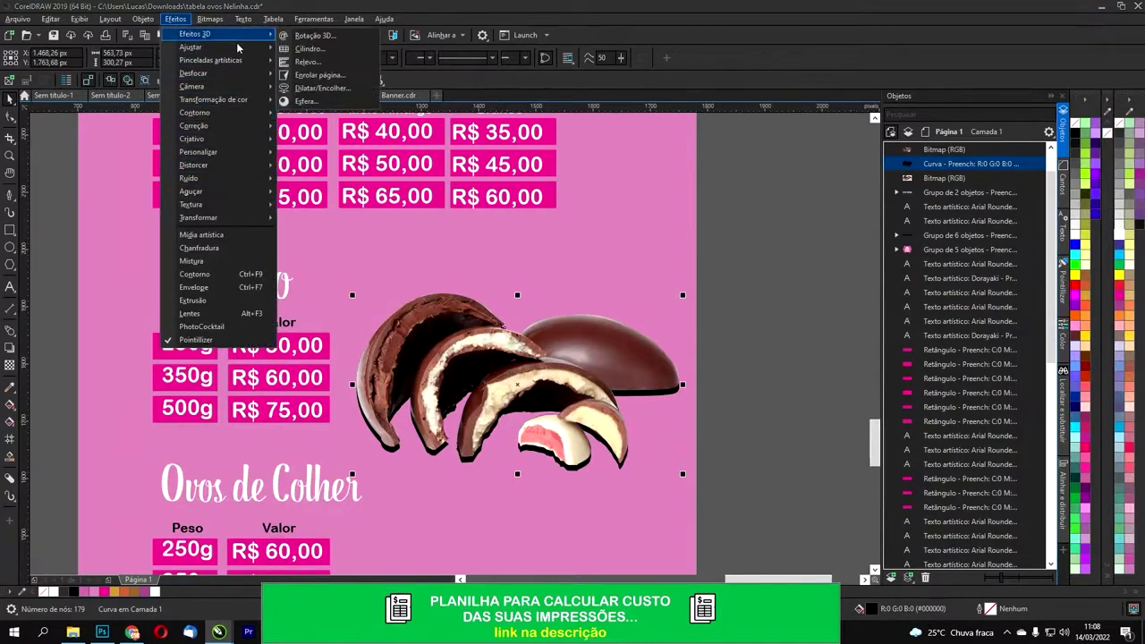
# Step: Apply a Gaussian blur with a 4.2-pixel radius to the black shadow curve behind the chocolate eggs
pyautogui.moveTo(240, 73)
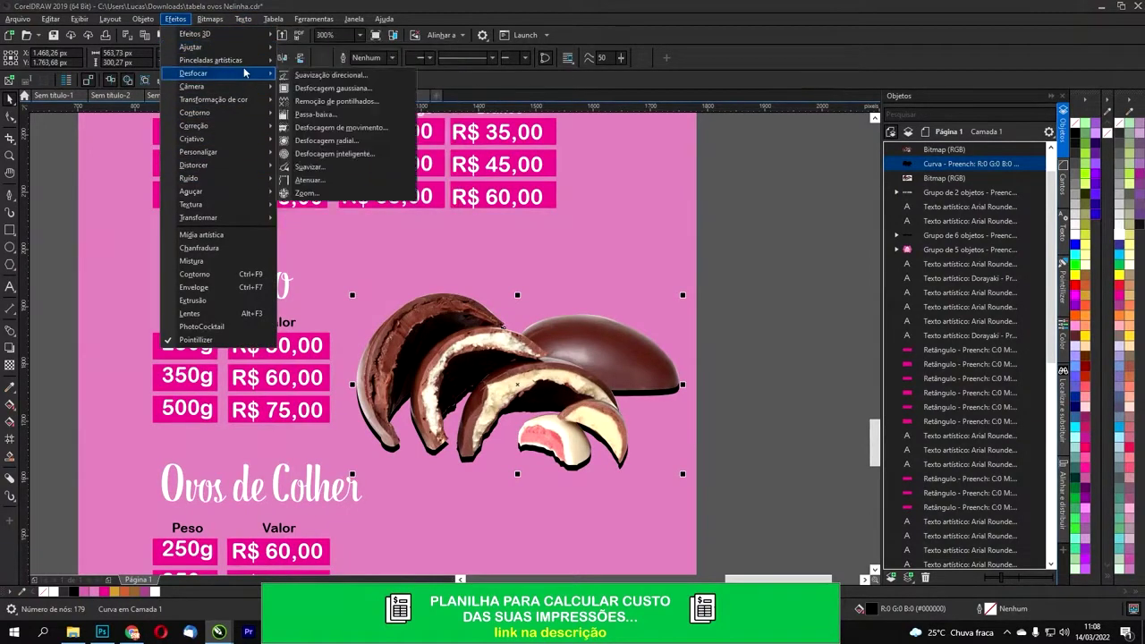
pyautogui.click(333, 88)
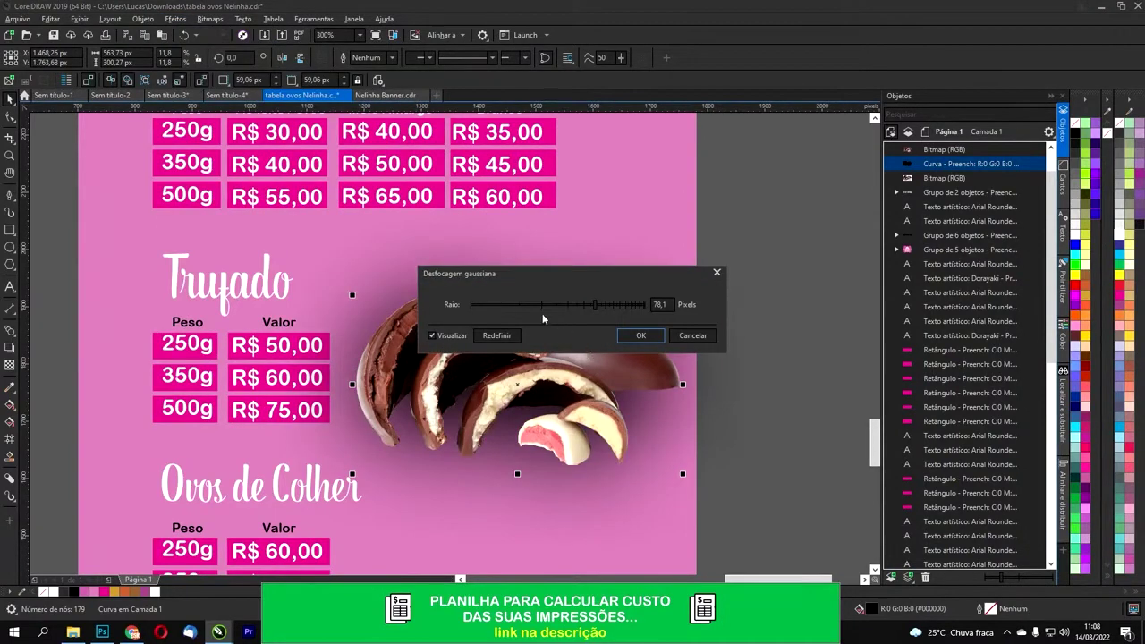
pyautogui.moveTo(594, 305); pyautogui.dragTo(498, 307)
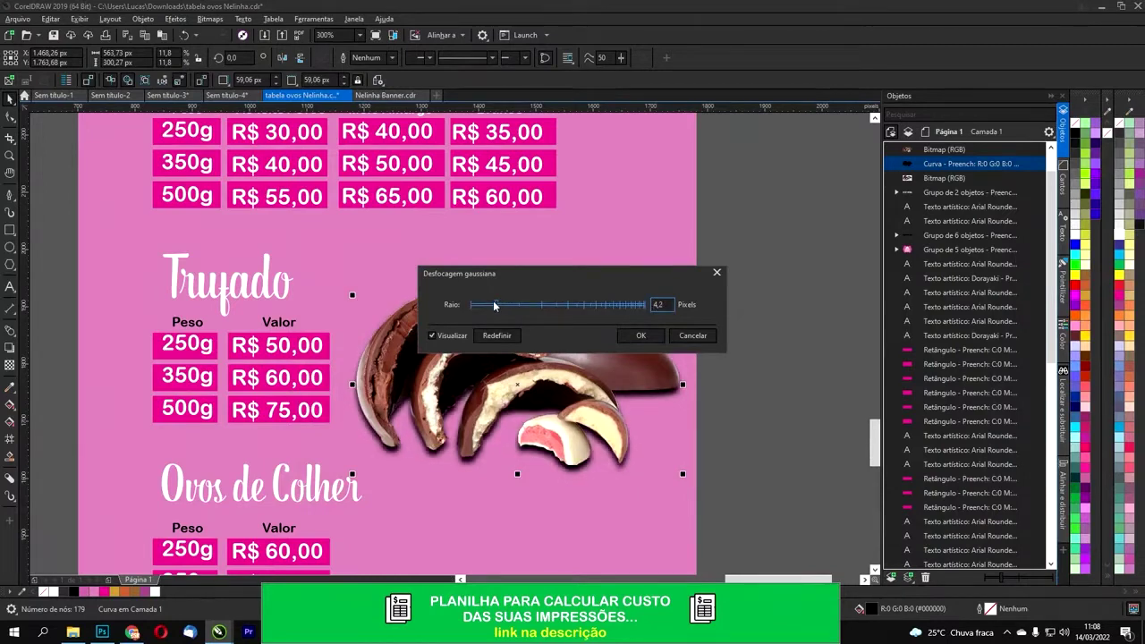
pyautogui.click(641, 335)
# Step: Select the truffle egg picture together with its shadow and nudge them into place beside the Trufado price table
pyautogui.scroll(-1, 655, 350)
pyautogui.moveTo(740, 339); pyautogui.dragTo(770, 272)
pyautogui.click(729, 278)
pyautogui.scroll(2, 677, 311)
pyautogui.moveTo(394, 409); pyautogui.dragTo(394, 409)
pyautogui.moveTo(432, 337); pyautogui.dragTo(426, 330)
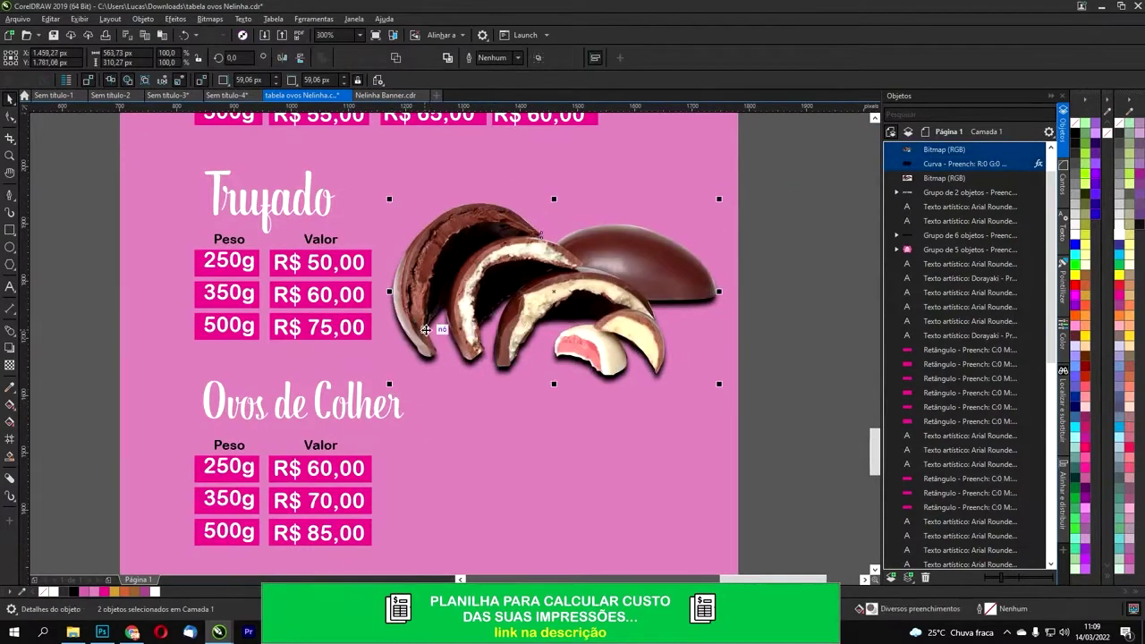
pyautogui.click(807, 289)
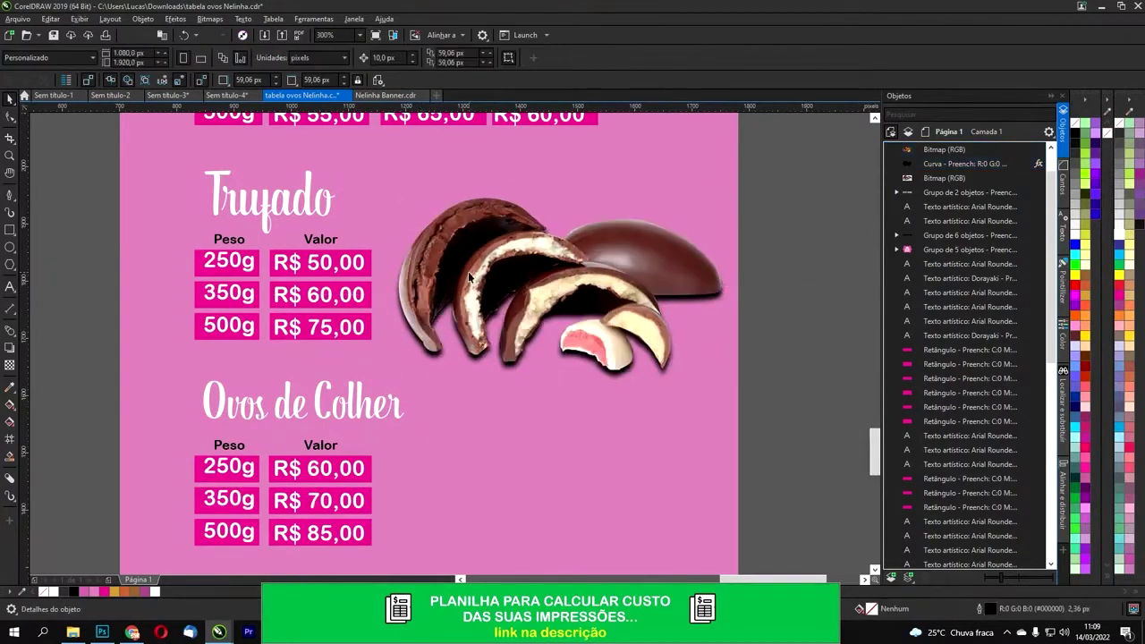
pyautogui.scroll(-2, 468, 274)
pyautogui.scroll(2, 496, 287)
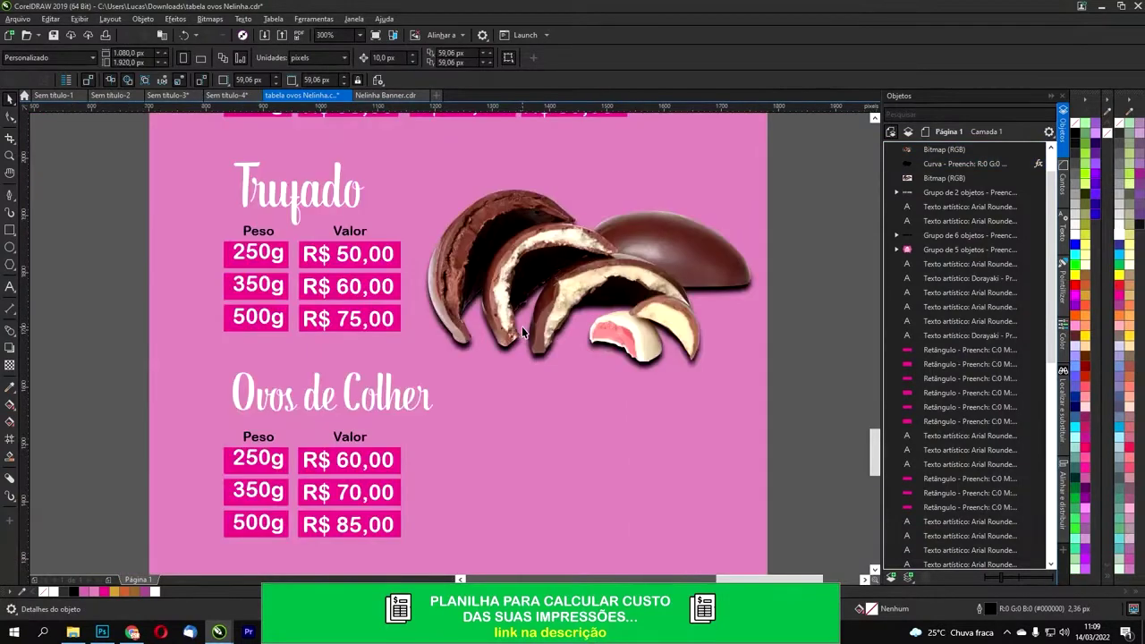
pyautogui.scroll(-2, 537, 332)
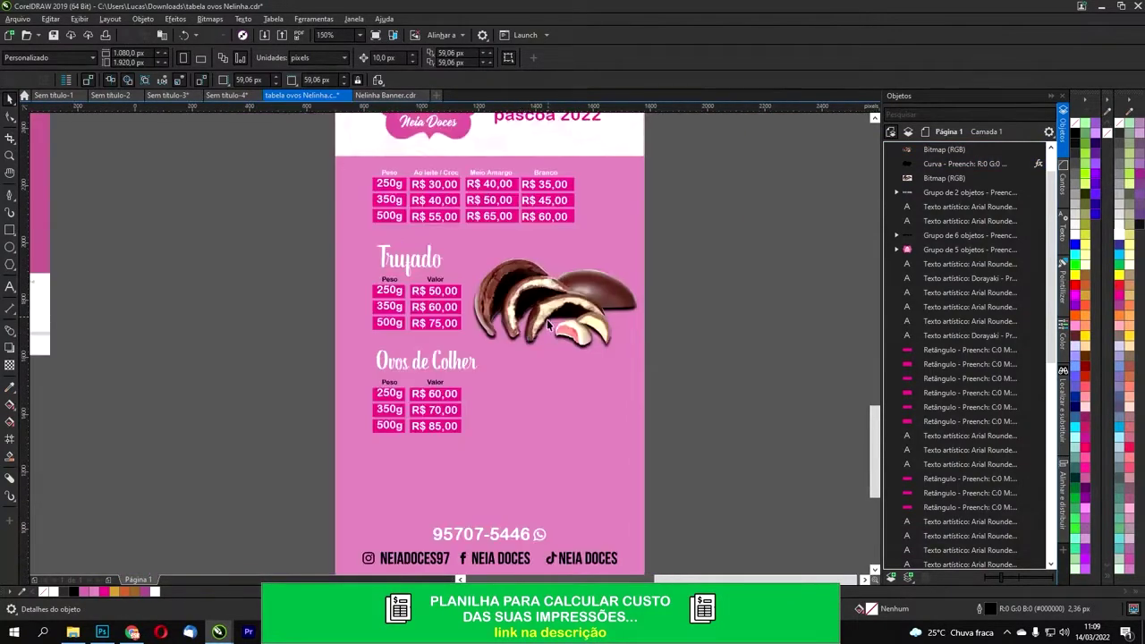
# Step: Switch to Chrome and search Google Images for "ovos de colher"
pyautogui.moveTo(547, 320); pyautogui.dragTo(559, 261)
pyautogui.click(124, 632)
pyautogui.doubleClick(184, 60)
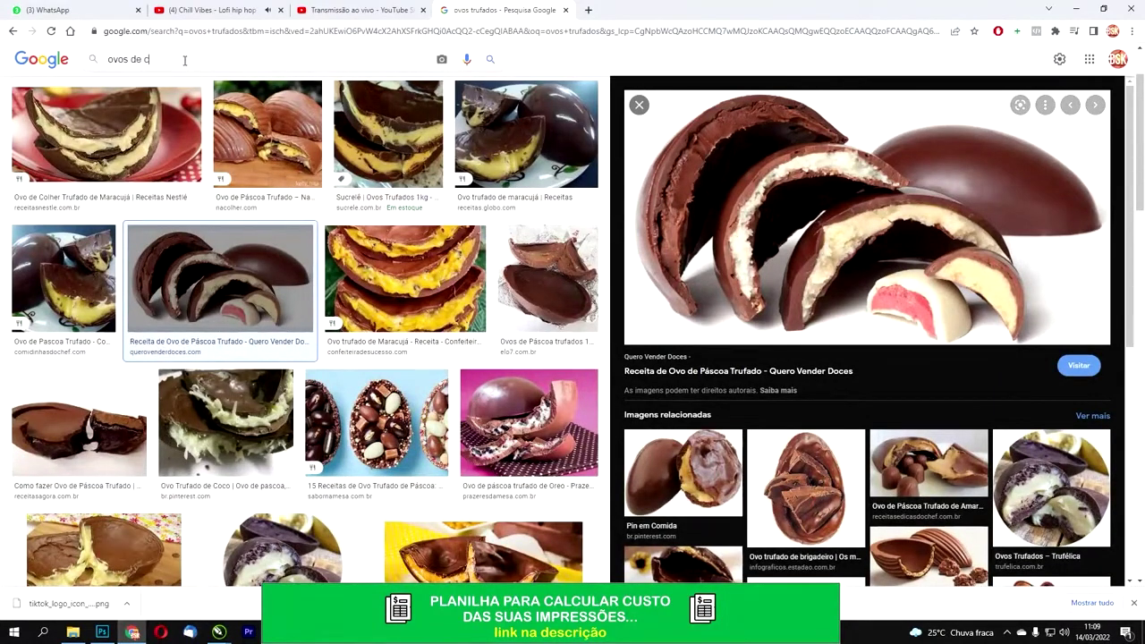
pyautogui.write('colher')
pyautogui.press('Return')
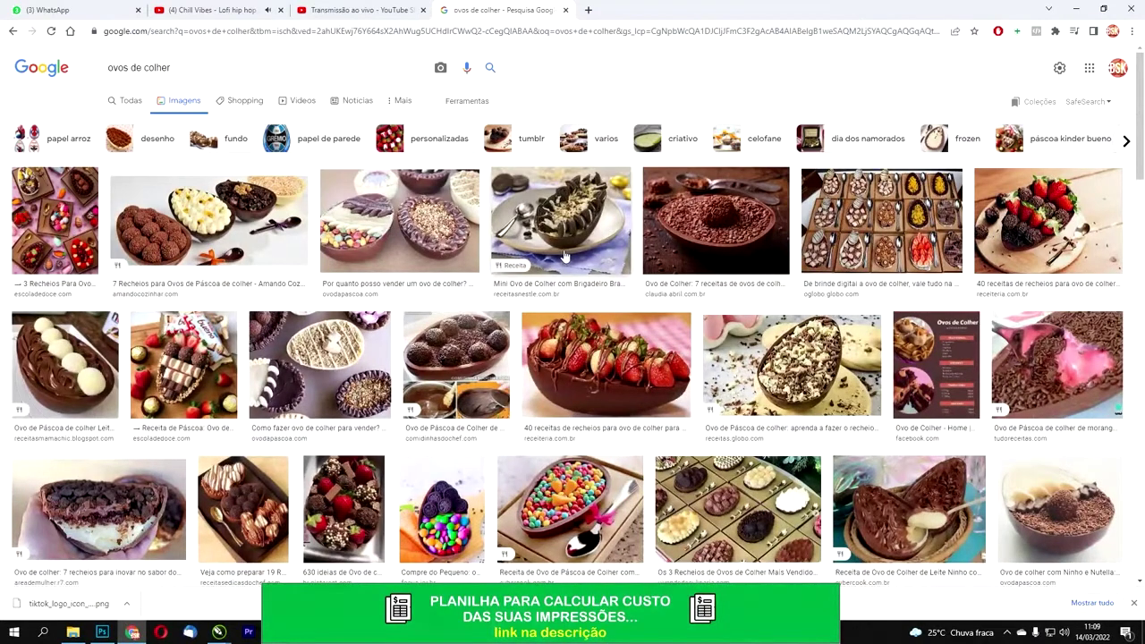
# Step: Compare the strawberry and brigadeiro spoon egg photos and copy the 775 × 477 Receiteria image
pyautogui.click(1069, 230)
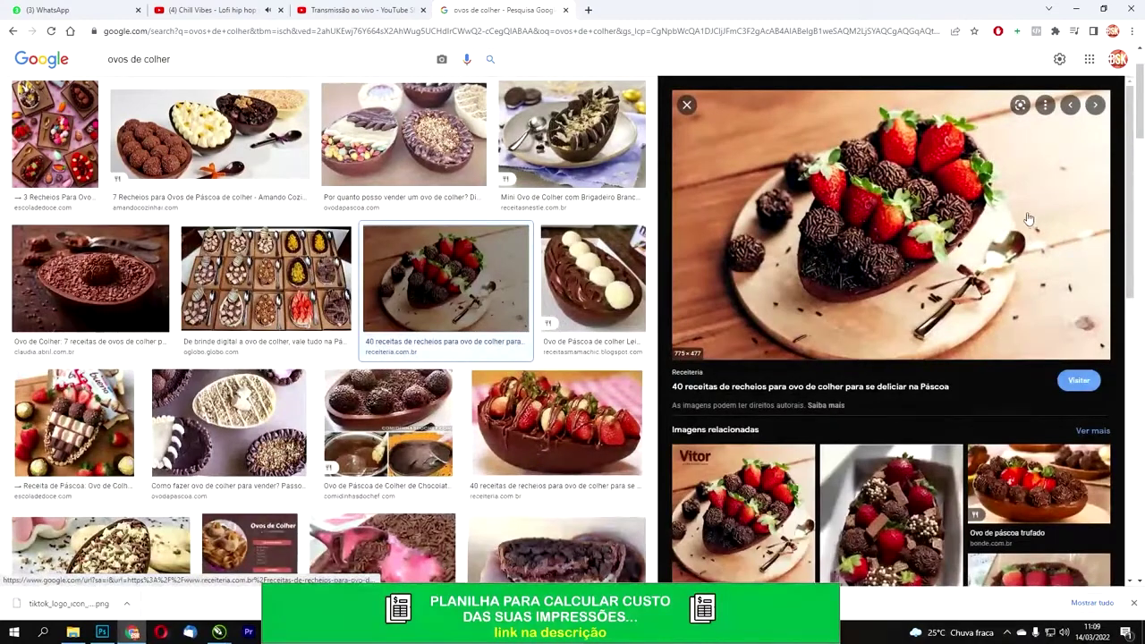
pyautogui.rightClick(940, 217)
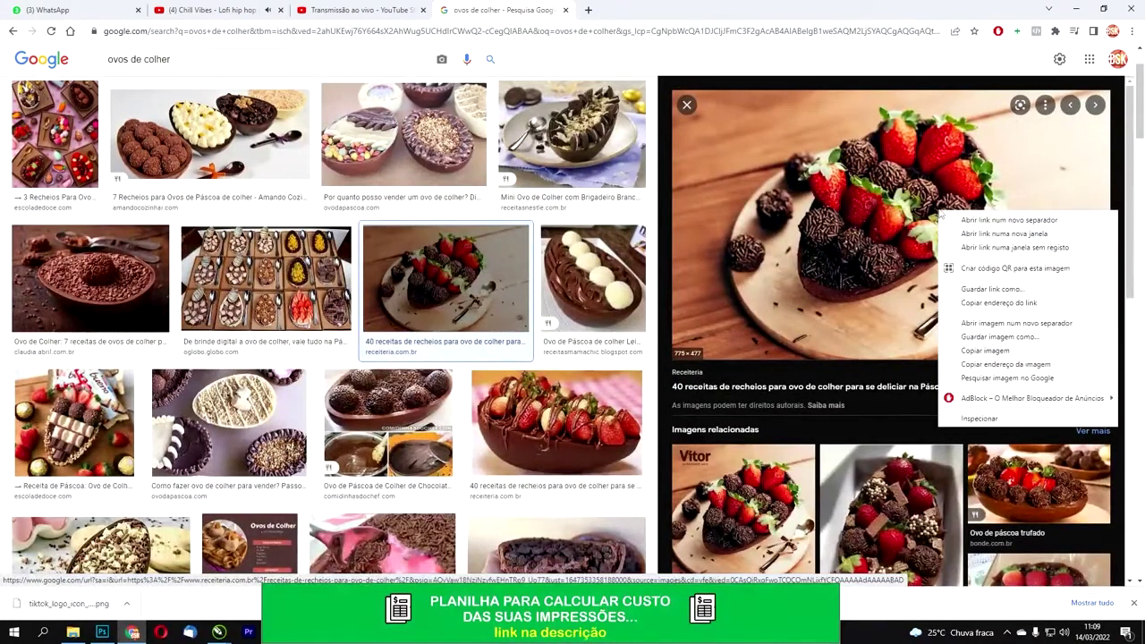
pyautogui.click(740, 516)
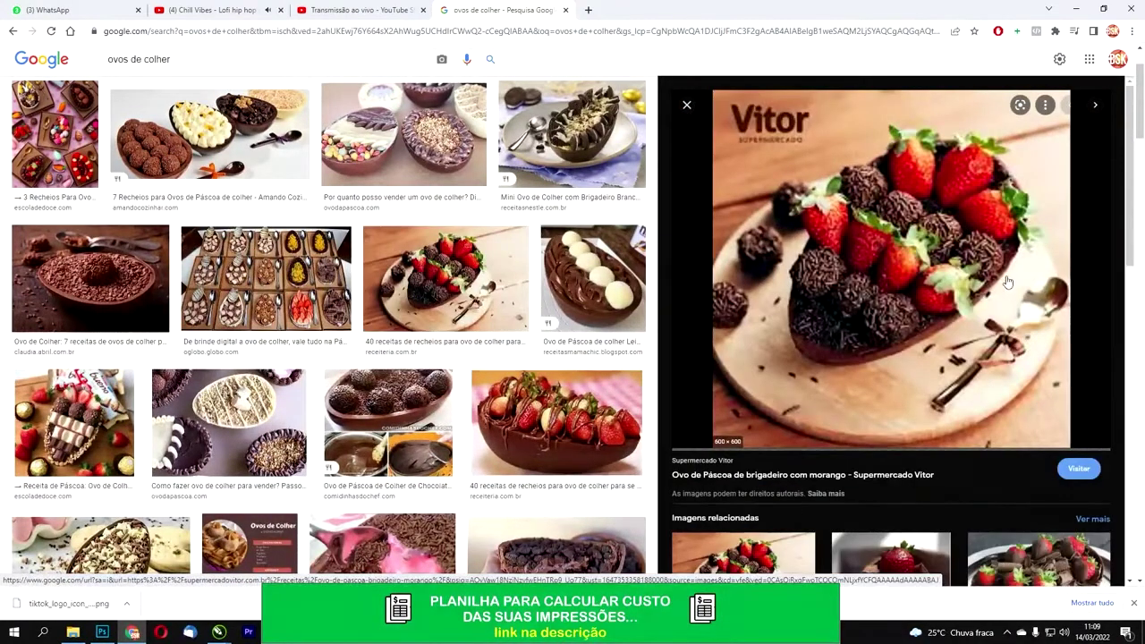
pyautogui.scroll(-1, 817, 301)
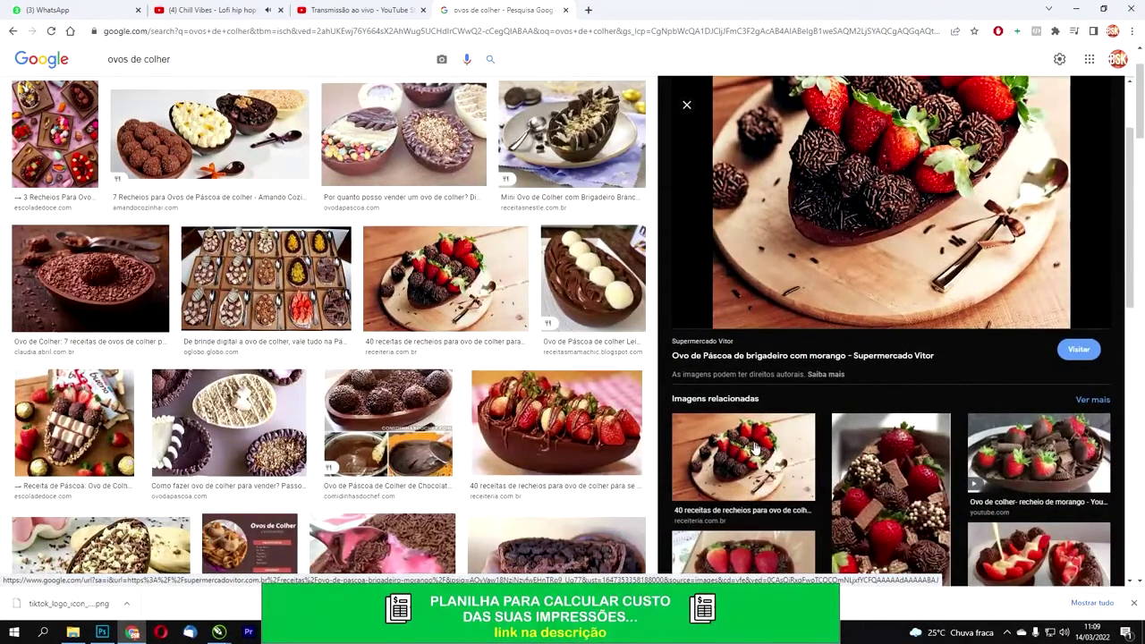
pyautogui.scroll(1, 905, 249)
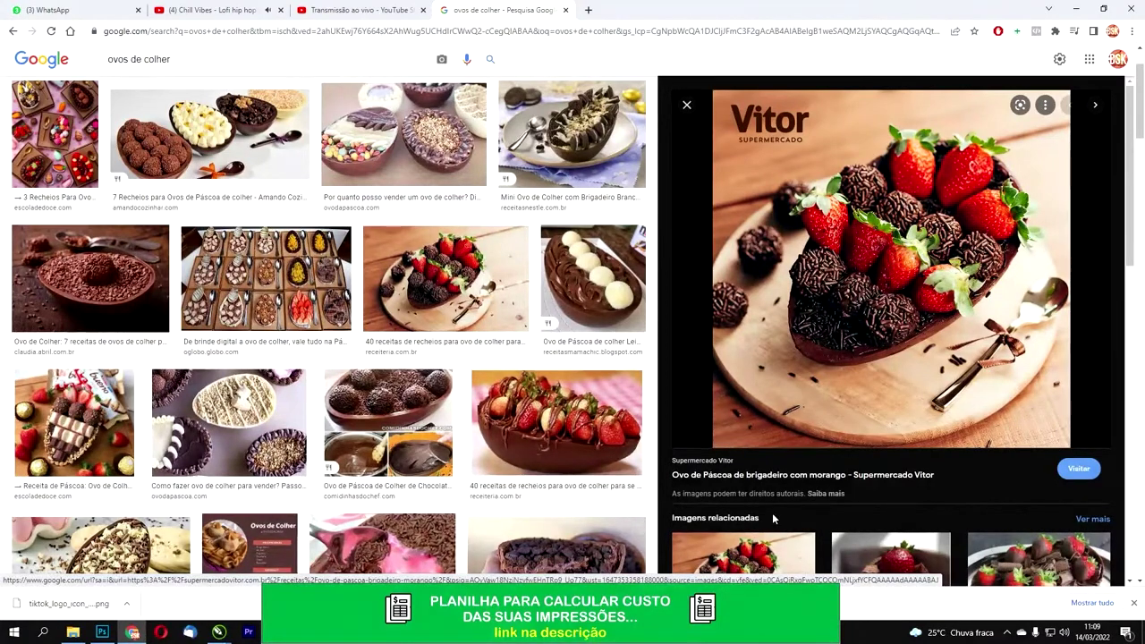
pyautogui.scroll(-1, 773, 512)
pyautogui.click(787, 467)
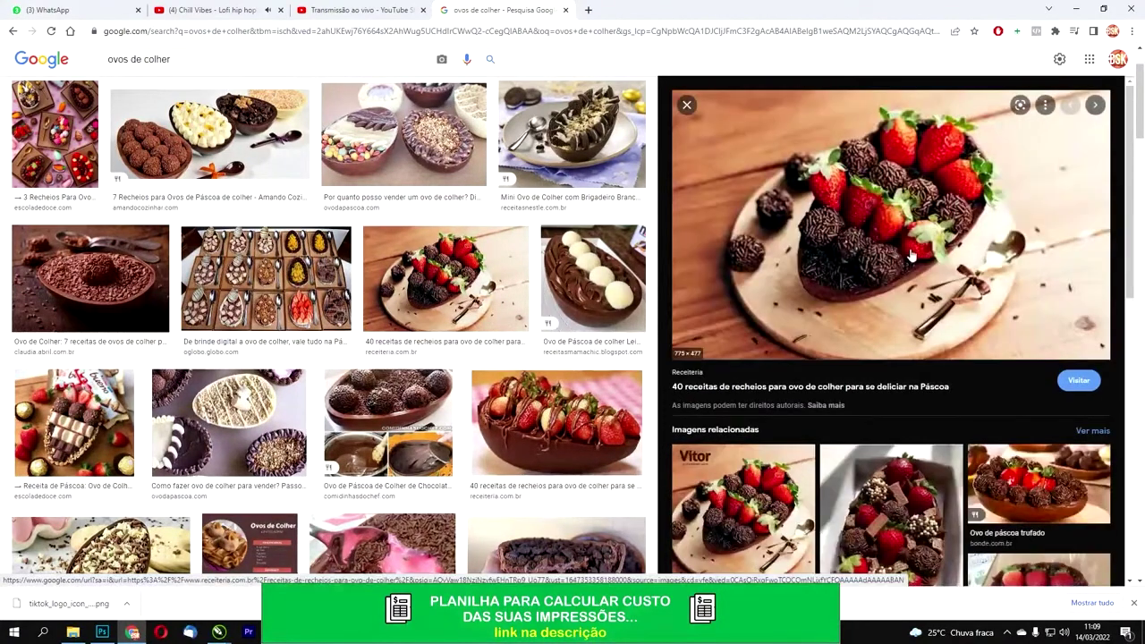
pyautogui.rightClick(904, 233)
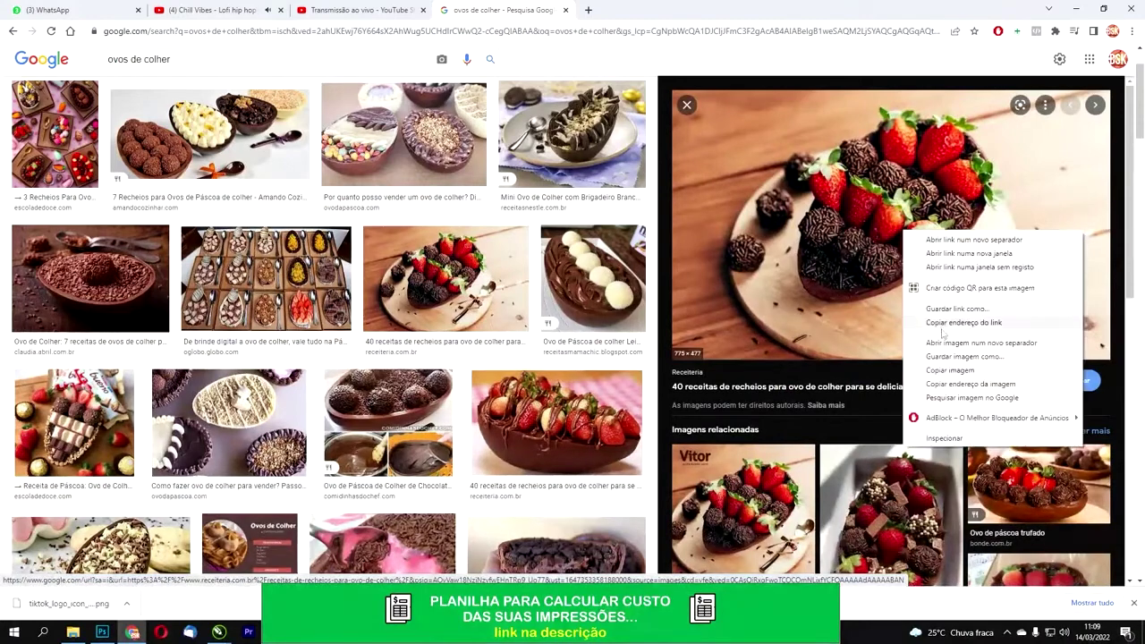
pyautogui.click(937, 371)
# Step: Switch to CorelDRAW, paste the copied photo and move it off the price table to the page's lower right
pyautogui.hotkey('alt', 'Tab')
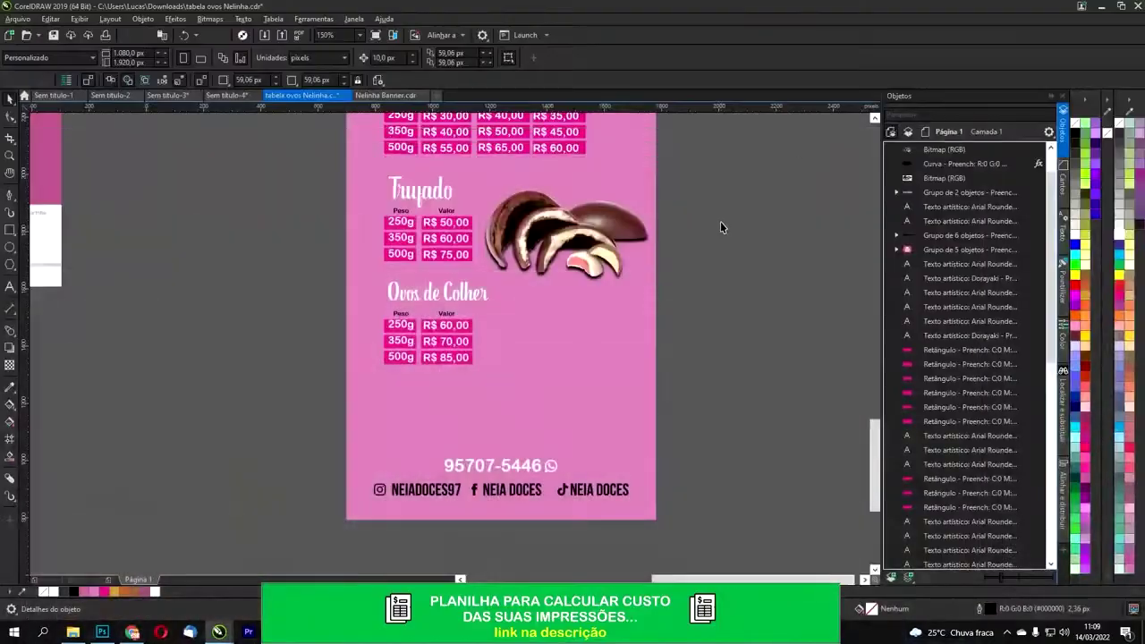
pyautogui.rightClick(728, 192)
pyautogui.click(760, 294)
pyautogui.scroll(-2, 453, 254)
pyautogui.moveTo(549, 267); pyautogui.dragTo(694, 352)
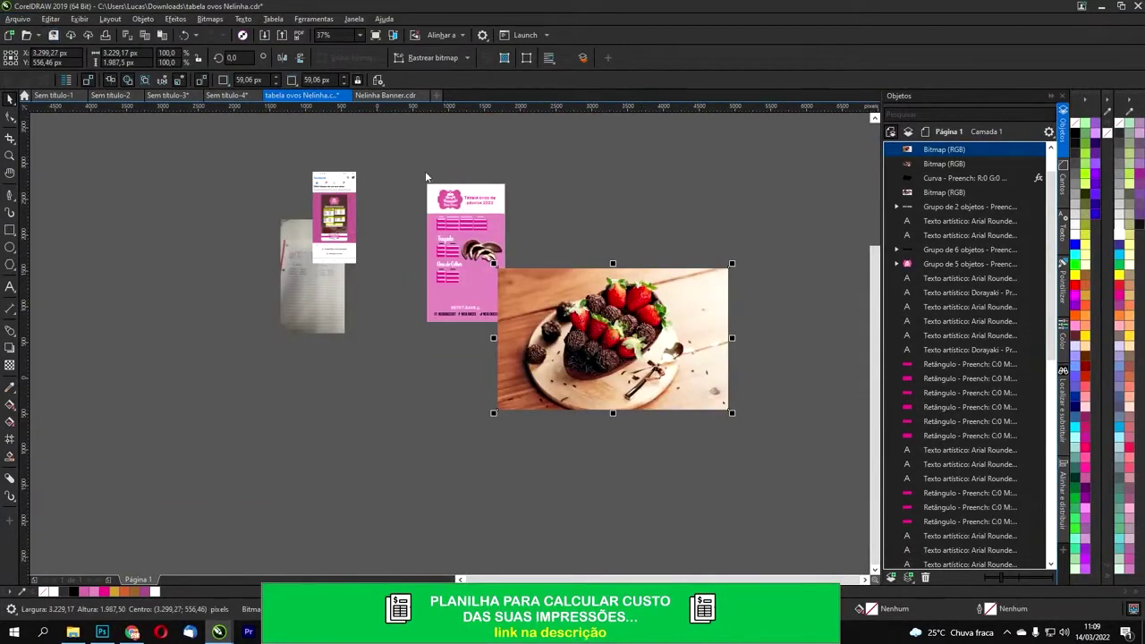
# Step: Start a Bézier outline with the Pen tool around the outer side of the leftmost loose brigadeiro on the board
pyautogui.scroll(2, 358, 332)
pyautogui.click(10, 195)
pyautogui.moveTo(242, 370); pyautogui.dragTo(389, 329)
pyautogui.scroll(1, 170, 354)
pyautogui.scroll(-1, 174, 355)
pyautogui.moveTo(205, 334); pyautogui.dragTo(285, 348)
pyautogui.moveTo(200, 273); pyautogui.dragTo(252, 311)
pyautogui.moveTo(194, 177); pyautogui.dragTo(239, 254)
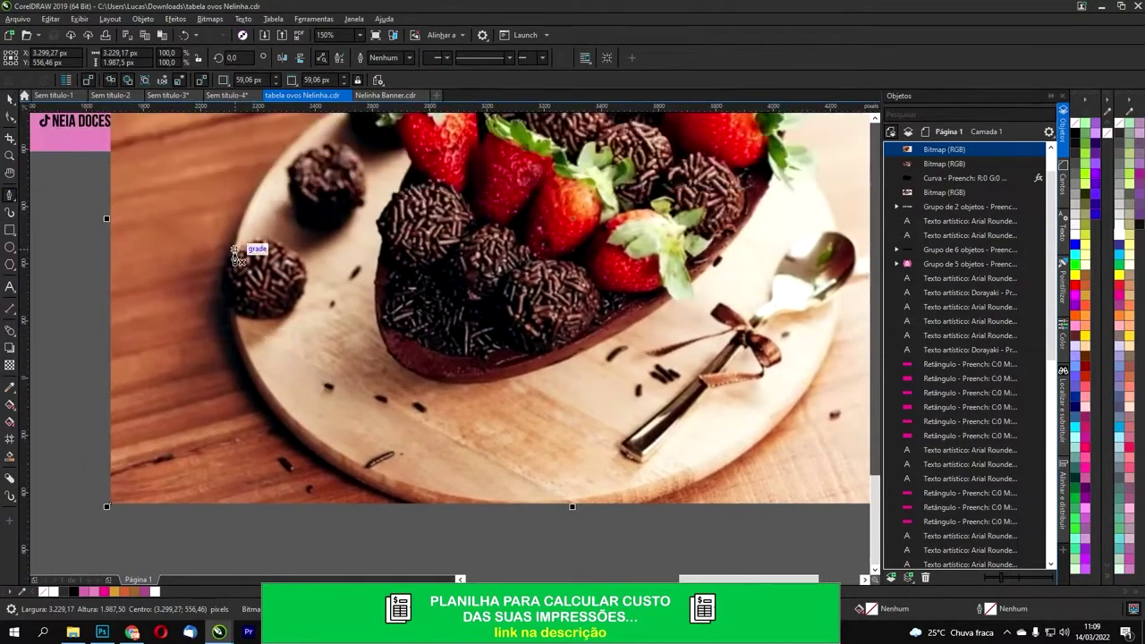
pyautogui.scroll(2, 233, 248)
pyautogui.scroll(-2, 235, 228)
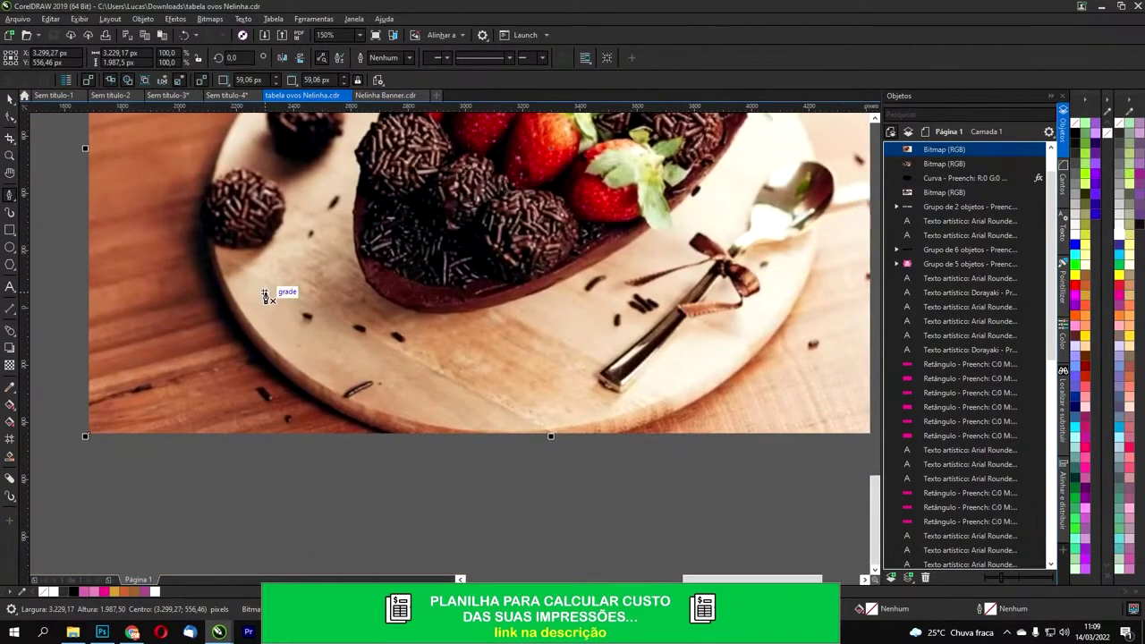
pyautogui.scroll(1, 231, 176)
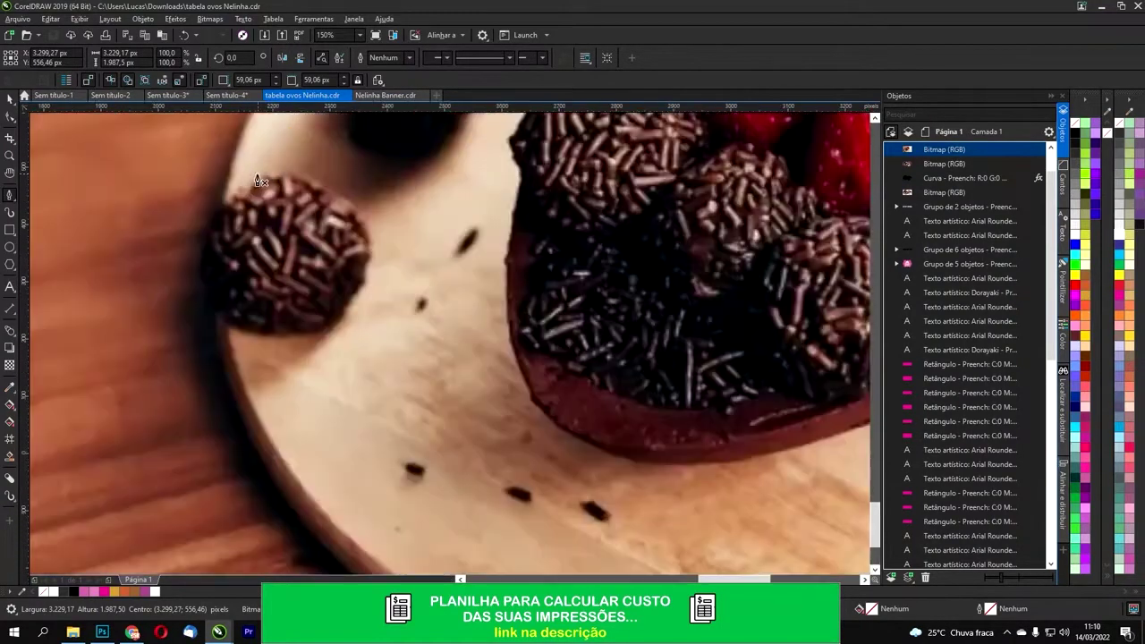
pyautogui.click(230, 173)
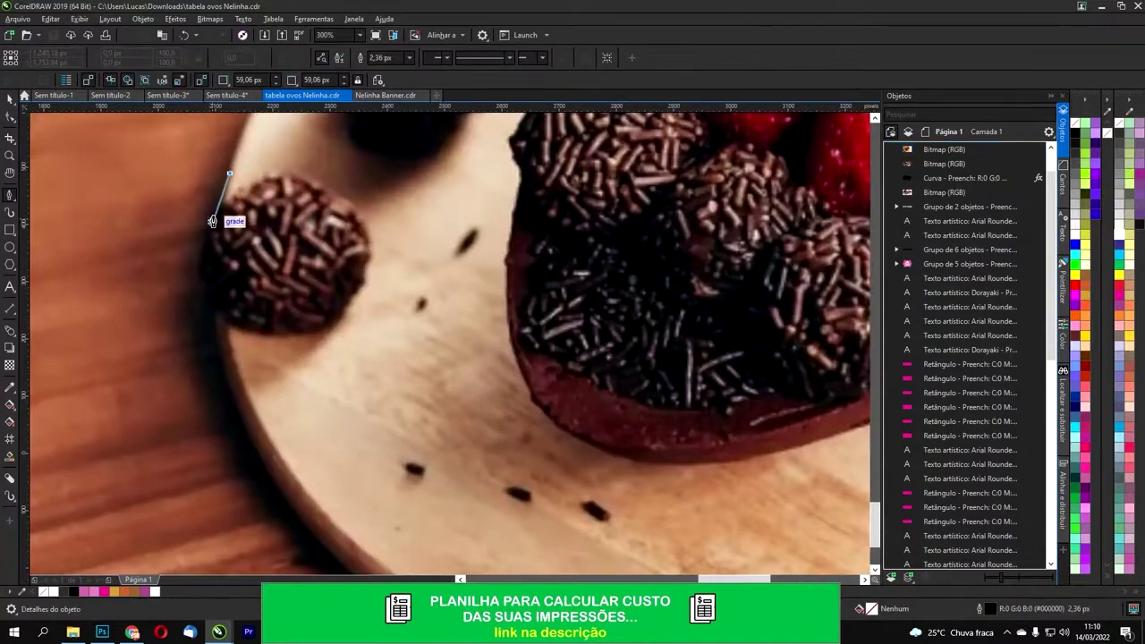
pyautogui.click(222, 209)
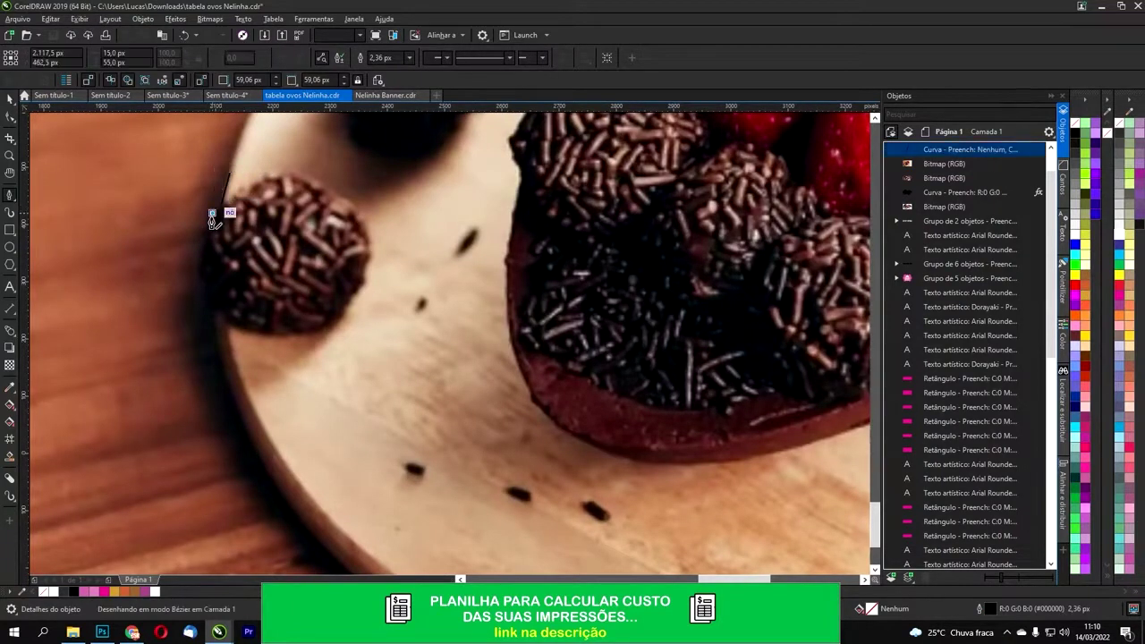
pyautogui.moveTo(204, 279); pyautogui.dragTo(206, 293)
pyautogui.click(205, 290)
pyautogui.click(218, 306)
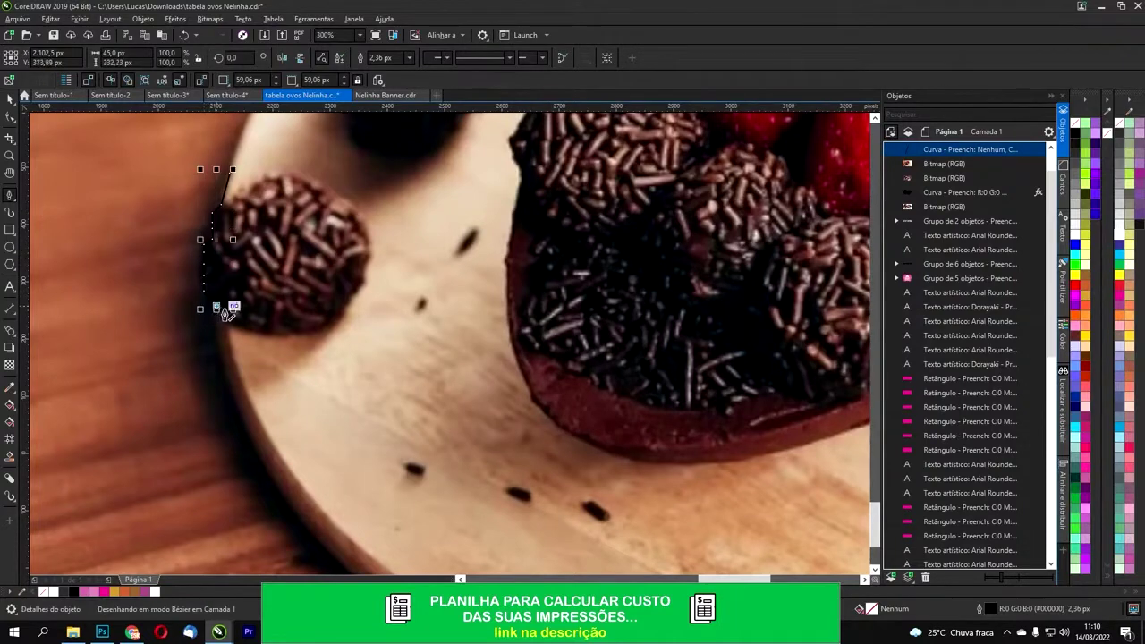
pyautogui.click(230, 320)
# Step: Continue the outline with curved segments along the lower rim of the round wooden board
pyautogui.moveTo(277, 384); pyautogui.dragTo(207, 182)
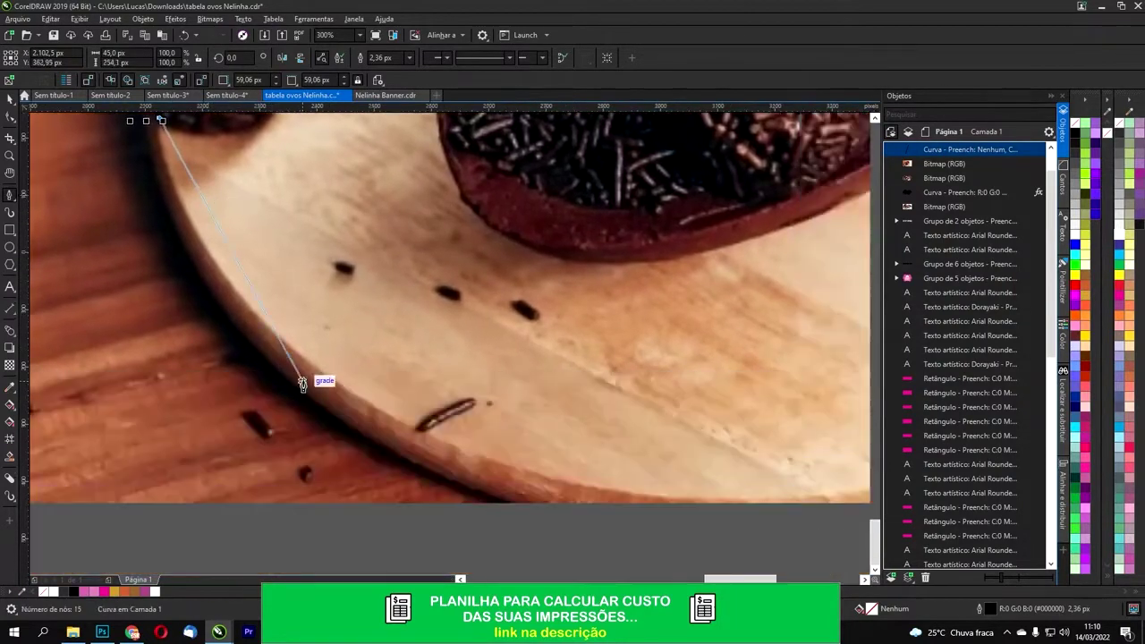
pyautogui.moveTo(338, 381); pyautogui.dragTo(497, 474)
pyautogui.scroll(-1, 596, 468)
pyautogui.hscroll(2, 596, 468)
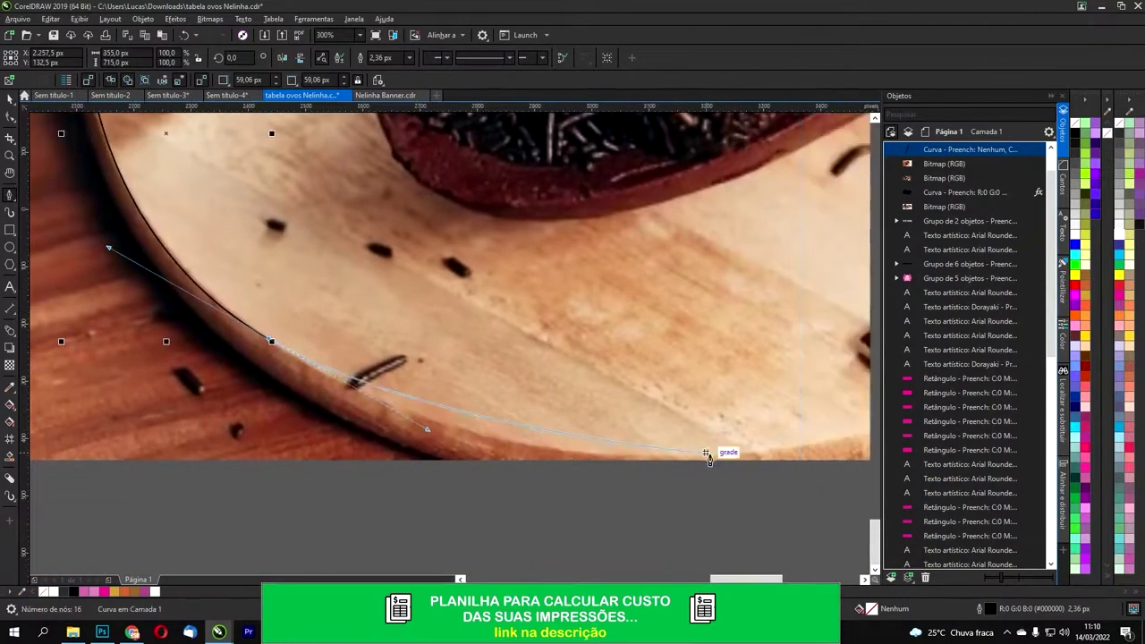
pyautogui.hscroll(3, 756, 461)
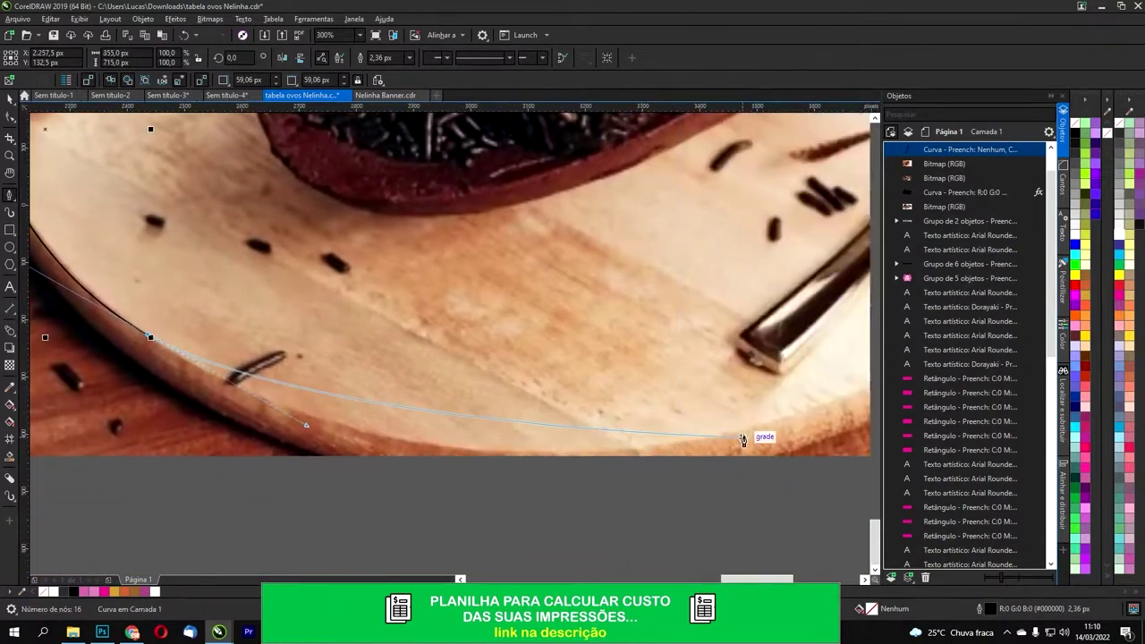
pyautogui.moveTo(751, 430); pyautogui.dragTo(824, 379)
# Step: Extend the outline up the board's right rim and around the outer edge of the spoon's bowl
pyautogui.hscroll(3, 830, 368)
pyautogui.scroll(3, 803, 238)
pyautogui.hscroll(6, 802, 238)
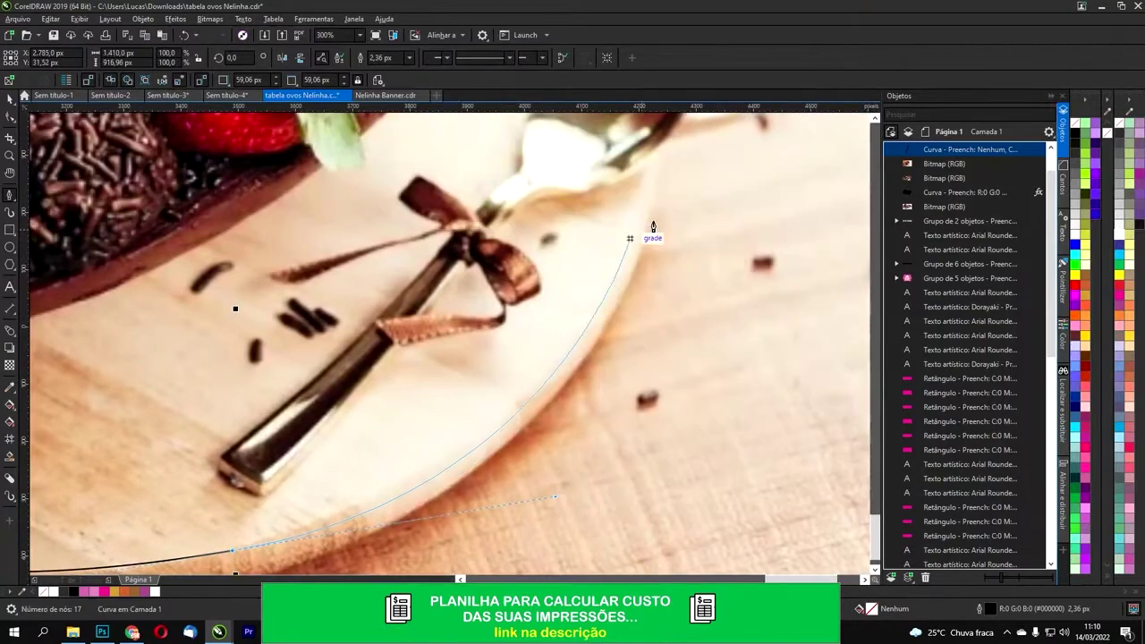
pyautogui.moveTo(653, 182); pyautogui.dragTo(652, 158)
pyautogui.moveTo(713, 194); pyautogui.dragTo(666, 339)
pyautogui.scroll(1, 638, 231)
pyautogui.moveTo(638, 231); pyautogui.dragTo(667, 348)
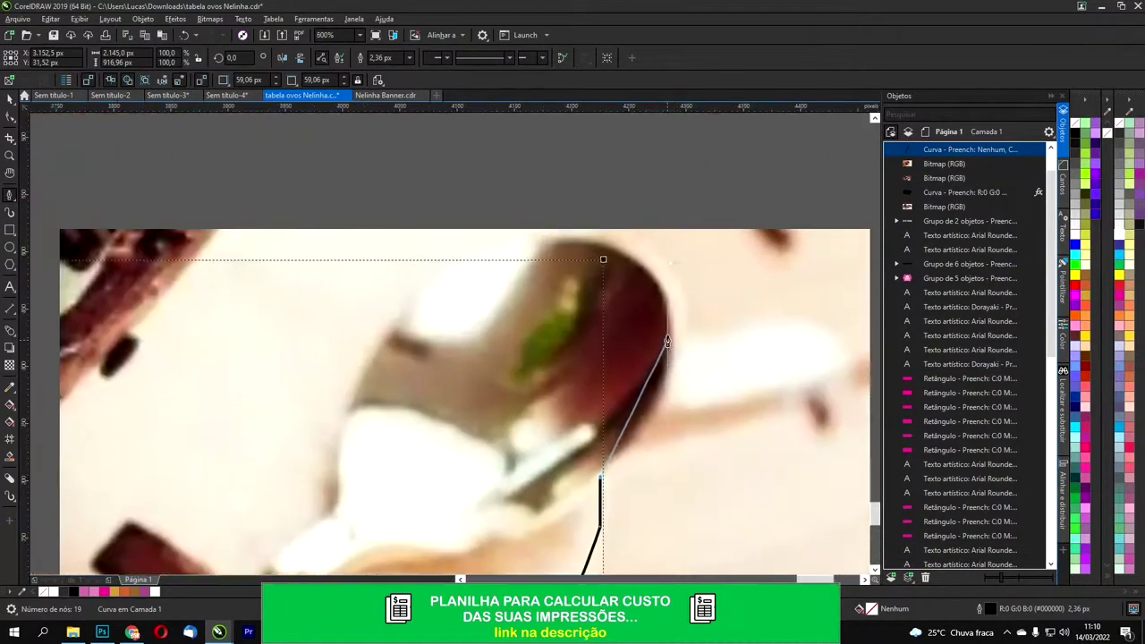
pyautogui.moveTo(658, 275); pyautogui.dragTo(601, 204)
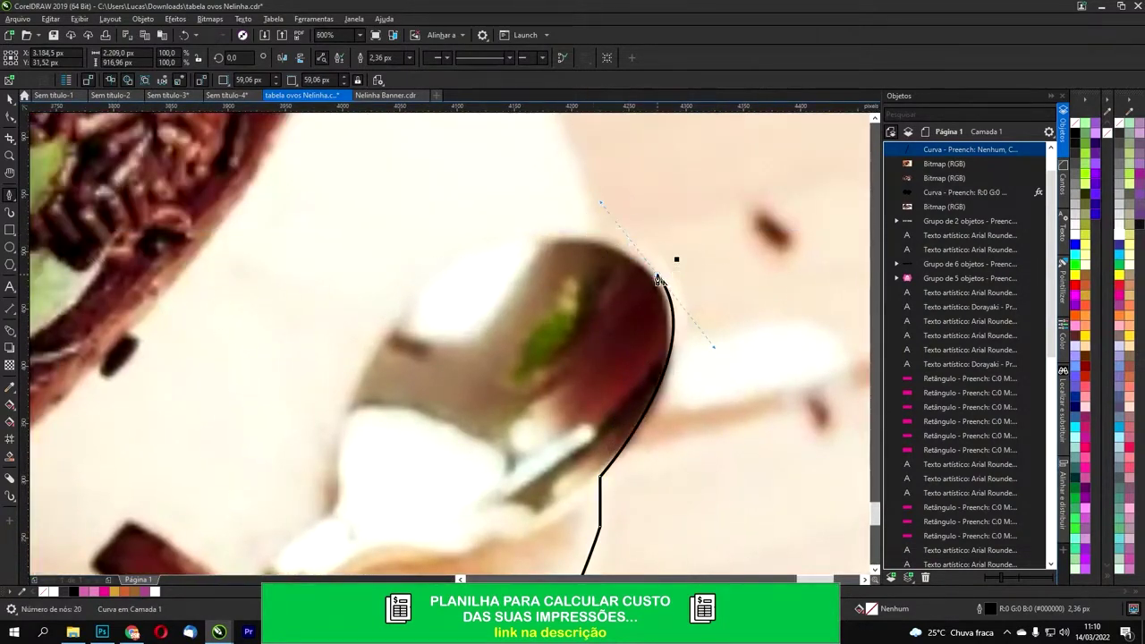
pyautogui.moveTo(588, 240); pyautogui.dragTo(550, 241)
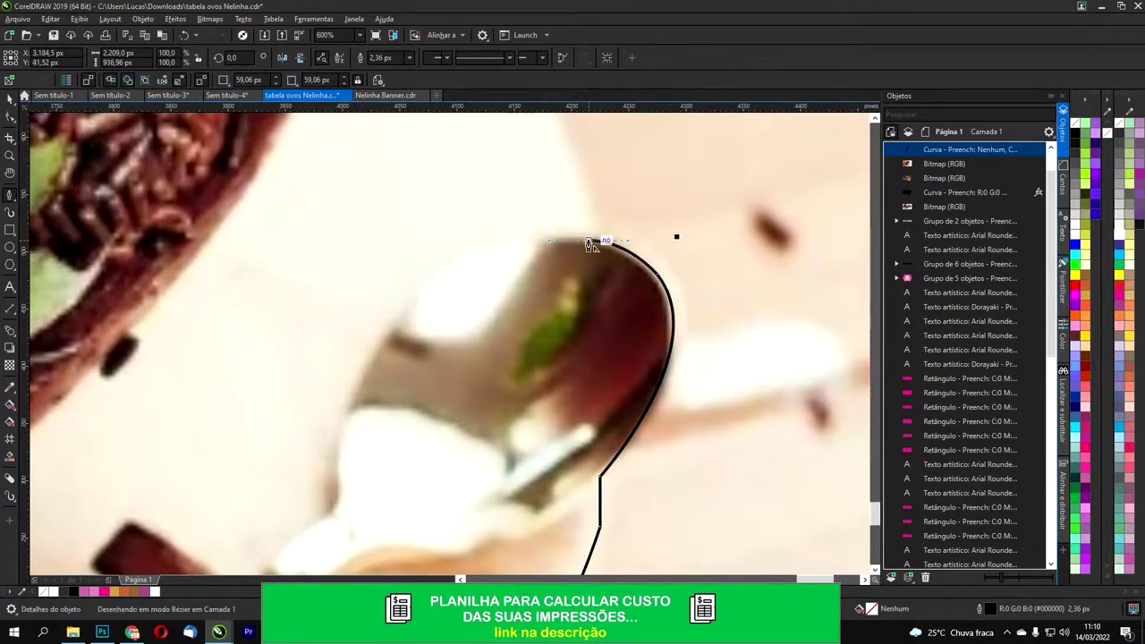
# Step: Continue the outline from the spoon's bowl up the board's edge and around the pale lower leaf beside the rightmost strawberry
pyautogui.scroll(-3, 588, 199)
pyautogui.scroll(2, 614, 421)
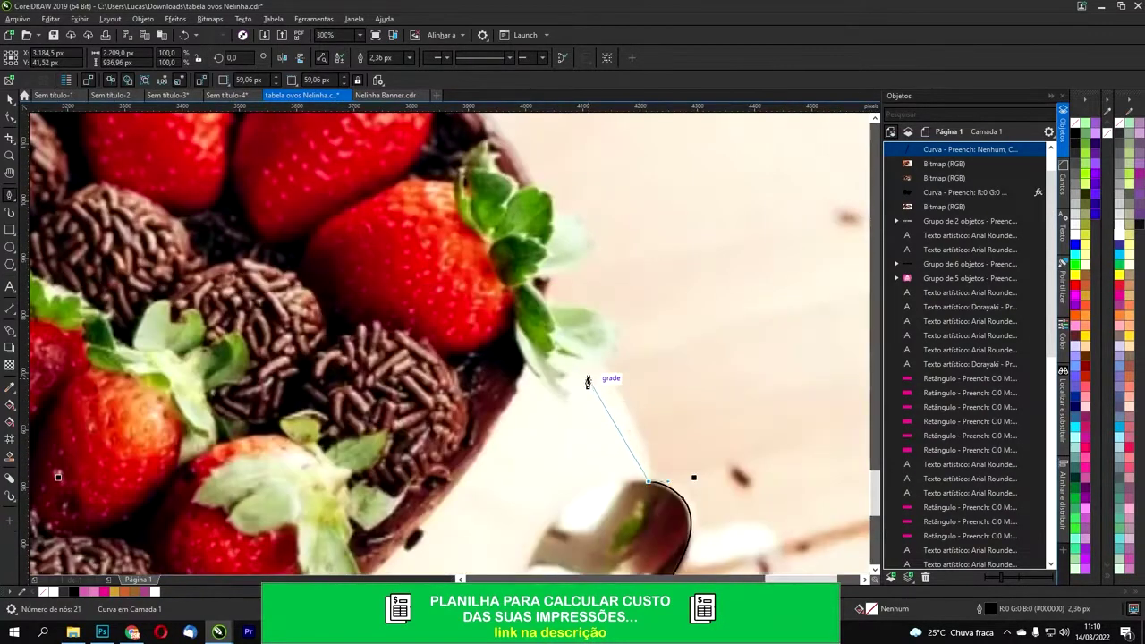
pyautogui.moveTo(594, 361); pyautogui.dragTo(544, 318)
pyautogui.click(586, 354)
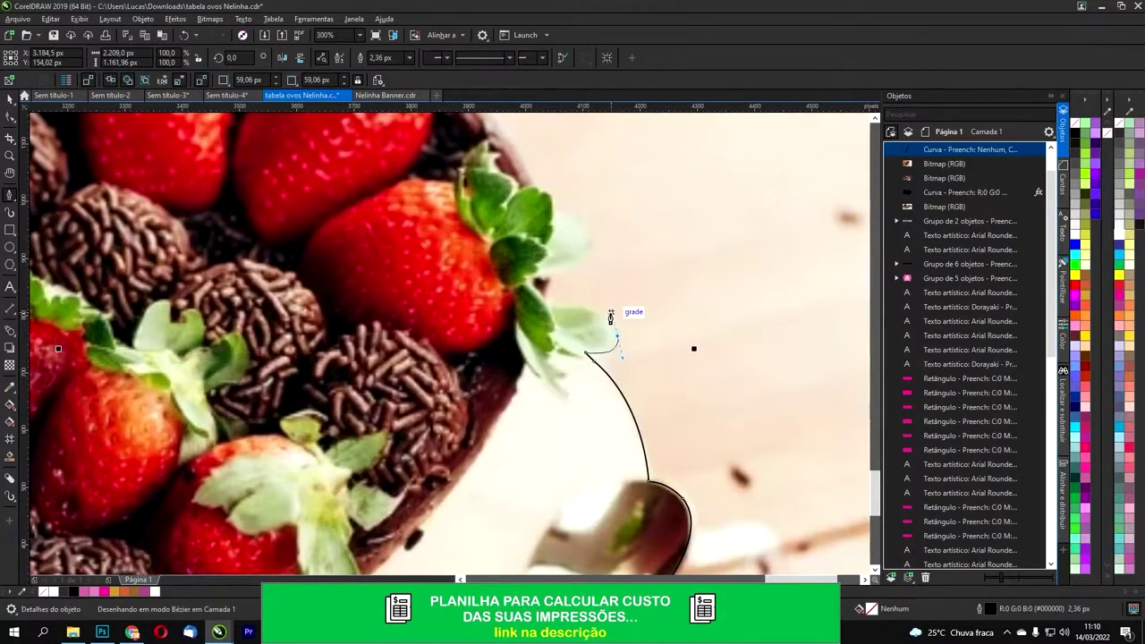
pyautogui.moveTo(548, 307); pyautogui.dragTo(498, 312)
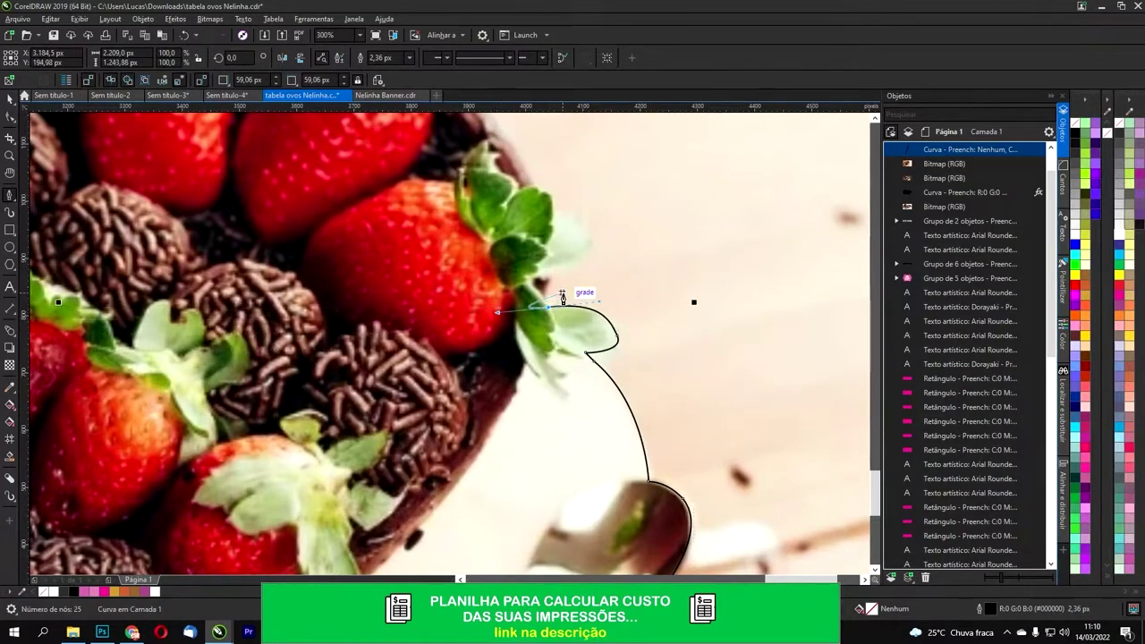
pyautogui.click(551, 311)
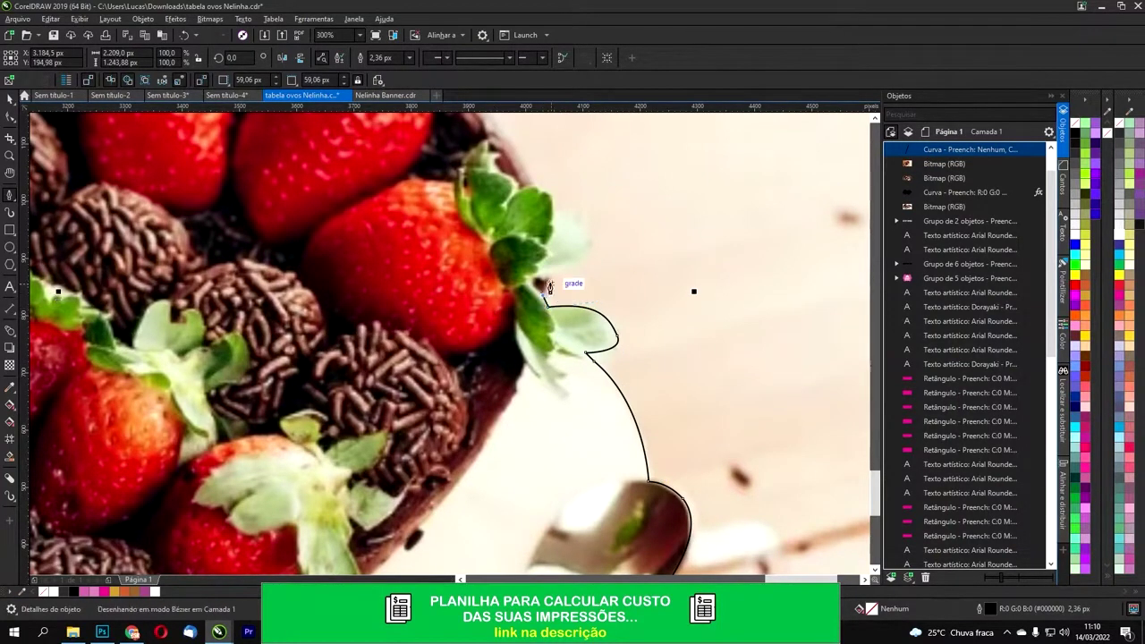
# Step: Extend the outline around the upper pale leaf and over the green leaf tips of the rightmost strawberry
pyautogui.scroll(3, 547, 281)
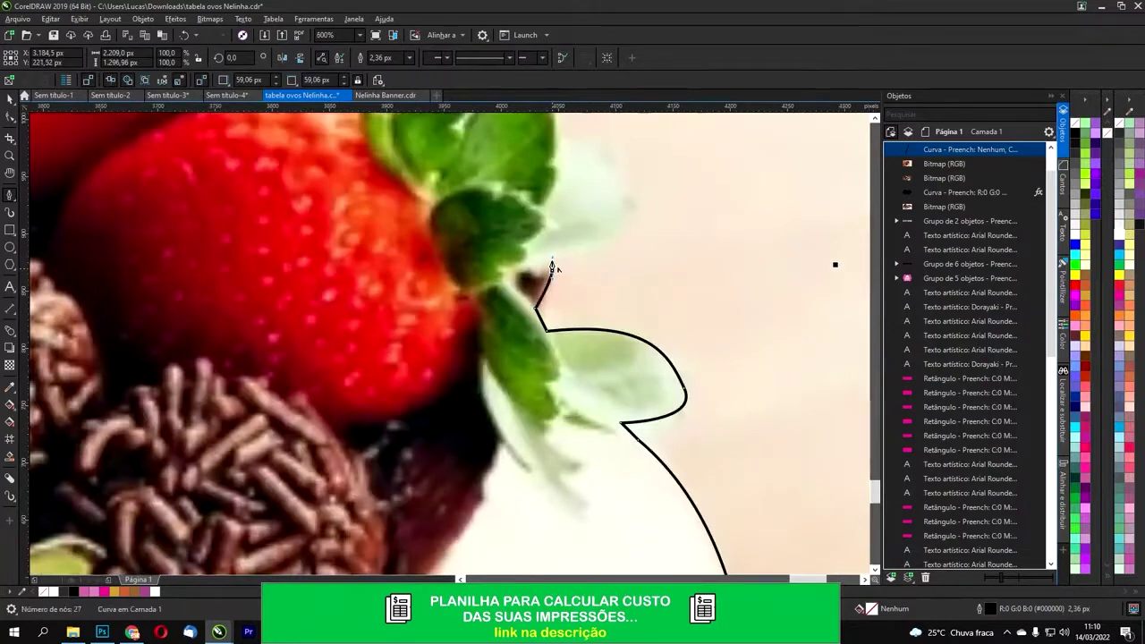
pyautogui.moveTo(610, 234); pyautogui.dragTo(596, 361)
pyautogui.click(557, 148)
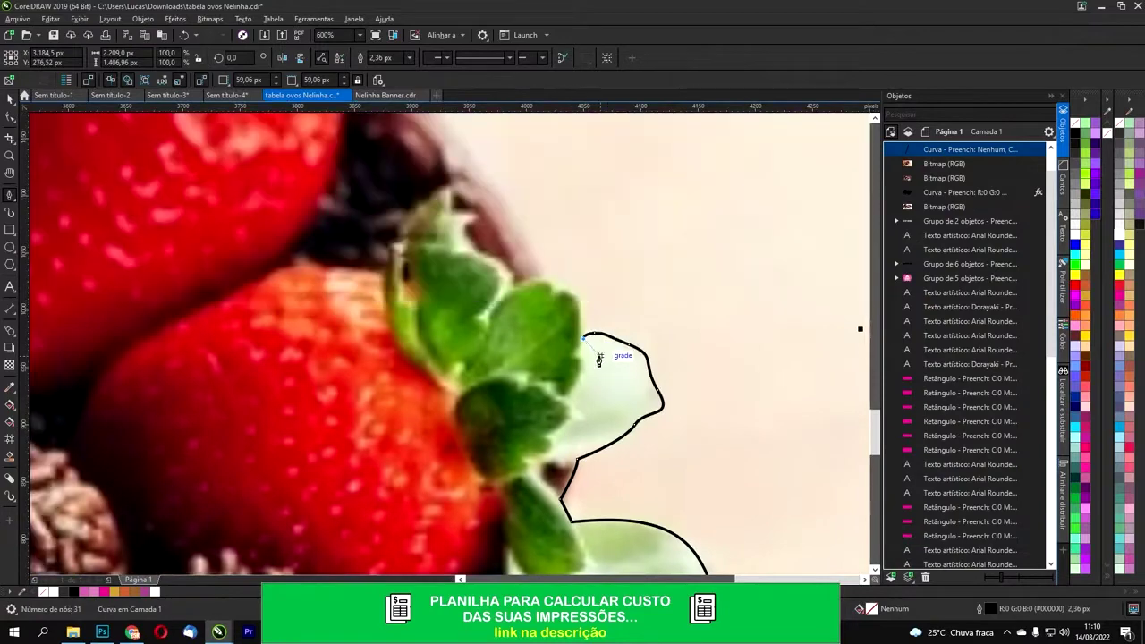
pyautogui.scroll(1, 577, 306)
pyautogui.click(577, 374)
pyautogui.moveTo(576, 294); pyautogui.dragTo(516, 262)
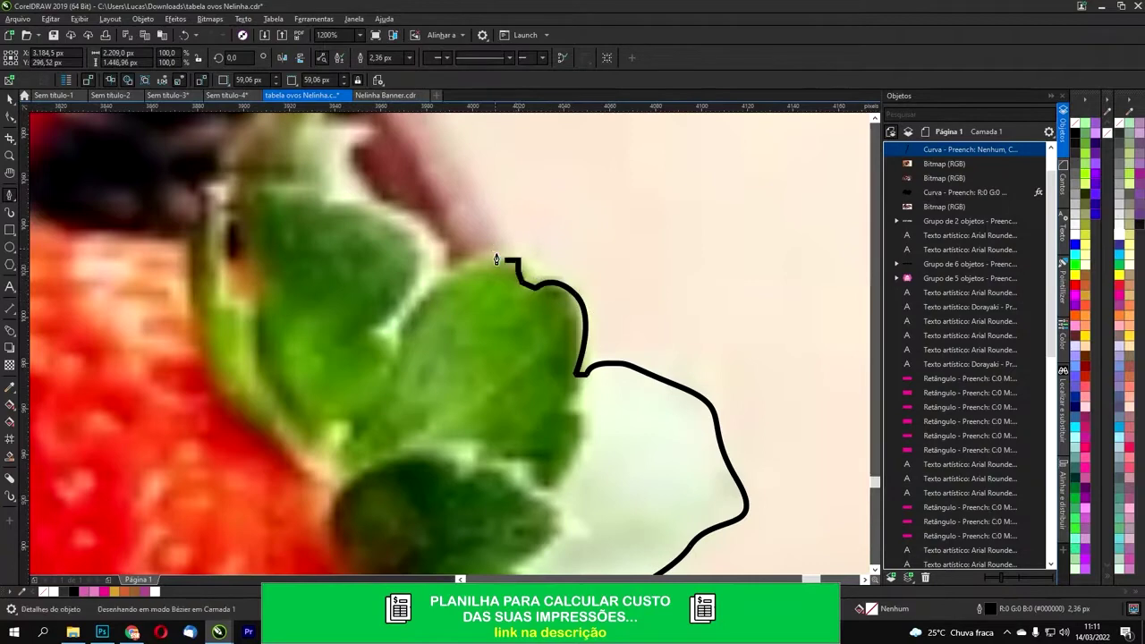
# Step: Trace the chocolate shell's edge from the rightmost strawberry up to the base of the next strawberry's pointed leaf
pyautogui.scroll(-4, 495, 252)
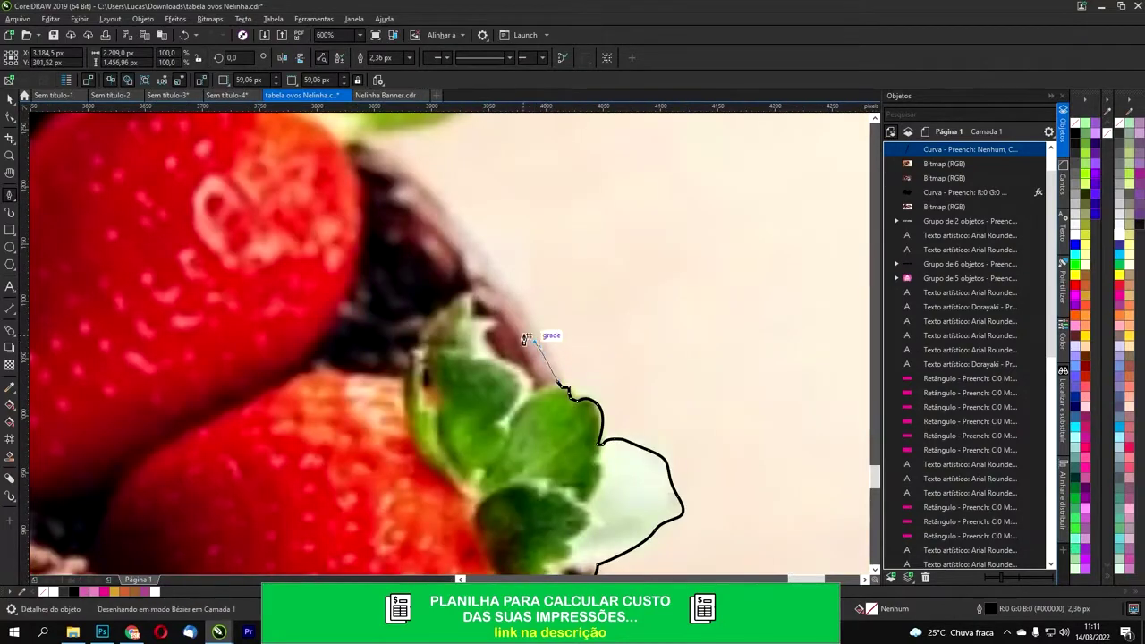
pyautogui.moveTo(507, 289); pyautogui.dragTo(437, 197)
pyautogui.moveTo(429, 188); pyautogui.dragTo(390, 165)
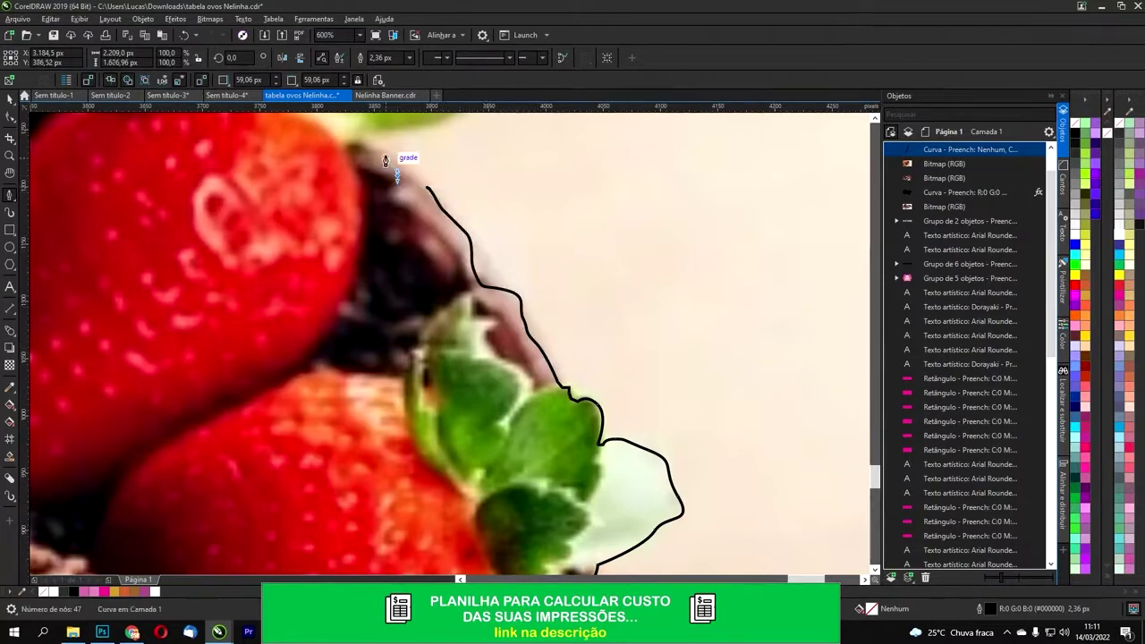
pyautogui.click(382, 148)
pyautogui.moveTo(436, 218); pyautogui.dragTo(585, 488)
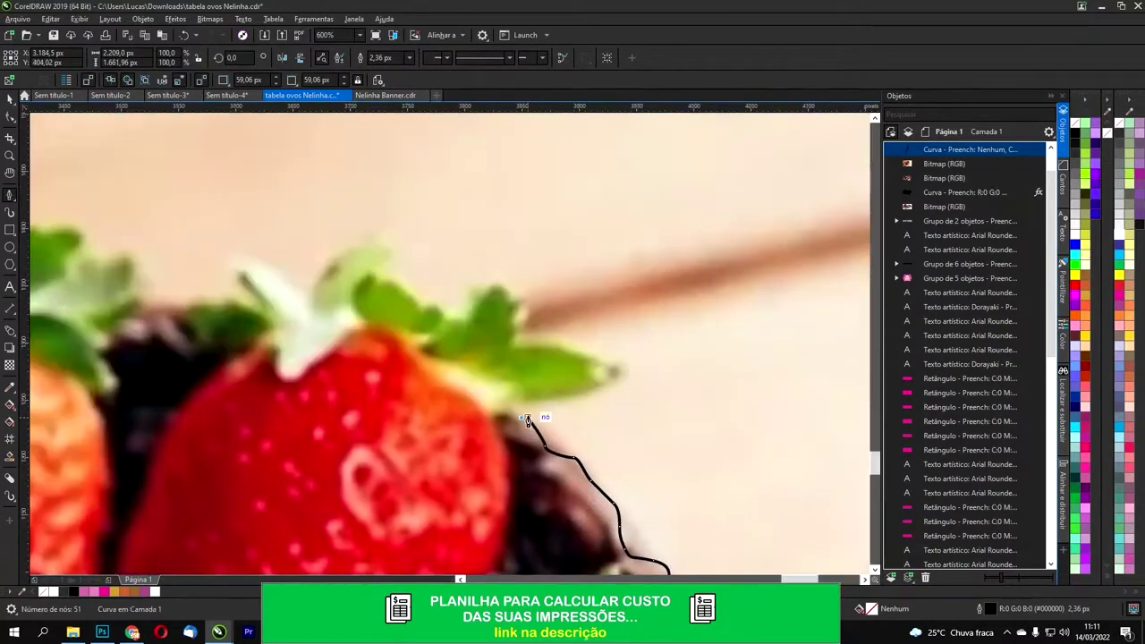
pyautogui.click(517, 405)
pyautogui.click(521, 394)
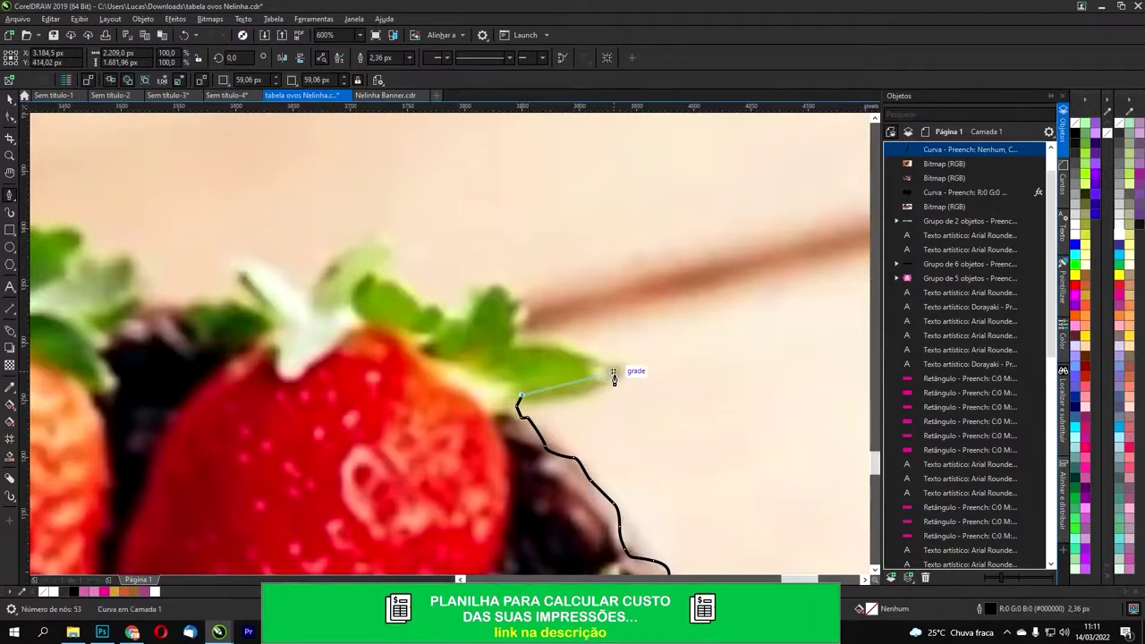
# Step: Trace the outline around the pointed and rounded green leaves on top of the upper right strawberry
pyautogui.moveTo(619, 374); pyautogui.dragTo(631, 347)
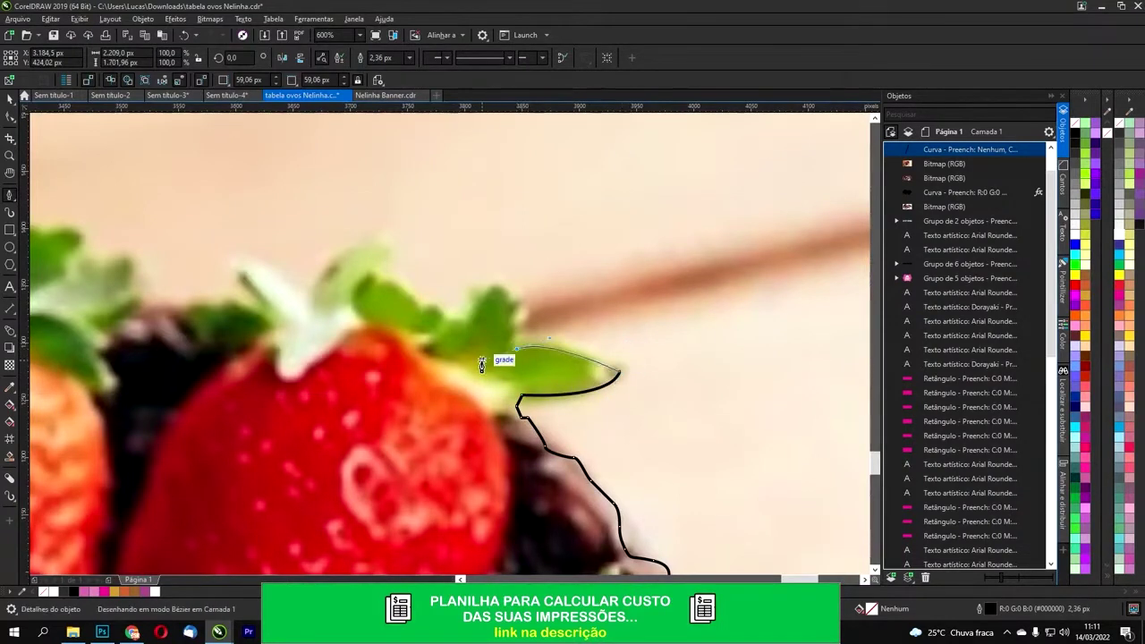
pyautogui.moveTo(525, 346); pyautogui.dragTo(517, 350)
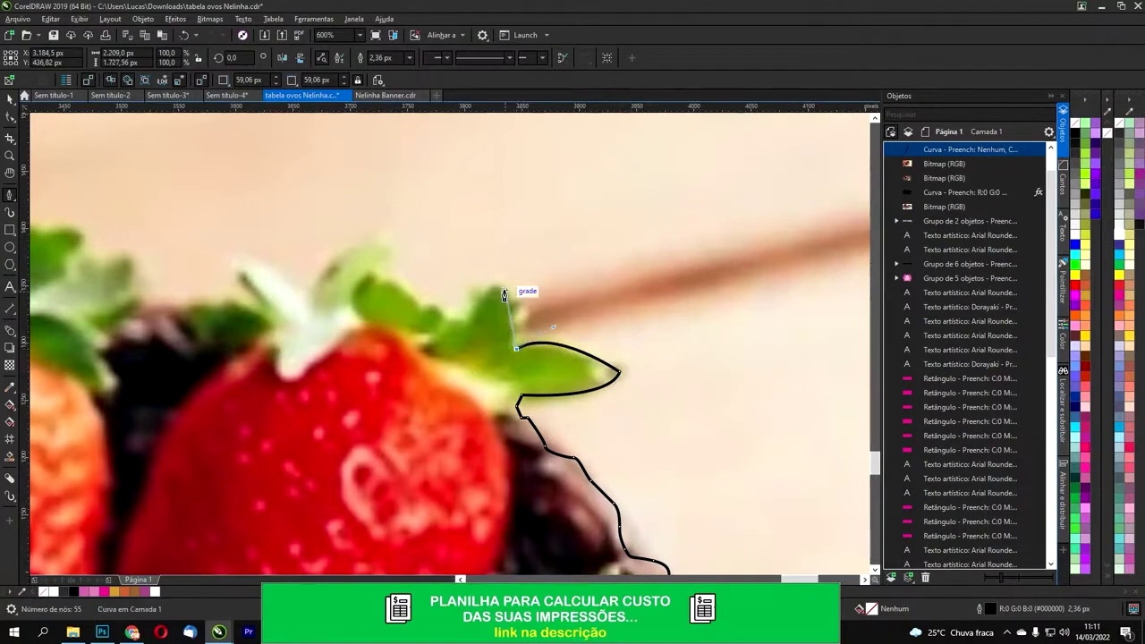
pyautogui.moveTo(499, 287); pyautogui.dragTo(477, 266)
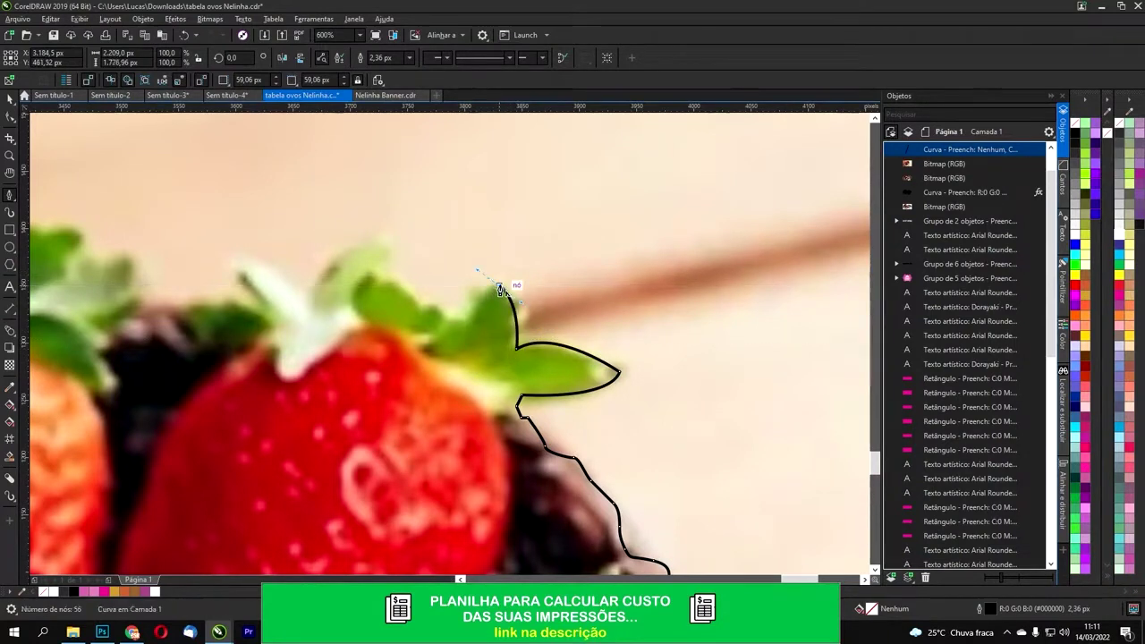
pyautogui.moveTo(465, 325); pyautogui.dragTo(465, 331)
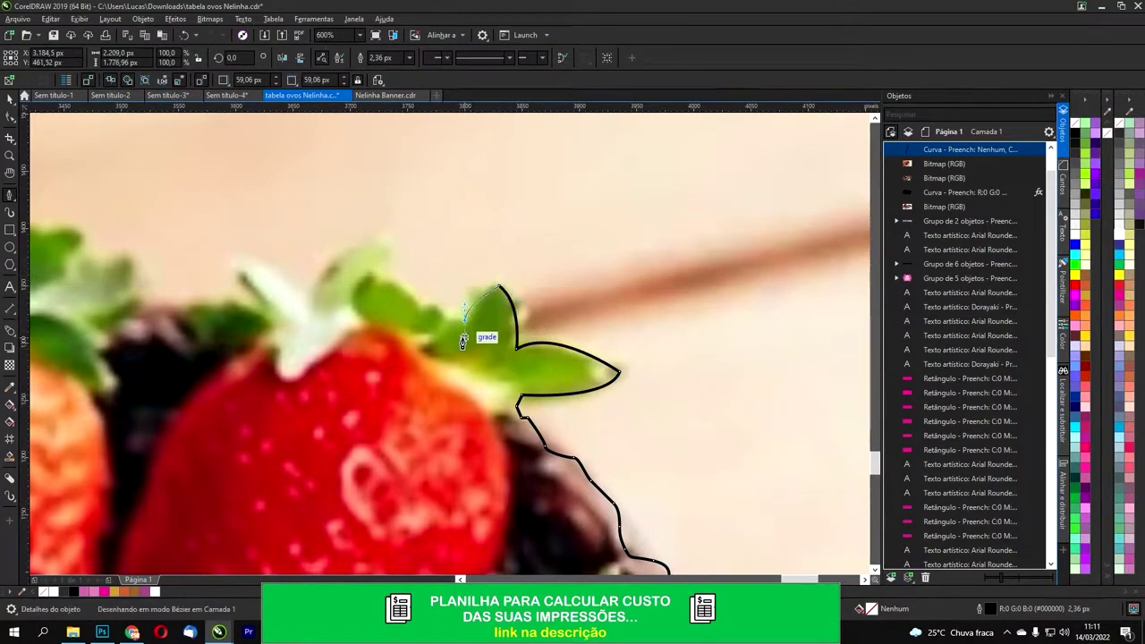
pyautogui.moveTo(442, 312); pyautogui.dragTo(429, 311)
pyautogui.moveTo(379, 274); pyautogui.dragTo(362, 275)
pyautogui.moveTo(367, 327); pyautogui.dragTo(388, 327)
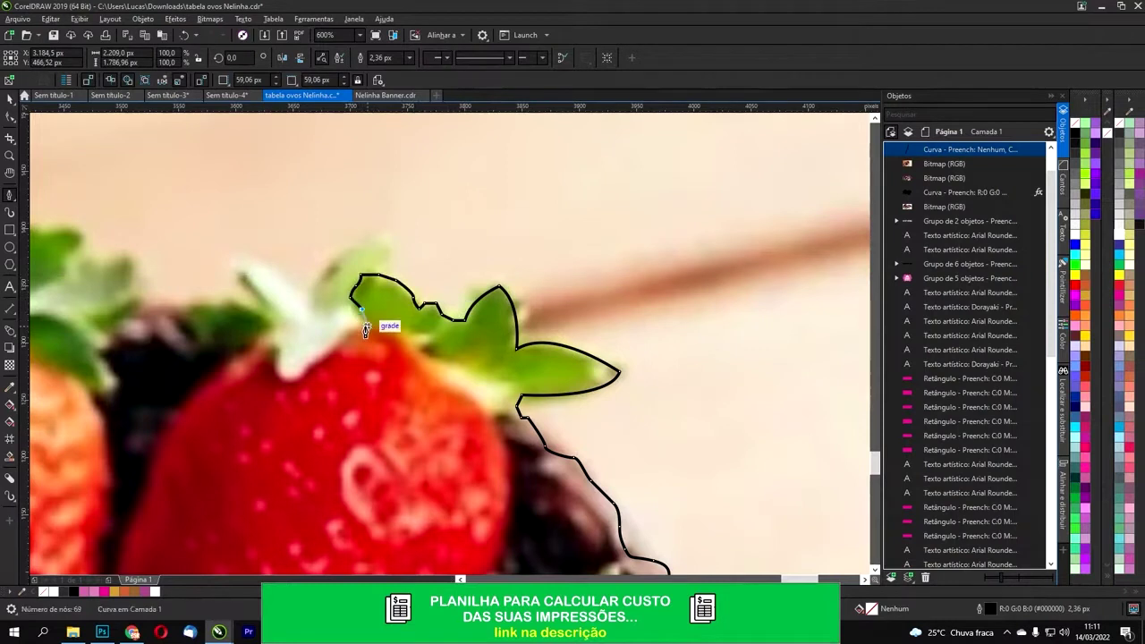
# Step: Carry the outline under the upper right strawberry's whitish leaf and along the top of the dark leaf beside it
pyautogui.click(328, 356)
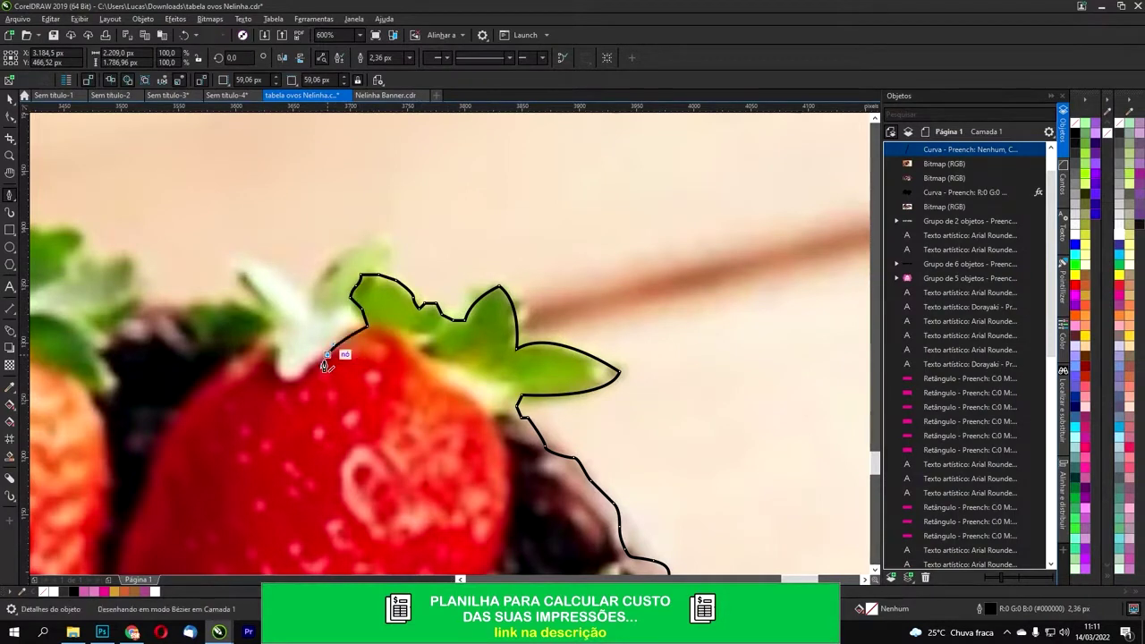
pyautogui.moveTo(276, 367); pyautogui.dragTo(275, 342)
pyautogui.click(276, 343)
pyautogui.click(270, 331)
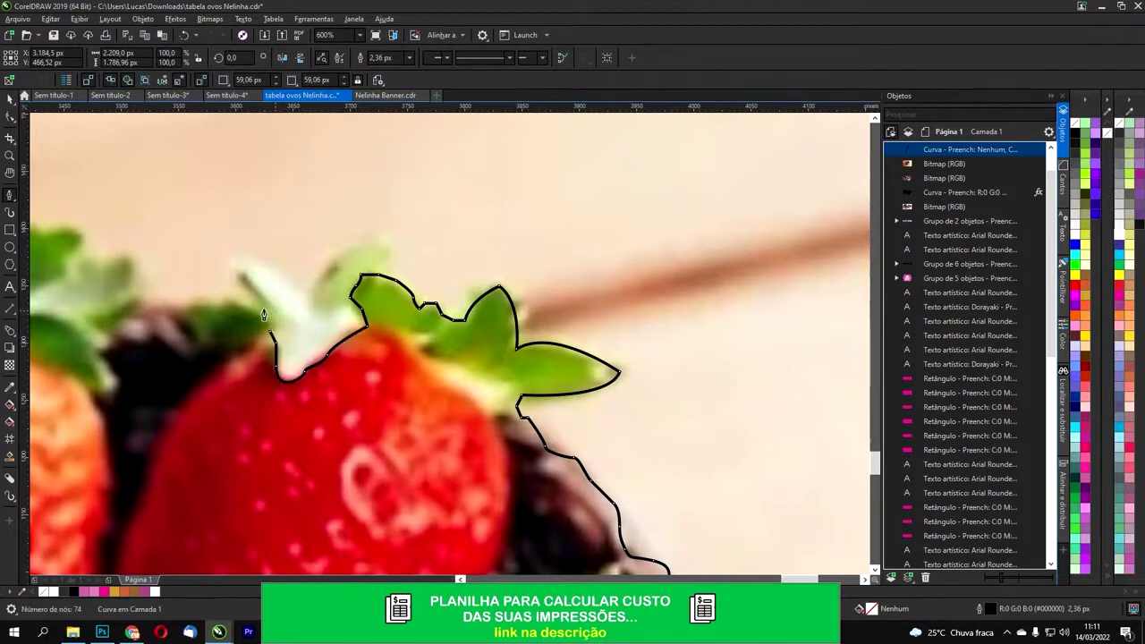
pyautogui.click(252, 309)
pyautogui.click(242, 304)
pyautogui.click(230, 304)
pyautogui.click(219, 306)
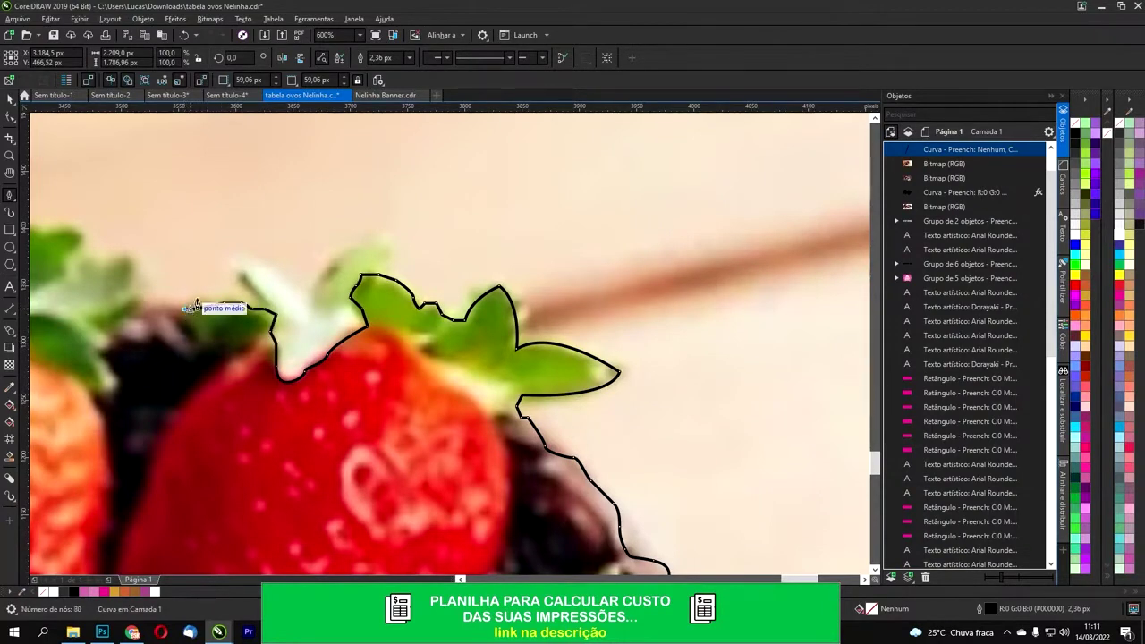
pyautogui.click(185, 309)
# Step: Extend the outline across the shell's rim and over the right-hand leaves of the upper left strawberry
pyautogui.scroll(-2, 192, 304)
pyautogui.moveTo(199, 304); pyautogui.dragTo(524, 315)
pyautogui.scroll(1, 425, 274)
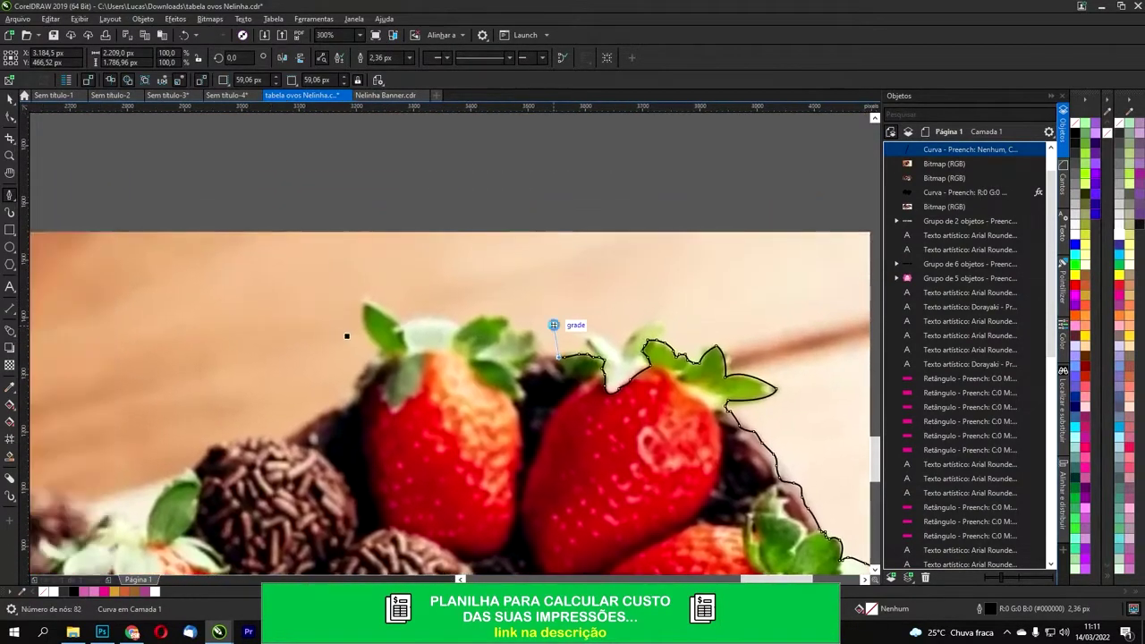
pyautogui.scroll(3, 554, 325)
pyautogui.click(524, 377)
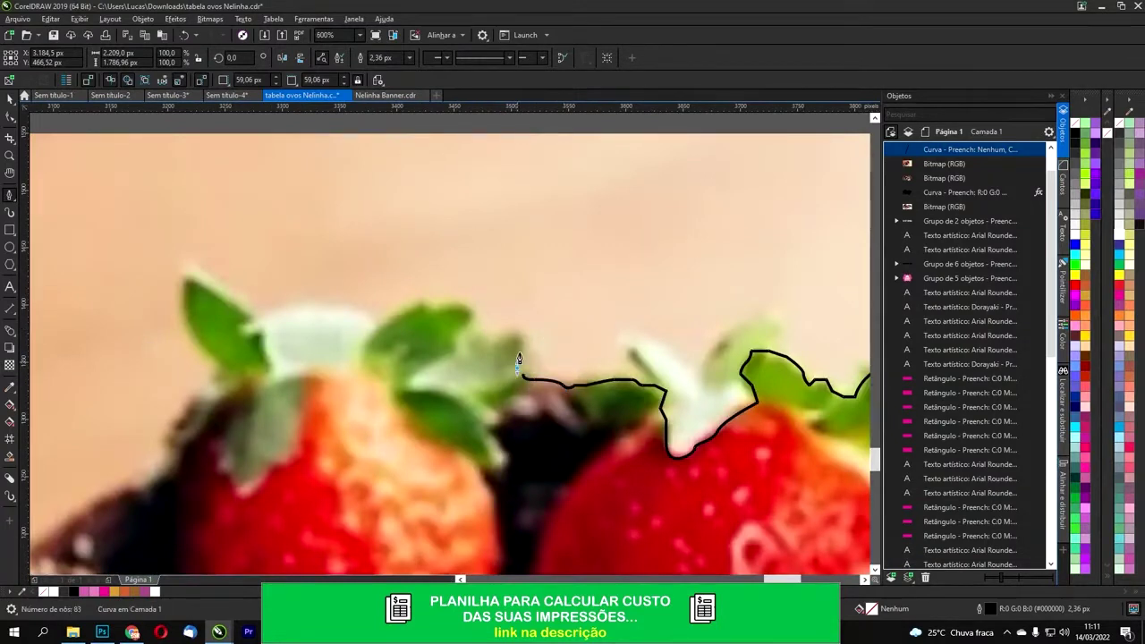
pyautogui.moveTo(519, 340); pyautogui.dragTo(498, 341)
pyautogui.click(490, 346)
pyautogui.click(480, 334)
pyautogui.click(460, 334)
pyautogui.moveTo(472, 310)
pyautogui.mouseDown()
pyautogui.moveTo(466, 294)
pyautogui.moveTo(431, 312)
pyautogui.mouseUp()
pyautogui.click(381, 329)
# Step: Trace over the upper left strawberry's pale crown and around its pointed outer green leaf
pyautogui.moveTo(265, 321); pyautogui.dragTo(221, 362)
pyautogui.click(252, 323)
pyautogui.click(243, 311)
pyautogui.moveTo(190, 278); pyautogui.dragTo(225, 362)
pyautogui.click(227, 363)
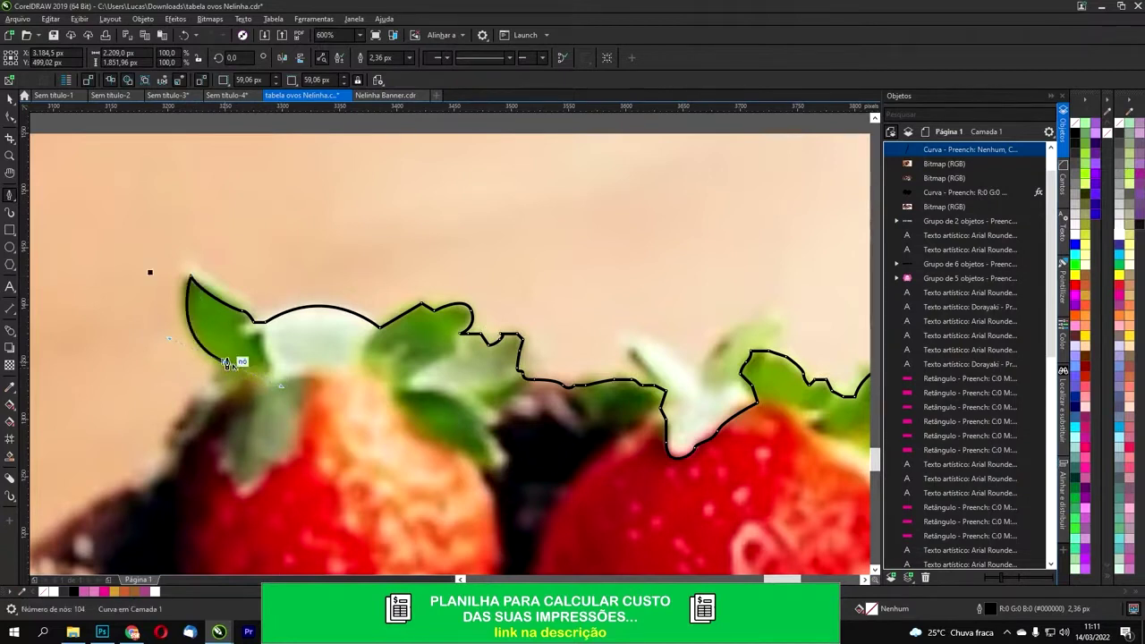
# Step: Continue the outline down the dark, jagged edge beside the upper left strawberry with short segments
pyautogui.click(220, 379)
pyautogui.click(197, 391)
pyautogui.click(185, 403)
pyautogui.click(186, 419)
pyautogui.click(174, 425)
pyautogui.click(162, 432)
pyautogui.click(181, 454)
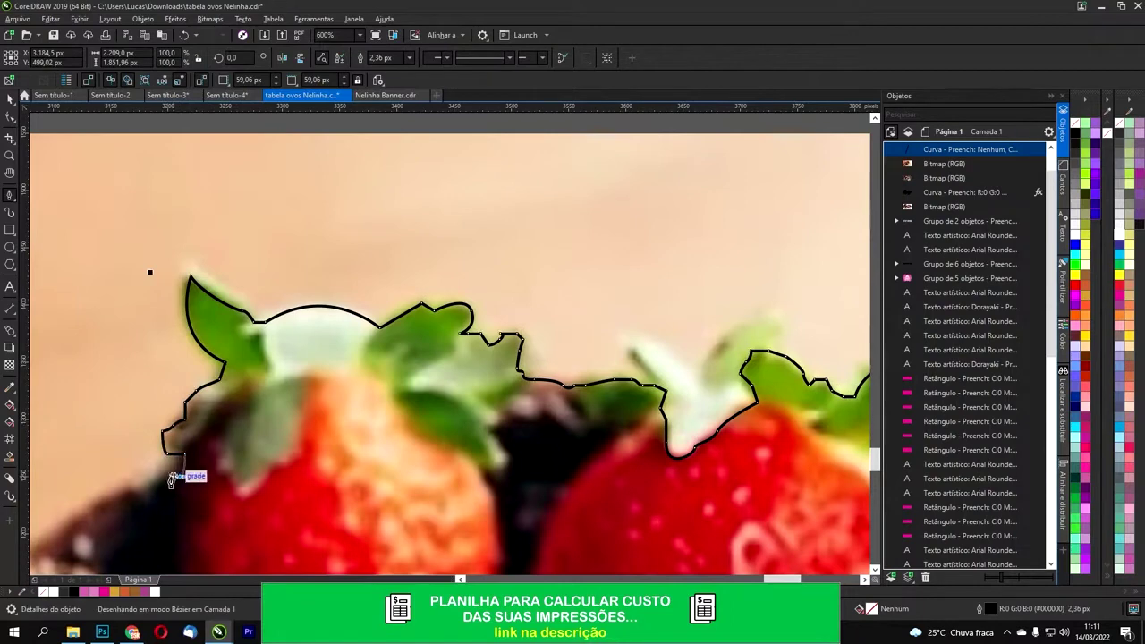
# Step: Trace the shell's rim, the top of the sprinkled brigadeiro and the board's edge toward the blurred brigadeiro
pyautogui.moveTo(137, 480); pyautogui.dragTo(515, 259)
pyautogui.click(609, 233)
pyautogui.click(484, 284)
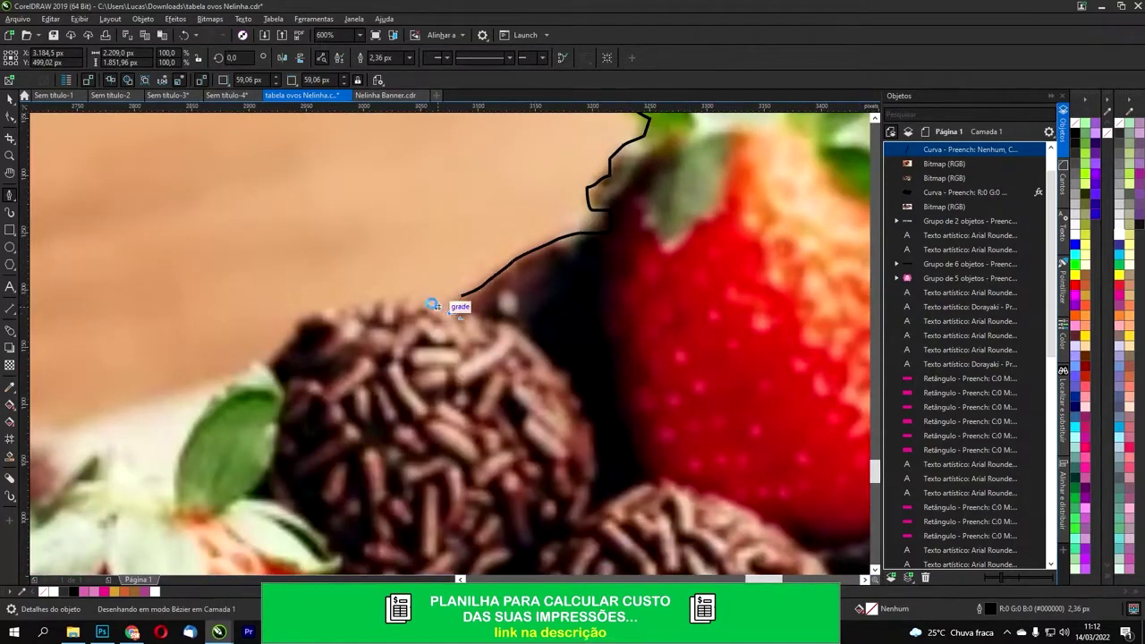
pyautogui.click(407, 303)
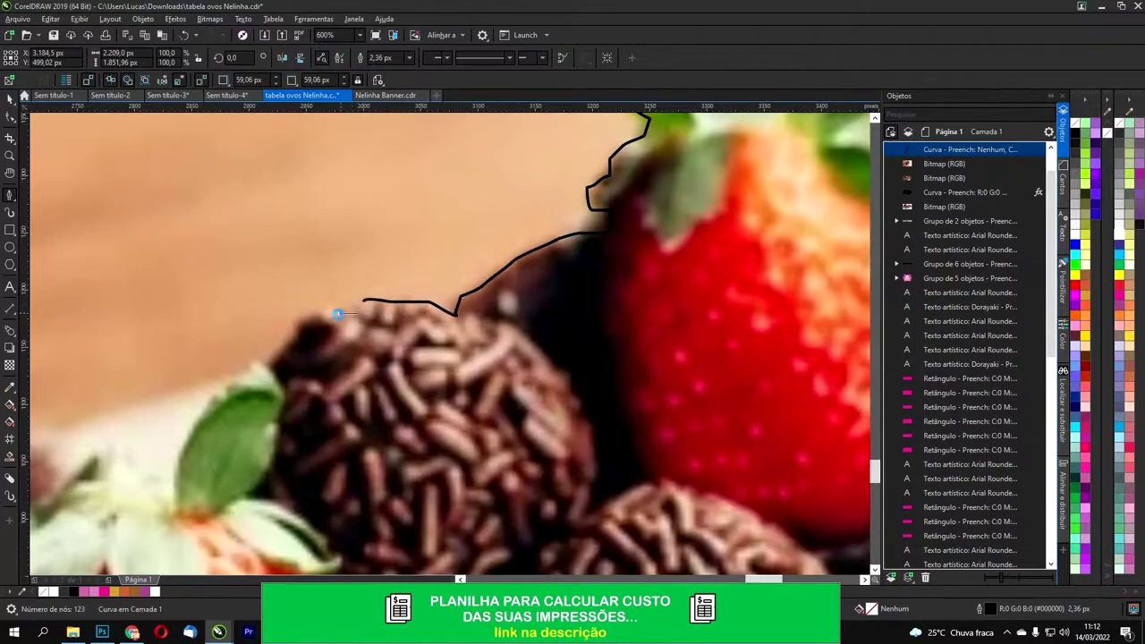
pyautogui.moveTo(260, 359); pyautogui.dragTo(336, 322)
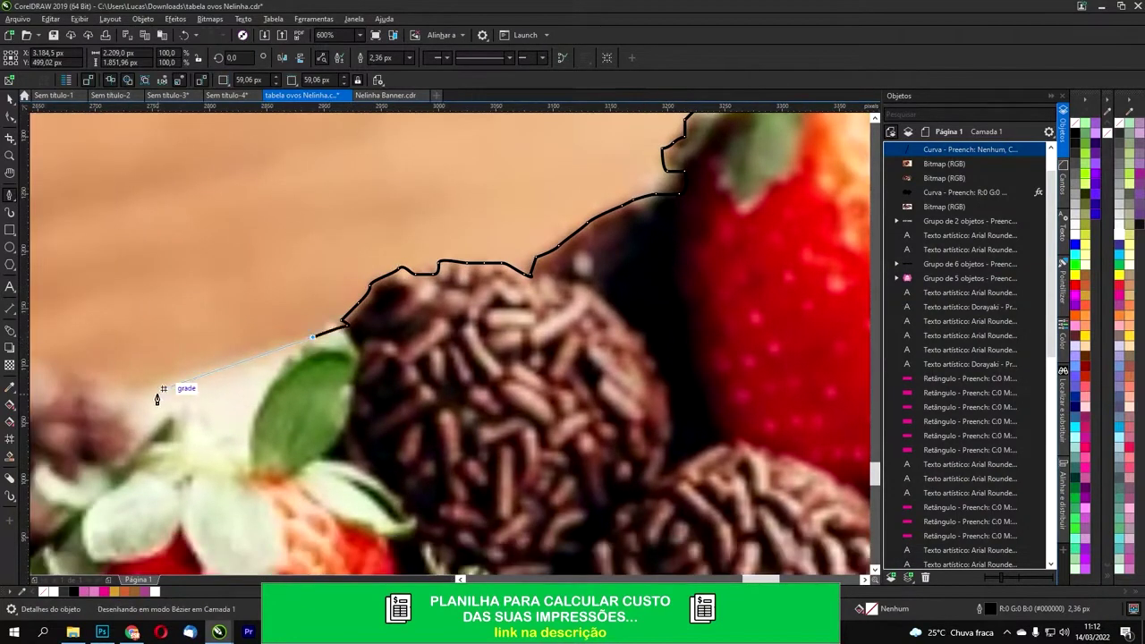
pyautogui.moveTo(149, 399); pyautogui.dragTo(140, 410)
# Step: Close the outline around the blurred rear brigadeiro and down the board's left rim to the starting brigadeiro
pyautogui.scroll(-1, 228, 383)
pyautogui.moveTo(223, 359); pyautogui.dragTo(495, 273)
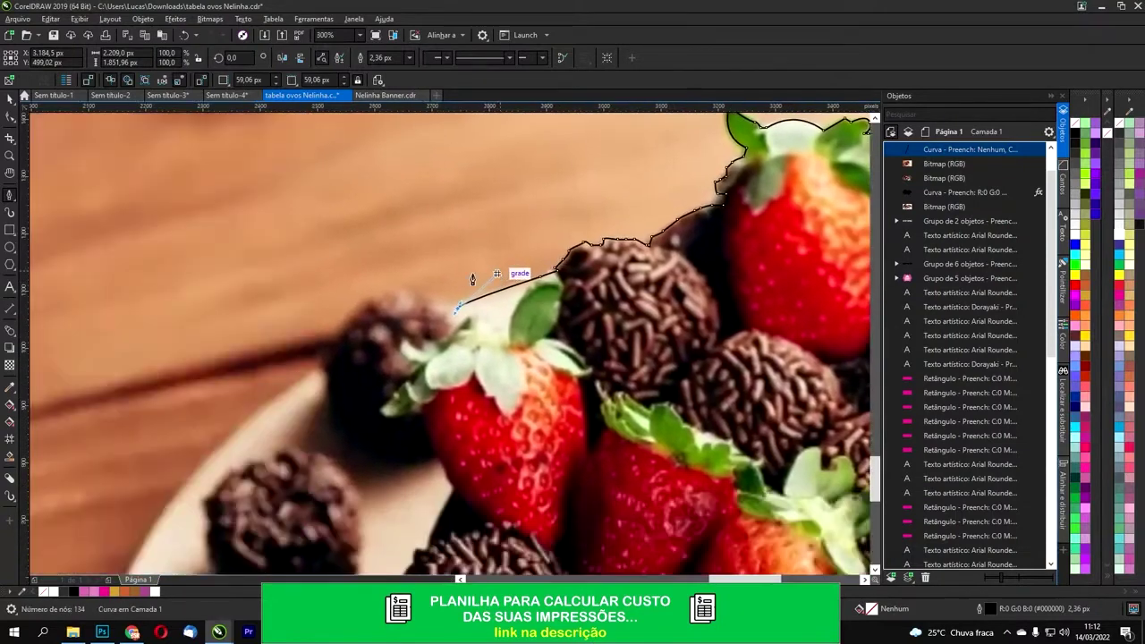
pyautogui.click(448, 313)
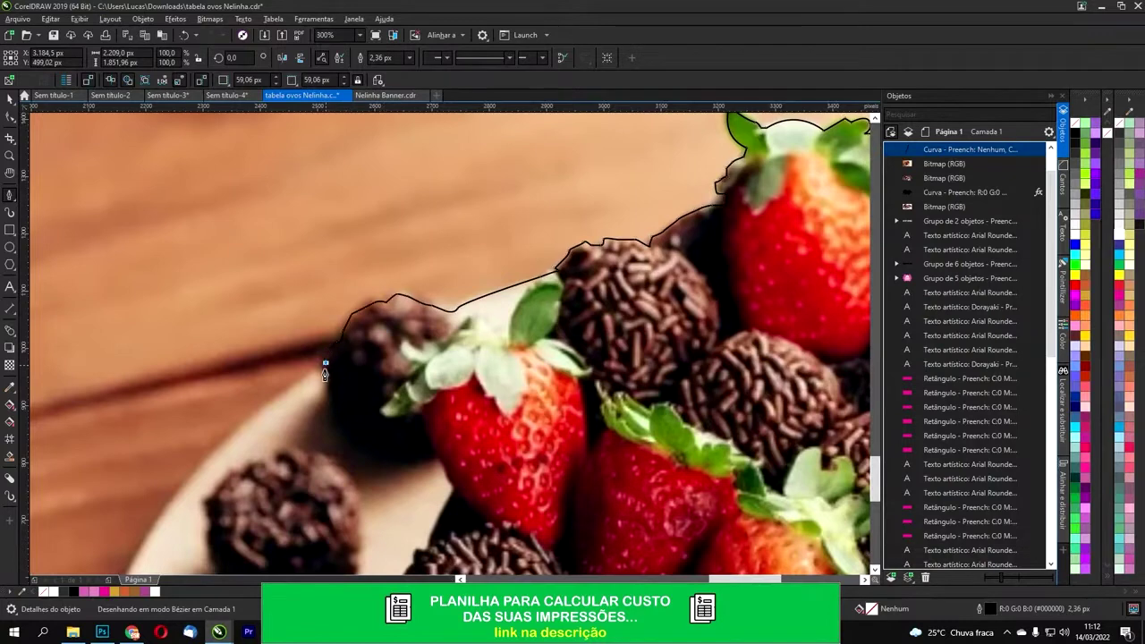
pyautogui.moveTo(321, 369); pyautogui.dragTo(570, 184)
pyautogui.moveTo(391, 358)
pyautogui.mouseDown()
pyautogui.moveTo(368, 429)
pyautogui.moveTo(367, 419)
pyautogui.mouseUp()
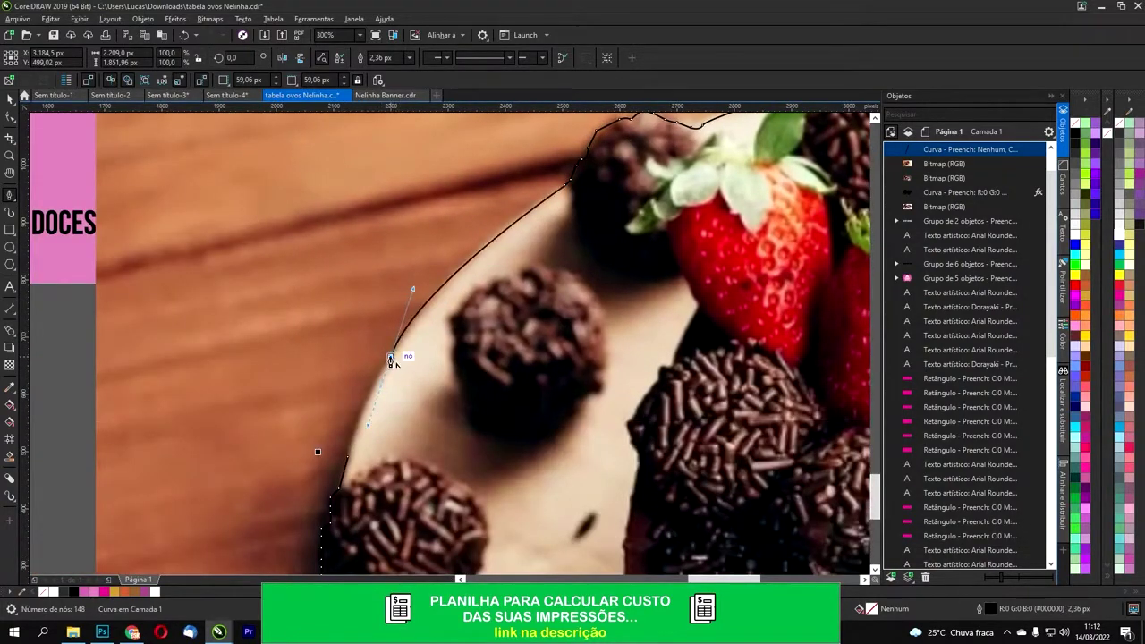
# Step: Cut the spoon egg and board out of the photo with the outline and move the original photo aside
pyautogui.scroll(-8, 534, 364)
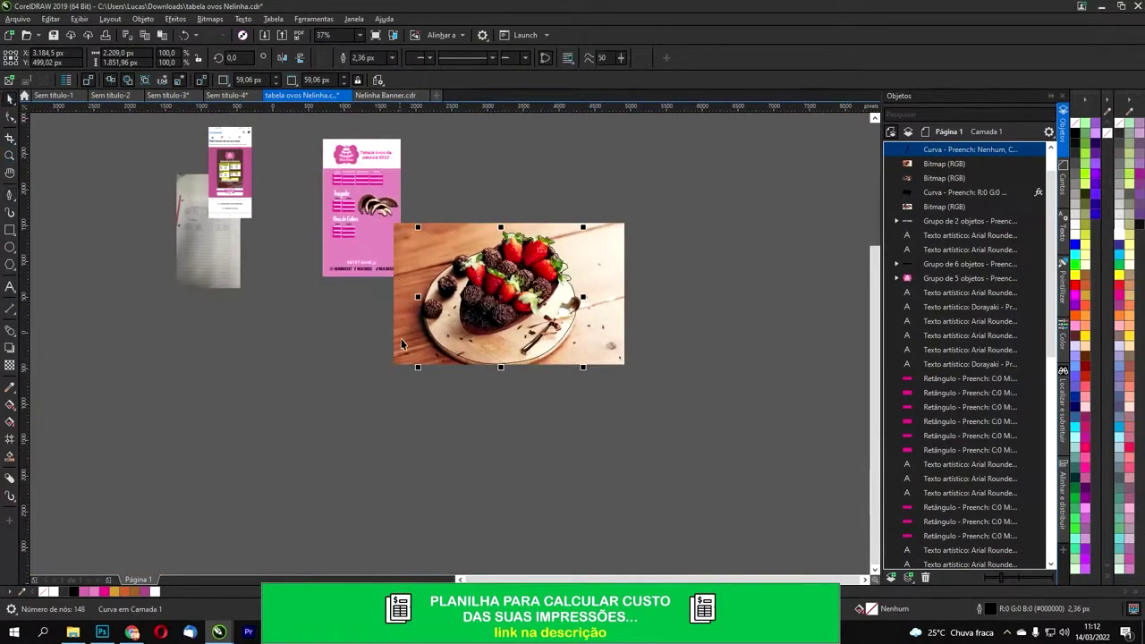
pyautogui.keyDown('shift'); pyautogui.click(415, 324); pyautogui.keyUp('shift')
pyautogui.moveTo(610, 259); pyautogui.dragTo(811, 434)
# Step: Scale the cut-out and its outline together to 18% and place them beside the Ovos de Colher prices
pyautogui.moveTo(626, 184); pyautogui.dragTo(412, 395)
pyautogui.moveTo(585, 225); pyautogui.dragTo(455, 304)
pyautogui.scroll(4, 455, 304)
pyautogui.moveTo(541, 214); pyautogui.dragTo(496, 255)
pyautogui.moveTo(462, 298); pyautogui.dragTo(467, 269)
pyautogui.scroll(5, 466, 264)
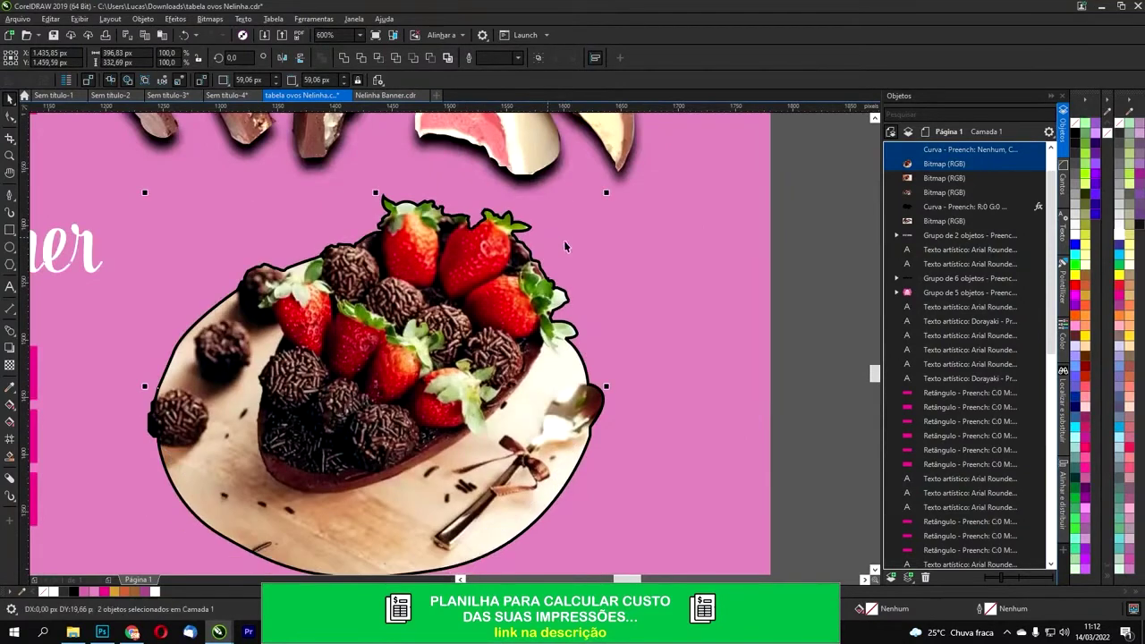
# Step: Turn the outline into a solid black shape without a stroke behind the cut-out and nudge it 10 px down
pyautogui.scroll(-2, 494, 310)
pyautogui.click(517, 316)
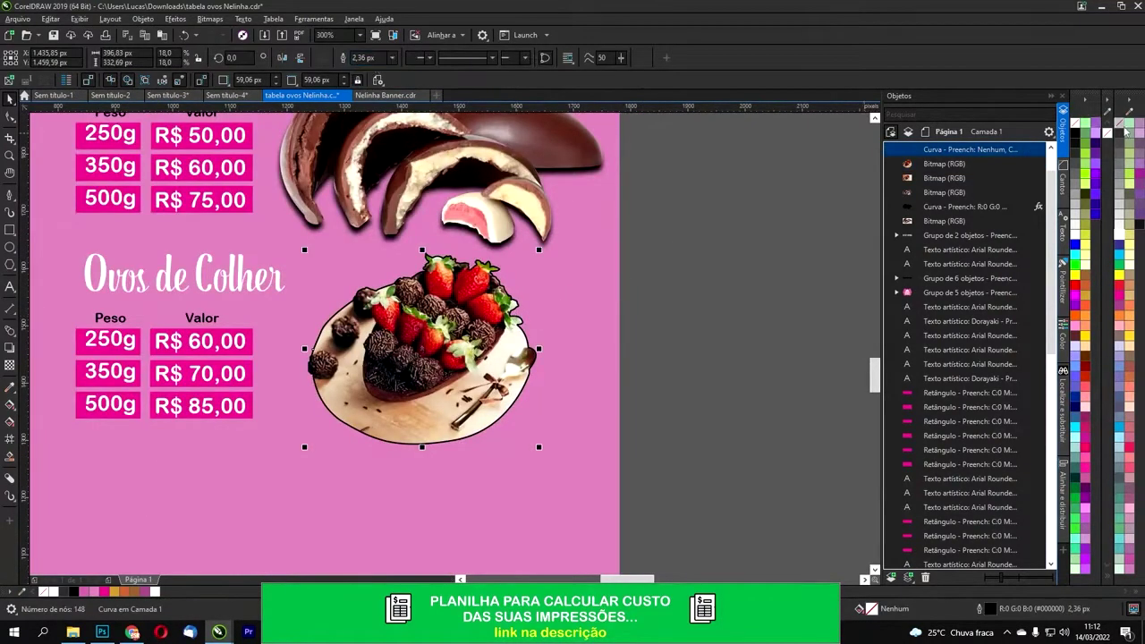
pyautogui.click(1074, 133)
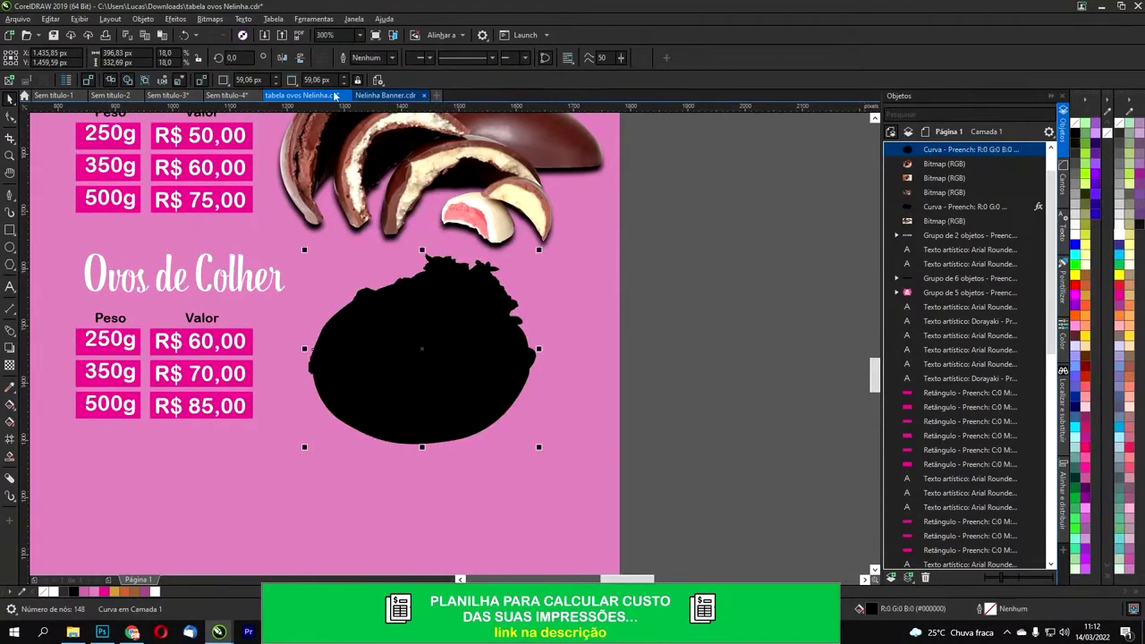
pyautogui.hotkey('ctrl', 'pagedown')
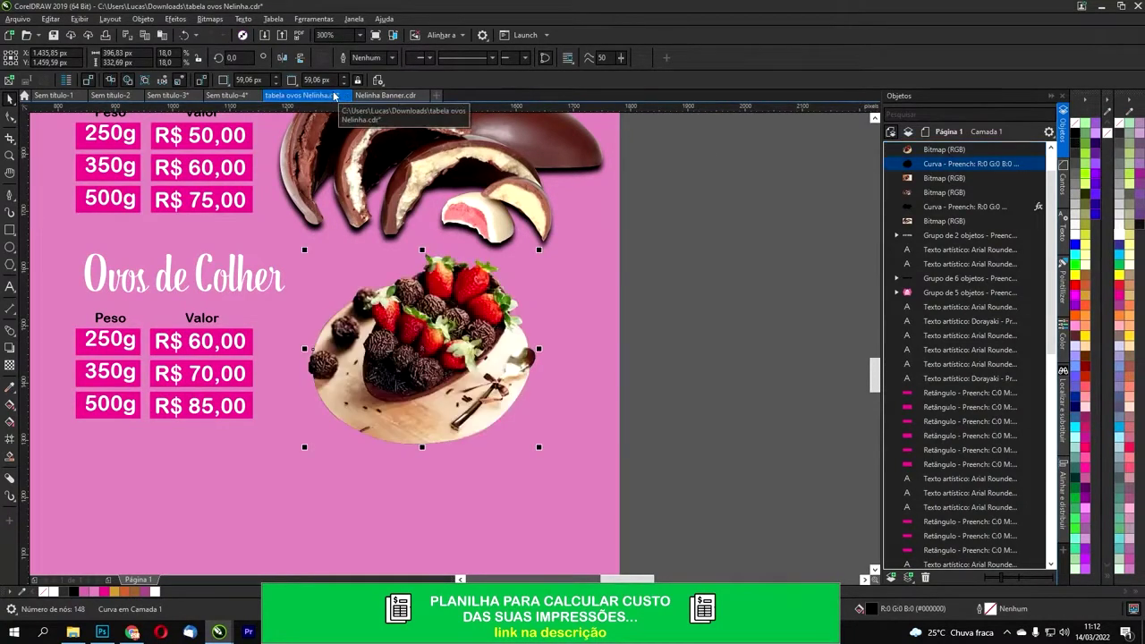
pyautogui.press('Down')
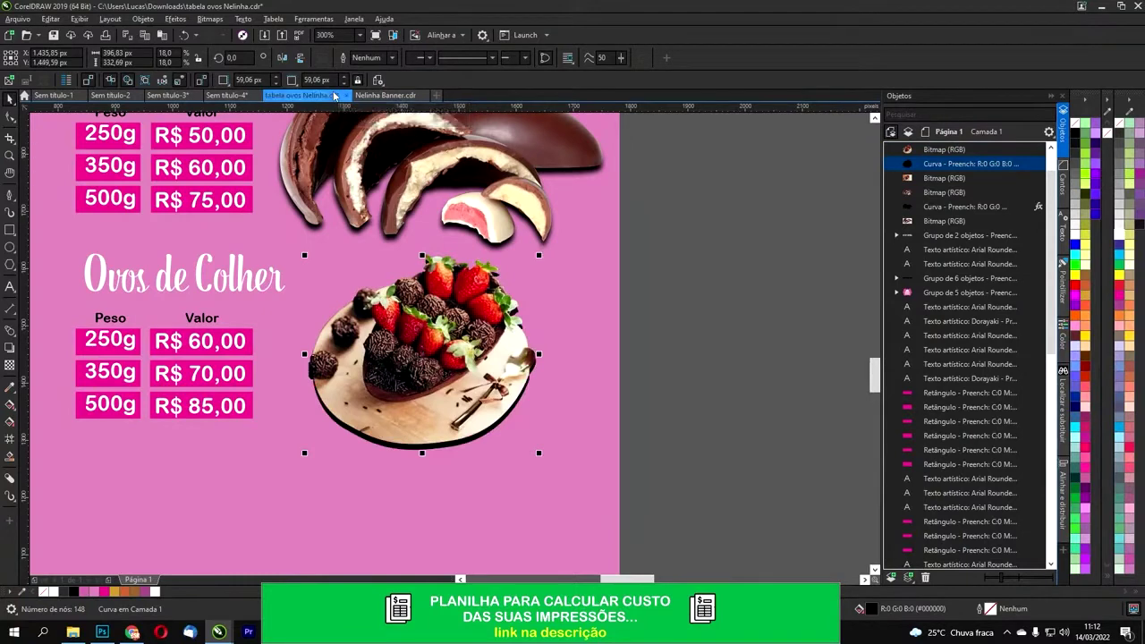
# Step: Soften the black shape behind the spoon egg with a Gaussian blur of 4.2 pixels radius
pyautogui.click(189, 23)
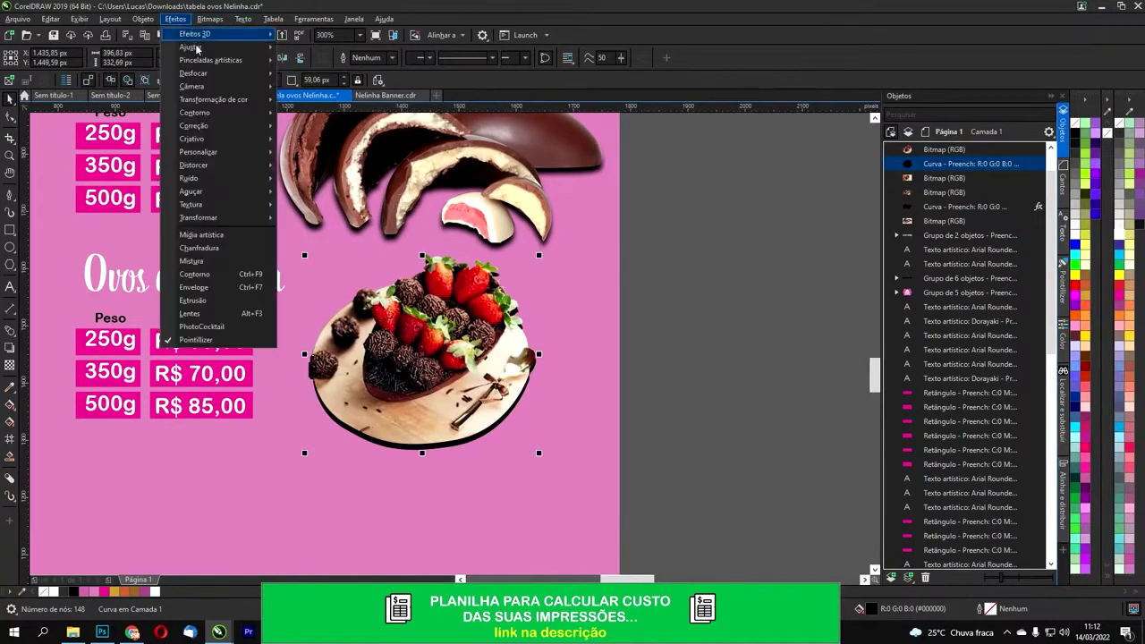
pyautogui.moveTo(208, 75)
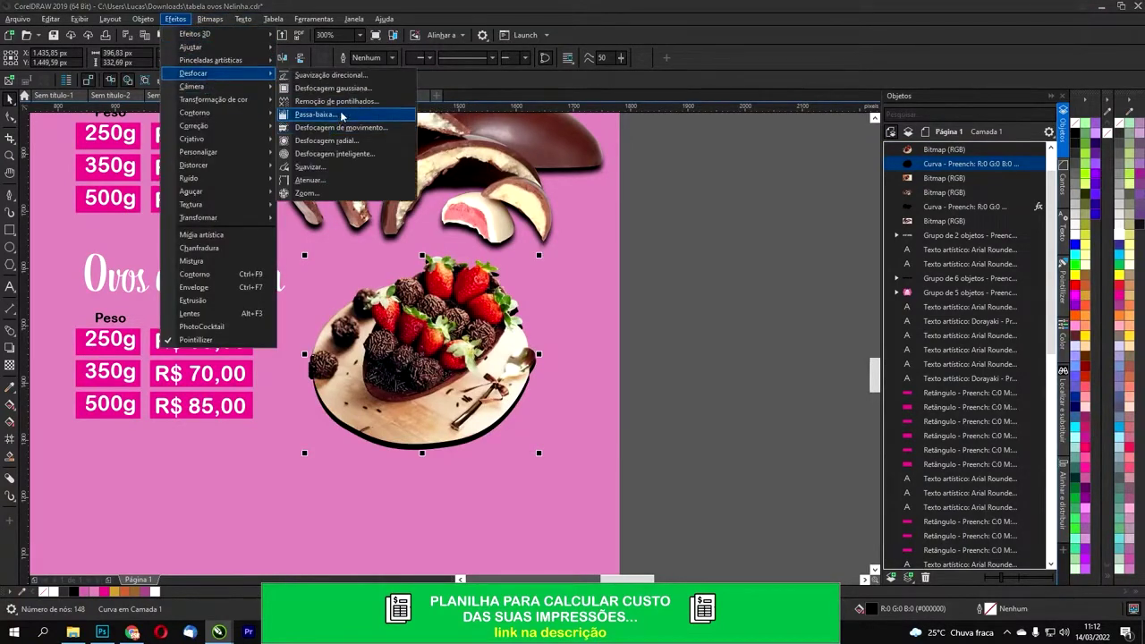
pyautogui.click(333, 88)
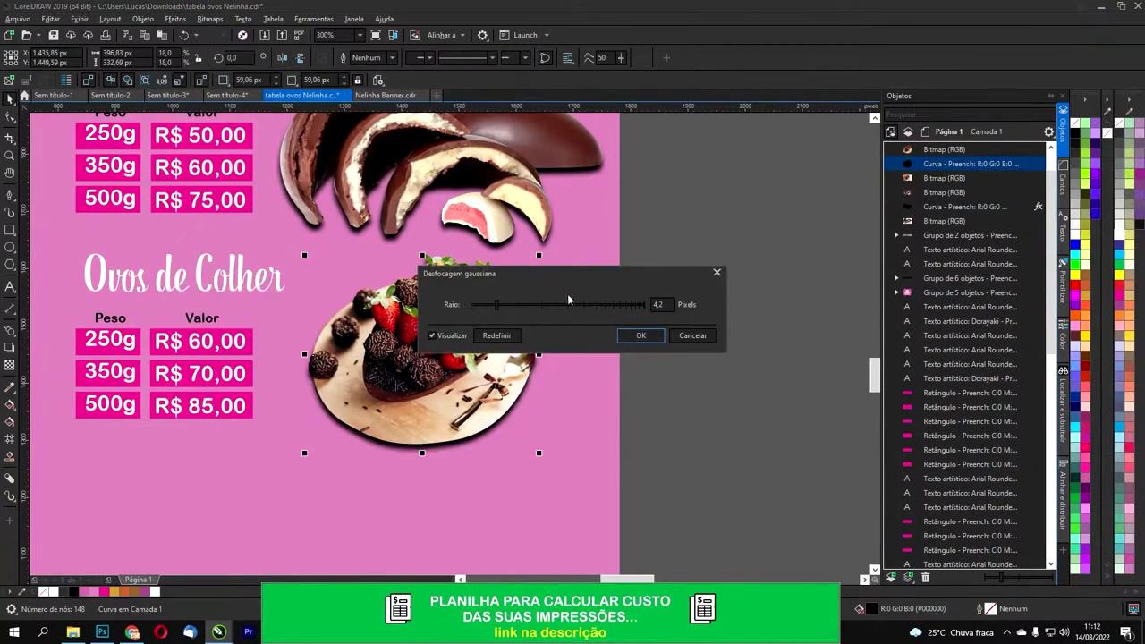
pyautogui.click(641, 336)
pyautogui.scroll(-1, 712, 293)
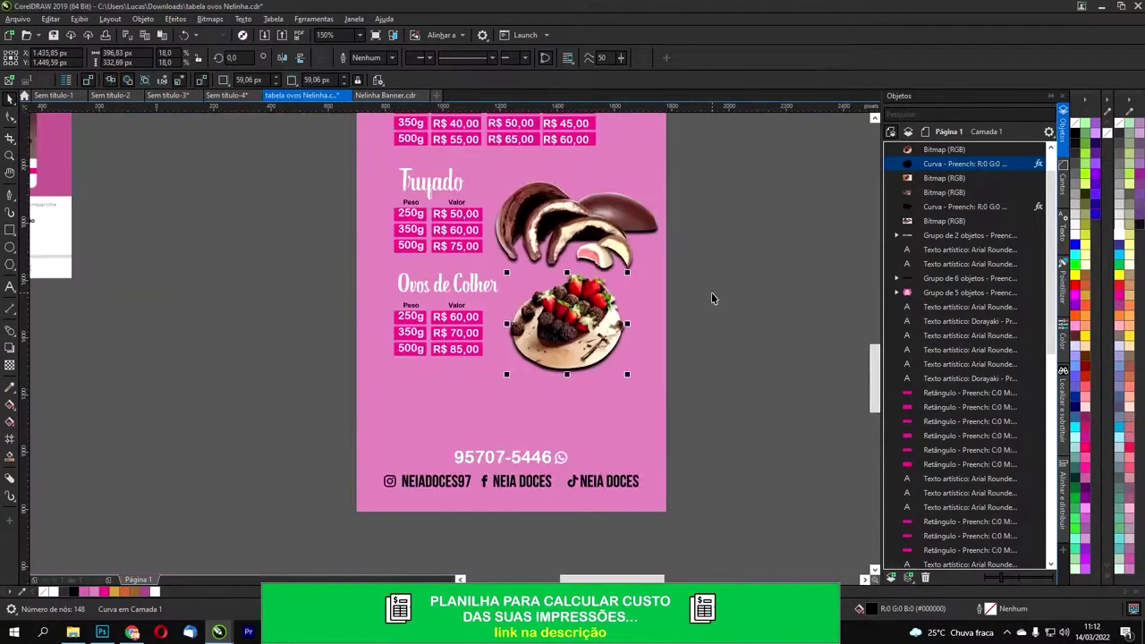
# Step: Select the spoon egg together with its shadow and shift them slightly down the page
pyautogui.moveTo(711, 294); pyautogui.dragTo(738, 320)
pyautogui.moveTo(647, 306); pyautogui.dragTo(633, 277)
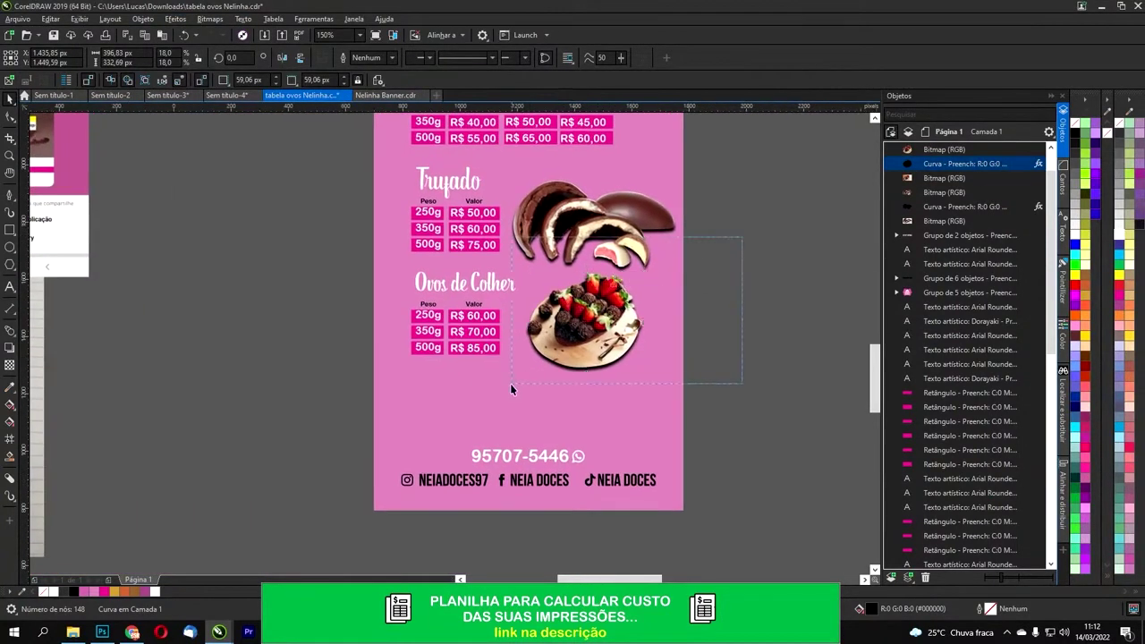
pyautogui.click(753, 257)
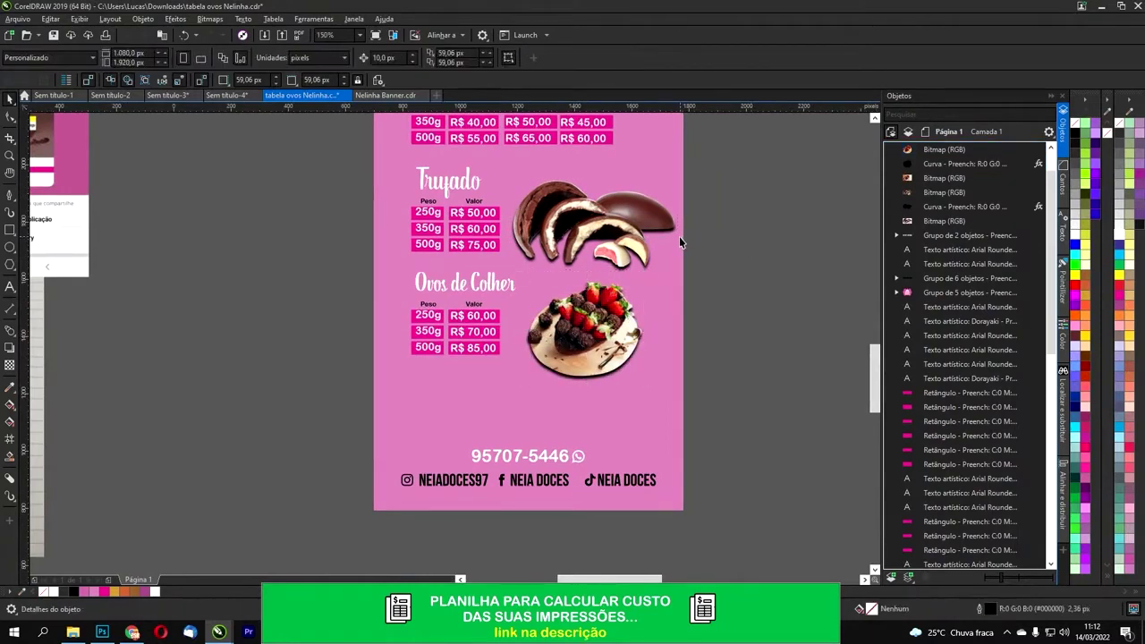
# Step: Select all the price tables, their headings and the egg pictures, and scale them together to 103%
pyautogui.scroll(-1, 679, 236)
pyautogui.scroll(1, 619, 224)
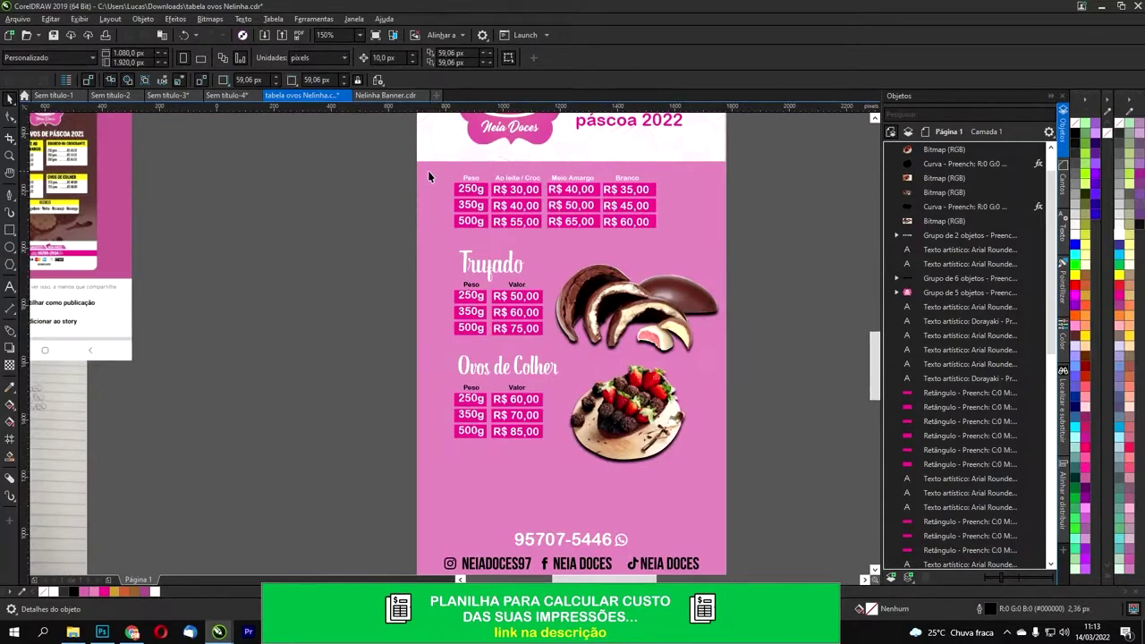
pyautogui.moveTo(695, 476); pyautogui.dragTo(721, 498)
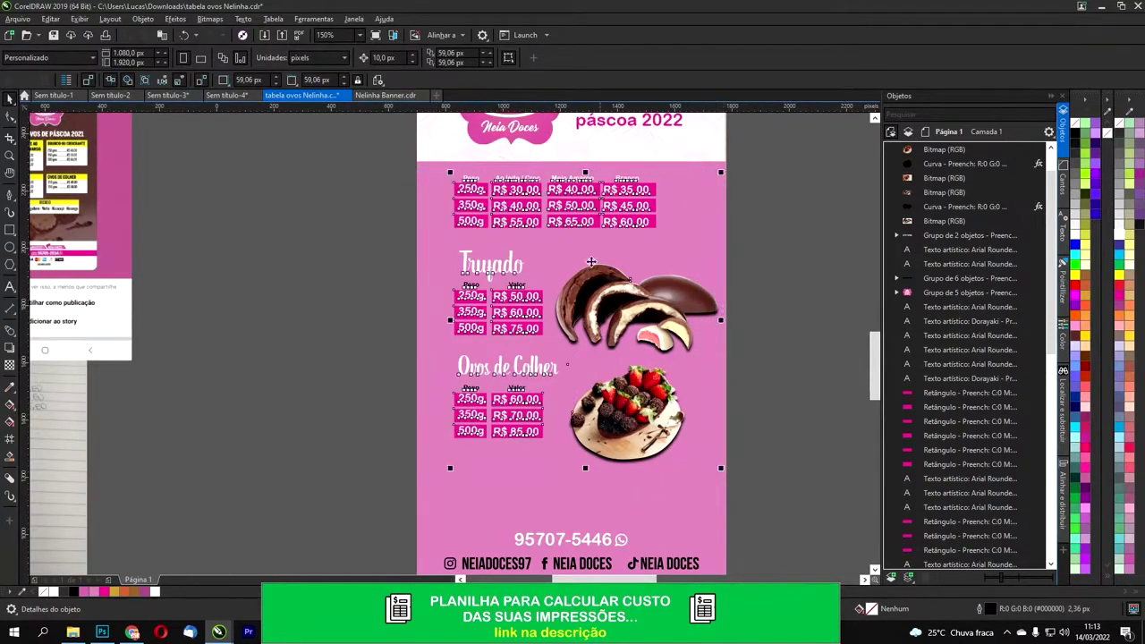
pyautogui.scroll(-2, 496, 383)
pyautogui.moveTo(474, 381); pyautogui.dragTo(451, 409)
pyautogui.moveTo(695, 121); pyautogui.dragTo(638, 231)
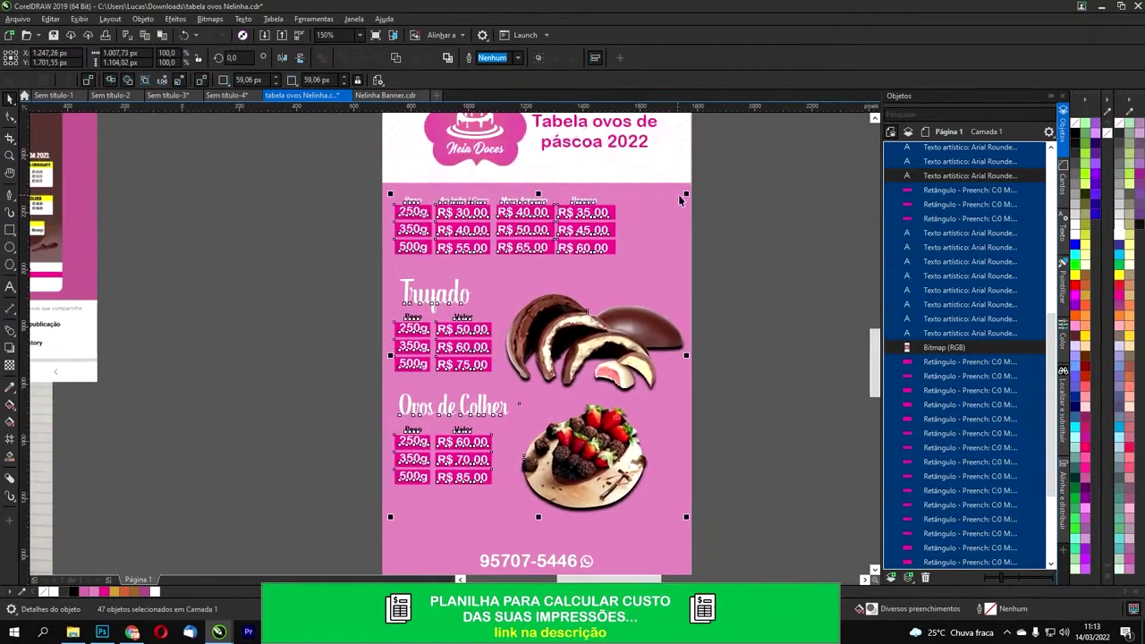
pyautogui.moveTo(686, 193); pyautogui.dragTo(703, 183)
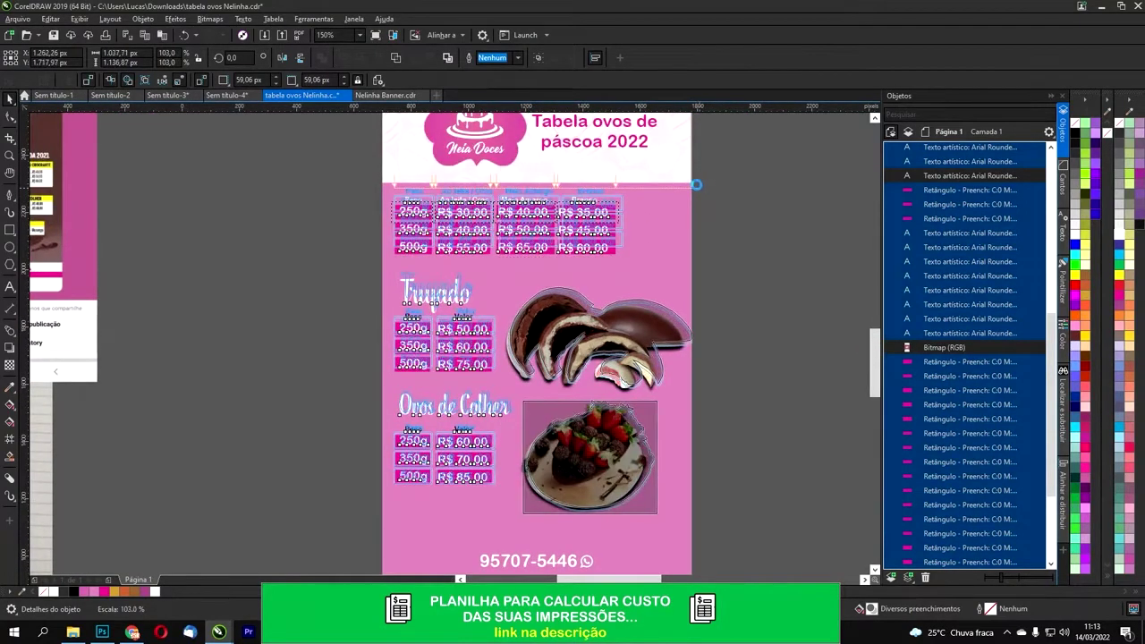
pyautogui.moveTo(730, 314); pyautogui.dragTo(762, 246)
pyautogui.click(762, 245)
# Step: Move the whole block of price tables, headings and egg pictures about 50 px to the right
pyautogui.moveTo(465, 196); pyautogui.dragTo(475, 260)
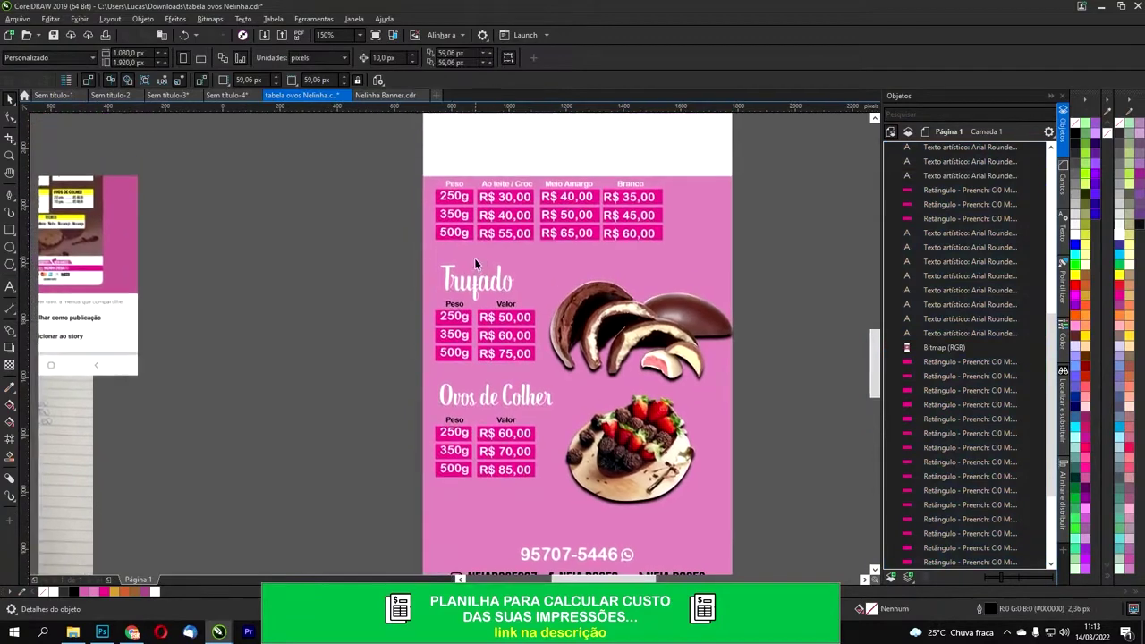
pyautogui.moveTo(731, 525); pyautogui.dragTo(759, 512)
pyautogui.moveTo(498, 216); pyautogui.dragTo(502, 214)
pyautogui.click(726, 253)
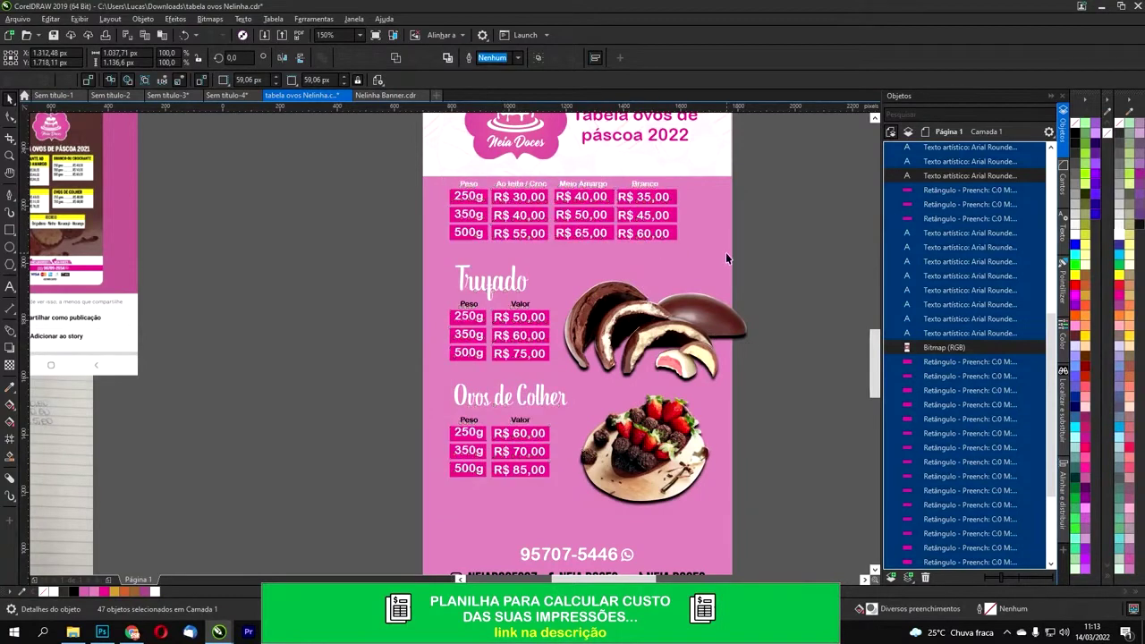
# Step: Scale down the truffle eggs with their shadow and position them inside the page's right edge beside the Trufado prices
pyautogui.click(702, 324)
pyautogui.moveTo(751, 277); pyautogui.dragTo(694, 324)
pyautogui.hotkey('ctrl', 'z')
pyautogui.moveTo(551, 391); pyautogui.dragTo(550, 392)
pyautogui.moveTo(752, 276); pyautogui.dragTo(732, 279)
pyautogui.moveTo(745, 322); pyautogui.dragTo(723, 289)
pyautogui.moveTo(618, 299); pyautogui.dragTo(616, 293)
# Step: Group the spoon egg with its shadow and move the group up about 15 px beside the Ovos de Colher prices
pyautogui.moveTo(732, 349); pyautogui.dragTo(548, 490)
pyautogui.hotkey('ctrl', 'g')
pyautogui.moveTo(625, 412); pyautogui.dragTo(719, 416)
pyautogui.hotkey('ctrl', 'z')
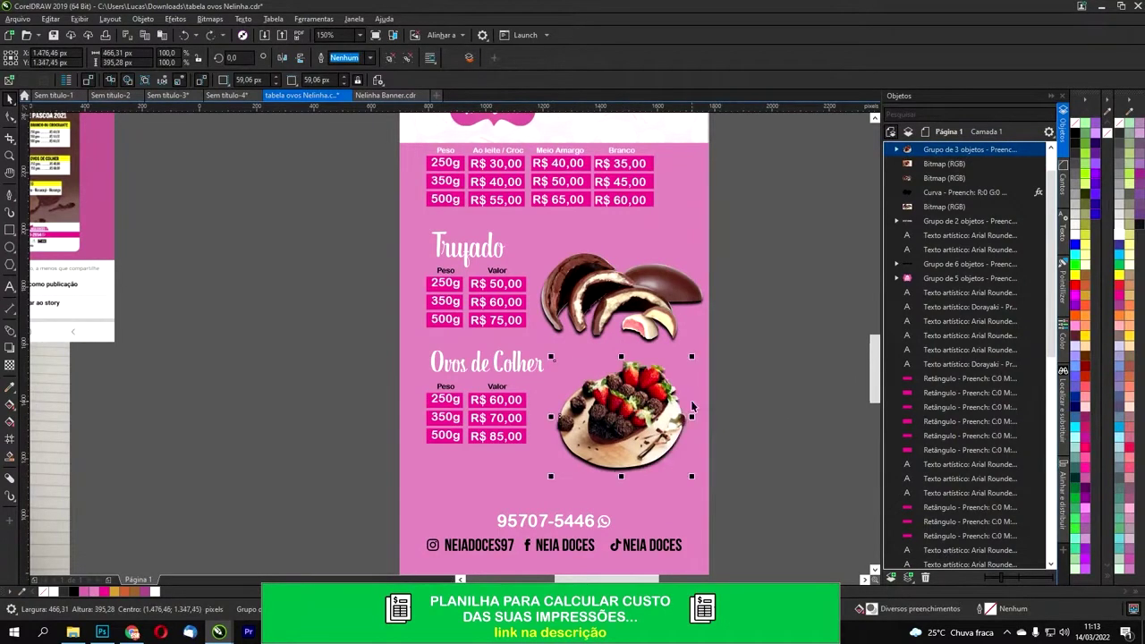
pyautogui.scroll(2, 639, 399)
pyautogui.moveTo(631, 399); pyautogui.dragTo(626, 393)
pyautogui.scroll(-2, 627, 358)
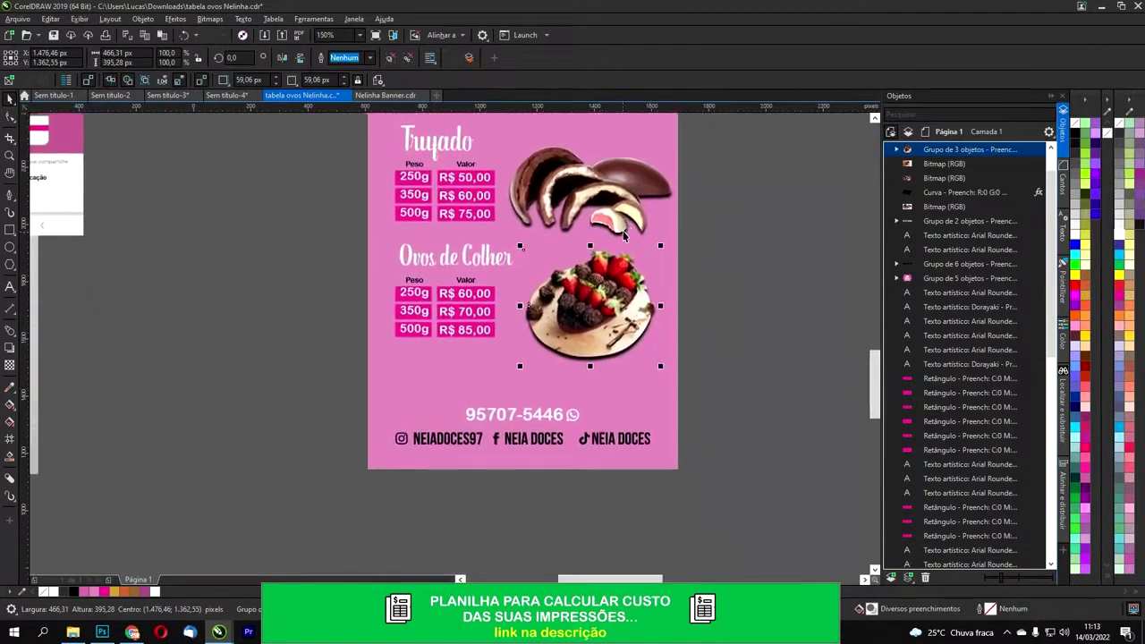
# Step: Try a black drop shadow on the Trufado heading with opacity 80 and feathering 9, and clear it
pyautogui.scroll(2, 521, 411)
pyautogui.scroll(-2, 493, 408)
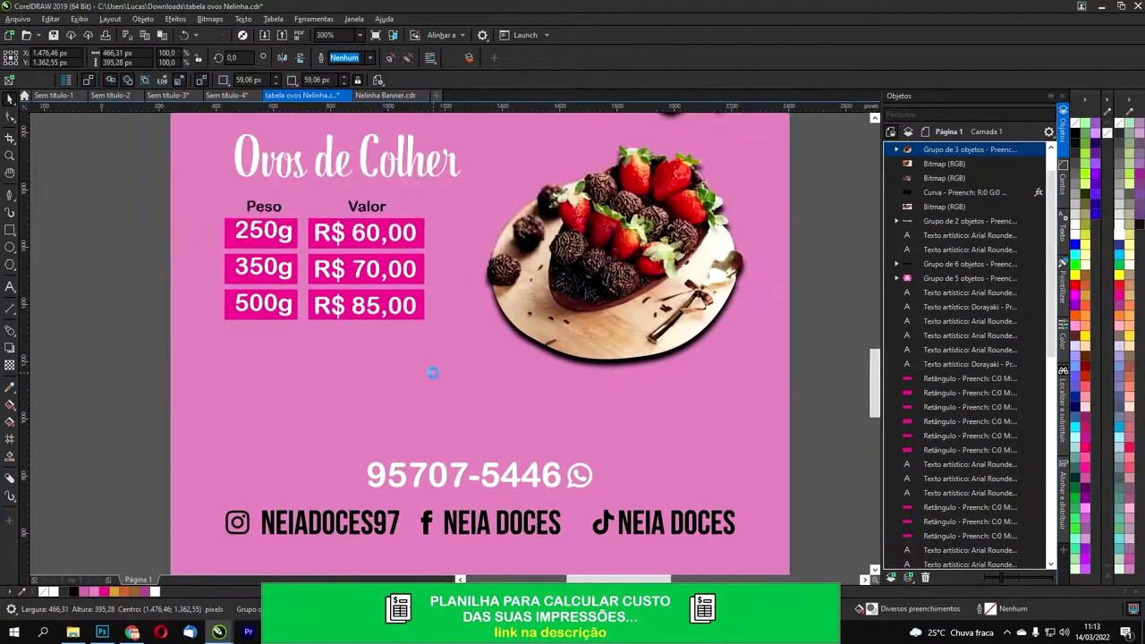
pyautogui.scroll(3, 493, 407)
pyautogui.scroll(2, 365, 276)
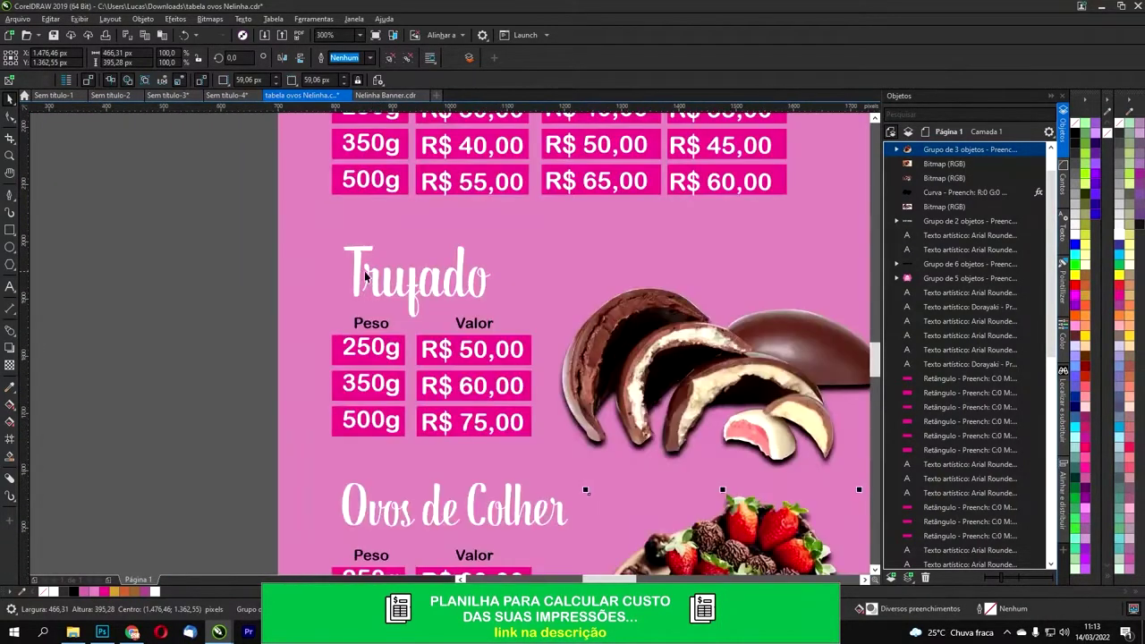
pyautogui.click(355, 270)
pyautogui.scroll(3, 357, 267)
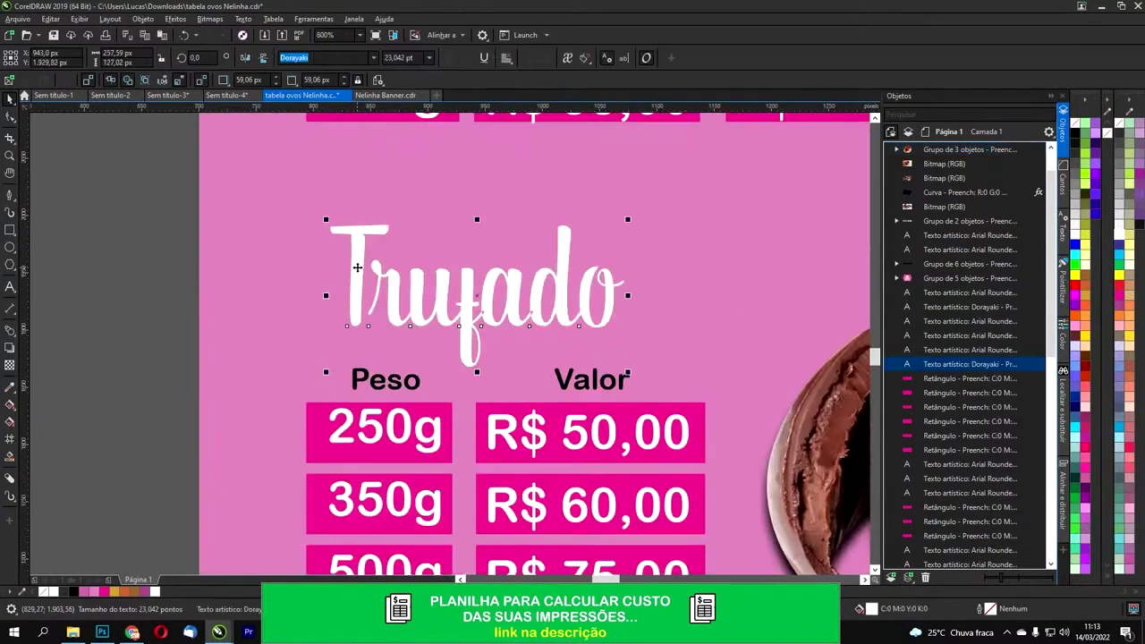
pyautogui.click(9, 348)
pyautogui.moveTo(330, 297); pyautogui.dragTo(622, 302)
pyautogui.moveTo(394, 59); pyautogui.dragTo(360, 61)
pyautogui.scroll(-2, 528, 363)
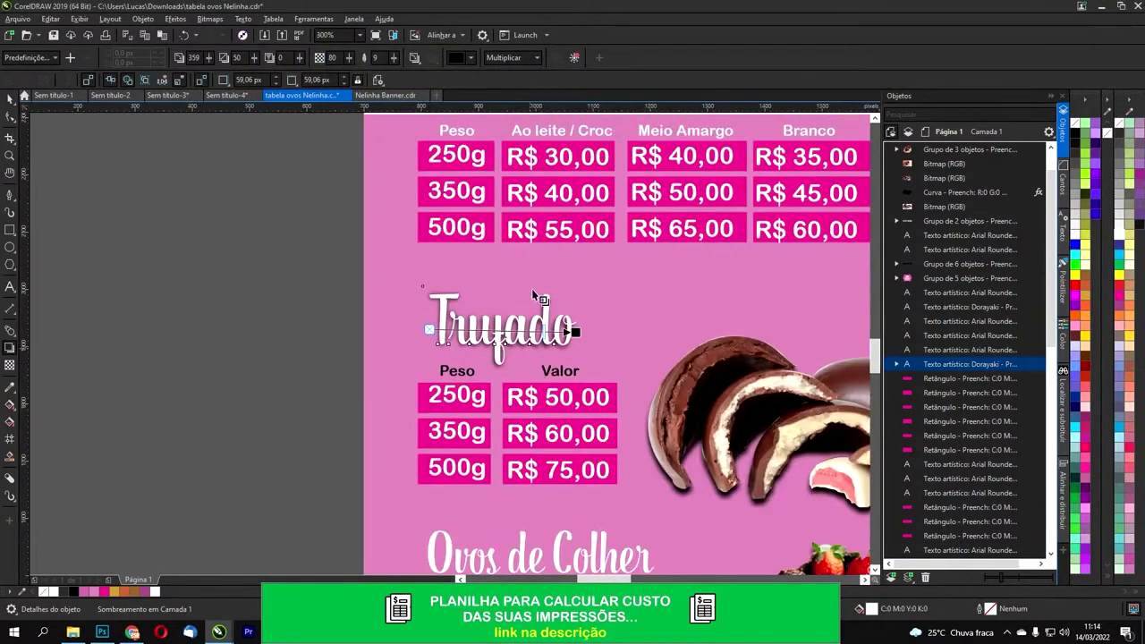
pyautogui.click(577, 59)
pyautogui.scroll(1, 502, 334)
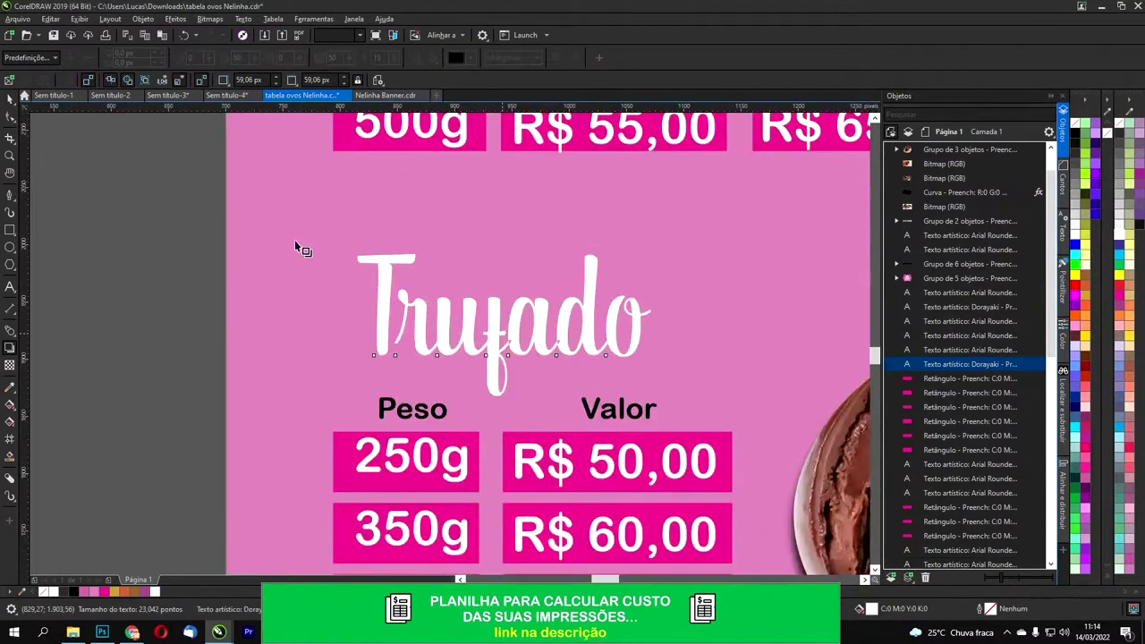
# Step: Duplicate the Trufado heading in place and fill the copy with black
pyautogui.click(7, 100)
pyautogui.scroll(2, 376, 304)
pyautogui.hotkey('ctrl', 'Home')
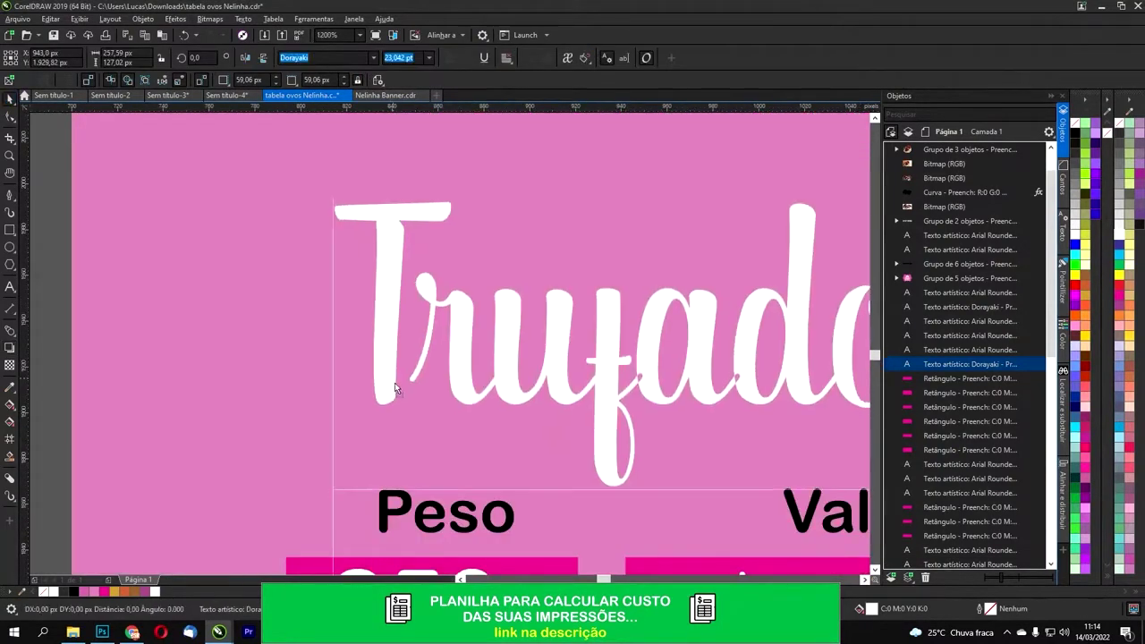
pyautogui.click(1077, 133)
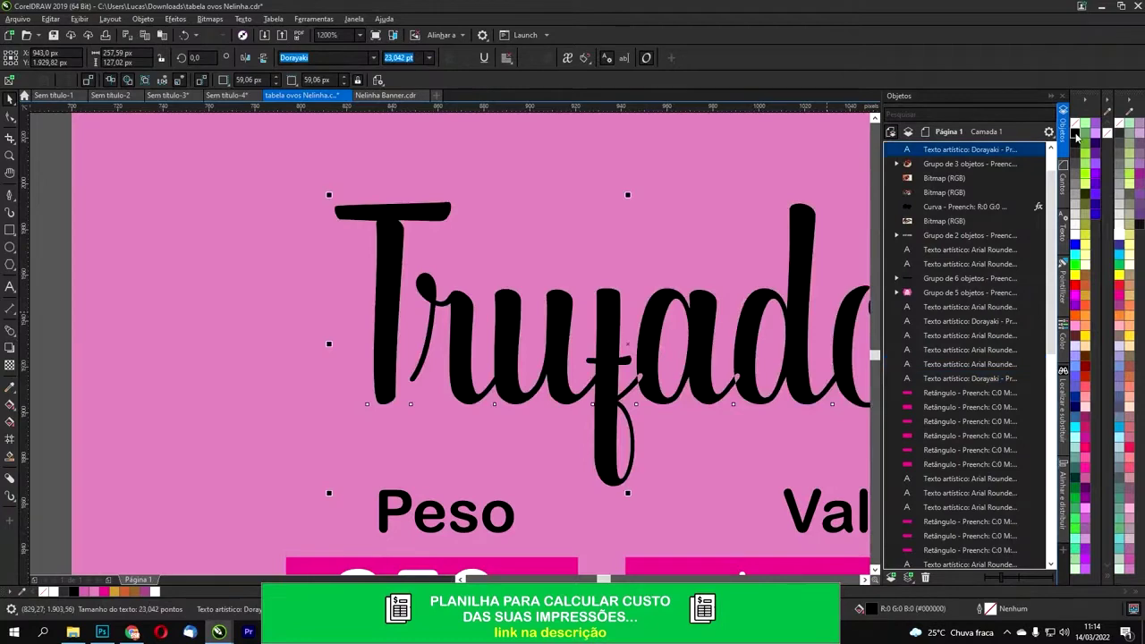
# Step: Send the black Trufado copy behind the white heading and offset it about 1 px right and down
pyautogui.hotkey('ctrl', 'pagedown')
pyautogui.hotkey('ctrl', 'pagedown')
pyautogui.hotkey('ctrl', 'pagedown')
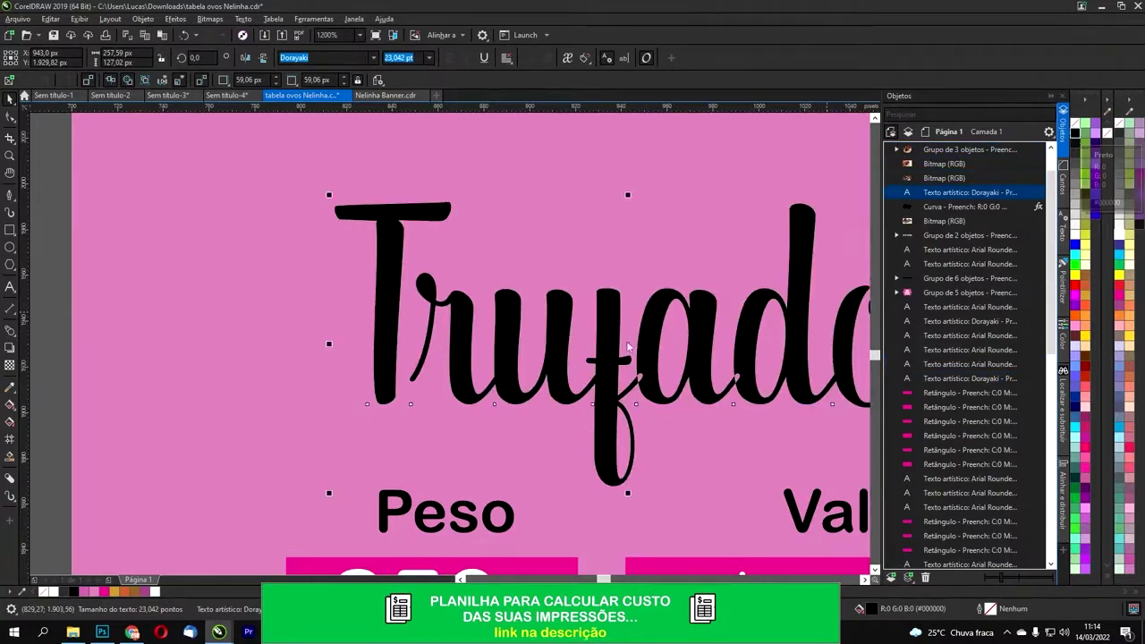
pyautogui.scroll(2, 377, 326)
pyautogui.hotkey('ctrl', 'pagedown')
pyautogui.hotkey('ctrl', 'pagedown')
pyautogui.hotkey('ctrl', 'End')
pyautogui.hotkey('ctrl', 'pageup')
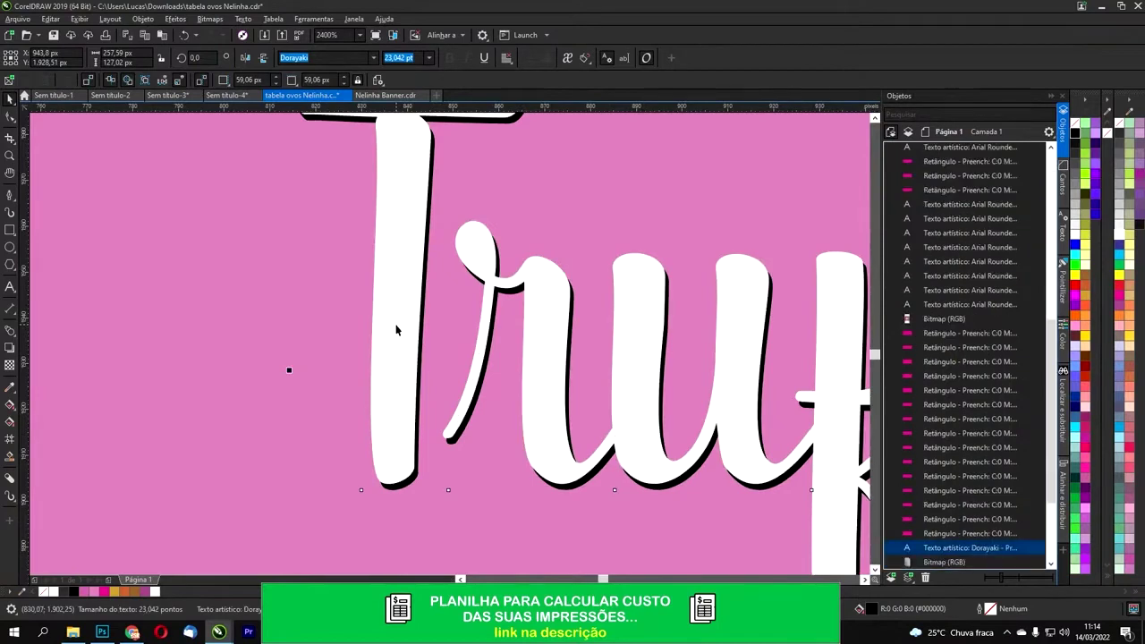
# Step: Duplicate the Ovos de Colher heading, fill the copy black and place it behind the white text, offset about 2 px down and slightly right
pyautogui.scroll(-6, 358, 335)
pyautogui.click(233, 357)
pyautogui.moveTo(402, 565); pyautogui.dragTo(415, 315)
pyautogui.scroll(1, 466, 425)
pyautogui.scroll(1, 449, 414)
pyautogui.click(404, 306)
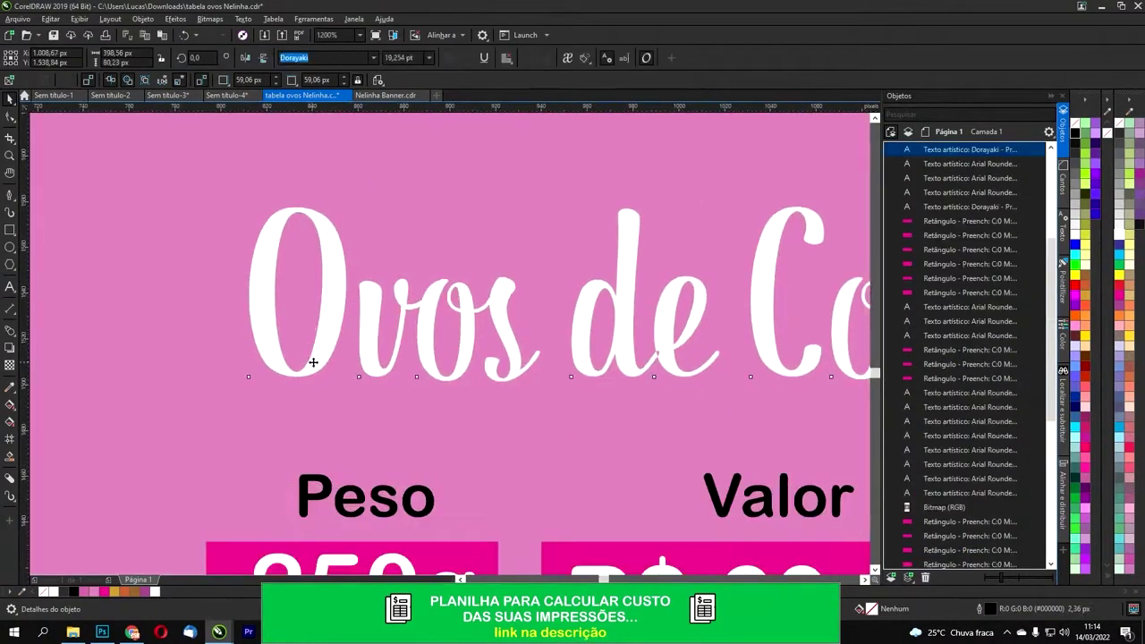
pyautogui.scroll(2, 313, 362)
pyautogui.hotkey('ctrl', 'c')
pyautogui.hotkey('ctrl', 'v')
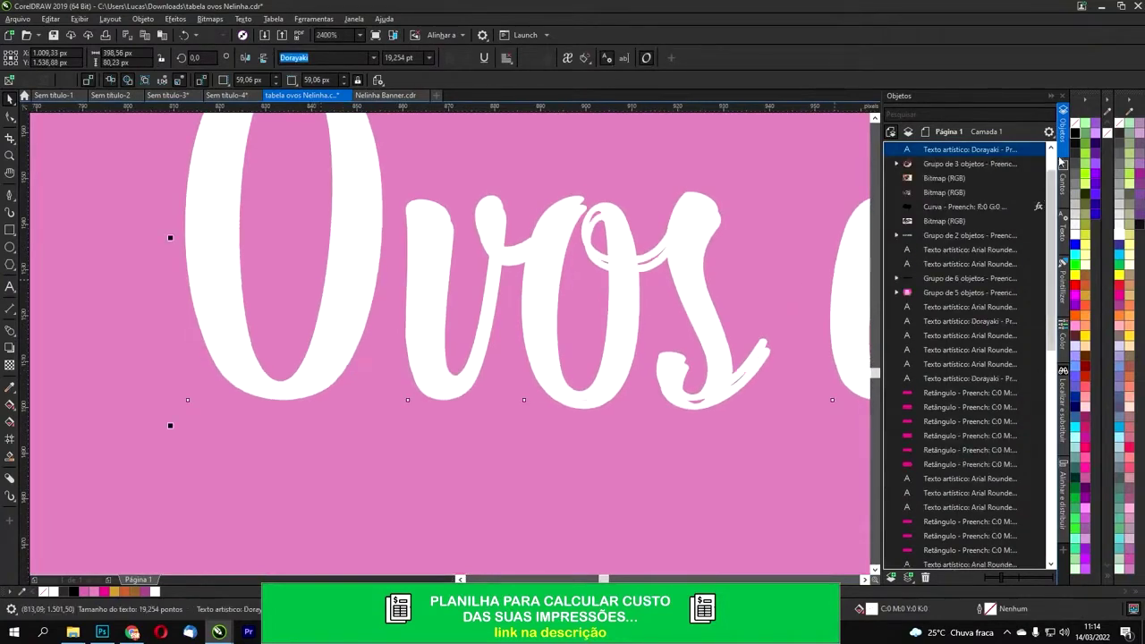
pyautogui.click(1075, 136)
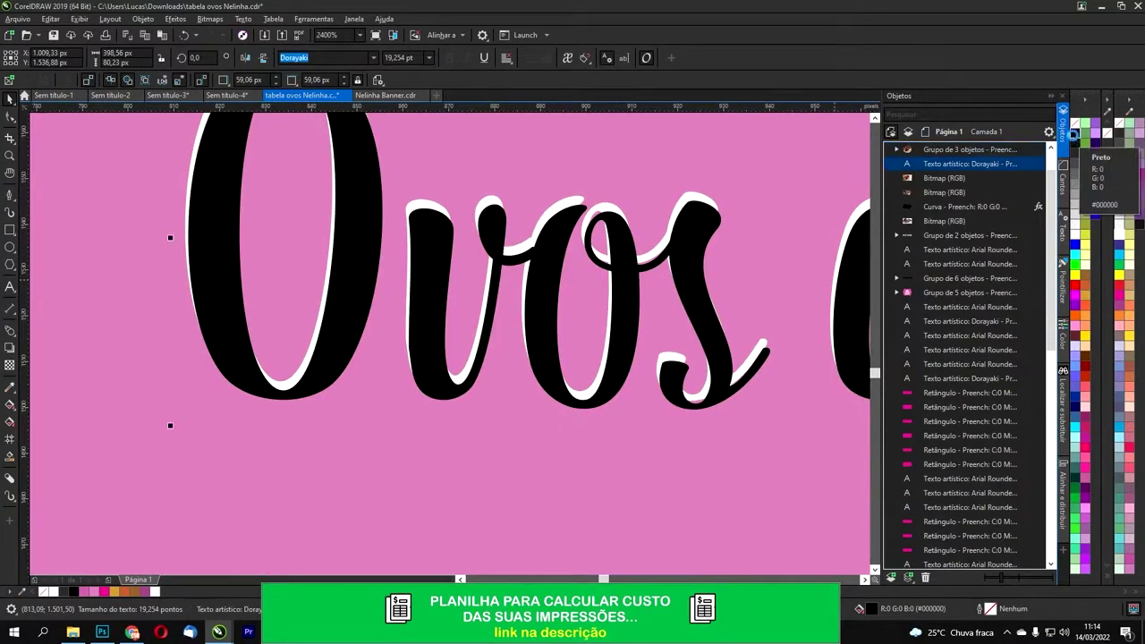
pyautogui.hotkey('shift', 'pagedown')
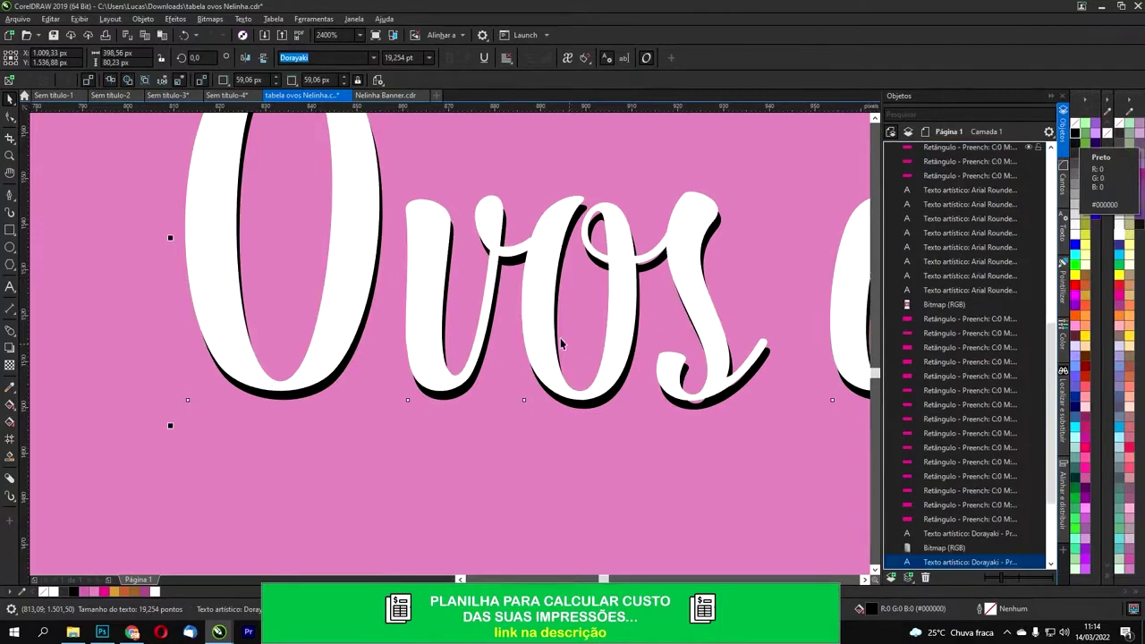
pyautogui.scroll(-5, 572, 345)
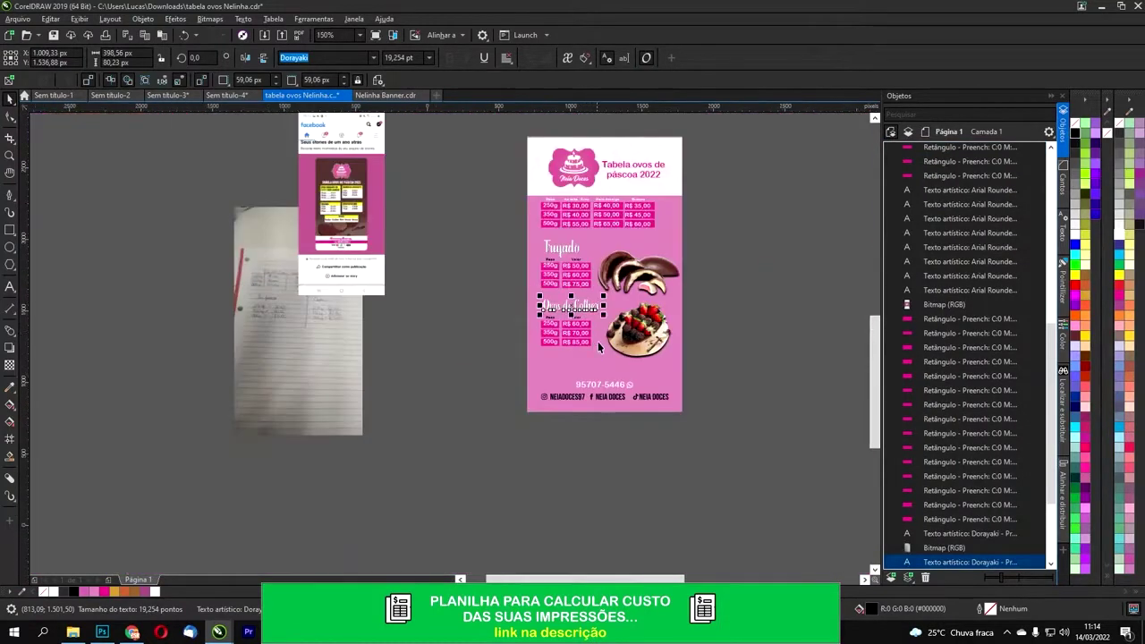
# Step: Select the first price table with its column labels and move it down about 12 px
pyautogui.scroll(3, 596, 340)
pyautogui.click(626, 323)
pyautogui.moveTo(675, 297); pyautogui.dragTo(684, 400)
pyautogui.click(728, 303)
pyautogui.moveTo(587, 232); pyautogui.dragTo(591, 301)
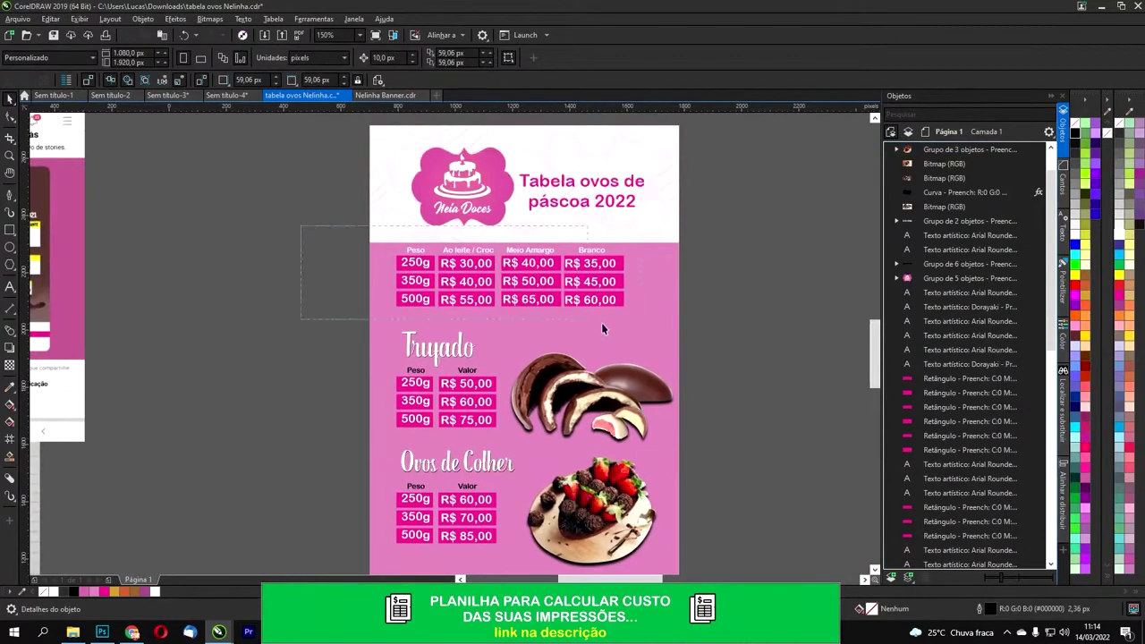
pyautogui.moveTo(651, 332); pyautogui.dragTo(651, 331)
pyautogui.scroll(2, 575, 304)
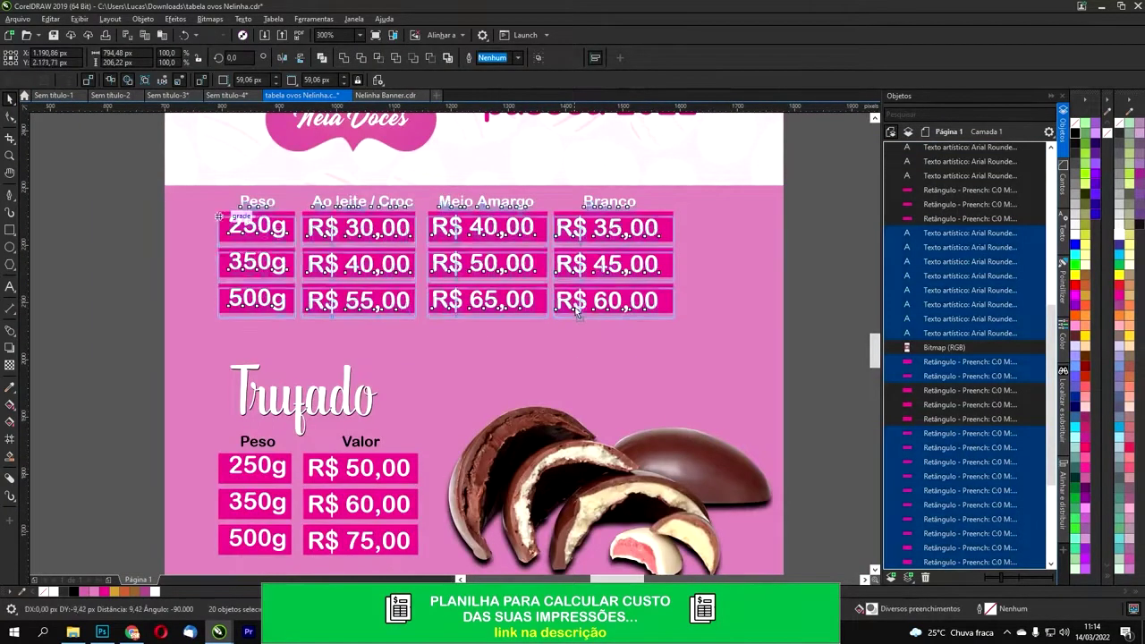
pyautogui.scroll(-3, 575, 311)
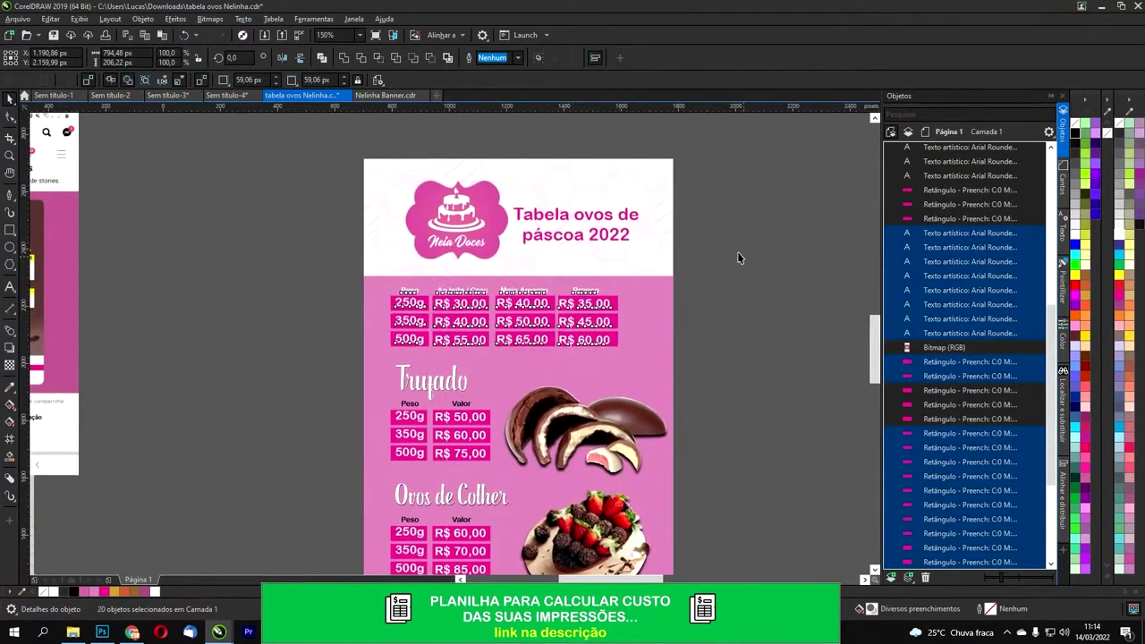
pyautogui.click(744, 259)
# Step: Cut "páscoa 2022" out of the two-line title and paste it as a separate text object beside the remaining line
pyautogui.scroll(2, 534, 219)
pyautogui.scroll(2, 534, 219)
pyautogui.click(539, 265)
pyautogui.scroll(-2, 547, 269)
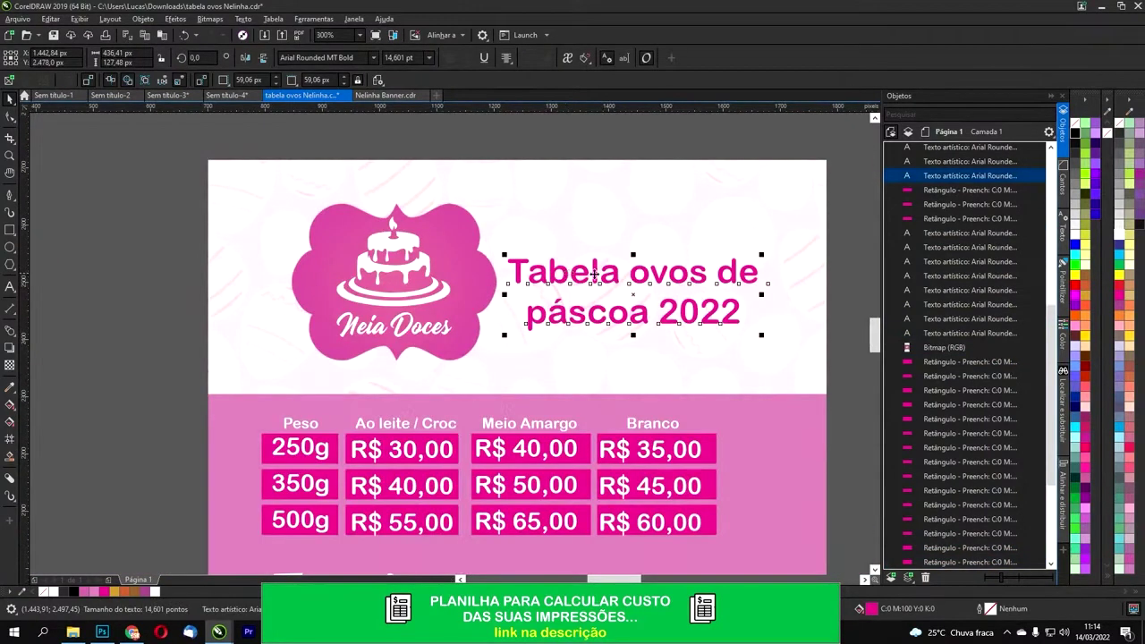
pyautogui.scroll(2, 430, 233)
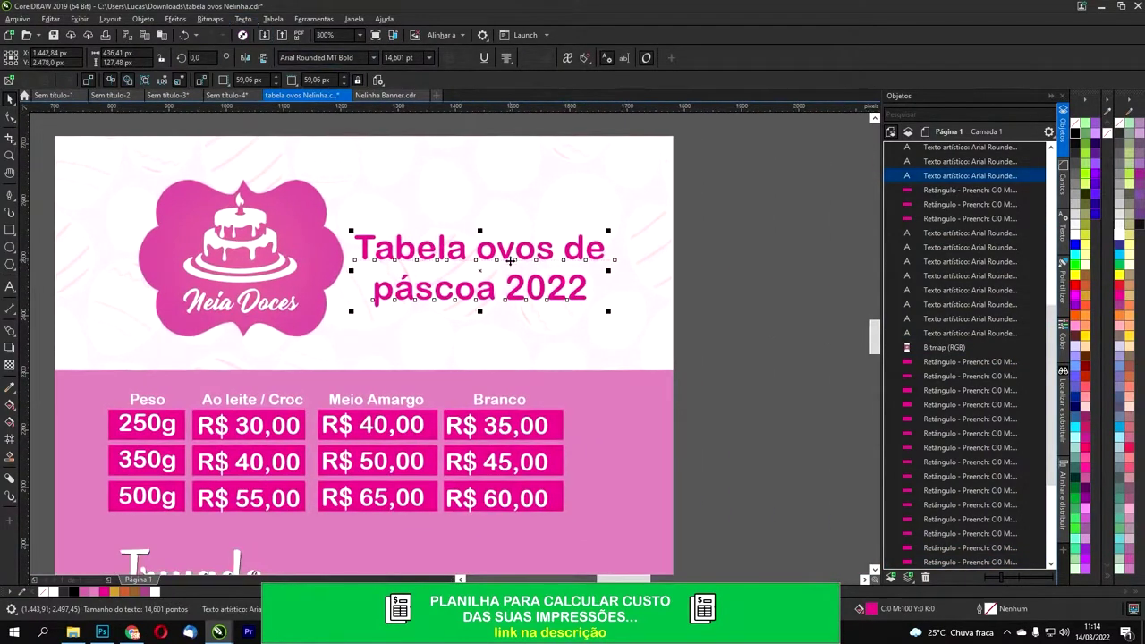
pyautogui.doubleClick(473, 287)
pyautogui.moveTo(372, 288); pyautogui.dragTo(597, 301)
pyautogui.press('BackSpace')
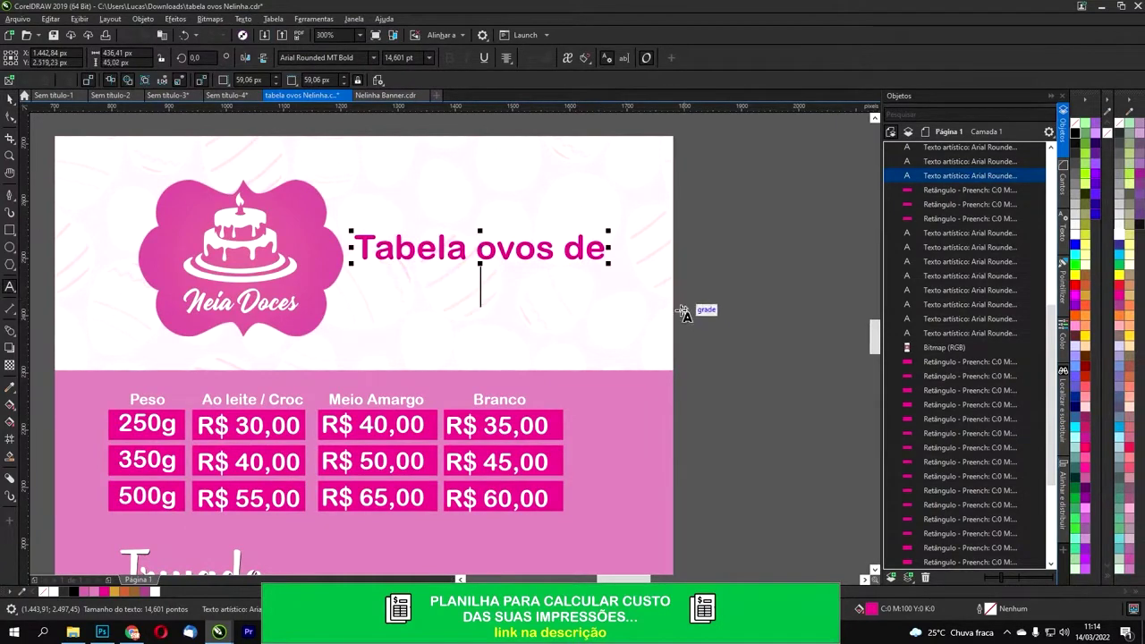
pyautogui.press('BackSpace')
pyautogui.click(725, 280)
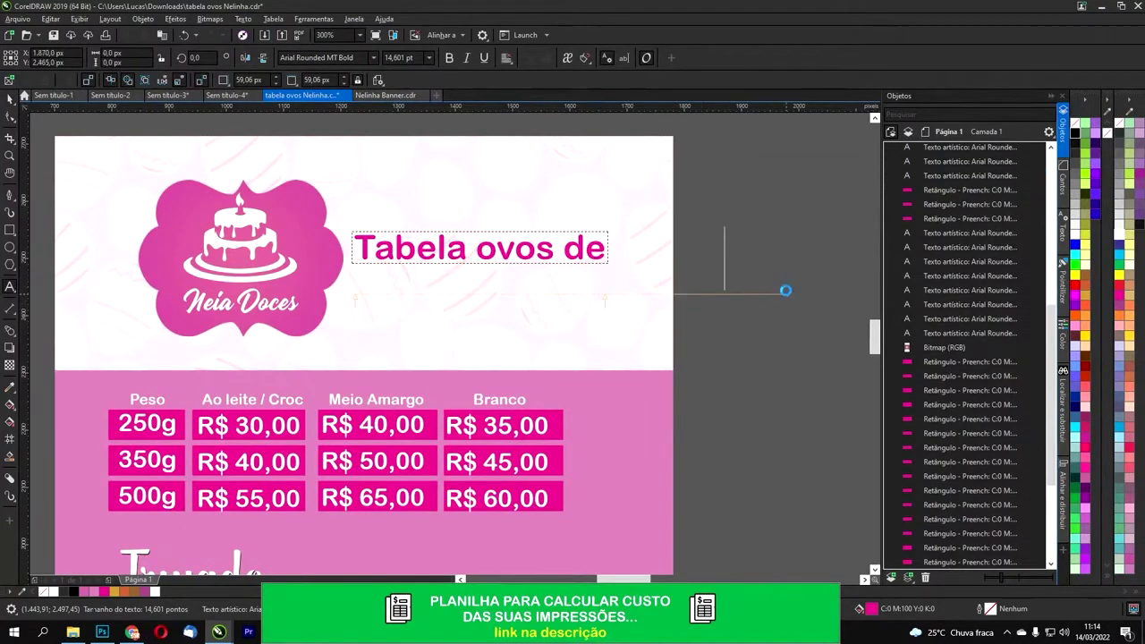
pyautogui.hotkey('ctrl', 'v')
pyautogui.hotkey('ctrl', 'space')
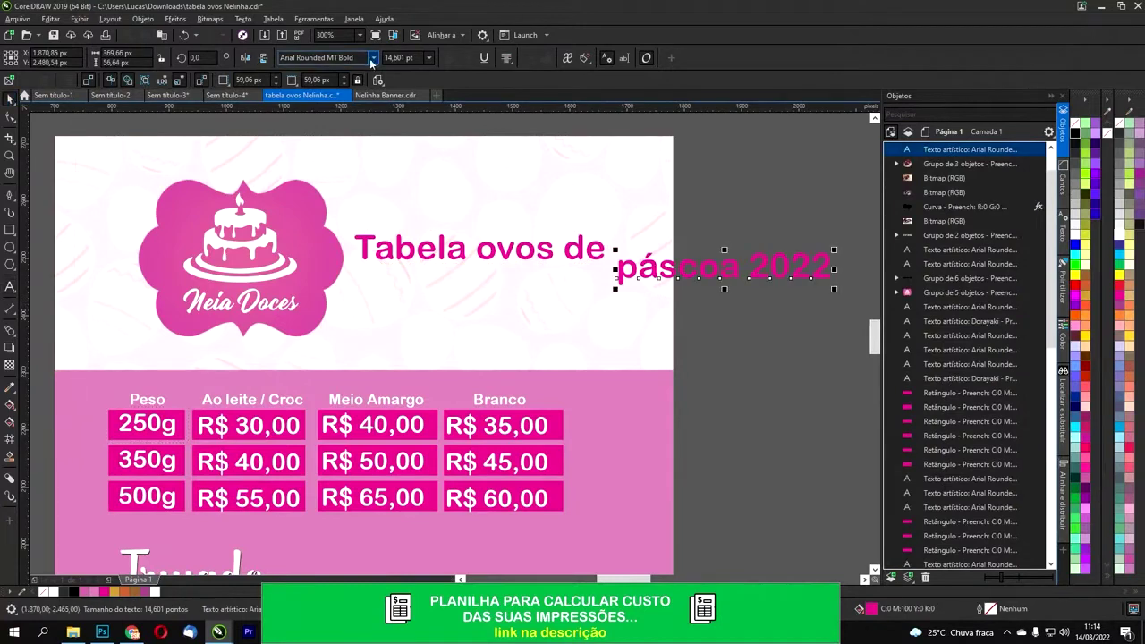
# Step: Set "páscoa 2022" in Nexa Rust Slab Black Shadow 01, place it beneath "Tabela ovos de" and move that upper line higher
pyautogui.click(372, 59)
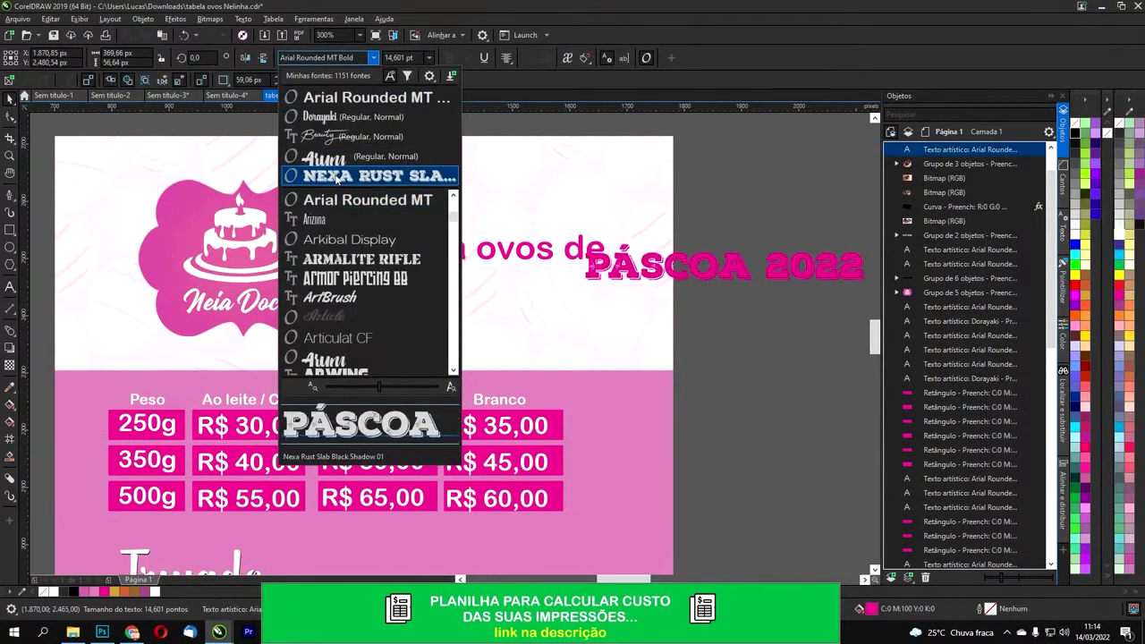
pyautogui.click(337, 176)
pyautogui.moveTo(624, 265); pyautogui.dragTo(397, 288)
pyautogui.click(505, 257)
pyautogui.moveTo(506, 257); pyautogui.dragTo(510, 209)
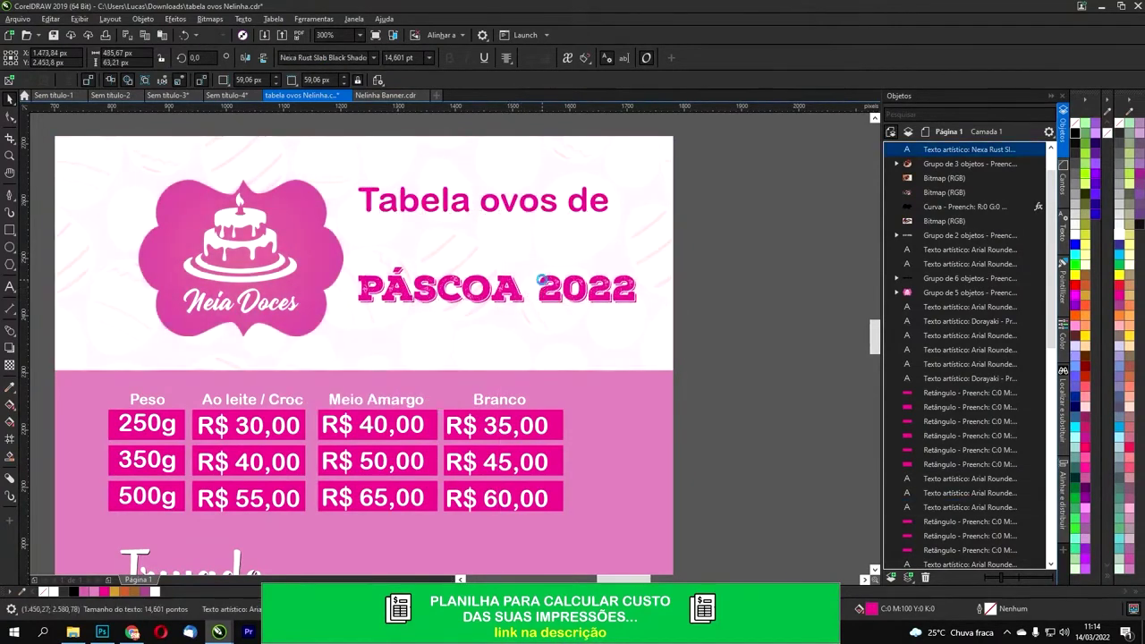
# Step: Remove 2022 from the PÁSCOA text and recreate it as its own text object directly below
pyautogui.doubleClick(542, 280)
pyautogui.press('BackSpace')
pyautogui.press('Return')
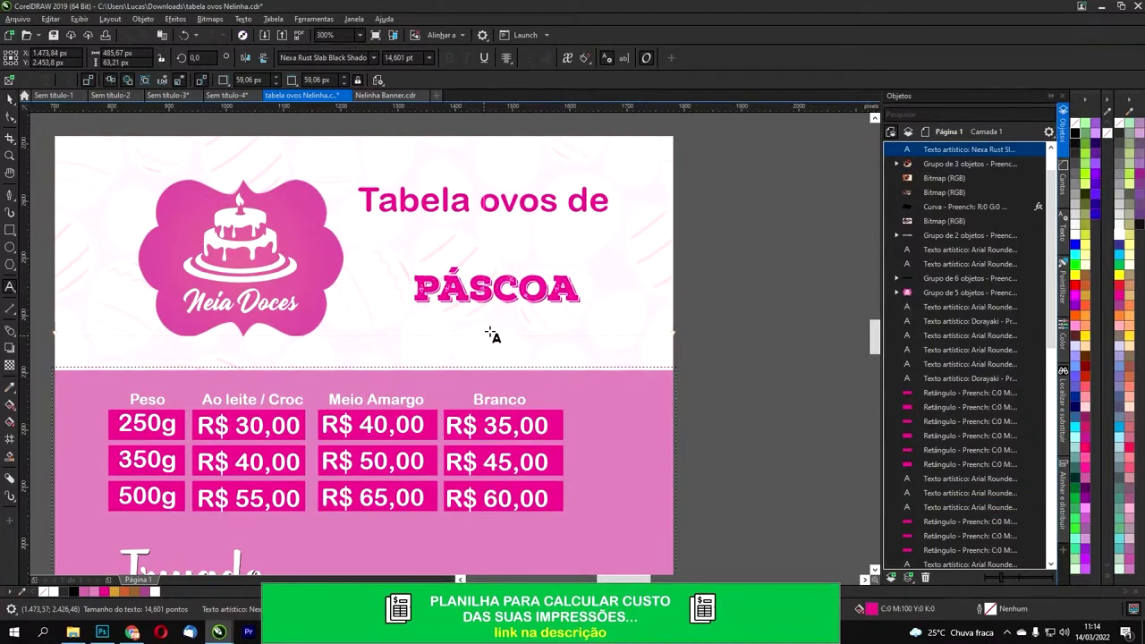
pyautogui.write('2022')
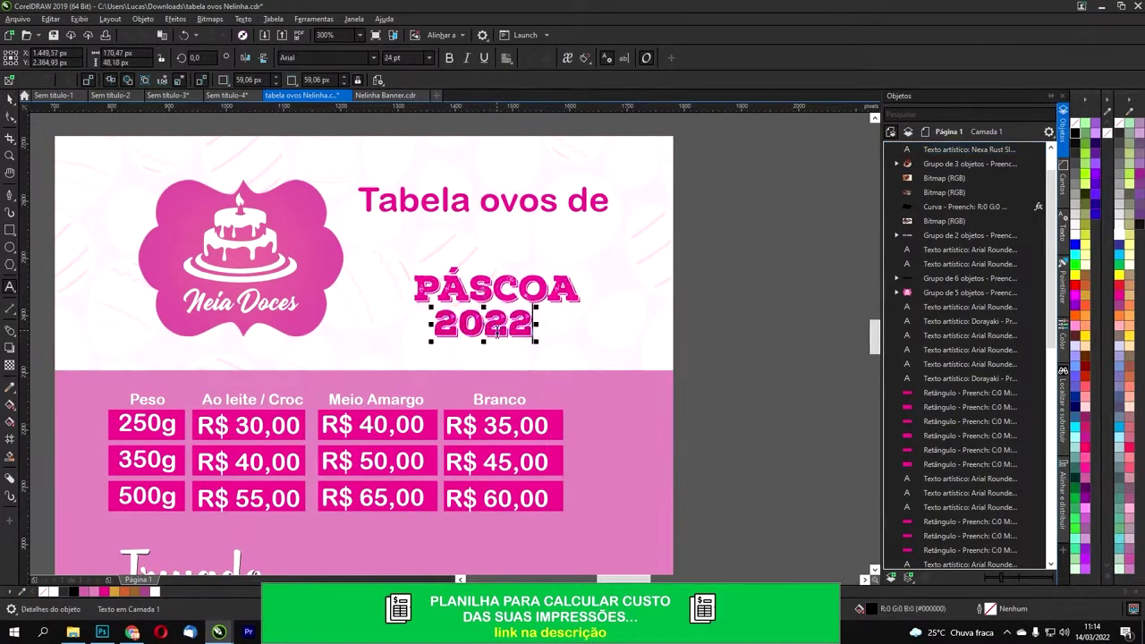
pyautogui.hotkey('ctrl', 'space')
# Step: Enlarge PÁSCOA to nearly the width of the header's text area and centre 2022 horizontally beneath it
pyautogui.click(476, 301)
pyautogui.moveTo(593, 265); pyautogui.dragTo(634, 249)
pyautogui.moveTo(521, 283); pyautogui.dragTo(522, 266)
pyautogui.click(502, 320)
pyautogui.moveTo(502, 317)
pyautogui.mouseDown()
pyautogui.moveTo(493, 309)
pyautogui.moveTo(490, 324)
pyautogui.mouseUp()
pyautogui.keyDown('shift'); pyautogui.click(505, 283); pyautogui.keyUp('shift')
pyautogui.press('c')
pyautogui.click(785, 286)
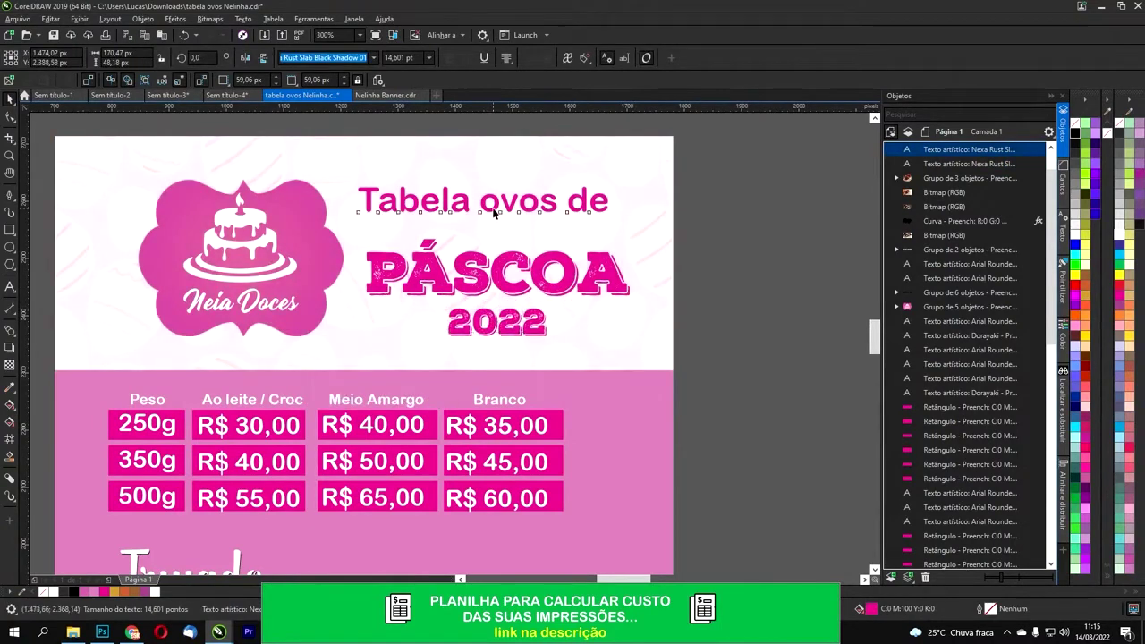
# Step: Change "Tabela ovos de" to uppercase, then shrink it to about 10.1 pt and move it down closer to PÁSCOA
pyautogui.press('Tab')
pyautogui.click(376, 57)
pyautogui.click(242, 19)
pyautogui.click(243, 18)
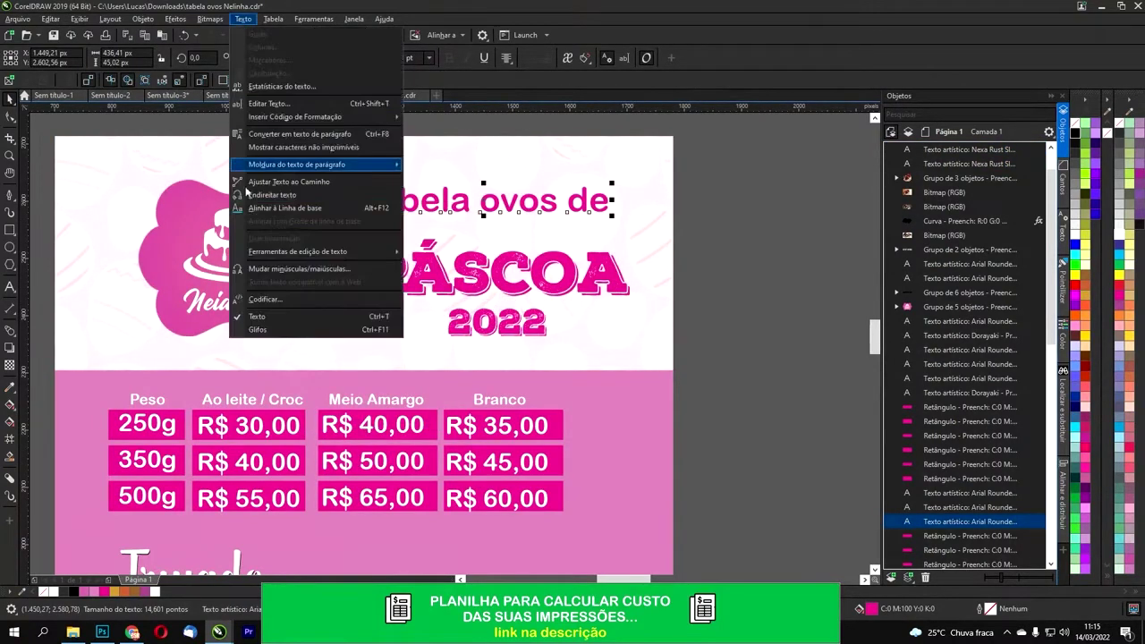
pyautogui.click(277, 268)
pyautogui.click(575, 351)
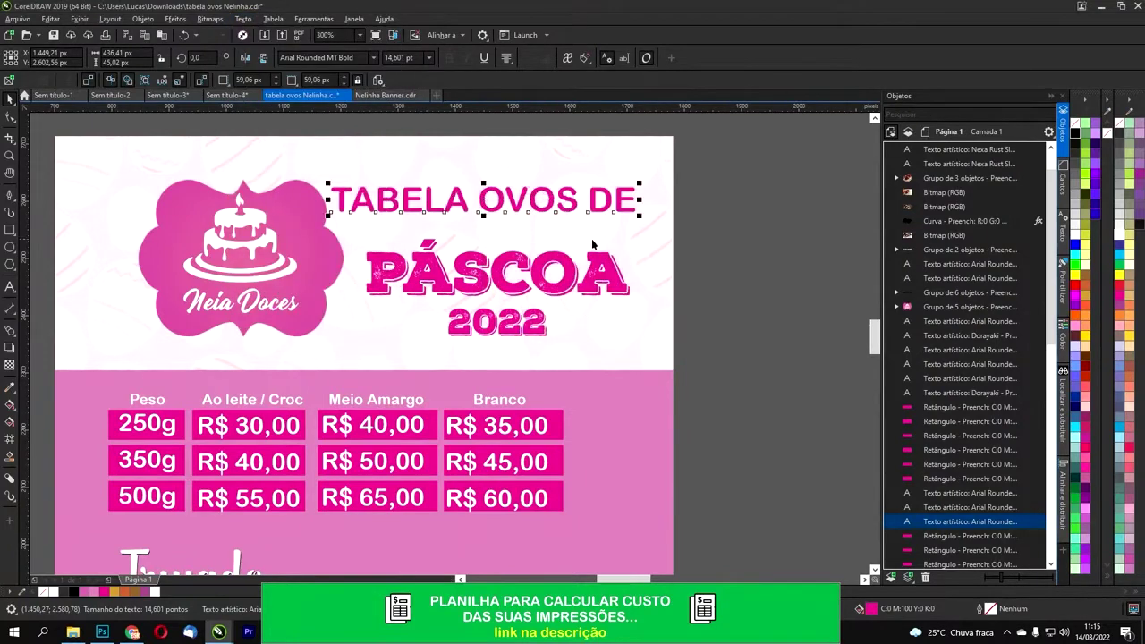
pyautogui.moveTo(640, 183); pyautogui.dragTo(591, 189)
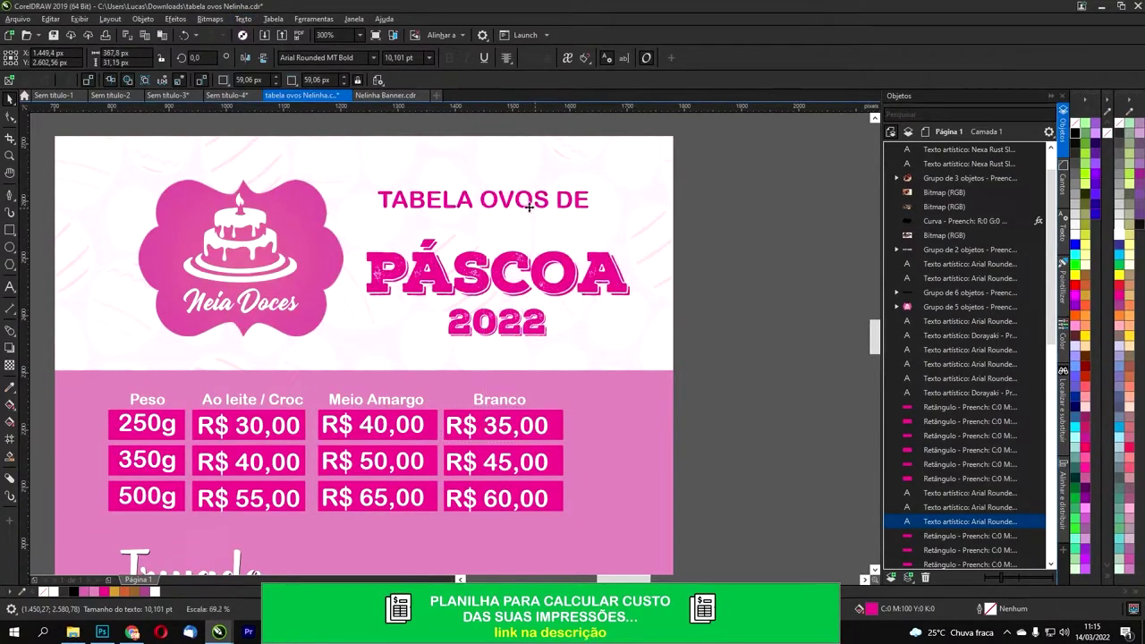
pyautogui.moveTo(508, 203); pyautogui.dragTo(509, 222)
# Step: Enlarge 2022 slightly and align the three title lines on a common vertical centre
pyautogui.moveTo(481, 325); pyautogui.dragTo(468, 324)
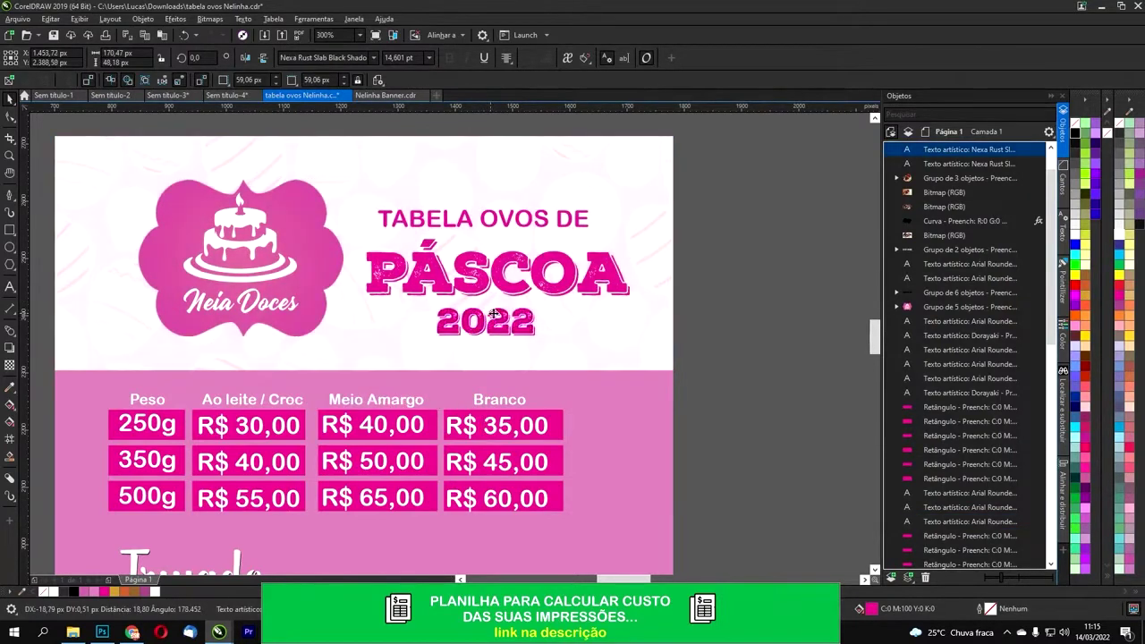
pyautogui.moveTo(538, 305); pyautogui.dragTo(547, 301)
pyautogui.keyDown('shift'); pyautogui.click(511, 270); pyautogui.keyUp('shift')
pyautogui.keyDown('shift'); pyautogui.click(504, 218); pyautogui.keyUp('shift')
pyautogui.press('c')
# Step: Select all three title lines and shift them together about 24 px to the right
pyautogui.click(699, 218)
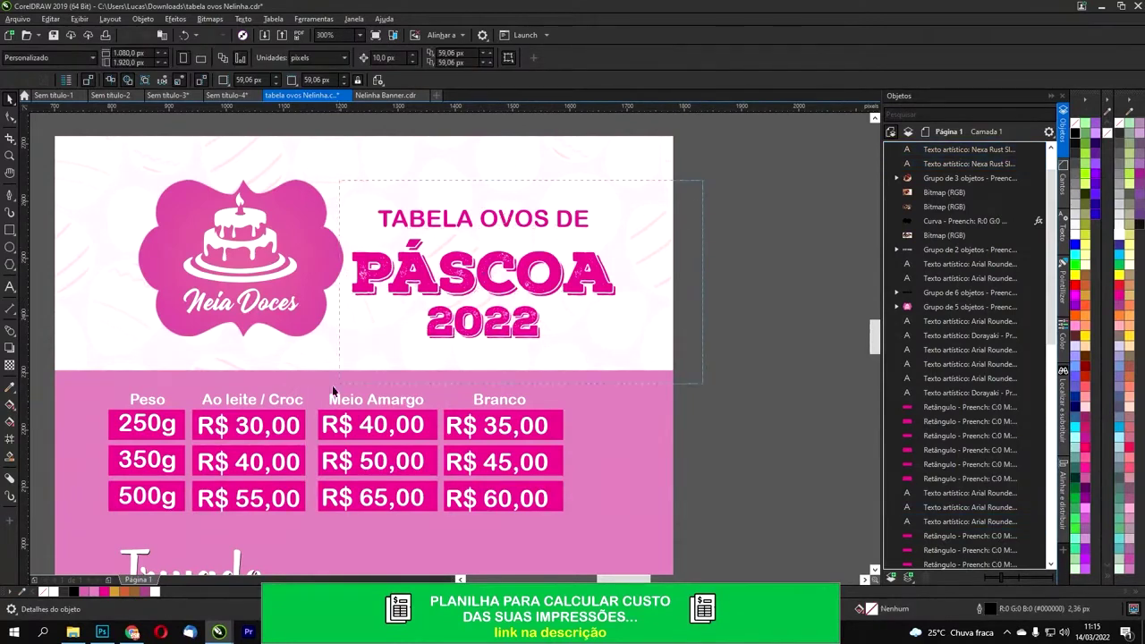
pyautogui.moveTo(323, 341); pyautogui.dragTo(323, 346)
pyautogui.moveTo(389, 212); pyautogui.dragTo(402, 212)
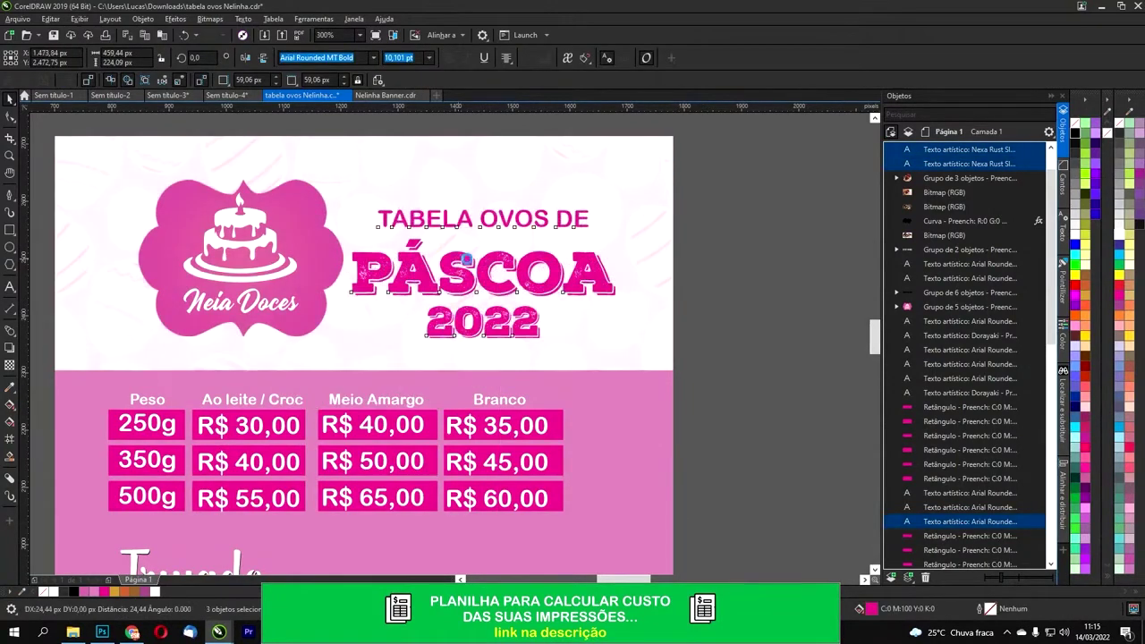
pyautogui.click(368, 228)
# Step: Draw a rectangle about 397 by 48 px around TABELA OVOS DE, filled dark brown (#663300) with no outline
pyautogui.click(9, 230)
pyautogui.moveTo(320, 178); pyautogui.dragTo(777, 234)
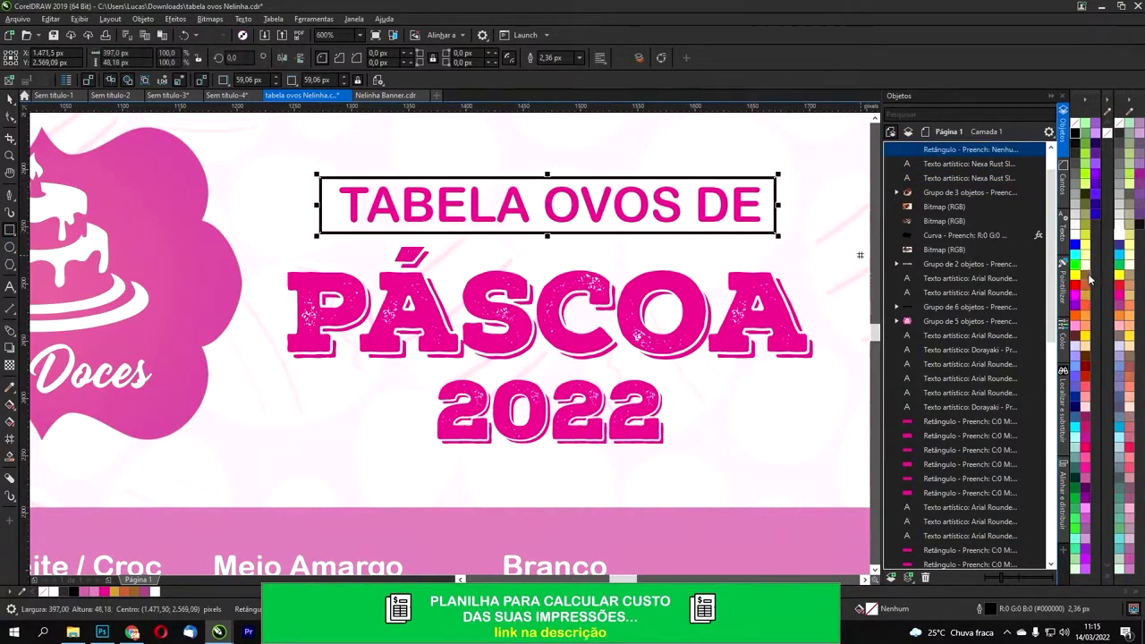
pyautogui.click(1085, 360)
pyautogui.rightClick(1119, 131)
# Step: Send the brown rectangle backward in the layer until it lies behind the TABELA OVOS DE text
pyautogui.hotkey('ctrl', 'pagedown')
pyautogui.hotkey('ctrl', 'pagedown')
pyautogui.hotkey('ctrl', 'pagedown')
pyautogui.hotkey('ctrl', 'pagedown')
pyautogui.hotkey('ctrl', 'pagedown')
pyautogui.hotkey('ctrl', 'pagedown')
pyautogui.hotkey('ctrl', 'pagedown')
pyautogui.hotkey('shift', 'pagedown')
# Step: Fill the TABELA OVOS DE text with white
pyautogui.click(9, 97)
pyautogui.click(343, 198)
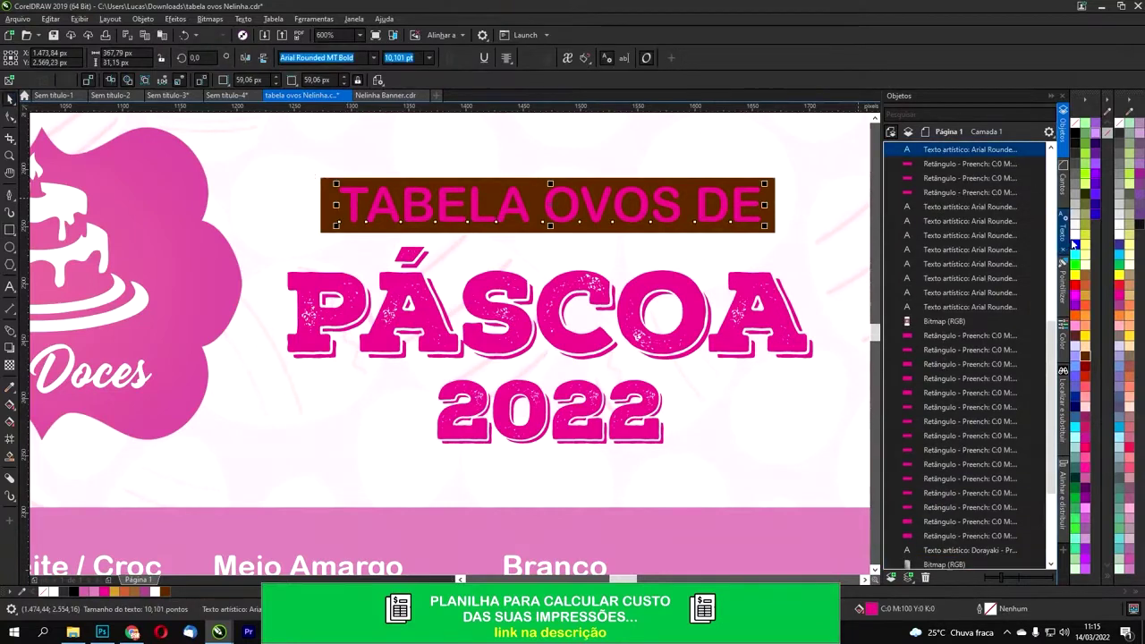
pyautogui.click(1096, 133)
pyautogui.scroll(-1, 601, 202)
pyautogui.scroll(-1, 602, 202)
pyautogui.scroll(1, 638, 199)
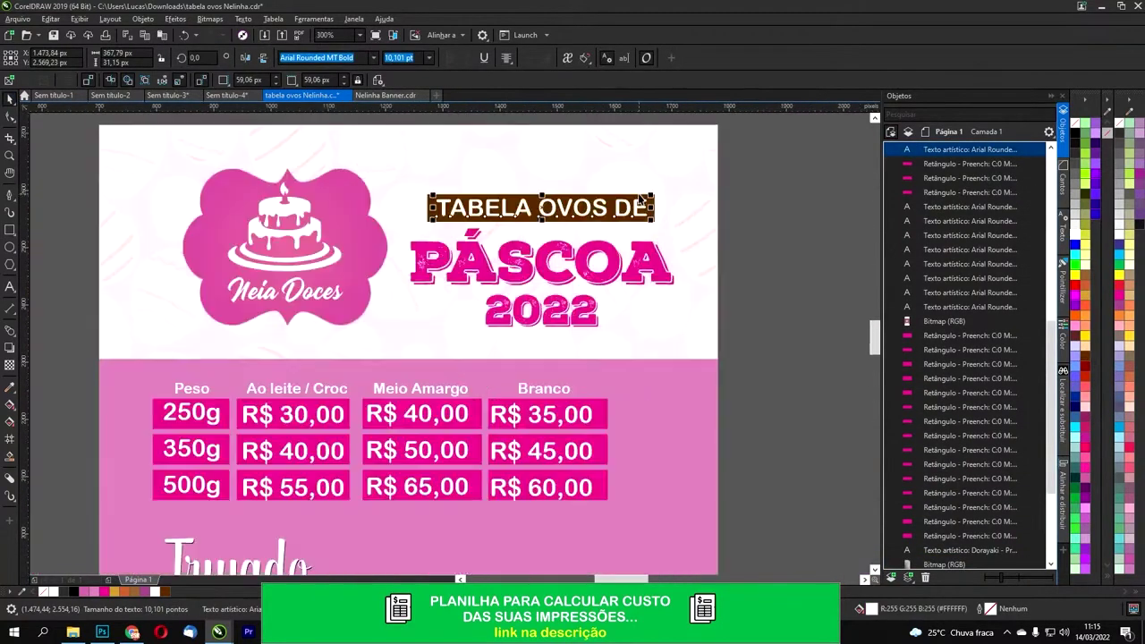
# Step: Round the corners of the brown rectangle behind TABELA OVOS DE
pyautogui.click(646, 198)
pyautogui.scroll(1, 646, 199)
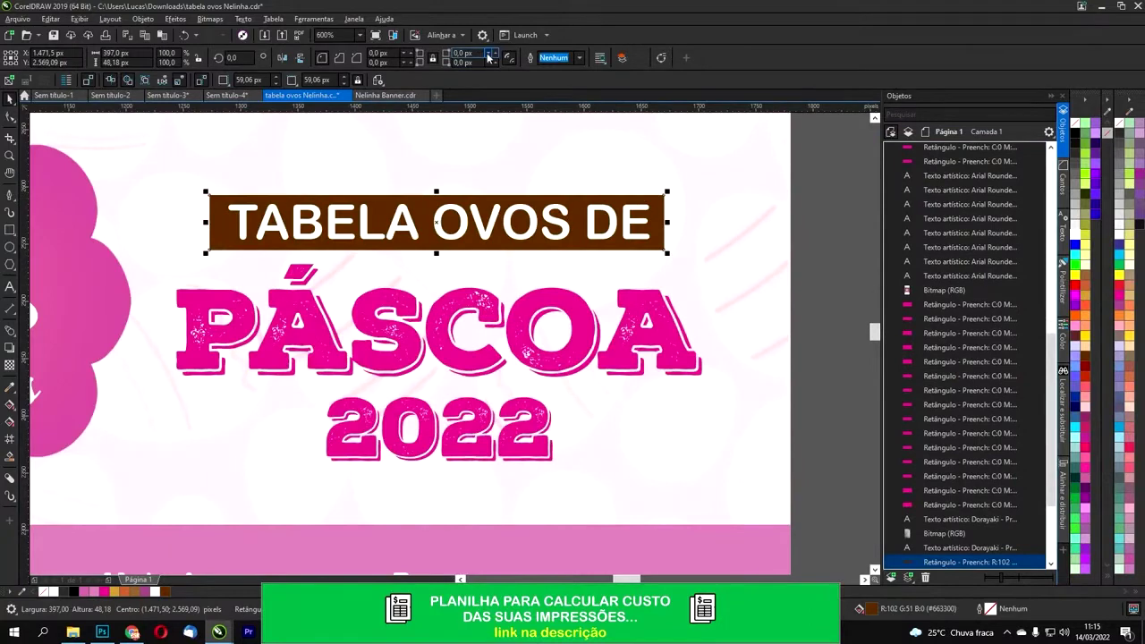
pyautogui.click(736, 223)
# Step: Recolour PÁSCOA and 2022 together in a dark reddish brown
pyautogui.click(631, 344)
pyautogui.keyDown('shift'); pyautogui.click(528, 440); pyautogui.keyUp('shift')
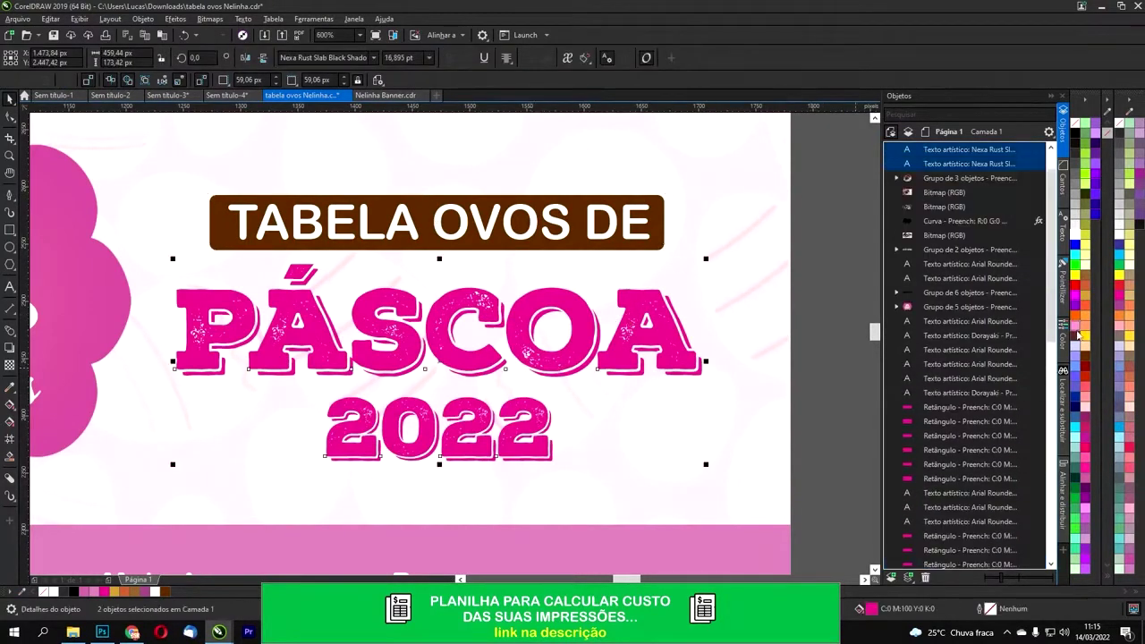
pyautogui.click(1077, 340)
pyautogui.press('Escape')
pyautogui.scroll(-2, 555, 278)
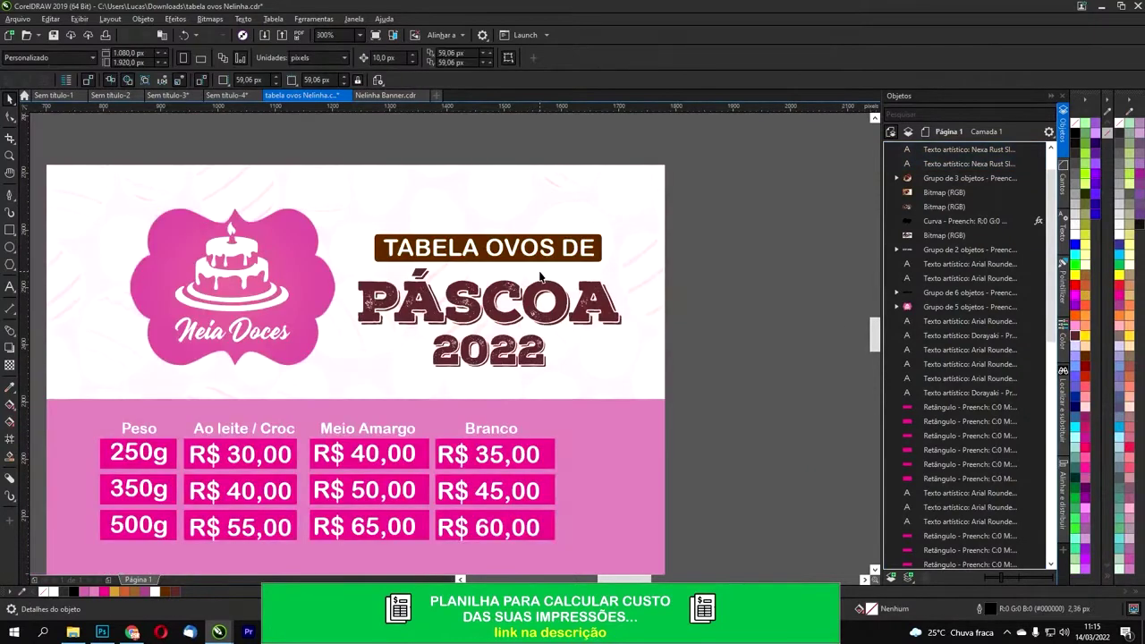
pyautogui.scroll(1, 739, 235)
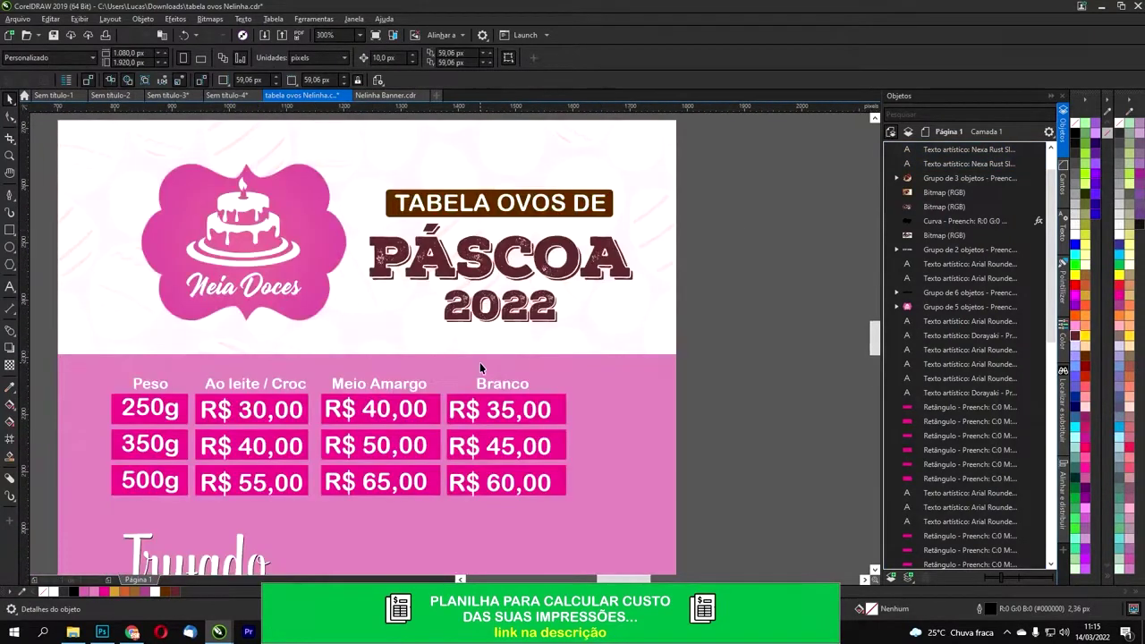
pyautogui.scroll(-2, 481, 368)
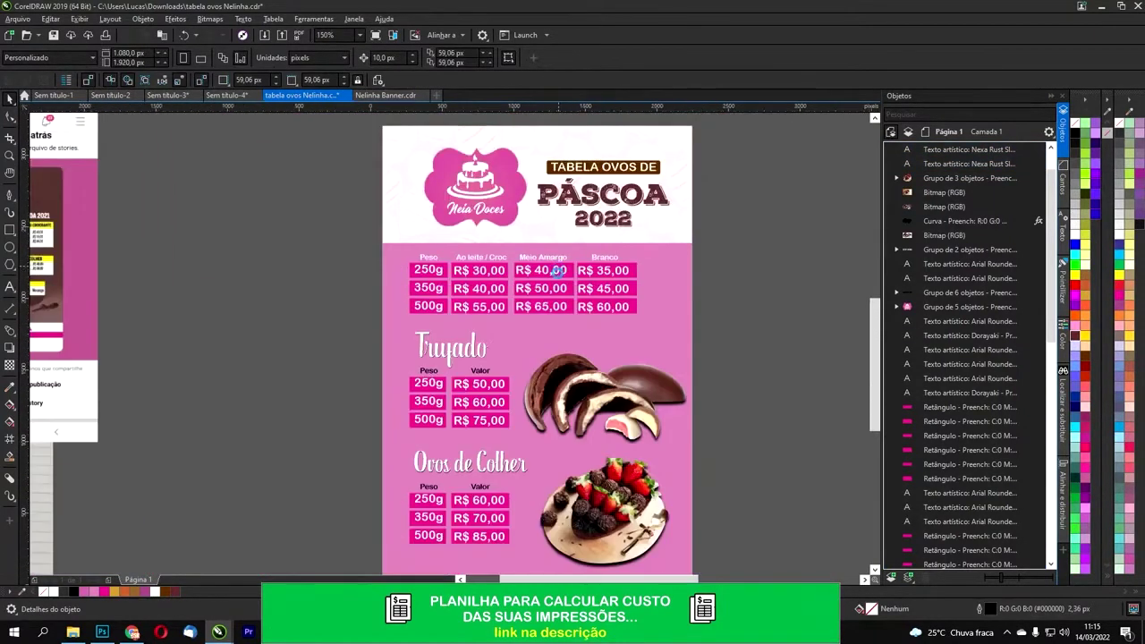
pyautogui.scroll(-2, 557, 270)
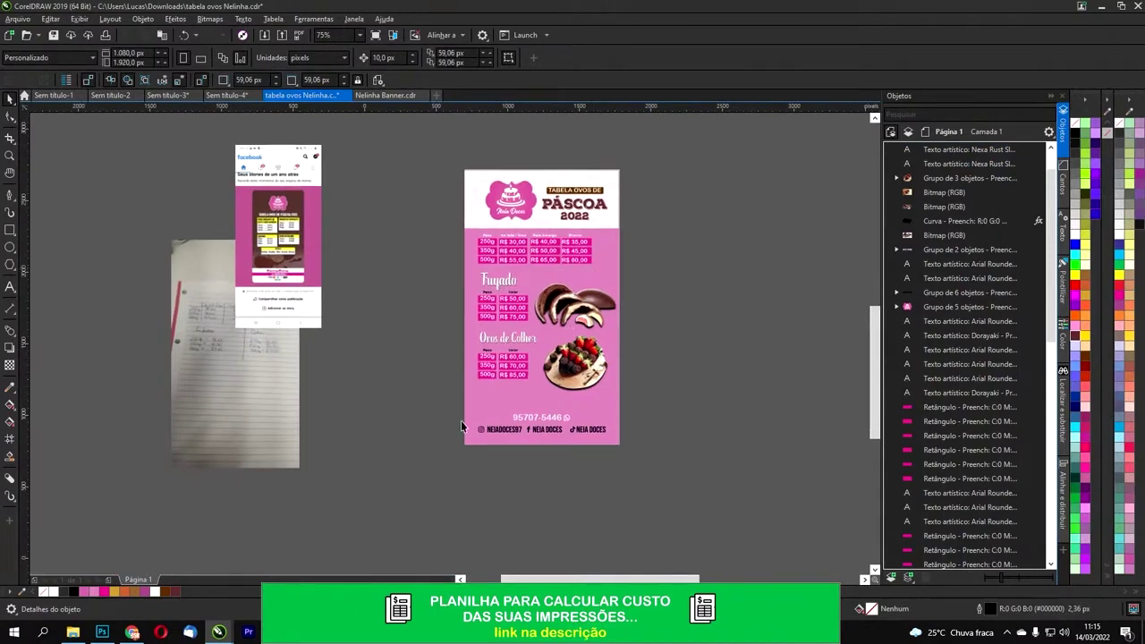
# Step: Raise the lower edge of the pink background rectangle, making it about 1,215 px high and exposing a white footer strip
pyautogui.scroll(4, 528, 370)
pyautogui.click(528, 362)
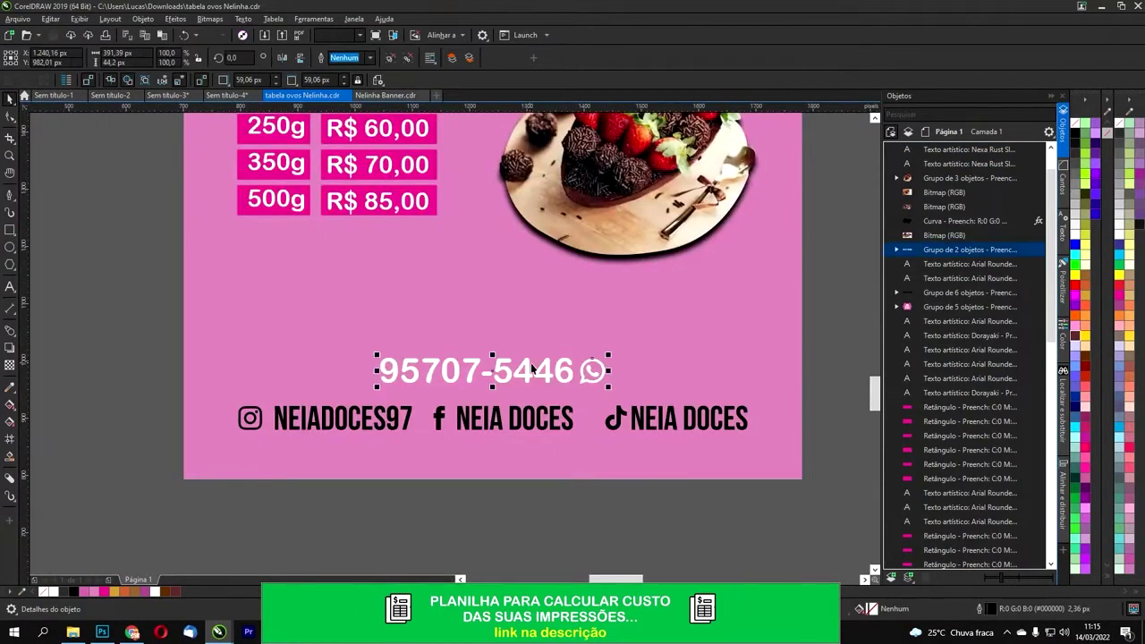
pyautogui.click(522, 454)
pyautogui.moveTo(499, 484); pyautogui.dragTo(541, 313)
pyautogui.scroll(-1, 547, 335)
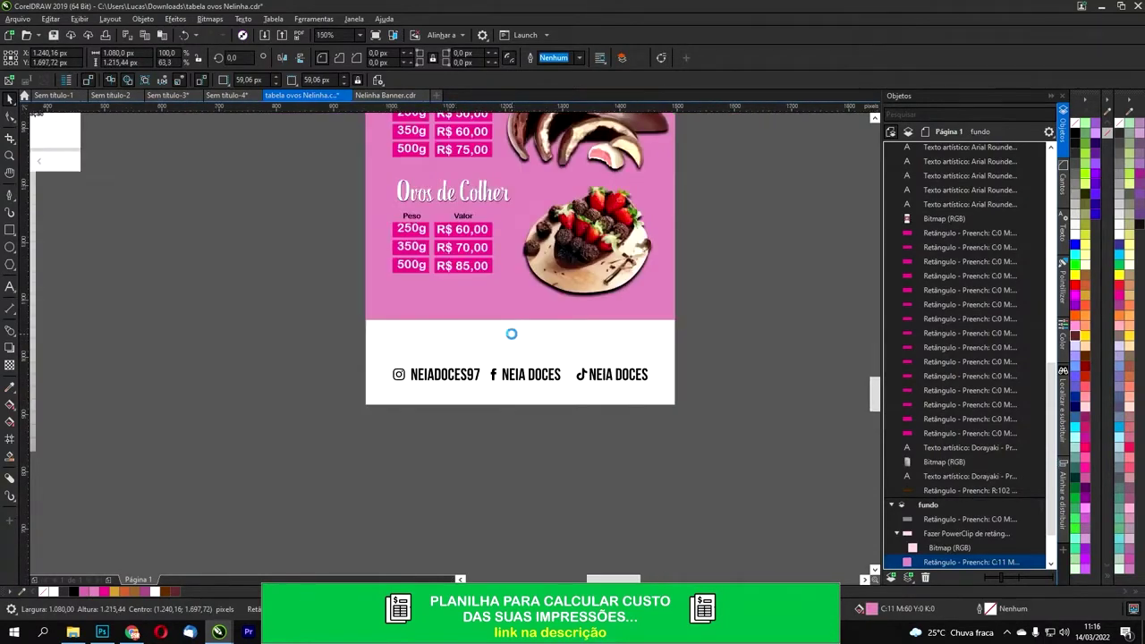
# Step: Fill the WhatsApp phone number and its icon in the white footer with black
pyautogui.scroll(1, 512, 331)
pyautogui.click(498, 359)
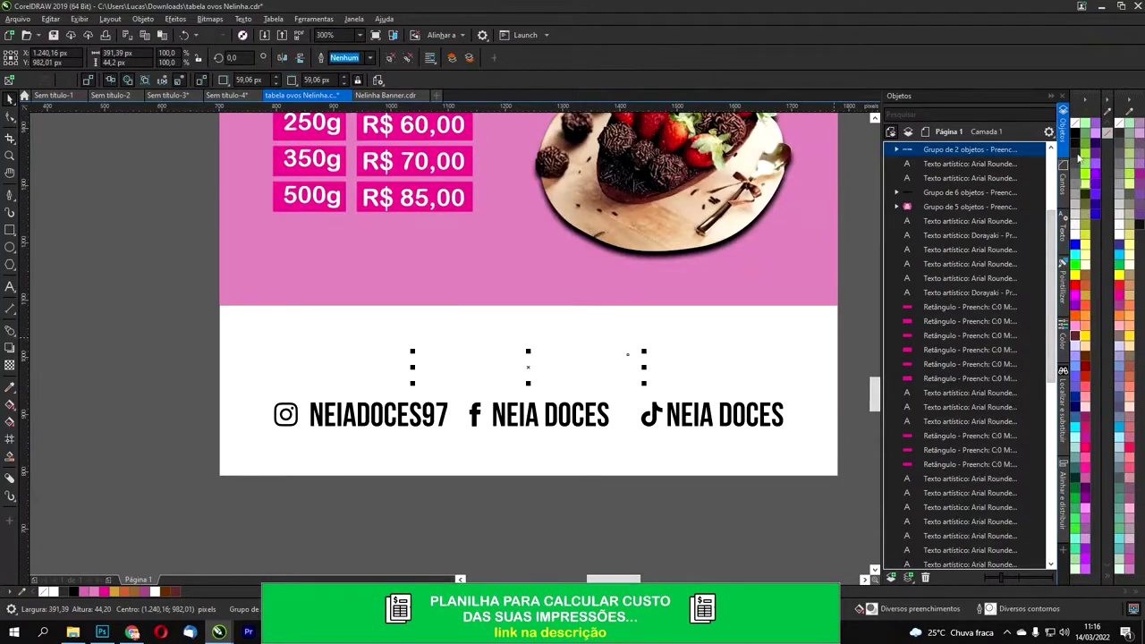
pyautogui.click(1075, 133)
pyautogui.scroll(-1, 582, 369)
pyautogui.click(582, 456)
pyautogui.scroll(5, 582, 456)
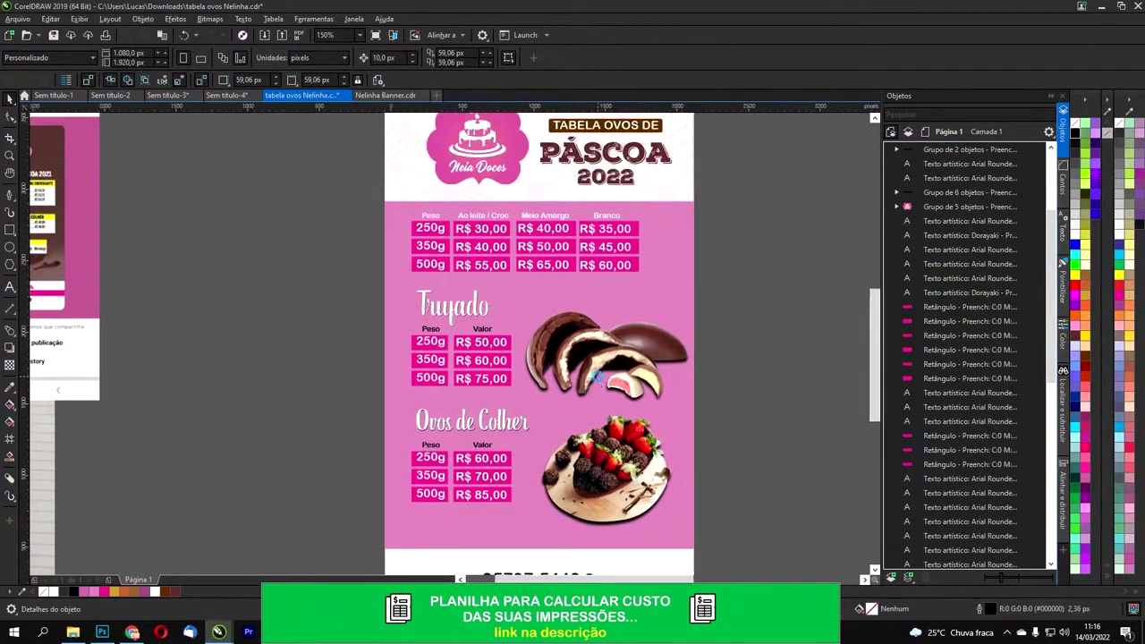
pyautogui.scroll(-1, 553, 263)
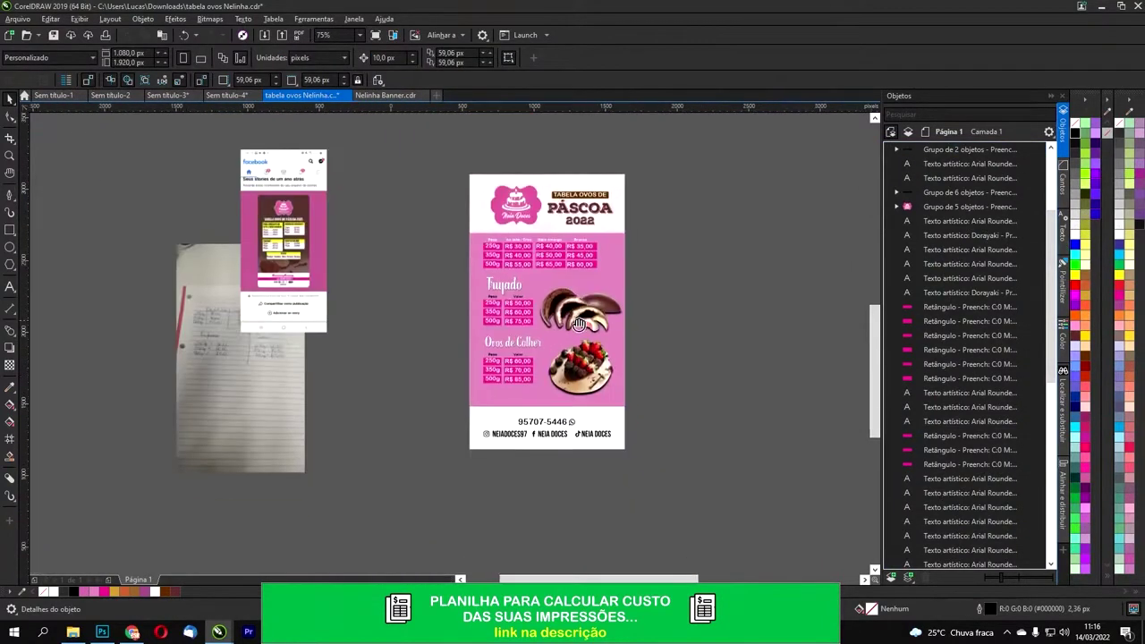
# Step: Add an unfilled rectangle matching the page size and deselect it
pyautogui.doubleClick(9, 231)
pyautogui.press('space')
pyautogui.click(398, 238)
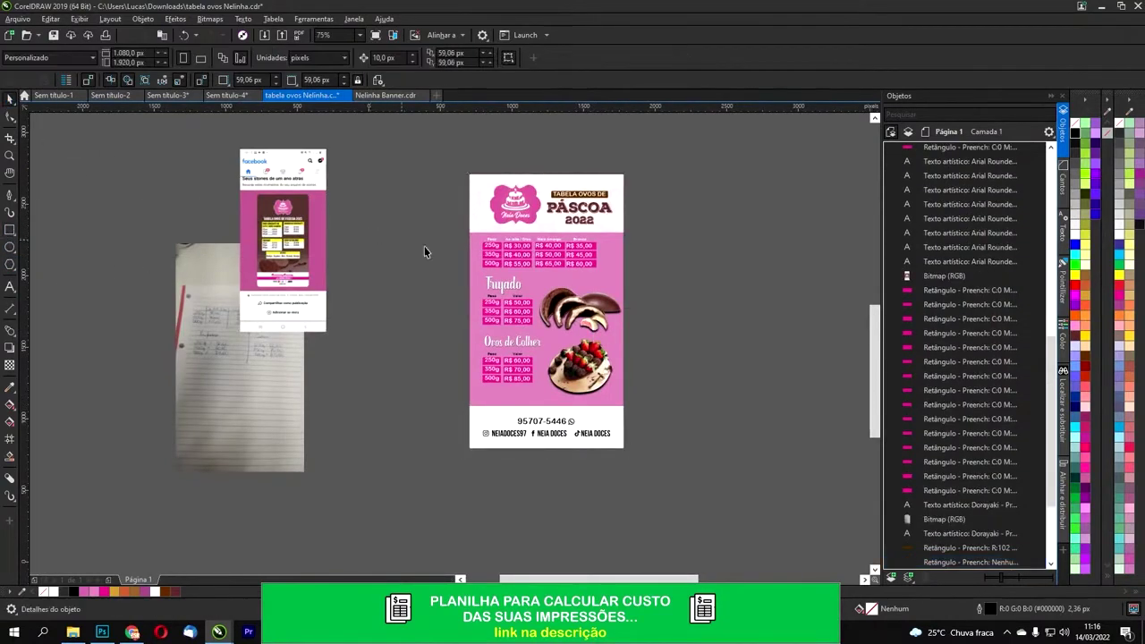
pyautogui.scroll(1, 498, 251)
pyautogui.moveTo(557, 238); pyautogui.dragTo(440, 311)
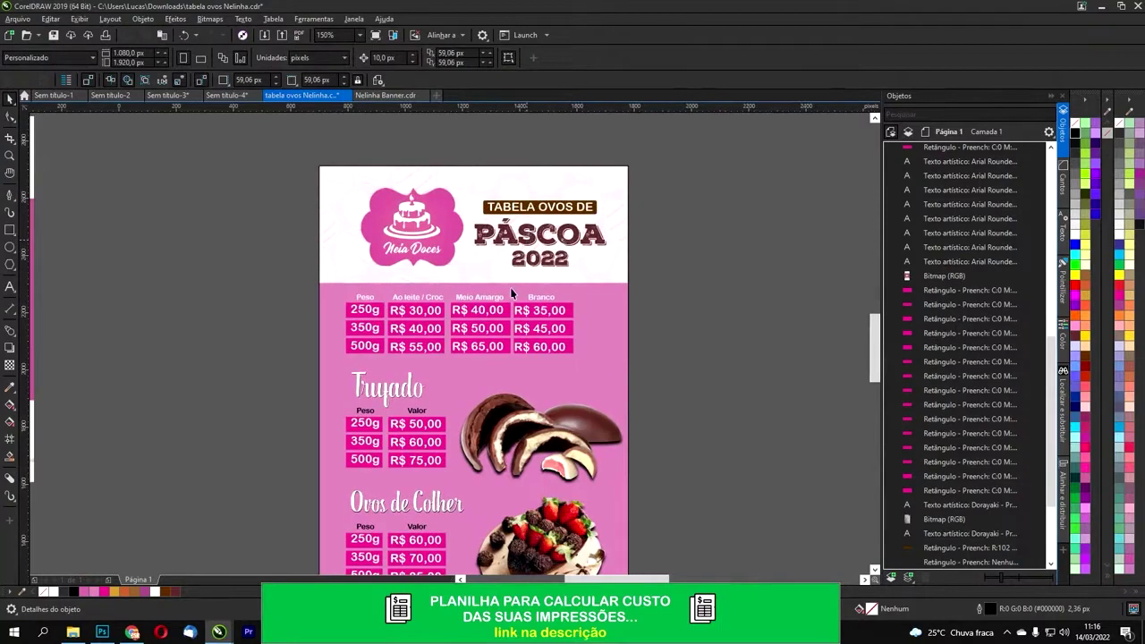
# Step: Switch to the browser and copy the related photo of a spoon egg with two strawberries beside chocolate bars
pyautogui.click(134, 630)
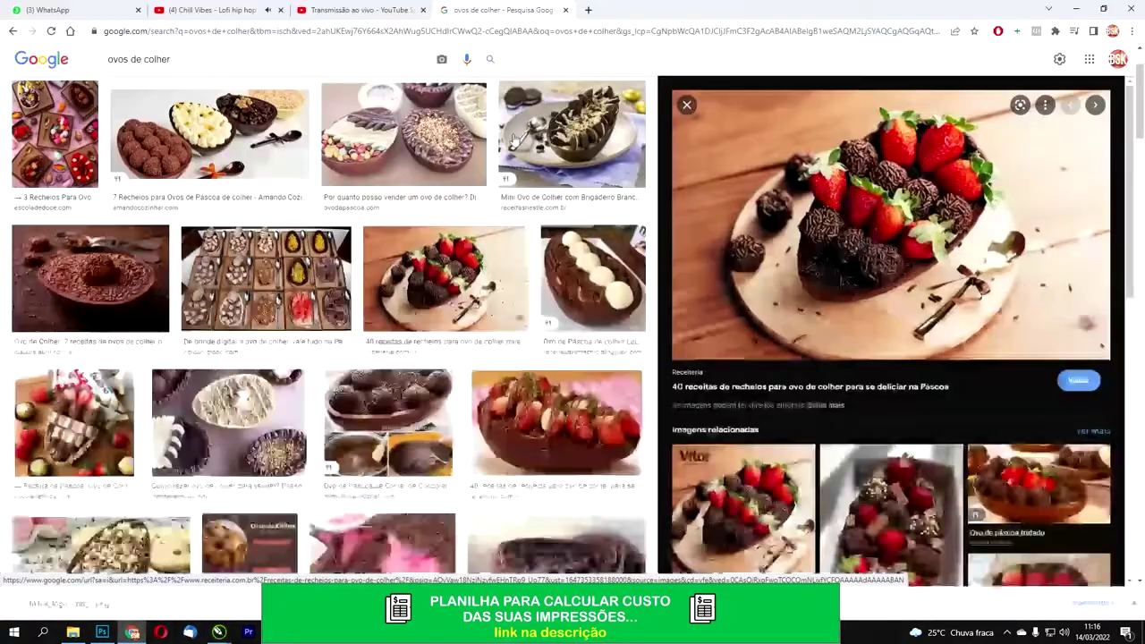
pyautogui.scroll(-4, 850, 350)
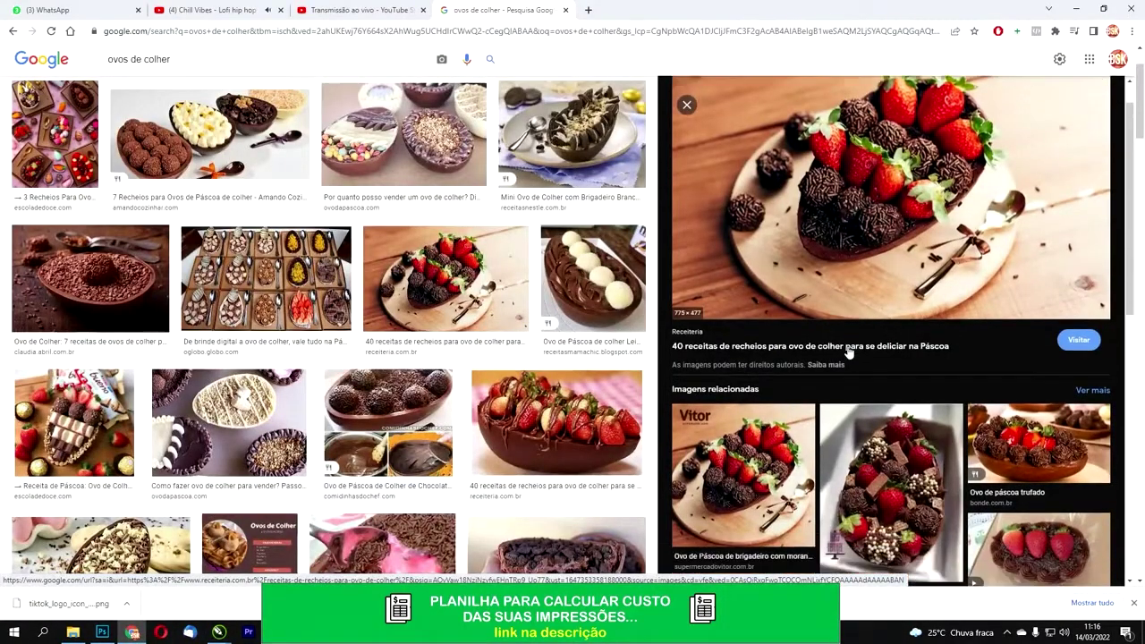
pyautogui.scroll(-5, 955, 361)
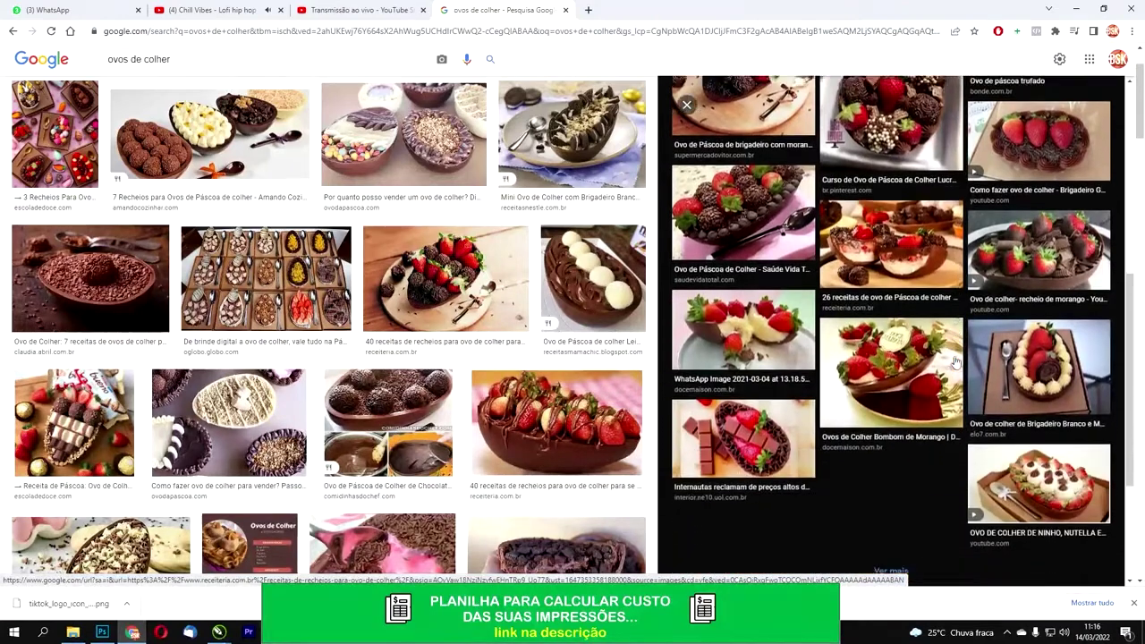
pyautogui.click(993, 284)
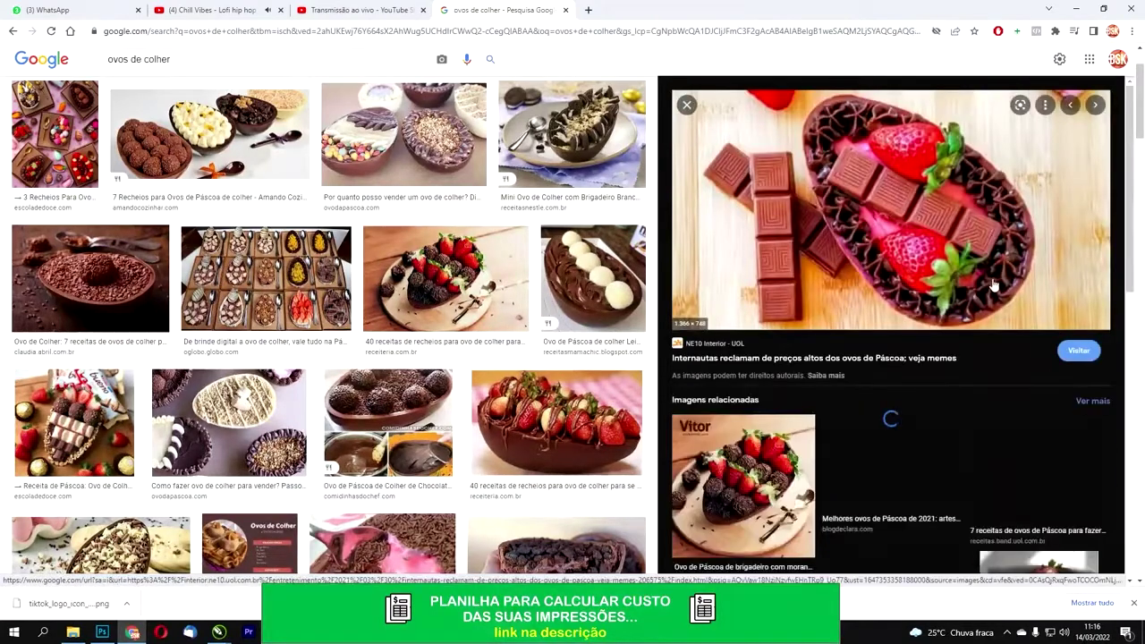
pyautogui.rightClick(800, 208)
pyautogui.click(829, 342)
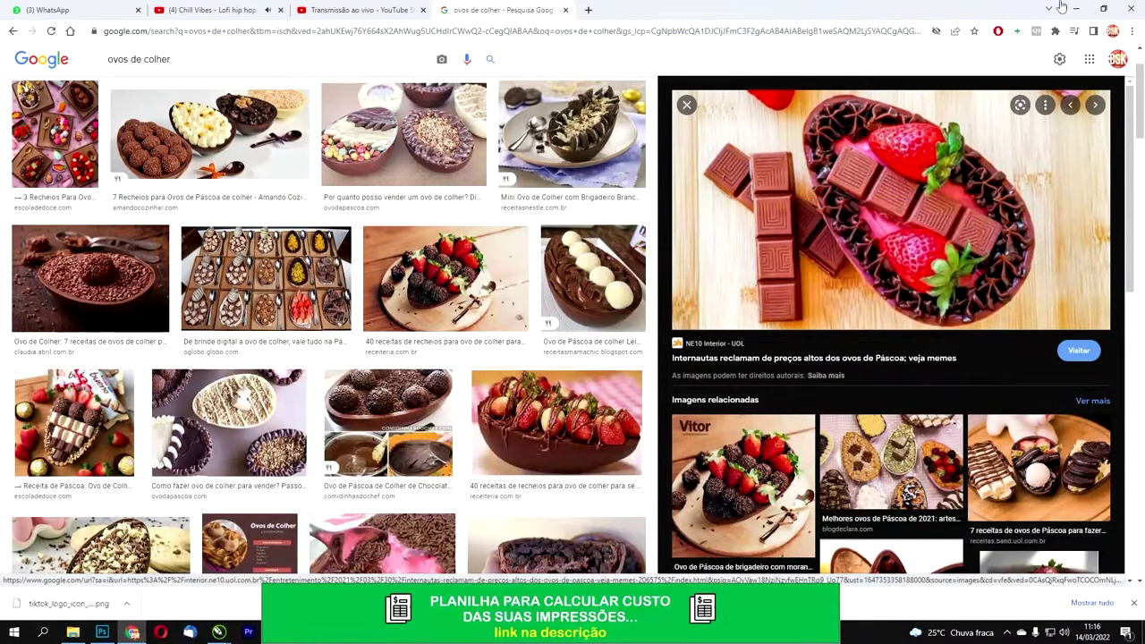
# Step: Return to CorelDRAW, paste the copied egg photo and place it beside the price table page, on its left
pyautogui.hotkey('alt', 'Tab')
pyautogui.rightClick(779, 195)
pyautogui.click(808, 286)
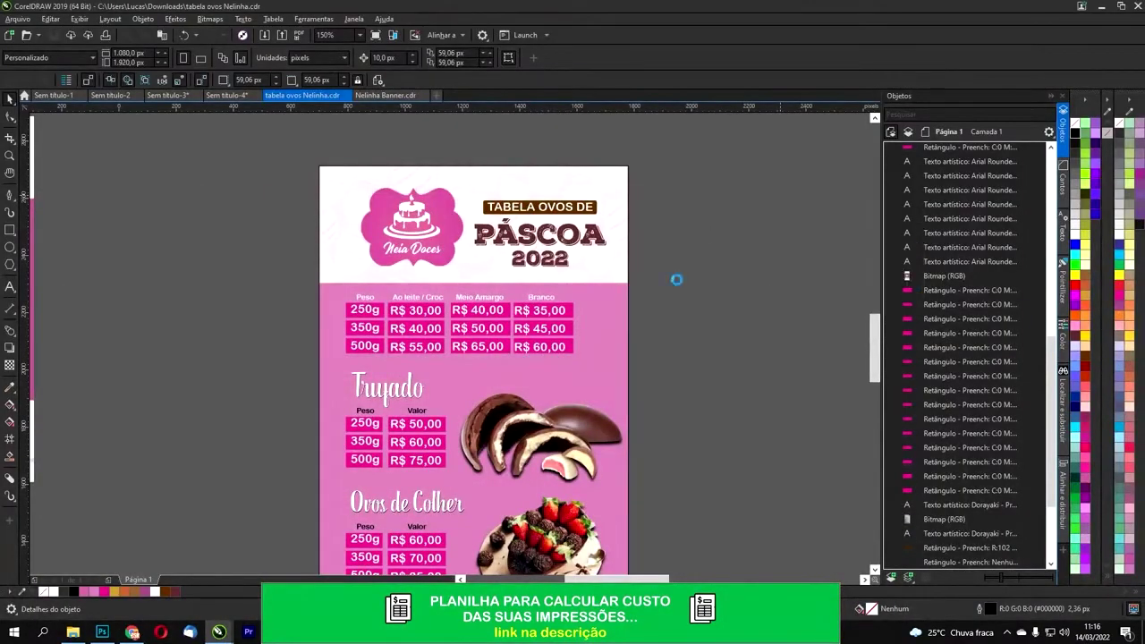
pyautogui.scroll(-5, 611, 275)
pyautogui.moveTo(562, 253); pyautogui.dragTo(284, 224)
pyautogui.scroll(2, 300, 215)
pyautogui.scroll(-1, 229, 186)
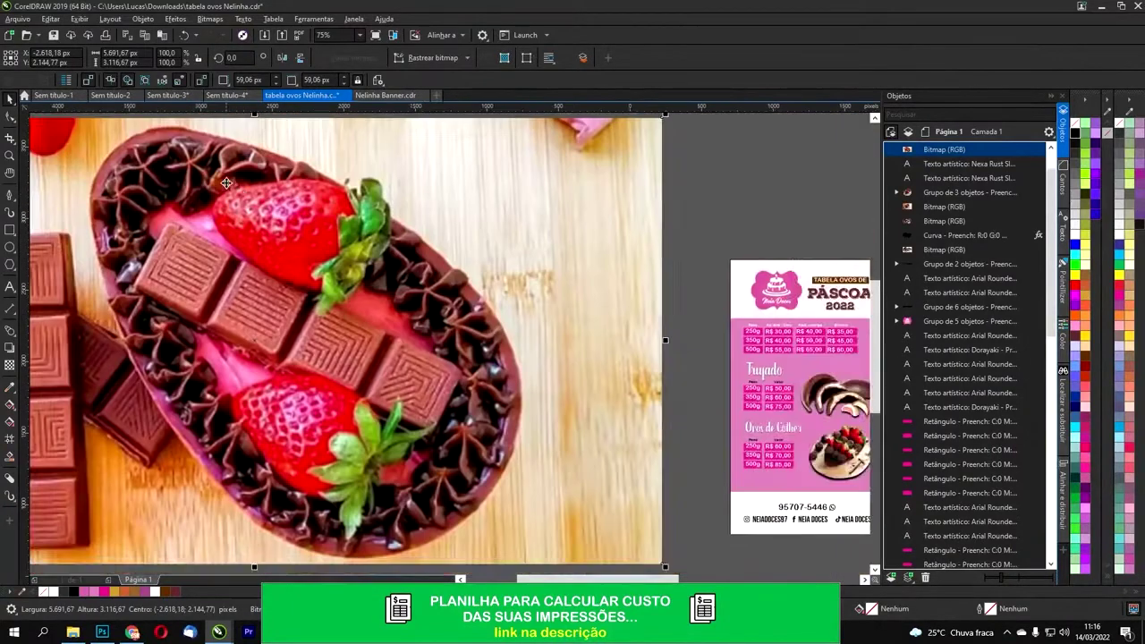
# Step: Start a Pen outline at the egg's top edge and trace the upper rim down to the upper strawberry's leaves
pyautogui.moveTo(237, 186); pyautogui.dragTo(315, 202)
pyautogui.scroll(1, 162, 165)
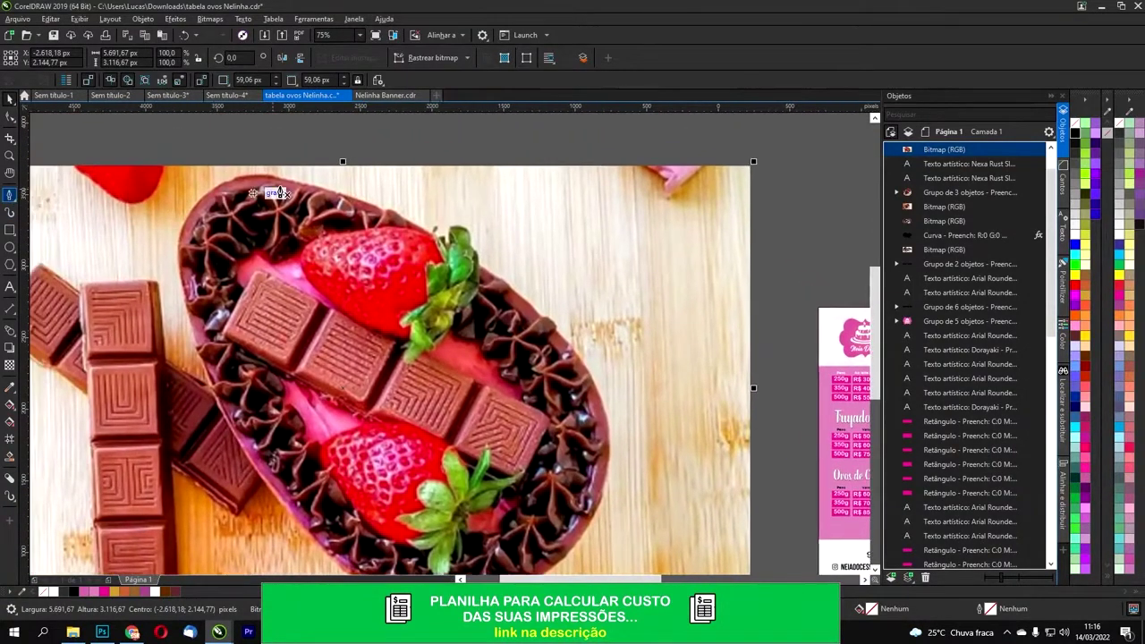
pyautogui.click(385, 212)
pyautogui.moveTo(384, 213); pyautogui.dragTo(407, 241)
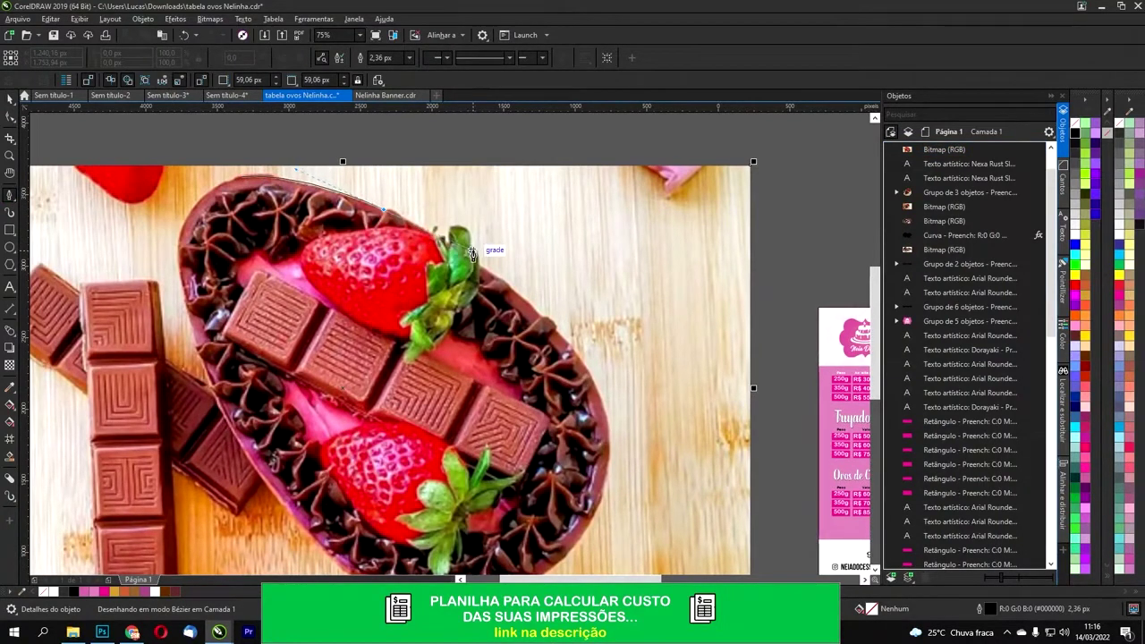
pyautogui.moveTo(475, 252); pyautogui.dragTo(470, 247)
pyautogui.click(386, 211)
pyautogui.scroll(2, 389, 213)
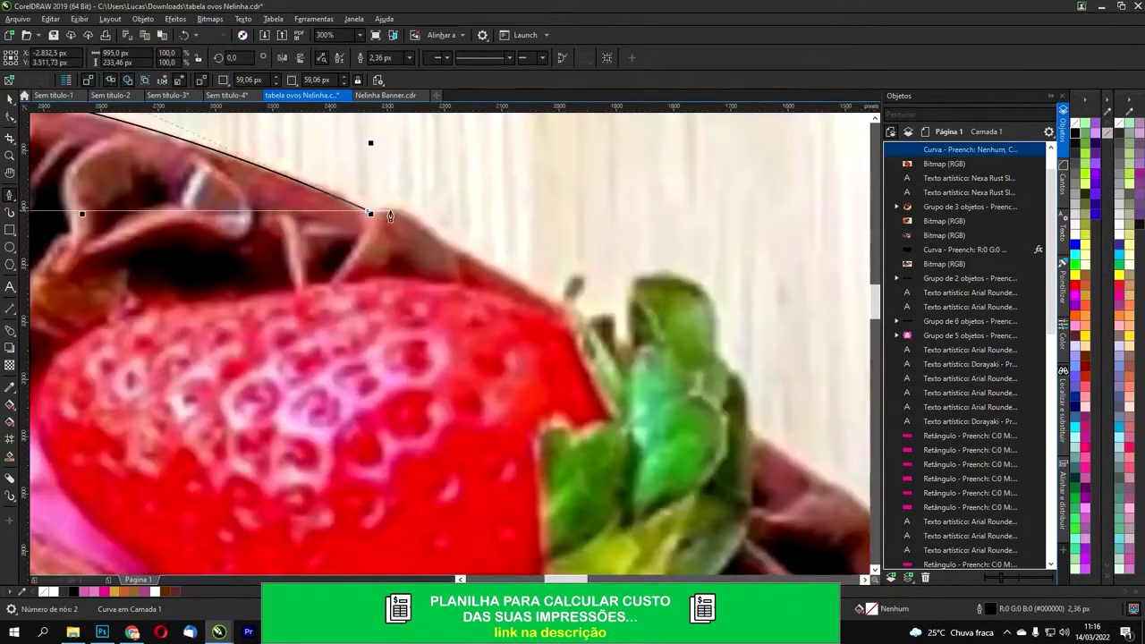
pyautogui.click(383, 212)
pyautogui.click(403, 210)
pyautogui.click(437, 235)
pyautogui.click(459, 250)
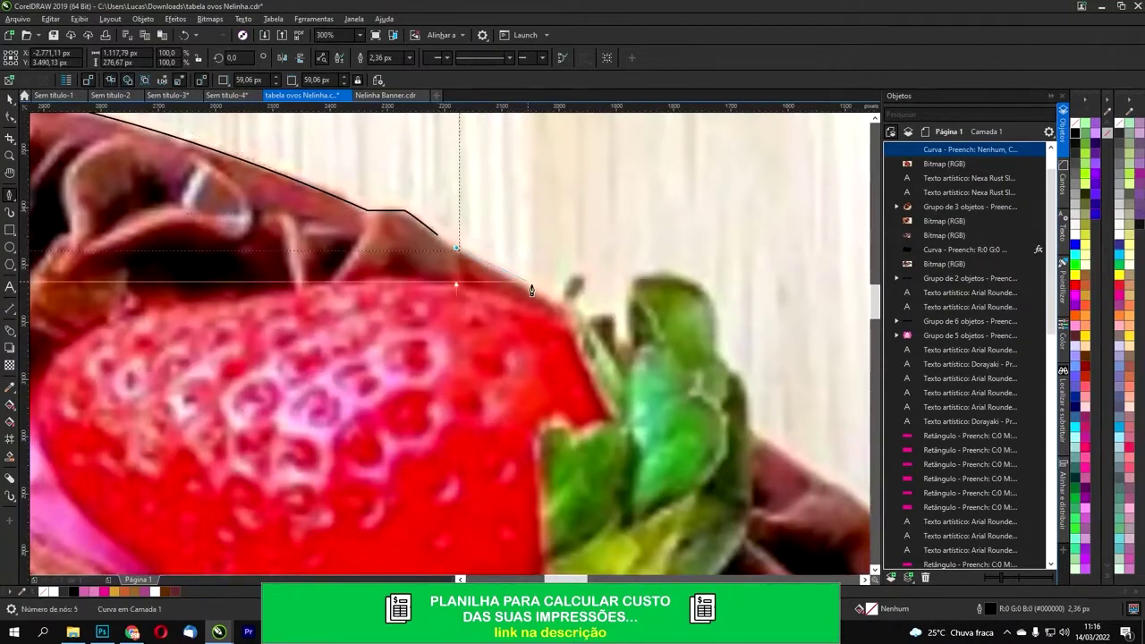
pyautogui.click(562, 311)
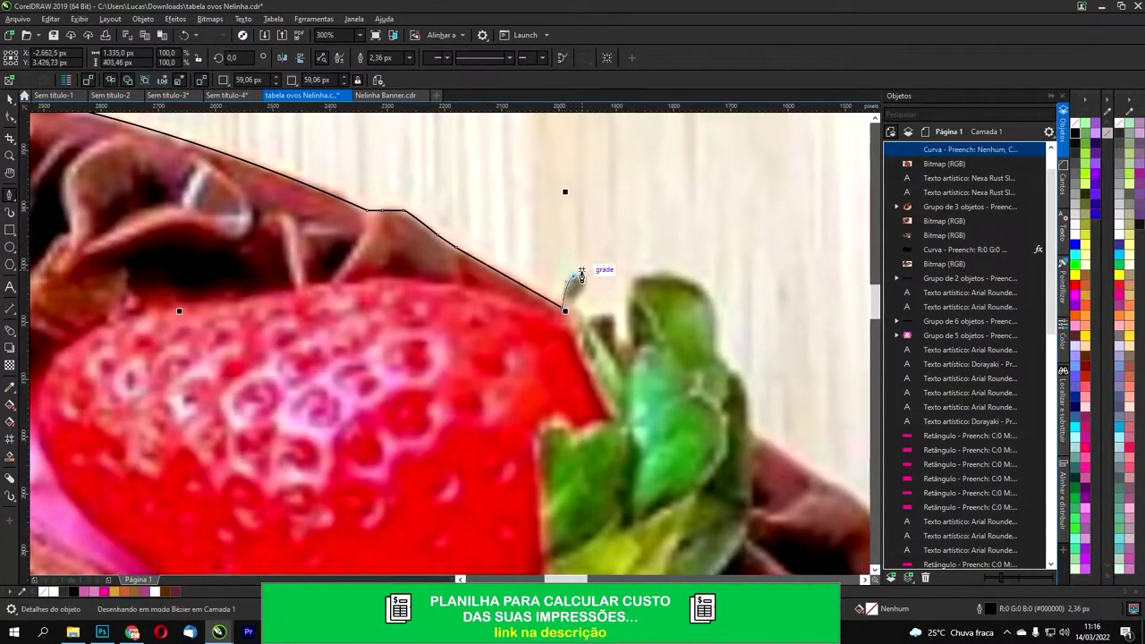
# Step: Continue the outline around the protruding green leaves of the upper strawberry
pyautogui.moveTo(583, 279); pyautogui.dragTo(582, 301)
pyautogui.click(583, 301)
pyautogui.click(583, 318)
pyautogui.click(606, 318)
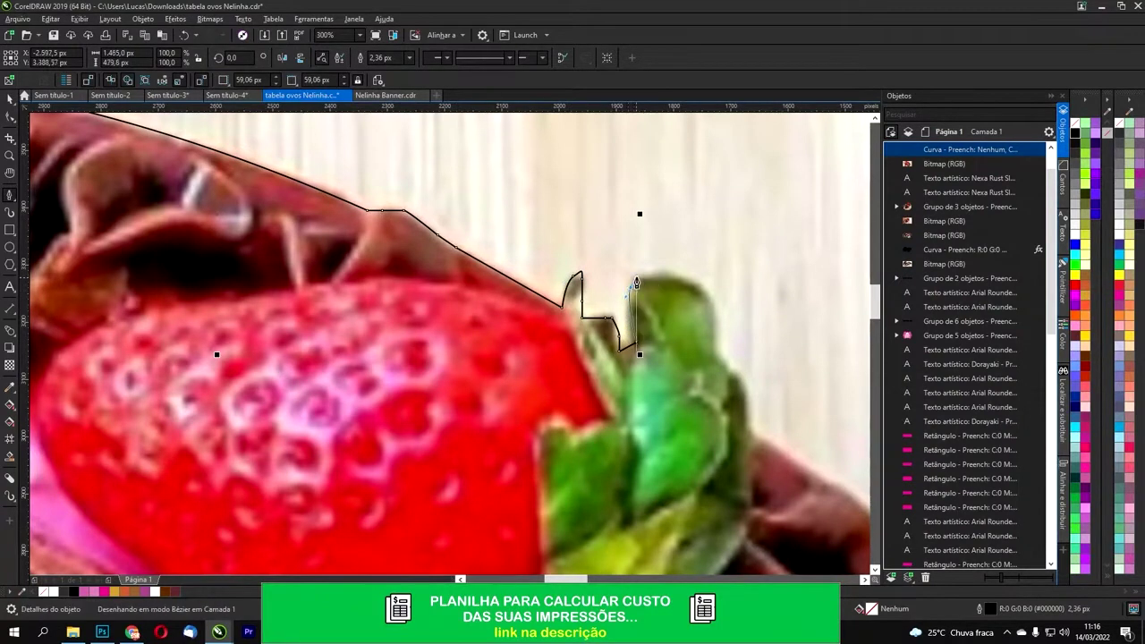
pyautogui.moveTo(714, 363); pyautogui.dragTo(693, 411)
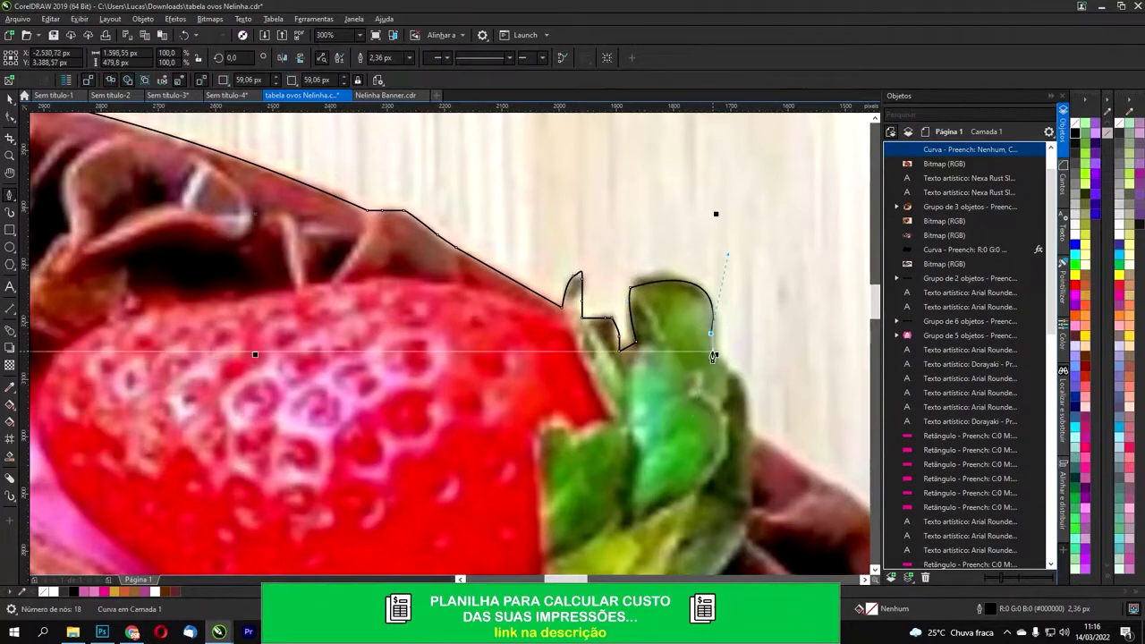
pyautogui.click(714, 355)
pyautogui.moveTo(749, 416); pyautogui.dragTo(750, 426)
# Step: Extend the outline from the strawberry leaves along the egg's upper-right rim, following the chocolate piping
pyautogui.moveTo(752, 379); pyautogui.dragTo(594, 144)
pyautogui.click(598, 194)
pyautogui.scroll(-1, 700, 267)
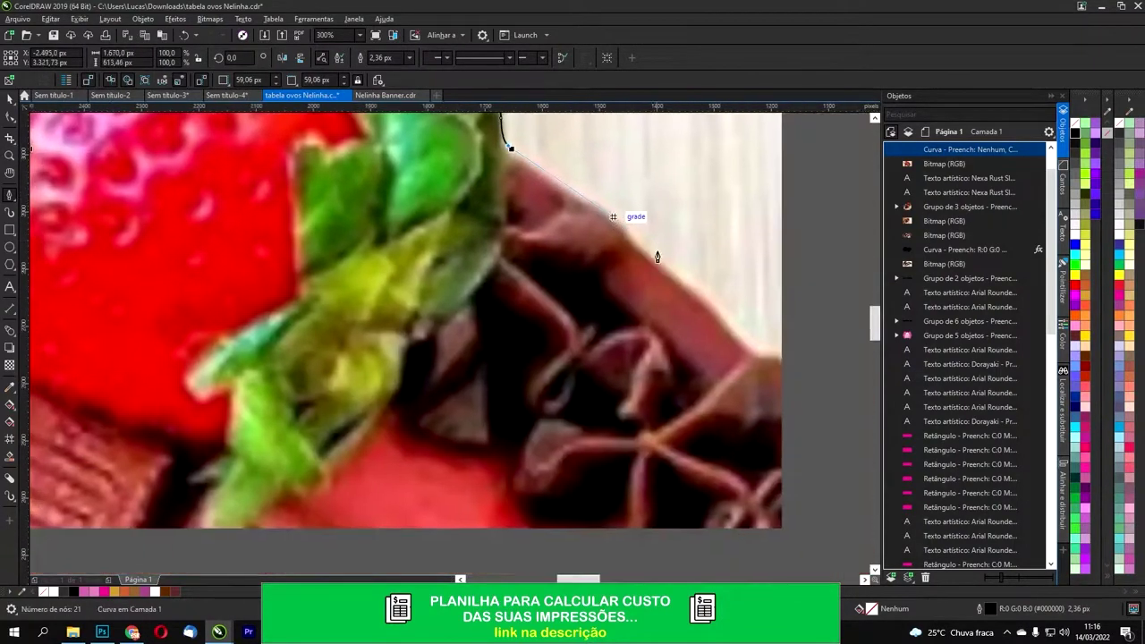
pyautogui.click(713, 305)
pyautogui.click(748, 349)
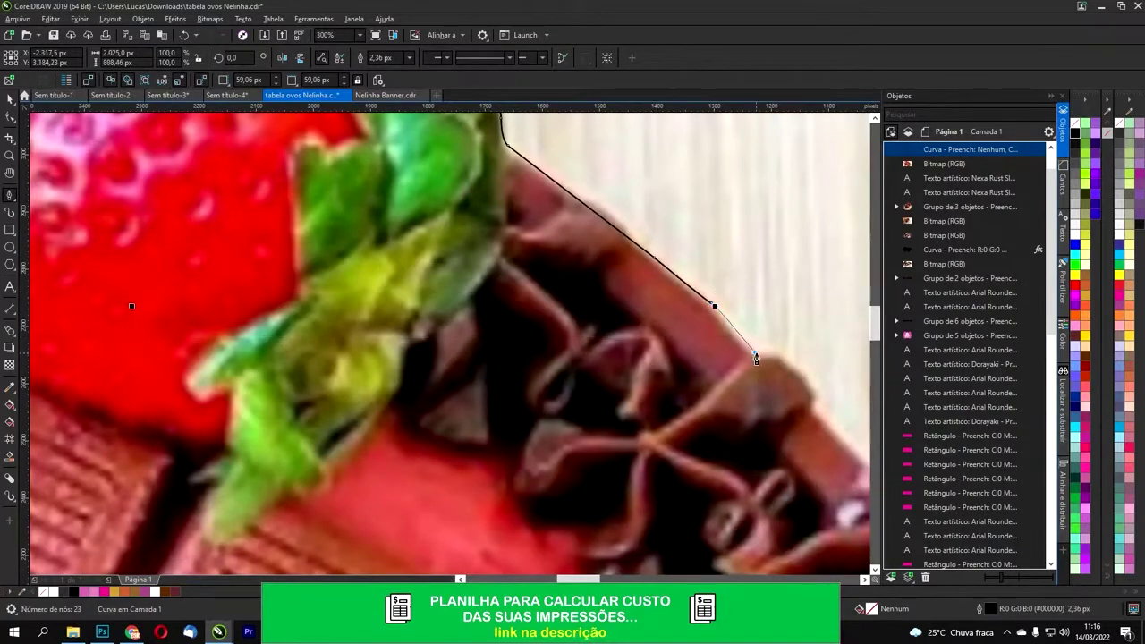
pyautogui.scroll(-2, 748, 349)
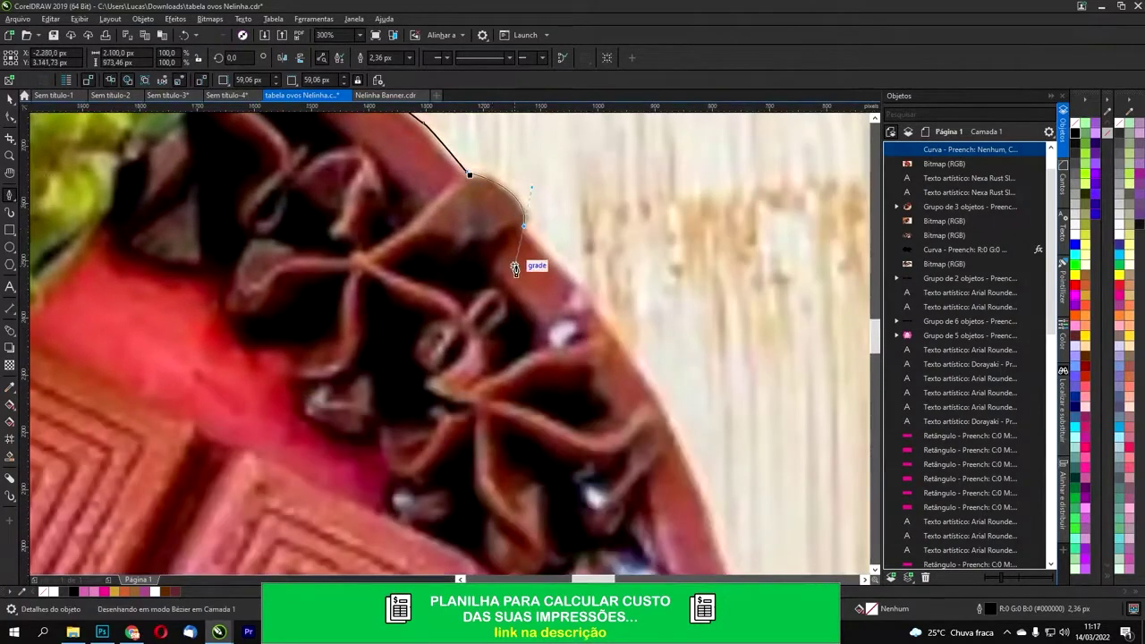
pyautogui.click(589, 306)
# Step: Trace the egg's right side down to the start of its lower curve
pyautogui.scroll(-2, 600, 313)
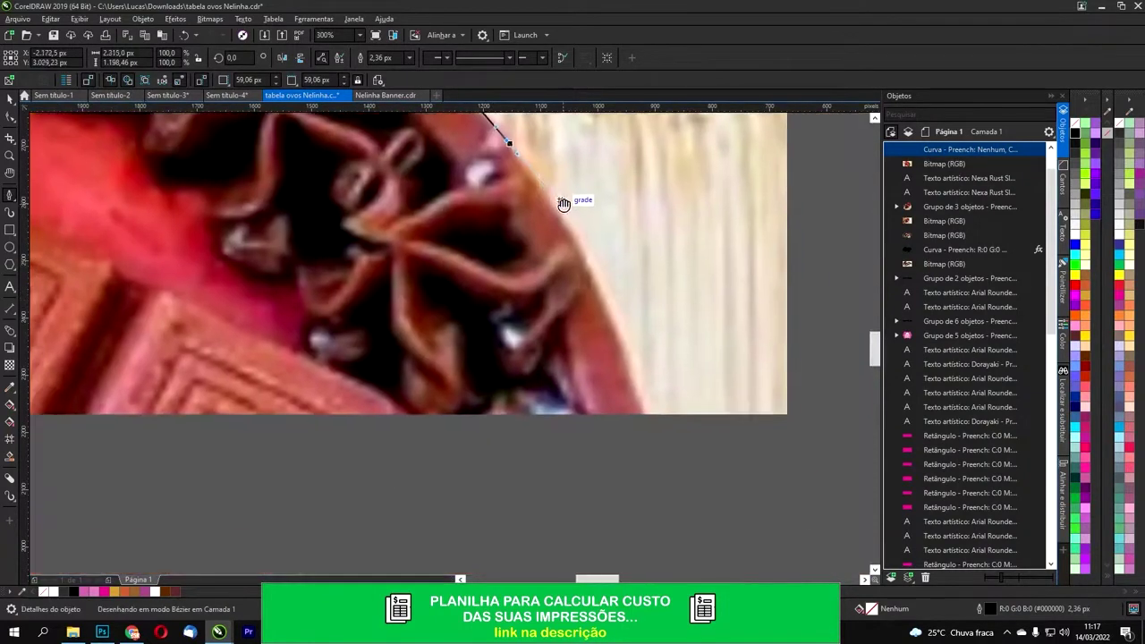
pyautogui.click(602, 306)
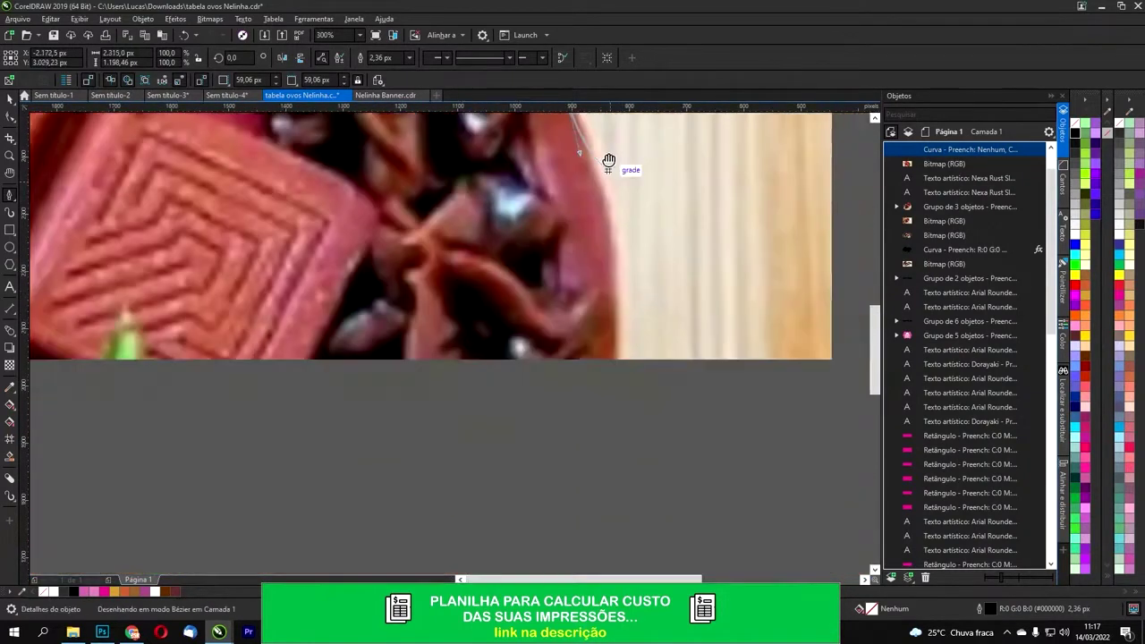
pyautogui.scroll(-2, 615, 358)
pyautogui.moveTo(606, 362); pyautogui.dragTo(579, 513)
pyautogui.scroll(-2, 578, 514)
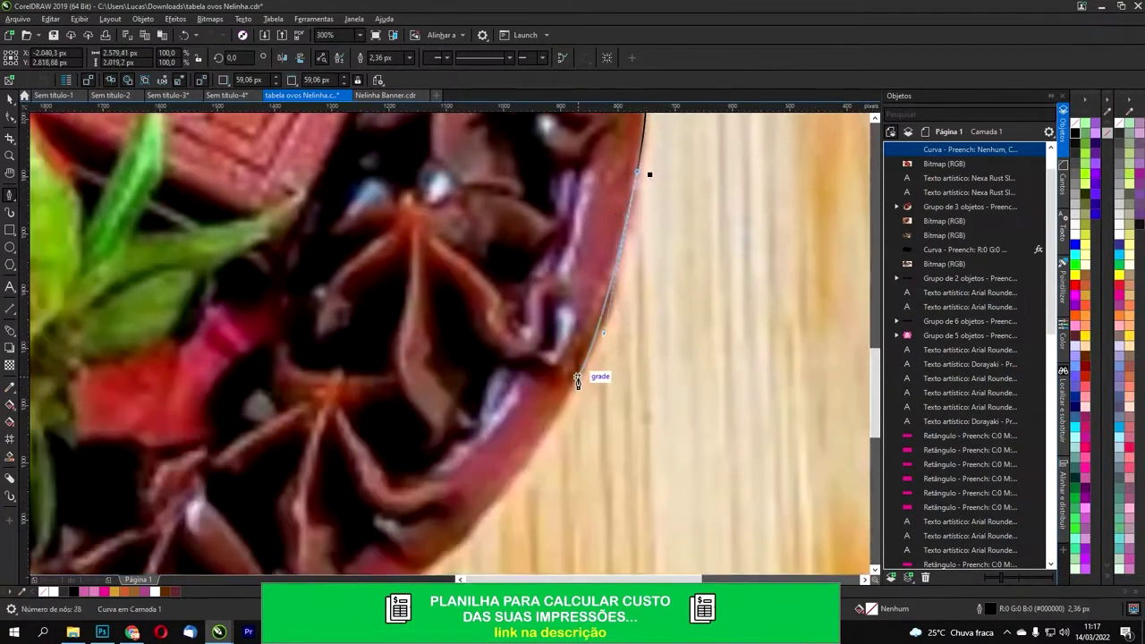
pyautogui.click(574, 386)
pyautogui.moveTo(574, 386); pyautogui.dragTo(718, 77)
# Step: Carry the outline around the egg's bottom edge towards its lower-left side
pyautogui.moveTo(498, 373); pyautogui.dragTo(375, 430)
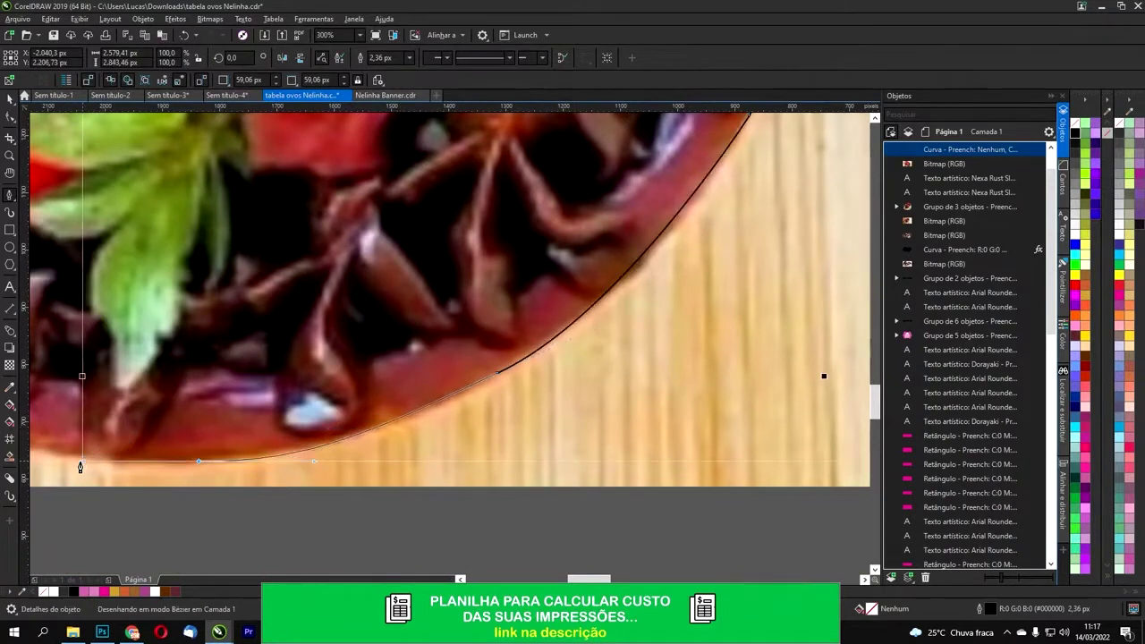
pyautogui.moveTo(239, 425); pyautogui.dragTo(491, 389)
pyautogui.hscroll(-3, 490, 388)
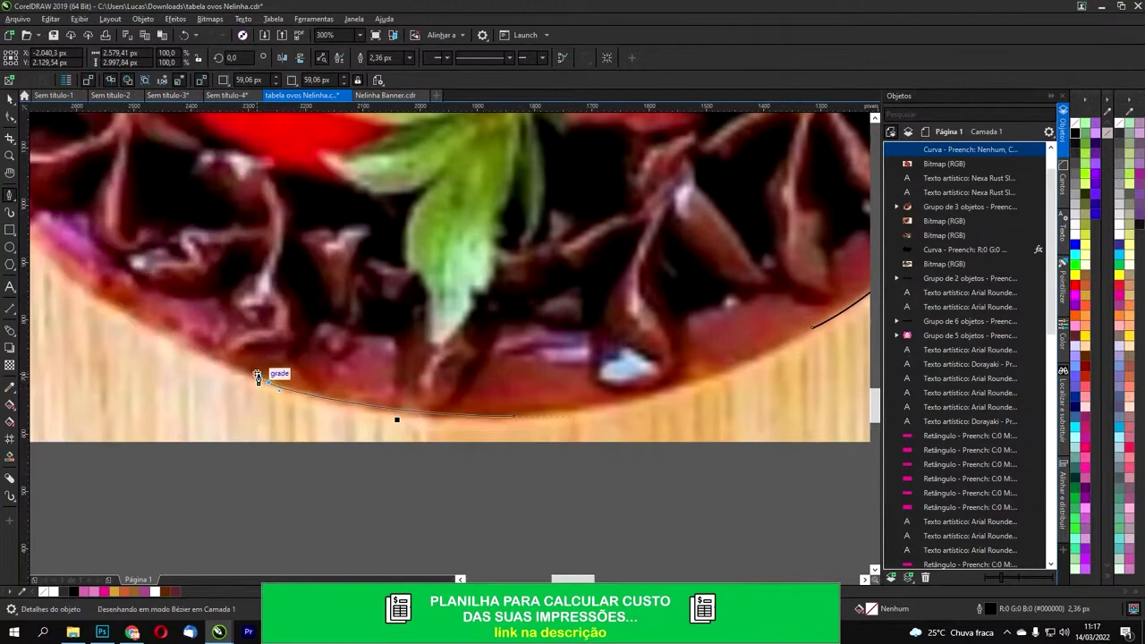
pyautogui.scroll(2, 237, 374)
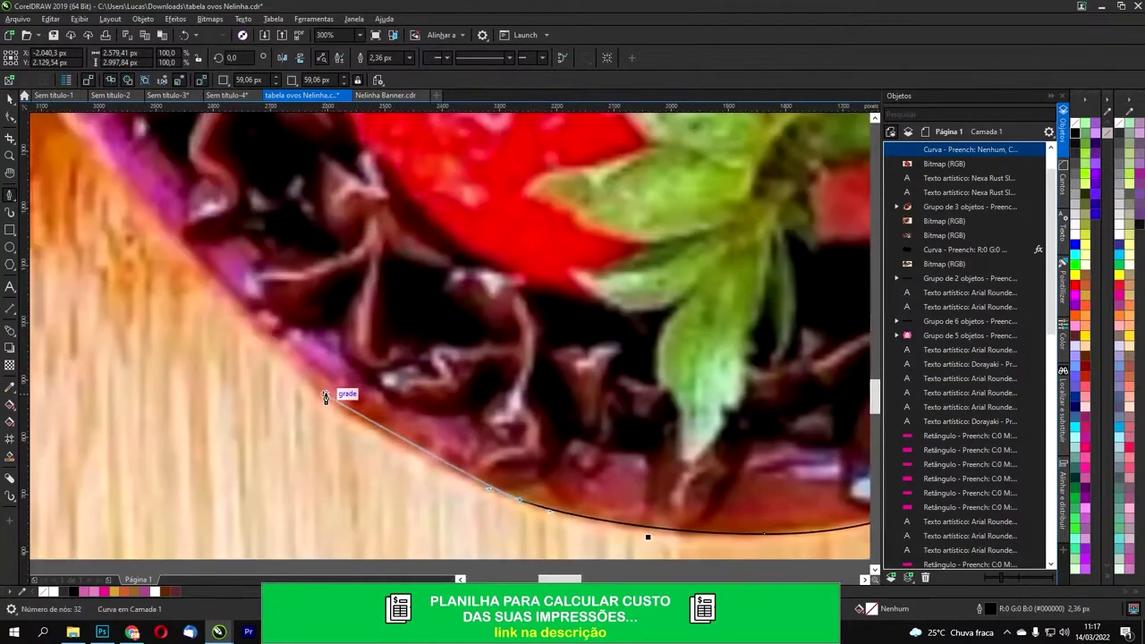
pyautogui.scroll(1, 269, 341)
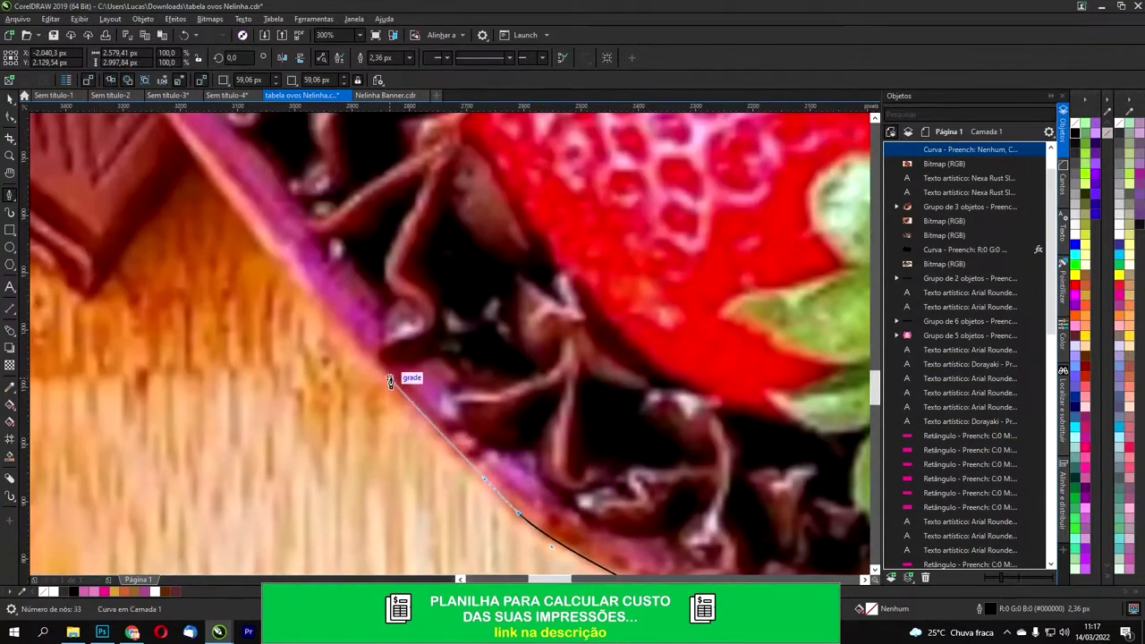
# Step: Trace up the egg's left rim past the chocolate bars and close the outline at its starting point
pyautogui.click(286, 271)
pyautogui.moveTo(247, 229); pyautogui.dragTo(485, 421)
pyautogui.click(410, 315)
pyautogui.scroll(-3, 429, 349)
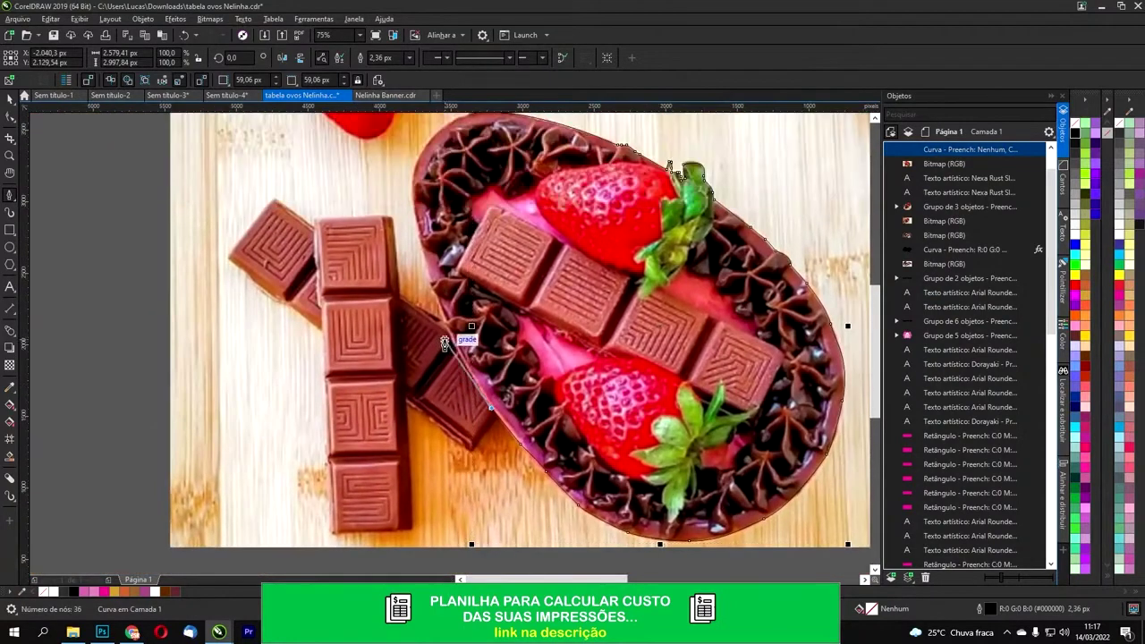
pyautogui.scroll(2, 452, 331)
pyautogui.scroll(3, 442, 313)
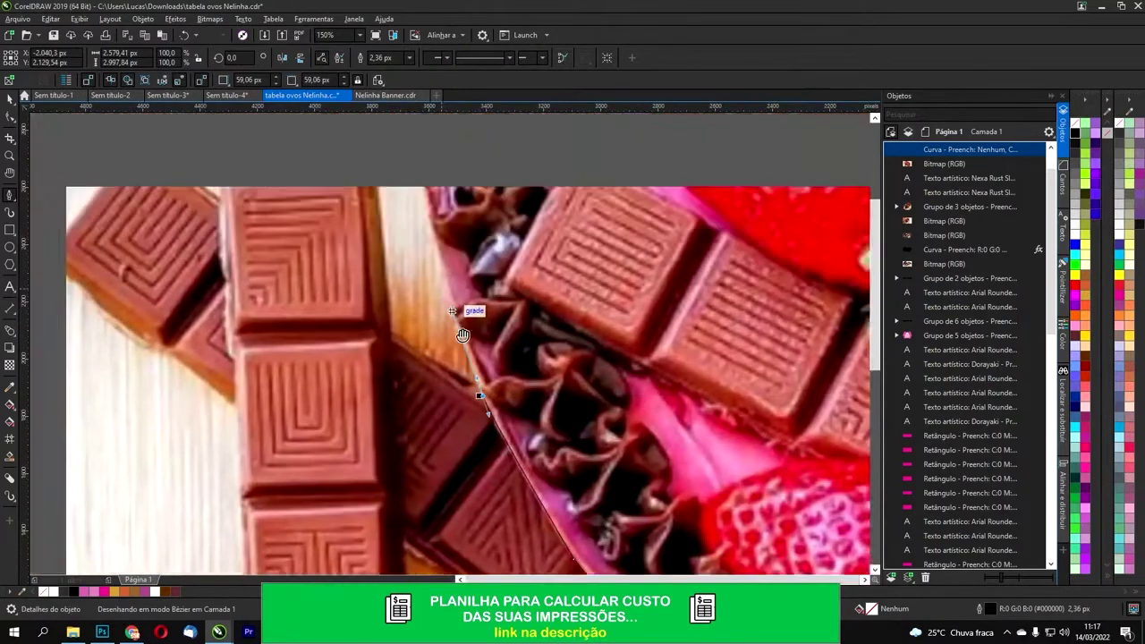
pyautogui.hscroll(-1, 447, 318)
pyautogui.scroll(3, 442, 261)
pyautogui.hscroll(-1, 441, 261)
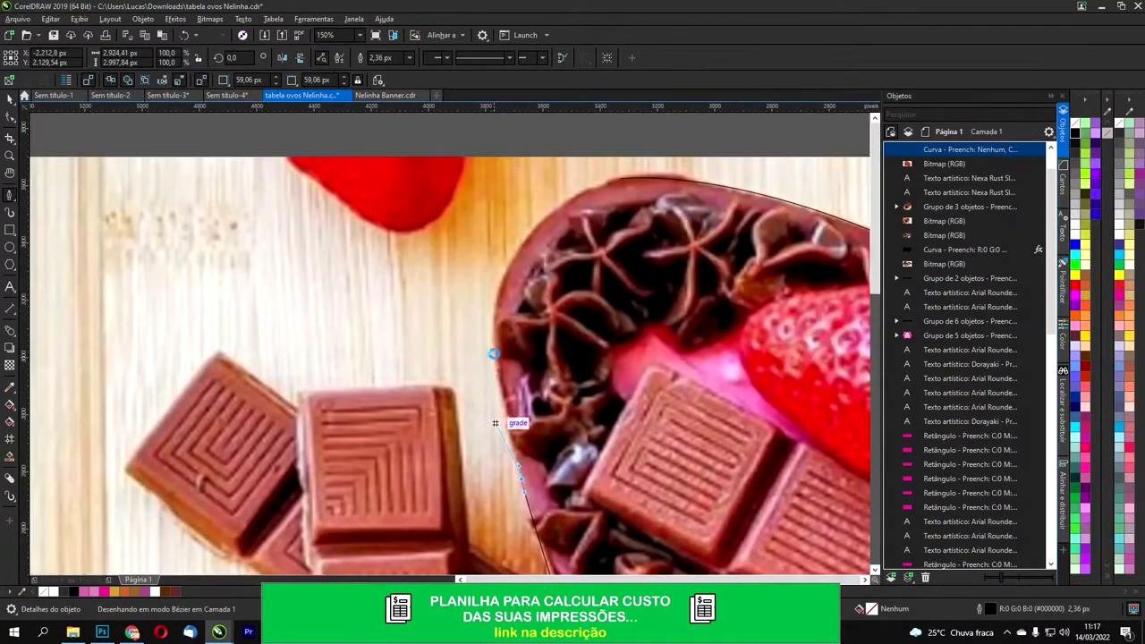
pyautogui.moveTo(619, 178); pyautogui.dragTo(573, 184)
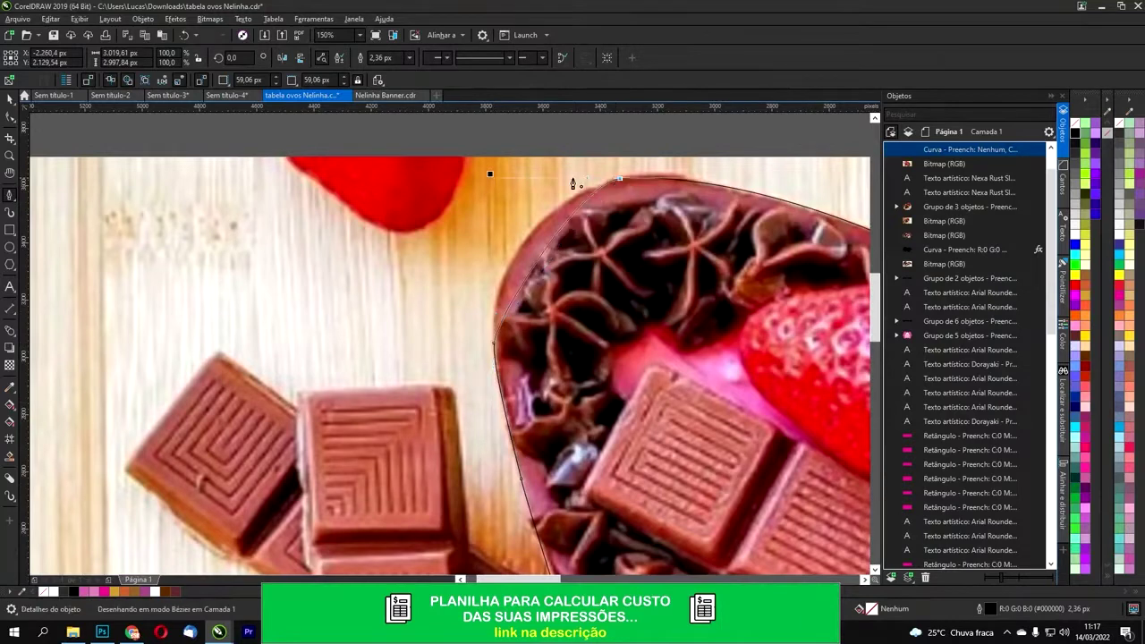
pyautogui.click(498, 251)
# Step: Intersect the egg outline with the photo and move the cut-out egg up and left of the original
pyautogui.scroll(-4, 501, 260)
pyautogui.click(9, 99)
pyautogui.keyDown('shift'); pyautogui.click(417, 274); pyautogui.keyUp('shift')
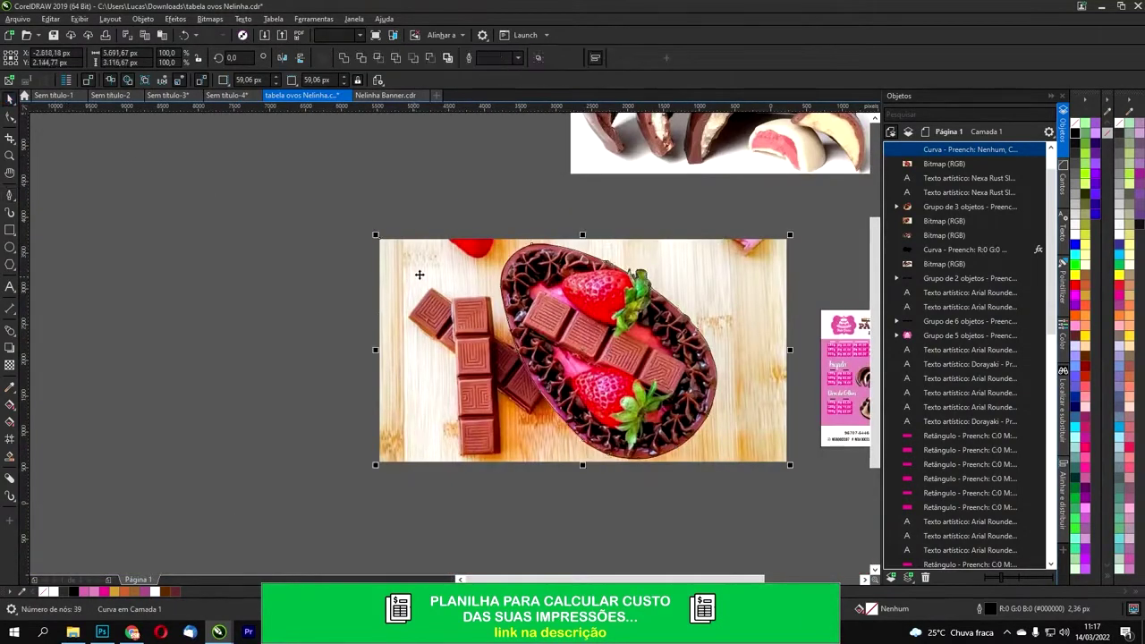
pyautogui.click(380, 58)
pyautogui.moveTo(548, 335); pyautogui.dragTo(399, 228)
# Step: Start a new outline along the upright chocolate bar's upper edge, round its upper-right corner and begin down the right side
pyautogui.scroll(4, 497, 331)
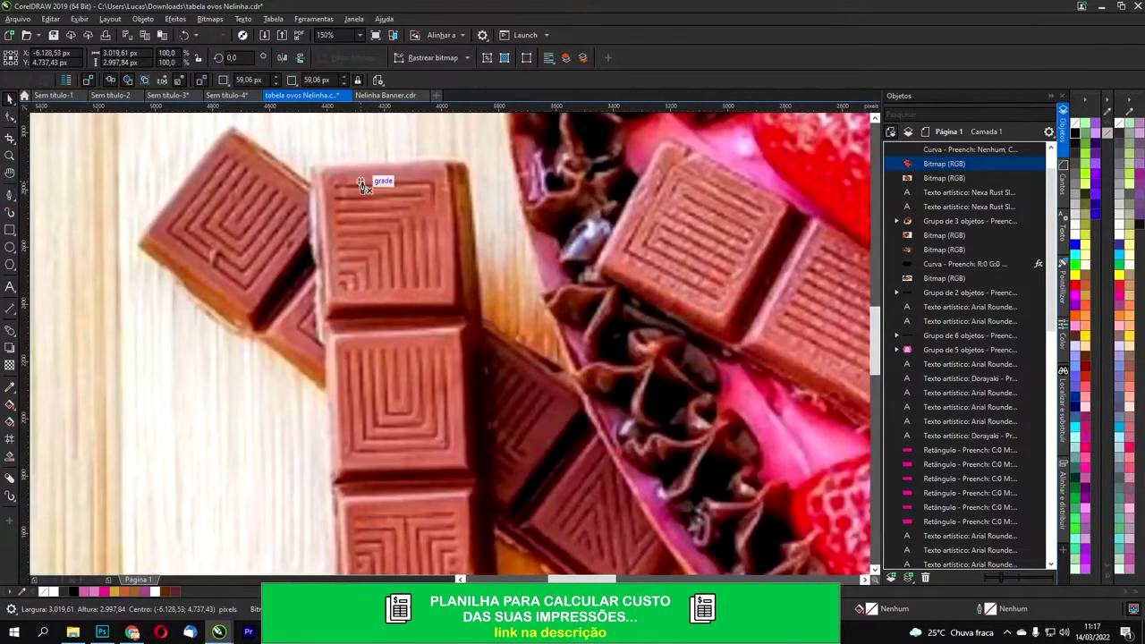
pyautogui.press('p')
pyautogui.moveTo(313, 168); pyautogui.dragTo(456, 159)
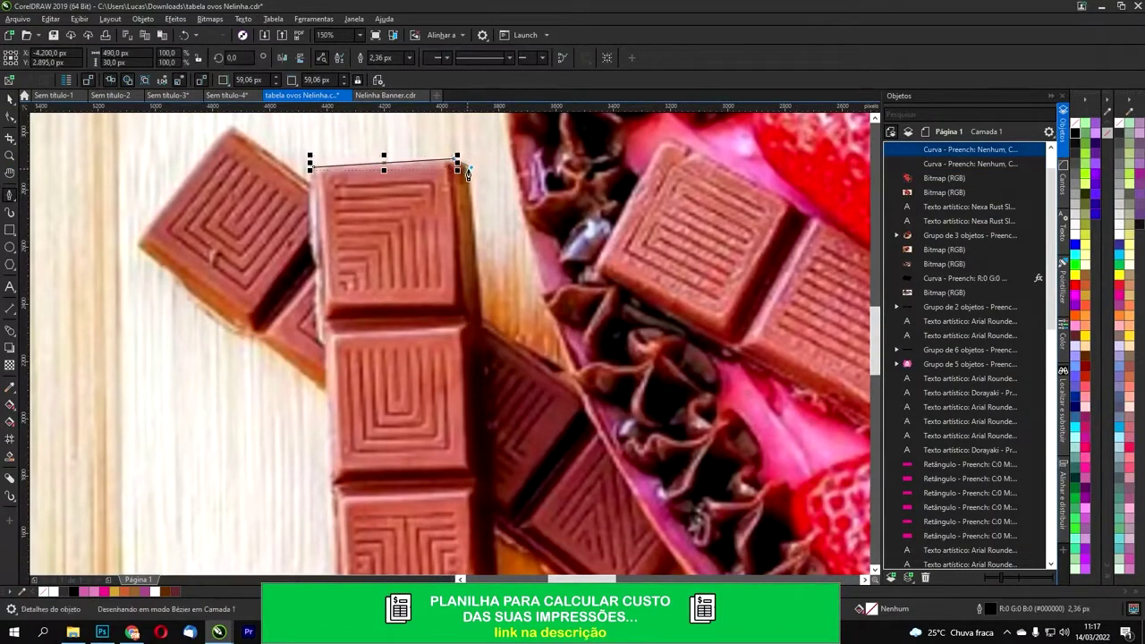
pyautogui.scroll(2, 474, 181)
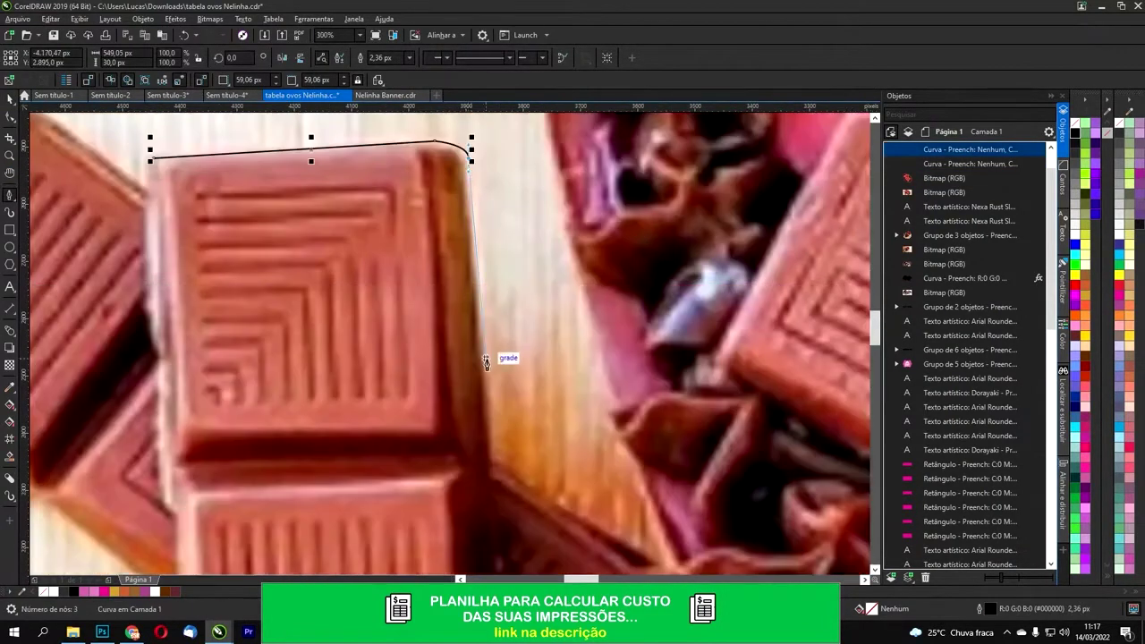
pyautogui.click(485, 394)
# Step: Continue the bar's outline down its right side and across the lower edge to the lower-left corner
pyautogui.scroll(-3, 486, 397)
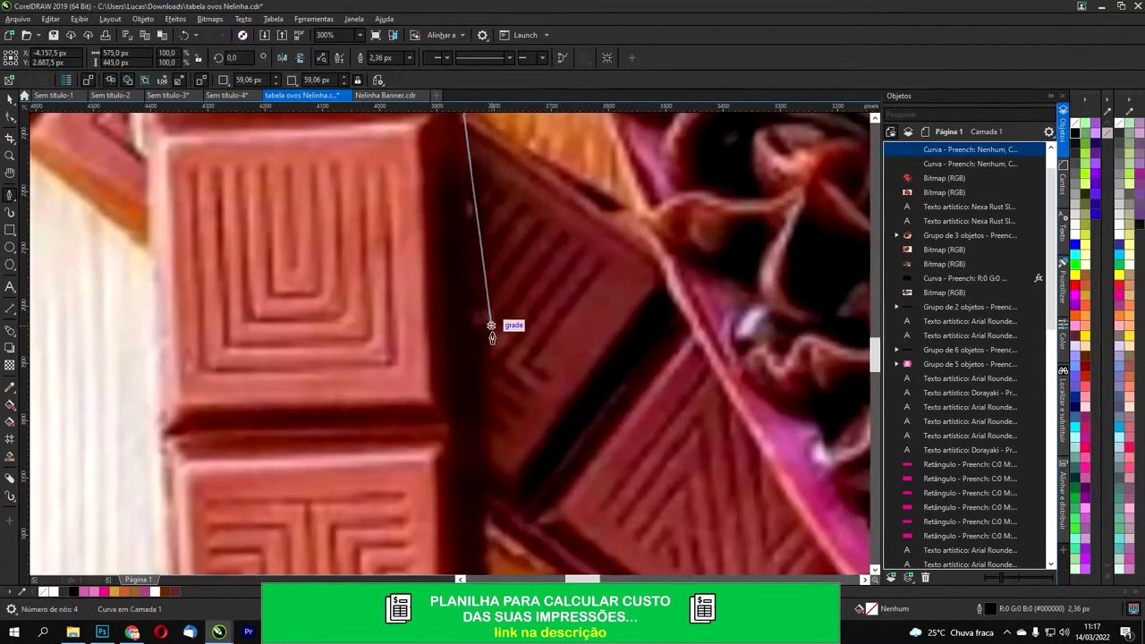
pyautogui.click(474, 394)
pyautogui.scroll(-3, 475, 395)
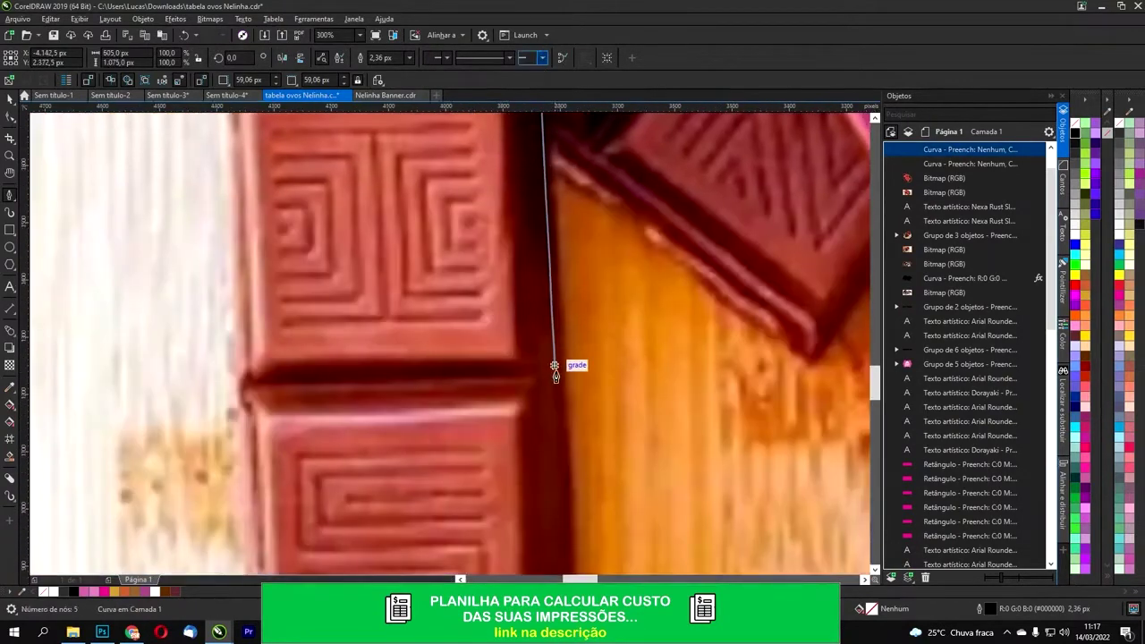
pyautogui.click(560, 402)
pyautogui.scroll(-3, 563, 399)
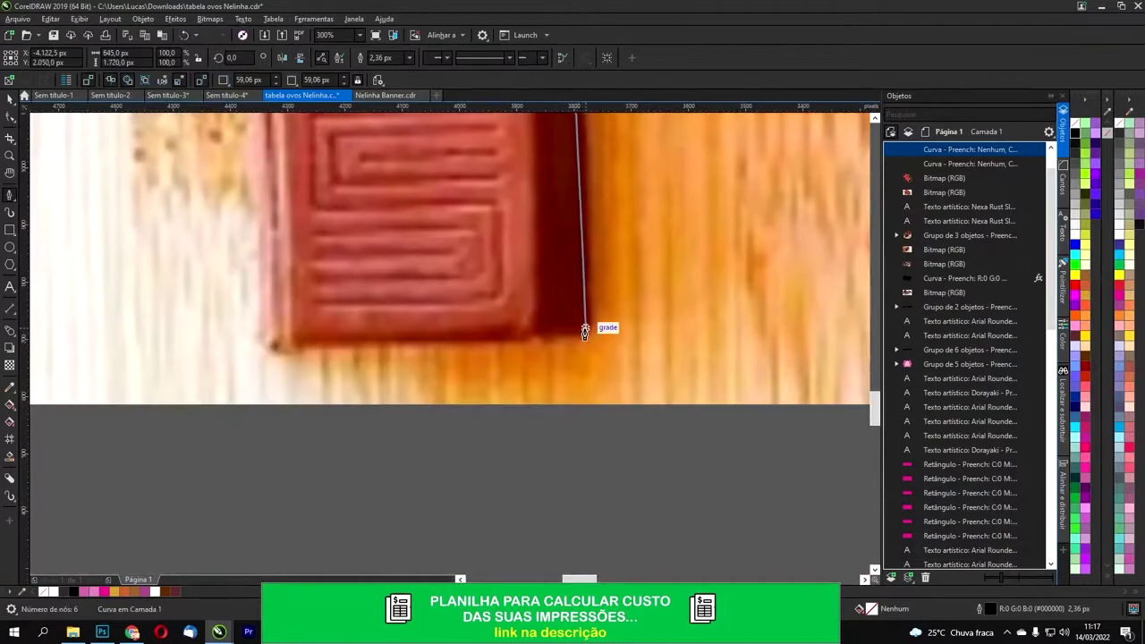
pyautogui.moveTo(491, 341); pyautogui.dragTo(414, 341)
pyautogui.click(268, 349)
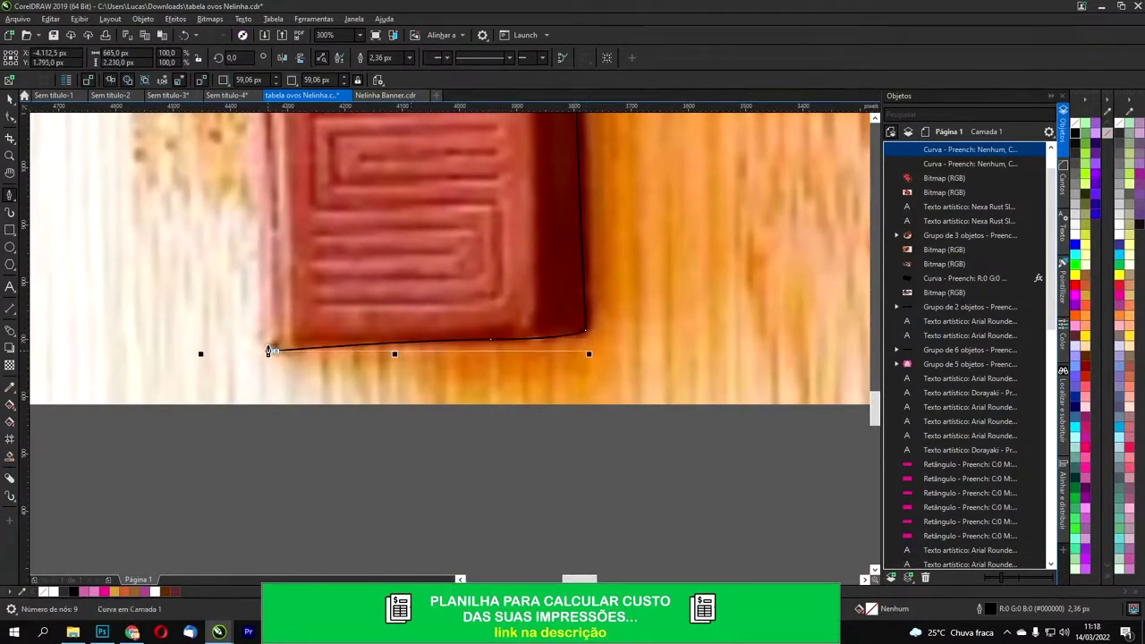
# Step: Trace up the lower part of the upright chocolate bar's left side
pyautogui.click(256, 159)
pyautogui.scroll(3, 257, 160)
pyautogui.moveTo(382, 358); pyautogui.dragTo(382, 312)
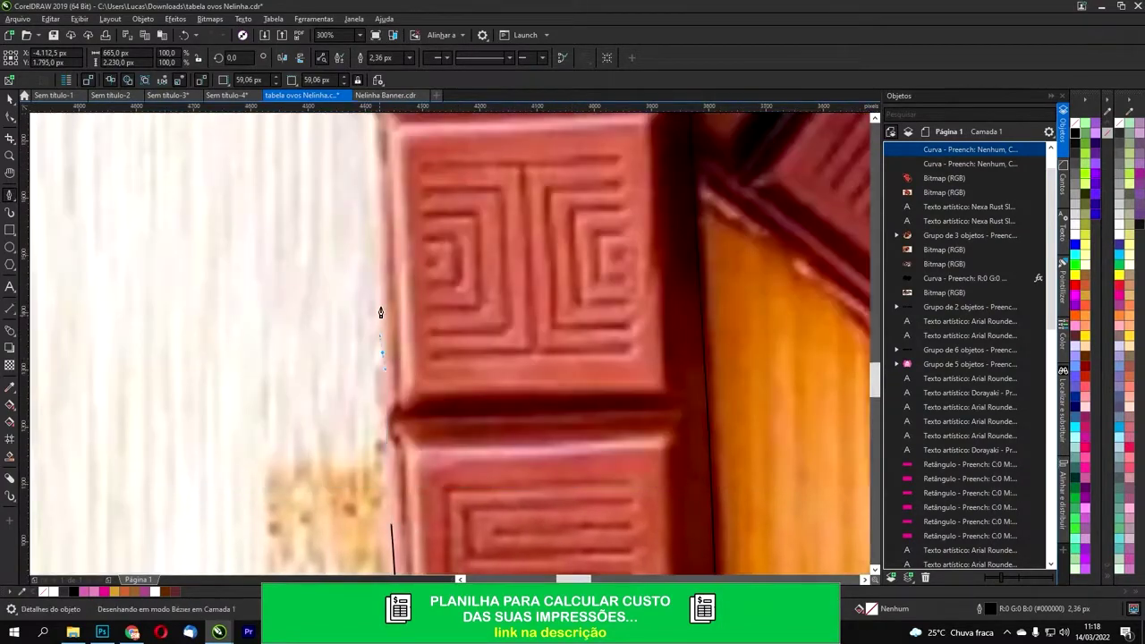
pyautogui.click(383, 155)
pyautogui.moveTo(383, 155); pyautogui.dragTo(439, 409)
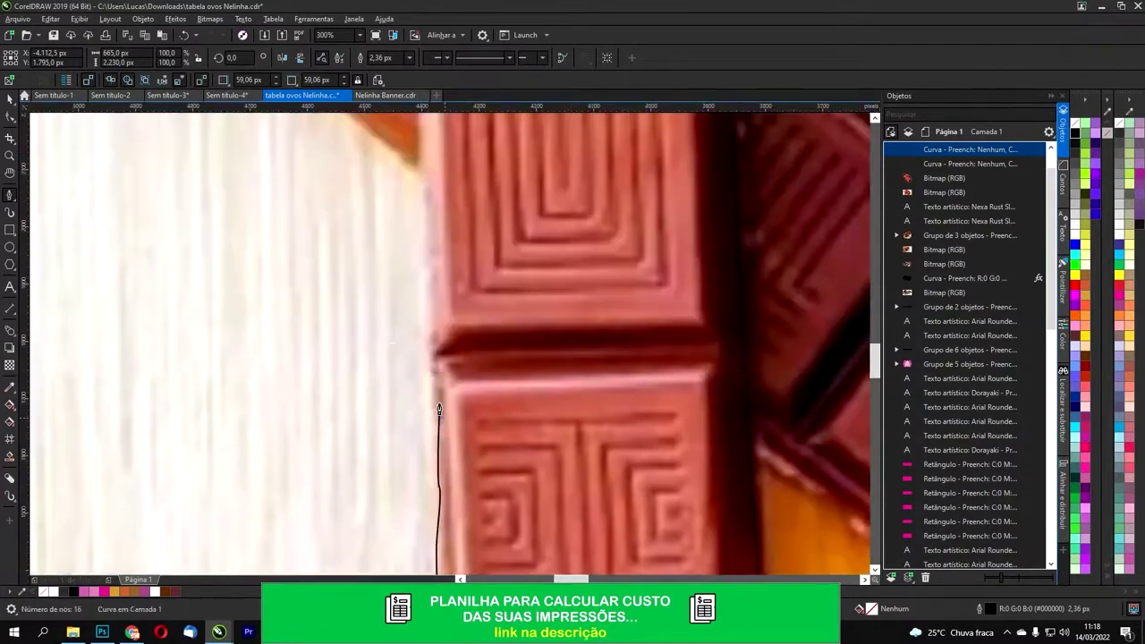
pyautogui.click(433, 345)
# Step: Trace the rest of the bar's left side and close the outline at its starting corner
pyautogui.moveTo(438, 159); pyautogui.dragTo(464, 348)
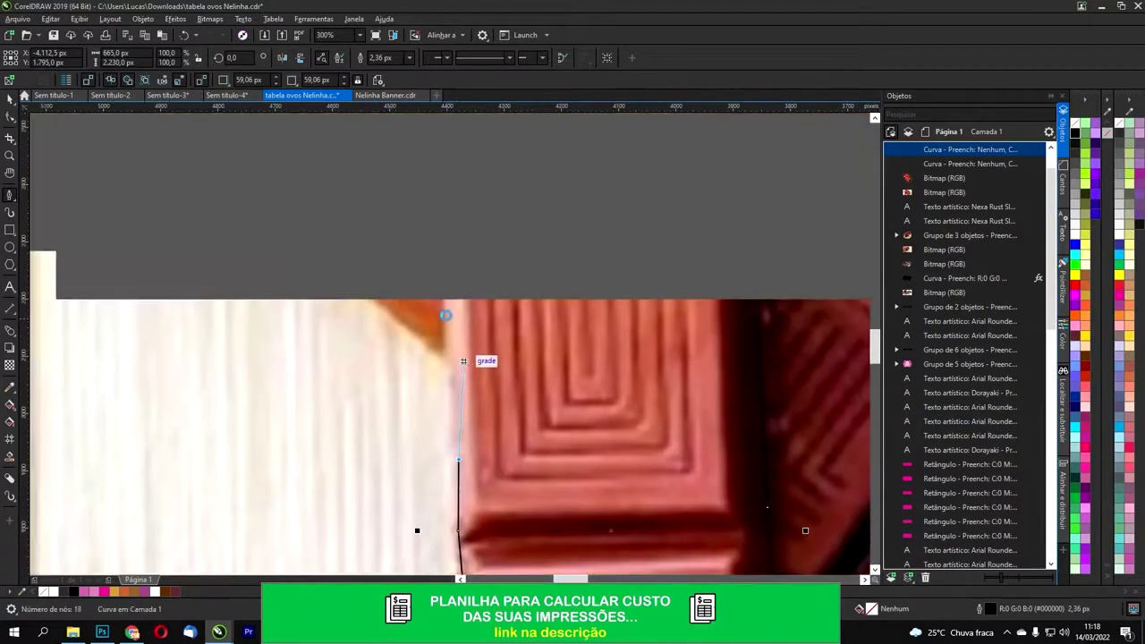
pyautogui.click(442, 242)
pyautogui.click(442, 189)
pyautogui.moveTo(443, 168); pyautogui.dragTo(490, 368)
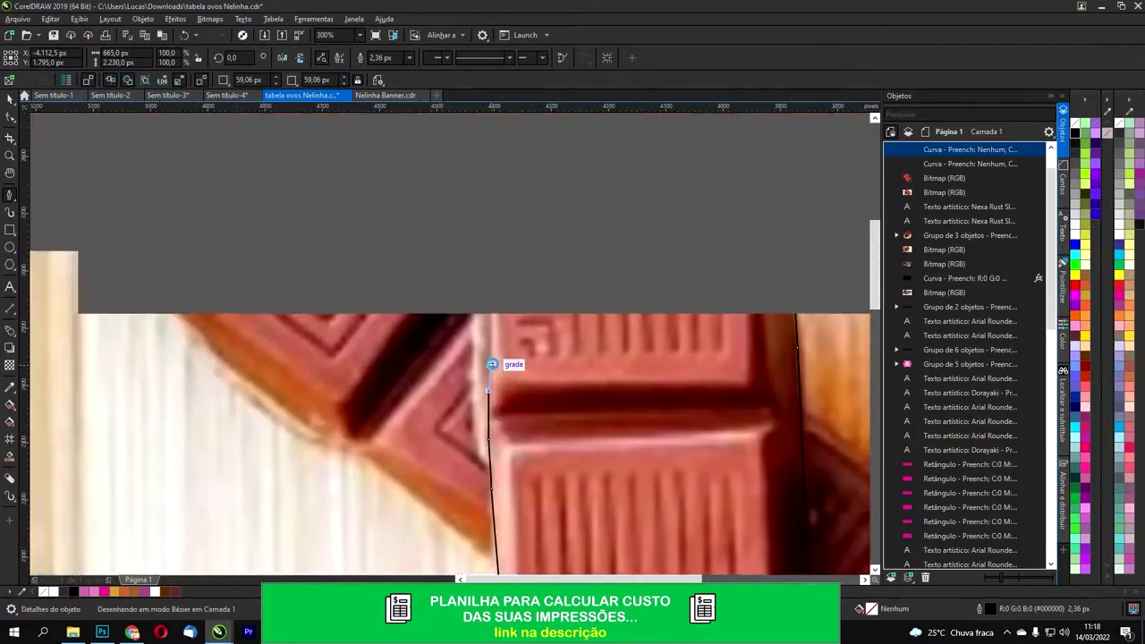
pyautogui.moveTo(481, 185); pyautogui.dragTo(494, 368)
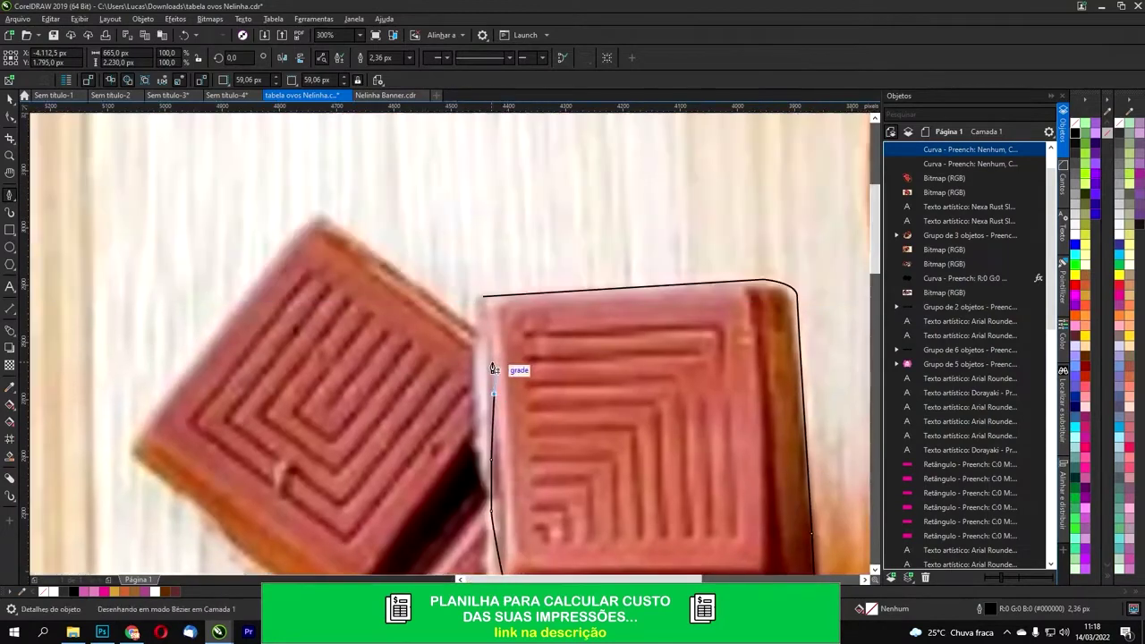
pyautogui.click(483, 325)
pyautogui.scroll(-4, 470, 297)
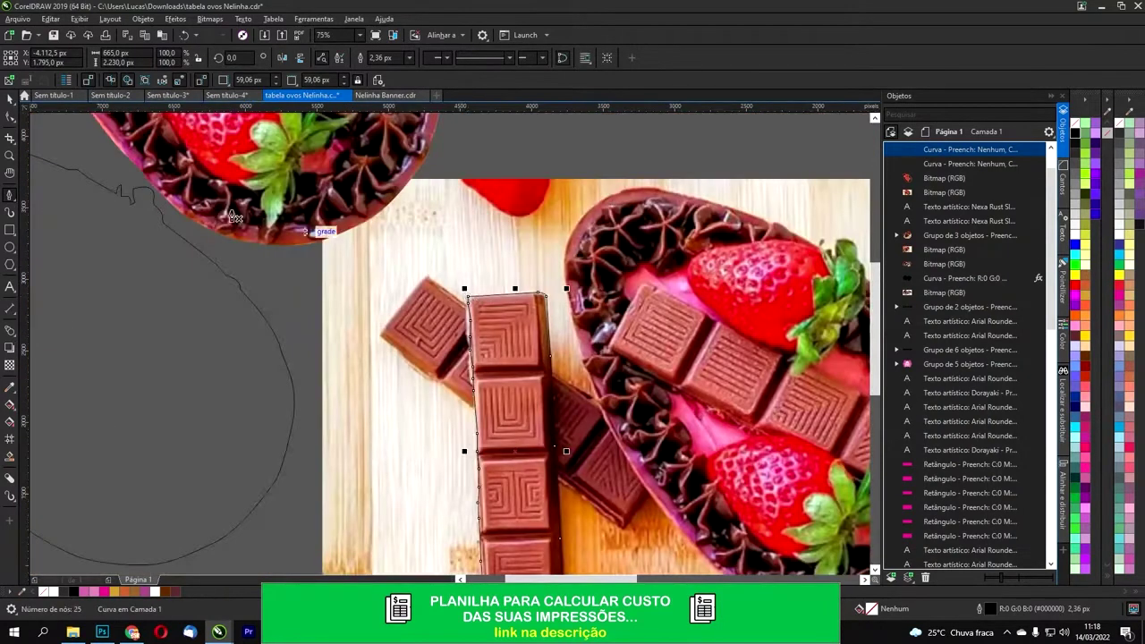
# Step: Intersect the bar outline with the photo and move the cut-out bar and its outline below the photo
pyautogui.keyDown('shift'); pyautogui.click(421, 278); pyautogui.keyUp('shift')
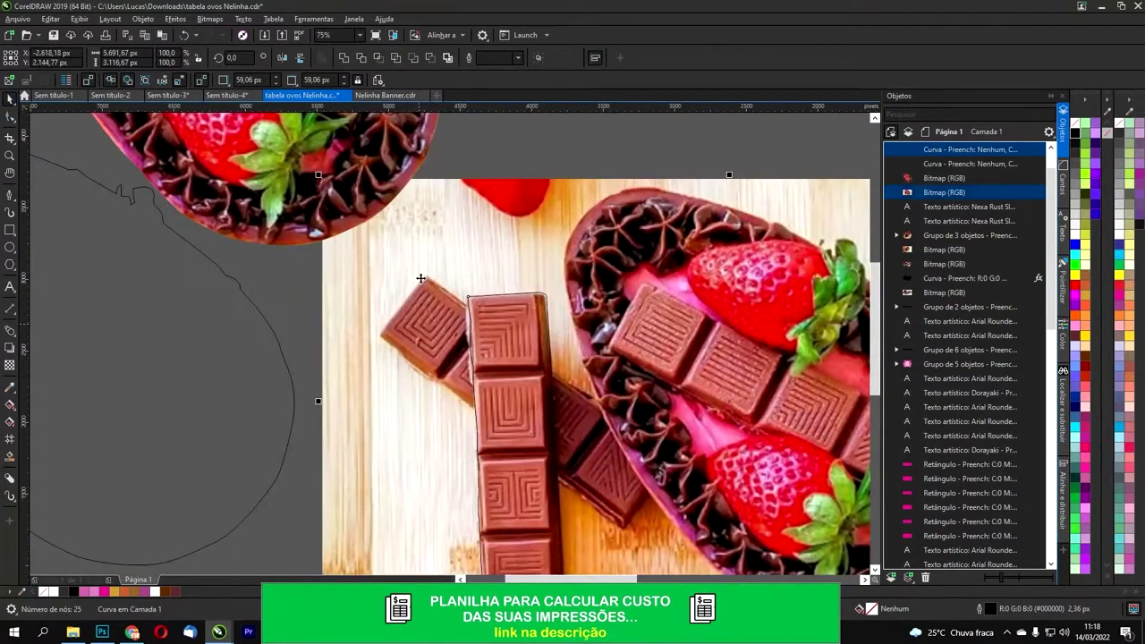
pyautogui.click(379, 59)
pyautogui.scroll(-2, 569, 355)
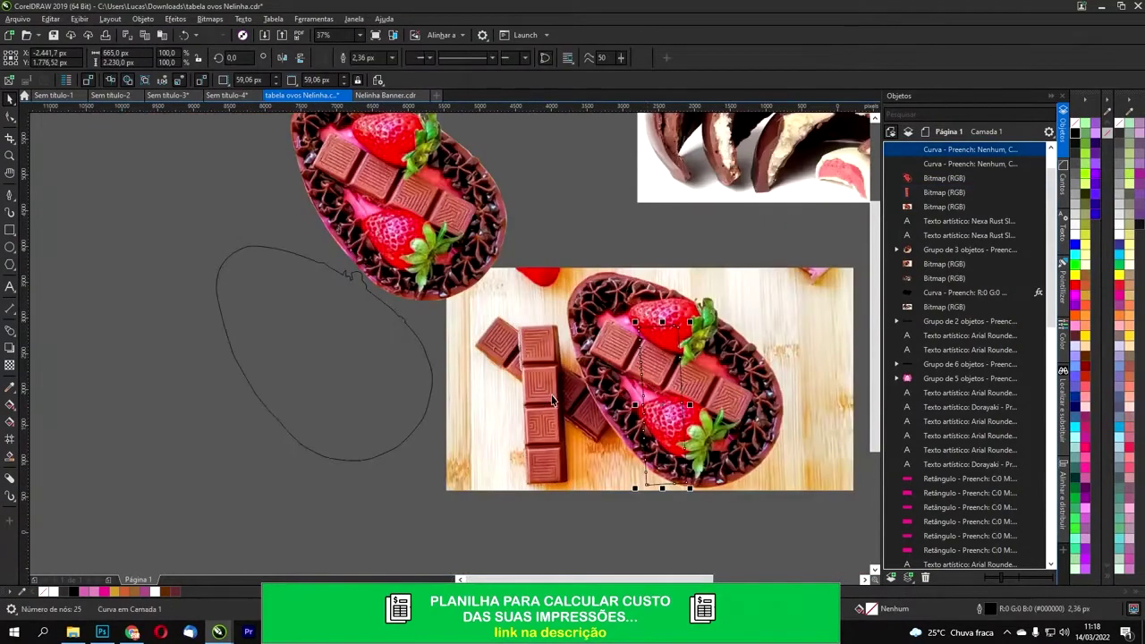
pyautogui.moveTo(651, 396); pyautogui.dragTo(611, 242)
pyautogui.moveTo(514, 249); pyautogui.dragTo(514, 448)
pyautogui.moveTo(624, 269); pyautogui.dragTo(613, 469)
# Step: Duplicate the cut-out chocolate bar, rotate the copy diagonally and mirror it horizontally and vertically to reach 227.094°
pyautogui.click(502, 218)
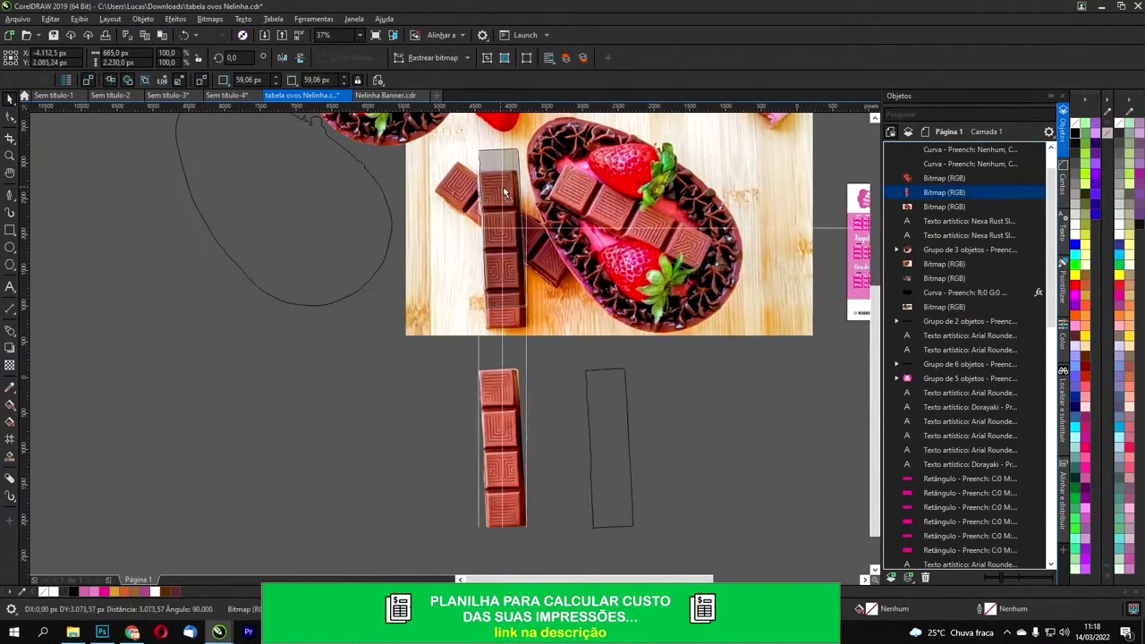
pyautogui.hotkey('ctrl', 'c')
pyautogui.hotkey('ctrl', 'v')
pyautogui.click(512, 189)
pyautogui.moveTo(529, 172); pyautogui.dragTo(539, 145)
pyautogui.moveTo(485, 216); pyautogui.dragTo(482, 212)
pyautogui.click(283, 59)
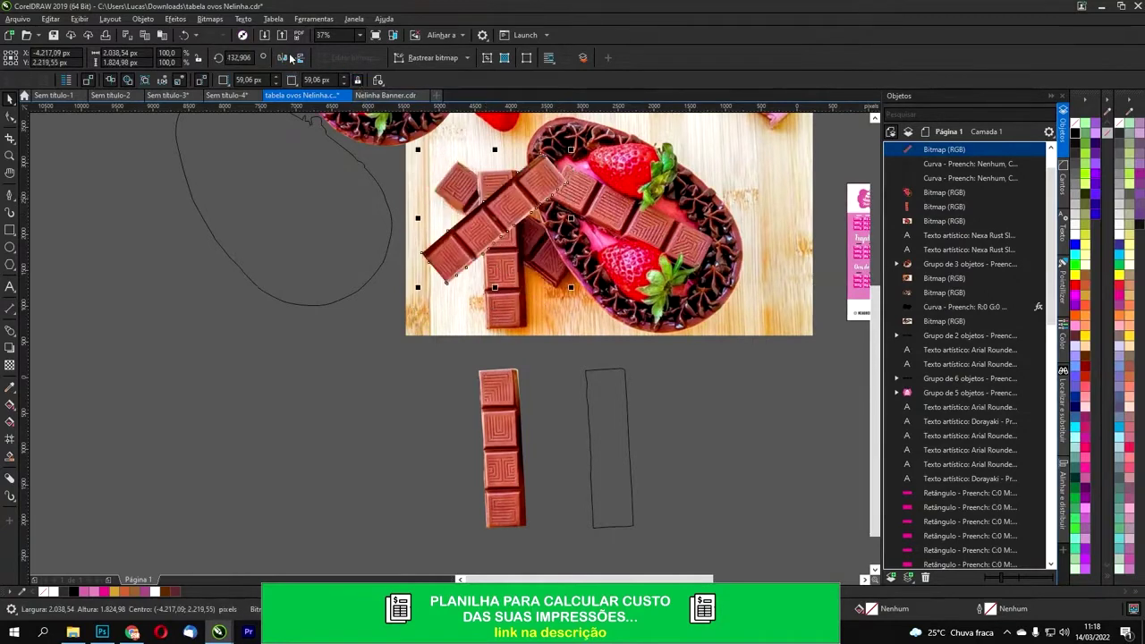
pyautogui.click(300, 58)
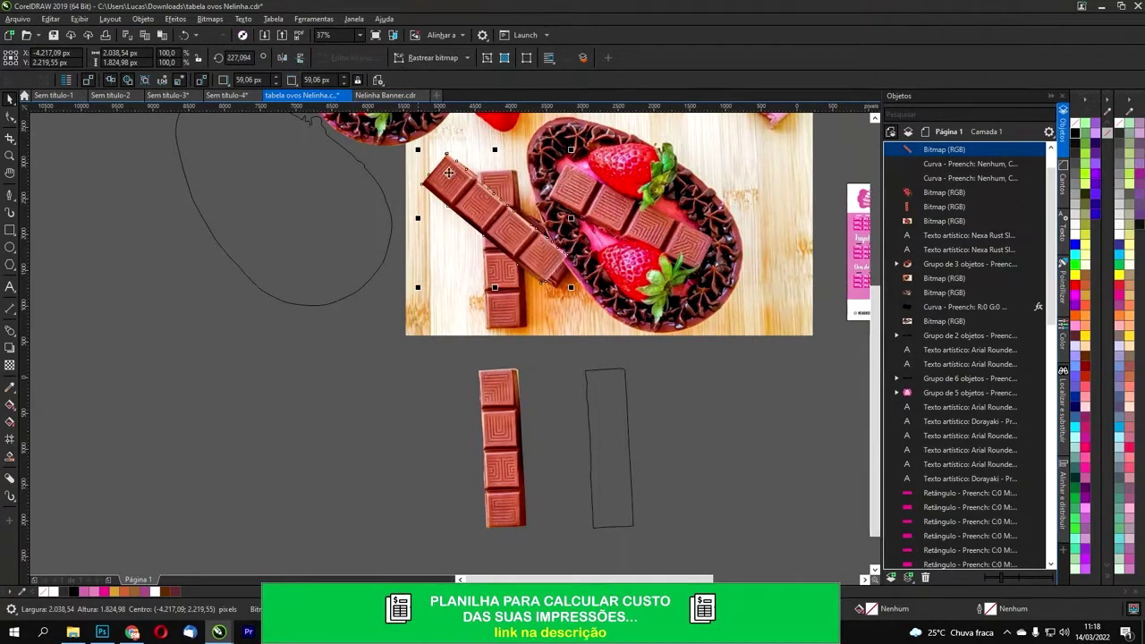
# Step: Move the diagonal bar onto the upright cut-out so they cross and send it behind the upright bar
pyautogui.scroll(-2, 476, 197)
pyautogui.moveTo(484, 201); pyautogui.dragTo(485, 255)
pyautogui.scroll(2, 485, 254)
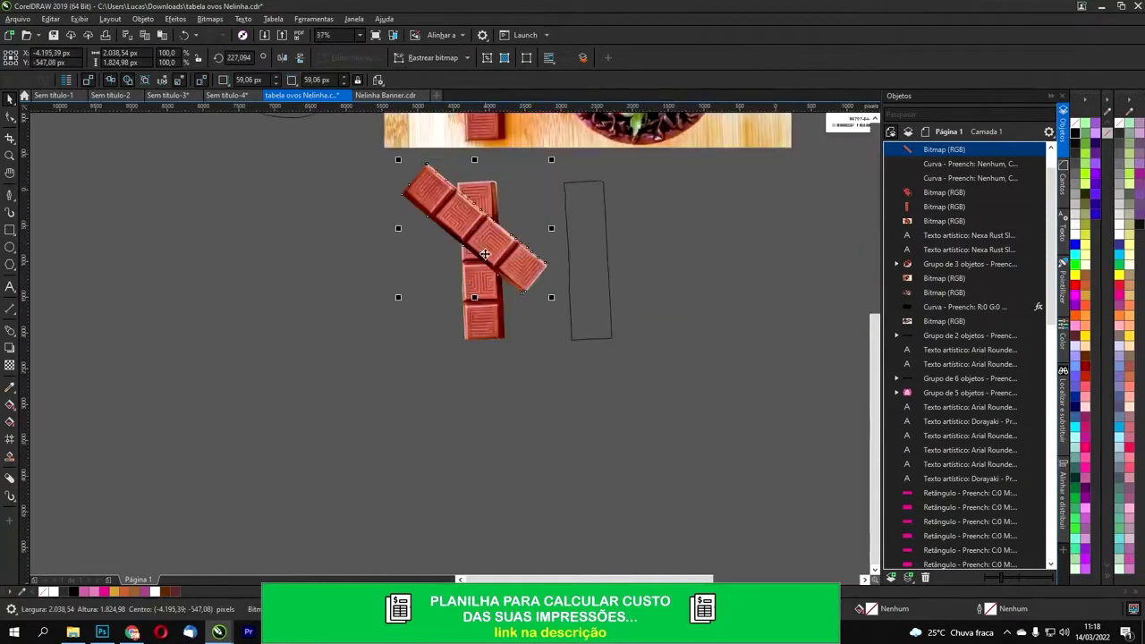
pyautogui.doubleClick(486, 199)
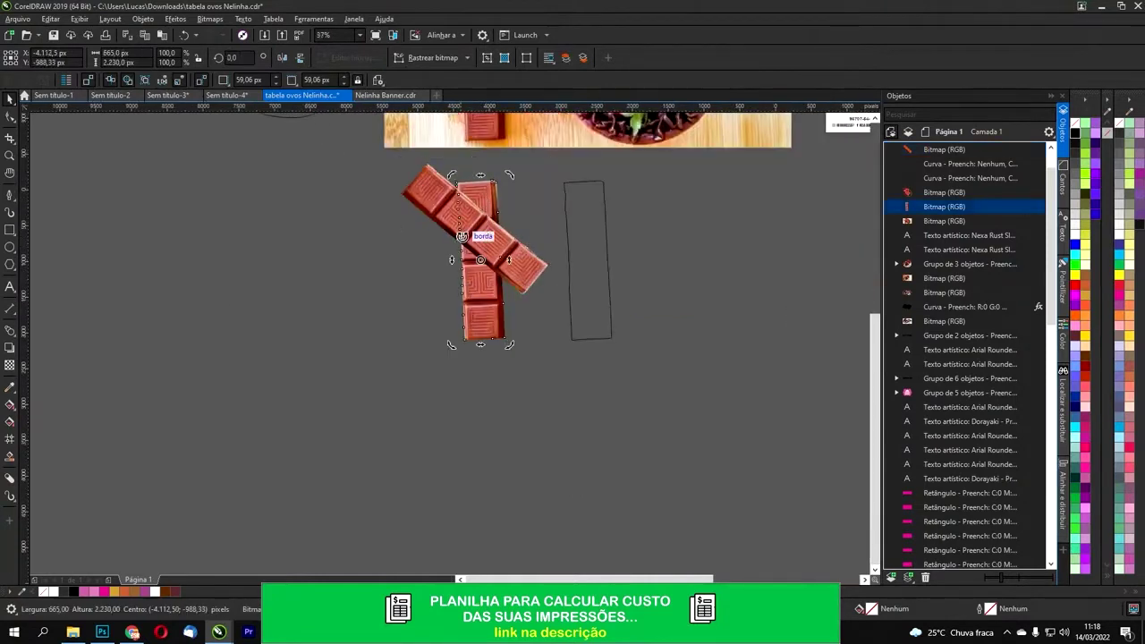
pyautogui.click(447, 192)
pyautogui.hotkey('ctrl', 'pagedown')
pyautogui.hotkey('ctrl', 'pagedown')
pyautogui.hotkey('ctrl', 'pagedown')
pyautogui.hotkey('ctrl', 'pagedown')
pyautogui.hotkey('ctrl', 'pagedown')
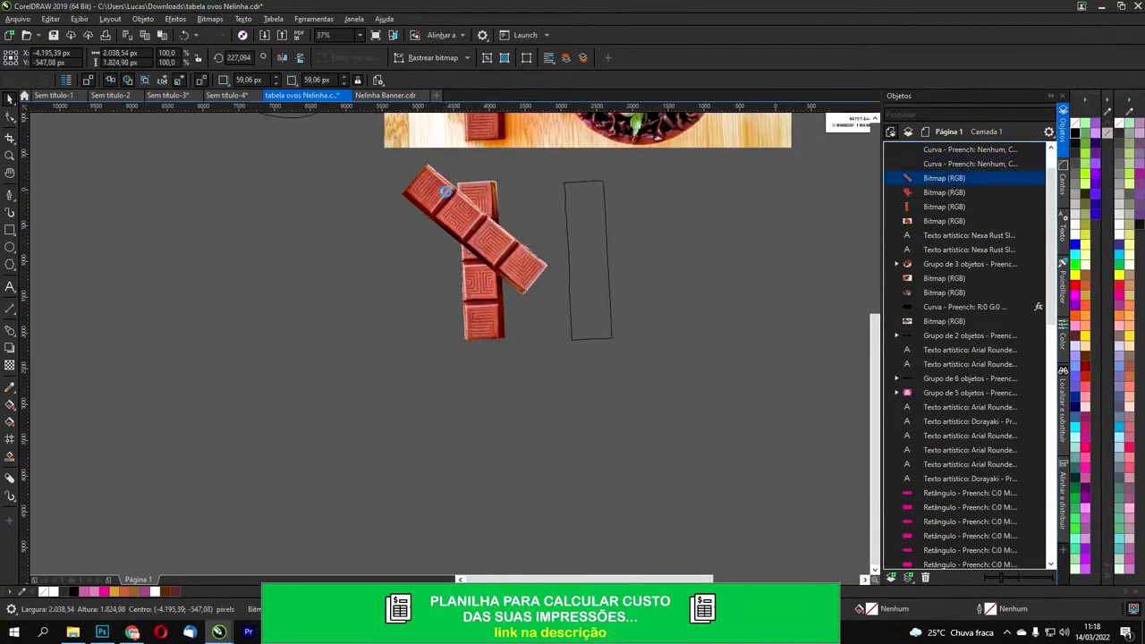
# Step: Fill the loose bar outline with black and place it slightly offset behind the upright bar as a shadow
pyautogui.click(566, 197)
pyautogui.click(582, 185)
pyautogui.scroll(2, 581, 199)
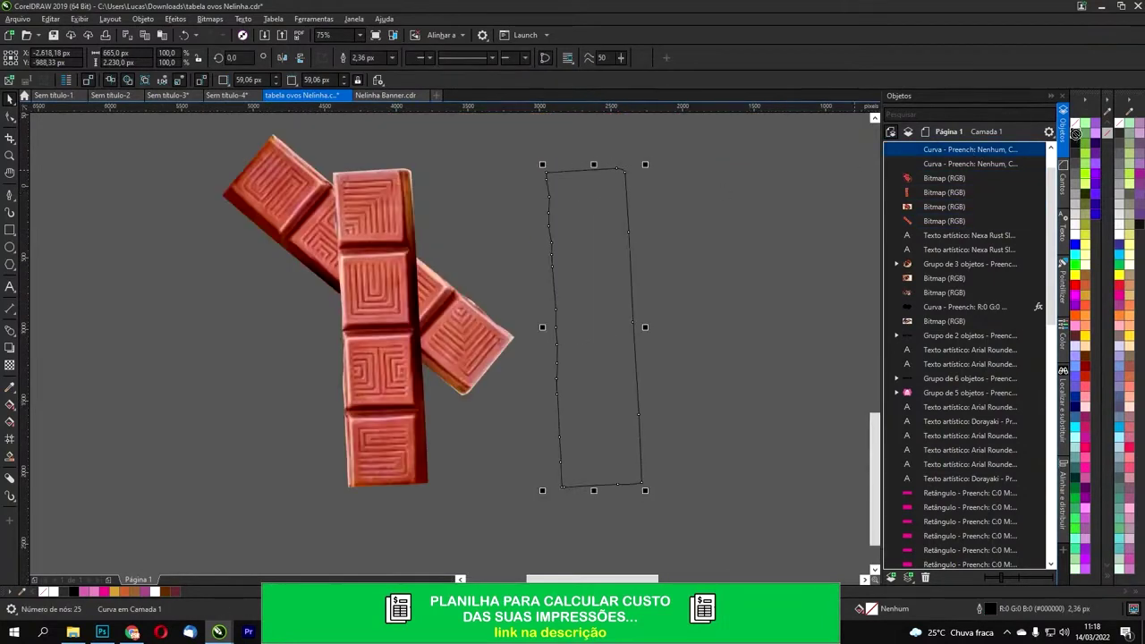
pyautogui.click(1076, 134)
pyautogui.moveTo(585, 218); pyautogui.dragTo(374, 225)
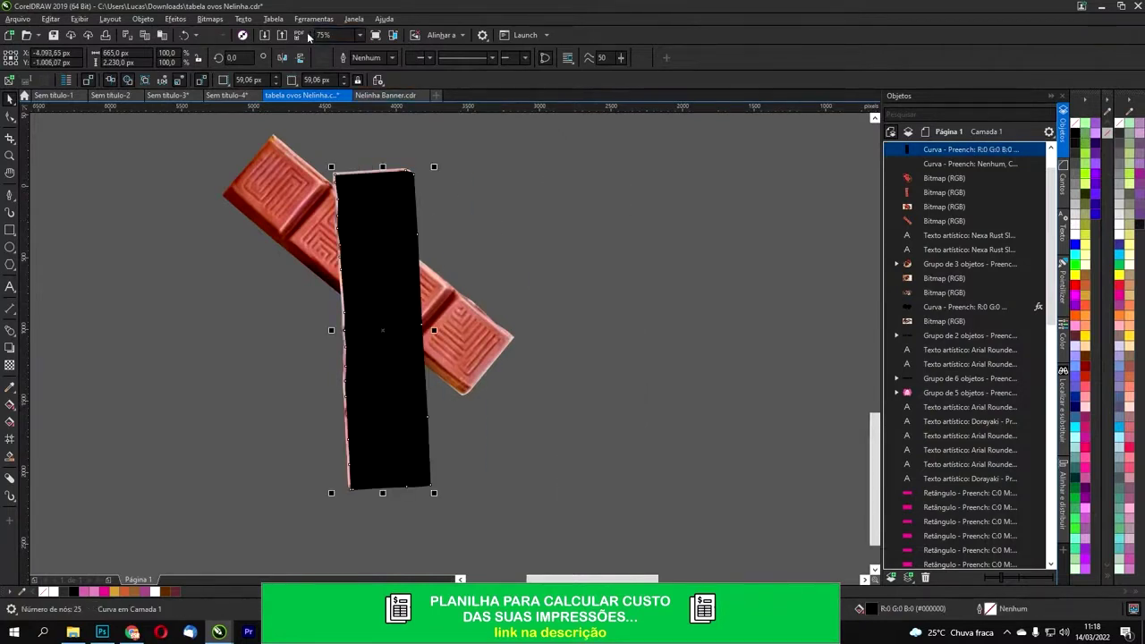
pyautogui.hotkey('ctrl', 'pagedown')
pyautogui.hotkey('ctrl', 'pagedown')
pyautogui.hotkey('ctrl', 'pagedown')
pyautogui.hotkey('ctrl', 'pagedown')
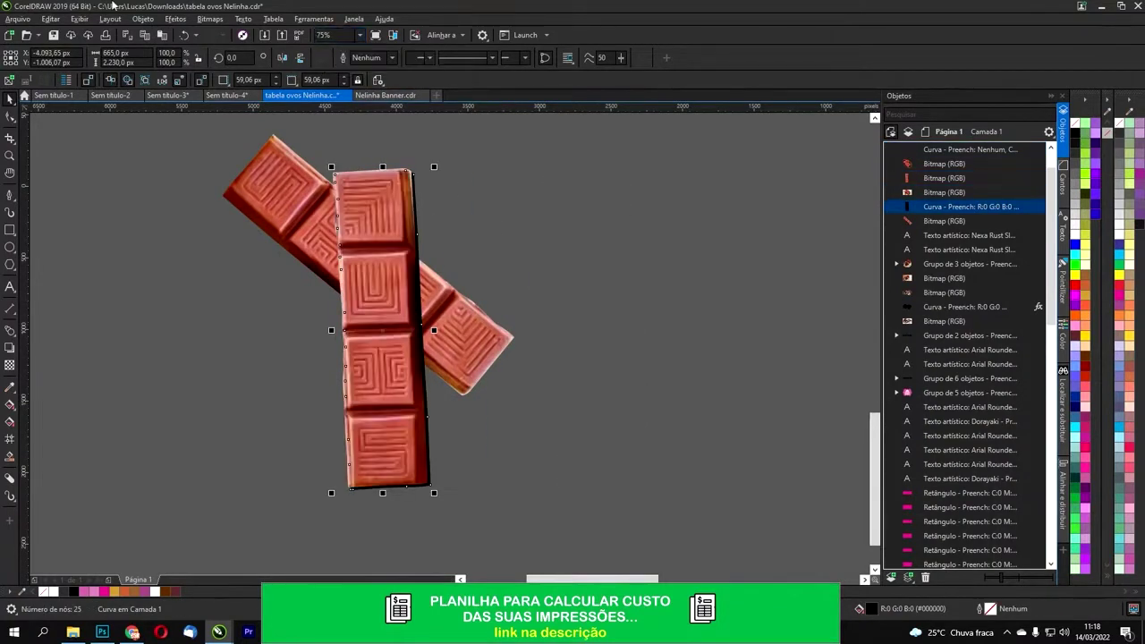
# Step: Apply a Gaussian blur with a 4.2-pixel radius to the black shadow shape
pyautogui.click(211, 19)
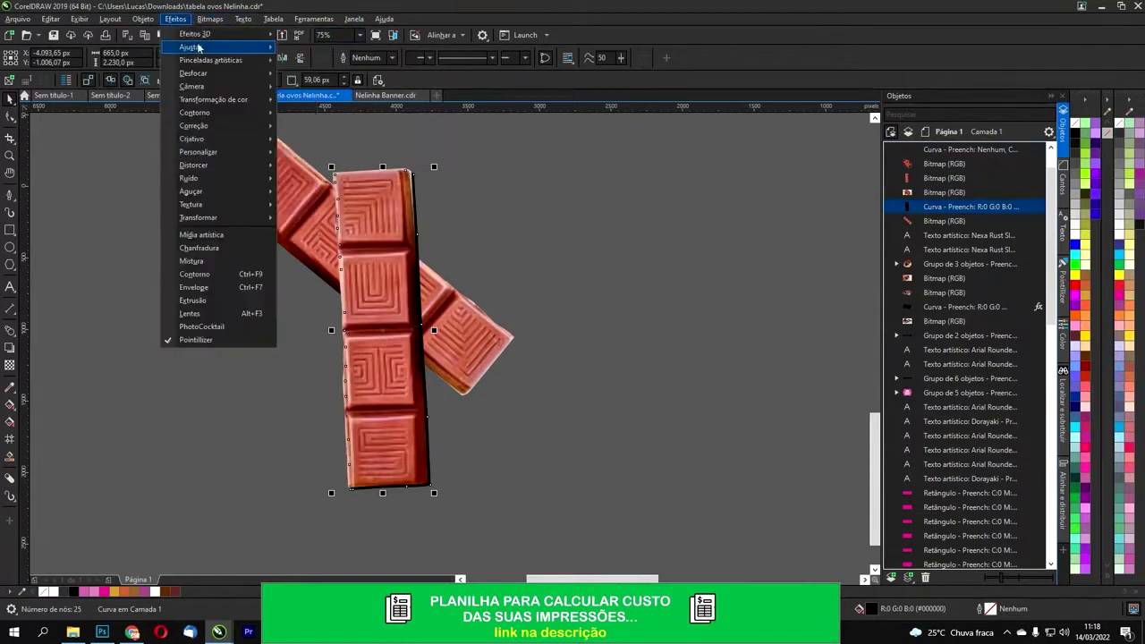
pyautogui.moveTo(228, 72)
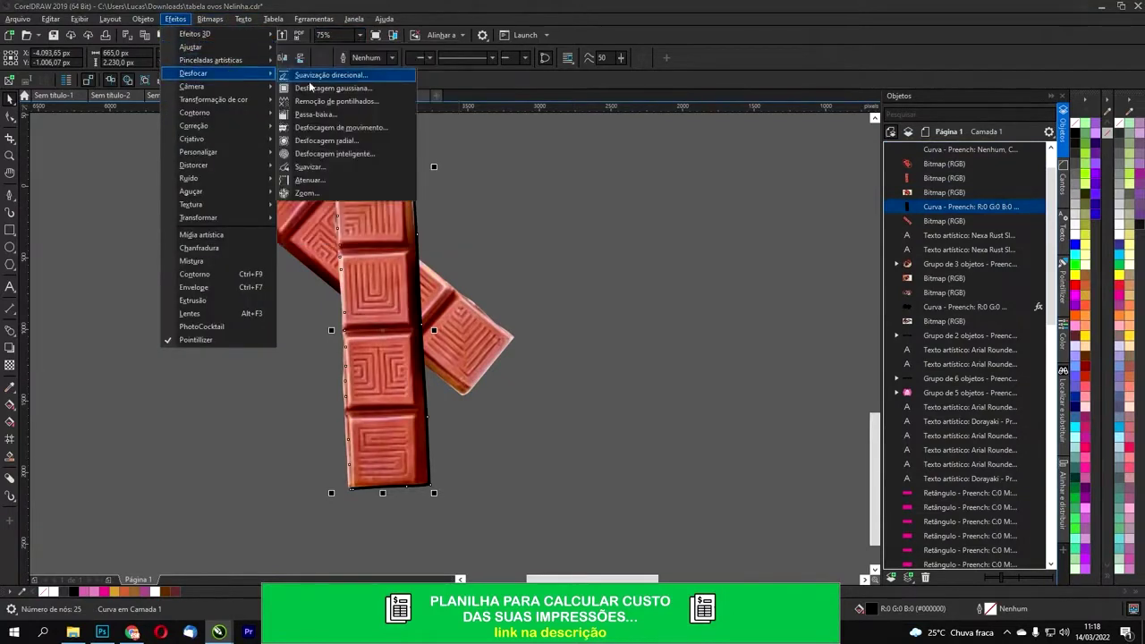
pyautogui.click(331, 89)
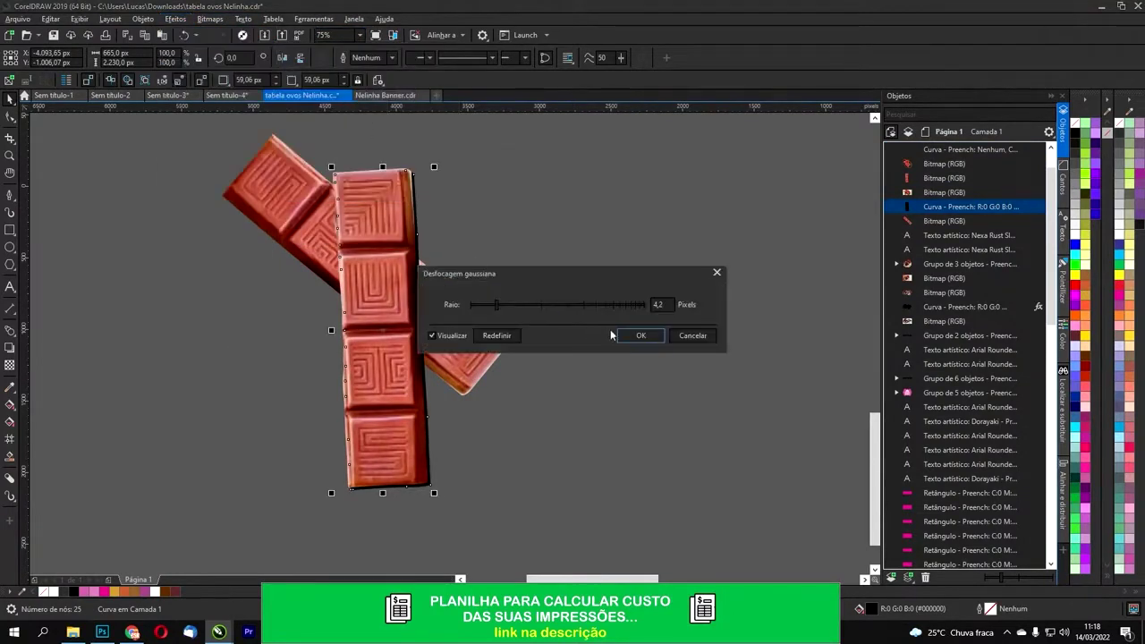
pyautogui.click(641, 335)
# Step: Duplicate the blurred shadow, rotate the copy to about 45.17° and place it over the diagonal chocolate bar
pyautogui.moveTo(420, 218); pyautogui.dragTo(526, 207)
pyautogui.rightClick(526, 206)
pyautogui.click(517, 205)
pyautogui.moveTo(541, 165); pyautogui.dragTo(414, 174)
pyautogui.moveTo(488, 330); pyautogui.dragTo(376, 269)
pyautogui.click(479, 338)
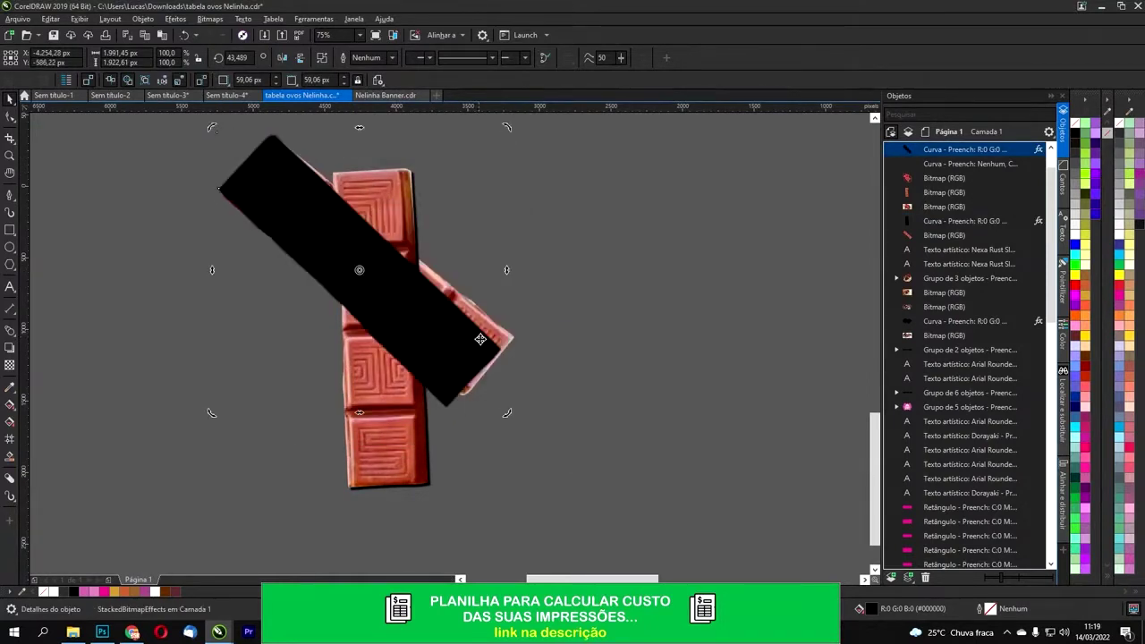
pyautogui.moveTo(506, 271); pyautogui.dragTo(540, 253)
pyautogui.click(450, 318)
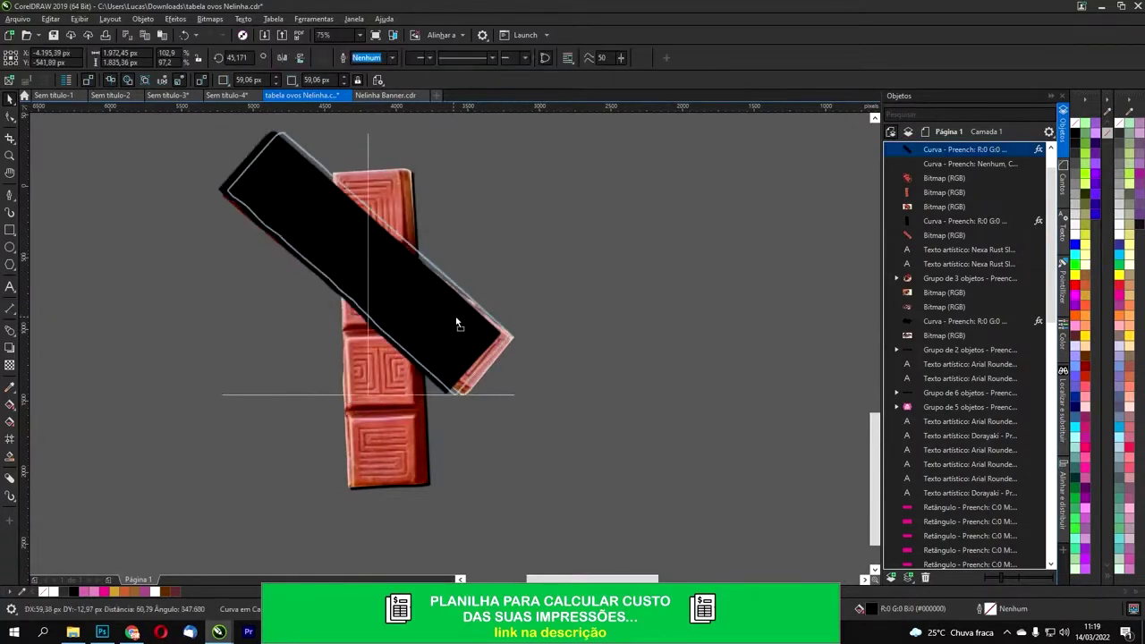
# Step: Send the rotated shadow copy behind the diagonal chocolate bar
pyautogui.hotkey('ctrl', 'pagedown')
pyautogui.hotkey('ctrl', 'pagedown')
pyautogui.hotkey('ctrl', 'pagedown')
pyautogui.hotkey('ctrl', 'pagedown')
pyautogui.hotkey('ctrl', 'pagedown')
pyautogui.hotkey('ctrl', 'pagedown')
pyautogui.hotkey('ctrl', 'pagedown')
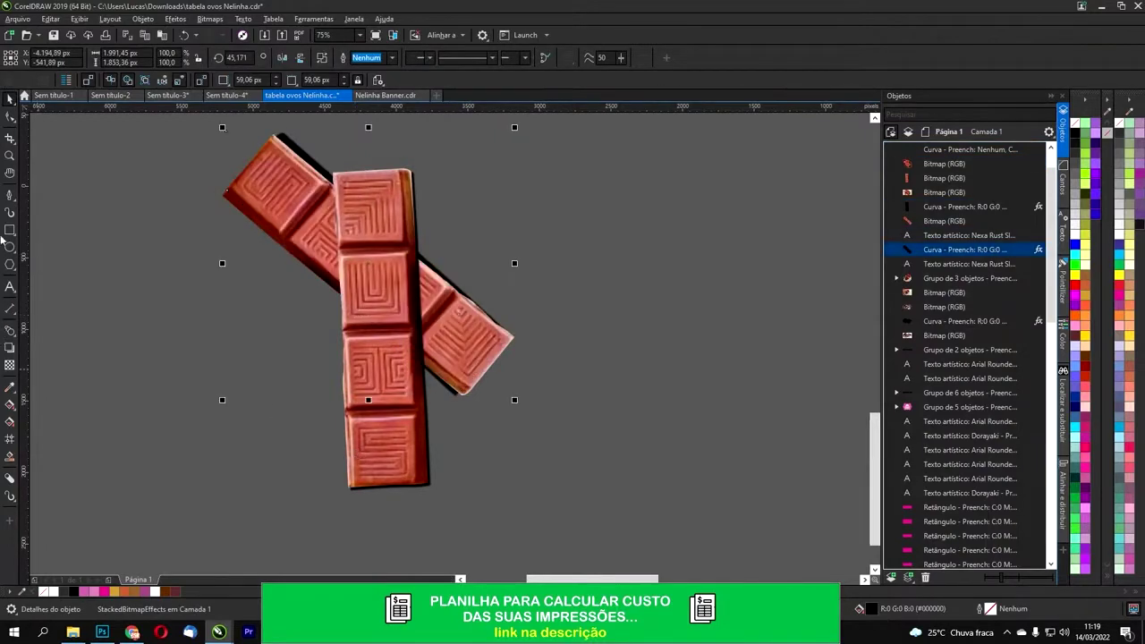
# Step: Reshape the diagonal shadow by moving its nodes outward around the bar's lower-right end and inward along its lower edge
pyautogui.click(8, 117)
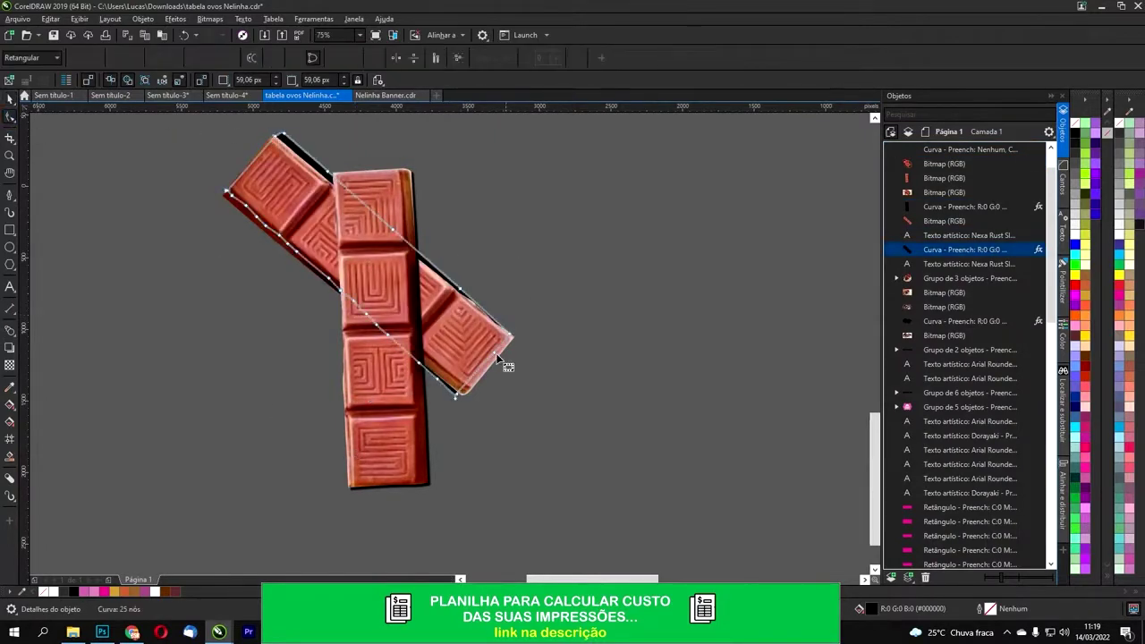
pyautogui.scroll(3, 458, 396)
pyautogui.moveTo(493, 428); pyautogui.dragTo(501, 426)
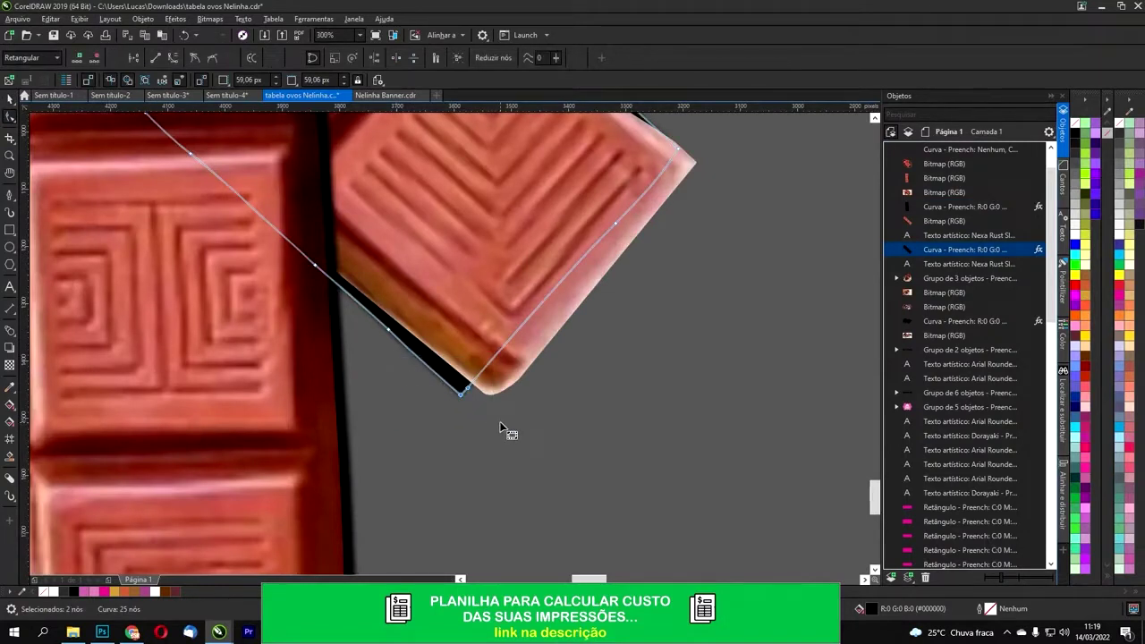
pyautogui.moveTo(465, 388); pyautogui.dragTo(502, 377)
pyautogui.moveTo(315, 265); pyautogui.dragTo(338, 245)
pyautogui.scroll(5, 658, 232)
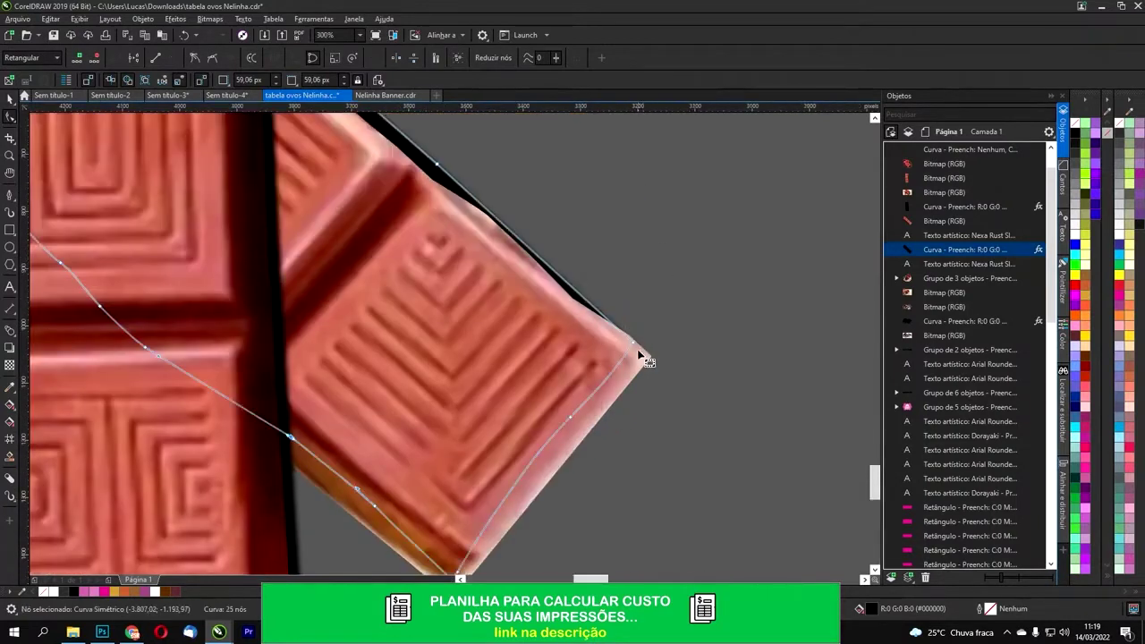
pyautogui.moveTo(633, 344); pyautogui.dragTo(658, 349)
pyautogui.scroll(-5, 627, 340)
pyautogui.scroll(2, 467, 223)
pyautogui.press('Escape')
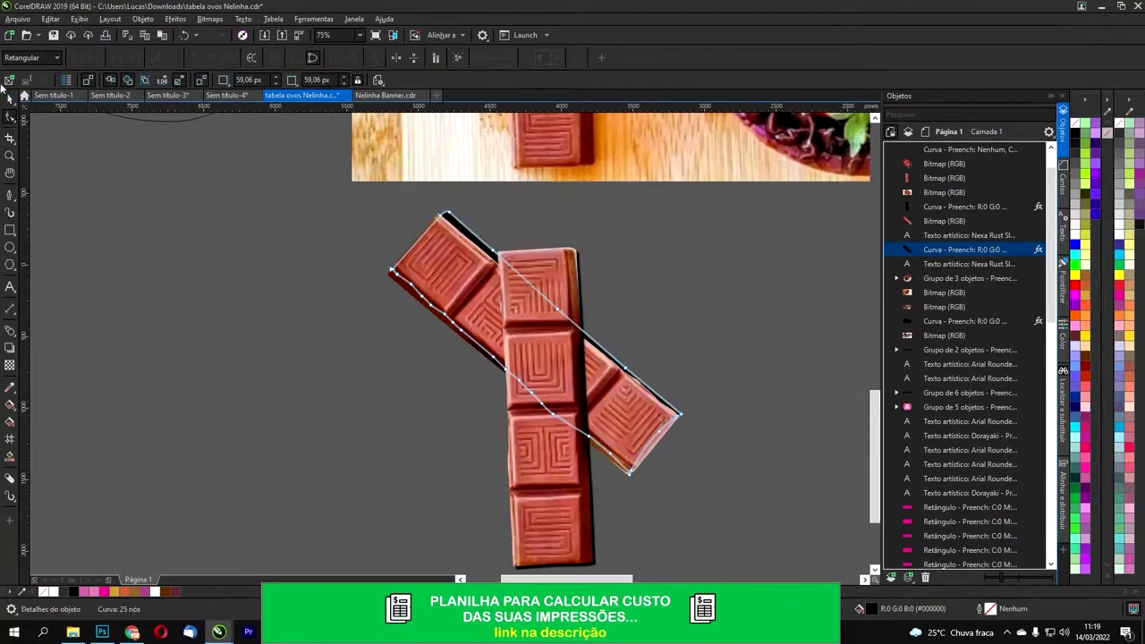
pyautogui.click(9, 101)
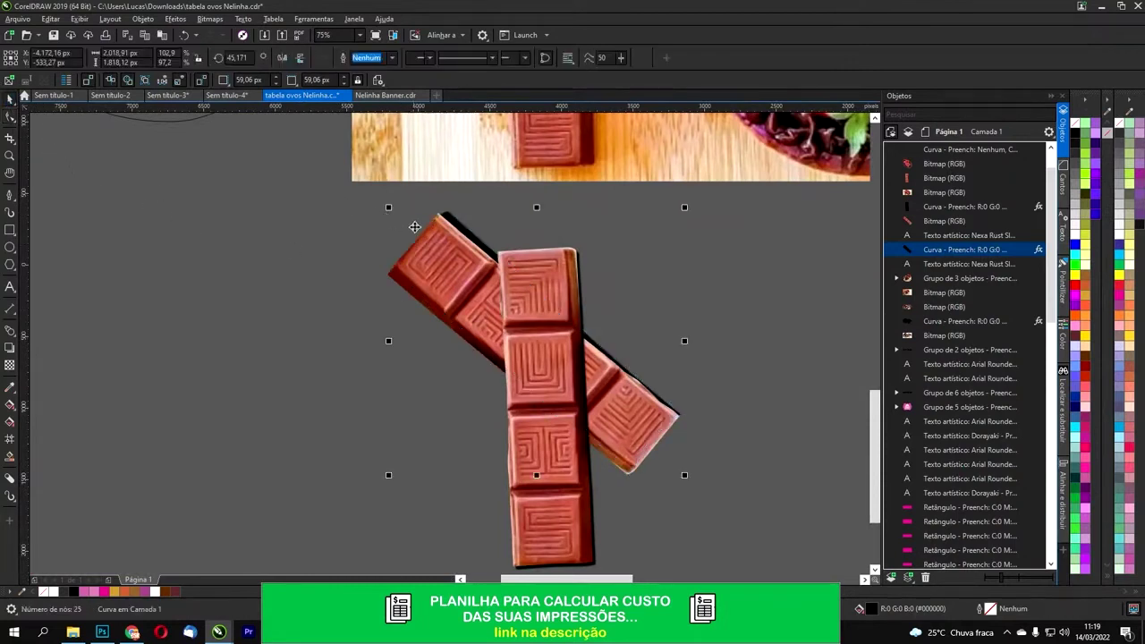
# Step: Group the two crossed chocolate bars together with their blurred shadows
pyautogui.click(452, 215)
pyautogui.moveTo(332, 200); pyautogui.dragTo(712, 541)
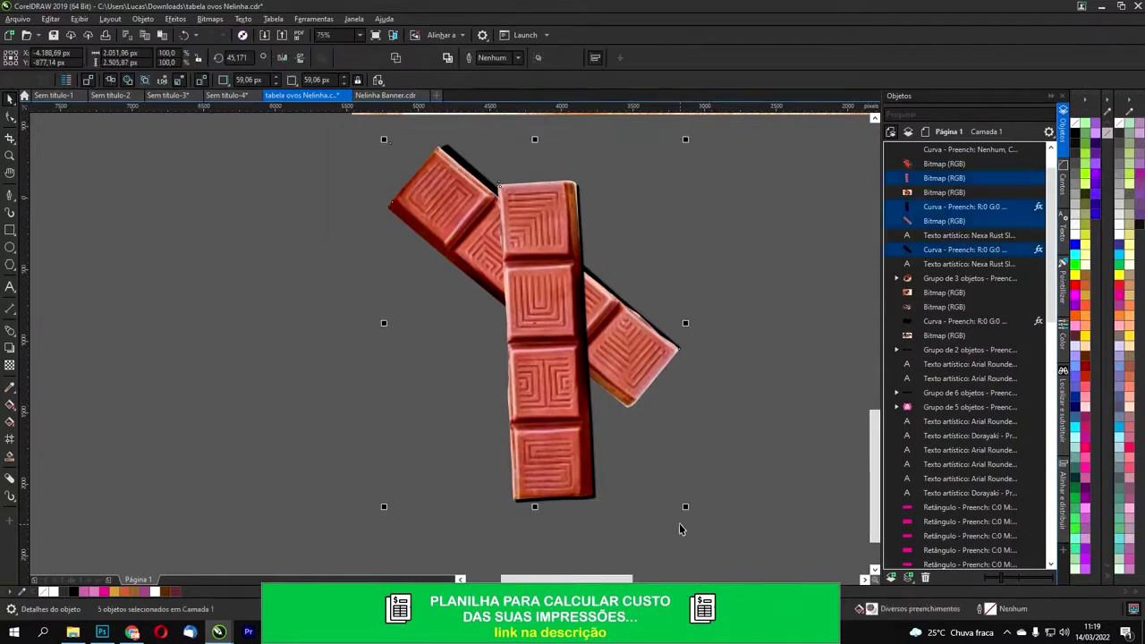
pyautogui.hotkey('ctrl', 'g')
# Step: Move the chocolate bar group from below the source photo to the price table, overlapping the page's left edge
pyautogui.scroll(-1, 558, 363)
pyautogui.scroll(-1, 546, 363)
pyautogui.moveTo(552, 342); pyautogui.dragTo(501, 438)
pyautogui.moveTo(501, 440); pyautogui.dragTo(580, 250)
pyautogui.scroll(-1, 580, 255)
pyautogui.moveTo(583, 312); pyautogui.dragTo(566, 284)
pyautogui.scroll(-2, 446, 408)
pyautogui.scroll(1, 571, 275)
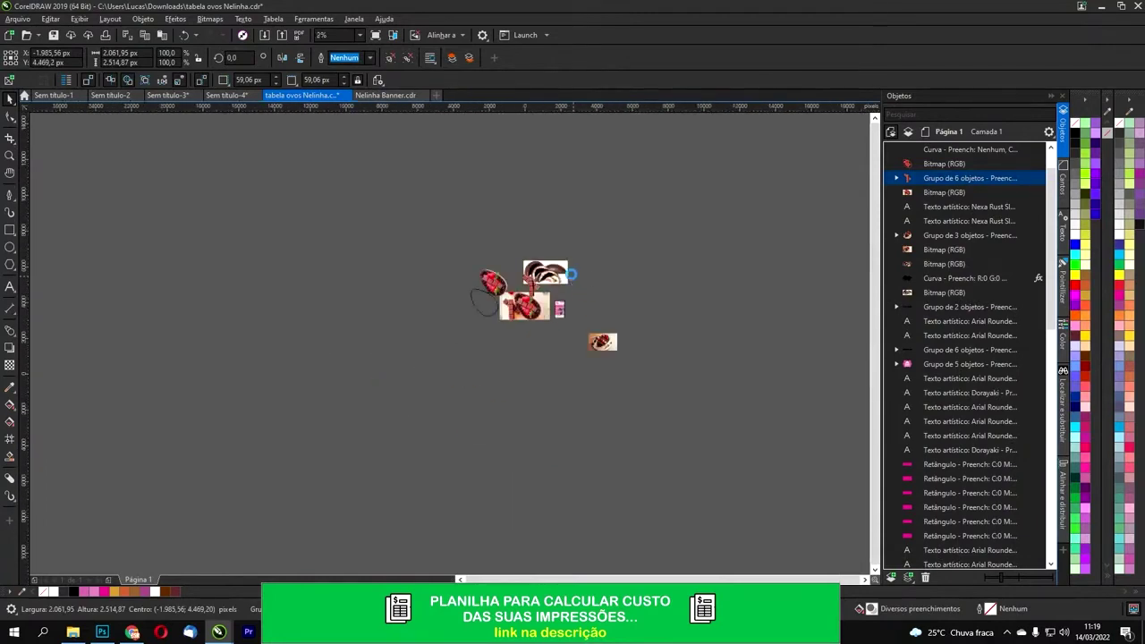
pyautogui.scroll(7, 571, 275)
pyautogui.scroll(-1, 658, 254)
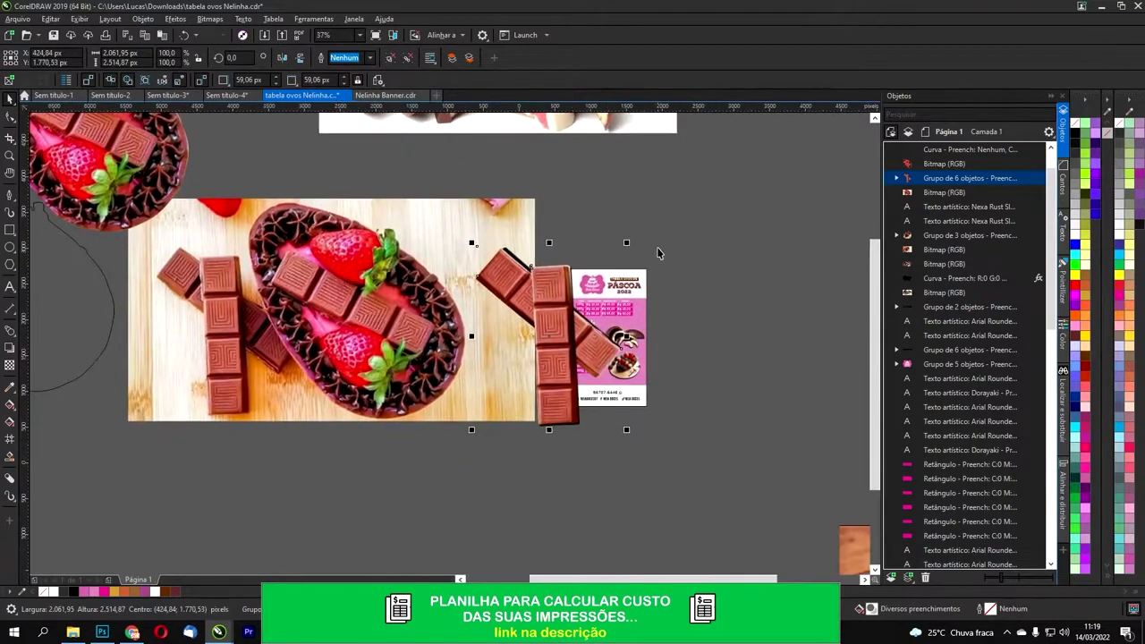
# Step: Scale the chocolate bar group down to about 291 × 355 px and place it in the page's lower-left area below the spoon egg prices
pyautogui.moveTo(627, 243); pyautogui.dragTo(575, 383)
pyautogui.scroll(5, 575, 383)
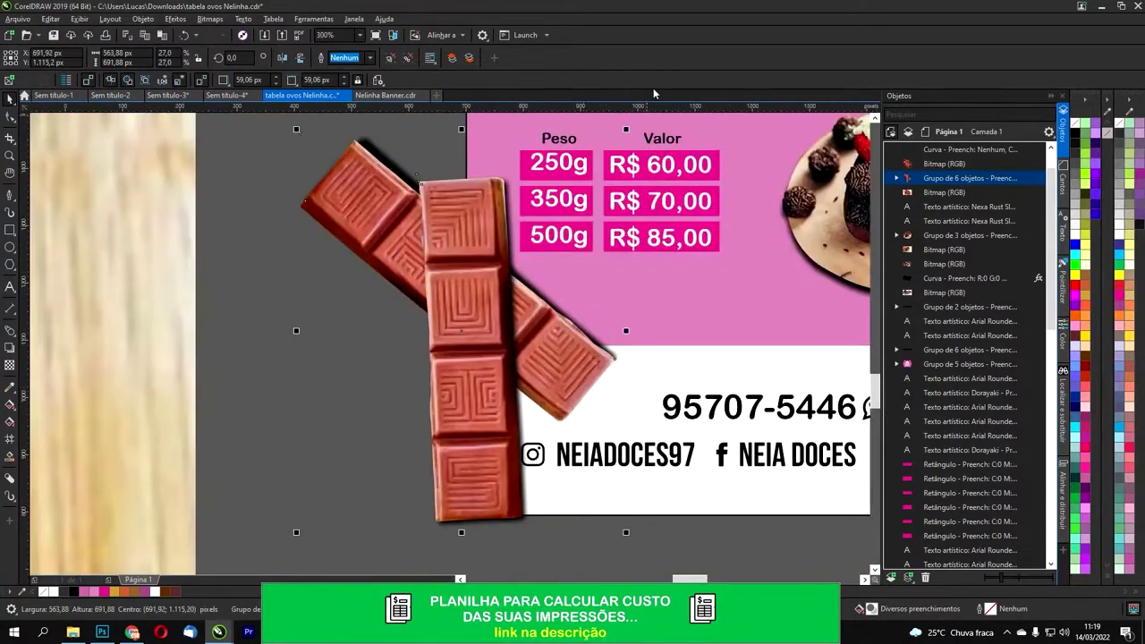
pyautogui.moveTo(626, 130); pyautogui.dragTo(458, 335)
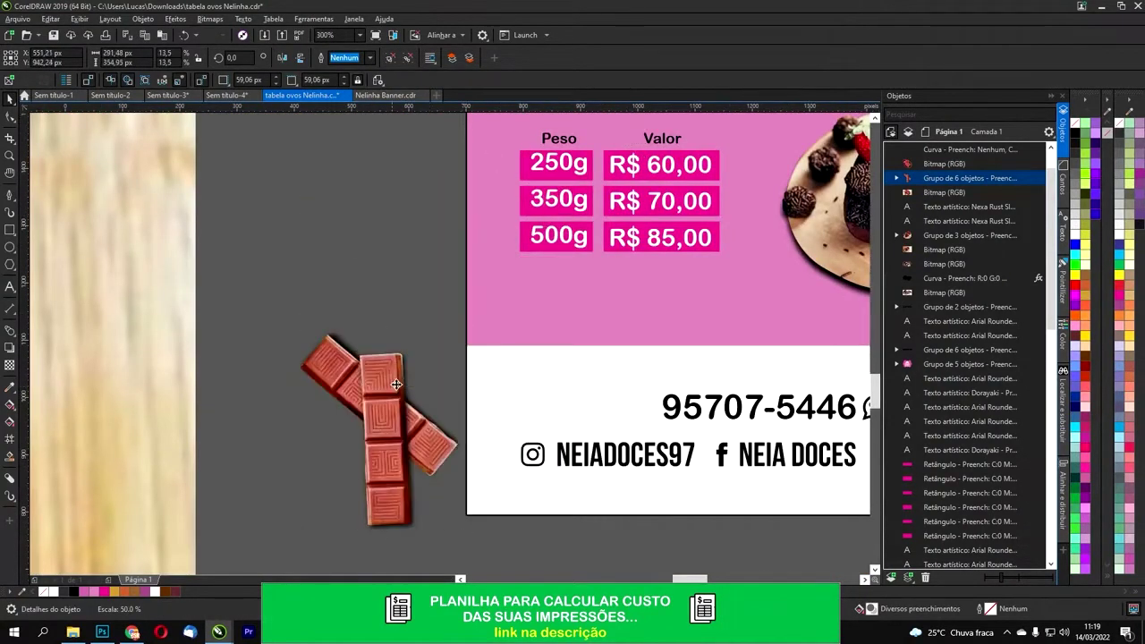
pyautogui.moveTo(399, 395); pyautogui.dragTo(550, 292)
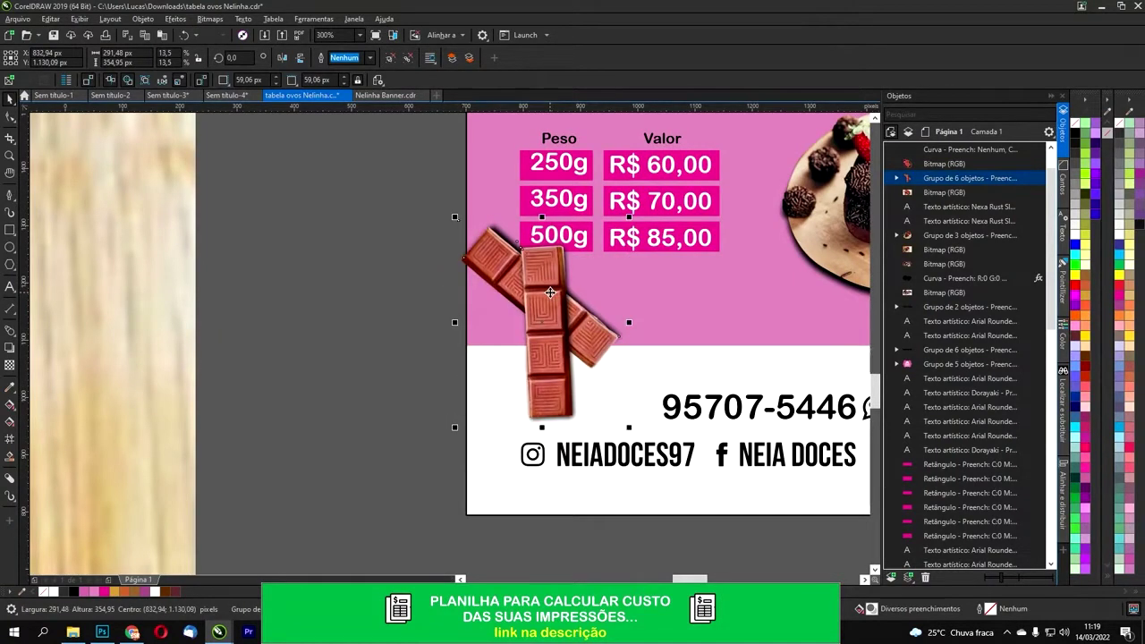
# Step: Send the chocolate bar group backward through the stacking order until it lies behind the 500g price row
pyautogui.hotkey('ctrl', 'pagedown')
pyautogui.hotkey('ctrl', 'pagedown')
pyautogui.hotkey('ctrl', 'pagedown')
pyautogui.hotkey('ctrl', 'pagedown')
pyautogui.hotkey('ctrl', 'pagedown')
pyautogui.hotkey('ctrl', 'pagedown')
pyautogui.hotkey('ctrl', 'pagedown')
pyautogui.hotkey('ctrl', 'pagedown')
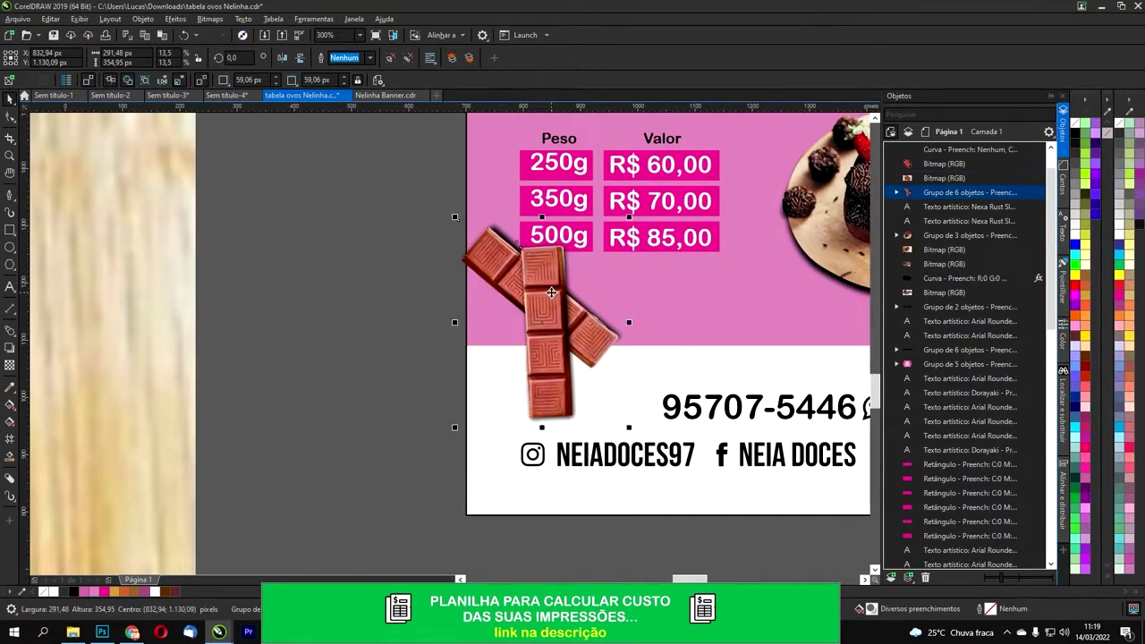
pyautogui.hotkey('ctrl', 'pagedown')
pyautogui.hotkey('ctrl', 'pagedown')
pyautogui.hotkey('ctrl', 'pagedown')
pyautogui.hotkey('ctrl', 'pagedown')
pyautogui.hotkey('ctrl', 'pagedown')
pyautogui.hotkey('ctrl', 'pagedown')
pyautogui.hotkey('ctrl', 'pagedown')
pyautogui.hotkey('ctrl', 'pagedown')
pyautogui.hotkey('ctrl', 'pagedown')
pyautogui.hotkey('ctrl', 'pagedown')
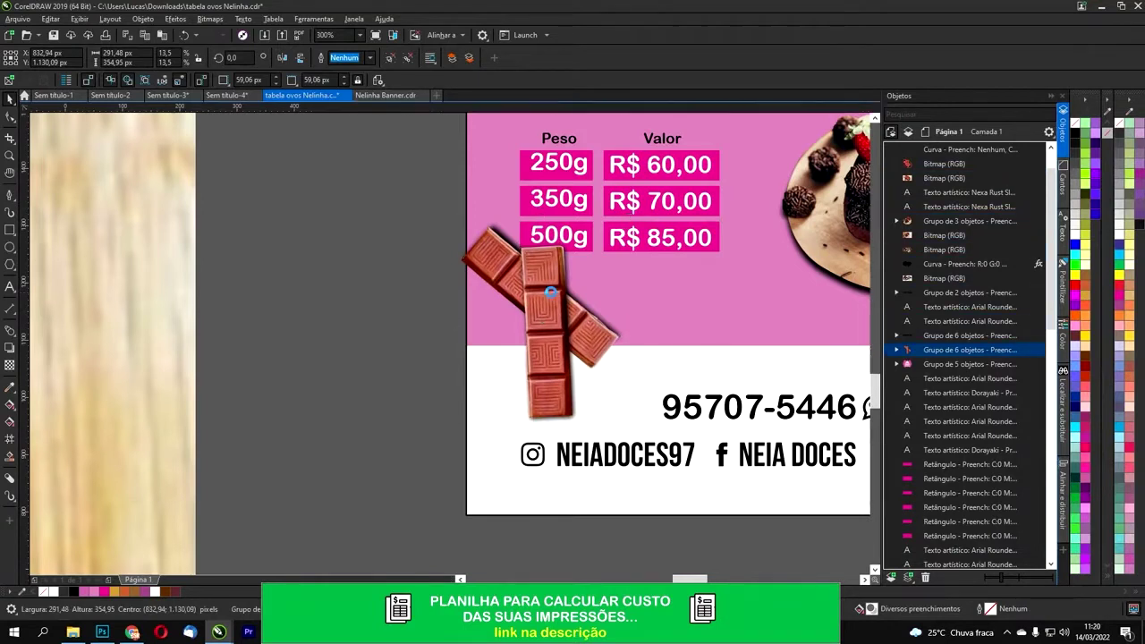
pyautogui.hotkey('ctrl', 'pagedown')
pyautogui.hotkey('ctrl', 'pagedown')
pyautogui.hotkey('ctrl', 'pagedown')
pyautogui.hotkey('ctrl', 'pagedown')
pyautogui.hotkey('ctrl', 'pagedown')
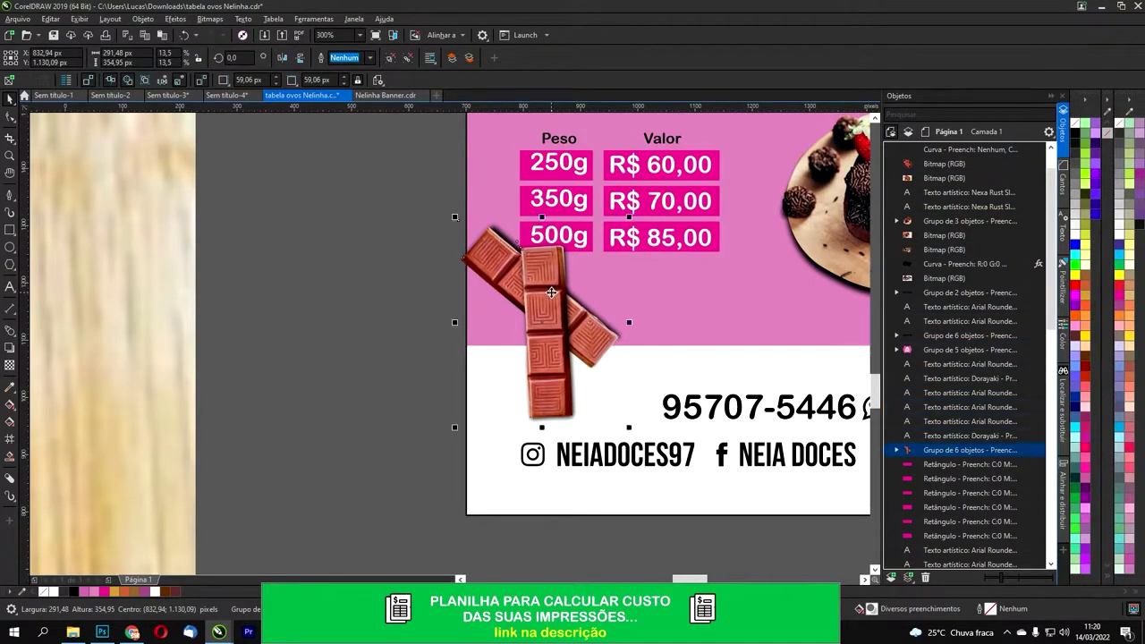
# Step: Shrink the chocolate bar group to about 232 × 282 px from its lower-left corner
pyautogui.scroll(-2, 552, 292)
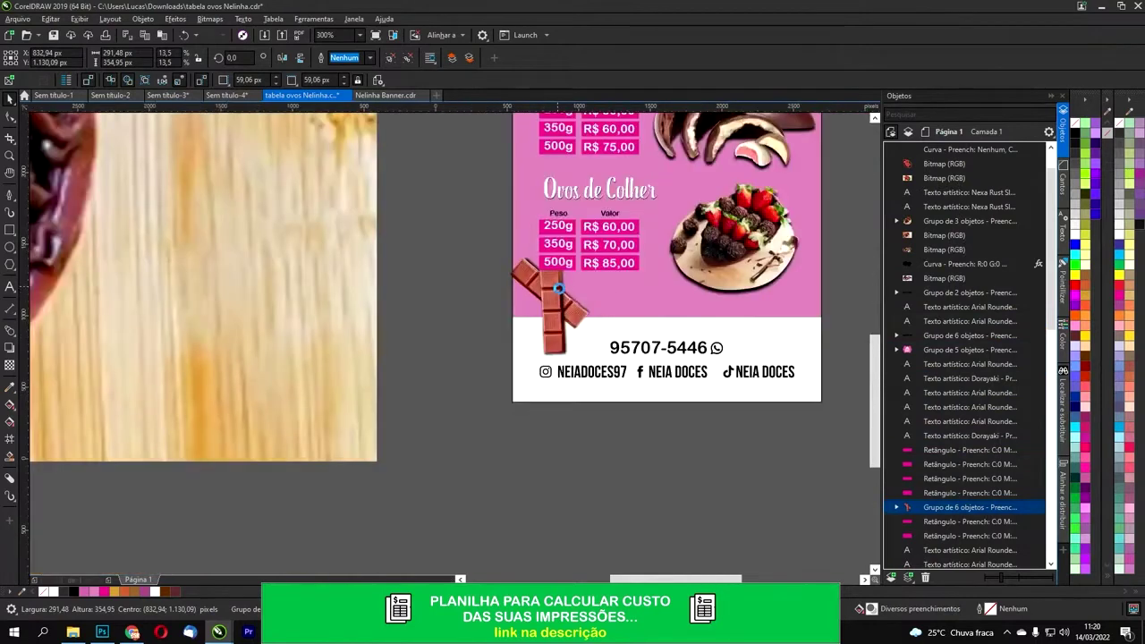
pyautogui.scroll(1, 557, 302)
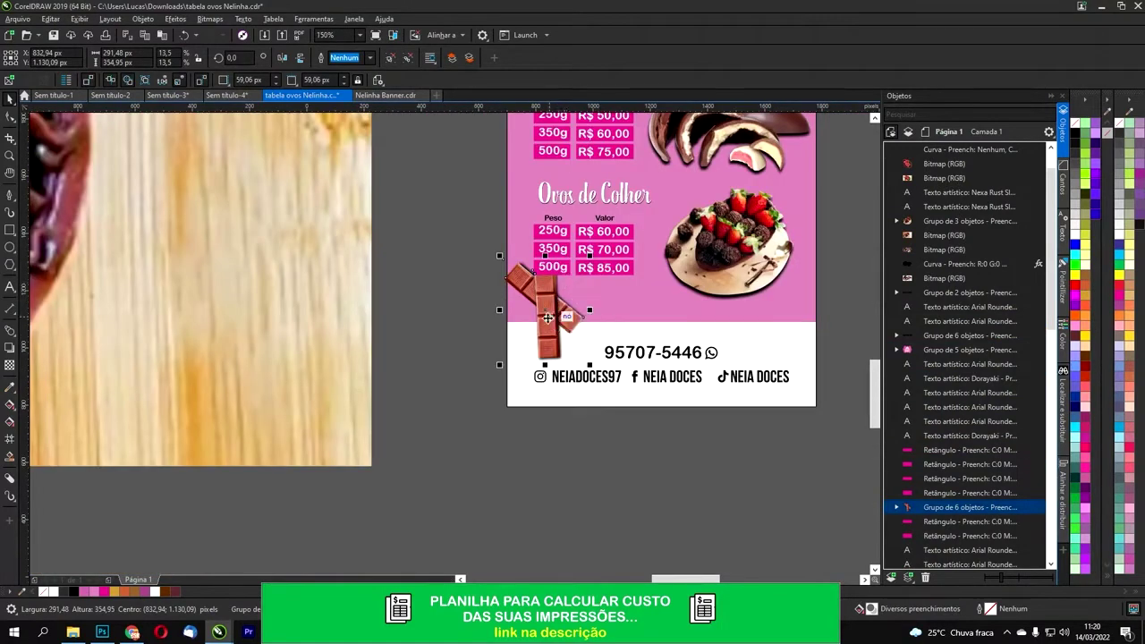
pyautogui.moveTo(499, 365); pyautogui.dragTo(518, 344)
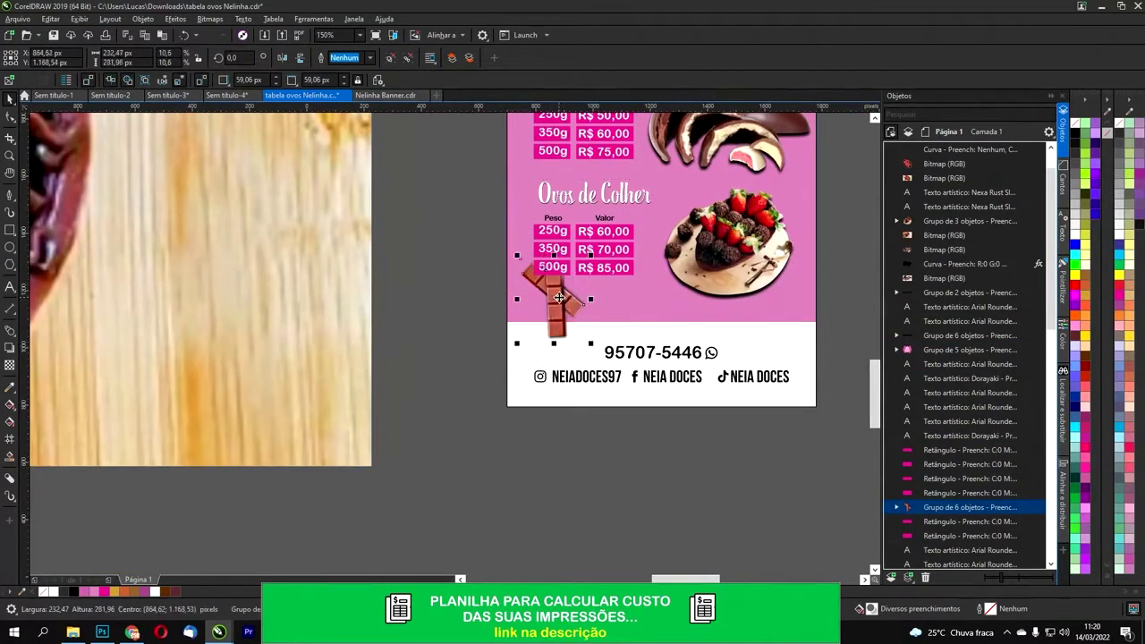
# Step: Rotate the chocolate bar group to about 260.8° and place it under the Ovos de Colher prices, across the pink area's lower edge
pyautogui.scroll(2, 556, 298)
pyautogui.moveTo(678, 145); pyautogui.dragTo(691, 473)
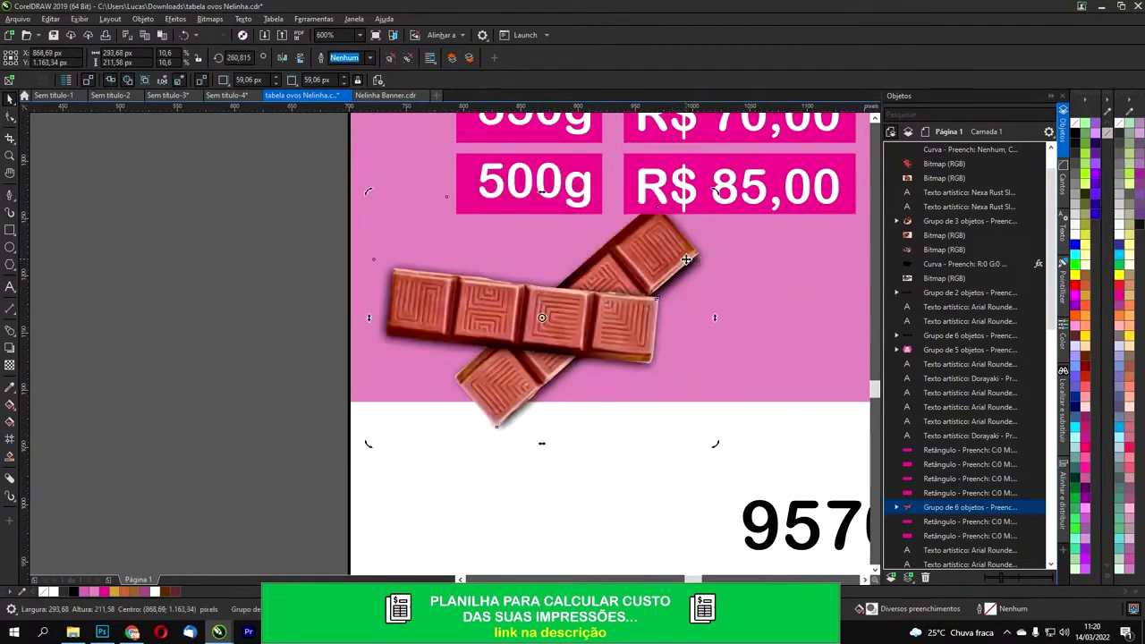
pyautogui.moveTo(622, 279); pyautogui.dragTo(602, 313)
pyautogui.click(294, 316)
pyautogui.scroll(-2, 294, 314)
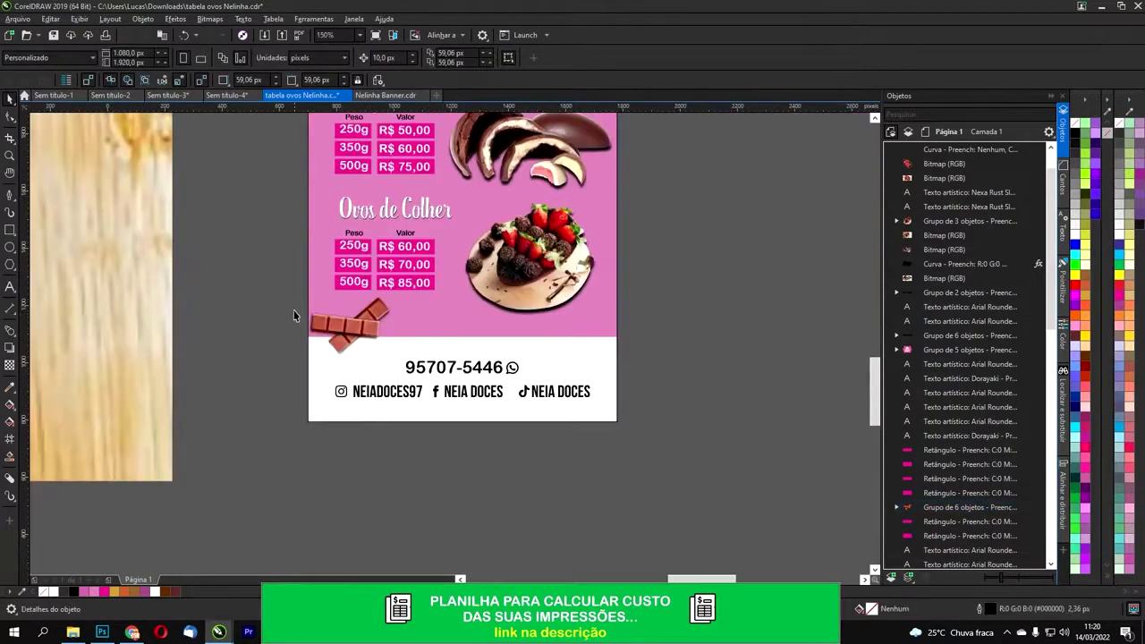
pyautogui.moveTo(244, 257); pyautogui.dragTo(283, 377)
pyautogui.scroll(-4, 326, 304)
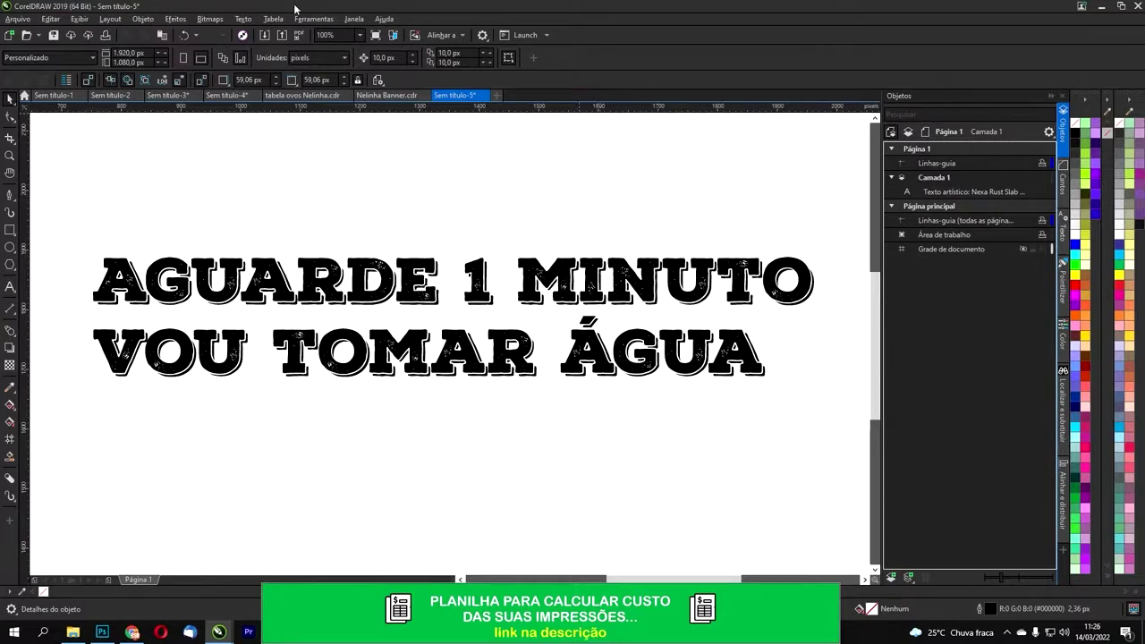
# Step: Close the untitled document with the "Aguarde 1 minuto" text without saving and return to tabela ovos Nelinha.cdr
pyautogui.click(483, 97)
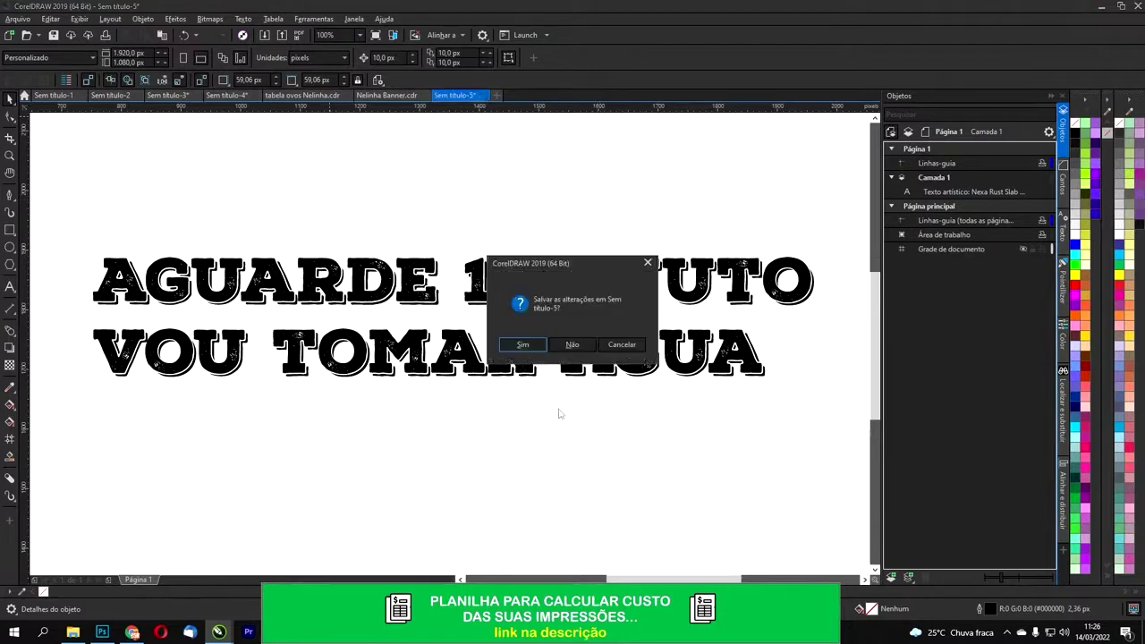
pyautogui.click(573, 345)
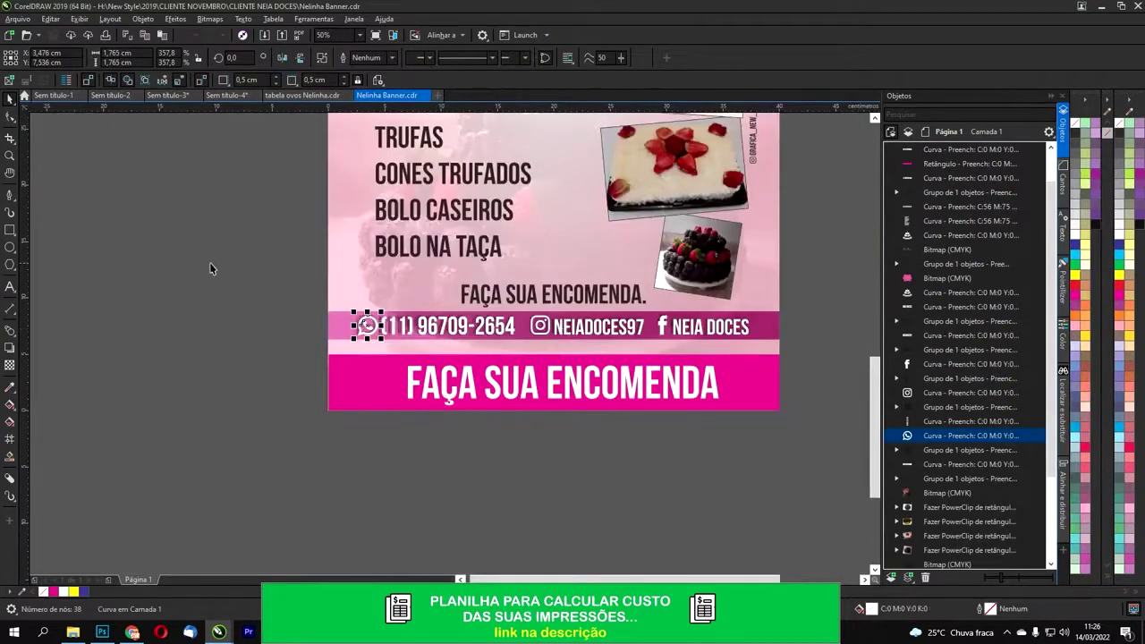
pyautogui.click(301, 95)
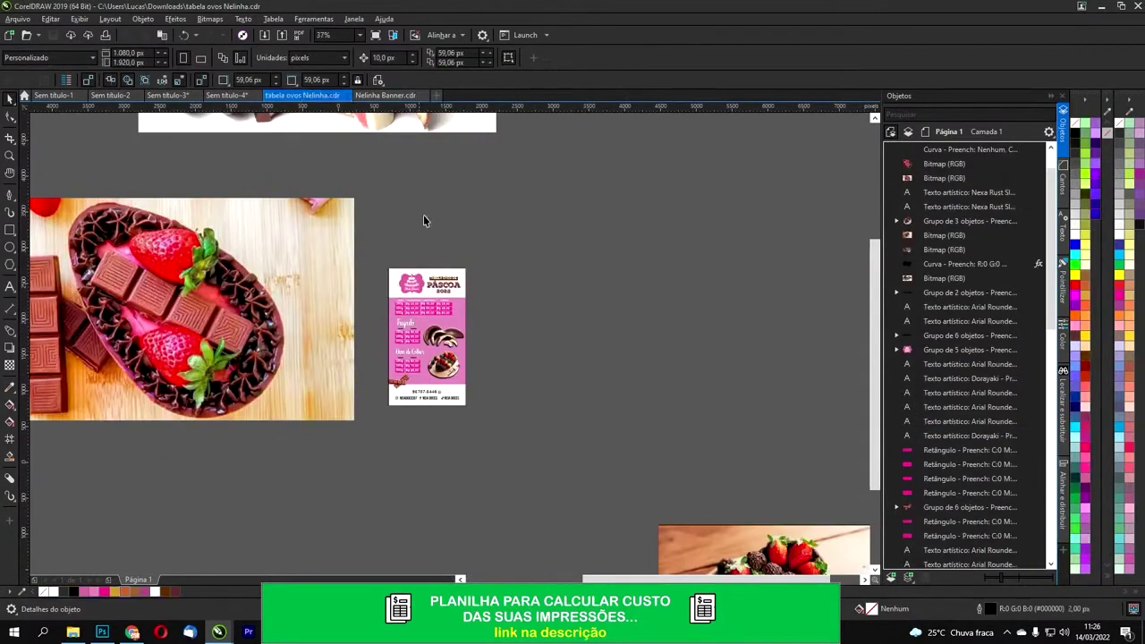
# Step: Fill the first price table's headings Peso, Ao leite / Croc, Meio Amargo and Branco with black
pyautogui.scroll(8, 507, 363)
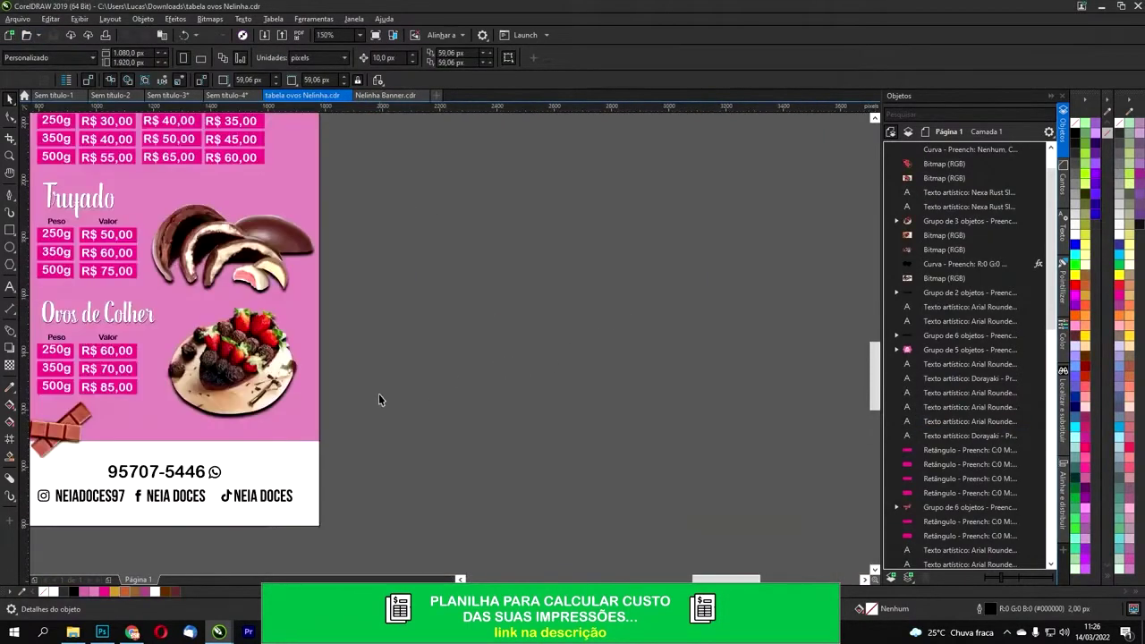
pyautogui.scroll(5, 422, 390)
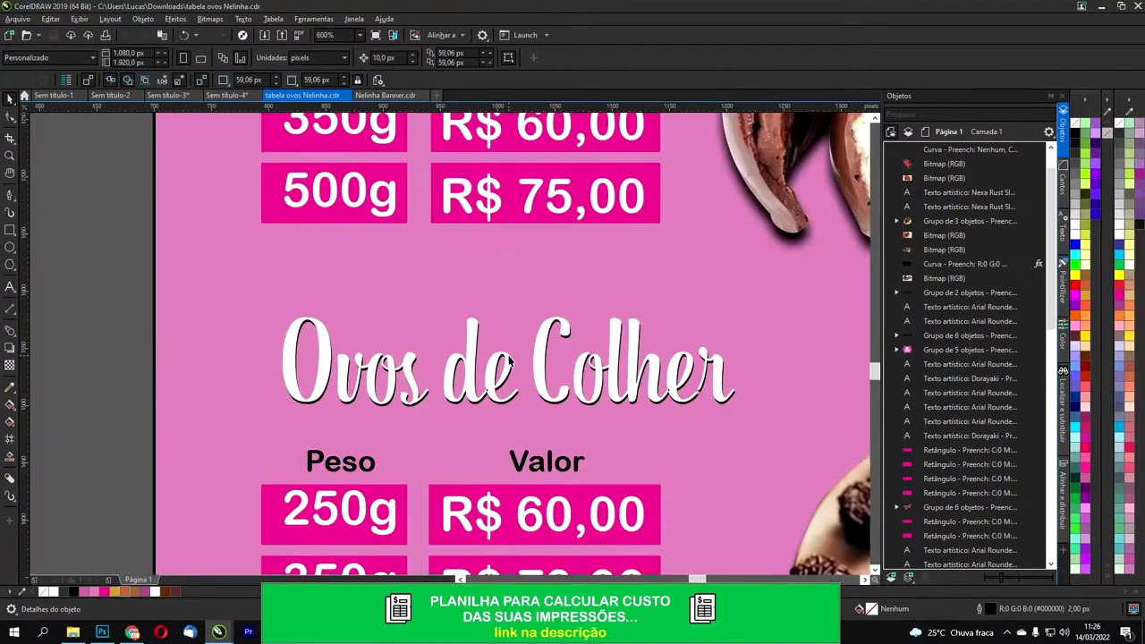
pyautogui.scroll(-5, 513, 361)
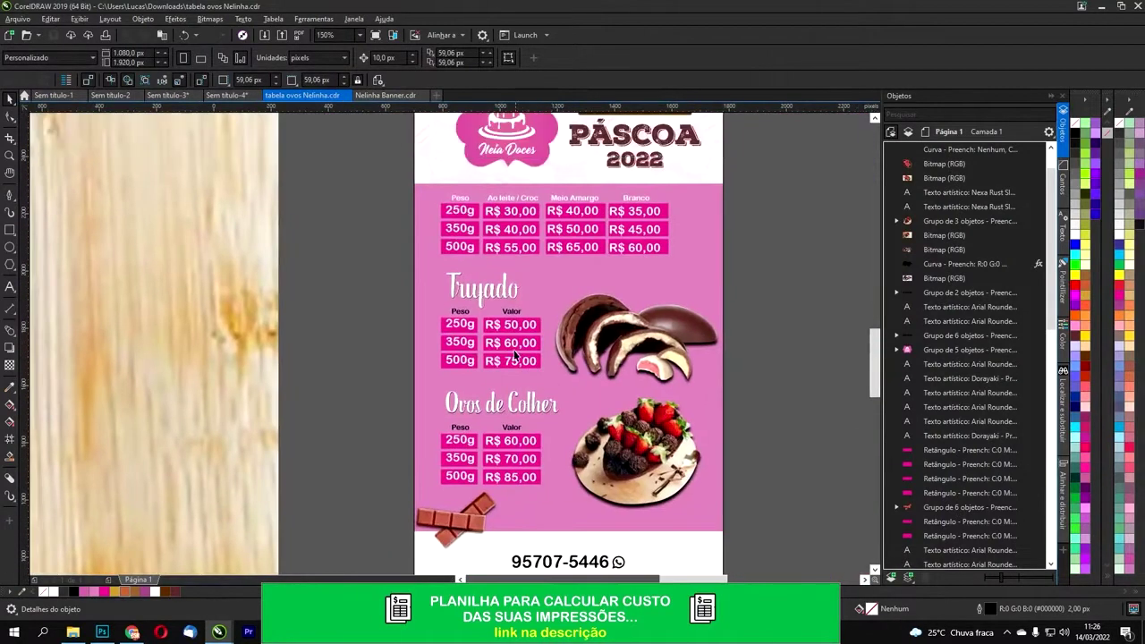
pyautogui.scroll(2, 471, 213)
pyautogui.click(421, 260)
pyautogui.keyDown('shift'); pyautogui.click(522, 264); pyautogui.keyUp('shift')
pyautogui.keyDown('shift'); pyautogui.click(617, 265); pyautogui.keyUp('shift')
pyautogui.keyDown('shift'); pyautogui.click(777, 270); pyautogui.keyUp('shift')
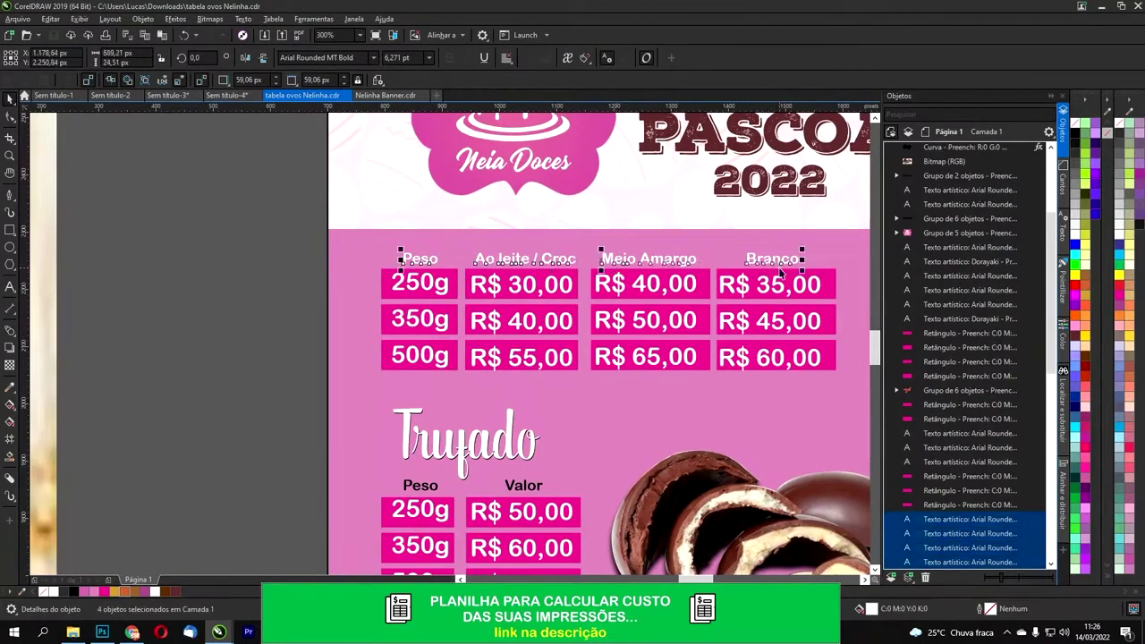
pyautogui.click(1075, 133)
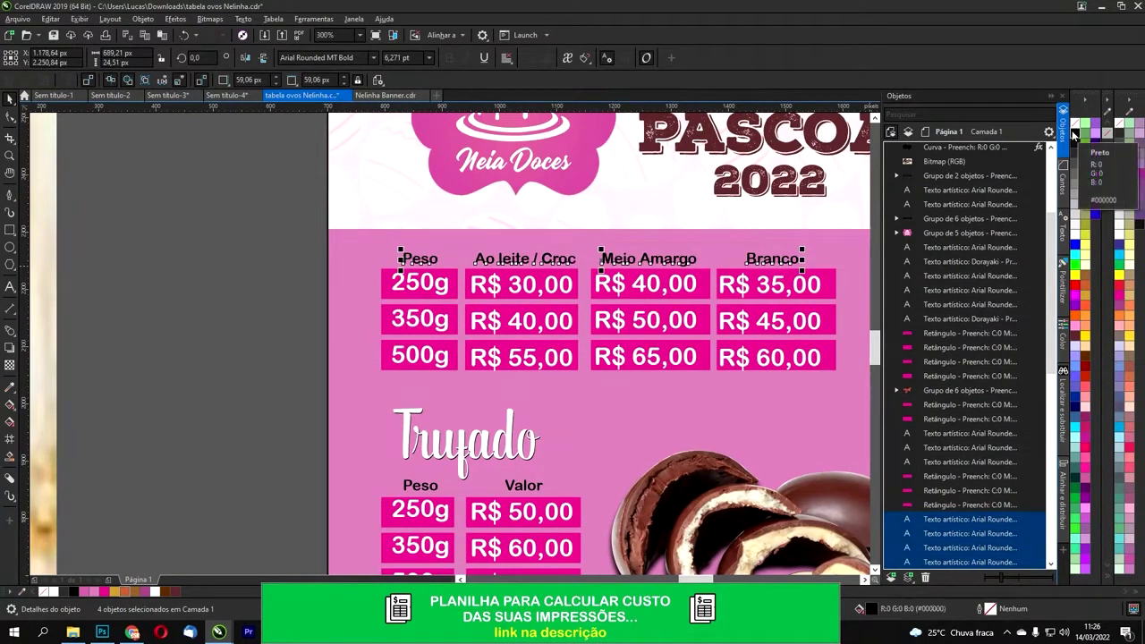
pyautogui.click(235, 266)
pyautogui.scroll(-2, 588, 259)
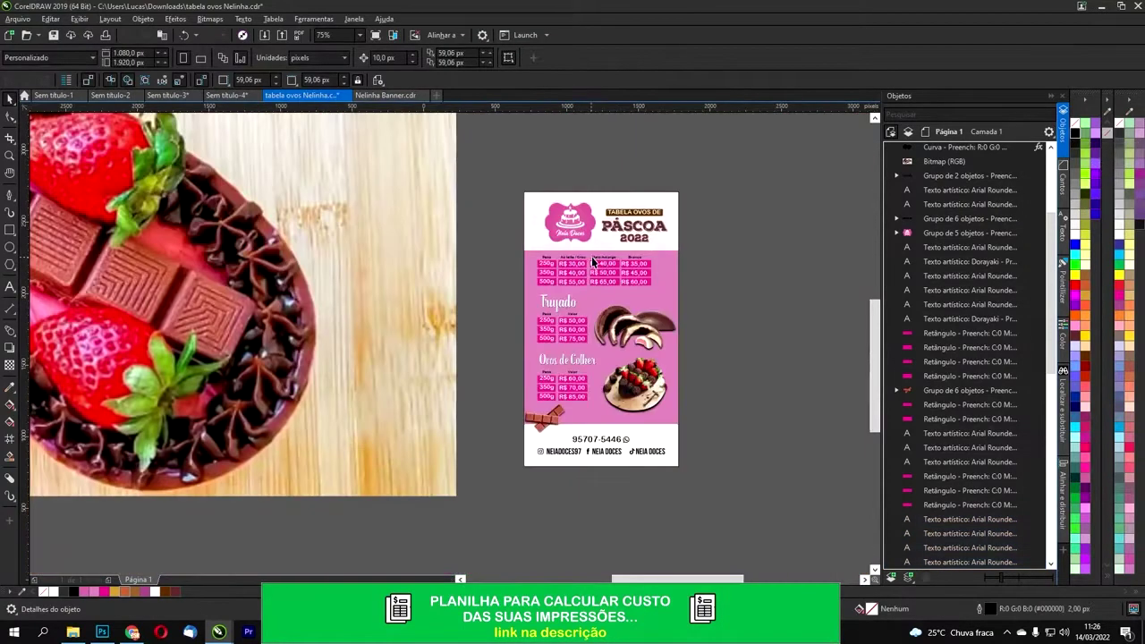
# Step: Compare the price table's contact phone number with the one in Nelinha Banner.cdr
pyautogui.moveTo(605, 258); pyautogui.dragTo(525, 176)
pyautogui.scroll(5, 519, 358)
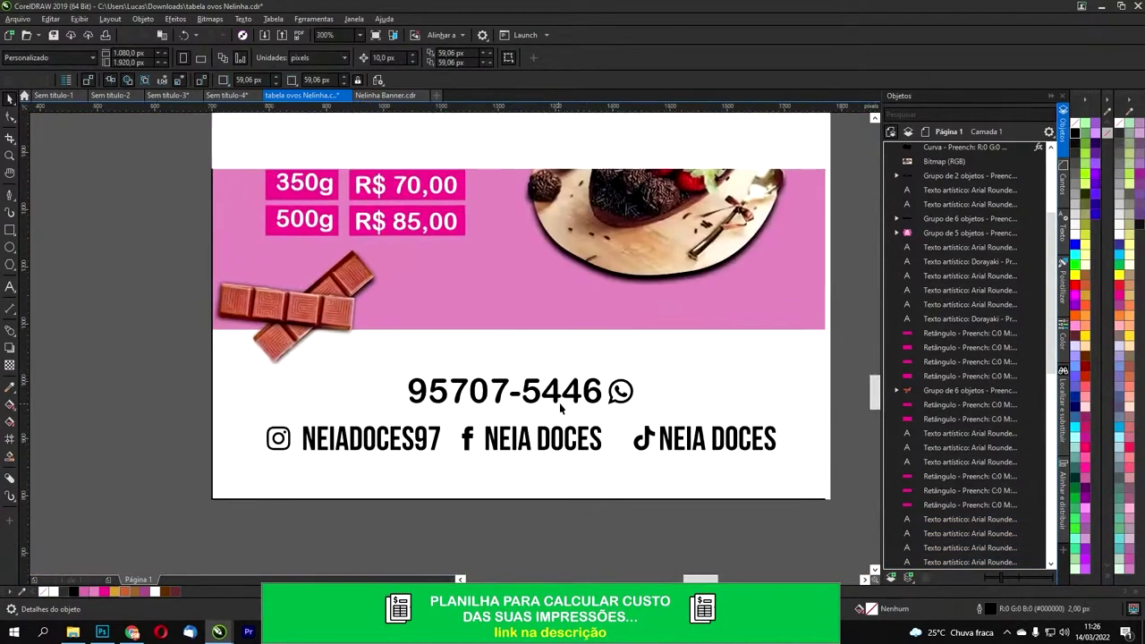
pyautogui.click(543, 391)
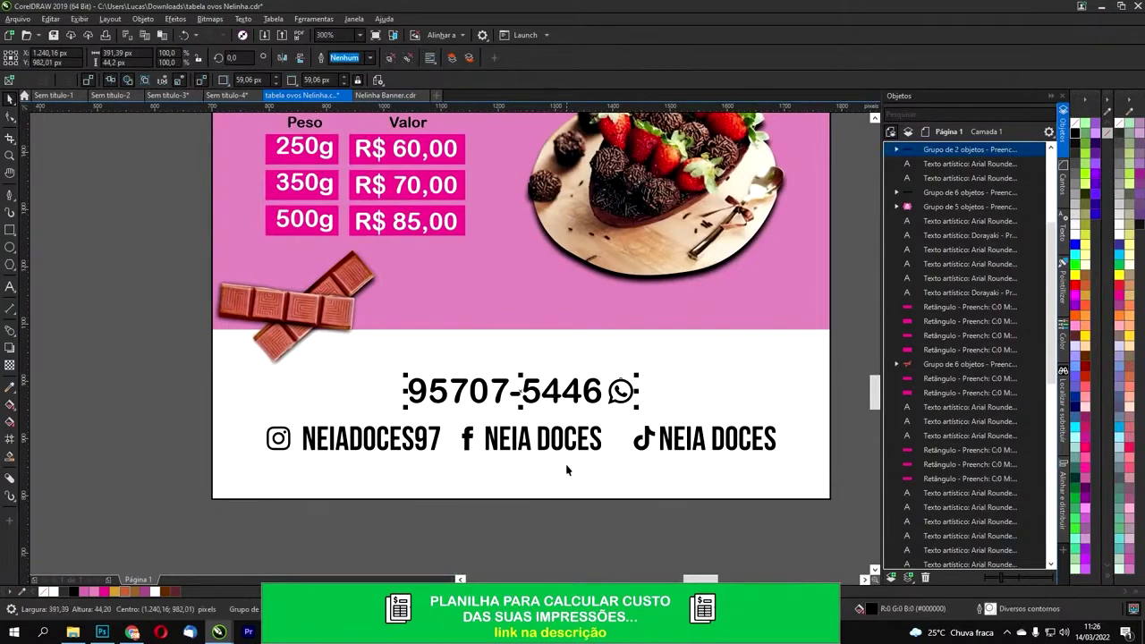
pyautogui.click(386, 94)
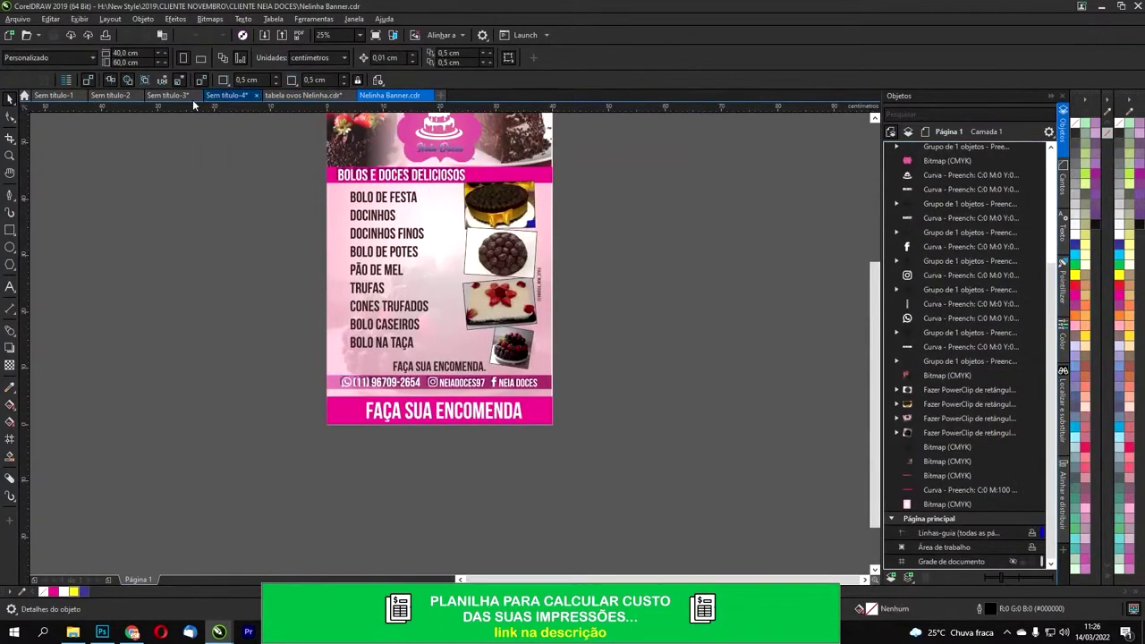
# Step: Switch to File Explorer, check the Nelinha sticker and banner previews for the contact details, and return to tabela ovos Nelinha.cdr
pyautogui.click(72, 633)
pyautogui.click(191, 210)
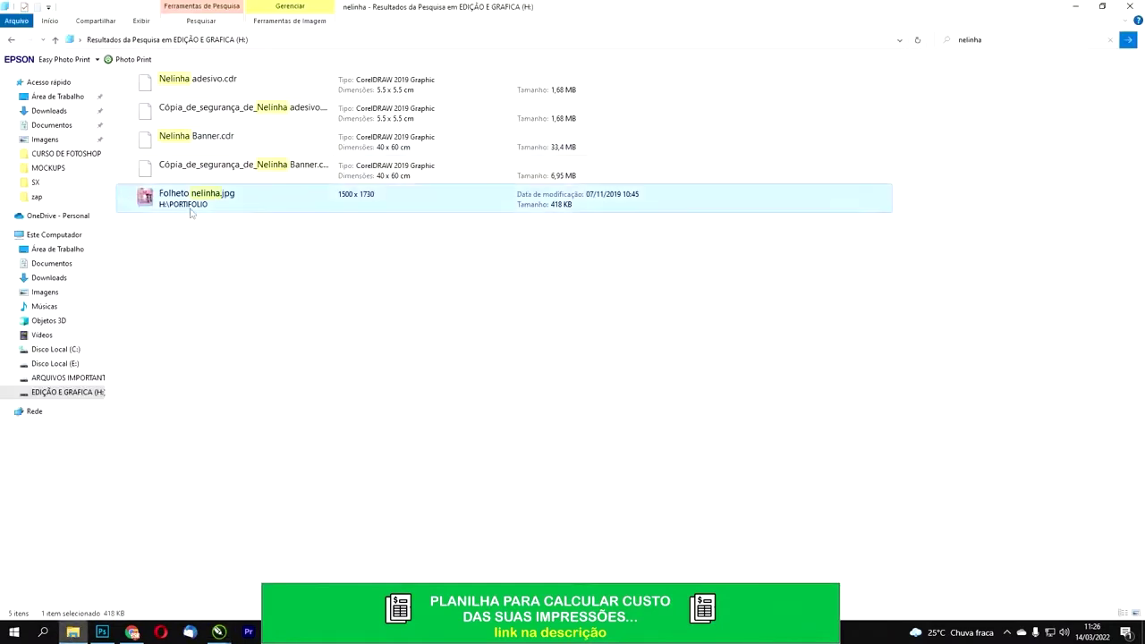
pyautogui.click(196, 169)
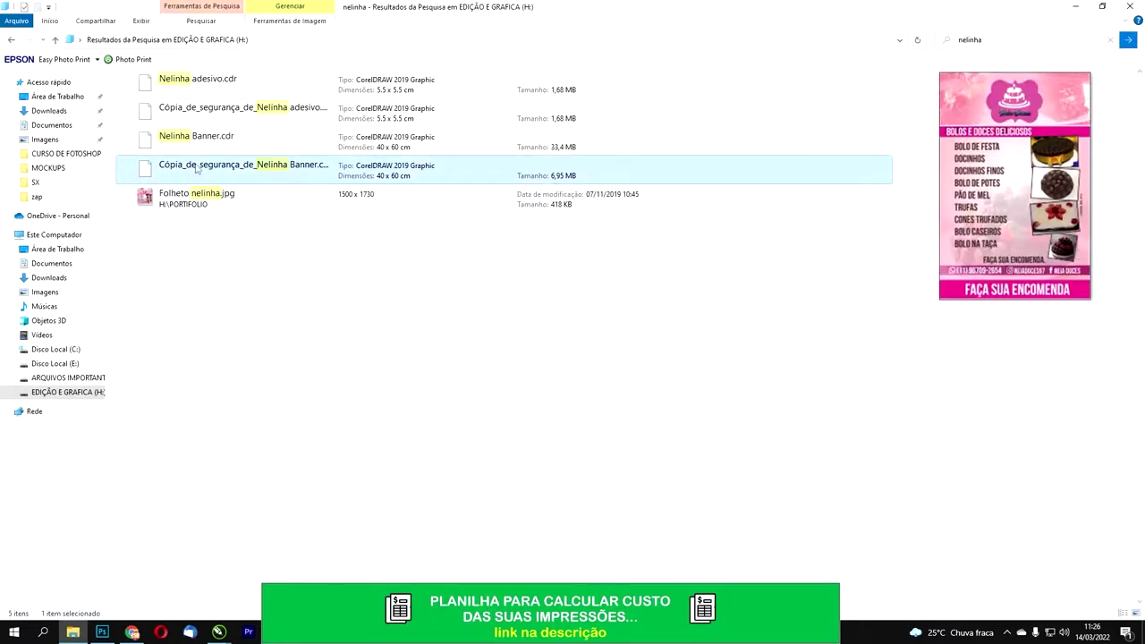
pyautogui.click(211, 80)
pyautogui.click(217, 109)
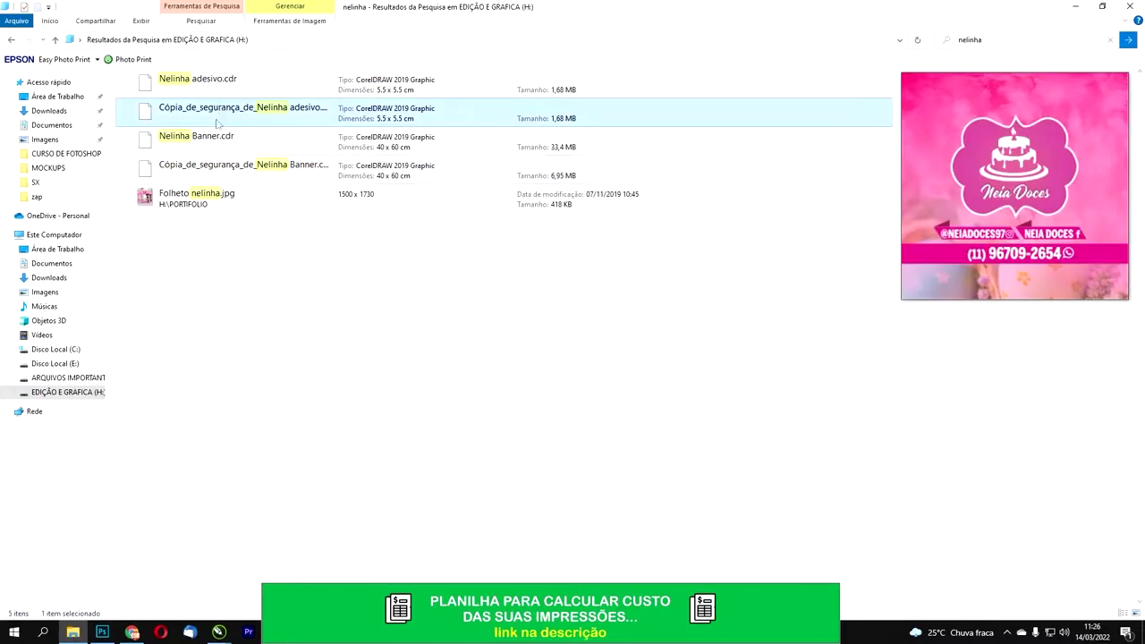
pyautogui.click(211, 142)
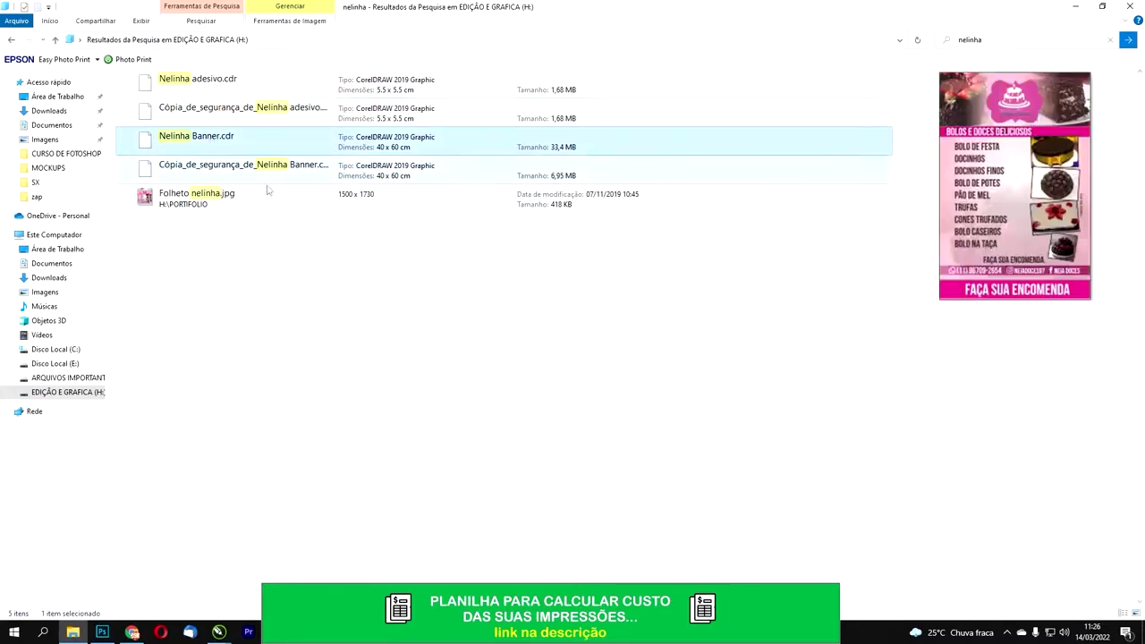
pyautogui.click(185, 178)
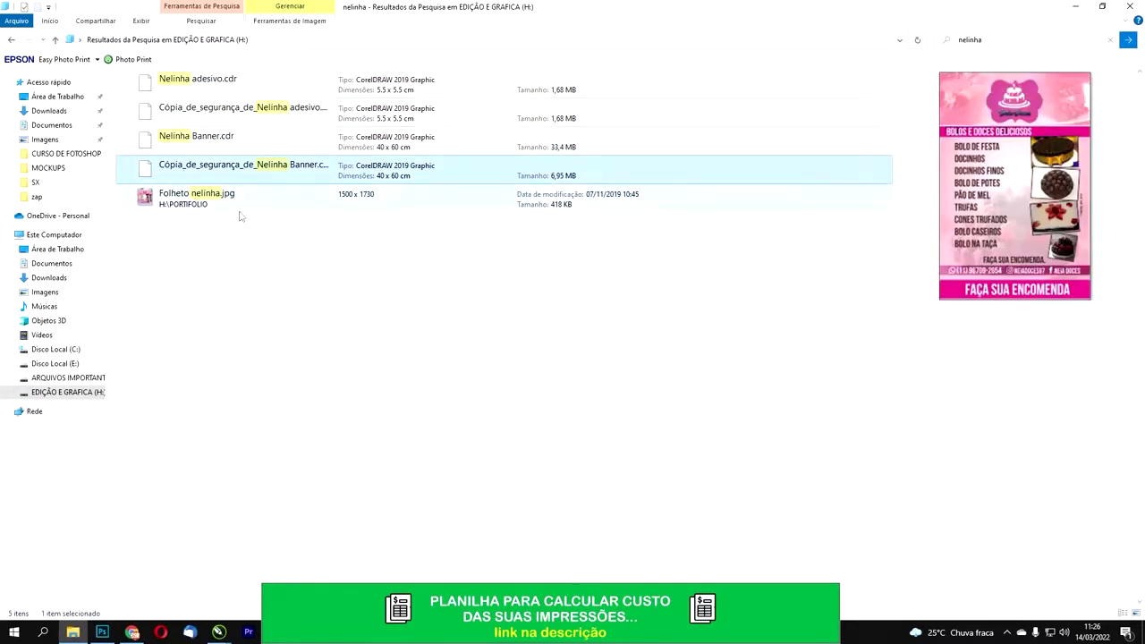
pyautogui.click(1076, 7)
pyautogui.click(304, 95)
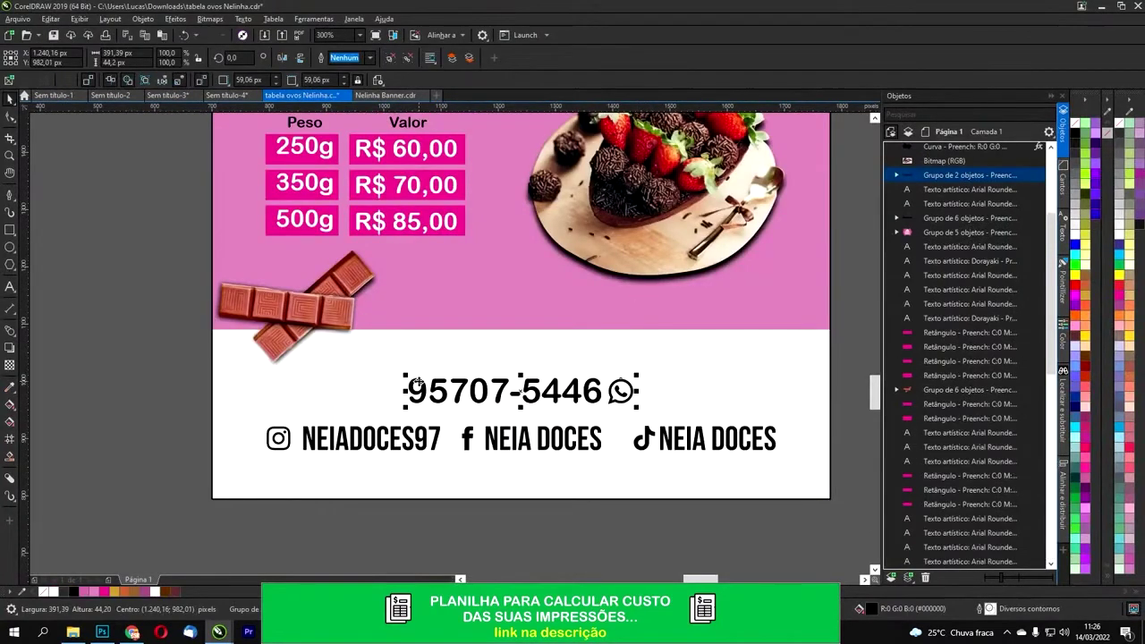
# Step: Switch to Chrome, search Google Images for "gotas de chocolate" and narrow the results to "desenho"
pyautogui.click(132, 632)
pyautogui.click(235, 547)
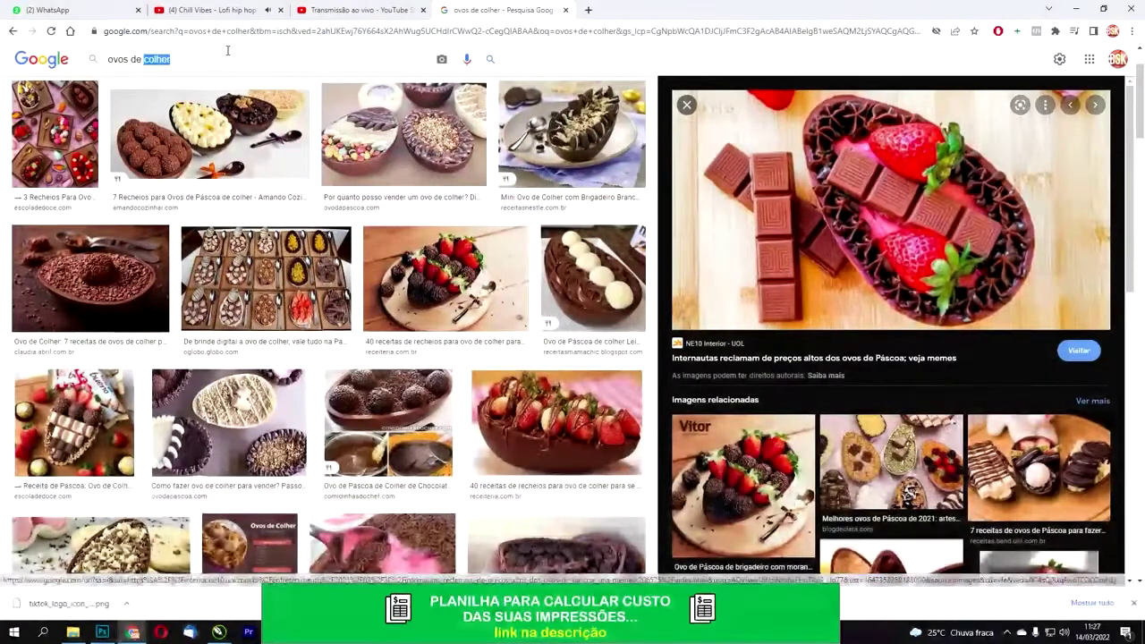
pyautogui.tripleClick(232, 52)
pyautogui.write('gotas de')
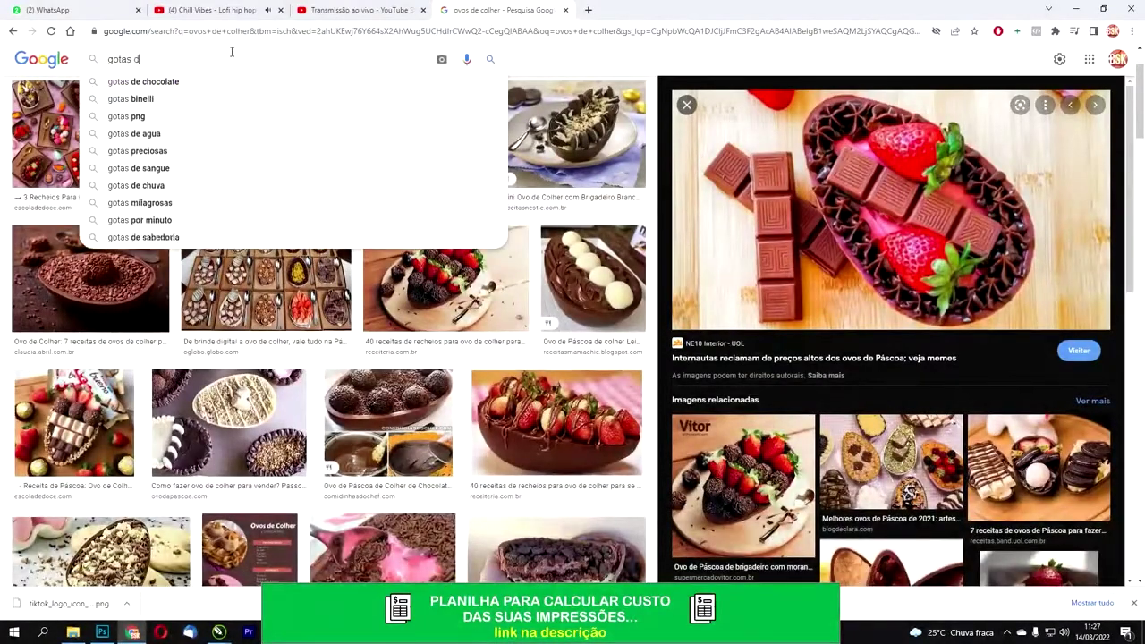
pyautogui.click(189, 83)
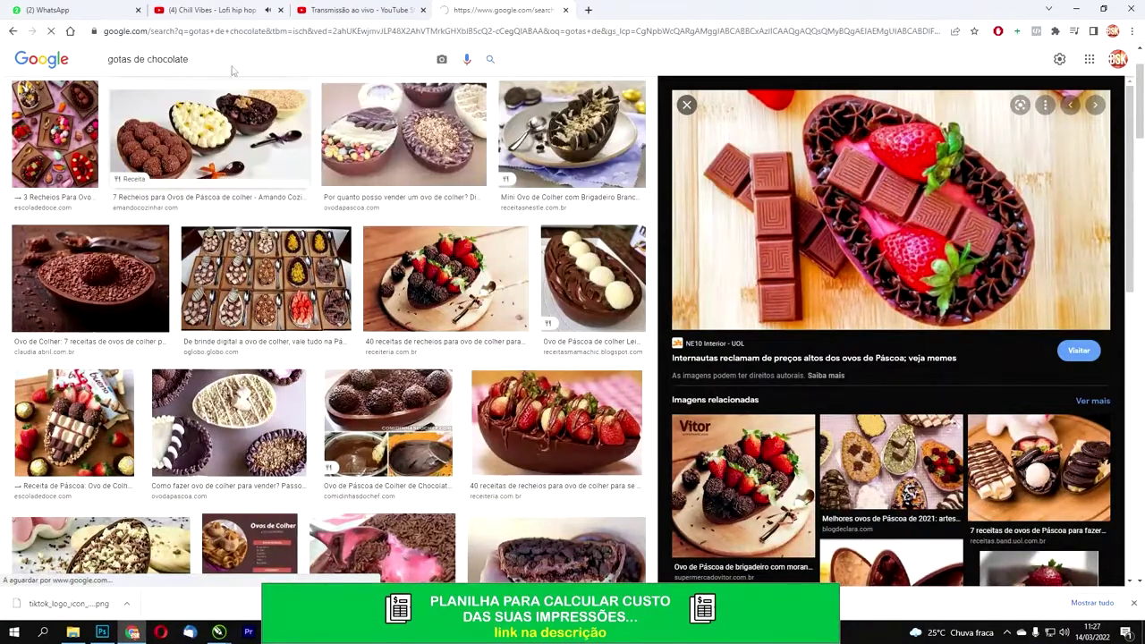
pyautogui.click(242, 68)
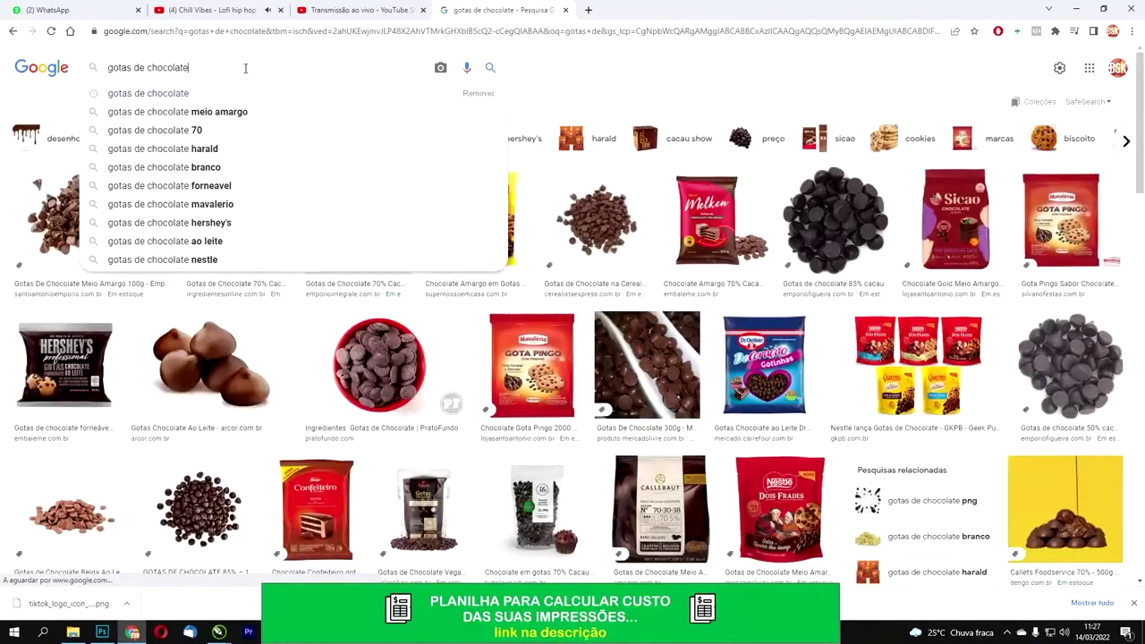
pyautogui.click(37, 140)
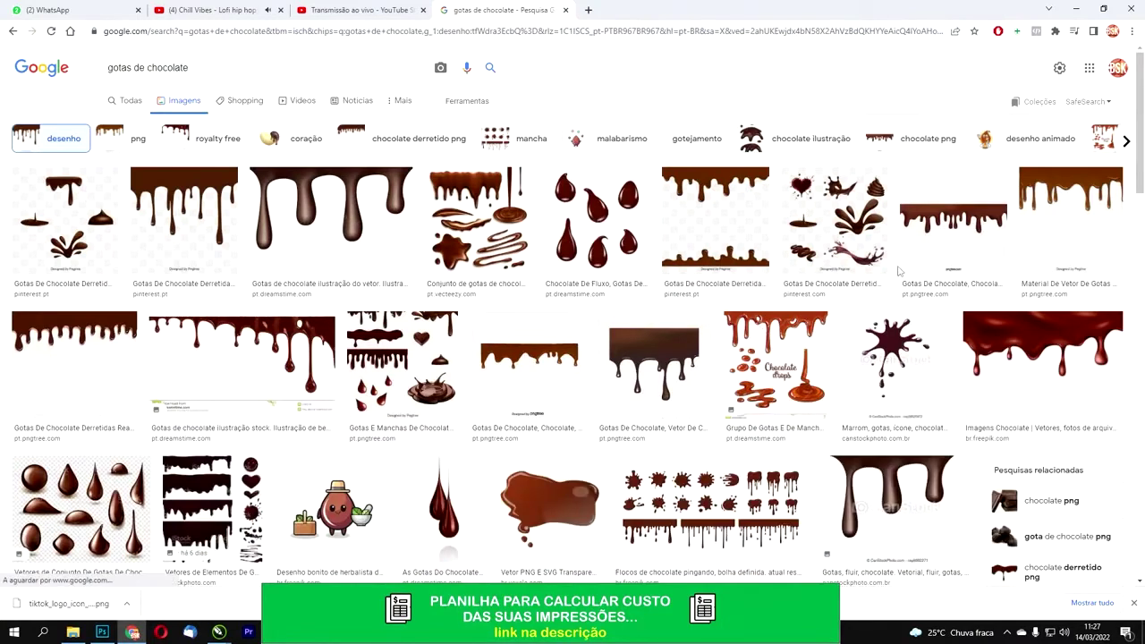
# Step: Open the Pngtree page of the straight-edged dripping chocolate image and download it as PNG
pyautogui.click(579, 363)
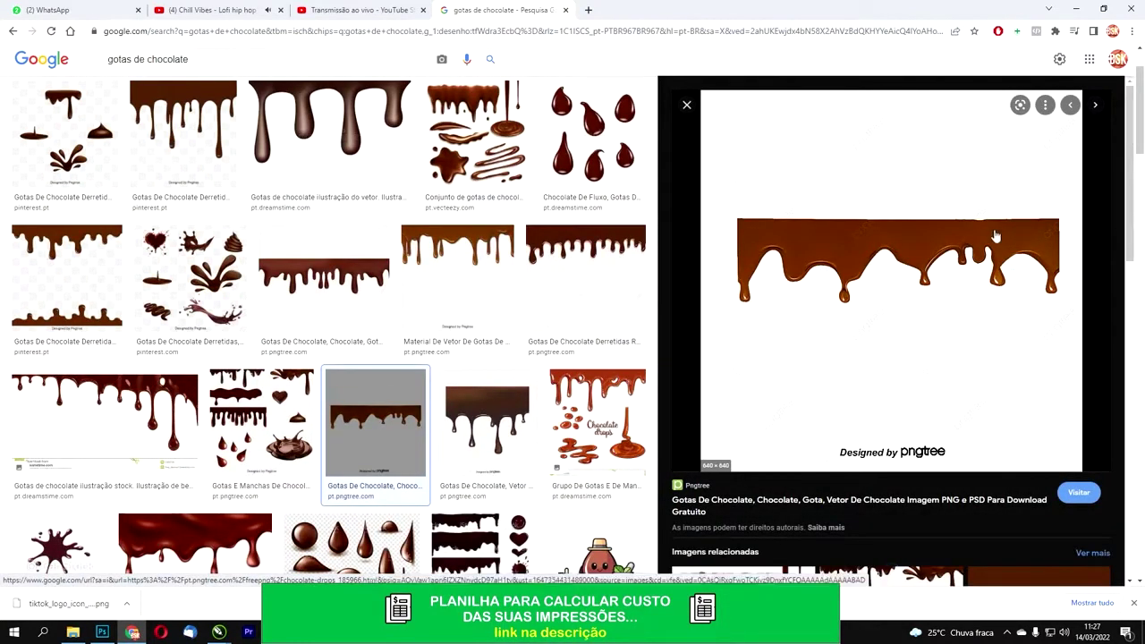
pyautogui.click(834, 237)
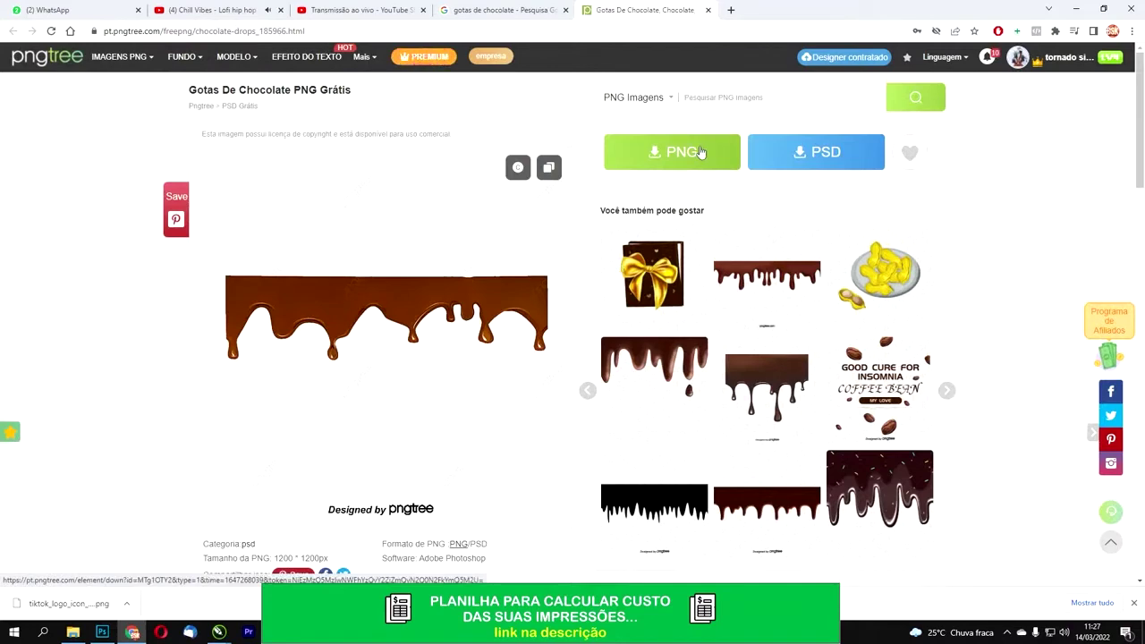
pyautogui.click(701, 152)
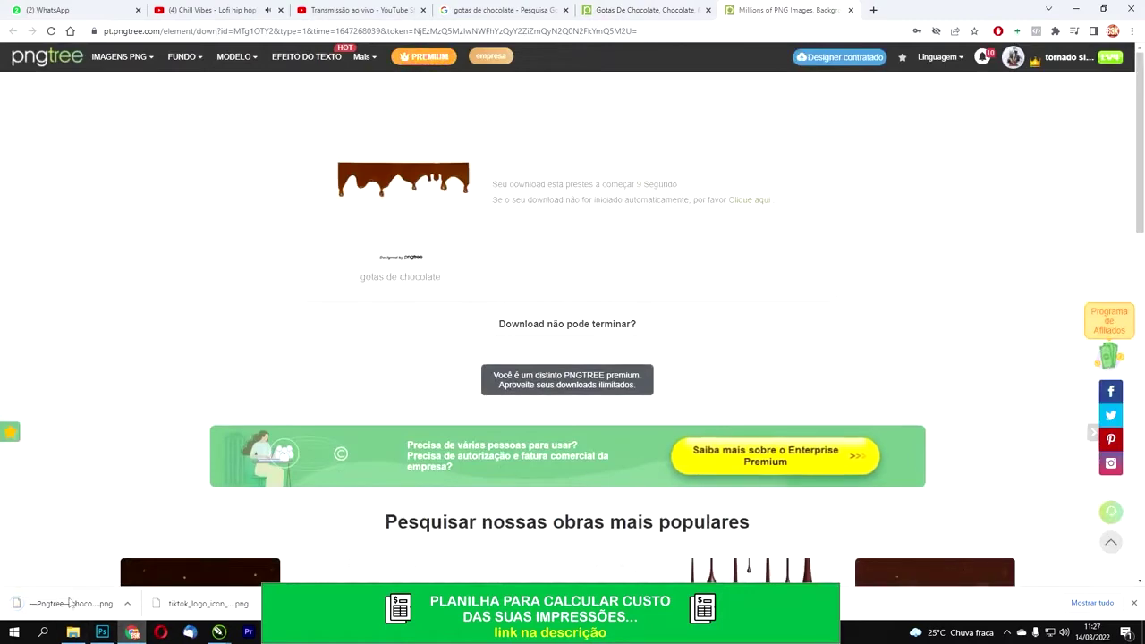
# Step: Bring the downloaded chocolate drip PNG into tabela ovos Nelinha.cdr in CorelDRAW and place it in the empty space beside the page
pyautogui.click(219, 631)
pyautogui.moveTo(226, 624); pyautogui.dragTo(440, 380)
pyautogui.click(452, 386)
pyautogui.scroll(-1, 452, 384)
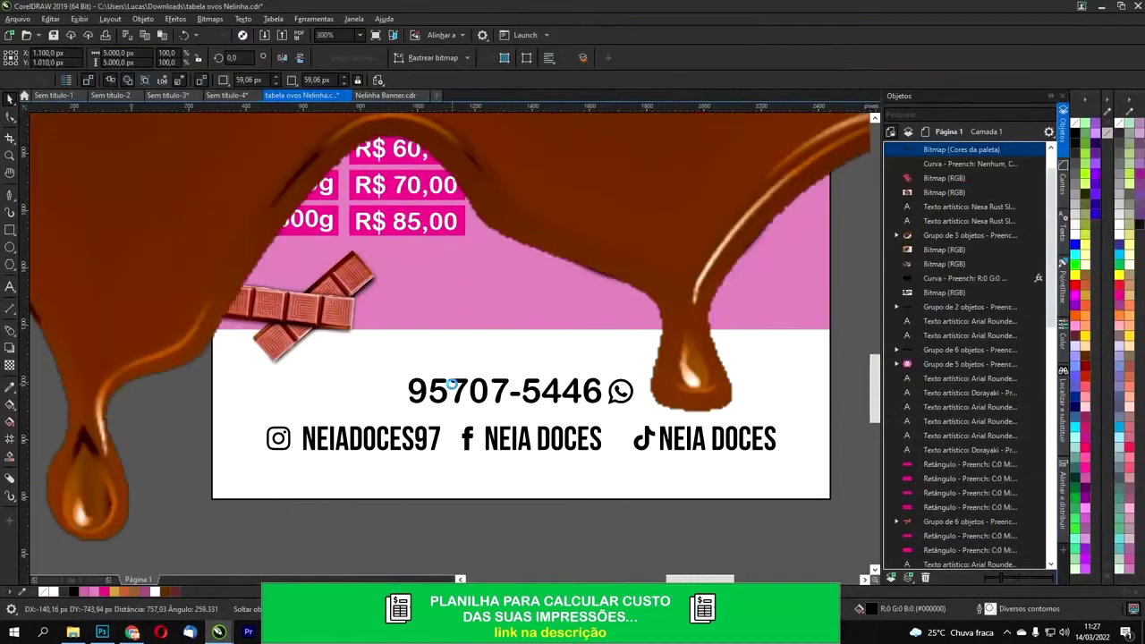
pyautogui.scroll(-6, 452, 385)
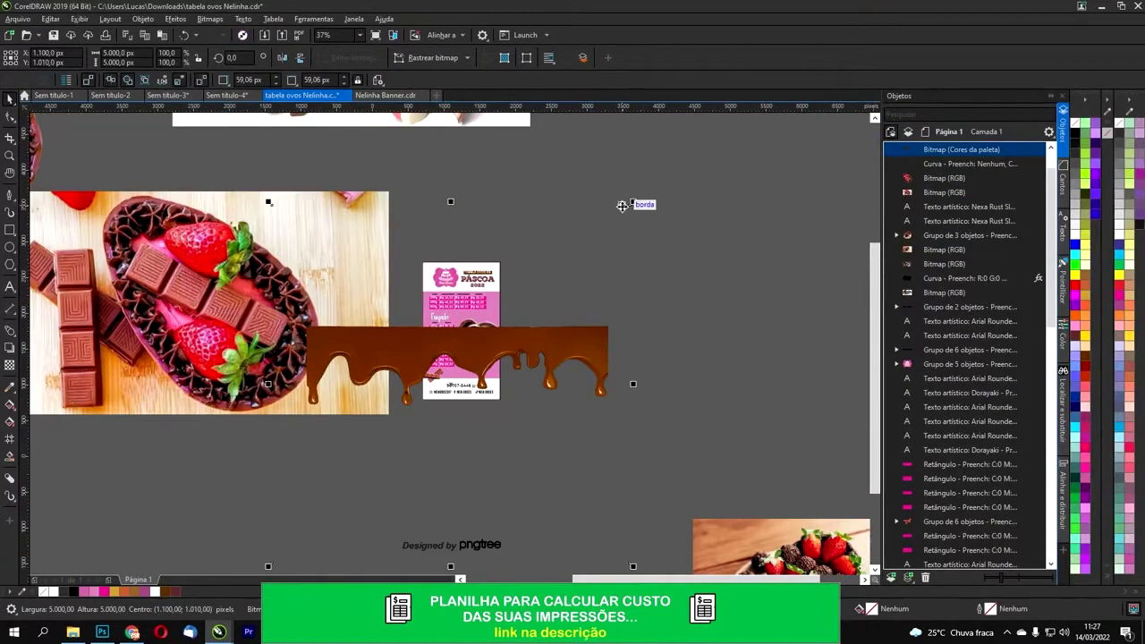
pyautogui.scroll(-2, 489, 346)
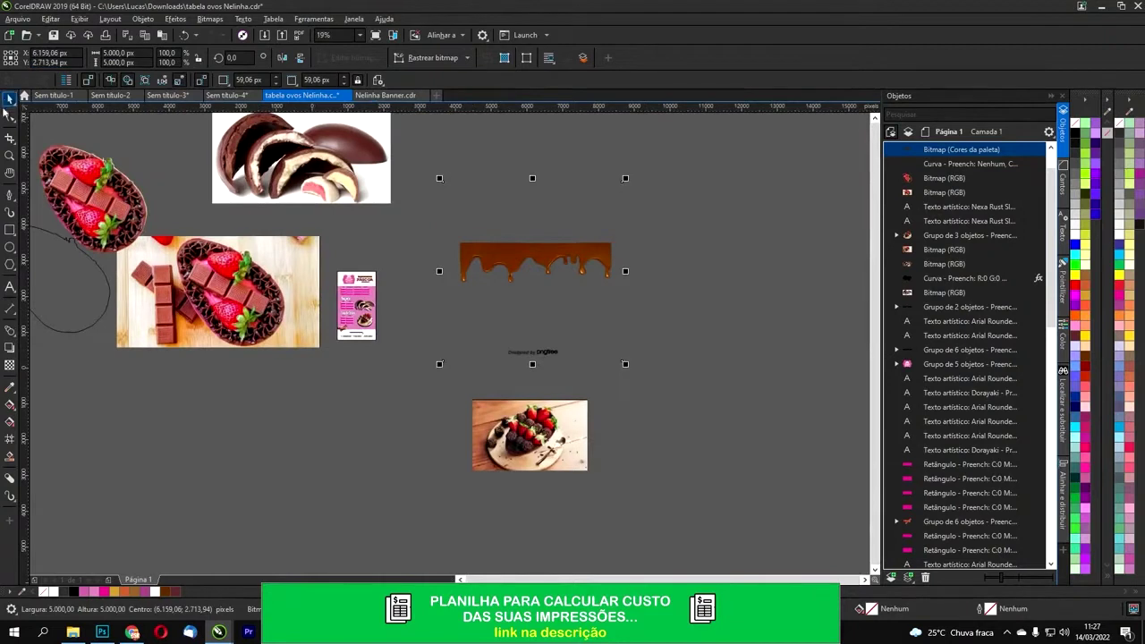
# Step: Crop the chocolate drip bitmap with the Shape tool to just the drip, excluding the blank area and the Pngtree credit
pyautogui.click(9, 116)
pyautogui.scroll(4, 593, 182)
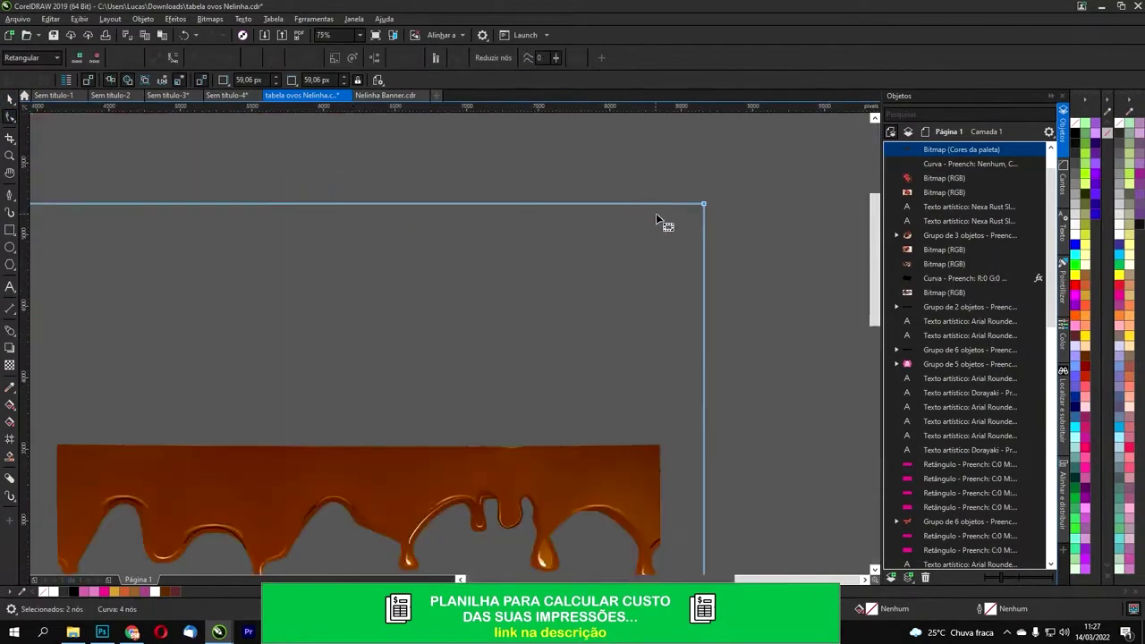
pyautogui.moveTo(705, 208); pyautogui.dragTo(674, 125)
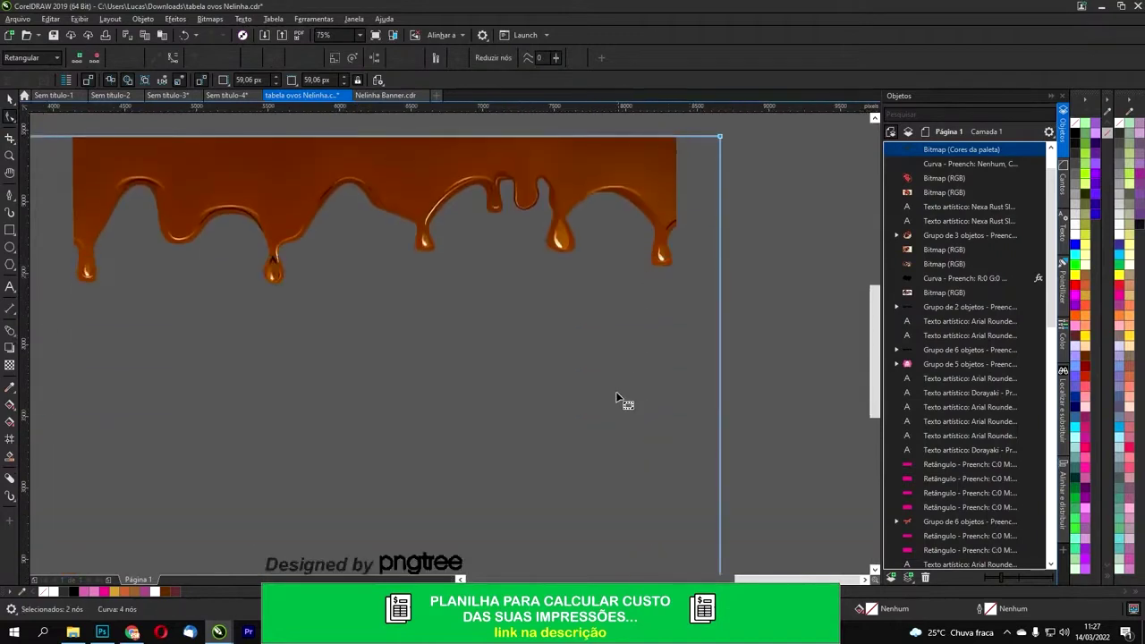
pyautogui.scroll(-1, 599, 401)
pyautogui.moveTo(663, 507); pyautogui.dragTo(662, 376)
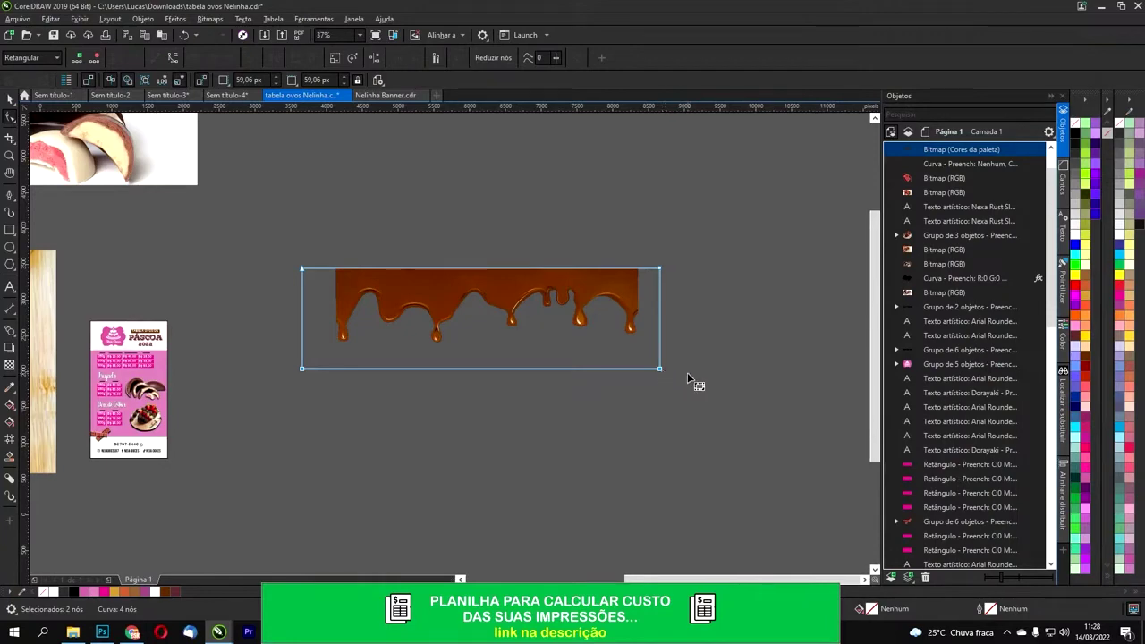
pyautogui.scroll(-3, 688, 380)
pyautogui.scroll(5, 639, 363)
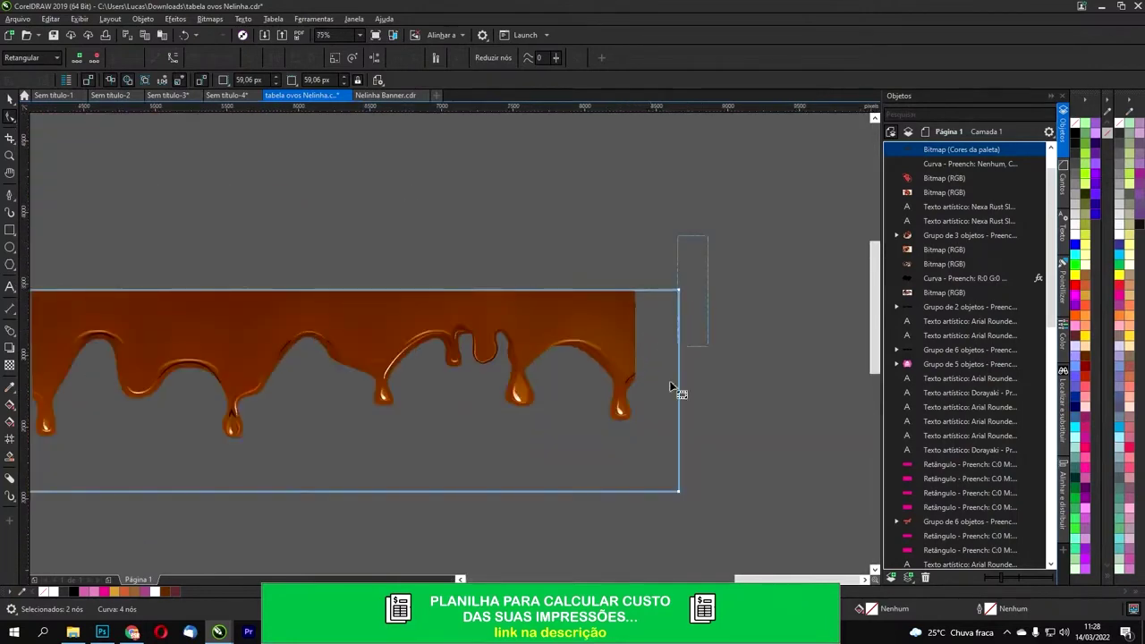
pyautogui.moveTo(667, 528)
pyautogui.mouseDown()
pyautogui.moveTo(676, 491)
pyautogui.moveTo(638, 490)
pyautogui.moveTo(783, 397)
pyautogui.mouseUp()
pyautogui.scroll(-1, 633, 488)
pyautogui.moveTo(437, 257)
pyautogui.mouseDown()
pyautogui.moveTo(468, 416)
pyautogui.moveTo(492, 392)
pyautogui.moveTo(468, 391)
pyautogui.mouseUp()
pyautogui.moveTo(801, 397); pyautogui.dragTo(784, 370)
pyautogui.click(9, 100)
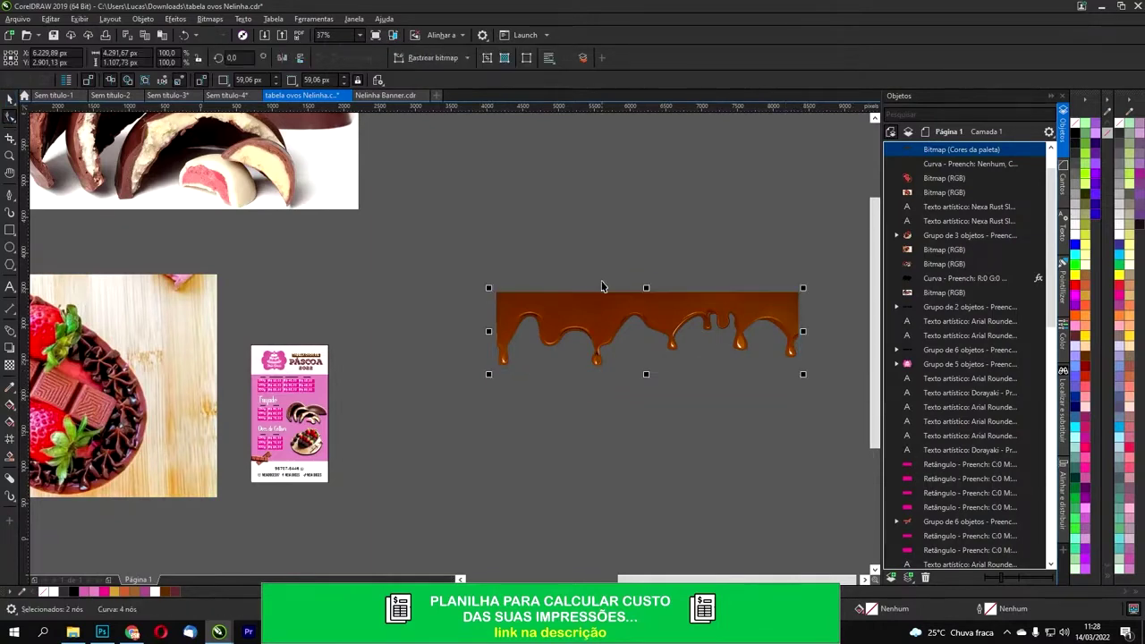
# Step: Move the chocolate drip onto the price table and scale it to about 606 px wide along the upper edge of the contact strip
pyautogui.scroll(-2, 595, 296)
pyautogui.moveTo(591, 303); pyautogui.dragTo(448, 385)
pyautogui.scroll(2, 448, 384)
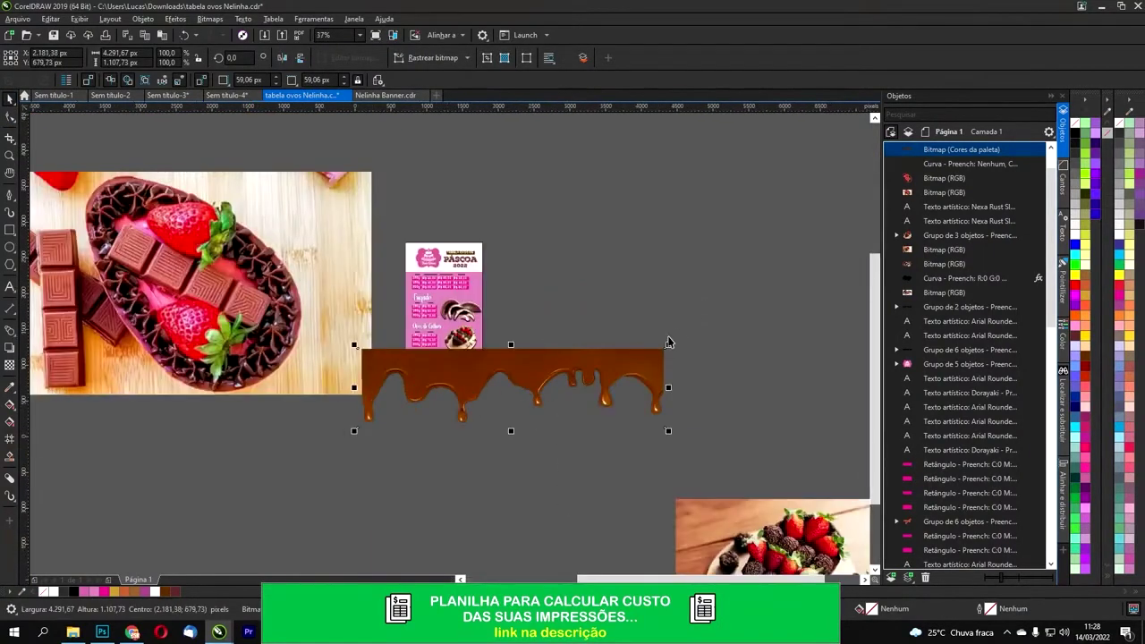
pyautogui.moveTo(669, 343); pyautogui.dragTo(339, 320)
pyautogui.scroll(3, 431, 363)
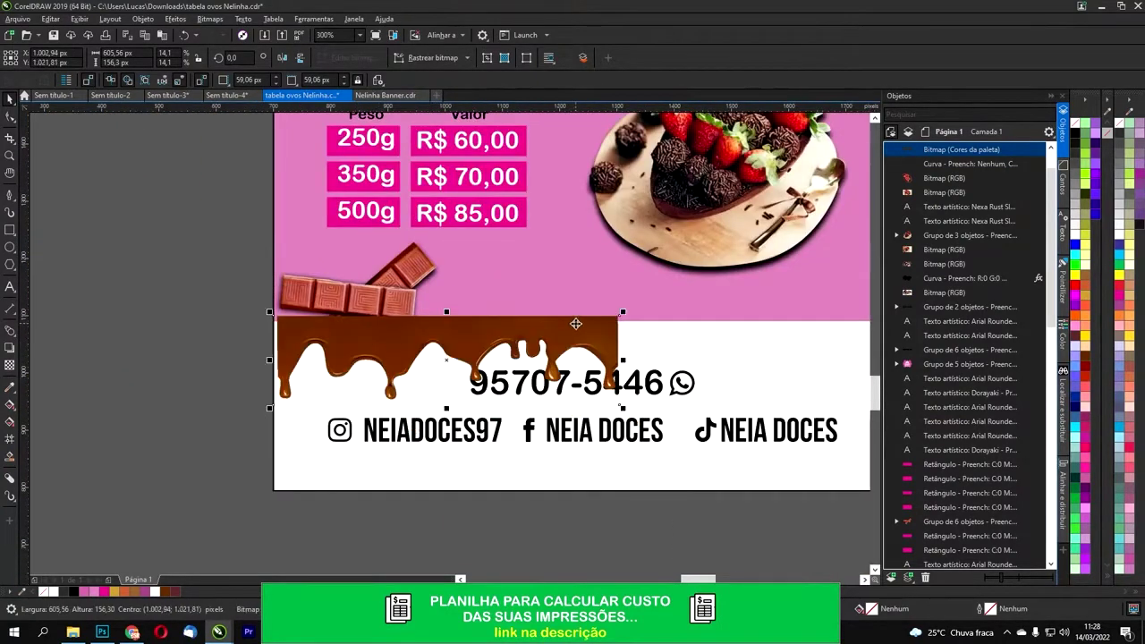
# Step: Lower the chocolate drip's stacking order step by step beneath the contact details
pyautogui.hotkey('ctrl', 'pagedown')
pyautogui.hotkey('ctrl', 'pagedown')
pyautogui.hotkey('ctrl', 'pagedown')
pyautogui.hotkey('ctrl', 'pagedown')
pyautogui.hotkey('ctrl', 'pagedown')
pyautogui.hotkey('ctrl', 'pagedown')
pyautogui.hotkey('ctrl', 'pagedown')
pyautogui.hotkey('ctrl', 'pagedown')
pyautogui.hotkey('ctrl', 'pagedown')
pyautogui.hotkey('ctrl', 'pagedown')
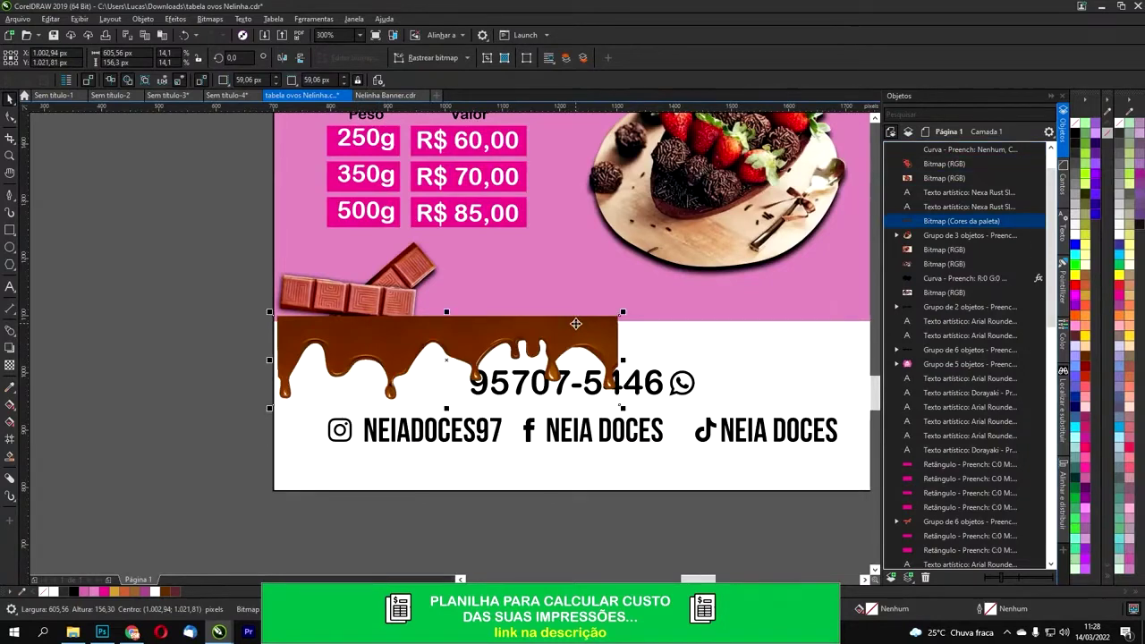
pyautogui.hotkey('ctrl', 'pagedown')
pyautogui.hotkey('ctrl', 'pagedown')
pyautogui.hotkey('ctrl', 'pagedown')
pyautogui.hotkey('ctrl', 'pagedown')
pyautogui.hotkey('ctrl', 'pagedown')
pyautogui.hotkey('ctrl', 'pagedown')
pyautogui.hotkey('ctrl', 'pagedown')
pyautogui.hotkey('ctrl', 'pagedown')
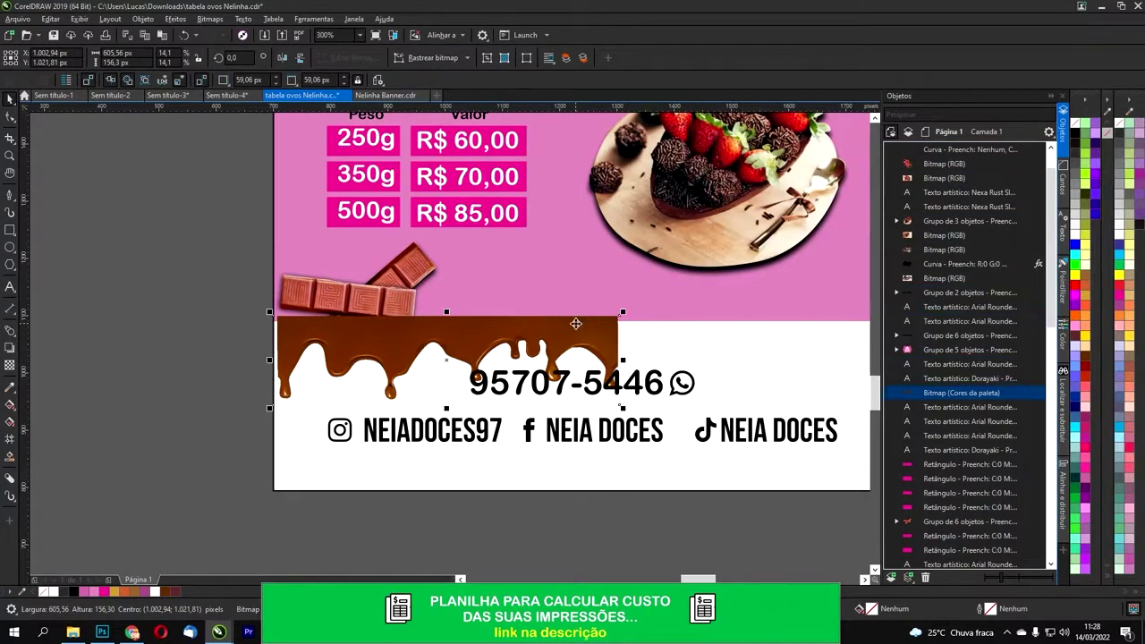
# Step: Try the chocolate drip across the page's upper edge at 1080 px wide, and delete it
pyautogui.scroll(-2, 523, 310)
pyautogui.moveTo(523, 310); pyautogui.dragTo(520, 204)
pyautogui.moveTo(519, 204); pyautogui.dragTo(498, 136)
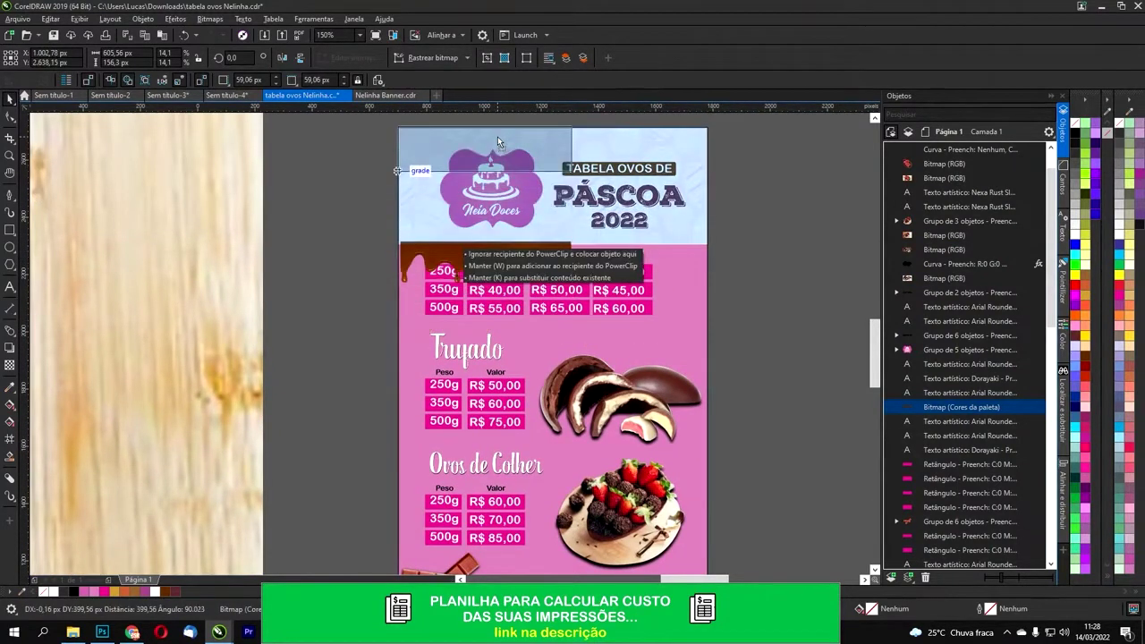
pyautogui.scroll(2, 568, 296)
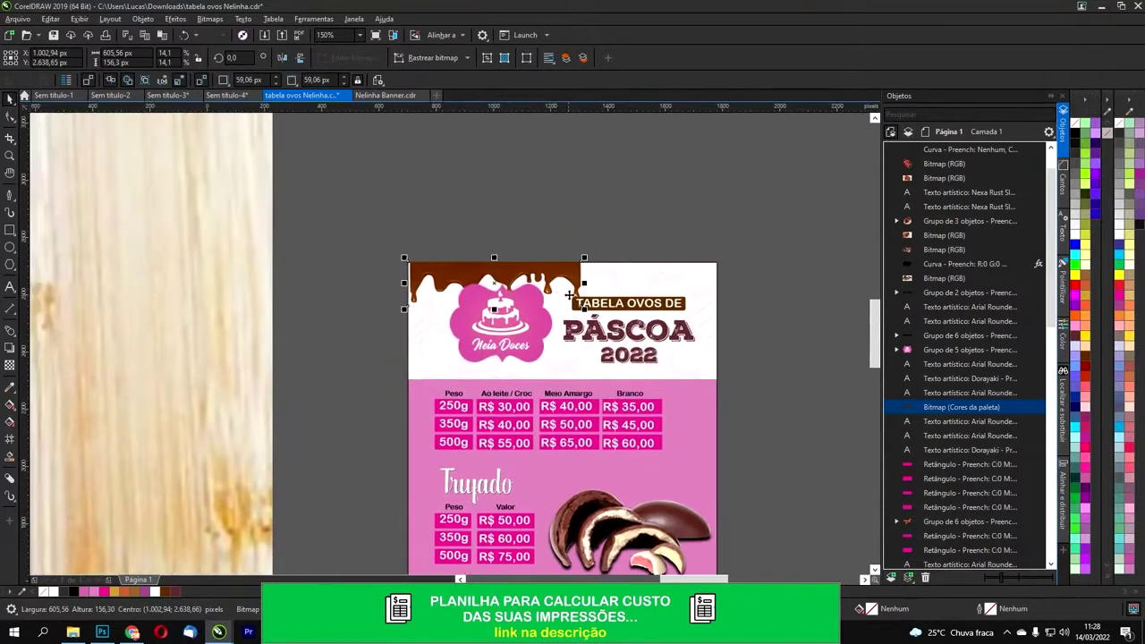
pyautogui.moveTo(588, 258); pyautogui.dragTo(725, 171)
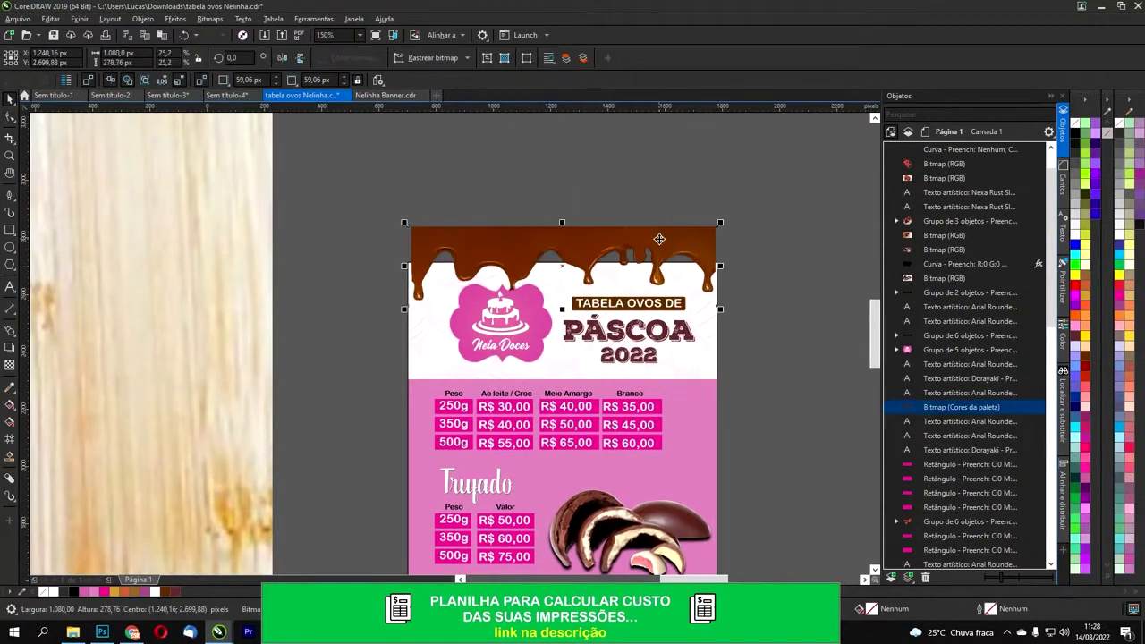
pyautogui.press('Delete')
# Step: Delete the wooden-background egg photo, the pink reference layout and the grey bitmap lying around the page
pyautogui.scroll(-2, 653, 251)
pyautogui.scroll(1, 677, 317)
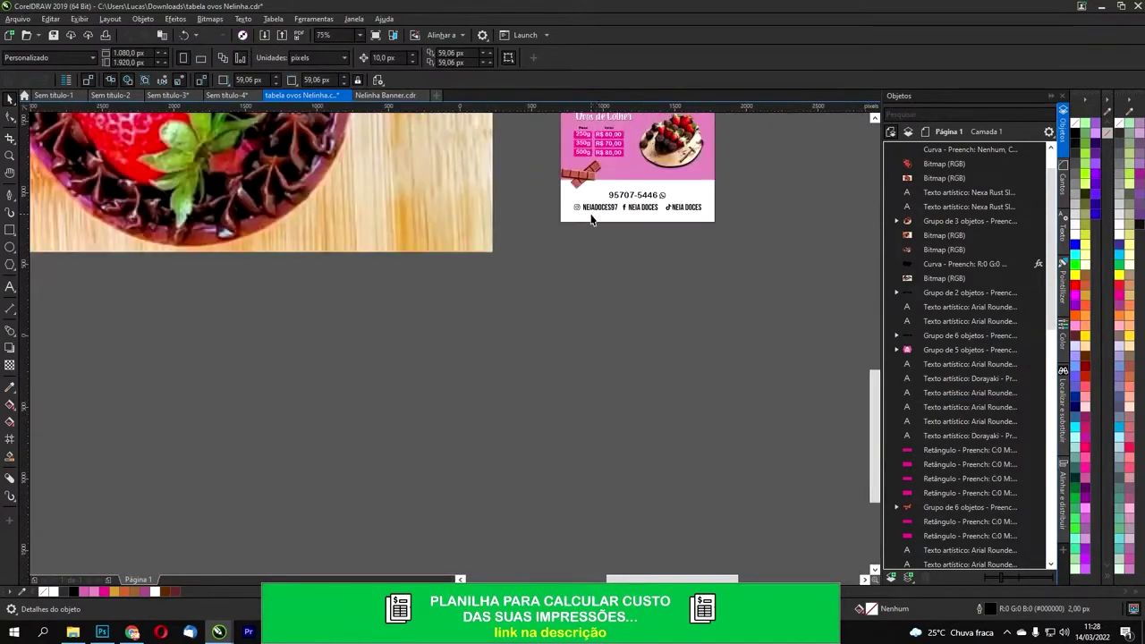
pyautogui.click(456, 182)
pyautogui.press('Delete')
pyautogui.scroll(-3, 465, 186)
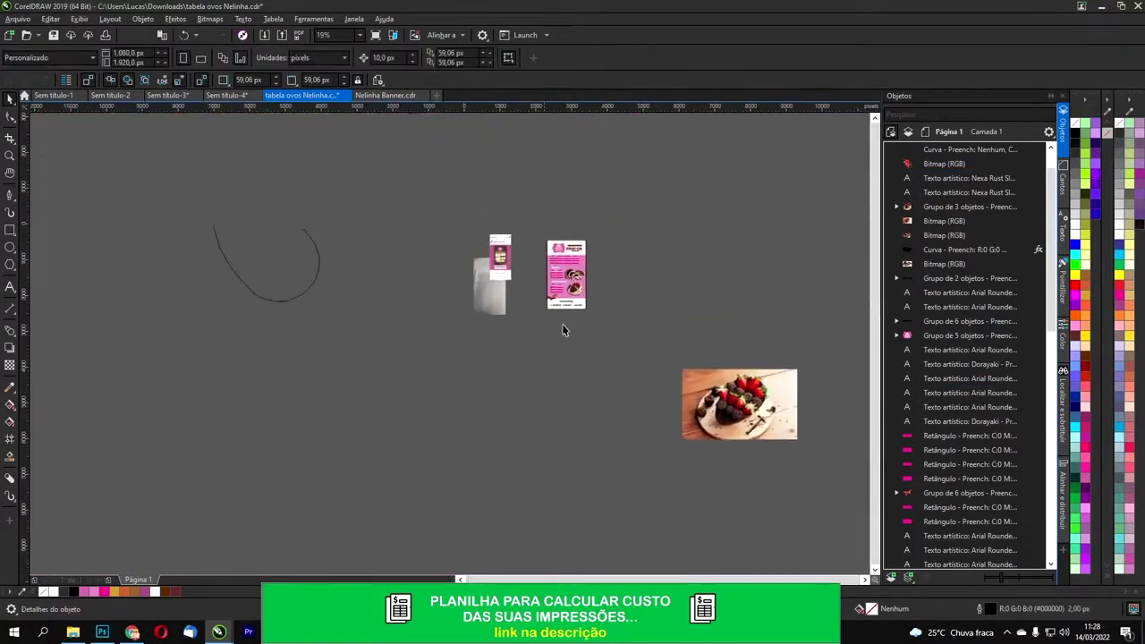
pyautogui.click(501, 258)
pyautogui.press('Delete')
pyautogui.click(486, 283)
pyautogui.press('Delete')
# Step: Delete the strawberry egg cut-out and its outline curve, and undo both deletions
pyautogui.click(306, 240)
pyautogui.press('Delete')
pyautogui.click(339, 199)
pyautogui.press('Delete')
pyautogui.press('Delete')
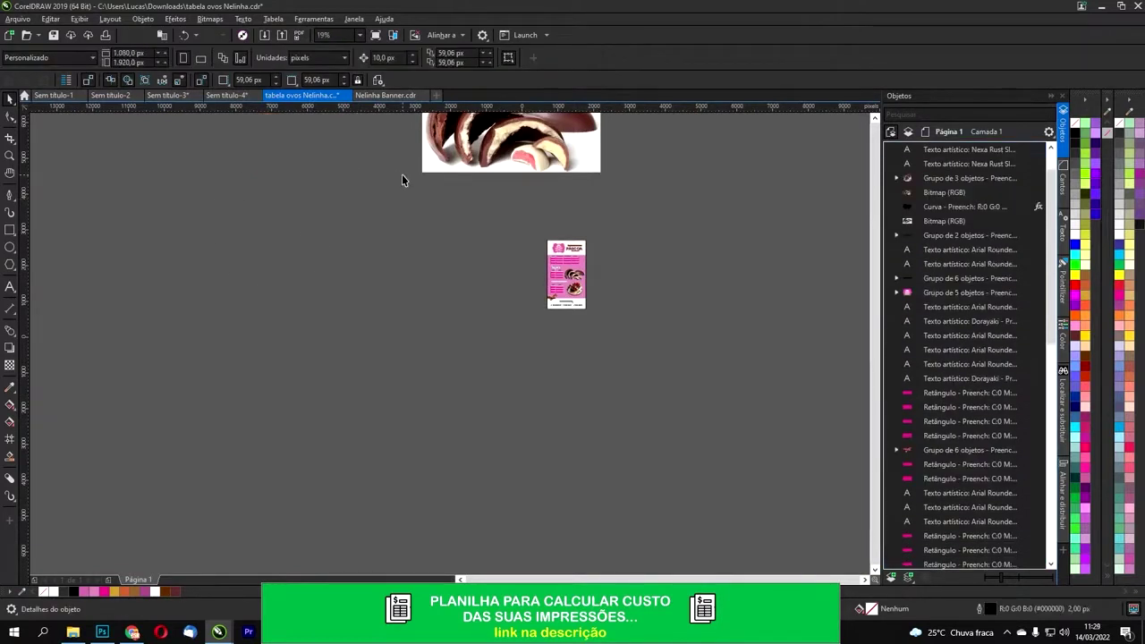
pyautogui.hotkey('ctrl', 'z')
pyautogui.hotkey('ctrl', 'z')
# Step: Move the egg outline curve near the strawberry egg cut-out and delete the leftover photo of truffle egg slices
pyautogui.moveTo(359, 233); pyautogui.dragTo(385, 327)
pyautogui.click(517, 226)
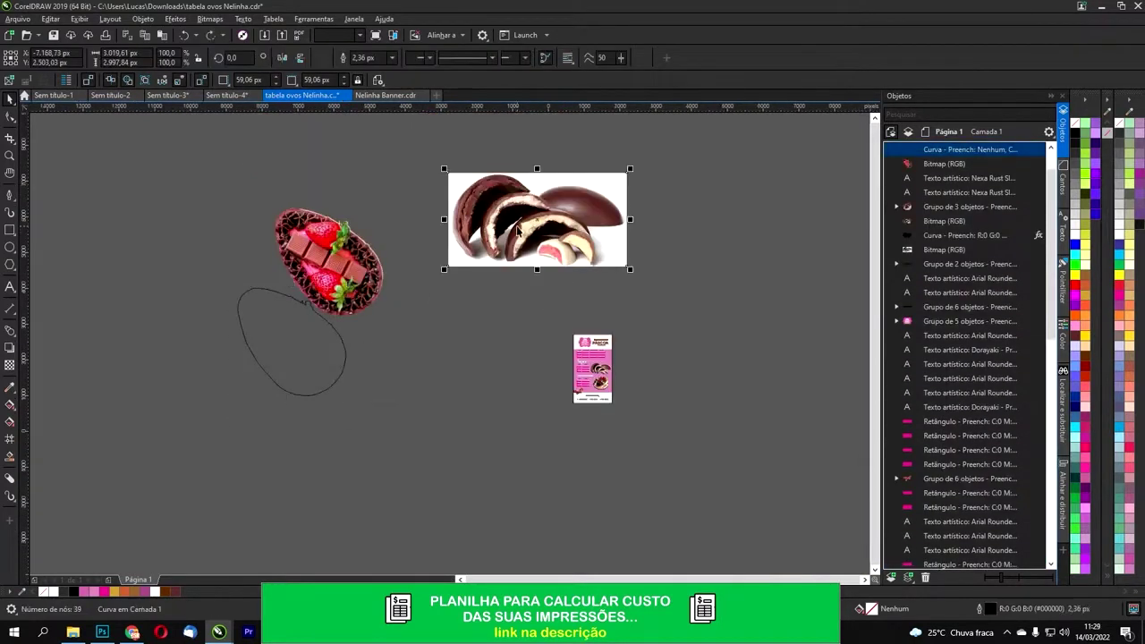
pyautogui.press('Delete')
# Step: Line up the strawberry egg cut-out with its outline curve and scale both down together to about 889 px wide
pyautogui.click(329, 268)
pyautogui.scroll(2, 319, 291)
pyautogui.moveTo(315, 305); pyautogui.dragTo(257, 431)
pyautogui.moveTo(165, 358); pyautogui.dragTo(143, 385)
pyautogui.moveTo(107, 224); pyautogui.dragTo(461, 551)
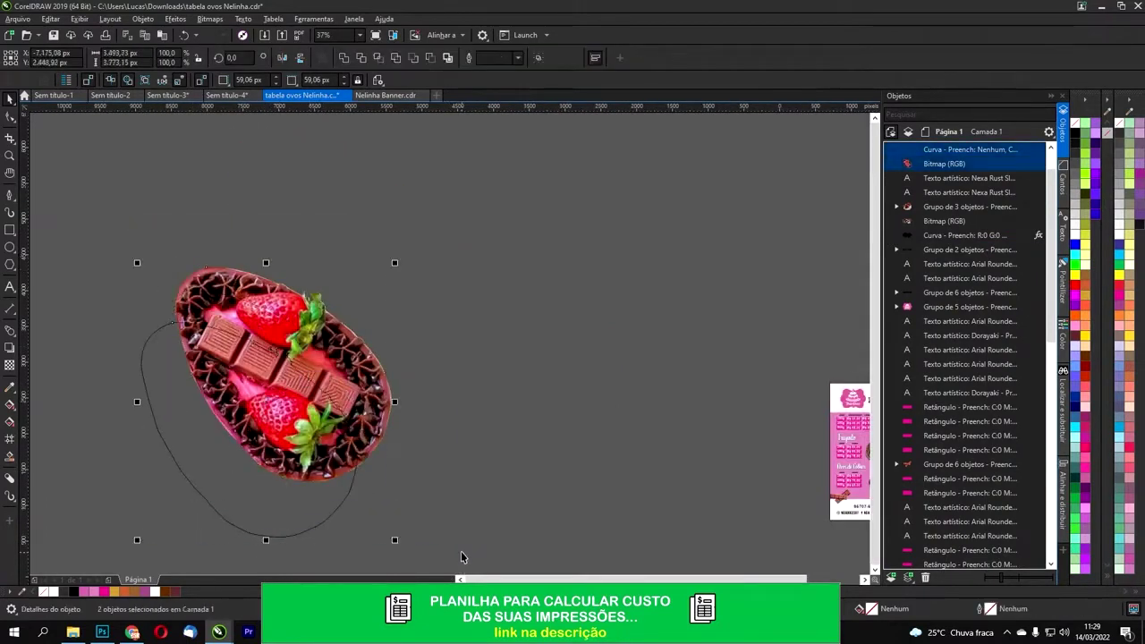
pyautogui.click(466, 449)
pyautogui.moveTo(115, 192); pyautogui.dragTo(407, 496)
pyautogui.moveTo(394, 264); pyautogui.dragTo(243, 329)
pyautogui.moveTo(371, 494); pyautogui.dragTo(271, 384)
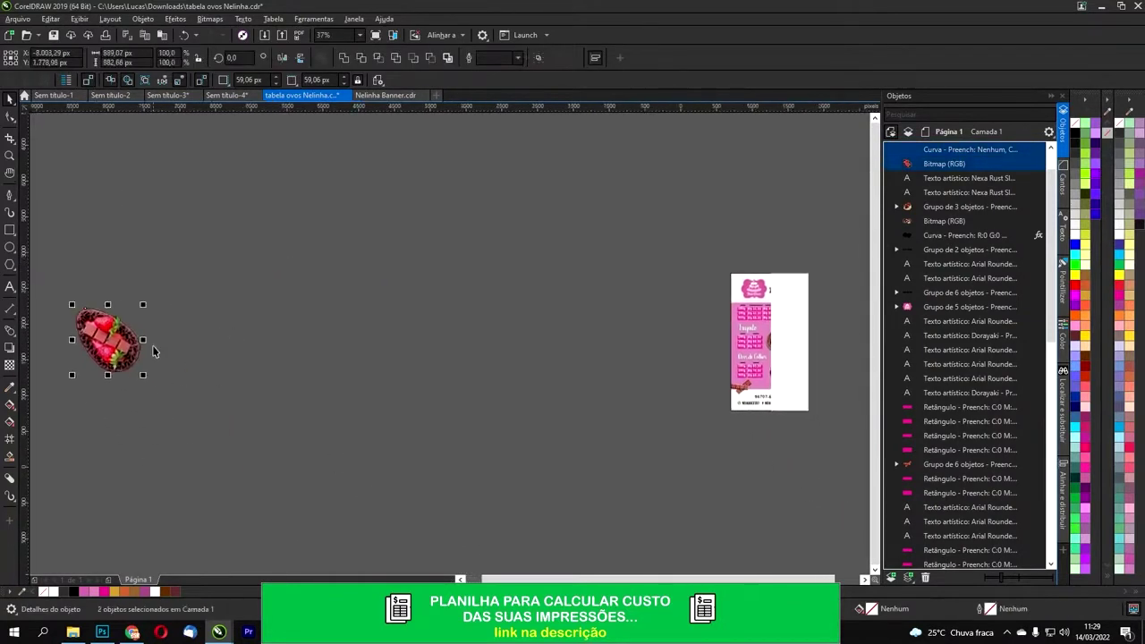
# Step: Move the strawberry egg and its outline to the page's bottom-right corner and shrink them to about 218 px wide
pyautogui.moveTo(125, 340); pyautogui.dragTo(812, 333)
pyautogui.scroll(2, 810, 354)
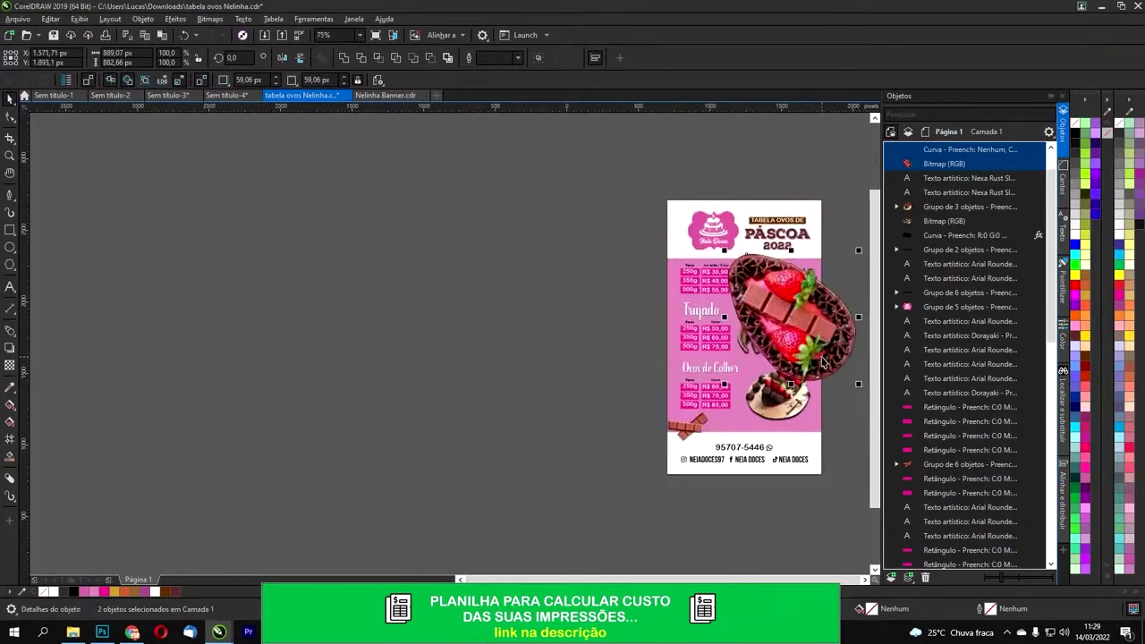
pyautogui.hscroll(3, 825, 362)
pyautogui.scroll(2, 579, 259)
pyautogui.moveTo(635, 168); pyautogui.dragTo(678, 452)
pyautogui.moveTo(663, 490); pyautogui.dragTo(662, 545)
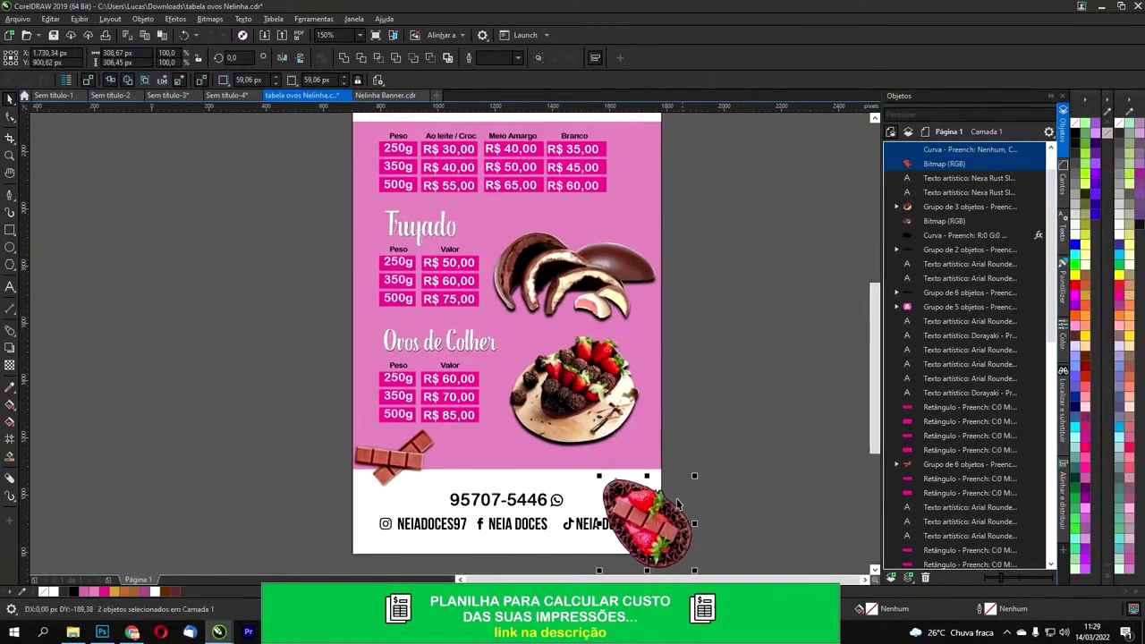
pyautogui.scroll(1, 645, 501)
pyautogui.moveTo(646, 501); pyautogui.dragTo(617, 326)
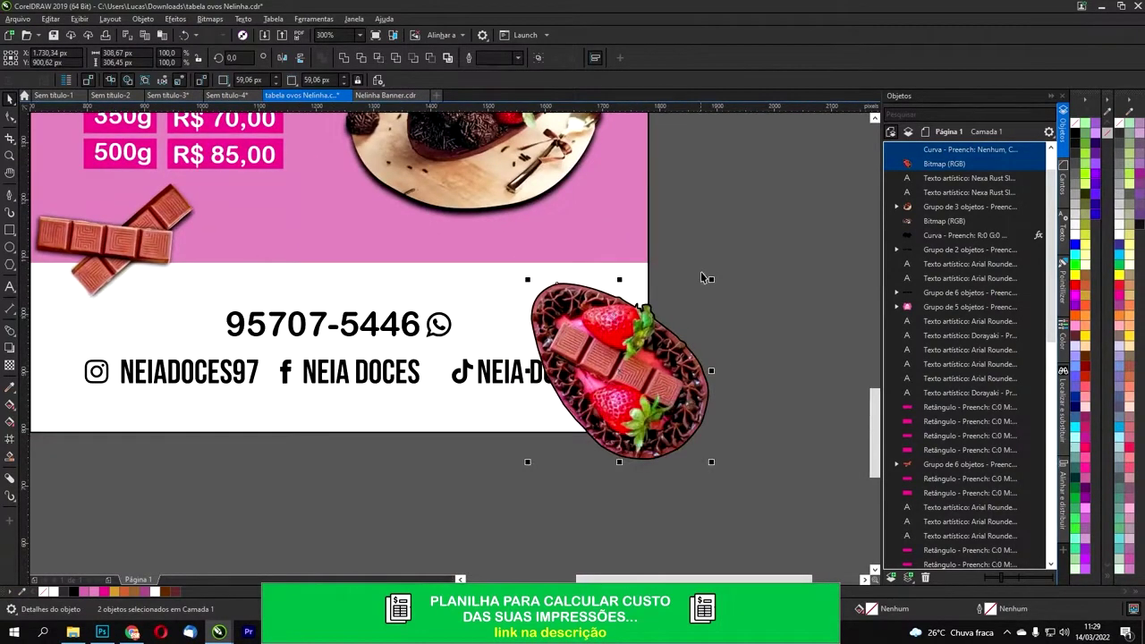
pyautogui.moveTo(711, 280); pyautogui.dragTo(685, 306)
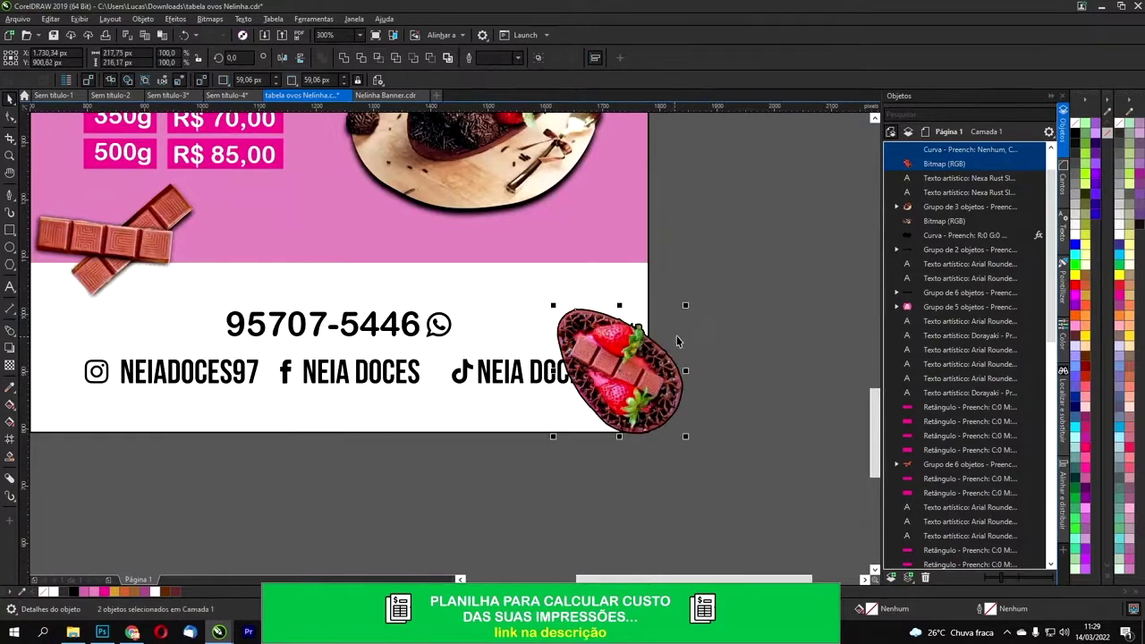
# Step: Pull the outline curve off the strawberry egg, shift the egg further over the page corner and send it behind all other objects
pyautogui.click(672, 340)
pyautogui.moveTo(673, 351); pyautogui.dragTo(758, 327)
pyautogui.moveTo(612, 363); pyautogui.dragTo(609, 399)
pyautogui.hotkey('ctrl', 'End')
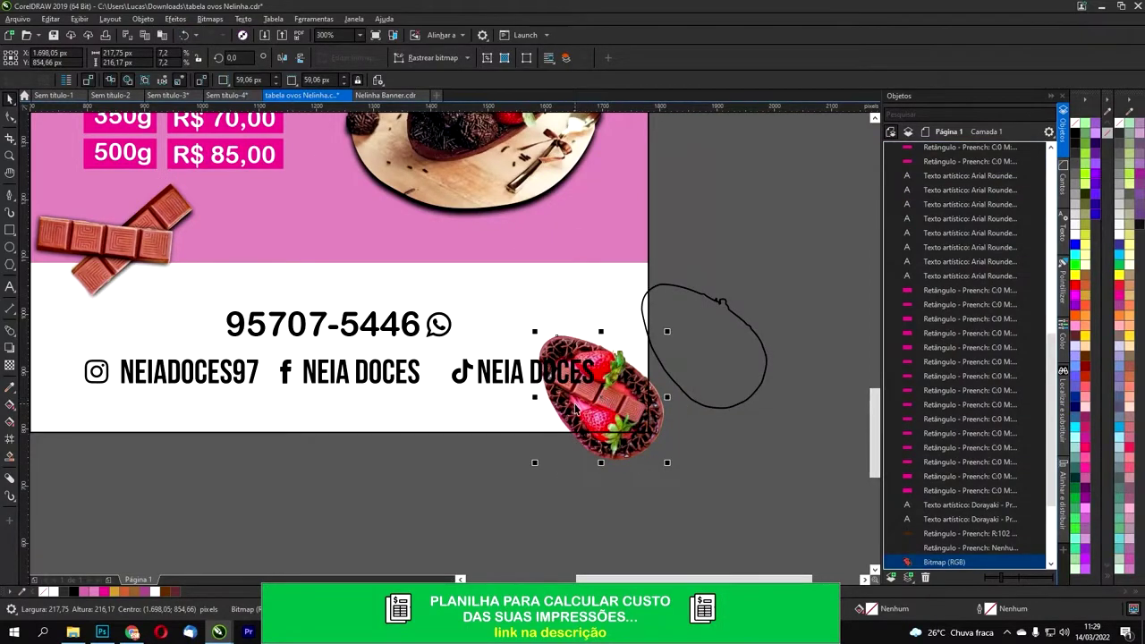
# Step: Apply a Gaussian blur with a 14.4 px radius to the strawberry egg image over the page corner
pyautogui.click(77, 19)
pyautogui.moveTo(175, 19)
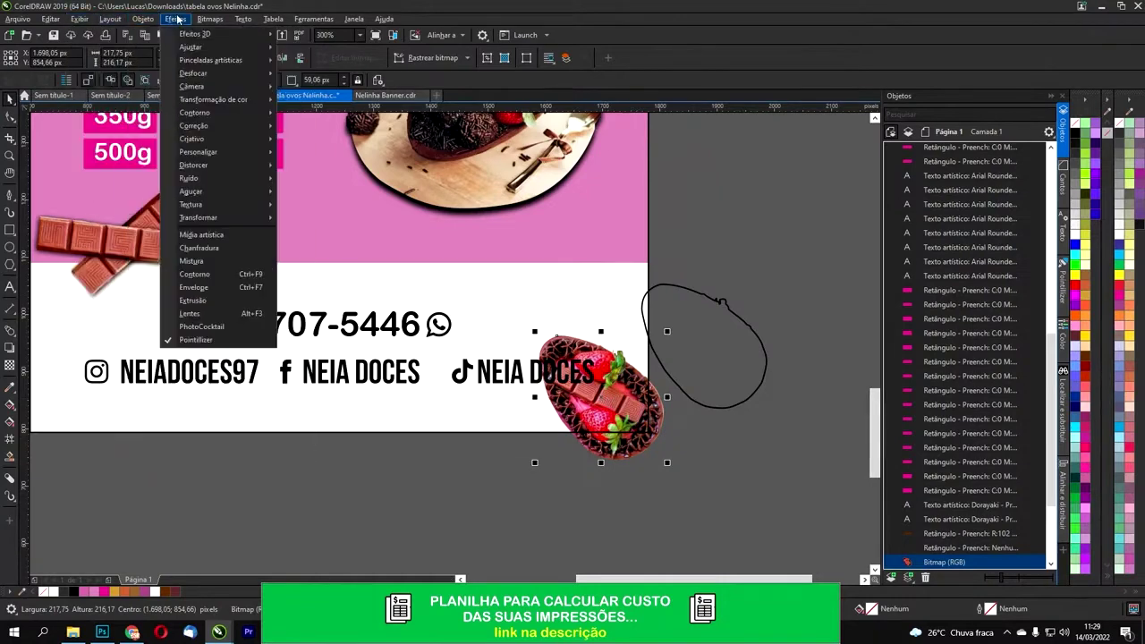
pyautogui.moveTo(210, 74)
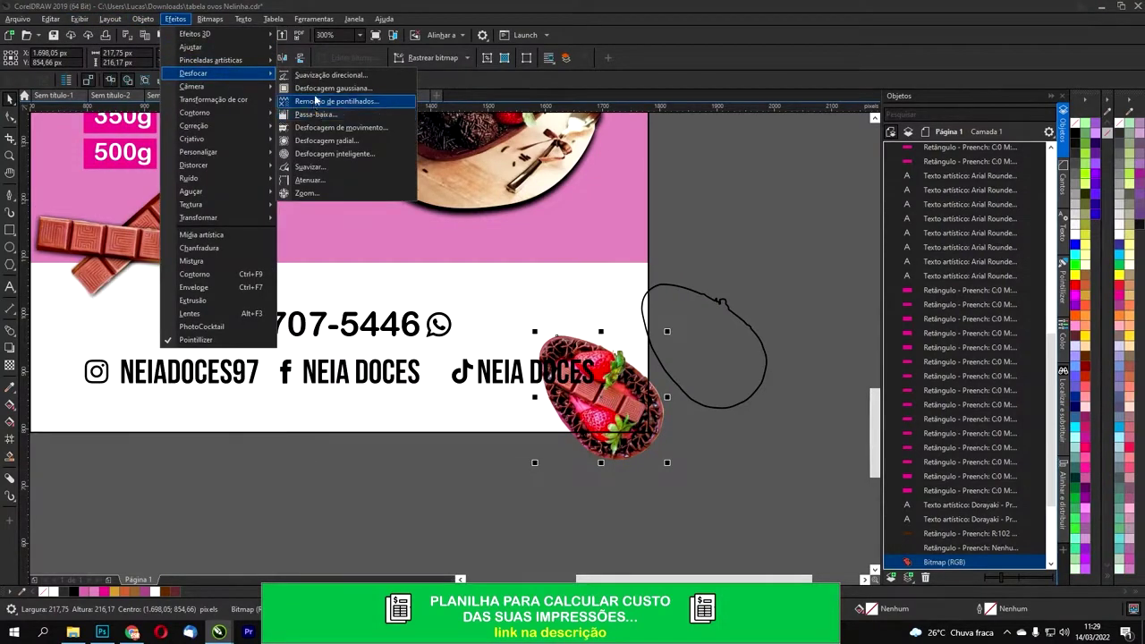
pyautogui.click(327, 87)
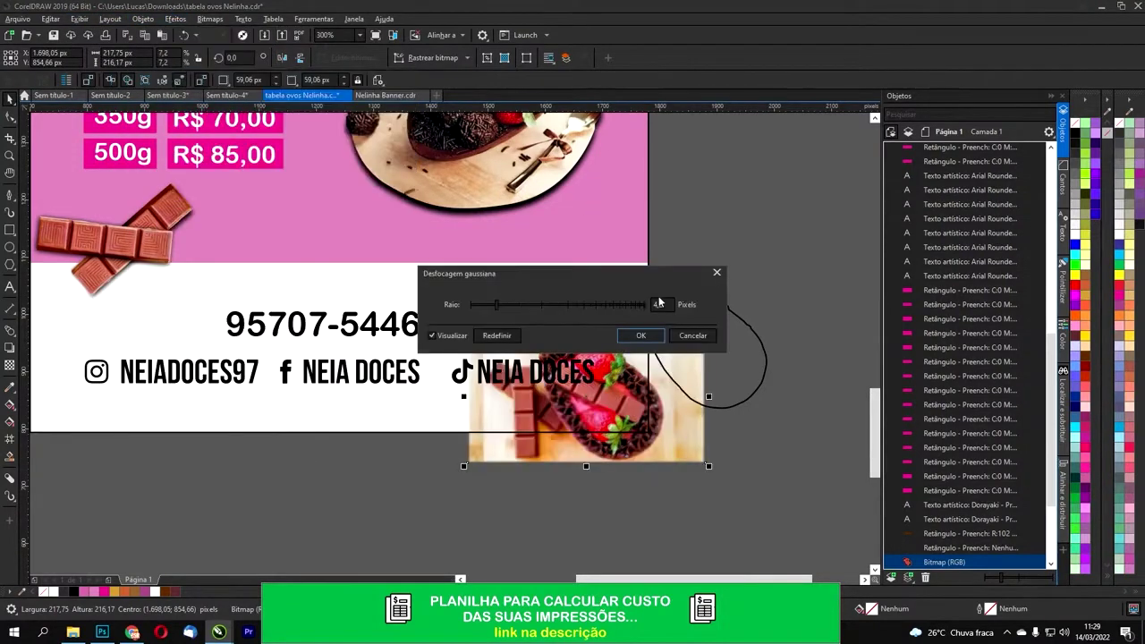
pyautogui.click(530, 305)
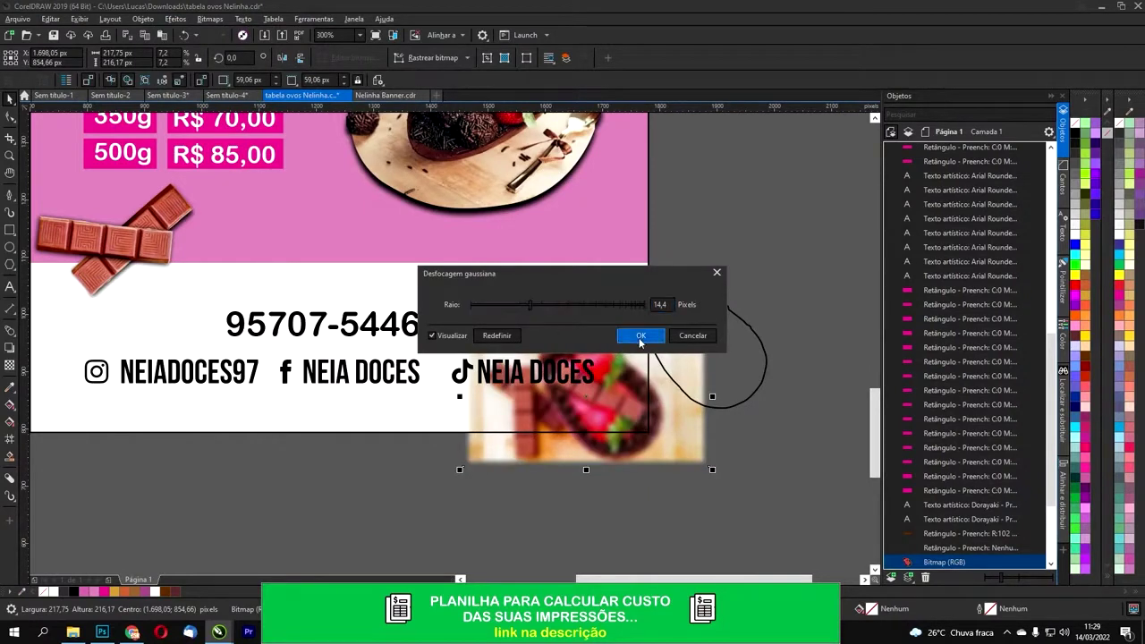
pyautogui.click(640, 335)
# Step: Try to PowerClip the page border rectangle inside the egg outline curve
pyautogui.rightClick(617, 350)
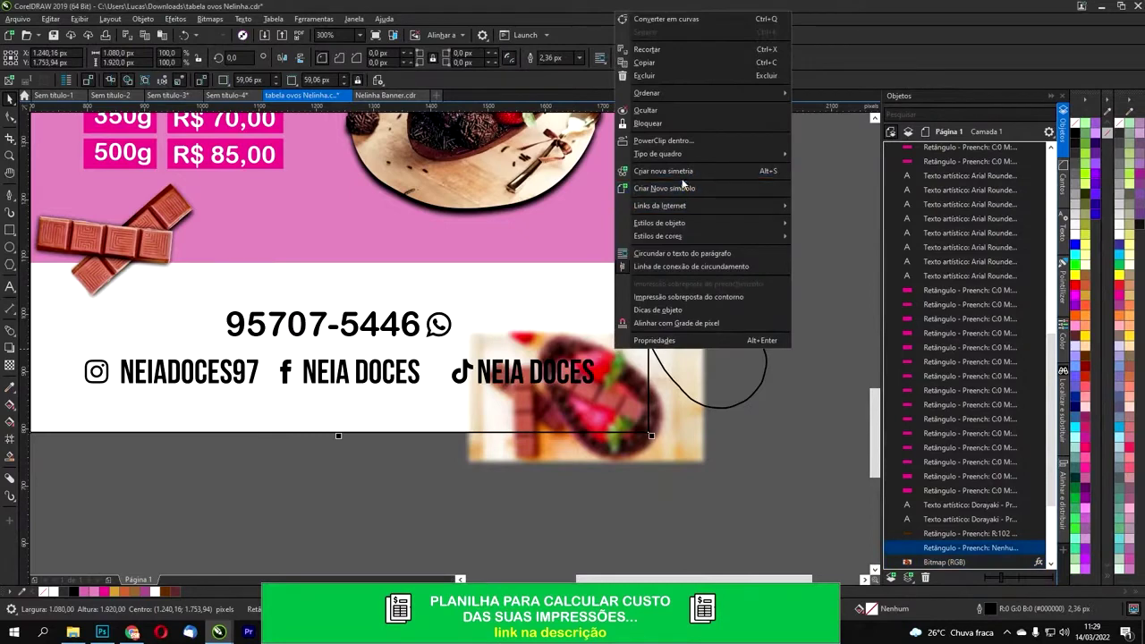
pyautogui.click(678, 170)
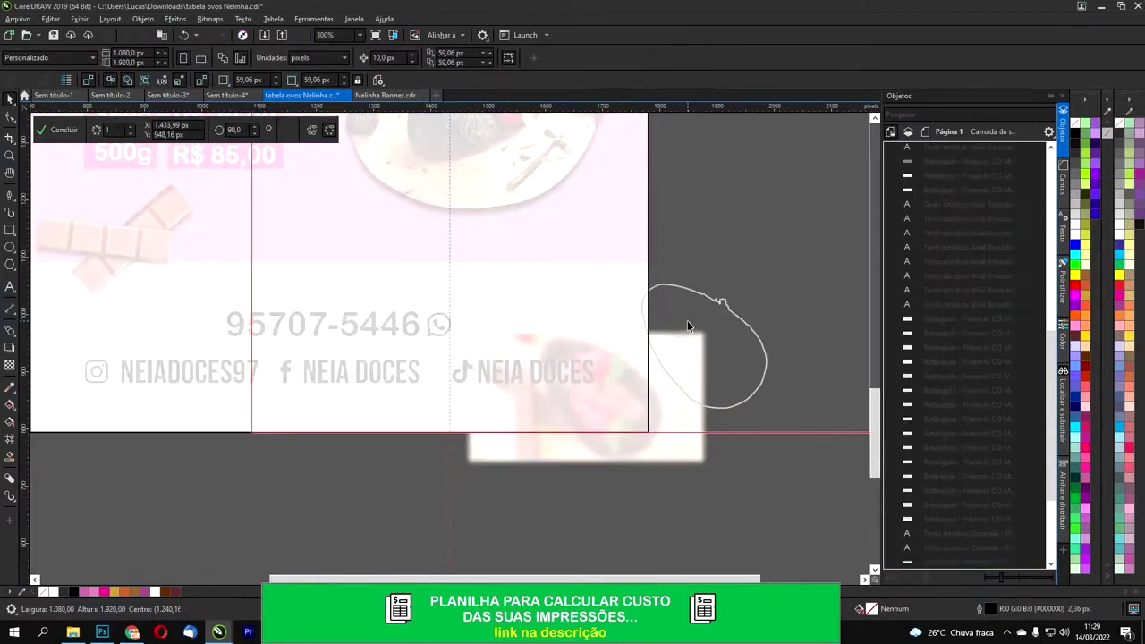
pyautogui.rightClick(630, 357)
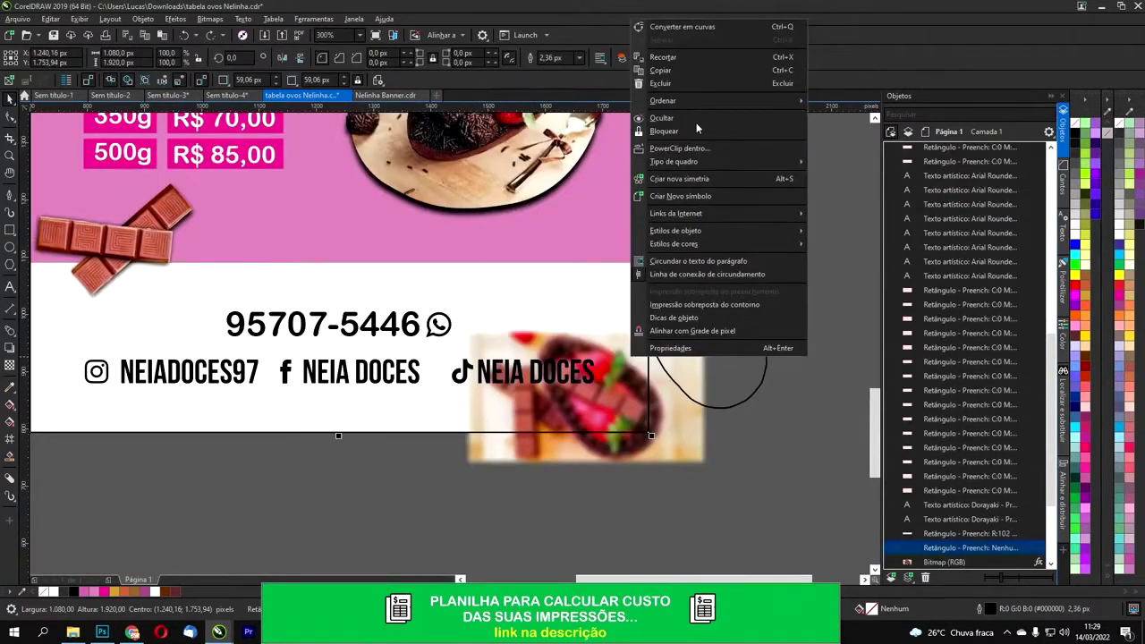
pyautogui.click(682, 150)
pyautogui.click(653, 301)
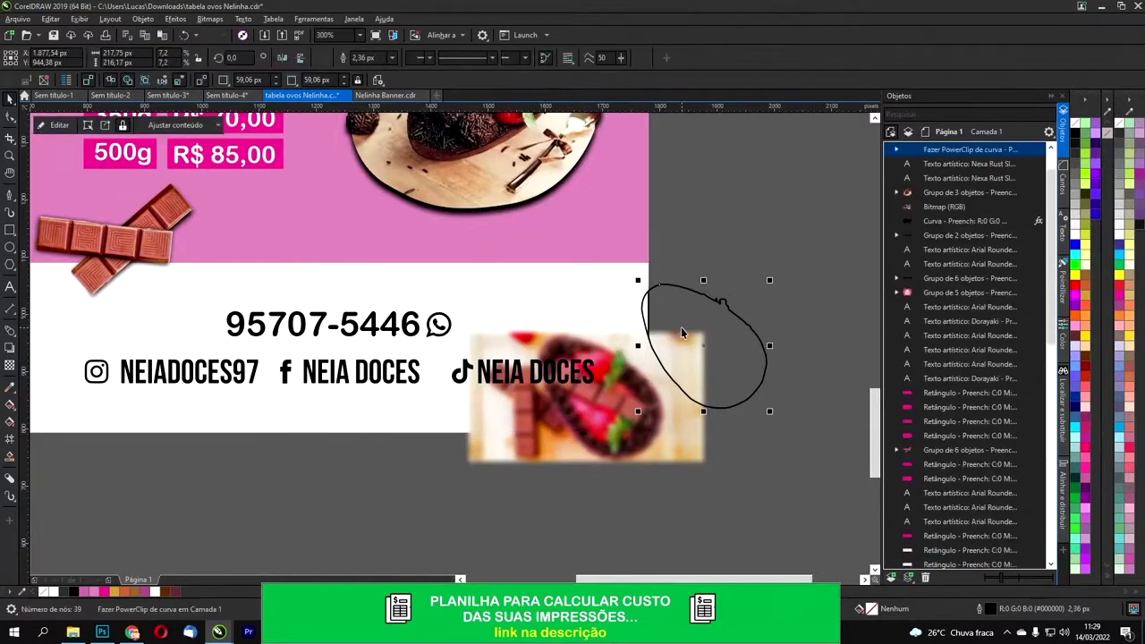
# Step: Undo the PowerClip, the Gaussian blur and the strawberry egg image's last move and reordering
pyautogui.hotkey('ctrl', 'z')
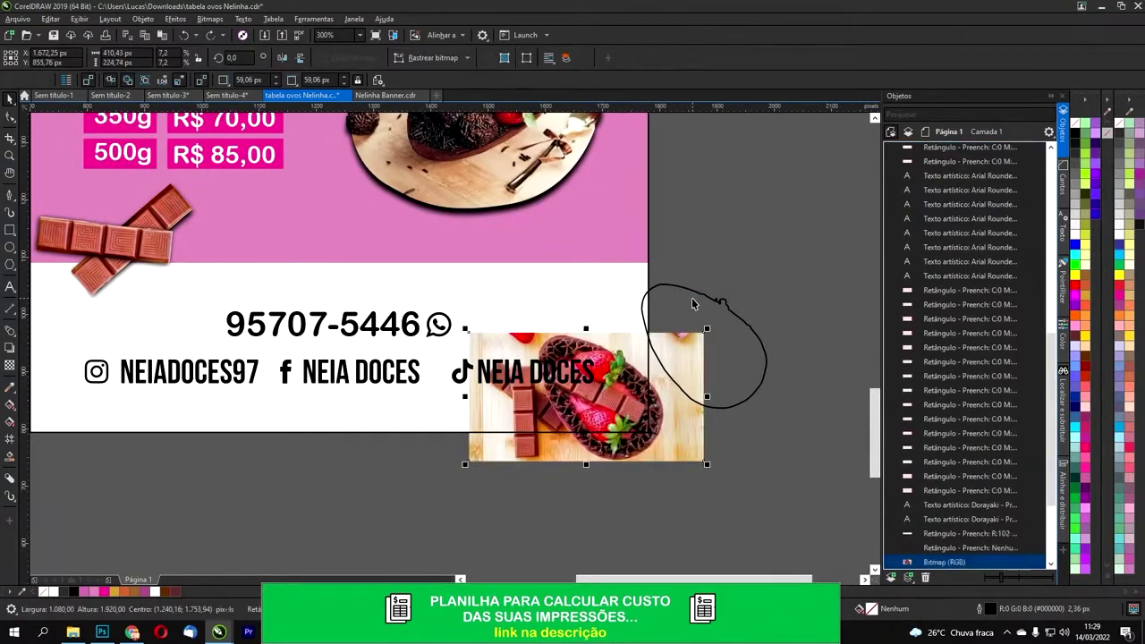
pyautogui.hotkey('ctrl', 'z')
pyautogui.hotkey('ctrl', 'z')
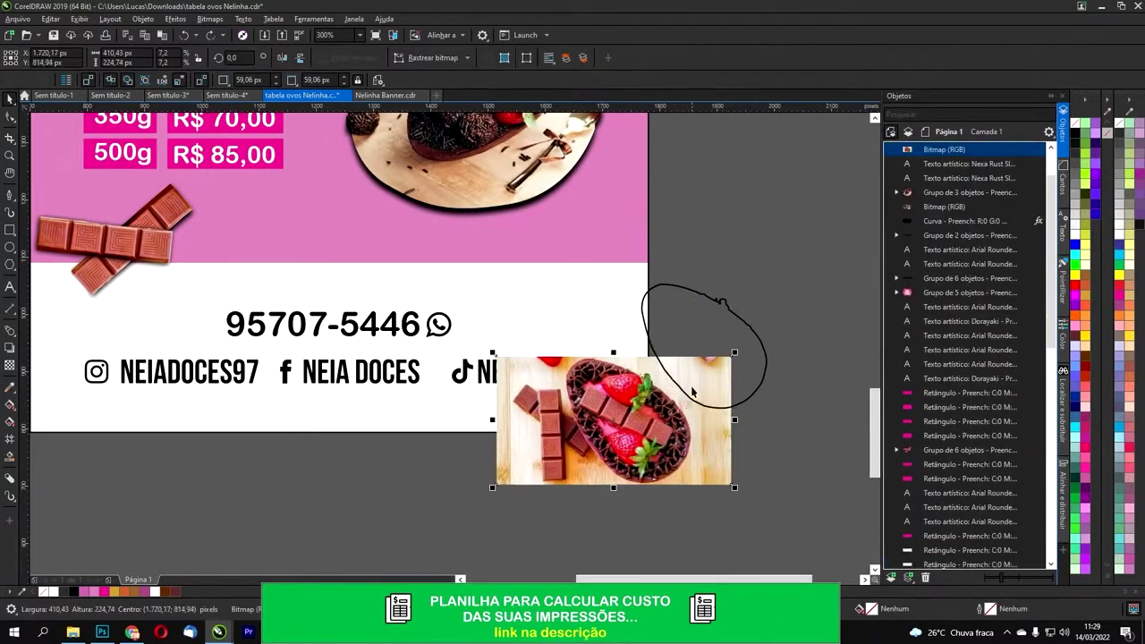
# Step: Delete the strawberry egg photo and the egg outline curve near the page's lower corner
pyautogui.click(692, 401)
pyautogui.press('Delete')
pyautogui.click(668, 408)
pyautogui.press('Delete')
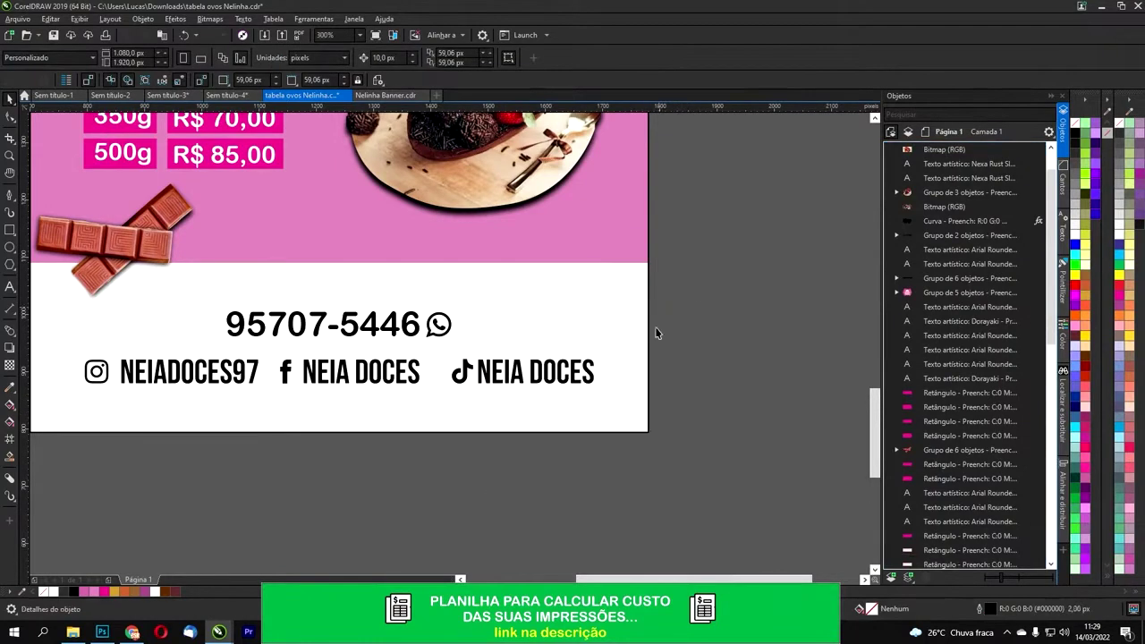
# Step: Add the artistic text "Faça seu pedido" below the social media contacts at the page's lower edge
pyautogui.scroll(-1, 605, 314)
pyautogui.moveTo(498, 306); pyautogui.dragTo(546, 353)
pyautogui.scroll(2, 545, 356)
pyautogui.click(534, 364)
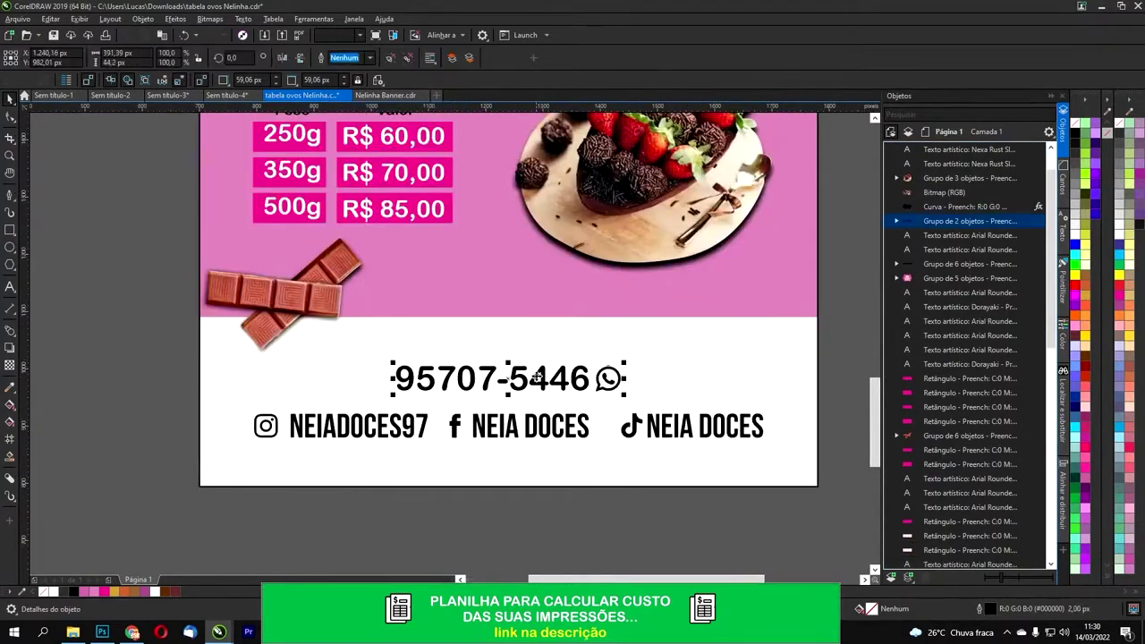
pyautogui.click(10, 287)
pyautogui.click(340, 507)
pyautogui.write('Faça seu pedid')
pyautogui.press('BackSpace')
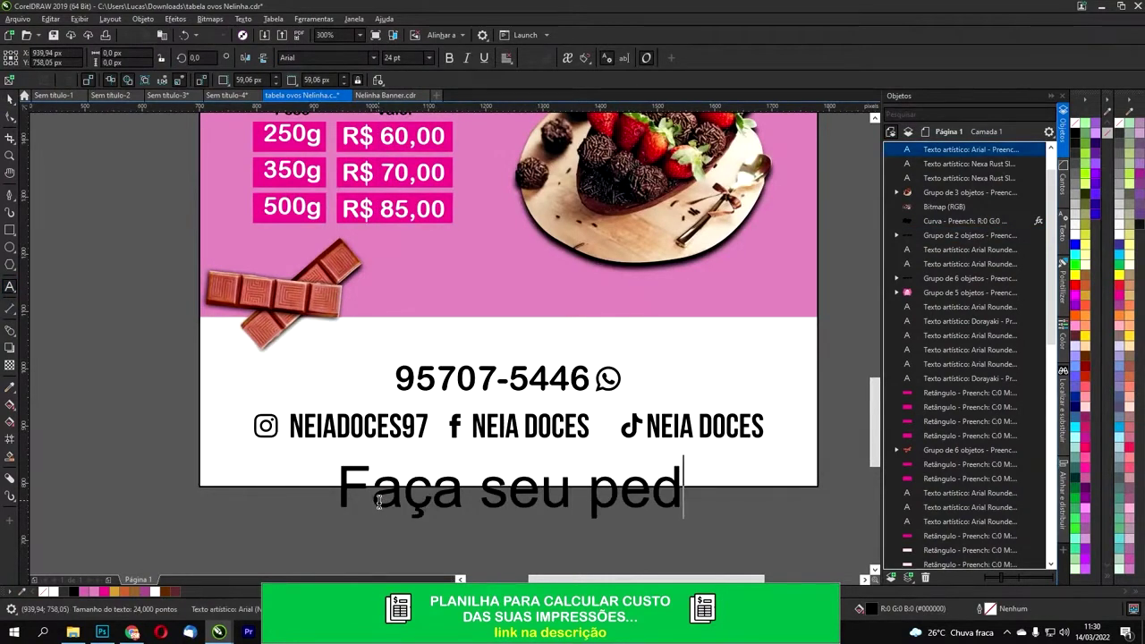
pyautogui.write('ido')
# Step: Change the font of the "Faça seu pedido" text to Nexa Rust Slab
pyautogui.click(15, 103)
pyautogui.click(373, 58)
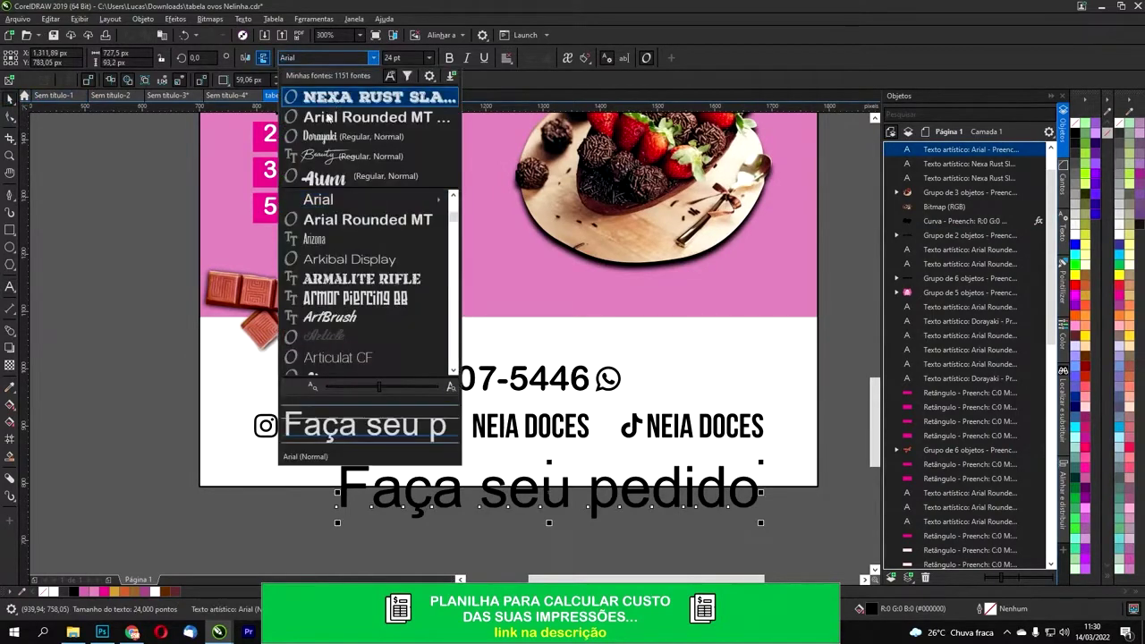
pyautogui.click(374, 118)
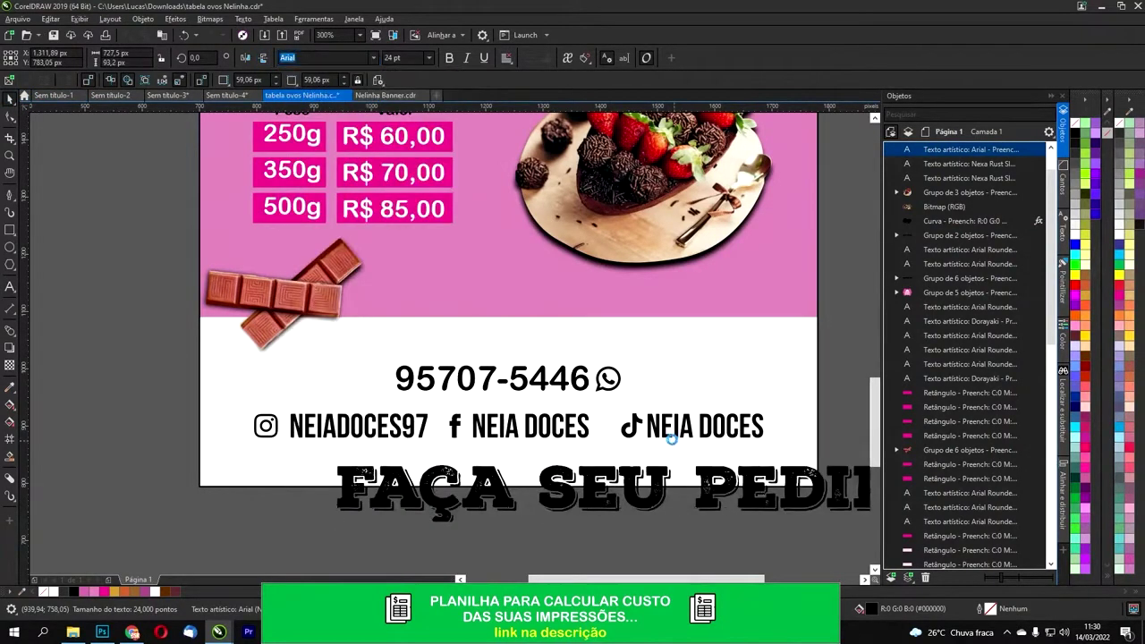
# Step: Set the "Faça seu pedido" text in Arial Rounded MT Bold and convert it to all uppercase
pyautogui.moveTo(671, 440); pyautogui.dragTo(586, 427)
pyautogui.click(242, 20)
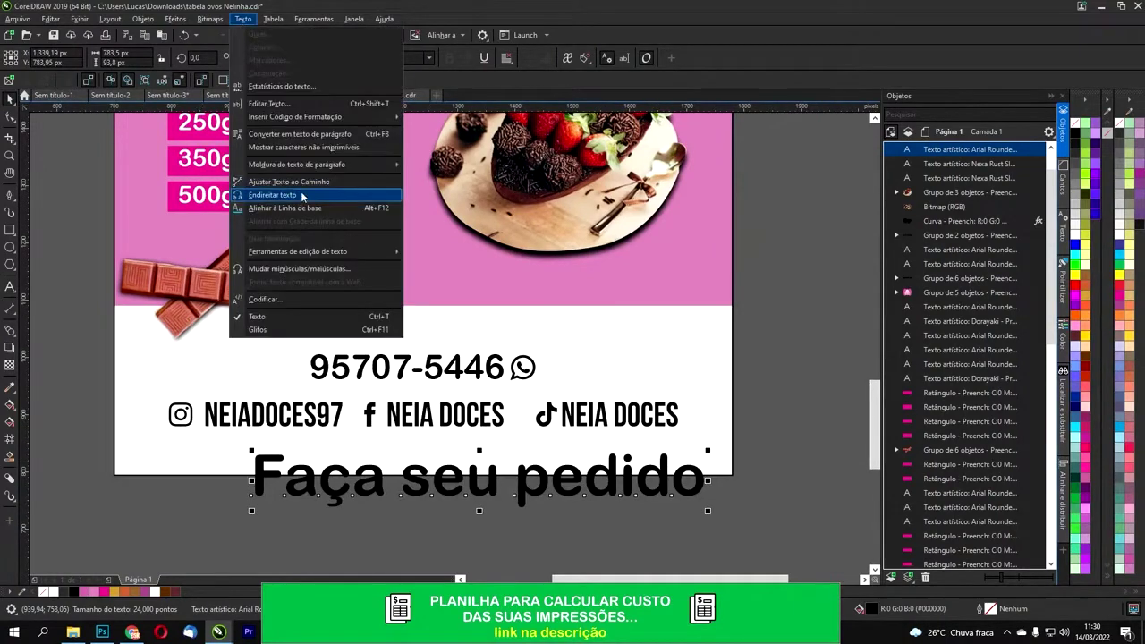
pyautogui.click(279, 270)
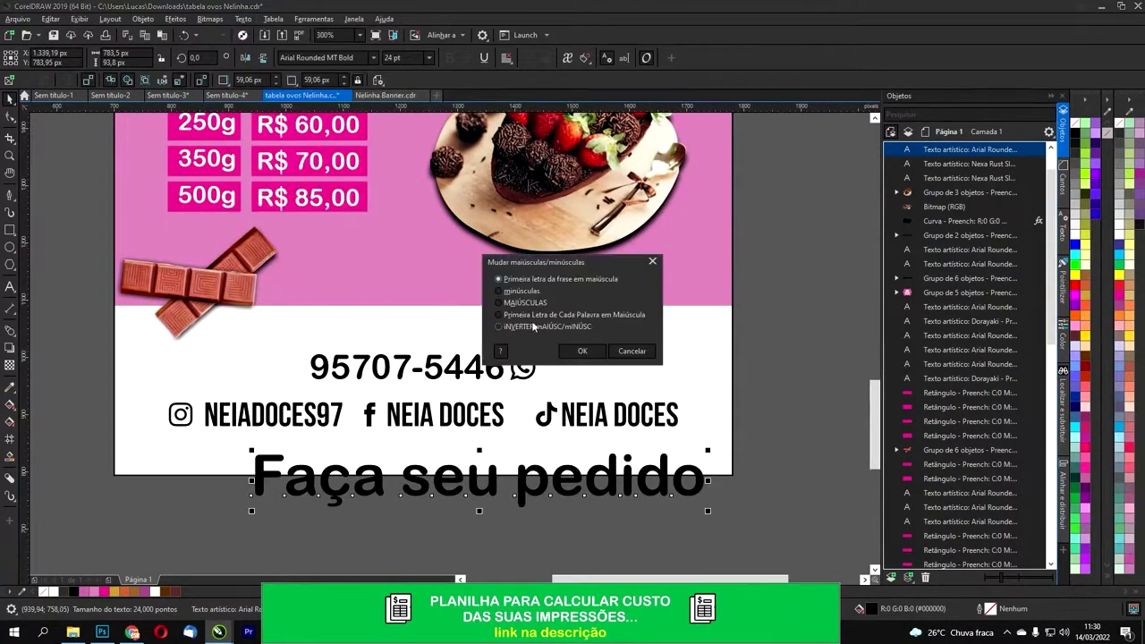
pyautogui.click(581, 351)
# Step: Place the order text above the phone number at about 6.7 pt and group it with the number and WhatsApp icon
pyautogui.moveTo(781, 450); pyautogui.dragTo(477, 349)
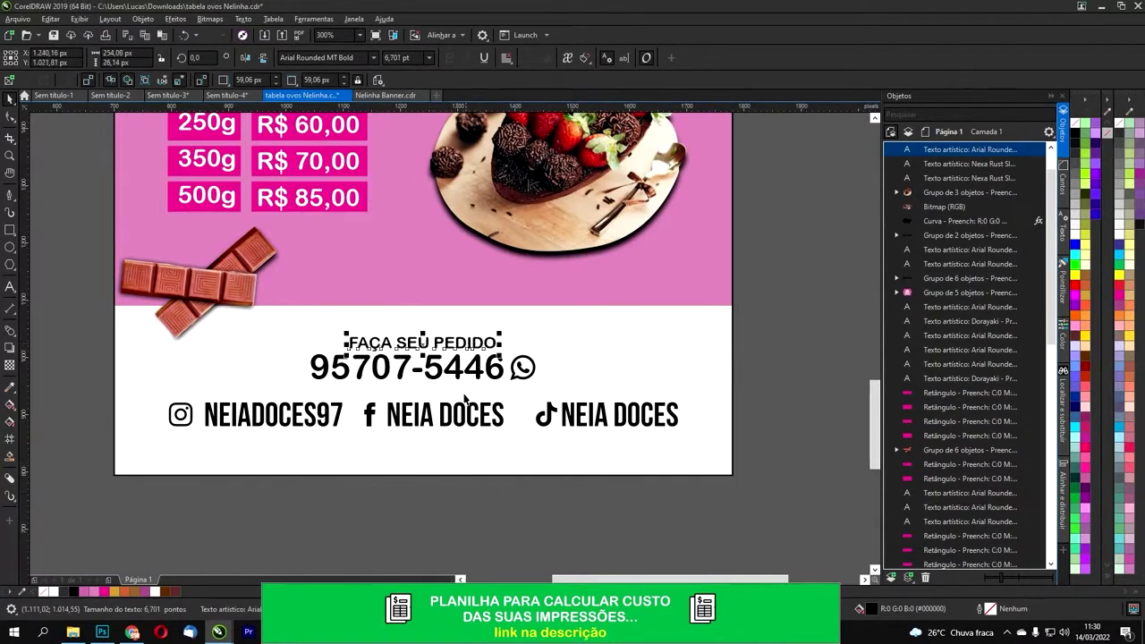
pyautogui.keyDown('shift'); pyautogui.click(457, 364); pyautogui.keyUp('shift')
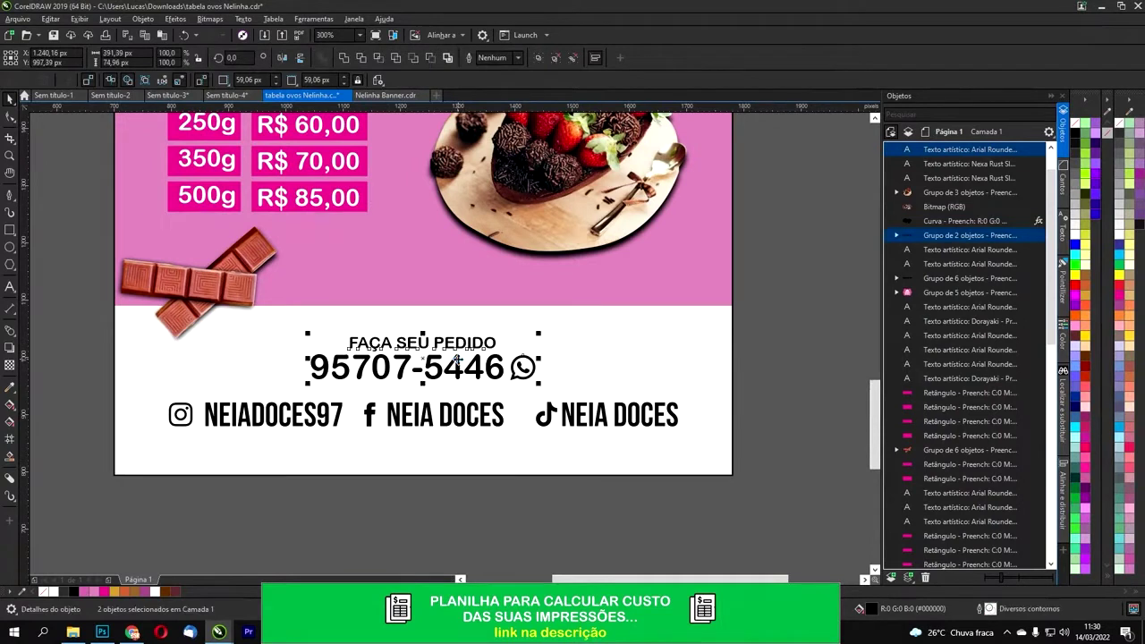
pyautogui.hotkey('ctrl', 'g')
# Step: Scale the row of social media handles and icons down to about 610 px wide, keeping it below the phone number
pyautogui.click(488, 415)
pyautogui.moveTo(683, 394); pyautogui.dragTo(668, 399)
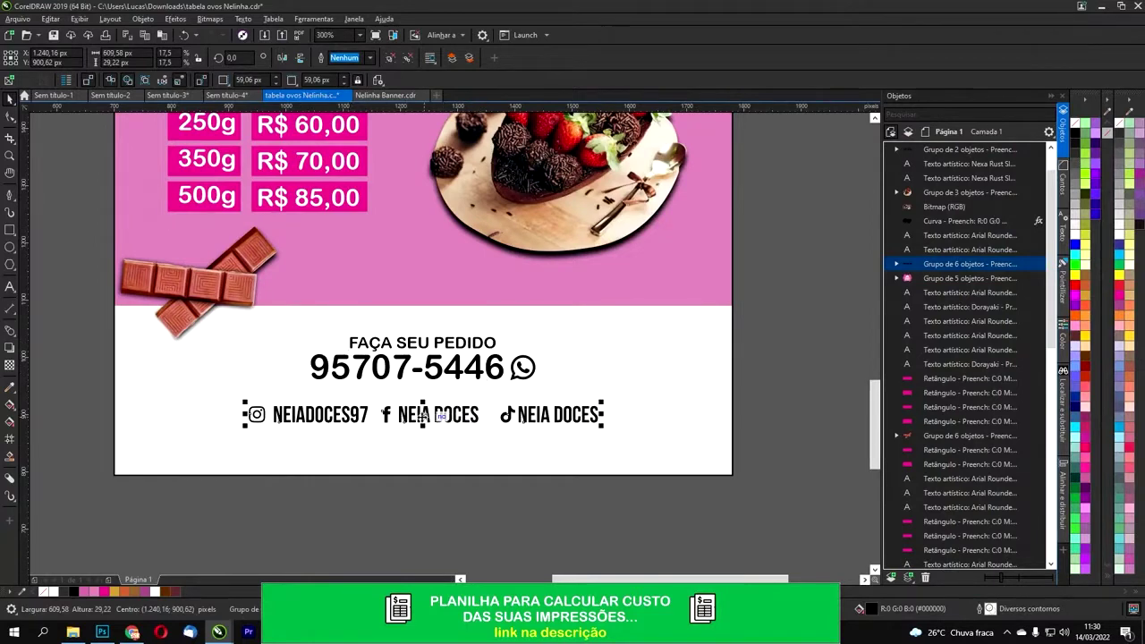
pyautogui.click(399, 510)
# Step: Sample a brown from the chocolate egg picture and fill the order text, phone number and WhatsApp icon with it
pyautogui.click(377, 368)
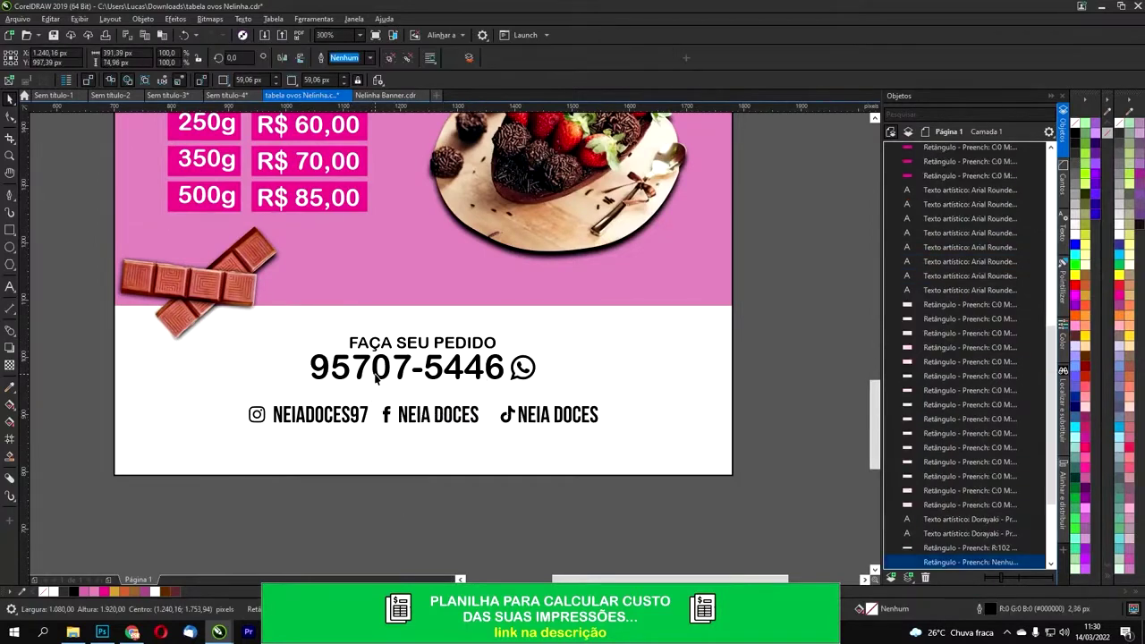
pyautogui.click(373, 368)
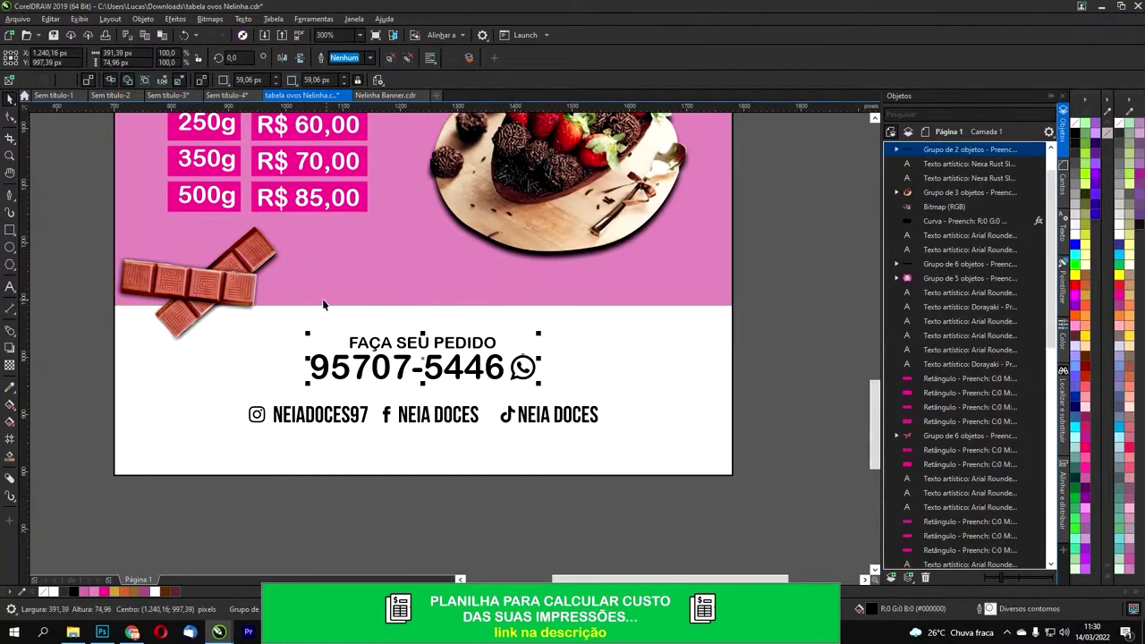
pyautogui.moveTo(74, 308); pyautogui.dragTo(126, 440)
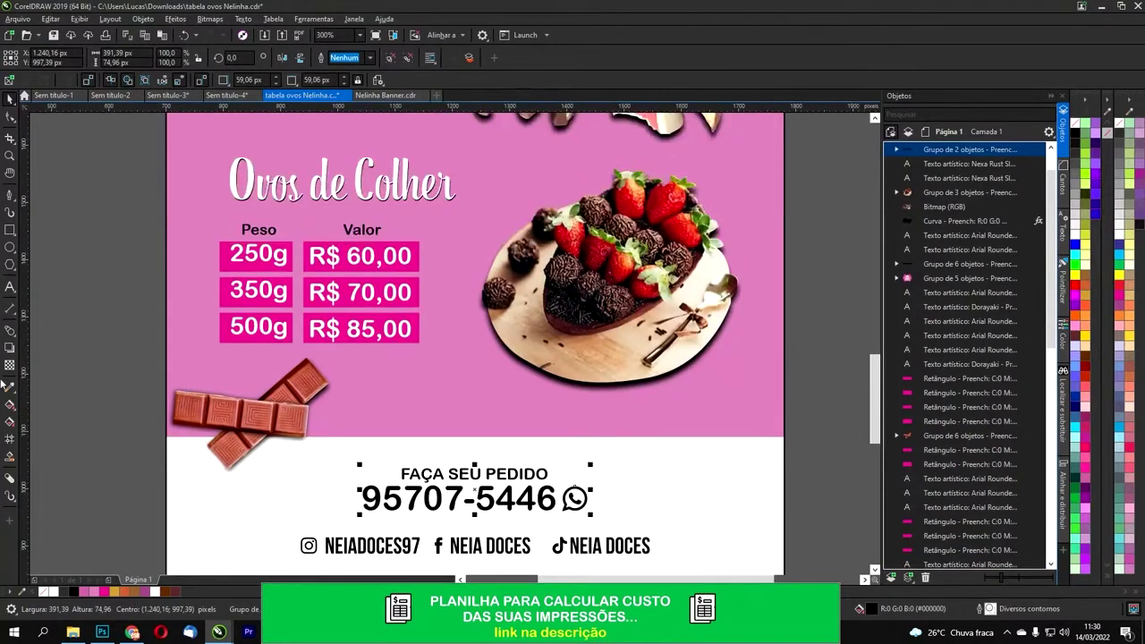
pyautogui.click(10, 385)
pyautogui.scroll(-2, 505, 233)
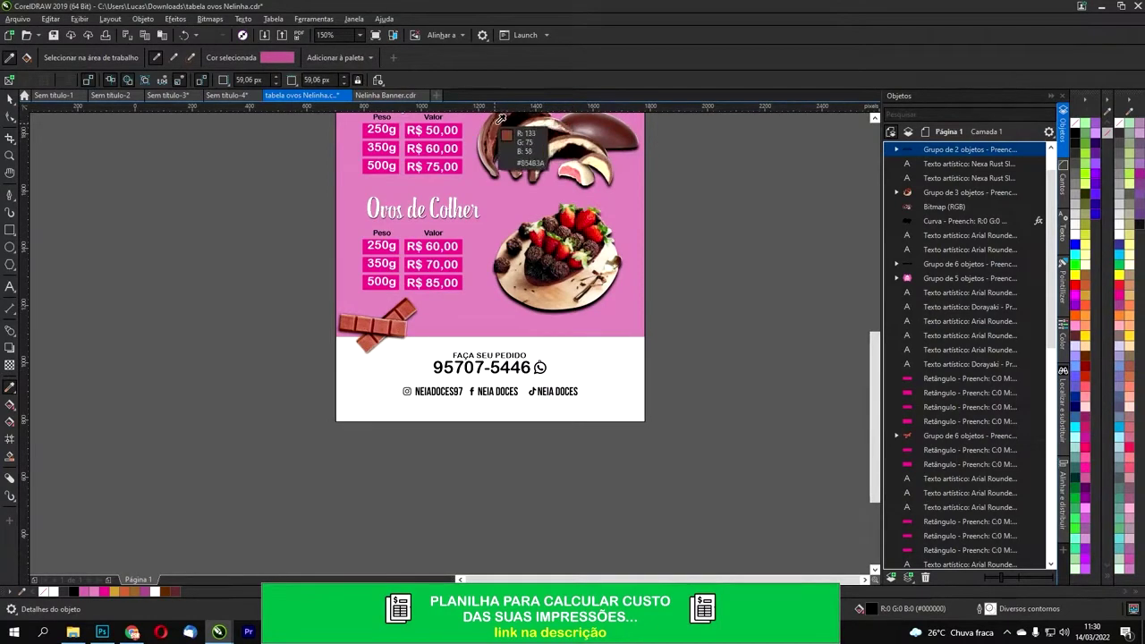
pyautogui.click(496, 132)
pyautogui.scroll(5, 454, 384)
pyautogui.click(453, 383)
pyautogui.click(512, 320)
pyautogui.scroll(-5, 589, 352)
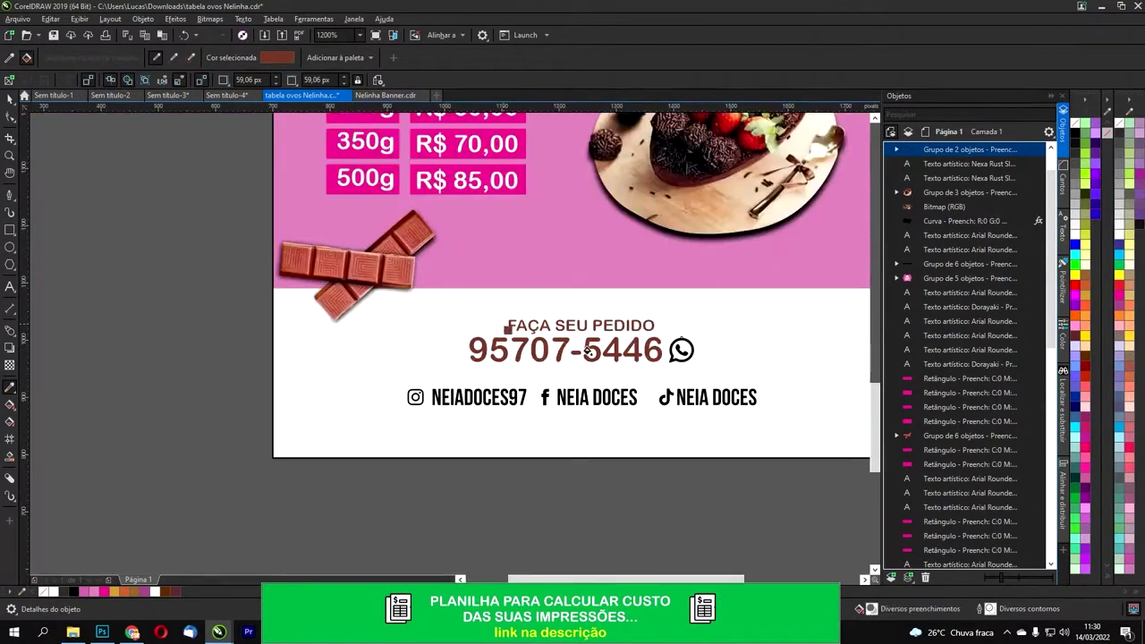
pyautogui.scroll(2, 670, 355)
pyautogui.click(670, 347)
pyautogui.scroll(-2, 669, 347)
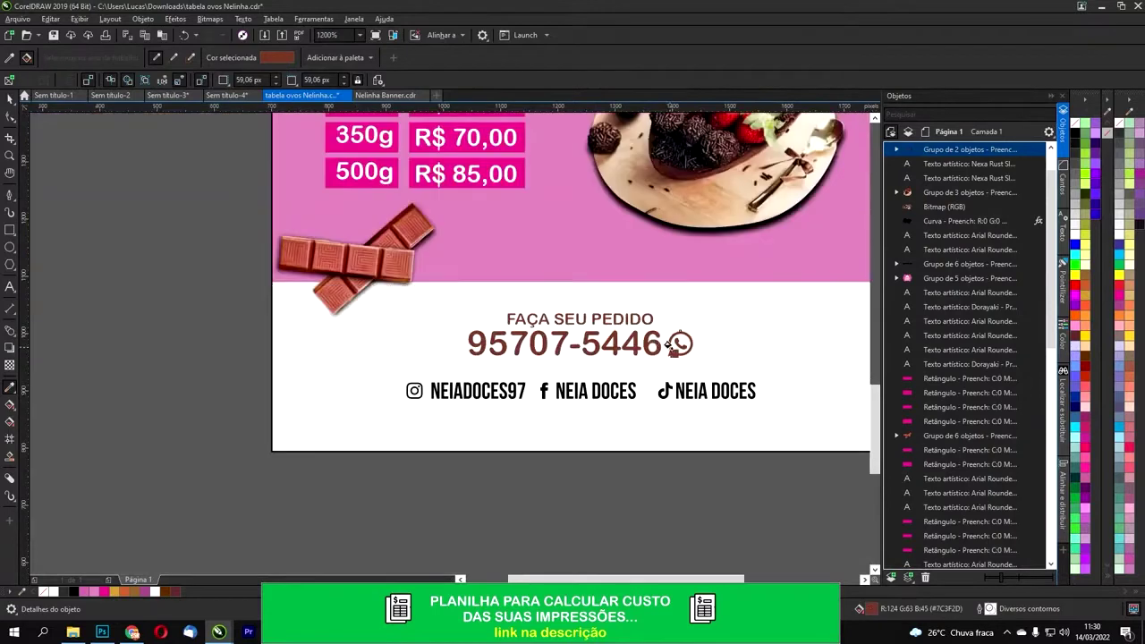
pyautogui.click(349, 421)
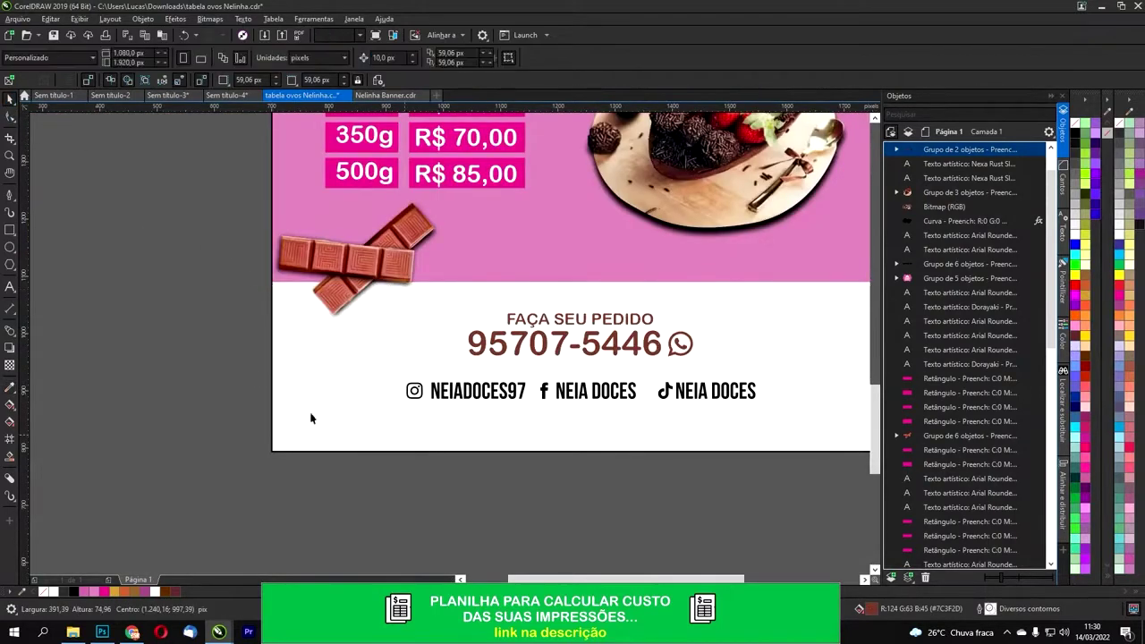
# Step: Reposition the order and phone group and the social media row slightly lower within the white footer
pyautogui.moveTo(312, 415); pyautogui.dragTo(295, 439)
pyautogui.moveTo(193, 374); pyautogui.dragTo(782, 445)
pyautogui.scroll(1, 704, 434)
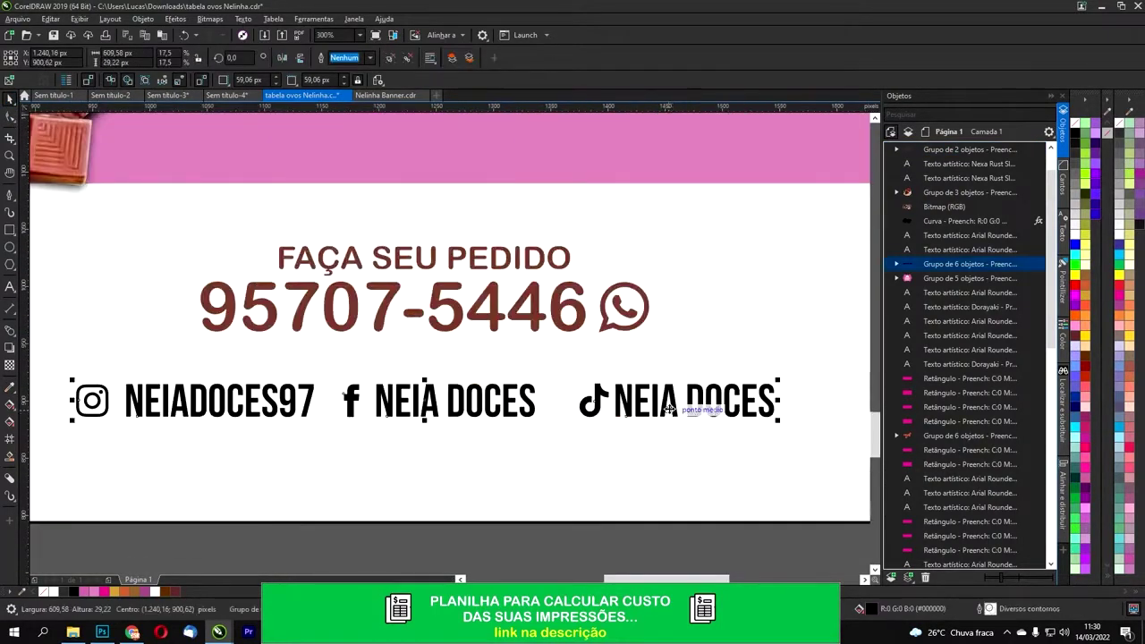
pyautogui.scroll(-1, 703, 434)
pyautogui.click(686, 461)
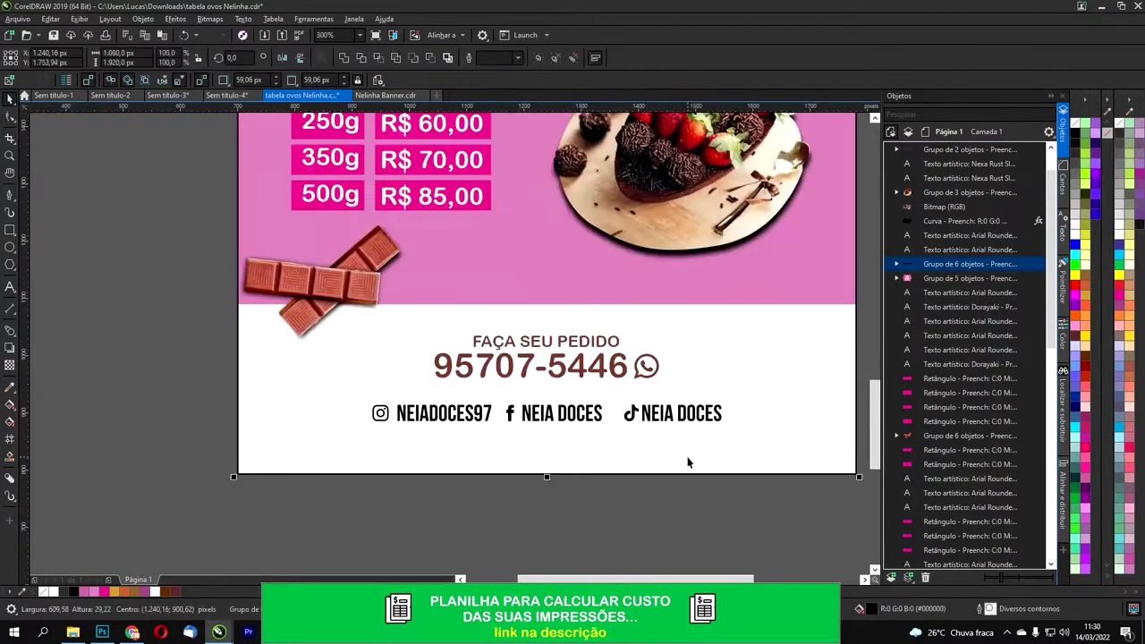
pyautogui.press('Escape')
pyautogui.click(632, 416)
pyautogui.moveTo(633, 417); pyautogui.dragTo(634, 408)
pyautogui.moveTo(753, 339); pyautogui.dragTo(752, 332)
pyautogui.moveTo(608, 341); pyautogui.dragTo(609, 350)
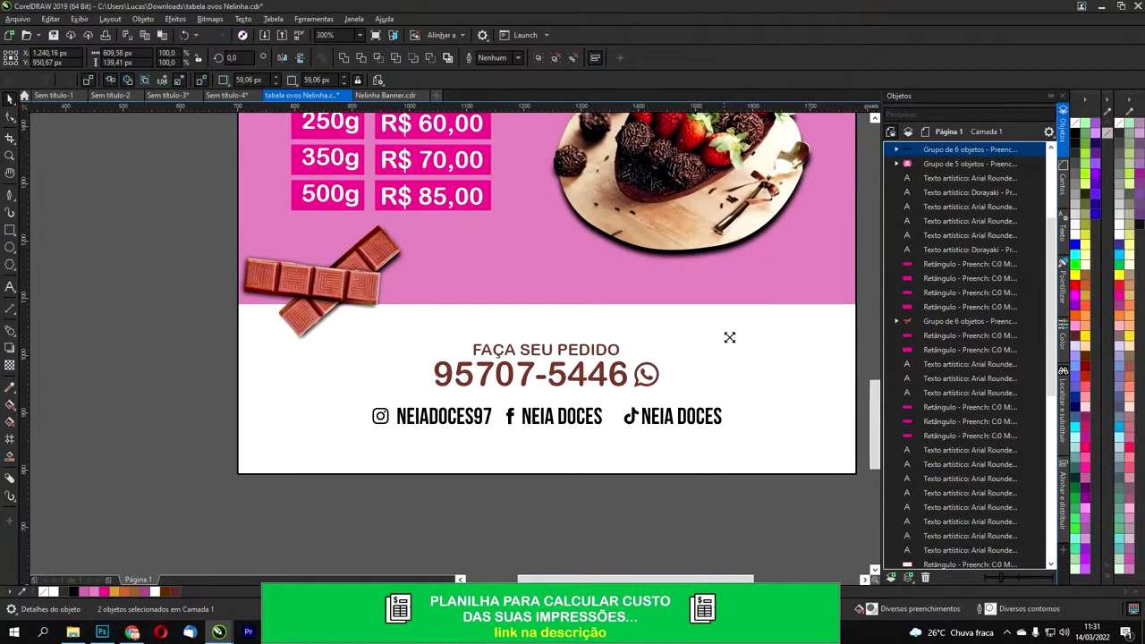
pyautogui.click(596, 521)
# Step: Enlarge the phone group and the social media row together slightly in the white footer
pyautogui.scroll(-2, 558, 448)
pyautogui.moveTo(590, 379); pyautogui.dragTo(522, 367)
pyautogui.click(525, 461)
# Step: Draw a closed shape with a wavy lower edge, about 1080 by 95 px, across the pink and white boundary
pyautogui.click(131, 327)
pyautogui.scroll(1, 410, 358)
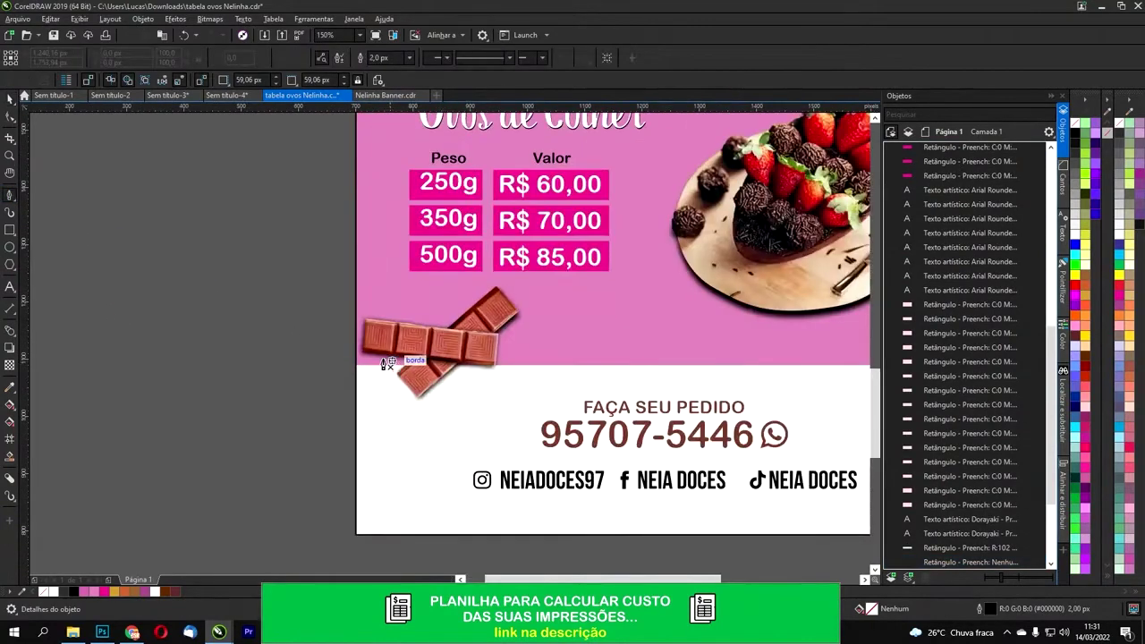
pyautogui.click(356, 366)
pyautogui.moveTo(643, 374); pyautogui.dragTo(584, 366)
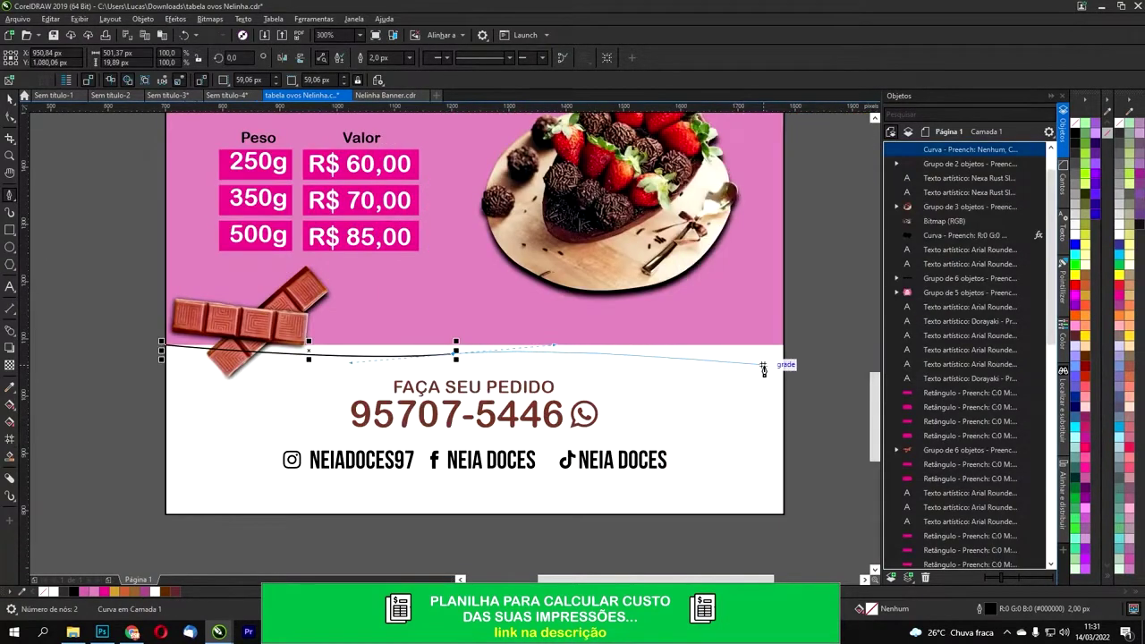
pyautogui.click(784, 368)
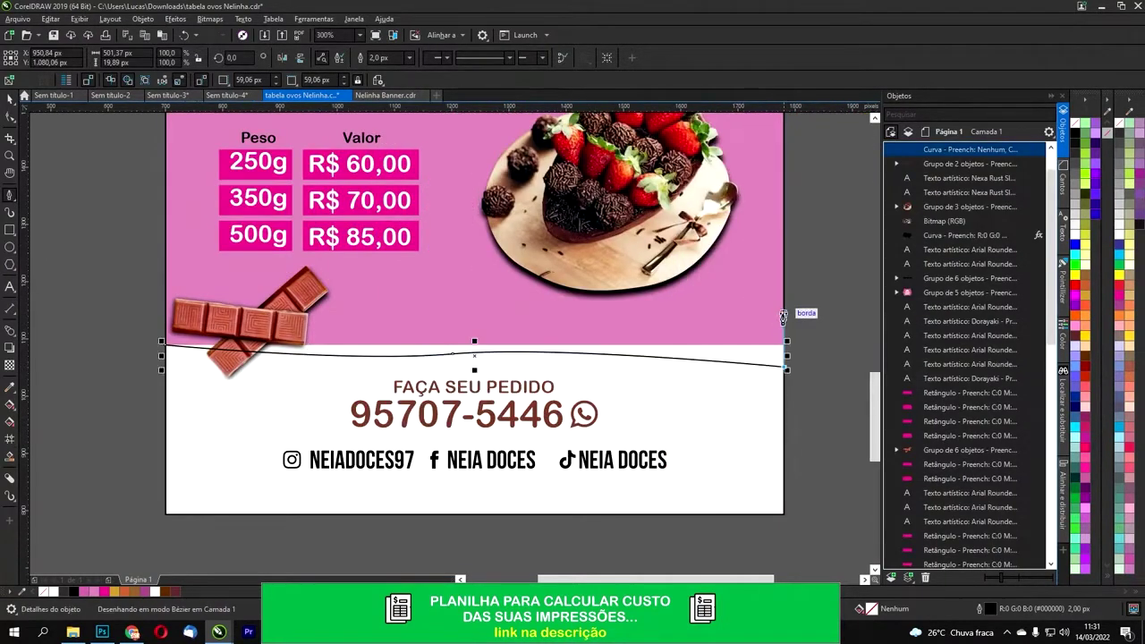
pyautogui.click(784, 315)
pyautogui.click(164, 313)
pyautogui.click(167, 345)
# Step: Fill the wavy shape with the pink sampled from the background and remove its outline
pyautogui.click(9, 388)
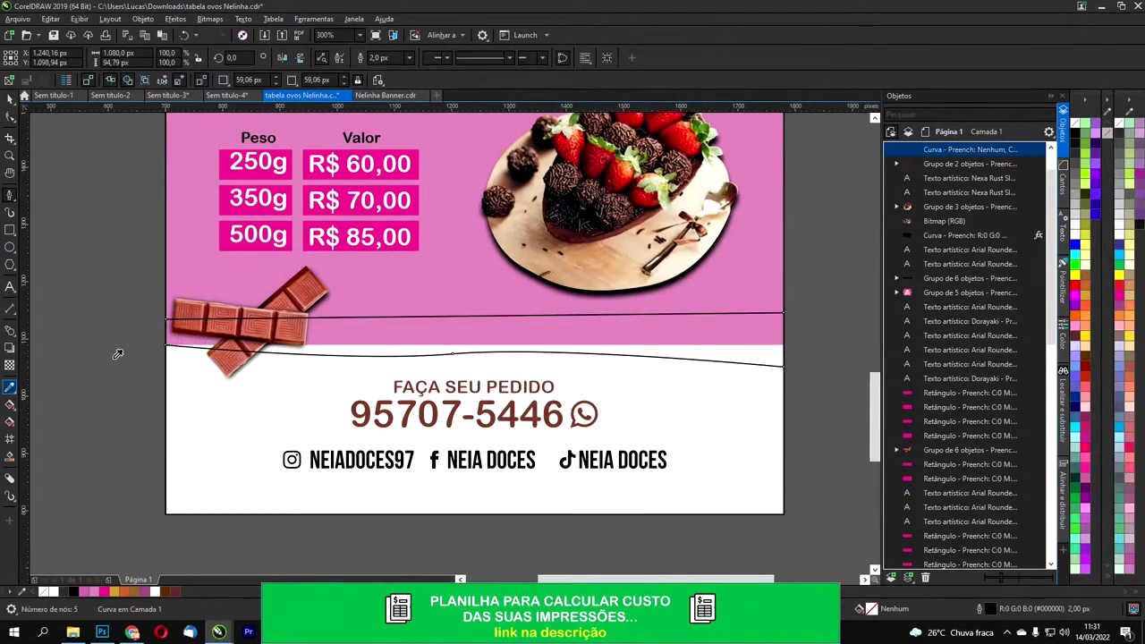
pyautogui.click(414, 285)
pyautogui.click(402, 328)
pyautogui.click(9, 100)
pyautogui.rightClick(1074, 125)
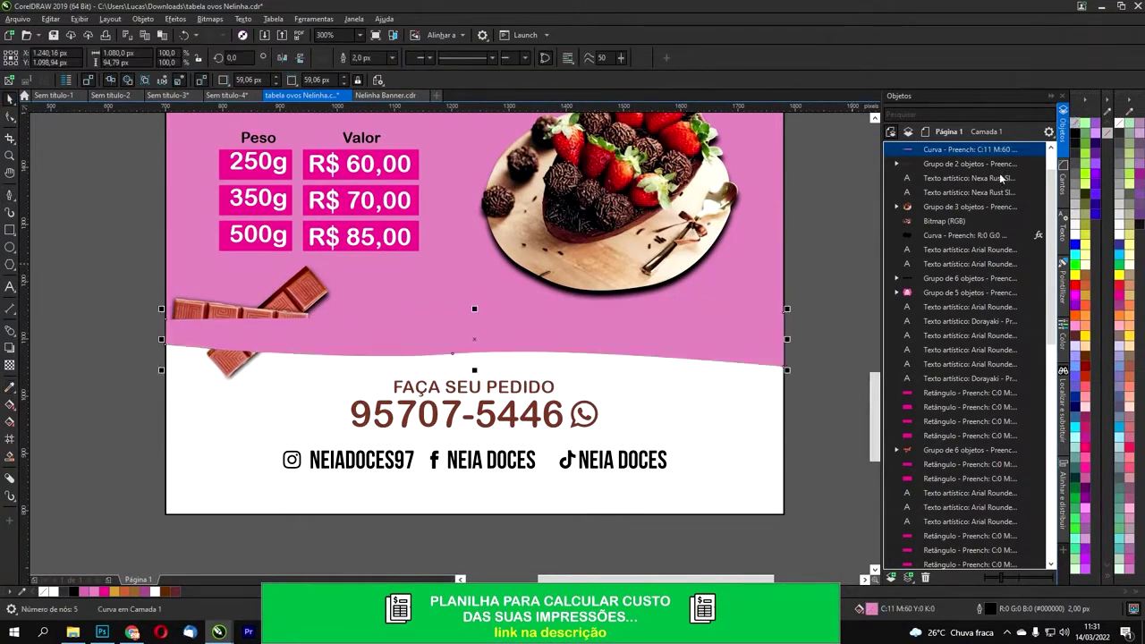
# Step: Send the pink wavy shape behind the chocolate bars and all other objects on its layer
pyautogui.hotkey('ctrl', 'pagedown')
pyautogui.hotkey('ctrl', 'pagedown')
pyautogui.hotkey('ctrl', 'pagedown')
pyautogui.hotkey('ctrl', 'pagedown')
pyautogui.hotkey('ctrl', 'pagedown')
pyautogui.hotkey('ctrl', 'pagedown')
pyautogui.hotkey('ctrl', 'pagedown')
pyautogui.hotkey('ctrl', 'pagedown')
pyautogui.hotkey('ctrl', 'pagedown')
pyautogui.hotkey('shift', 'pagedown')
# Step: Review the whole price table layout and the curved transition between the pink background and white footer
pyautogui.scroll(-2, 644, 332)
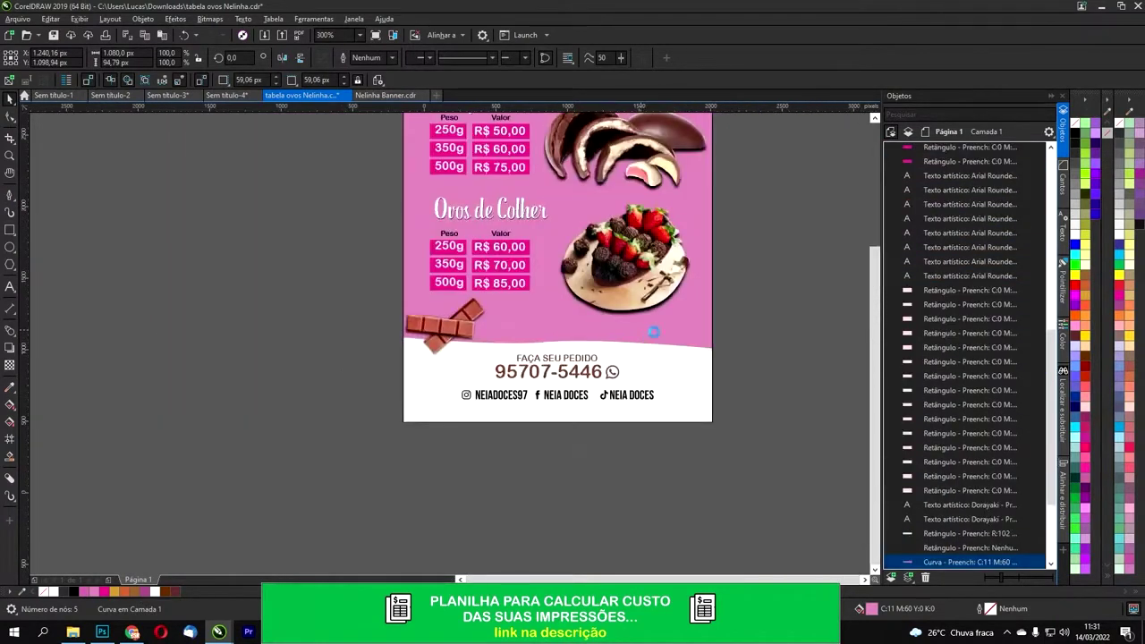
pyautogui.click(729, 253)
pyautogui.moveTo(730, 247); pyautogui.dragTo(701, 352)
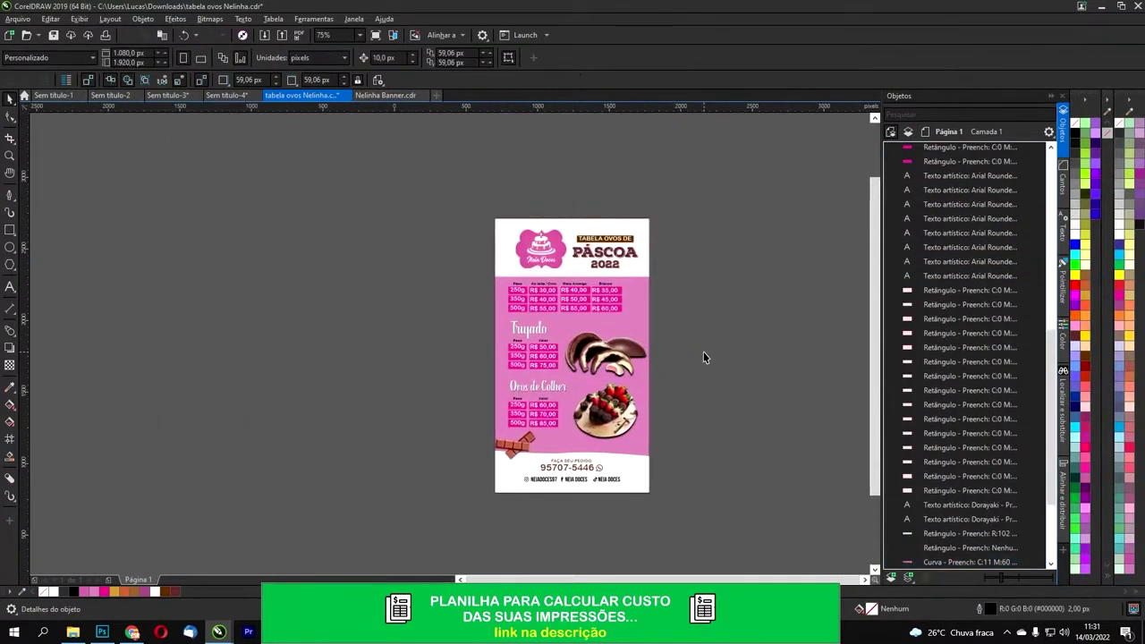
pyautogui.scroll(3, 605, 452)
pyautogui.click(519, 460)
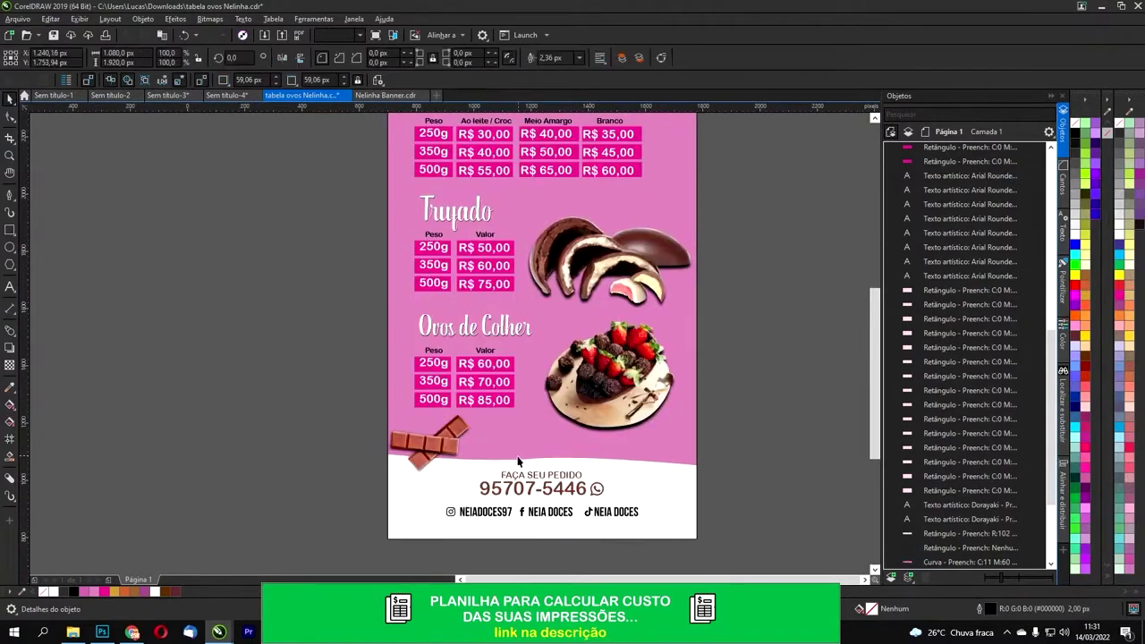
pyautogui.scroll(2, 519, 461)
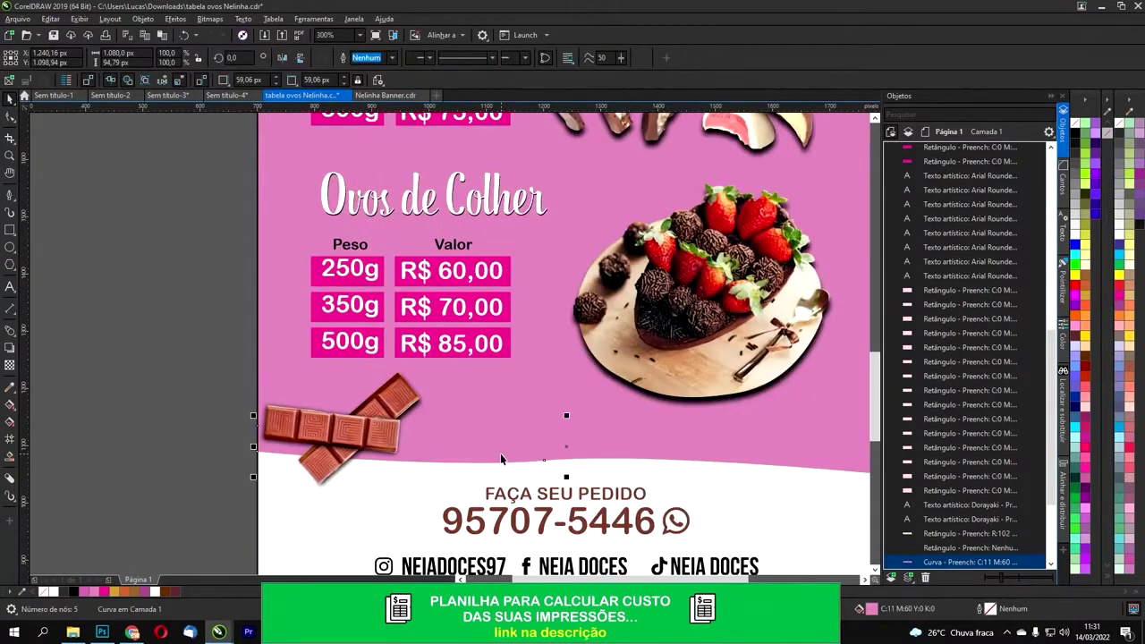
pyautogui.press('Escape')
pyautogui.scroll(-4, 546, 443)
pyautogui.scroll(2, 554, 358)
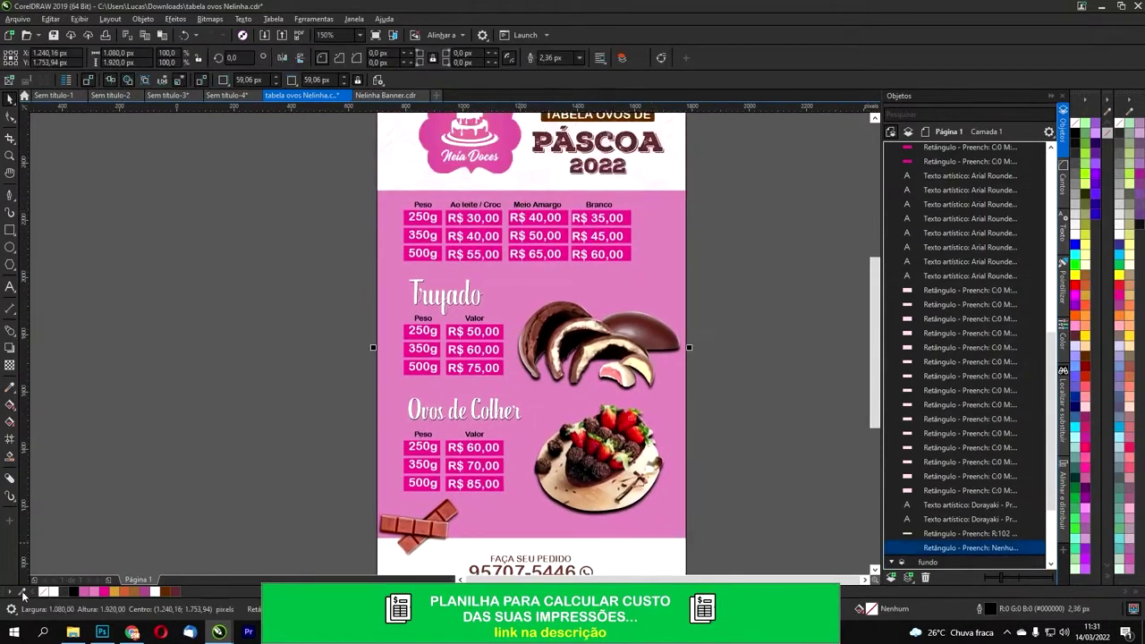
# Step: Switch to Chrome and search Google Images for "pascoa fundo"
pyautogui.click(131, 633)
pyautogui.click(506, 10)
pyautogui.click(644, 9)
pyautogui.click(528, 7)
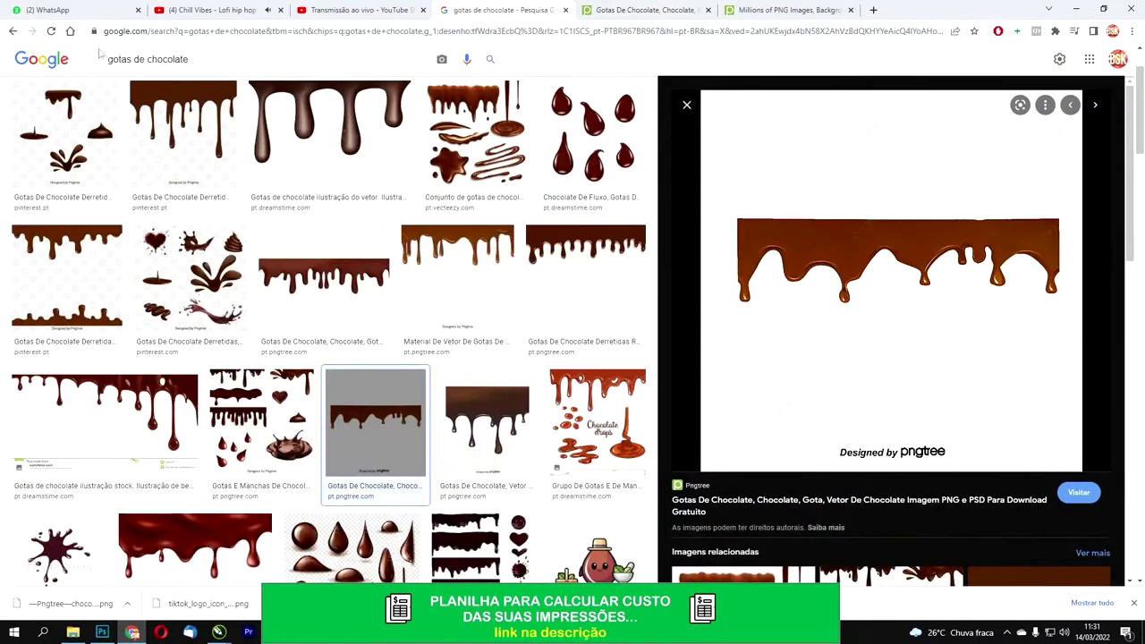
pyautogui.tripleClick(202, 63)
pyautogui.write('pasac')
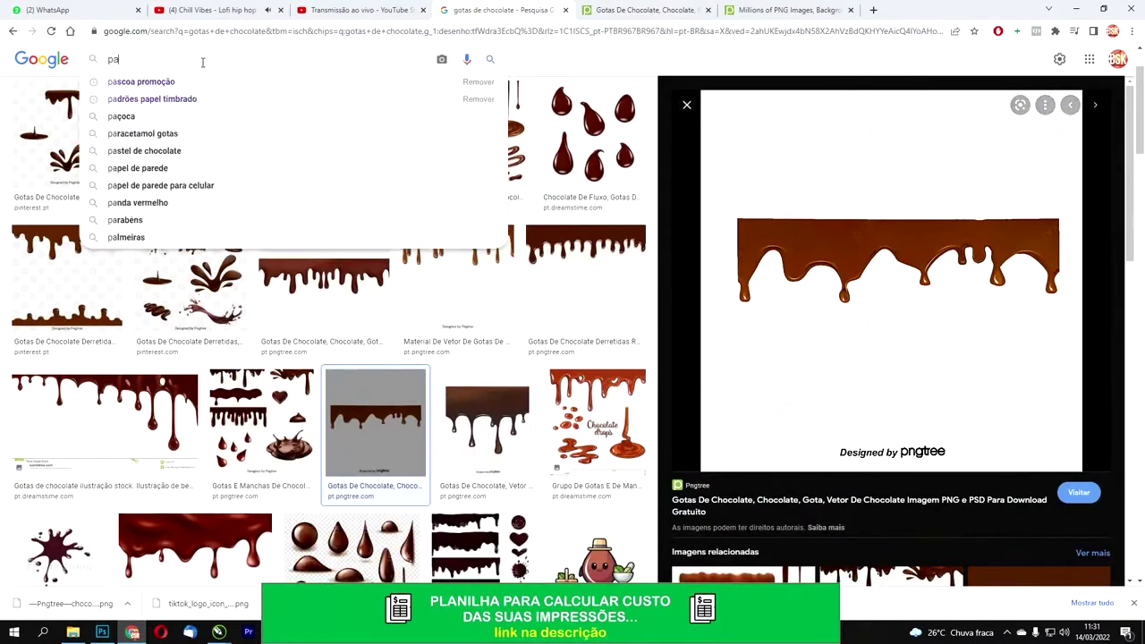
pyautogui.press('BackSpace')
pyautogui.press('BackSpace')
pyautogui.write('coa fundo')
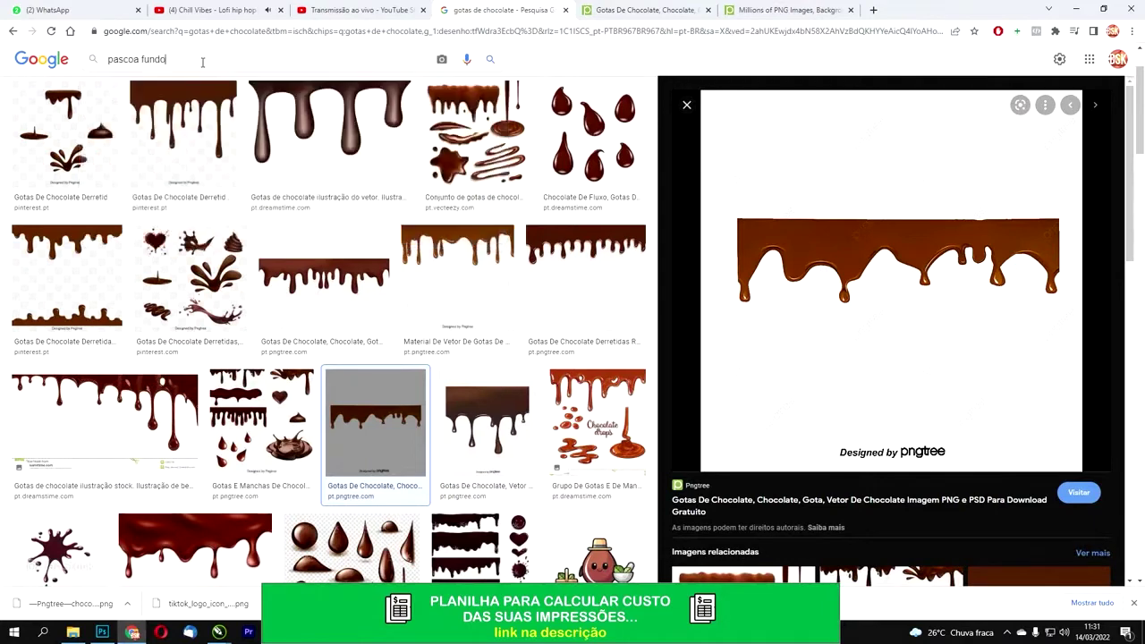
pyautogui.press('Return')
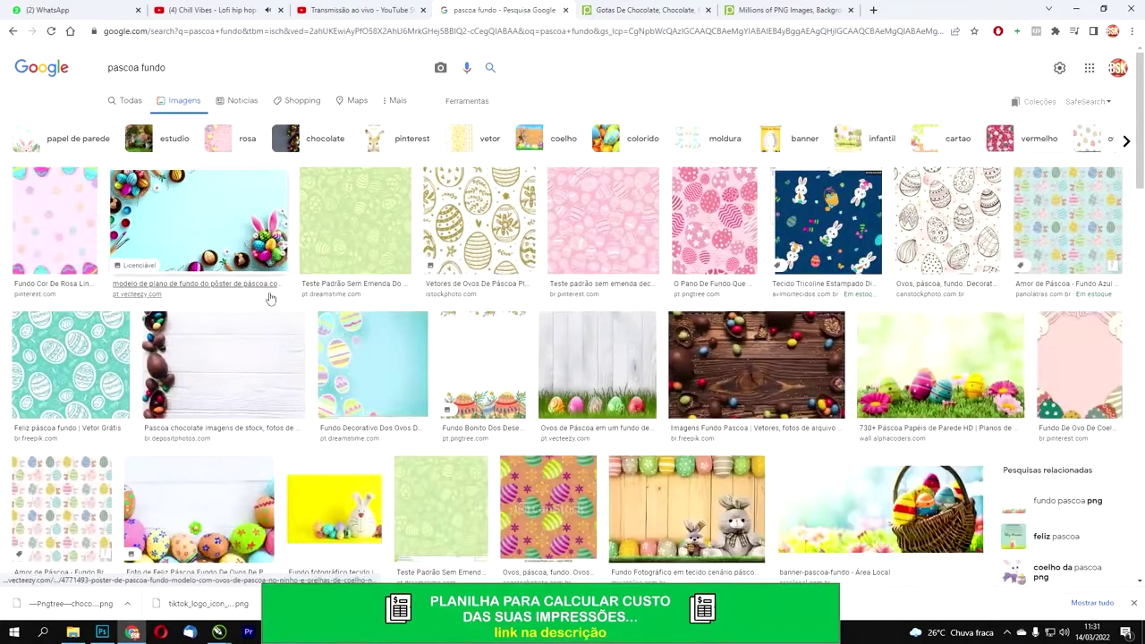
# Step: Browse the Easter background results and examine the chocolate eggs on white wood image with its related images
pyautogui.scroll(-3, 583, 265)
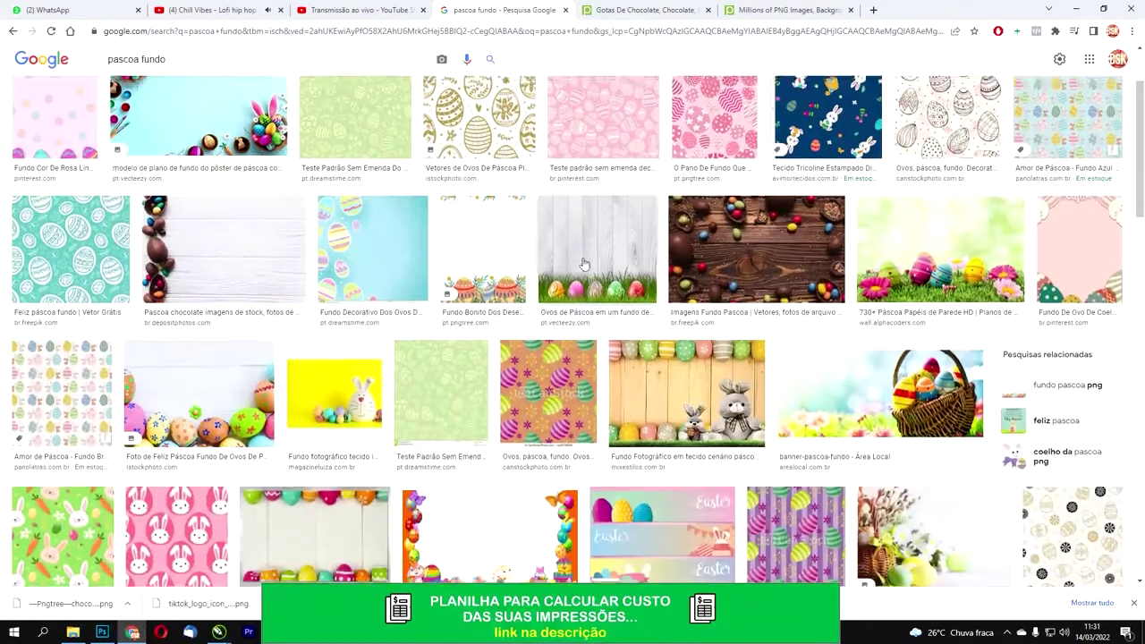
pyautogui.scroll(-1, 218, 185)
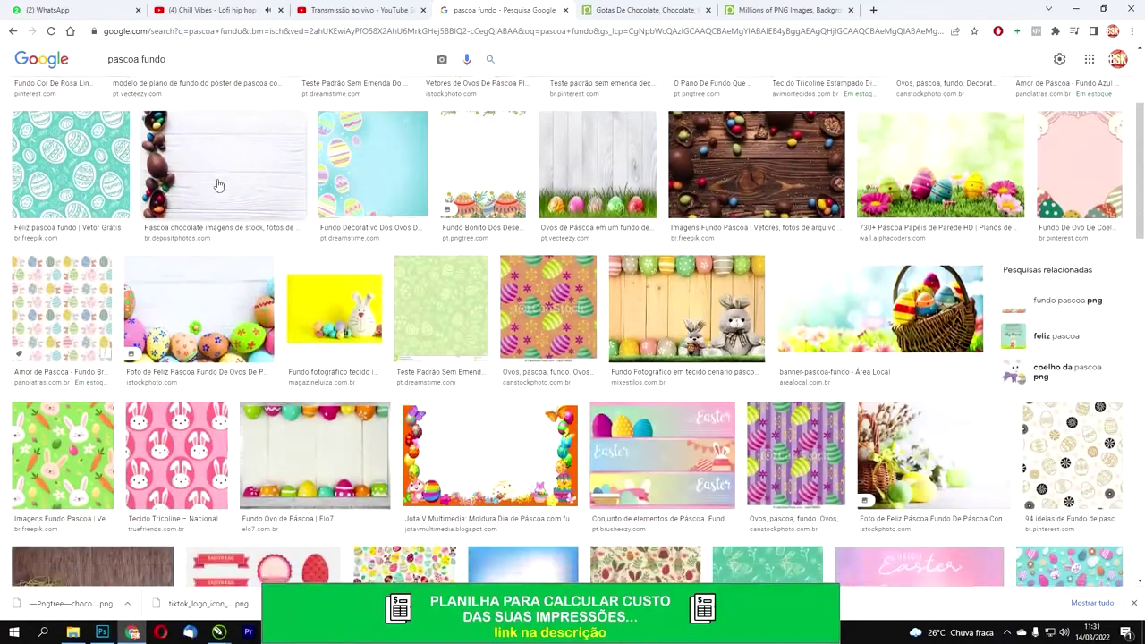
pyautogui.click(217, 185)
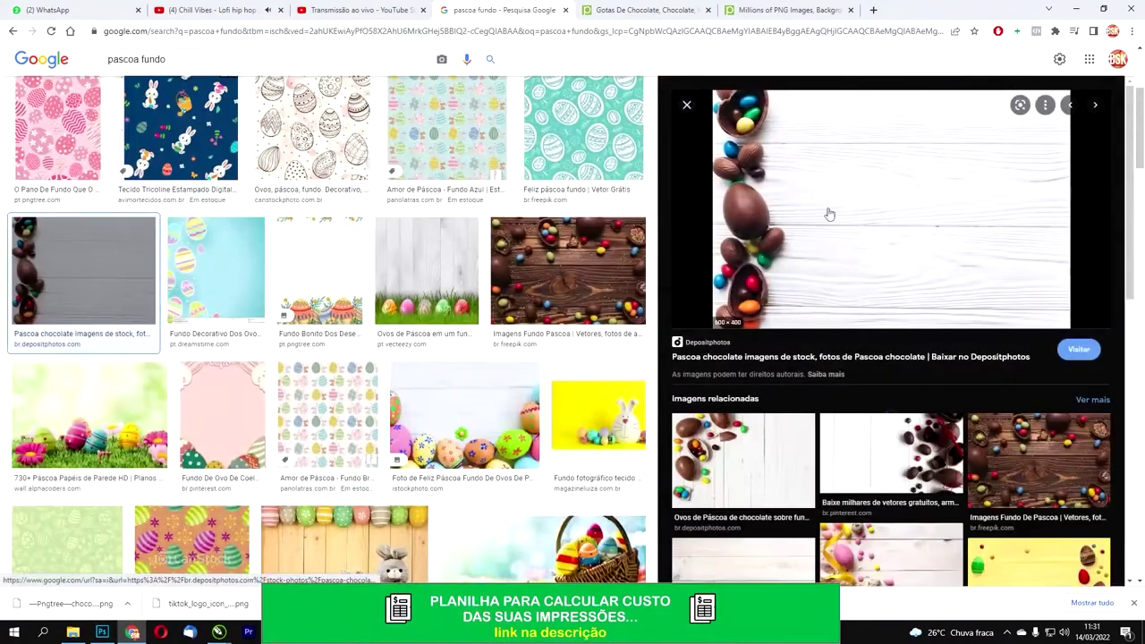
pyautogui.scroll(-2, 828, 215)
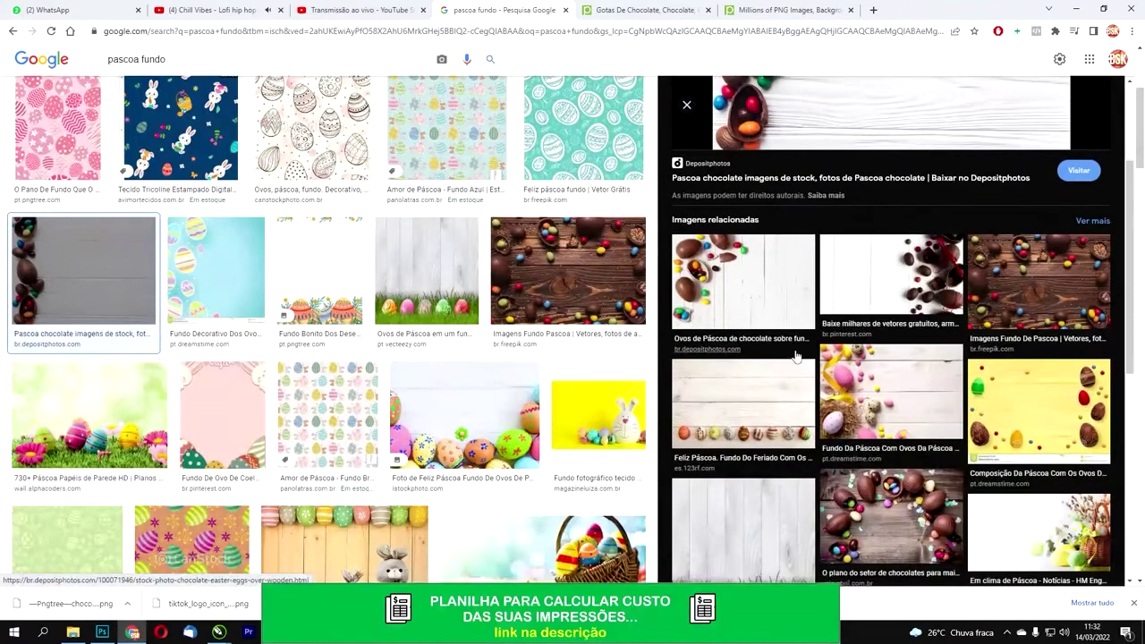
pyautogui.scroll(-2, 799, 305)
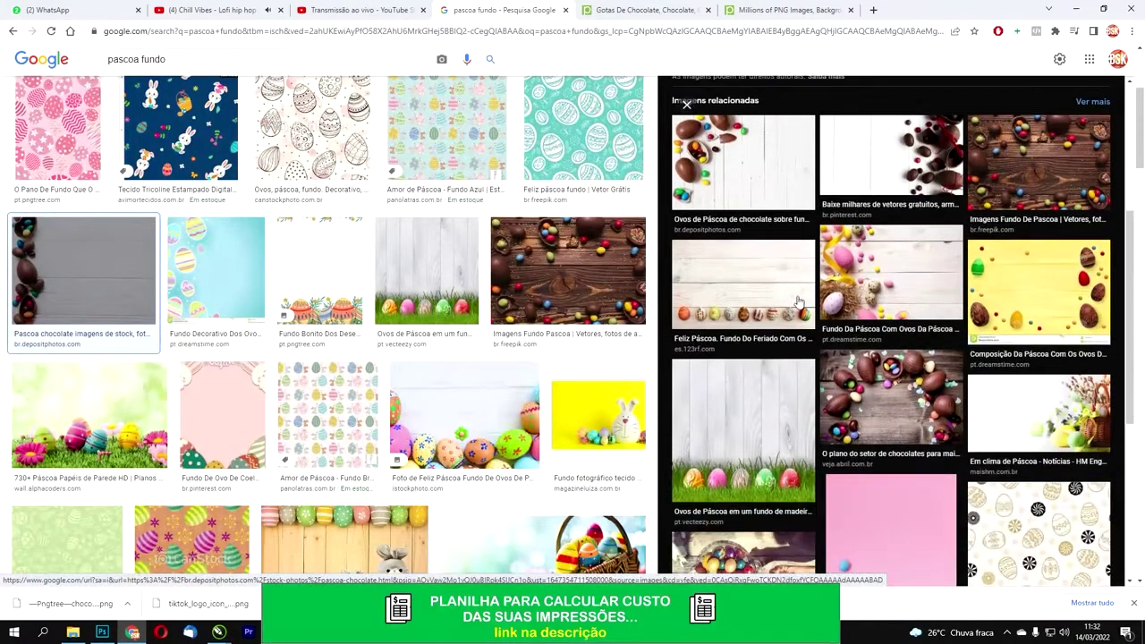
pyautogui.scroll(-2, 799, 304)
pyautogui.scroll(-3, 800, 305)
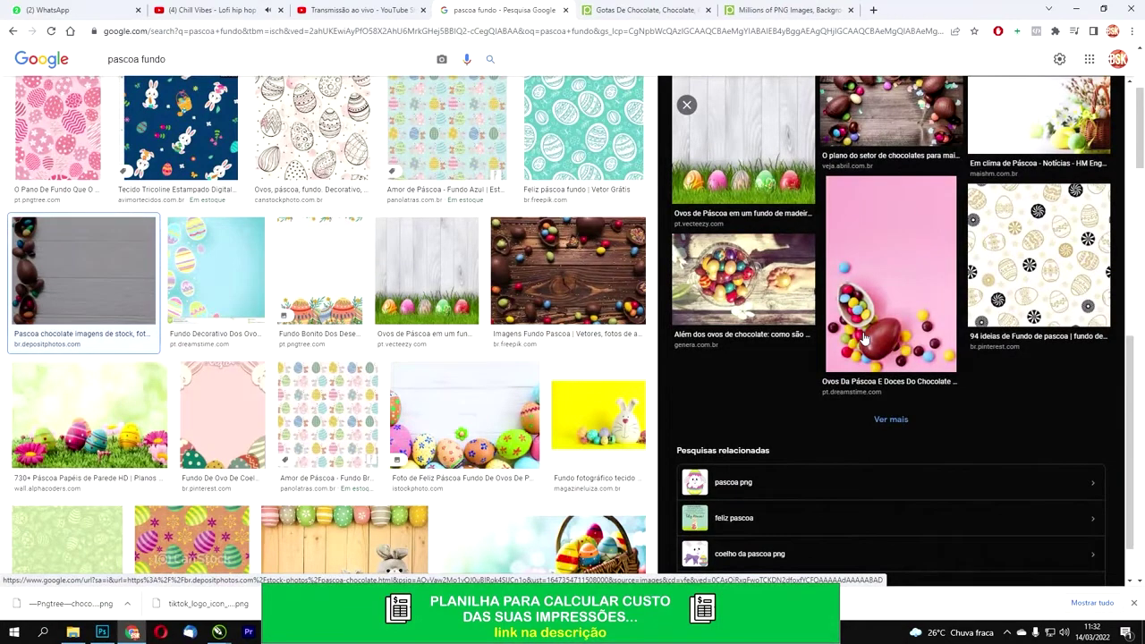
# Step: Find the pink Easter background with decorated eggs on grass among the related images and download its PSD from Pngtree
pyautogui.click(219, 415)
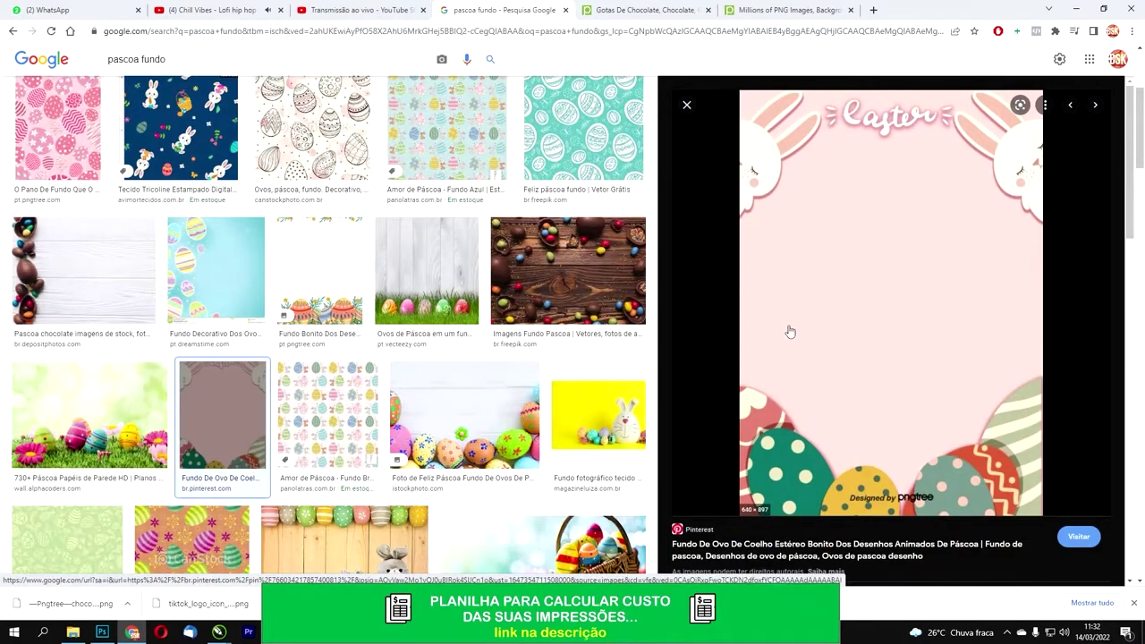
pyautogui.scroll(-3, 791, 332)
pyautogui.scroll(-1, 787, 331)
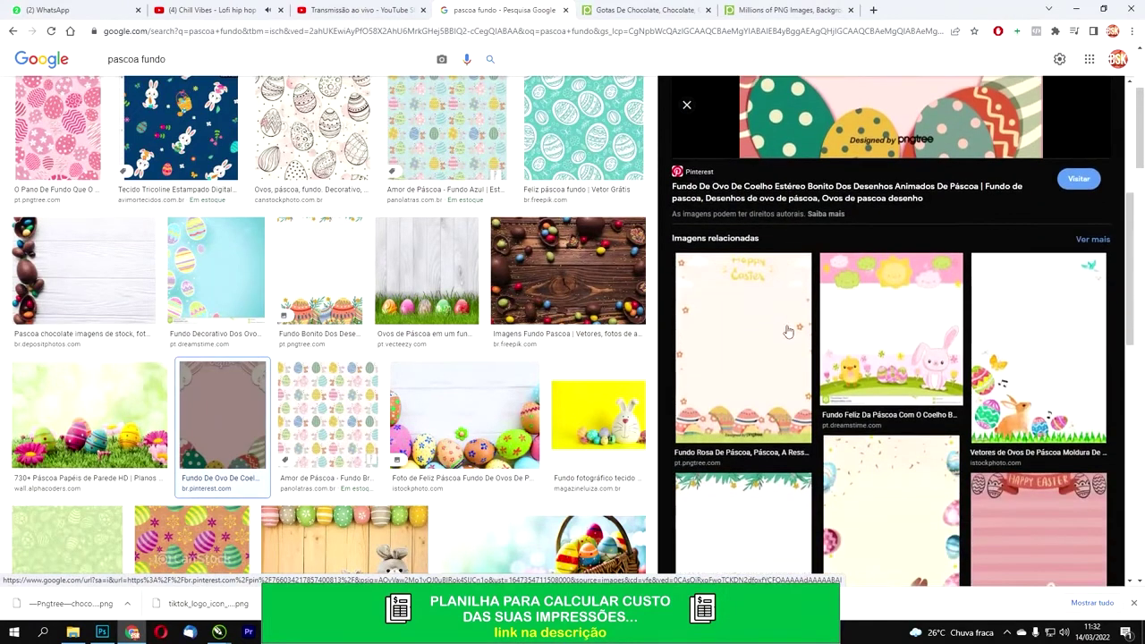
pyautogui.scroll(-2, 785, 331)
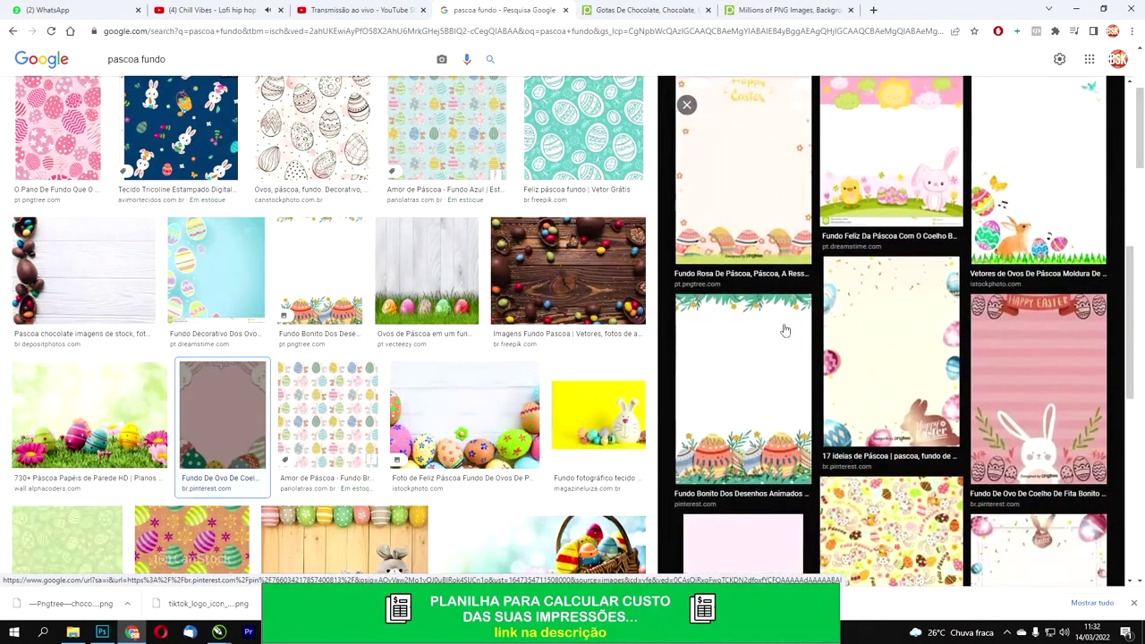
pyautogui.click(750, 202)
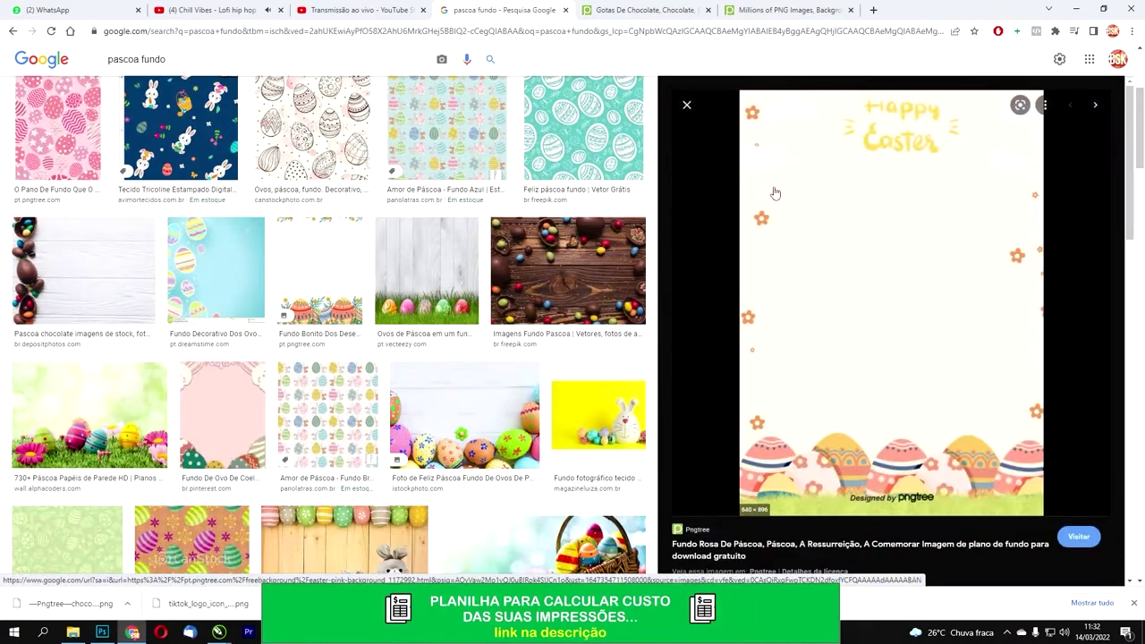
pyautogui.click(851, 183)
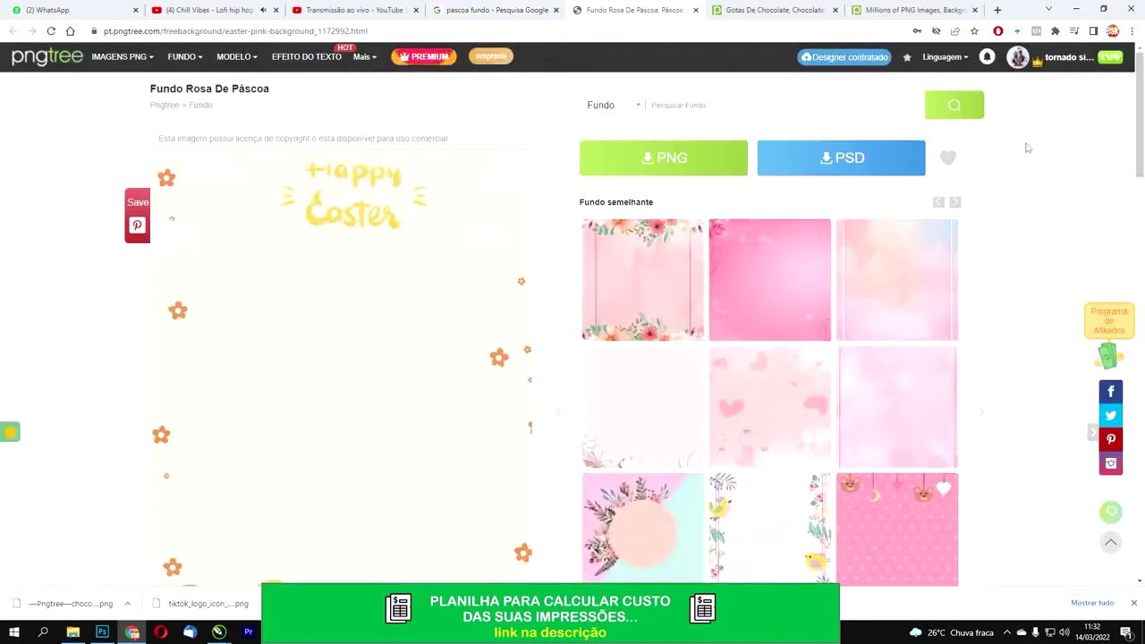
pyautogui.click(889, 157)
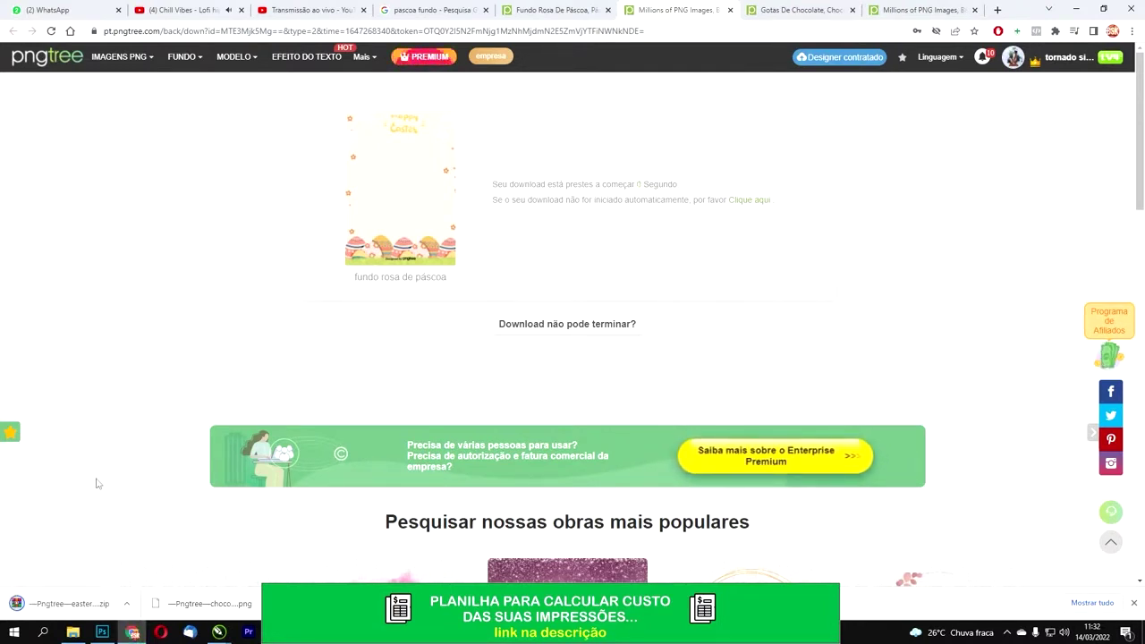
# Step: Open the PSD from the downloaded Easter background archive in Photoshop, keeping its embedded colour profile
pyautogui.doubleClick(285, 164)
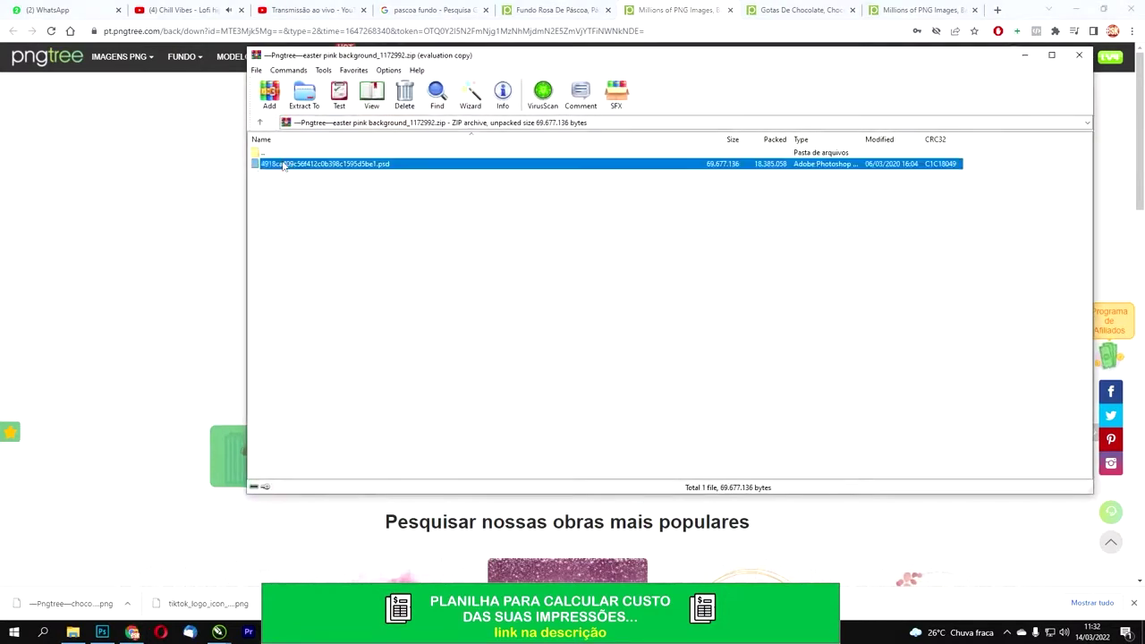
pyautogui.click(1027, 56)
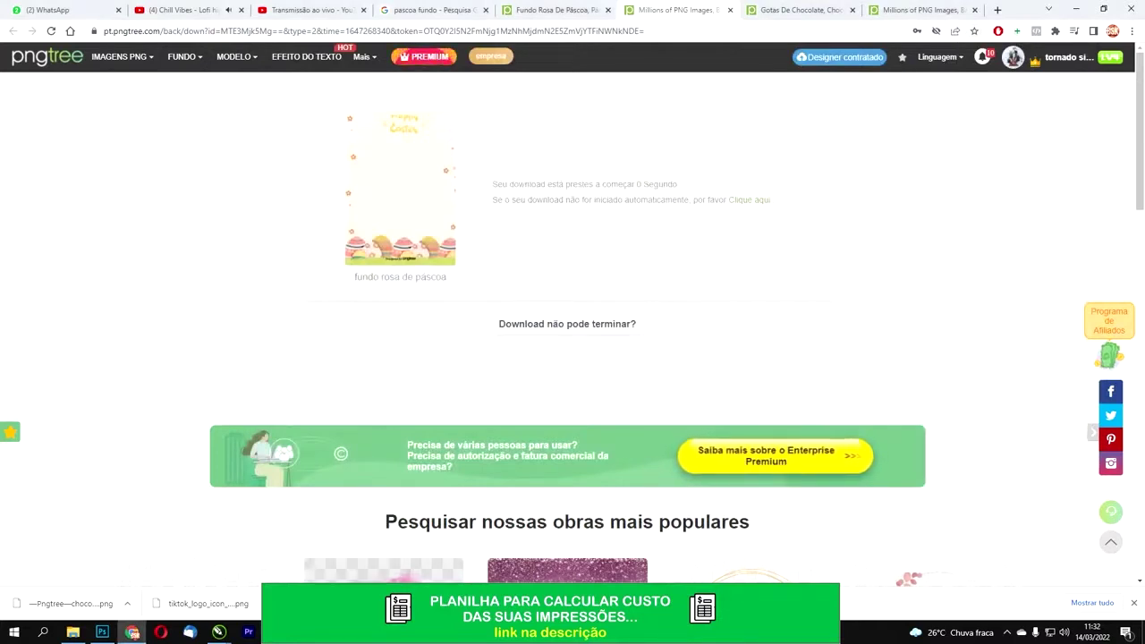
pyautogui.click(1078, 11)
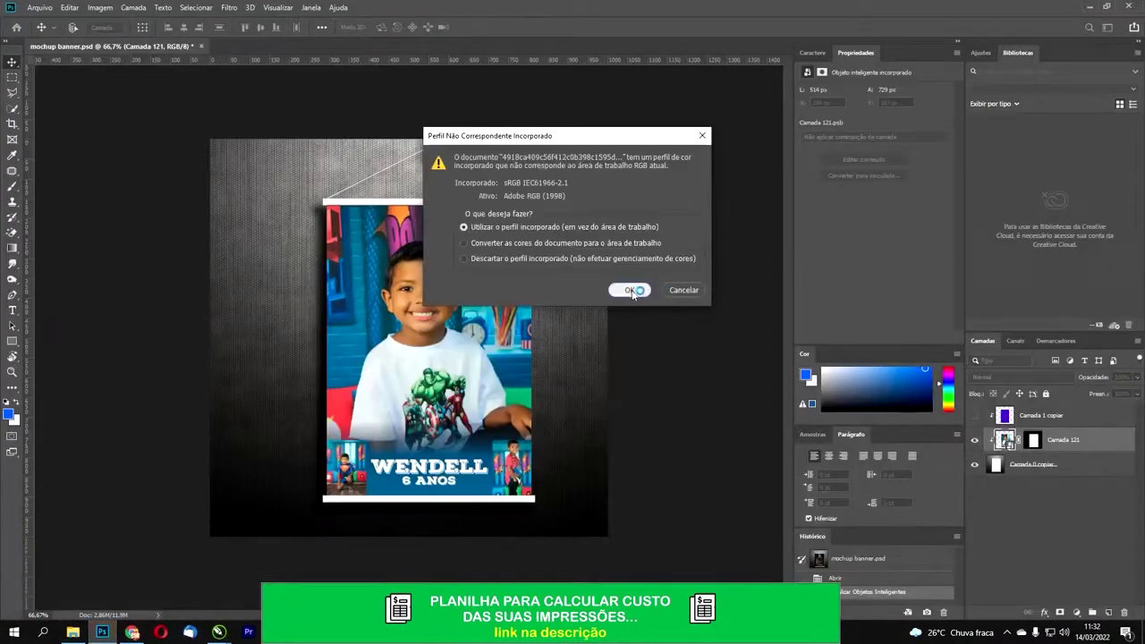
pyautogui.click(632, 291)
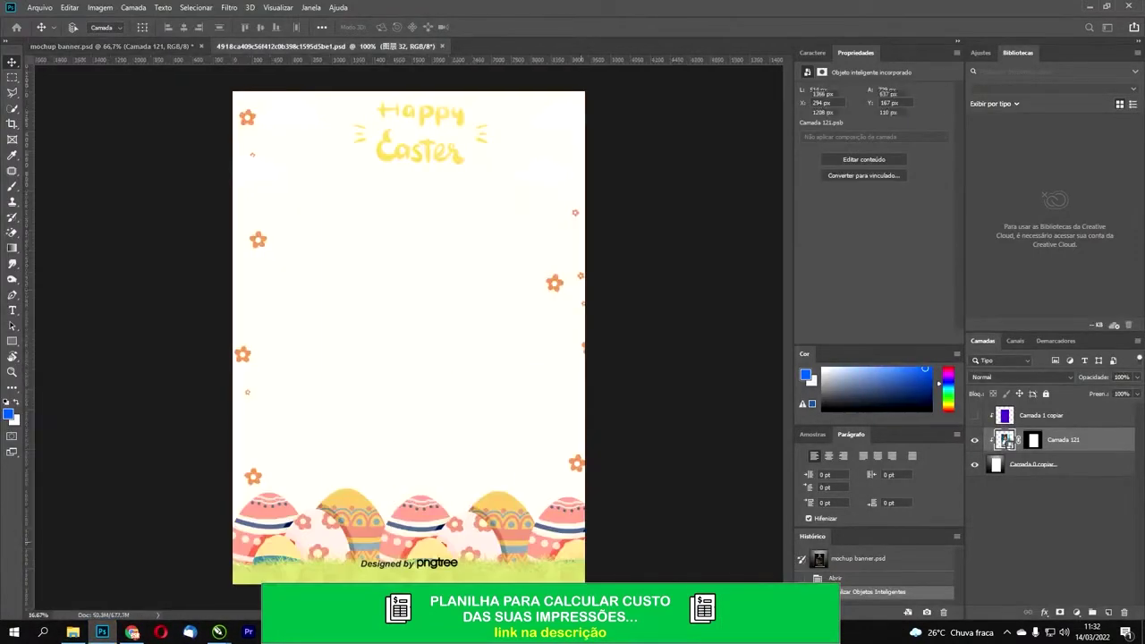
# Step: Try to delete the "Designed by pngtree" watermark by selecting it on the canvas, and undo the last layer deletion
pyautogui.scroll(5, 1040, 493)
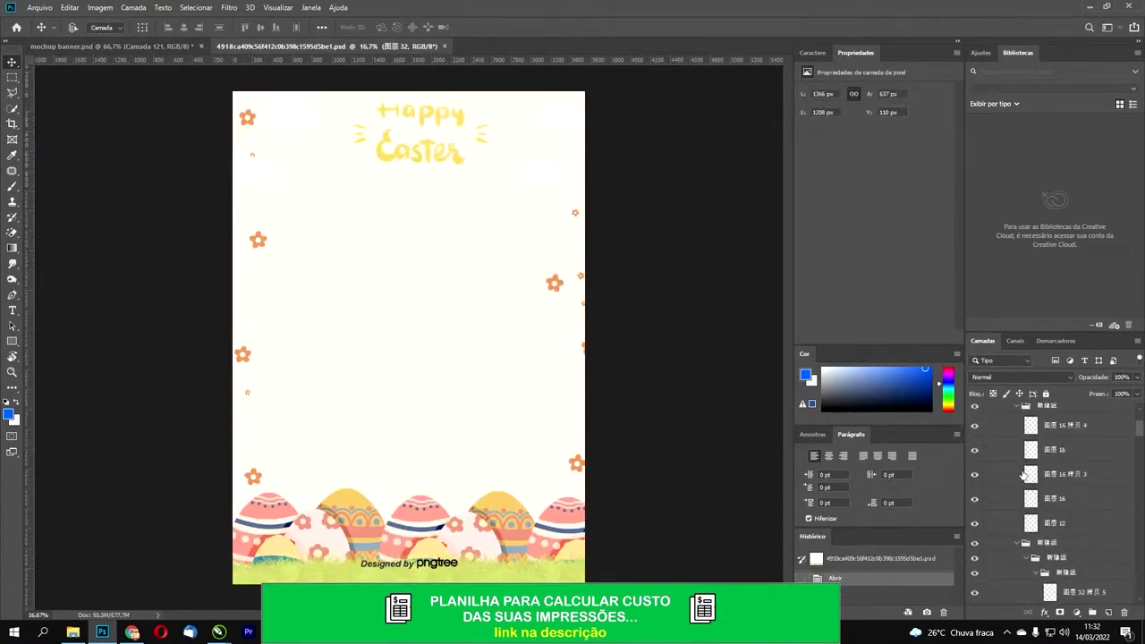
pyautogui.scroll(4, 1025, 474)
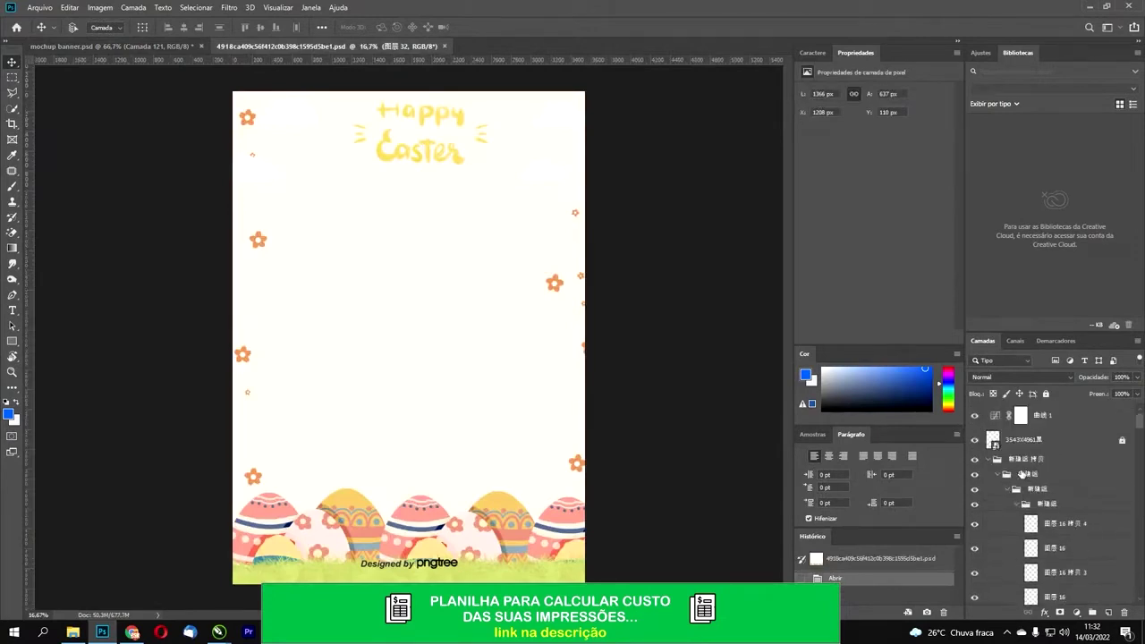
pyautogui.click(413, 573)
pyautogui.click(551, 544)
pyautogui.click(443, 567)
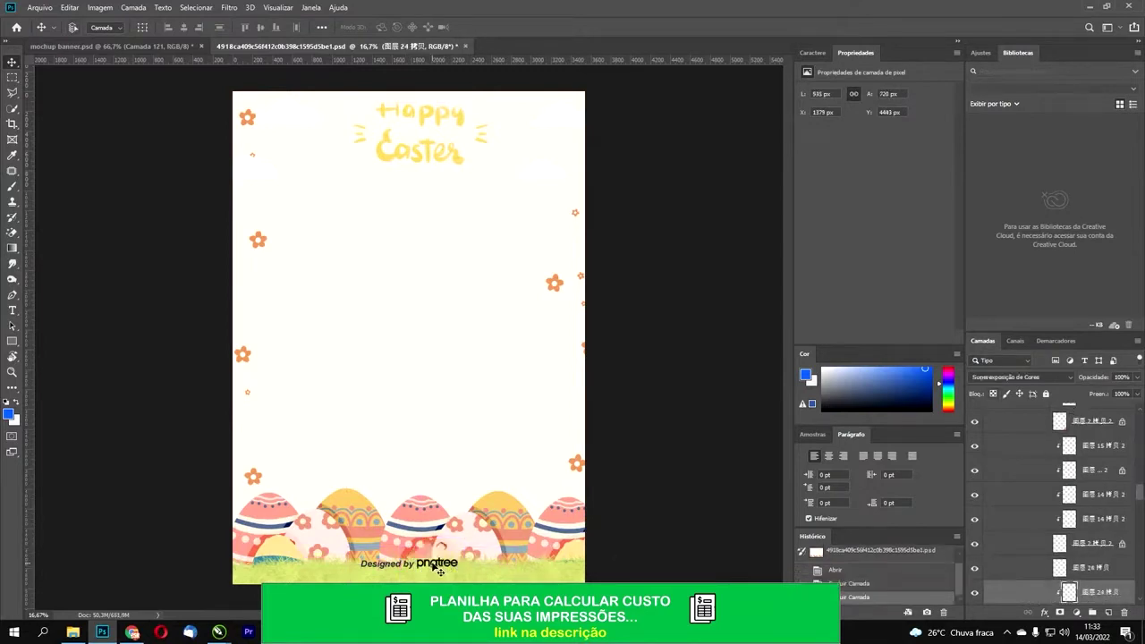
pyautogui.hotkey('ctrl', 'z')
# Step: Collapse and hide the layer group holding the Easter eggs, and toggle the visibility of the group below it
pyautogui.scroll(6, 405, 541)
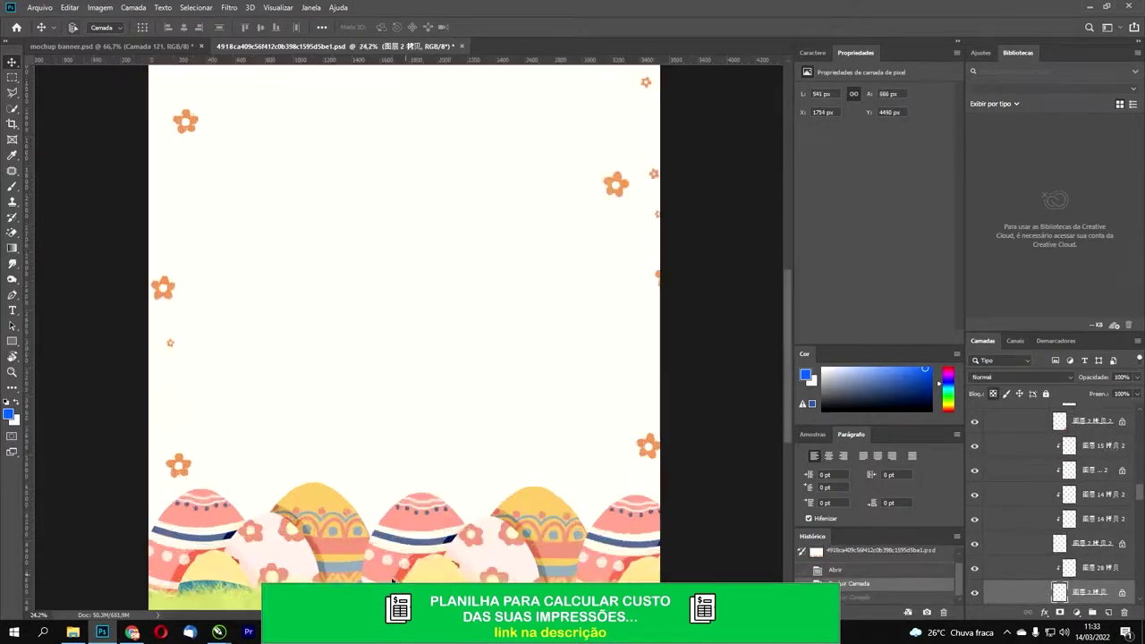
pyautogui.scroll(-1, 462, 570)
pyautogui.press('ctrl')
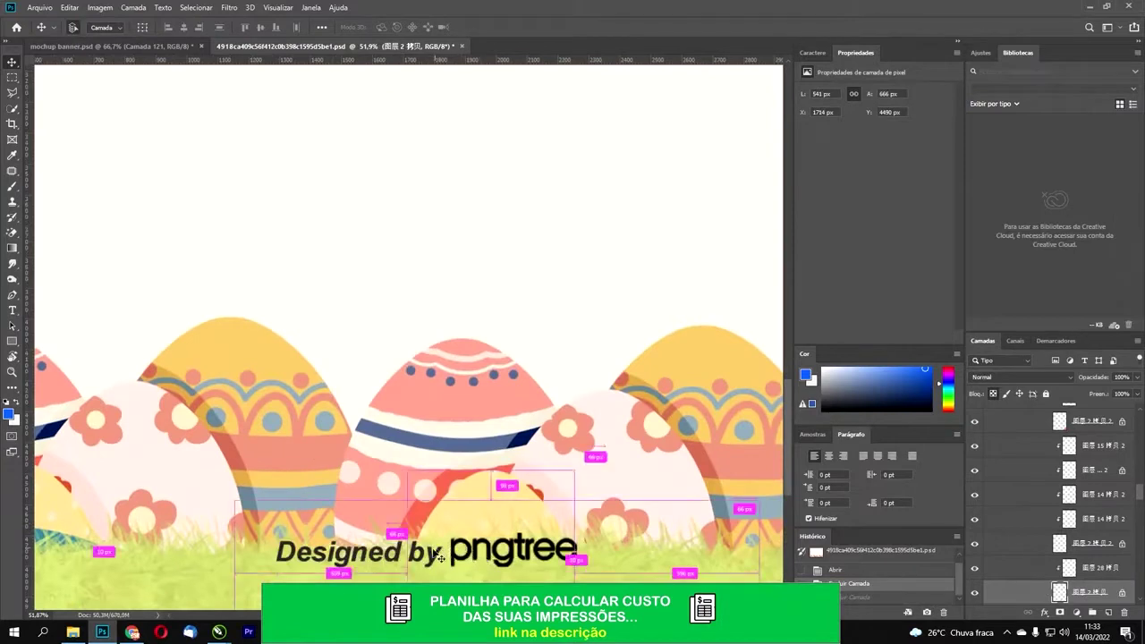
pyautogui.moveTo(433, 559); pyautogui.dragTo(434, 559)
pyautogui.scroll(3, 1027, 476)
pyautogui.scroll(4, 1028, 483)
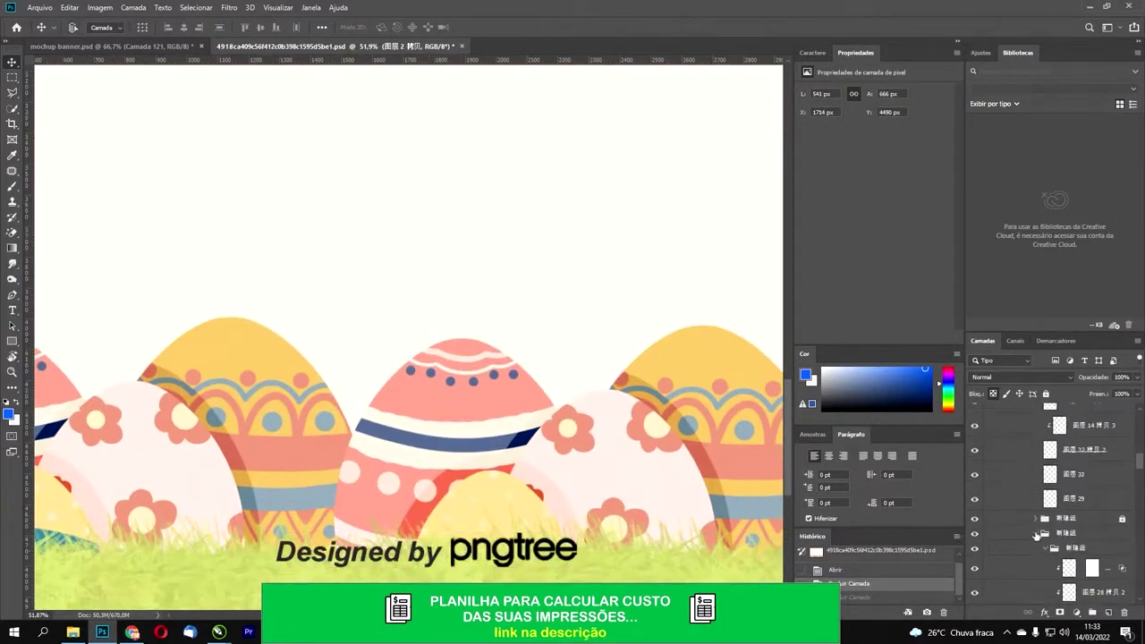
pyautogui.click(1036, 535)
pyautogui.click(974, 536)
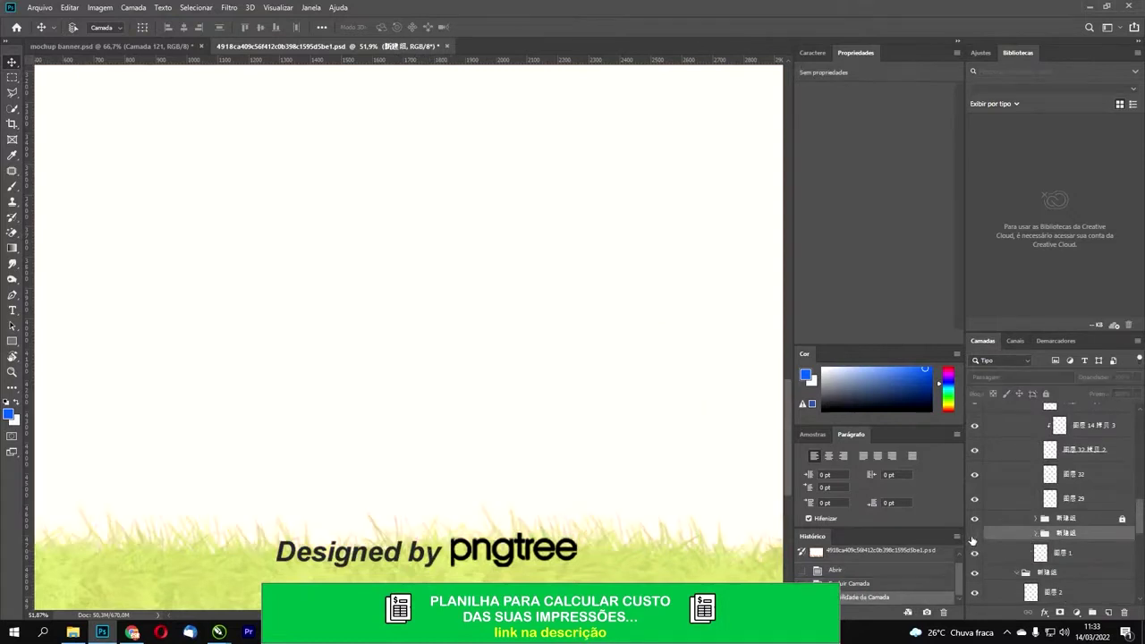
pyautogui.click(975, 572)
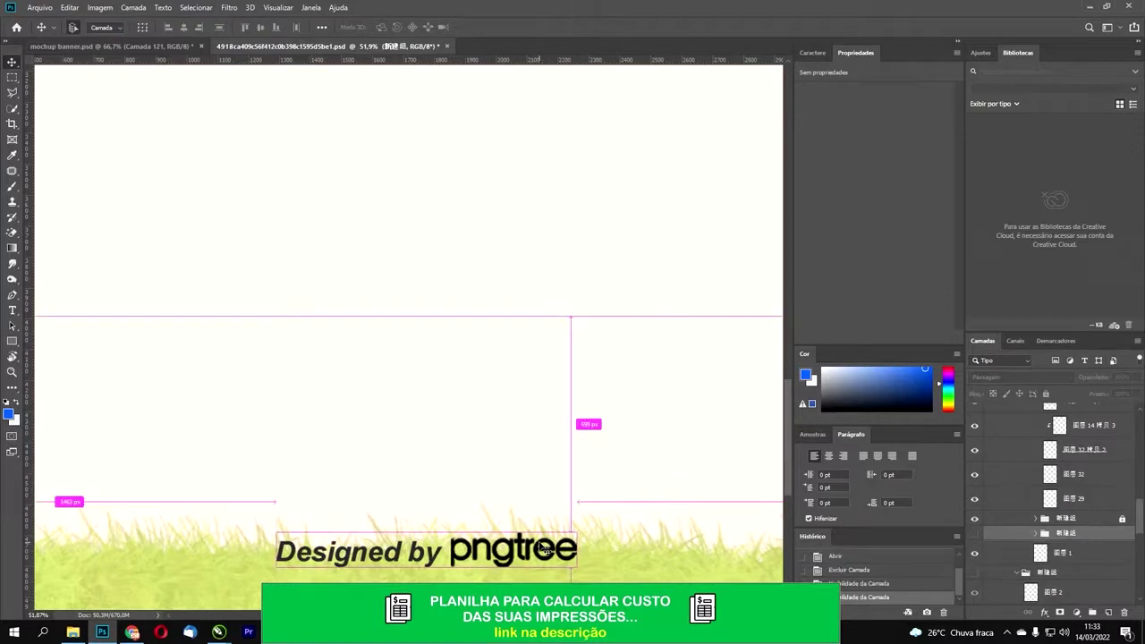
# Step: Collapse the nested layer groups so only the top-level groups and layers are listed
pyautogui.keyDown('ctrl'); pyautogui.click(575, 549); pyautogui.keyUp('ctrl')
pyautogui.scroll(2, 1067, 472)
pyautogui.scroll(3, 1067, 472)
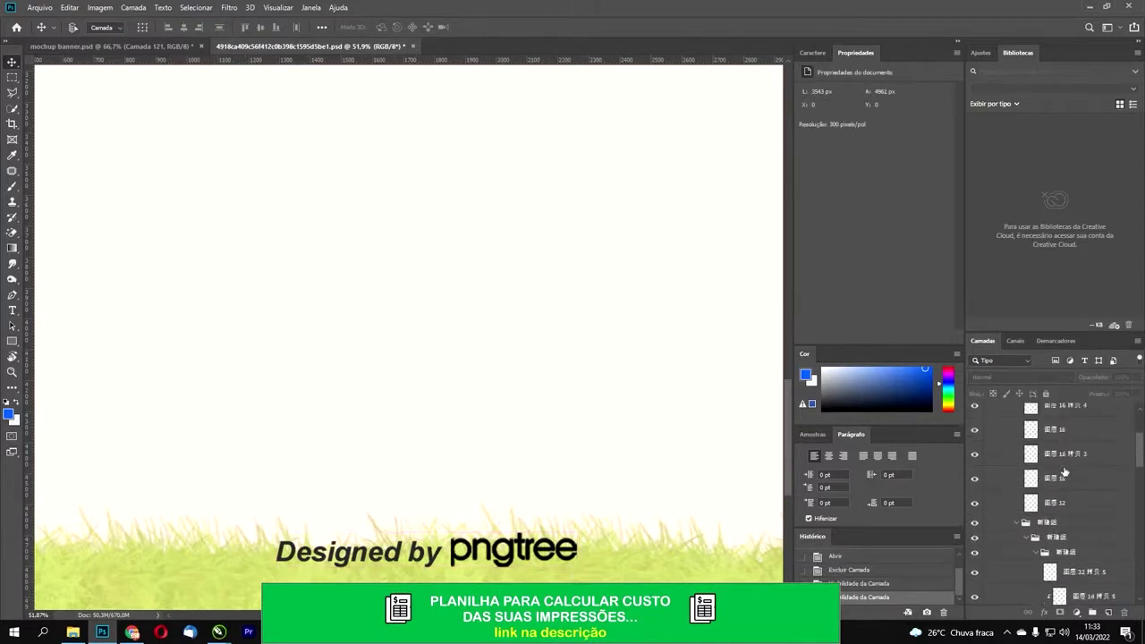
pyautogui.scroll(3, 1022, 524)
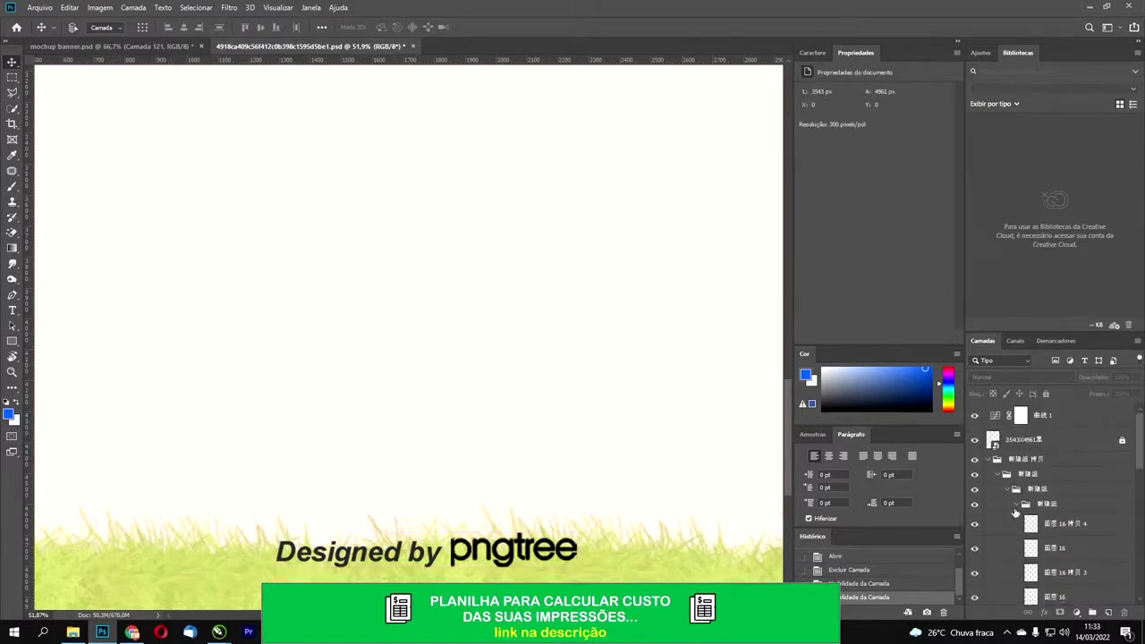
pyautogui.click(987, 459)
pyautogui.click(994, 474)
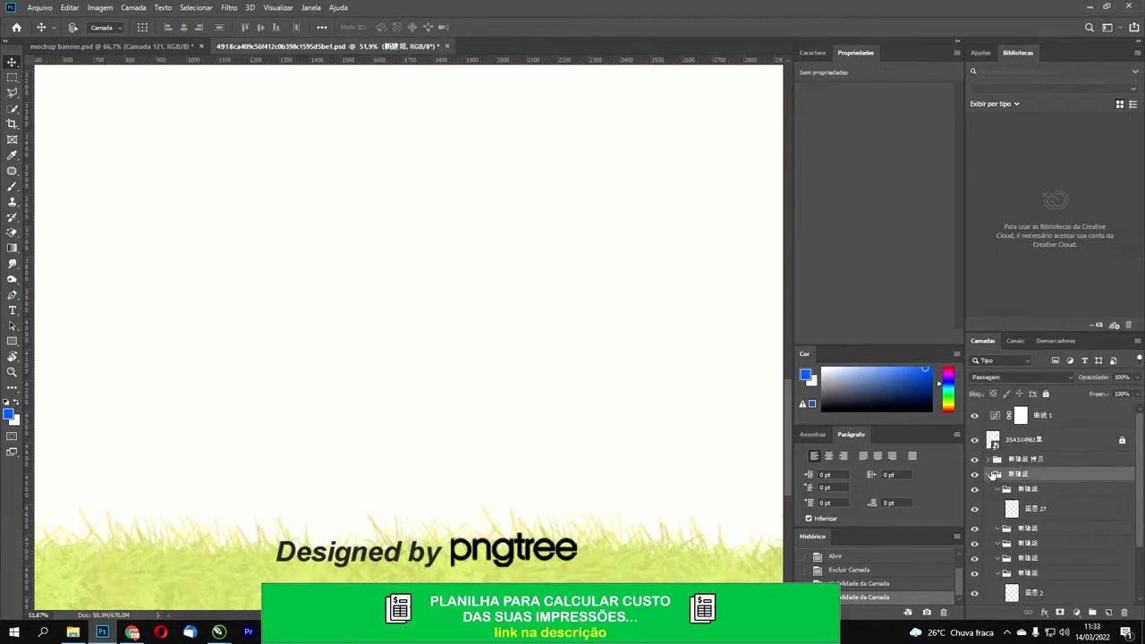
pyautogui.click(989, 474)
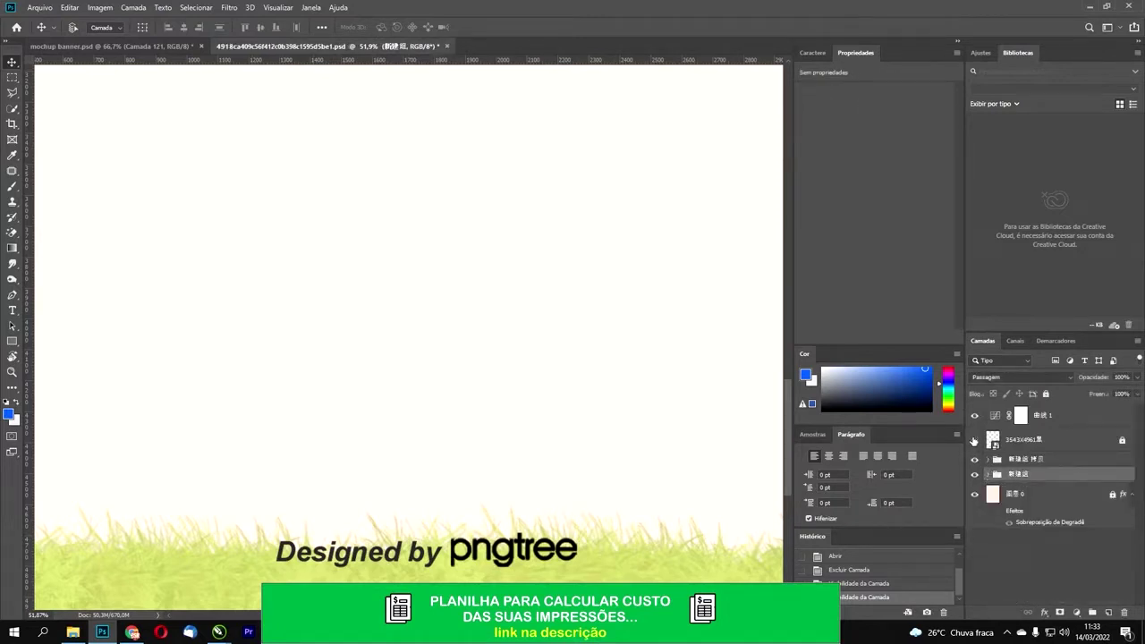
# Step: Unlock and delete the watermark layer "3543X4961黑"
pyautogui.click(975, 441)
pyautogui.hotkey('ctrl', 'z')
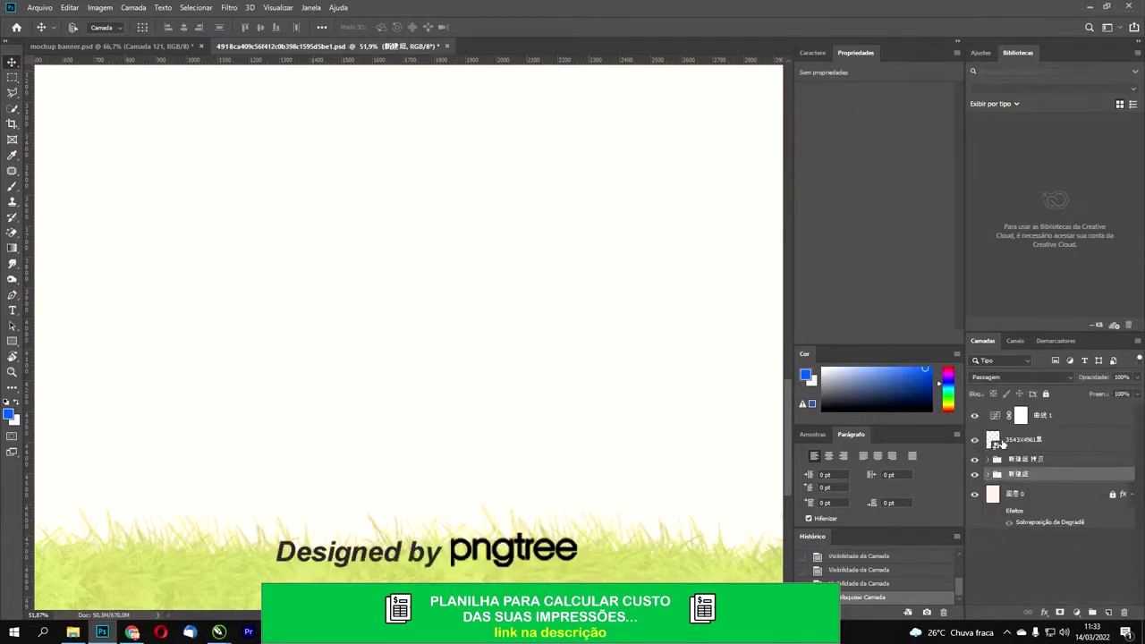
pyautogui.click(995, 440)
pyautogui.press('Delete')
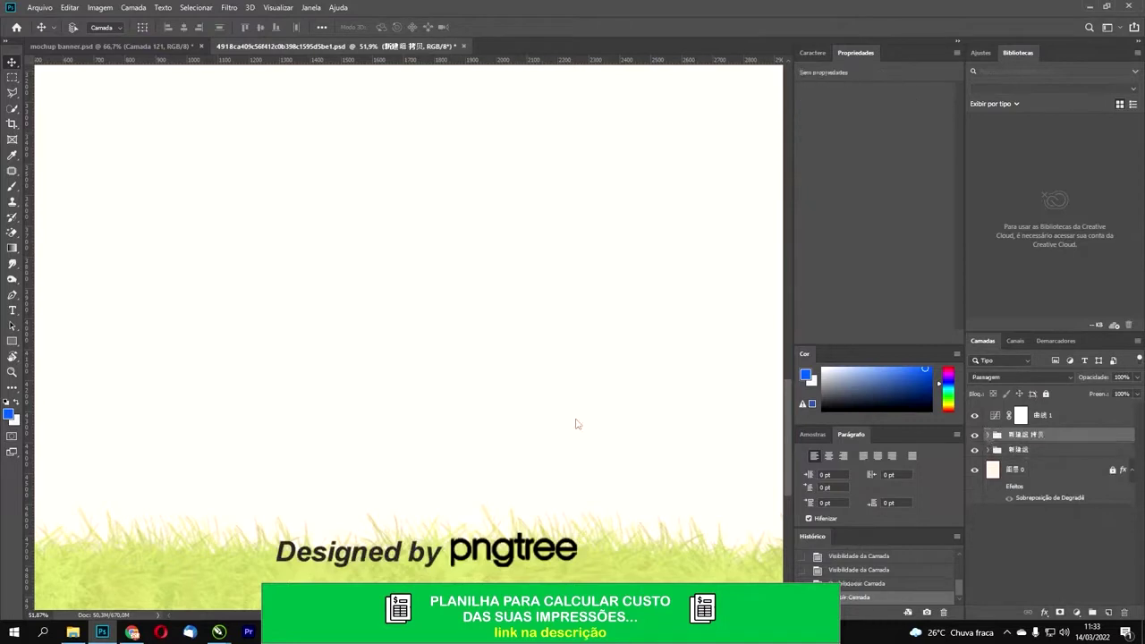
# Step: Try to delete the locked background layer with the gradient overlay, and unlock that layer
pyautogui.scroll(-6, 550, 421)
pyautogui.scroll(1, 517, 349)
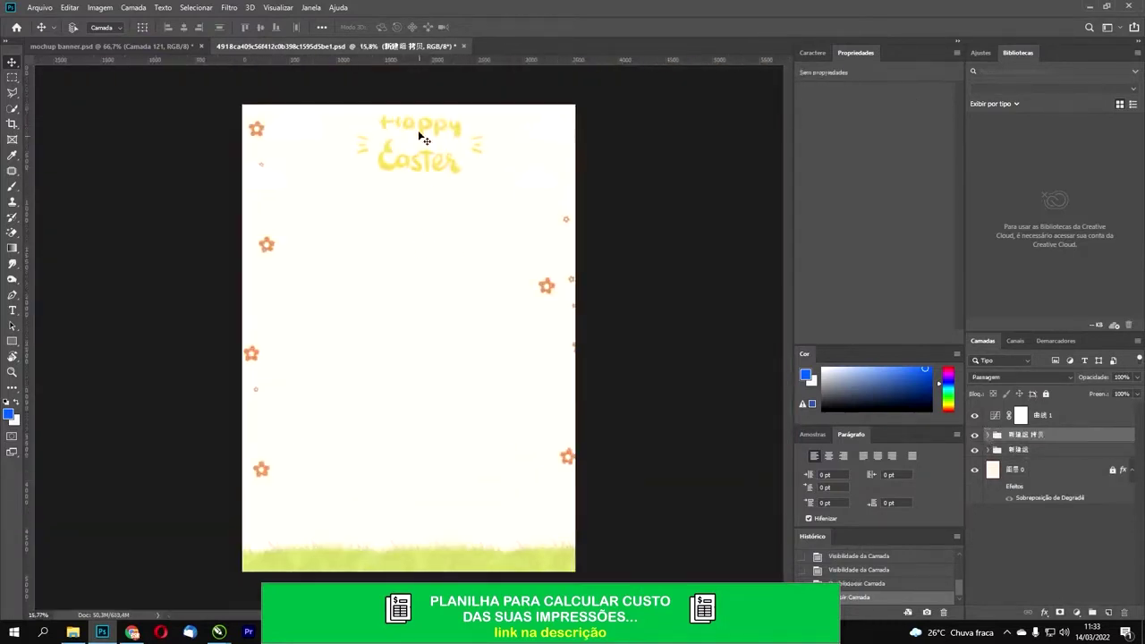
pyautogui.keyDown('ctrl'); pyautogui.click(420, 132); pyautogui.keyUp('ctrl')
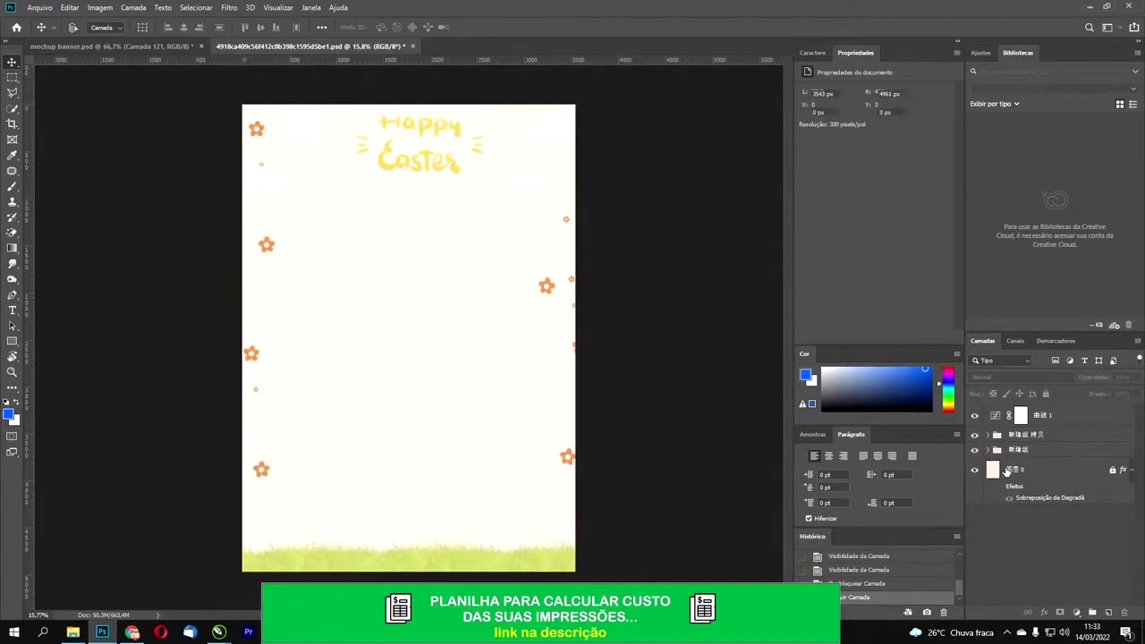
pyautogui.click(1004, 470)
pyautogui.press('Delete')
pyautogui.click(559, 236)
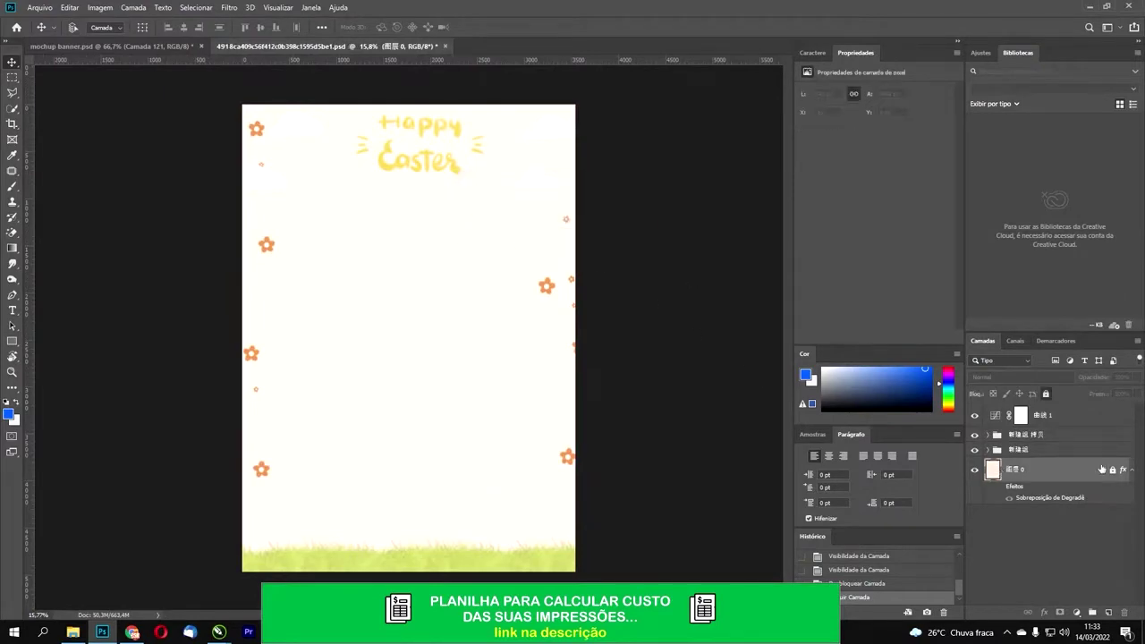
pyautogui.click(1112, 471)
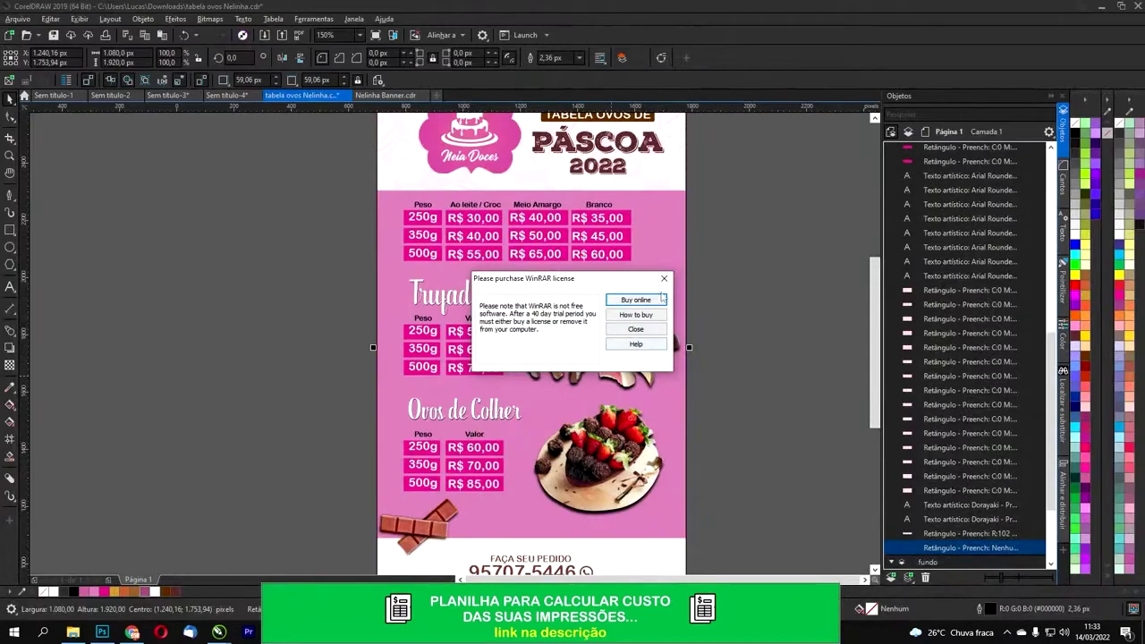
# Step: Switch to the price table in CorelDRAW and dismiss the WinRAR licence reminder
pyautogui.click(664, 278)
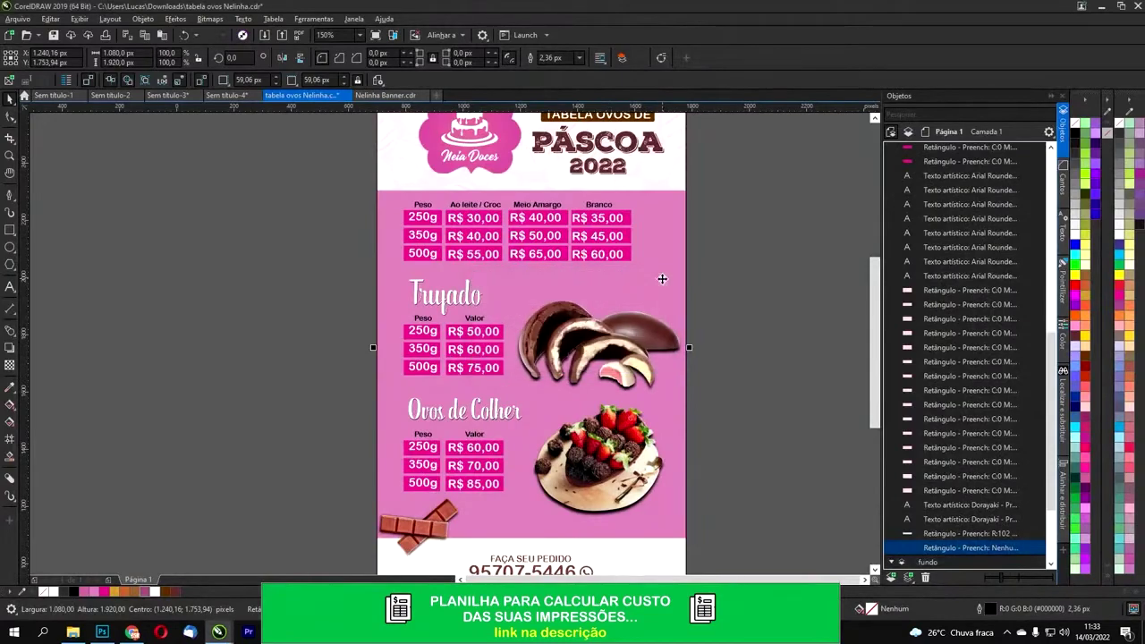
pyautogui.scroll(4, 661, 342)
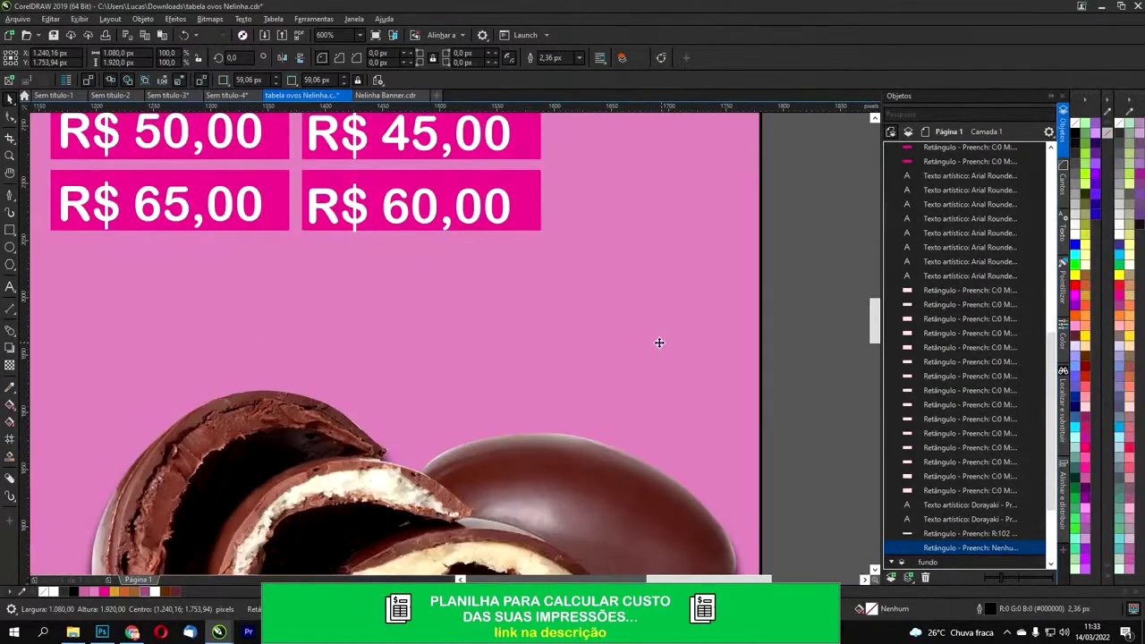
pyautogui.press('Print')
pyautogui.moveTo(448, 269); pyautogui.dragTo(685, 367)
pyautogui.hotkey('ctrl', 'c')
pyautogui.hotkey('alt', 'Tab')
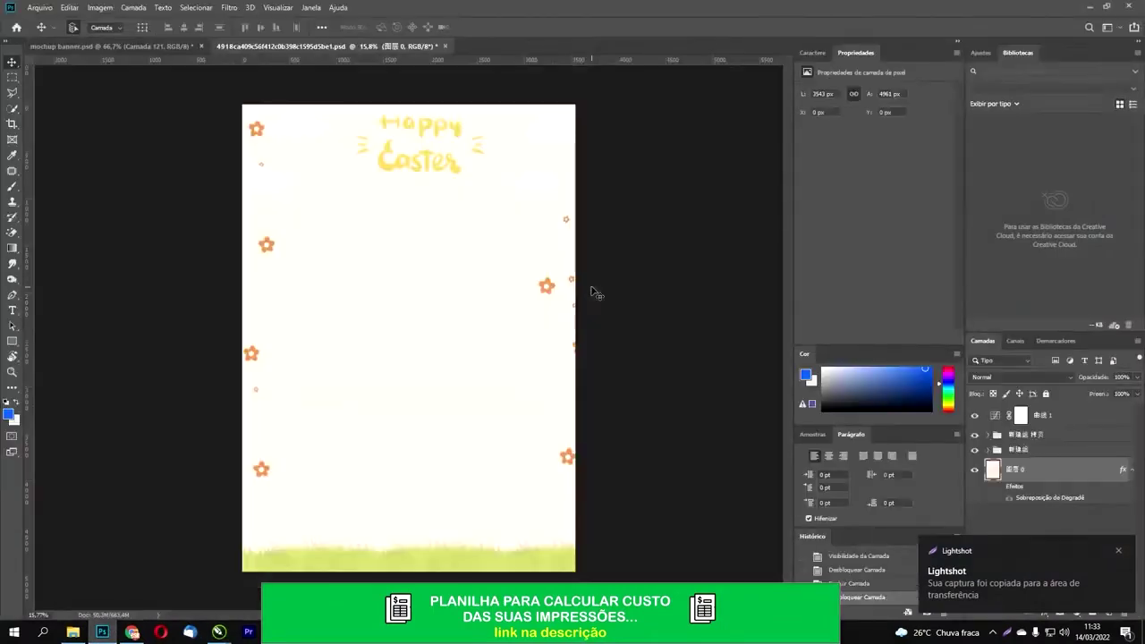
pyautogui.hotkey('ctrl', 'v')
pyautogui.press('Delete')
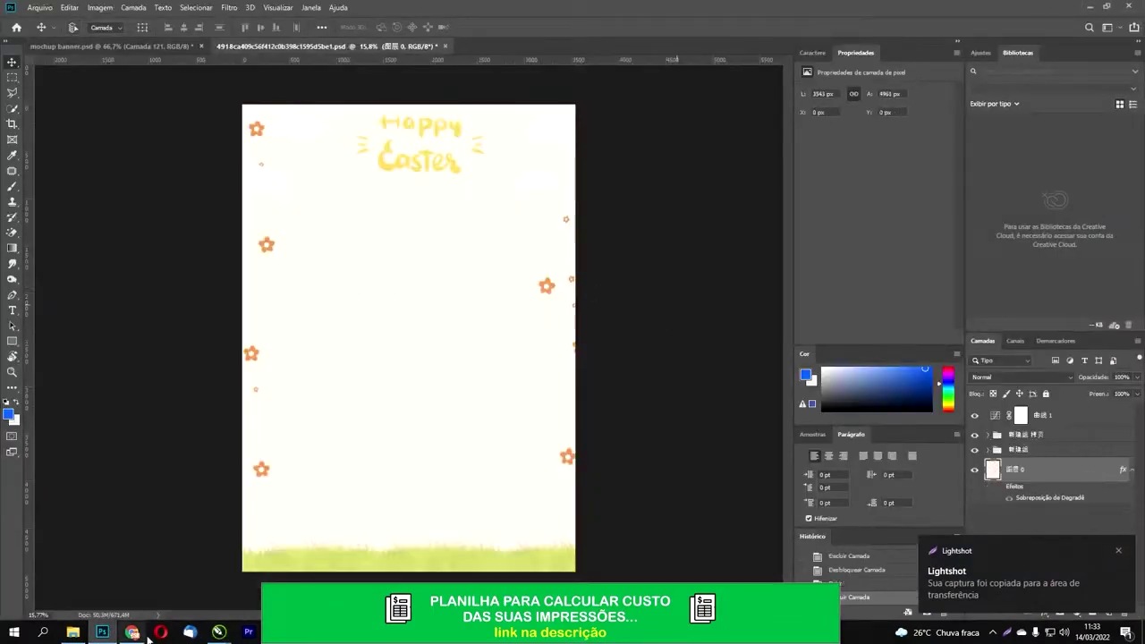
# Step: Switch to CorelDRAW, capture a plain area of the price table's pink background, and paste it into the Easter document in Photoshop
pyautogui.click(109, 632)
pyautogui.press('Print')
pyautogui.moveTo(376, 263); pyautogui.dragTo(520, 352)
pyautogui.hotkey('ctrl', 'c')
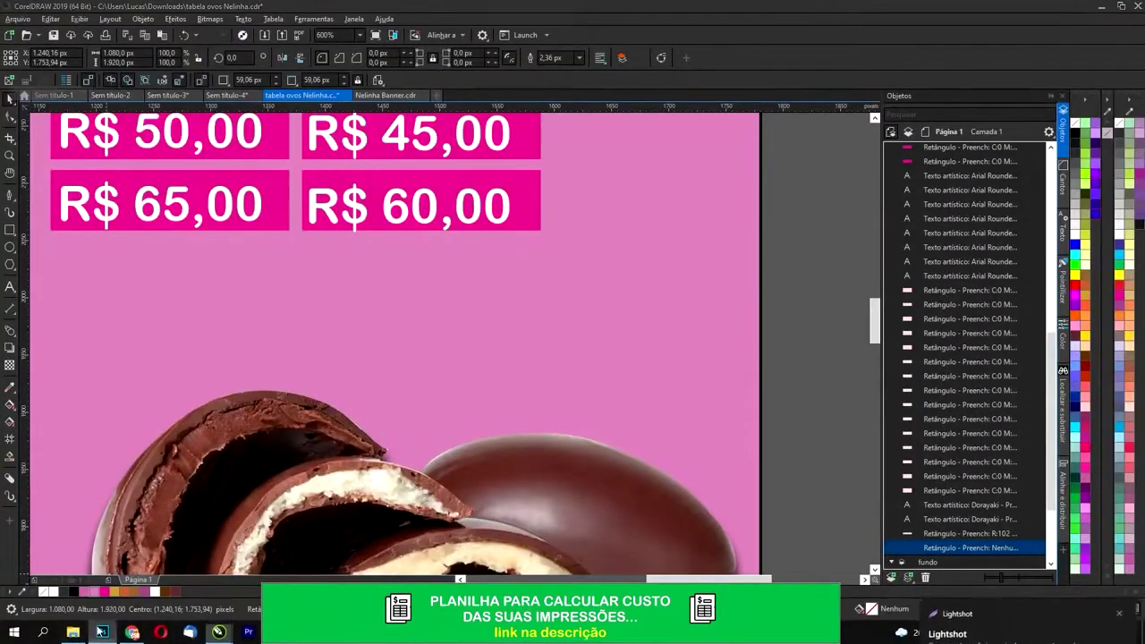
pyautogui.click(102, 632)
pyautogui.hotkey('ctrl', 'v')
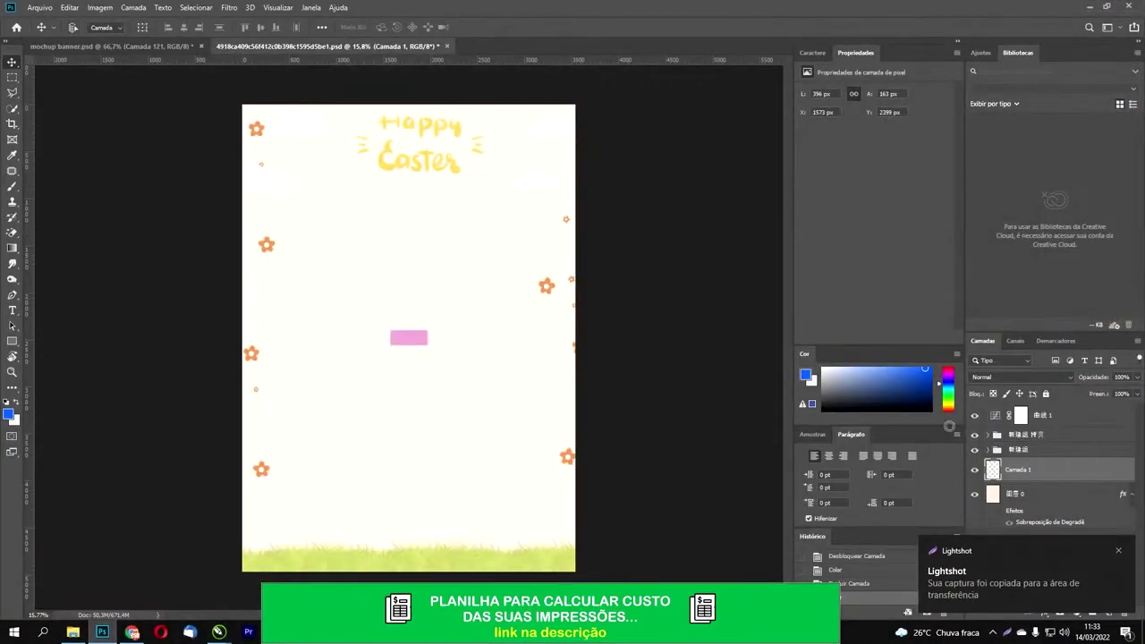
pyautogui.click(990, 495)
pyautogui.press('space')
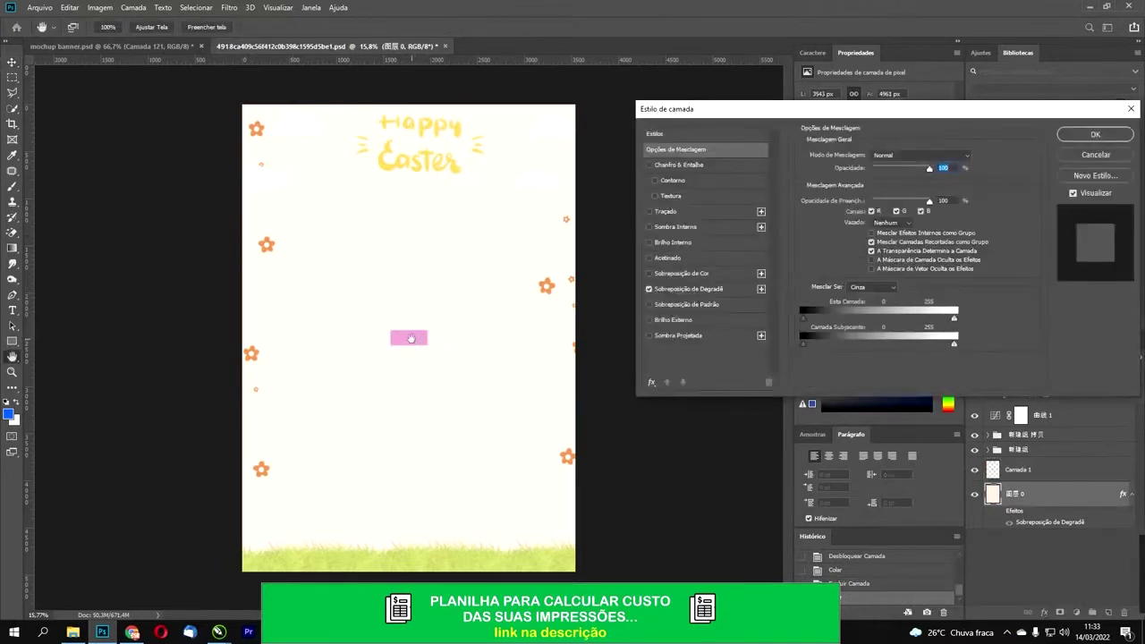
pyautogui.click(1084, 157)
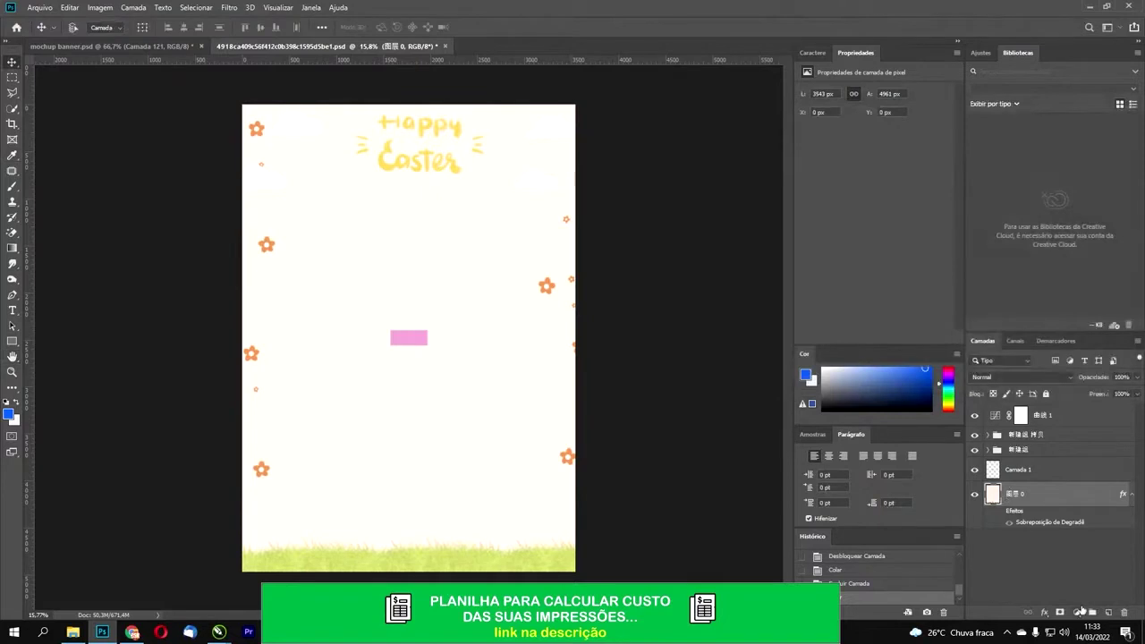
pyautogui.click(1080, 612)
# Step: Hide the pasted pink swatch layer and delete the "Happy Easter" lettering layer
pyautogui.click(973, 473)
pyautogui.click(435, 149)
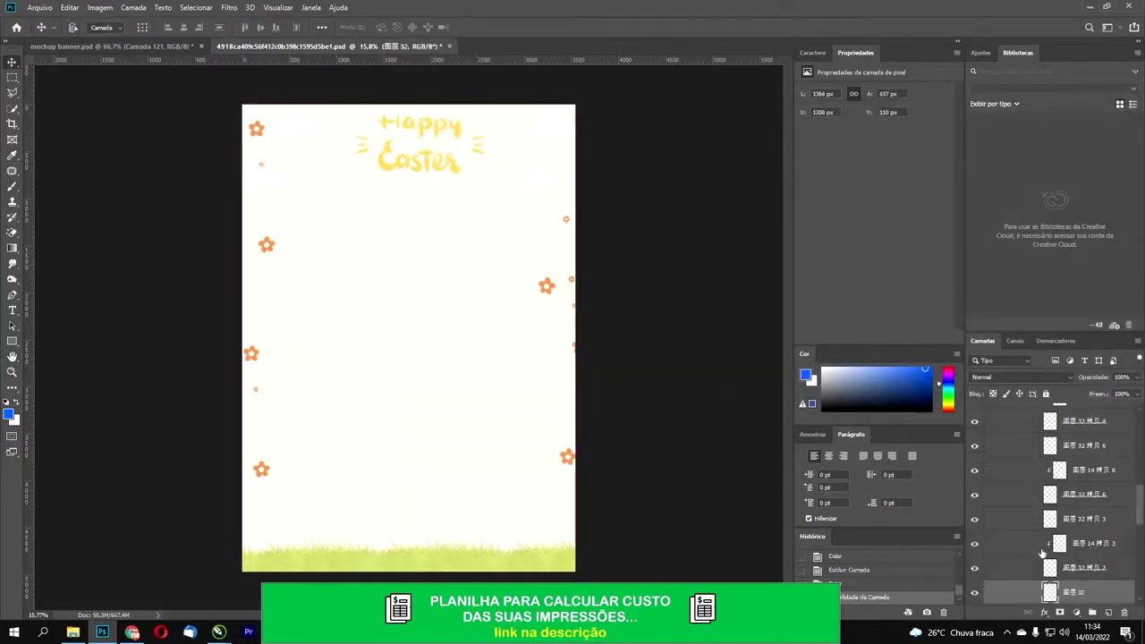
pyautogui.scroll(-3, 1043, 554)
pyautogui.click(976, 472)
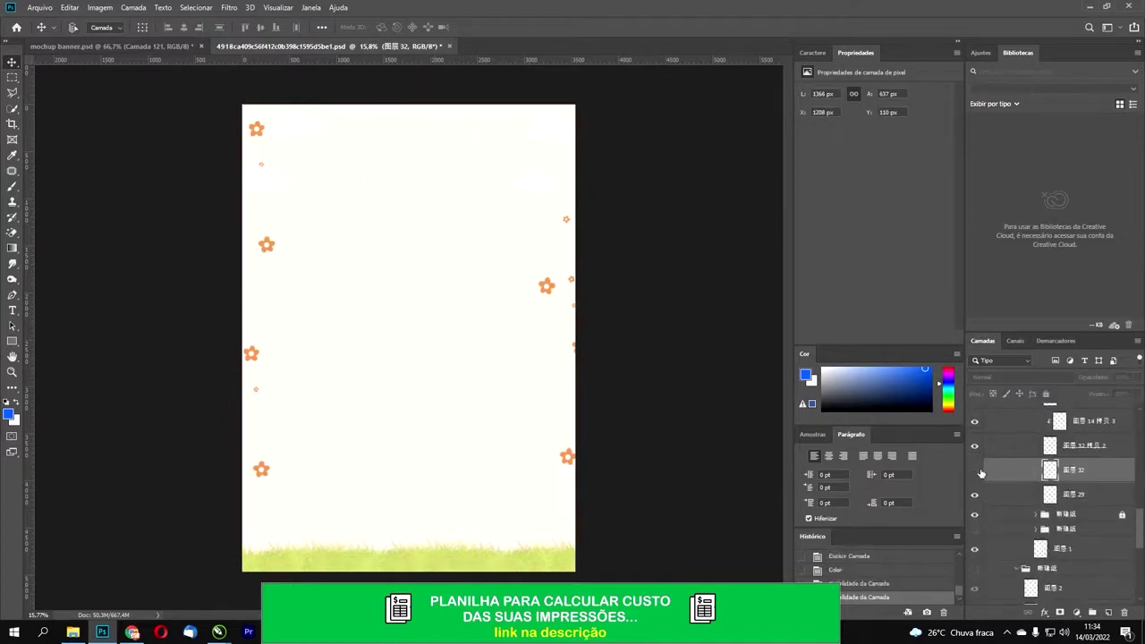
pyautogui.scroll(5, 1011, 492)
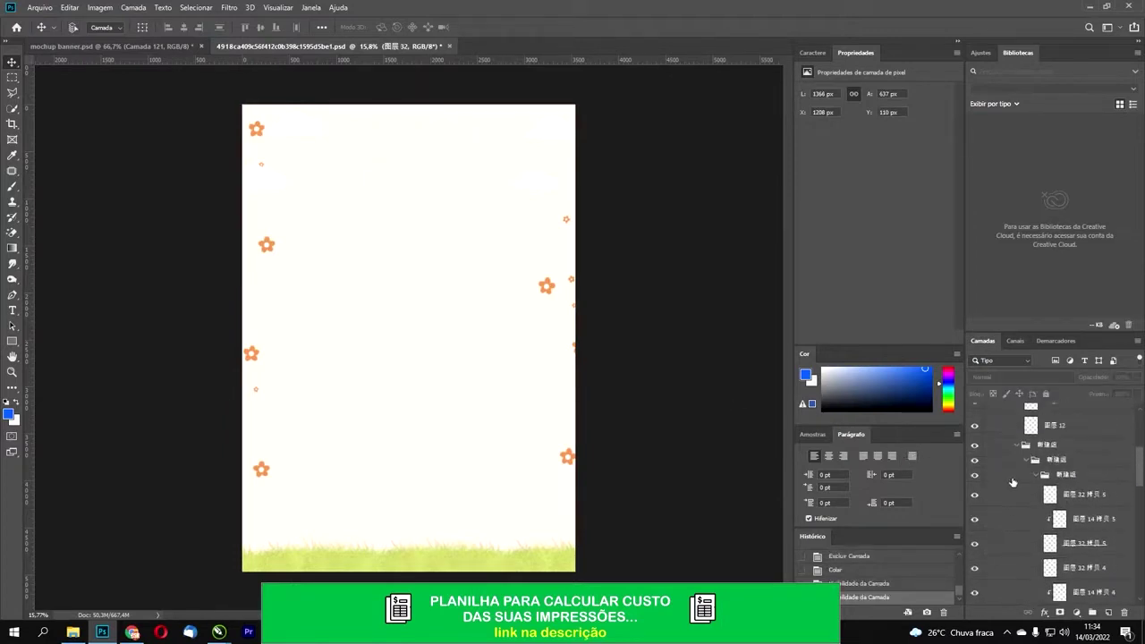
pyautogui.scroll(-5, 1029, 504)
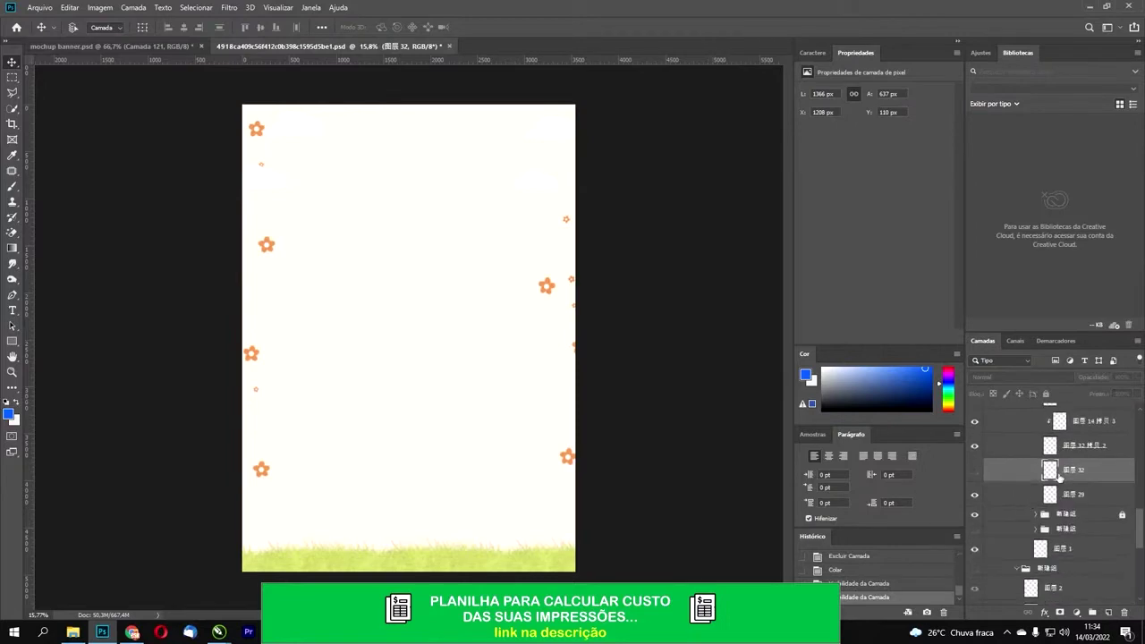
pyautogui.press('Delete')
# Step: Collapse the subgroup that held the lettering and the hidden subgroup below it, and make the hidden one visible
pyautogui.scroll(5, 1025, 469)
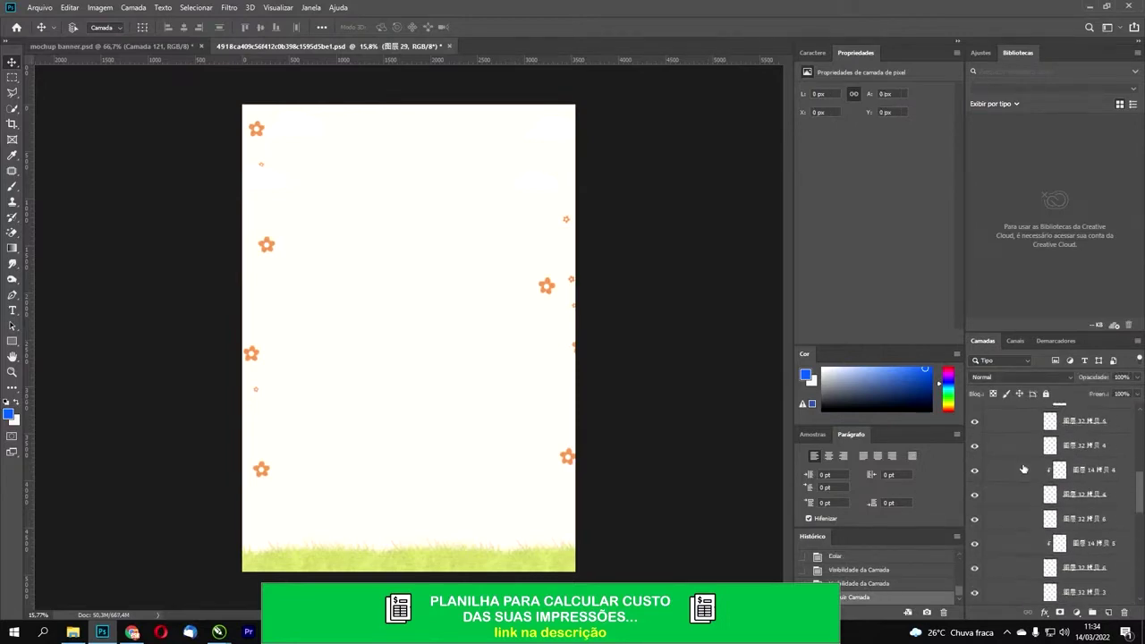
pyautogui.click(1017, 542)
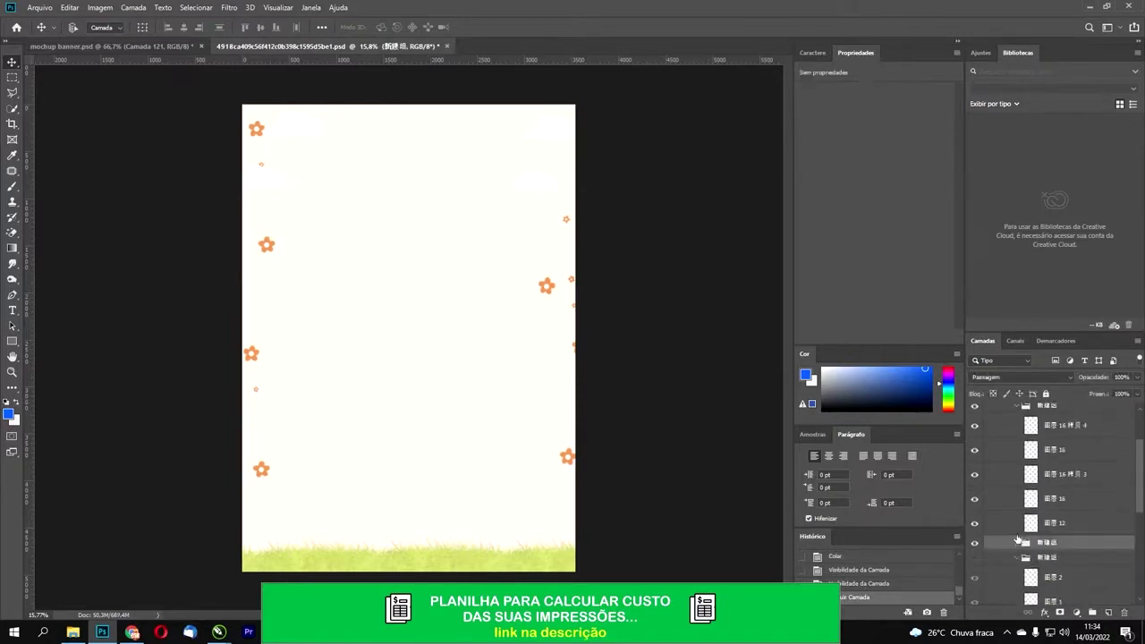
pyautogui.click(1018, 557)
pyautogui.click(975, 558)
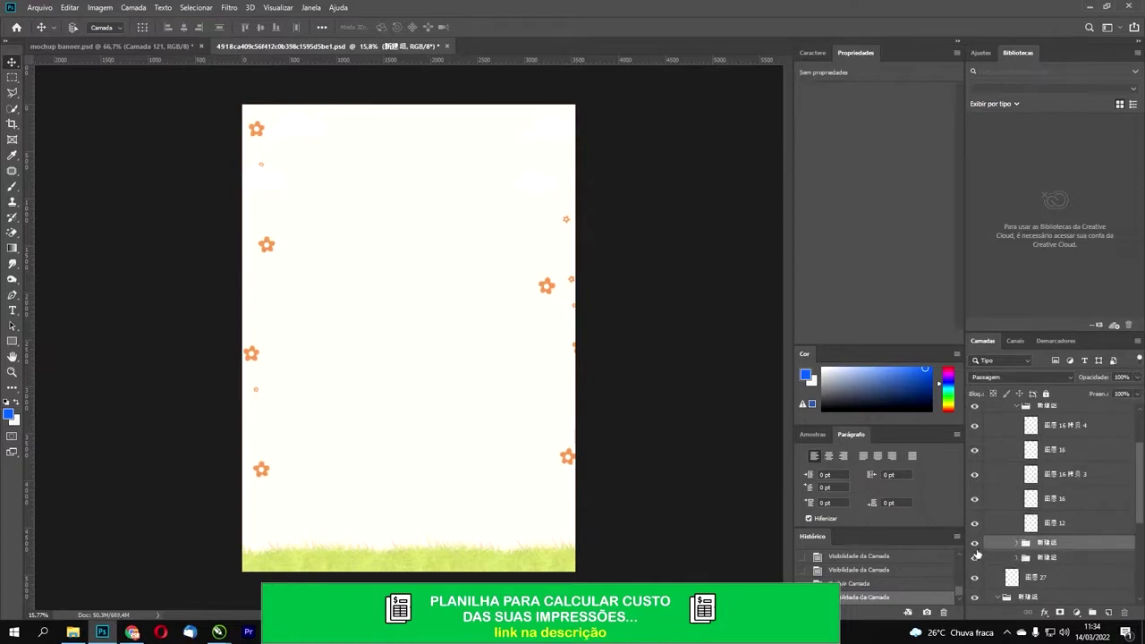
# Step: Collapse the remaining expanded subgroups inside the upper layer group to shorten the layer list
pyautogui.scroll(3, 993, 515)
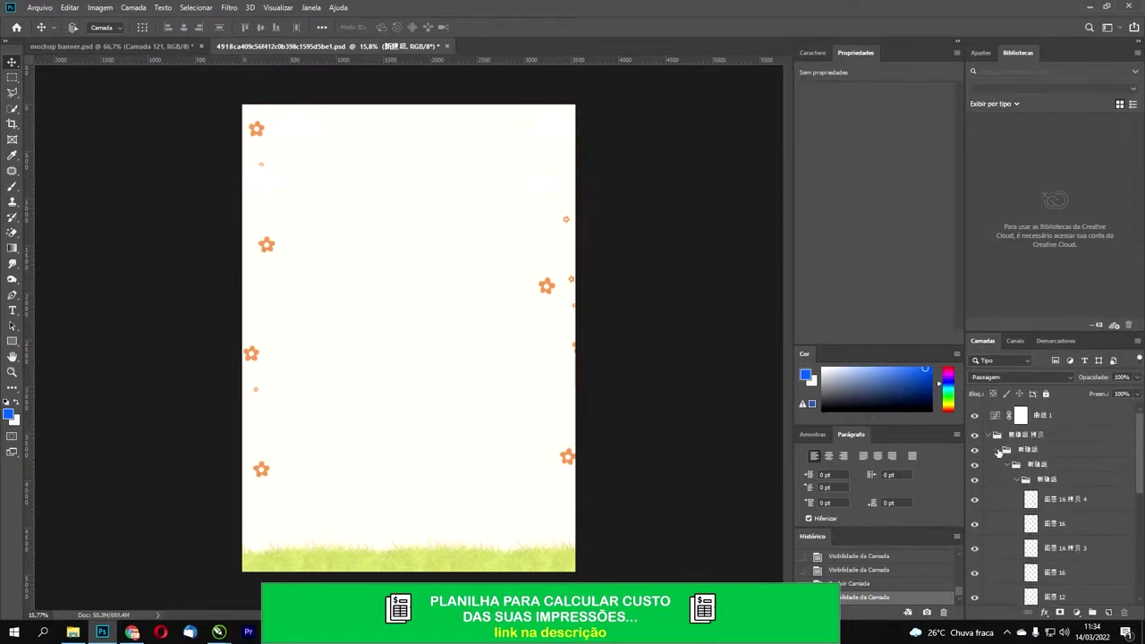
pyautogui.click(1000, 451)
pyautogui.scroll(-2, 998, 505)
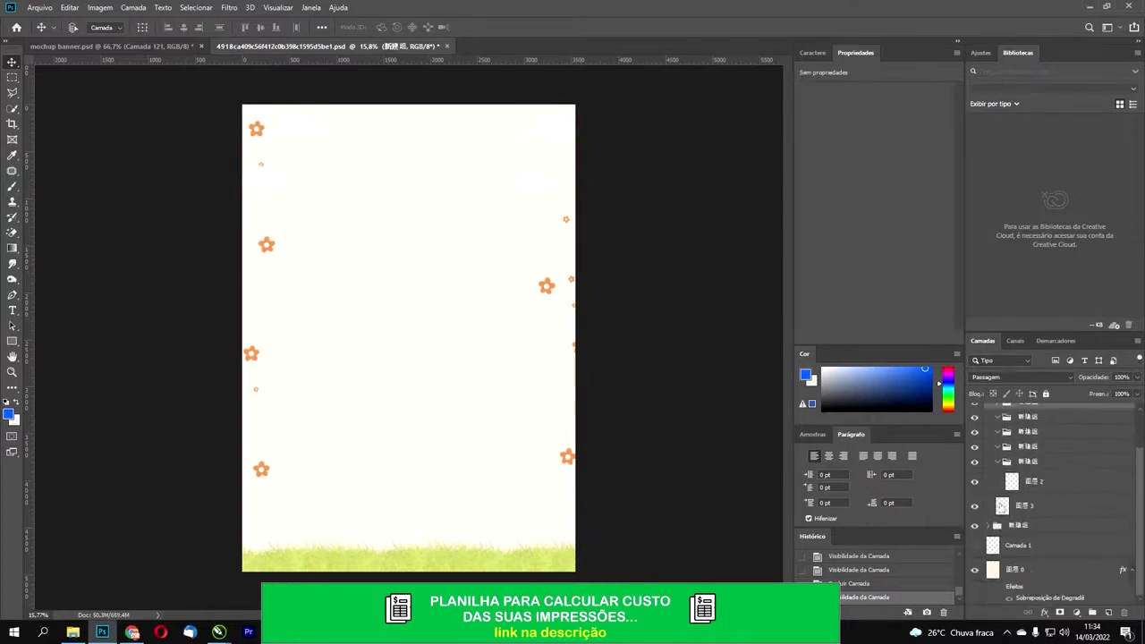
pyautogui.click(976, 548)
pyautogui.click(976, 548)
pyautogui.scroll(1, 1012, 506)
pyautogui.click(999, 486)
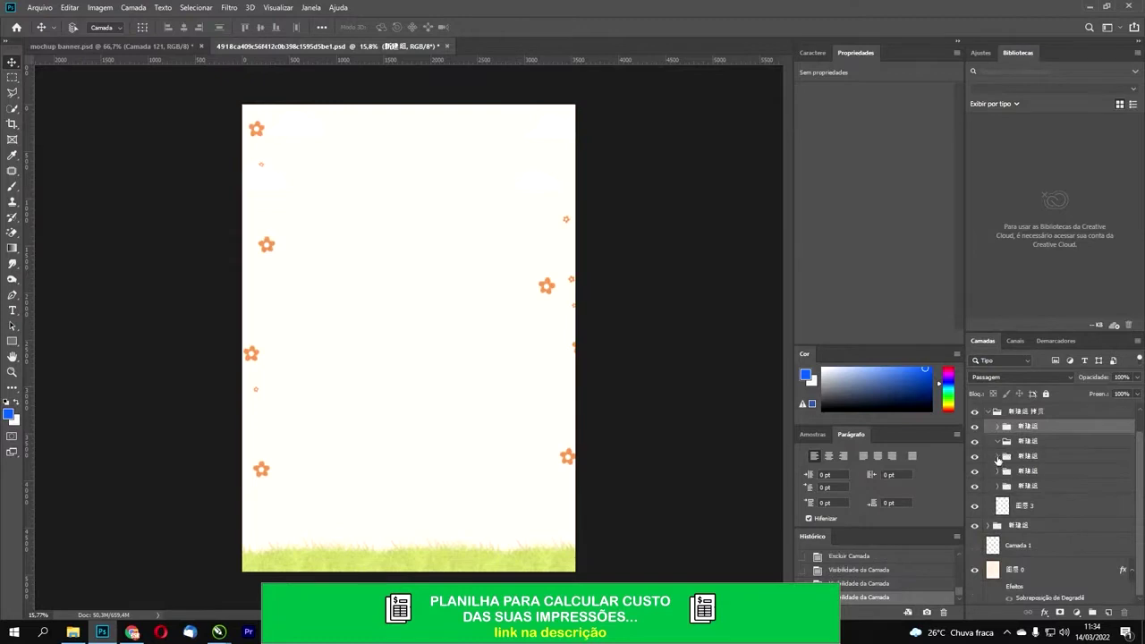
pyautogui.click(994, 442)
# Step: Expand the nested groups and show the hidden subgroup containing the decorated Easter eggs on the grass
pyautogui.click(998, 428)
pyautogui.scroll(-5, 1066, 471)
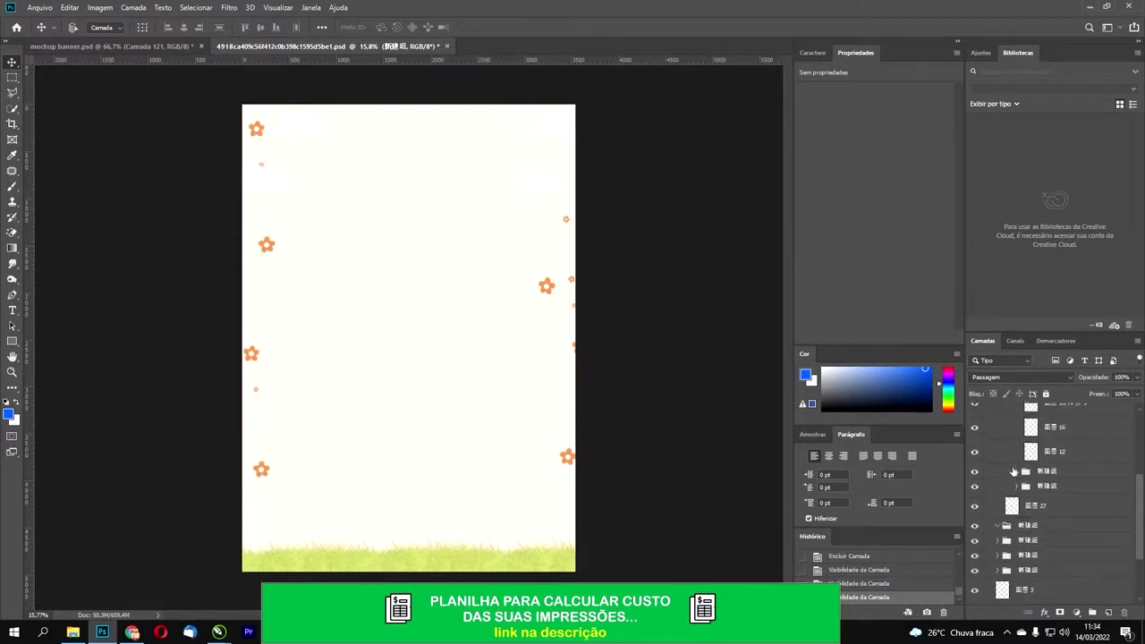
pyautogui.click(1015, 472)
pyautogui.scroll(-2, 1025, 478)
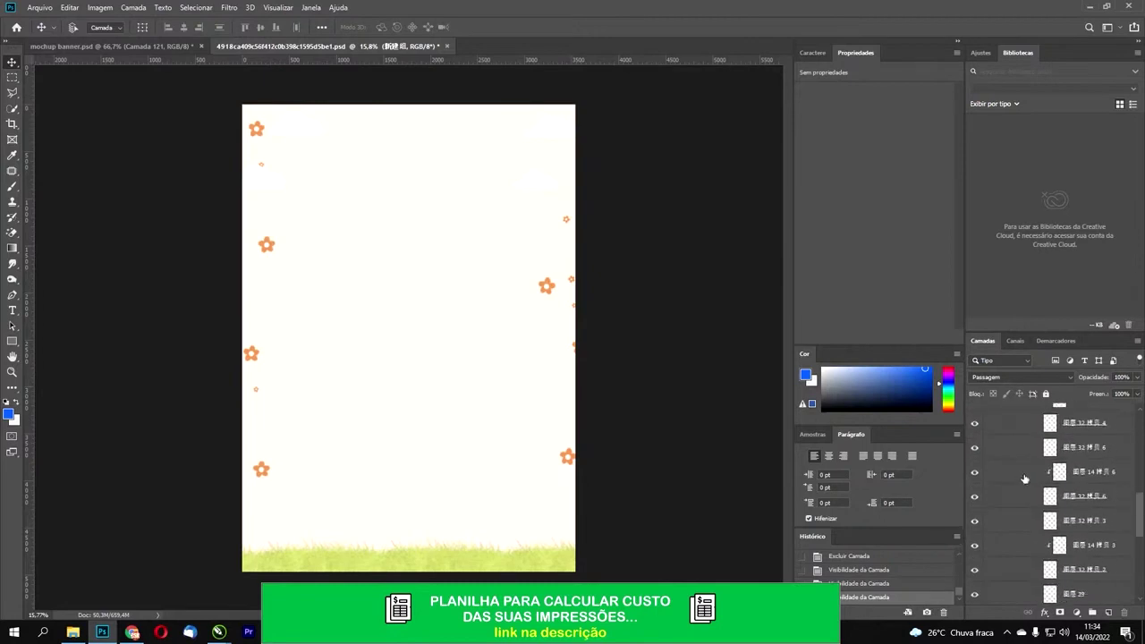
pyautogui.scroll(-3, 1025, 479)
pyautogui.click(974, 435)
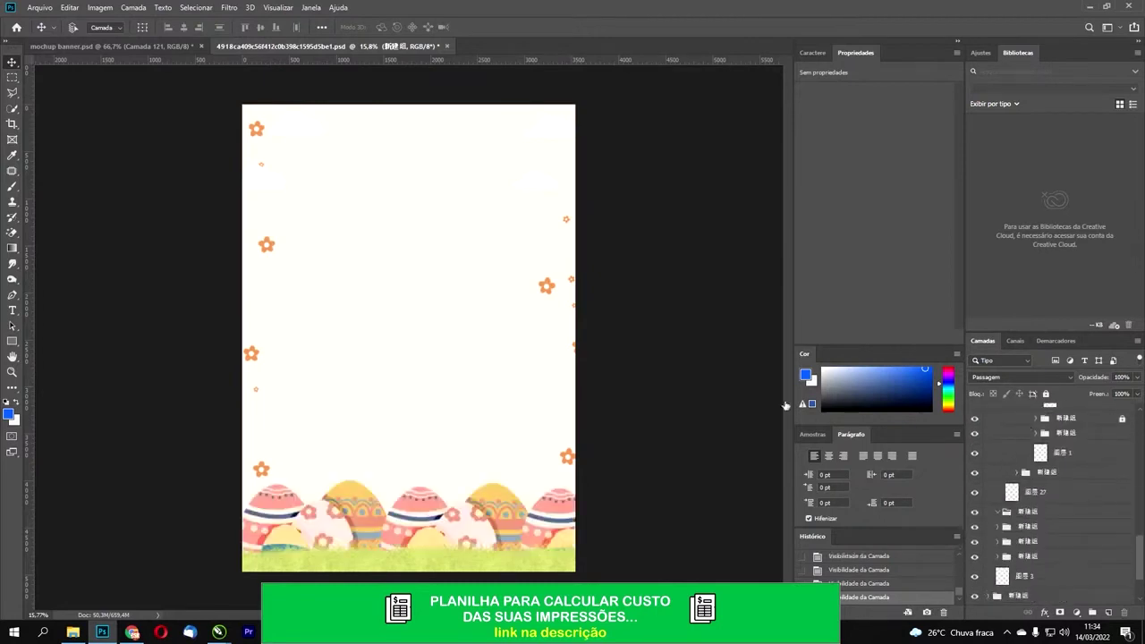
pyautogui.click(40, 7)
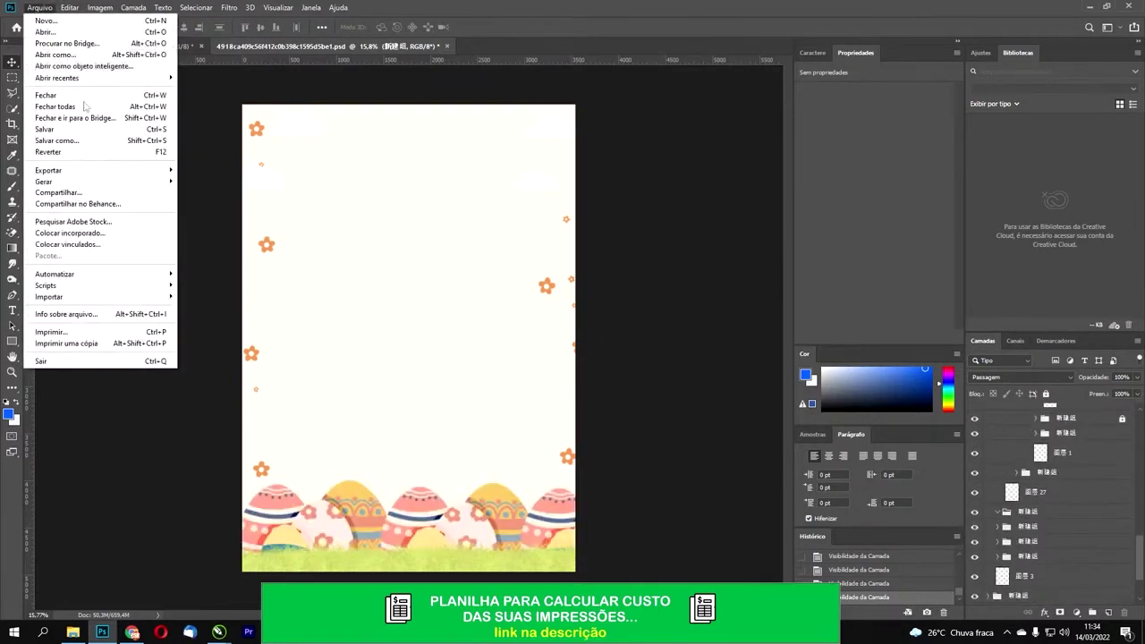
pyautogui.click(81, 150)
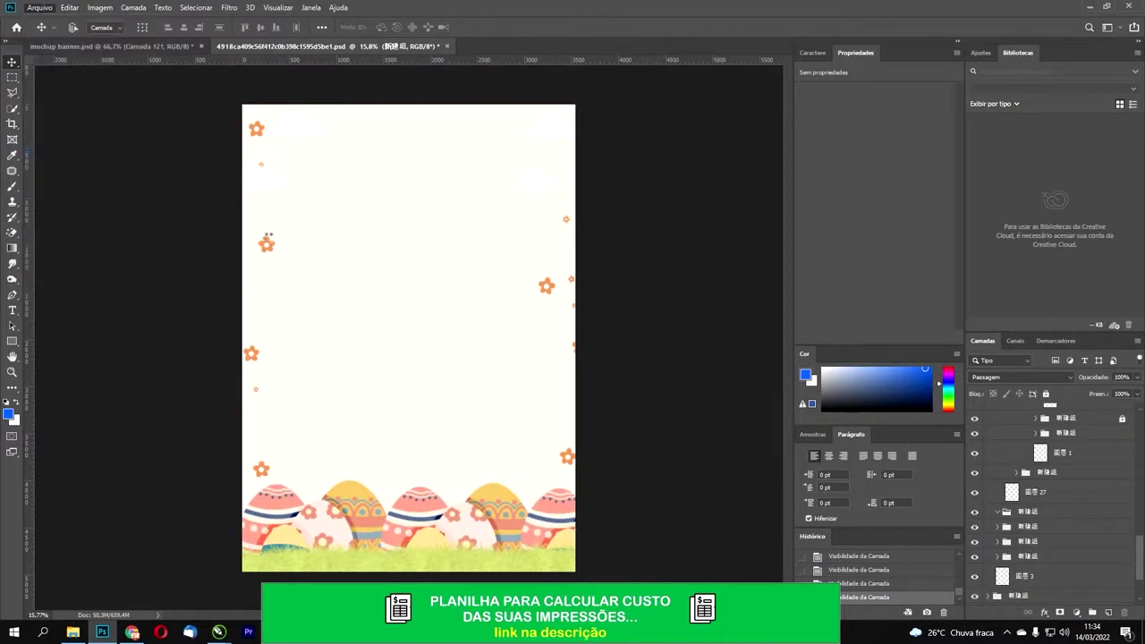
pyautogui.hotkey('ctrl', 'z')
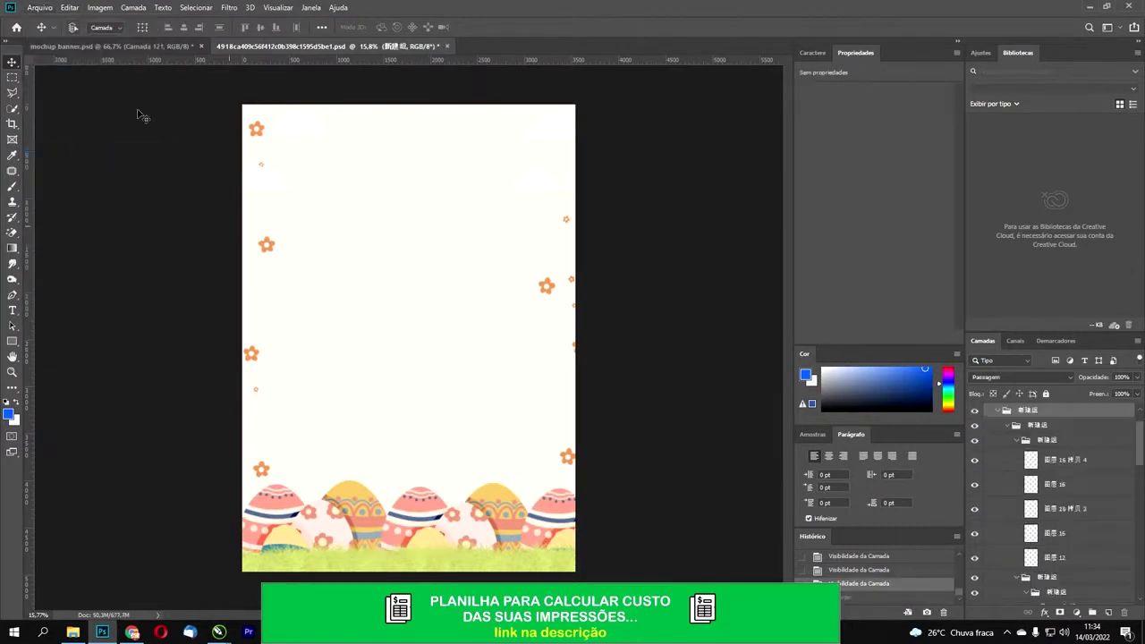
pyautogui.click(34, 7)
pyautogui.click(90, 140)
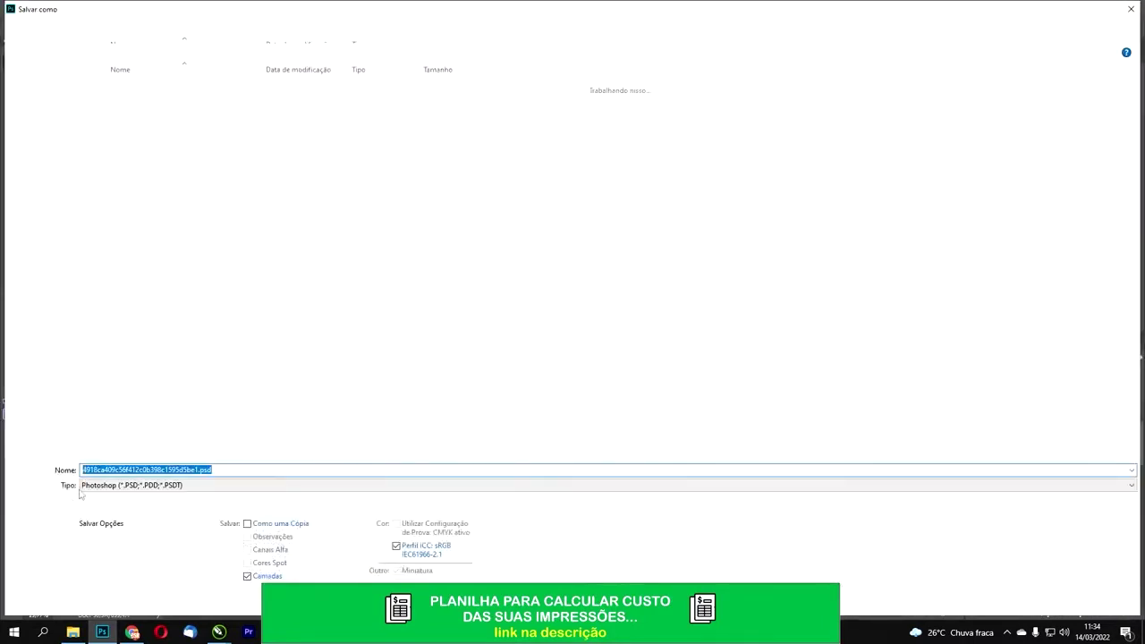
pyautogui.click(100, 487)
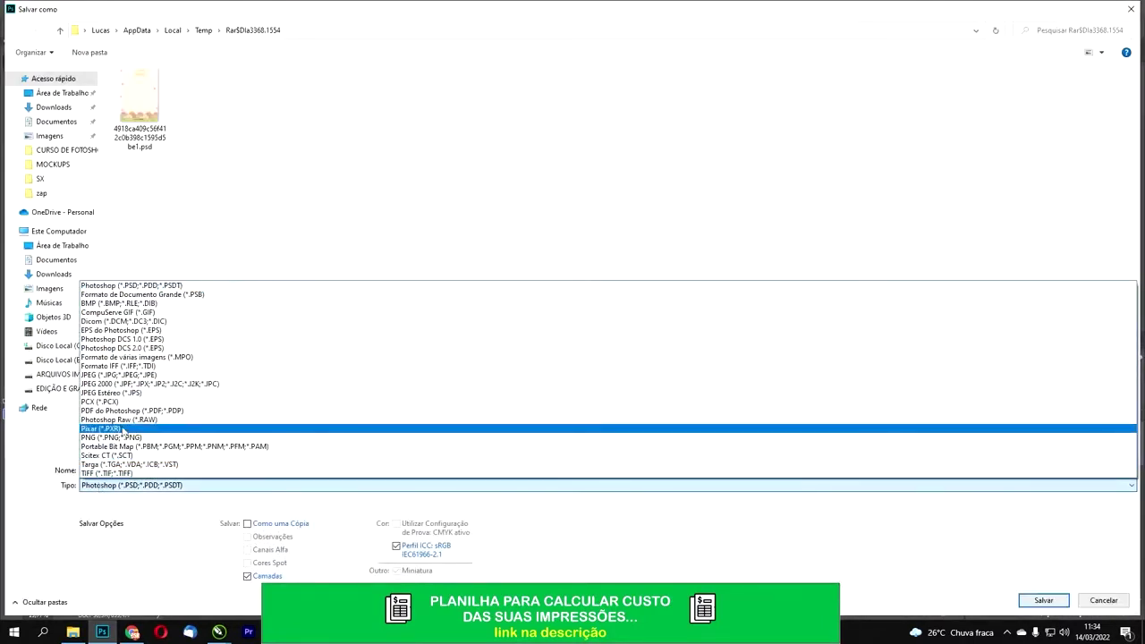
pyautogui.click(211, 285)
pyautogui.click(1105, 601)
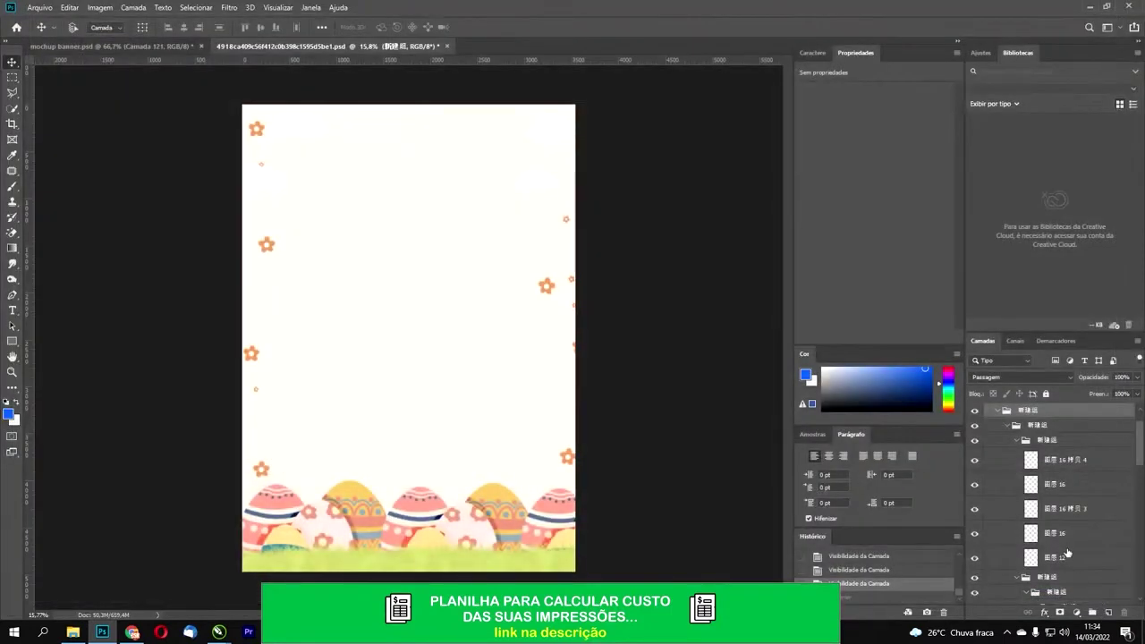
# Step: Hide the cream background layer and save the artwork as a PNG in the Downloads folder
pyautogui.scroll(-10, 1067, 555)
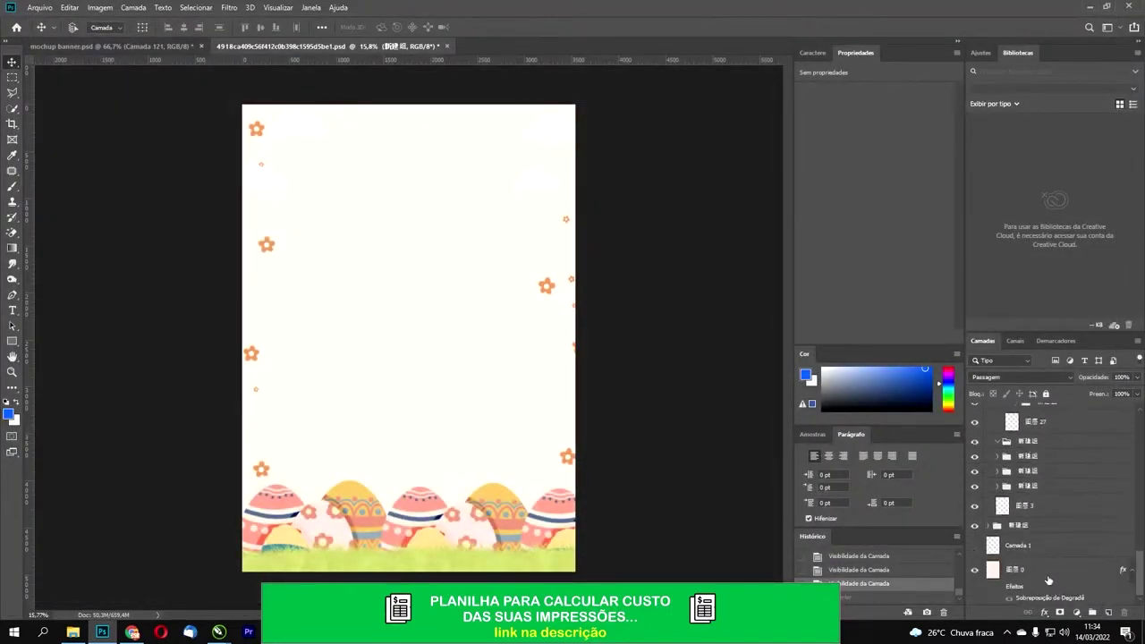
pyautogui.click(976, 570)
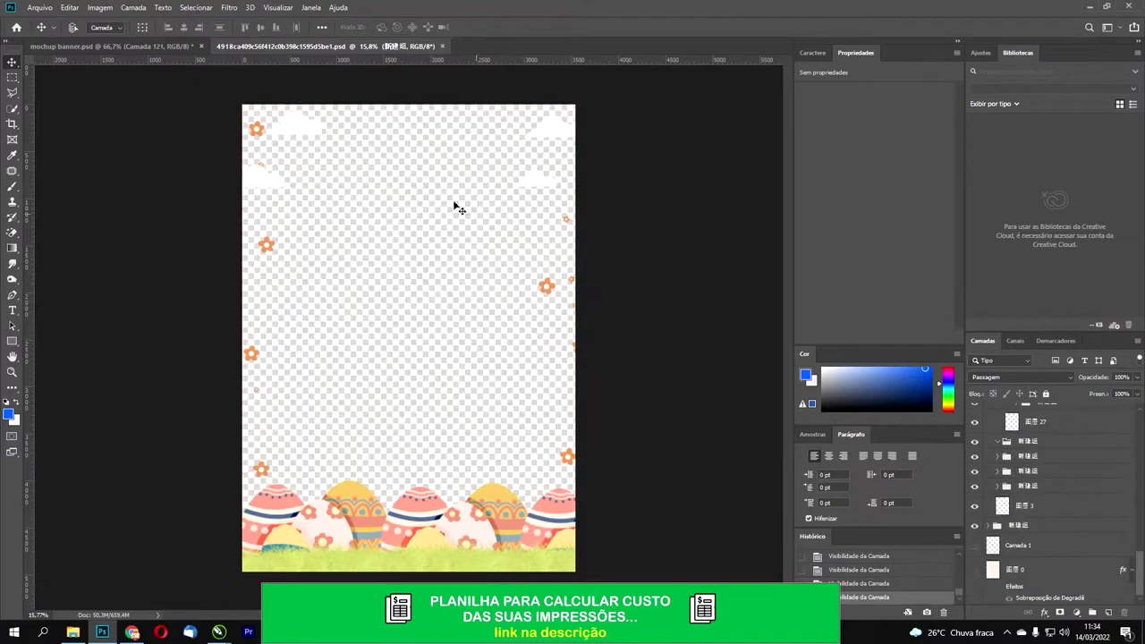
pyautogui.click(39, 7)
pyautogui.click(84, 144)
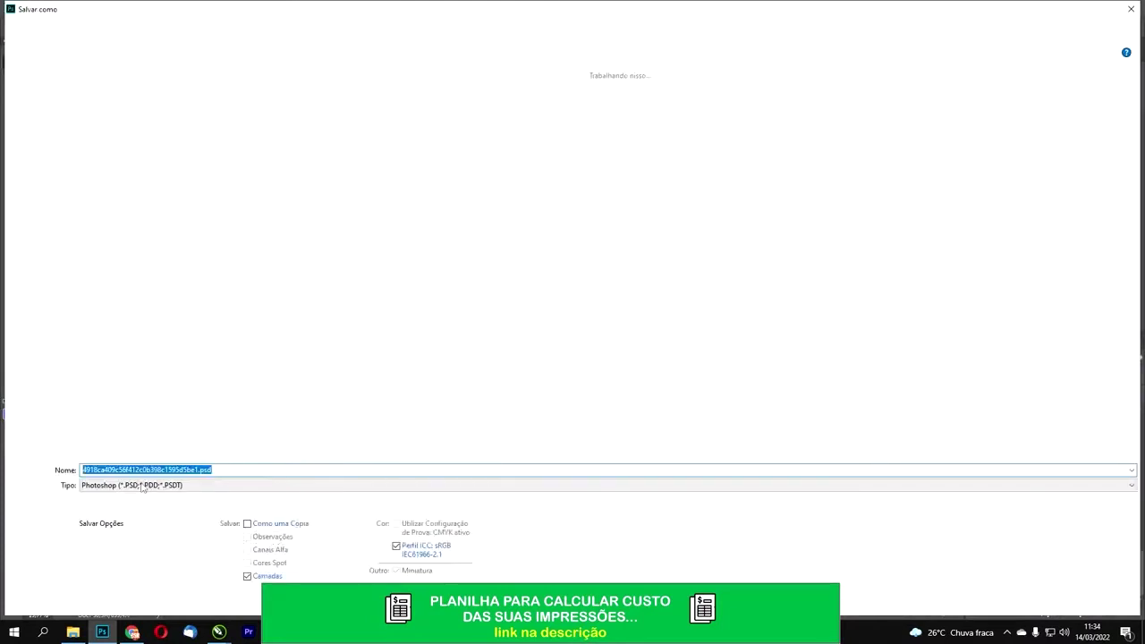
pyautogui.click(148, 485)
pyautogui.click(125, 437)
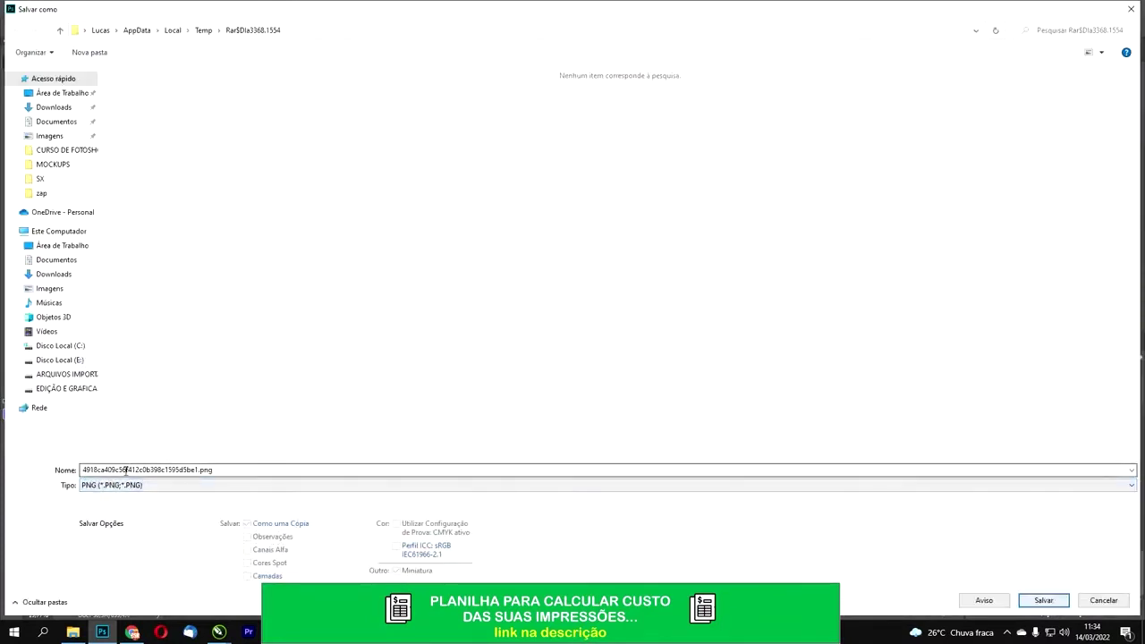
pyautogui.click(53, 106)
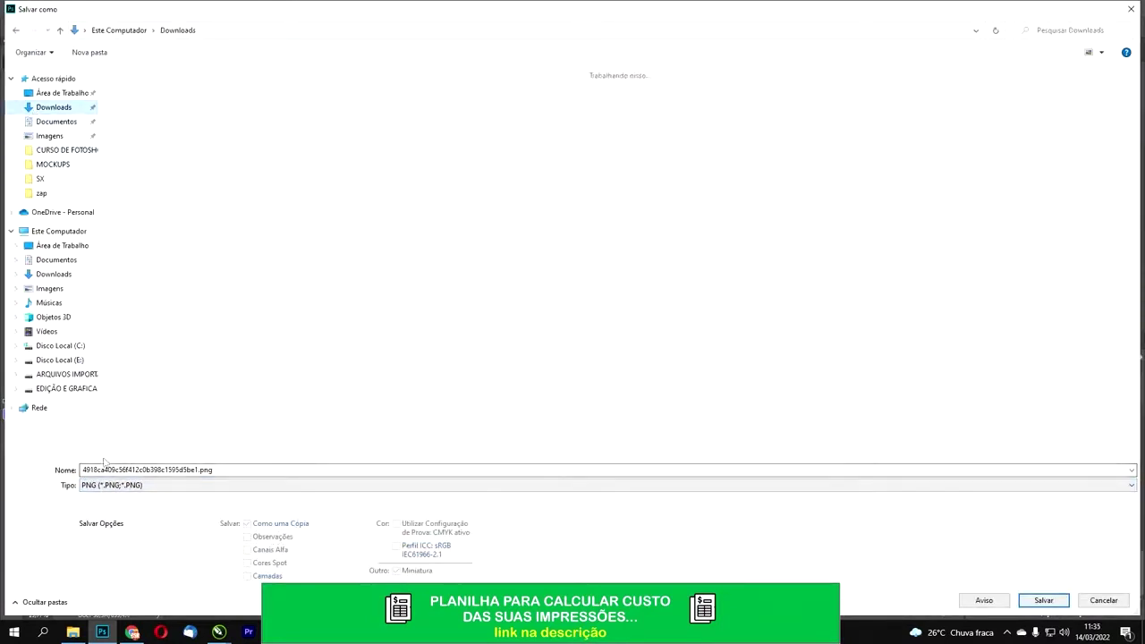
pyautogui.click(1044, 601)
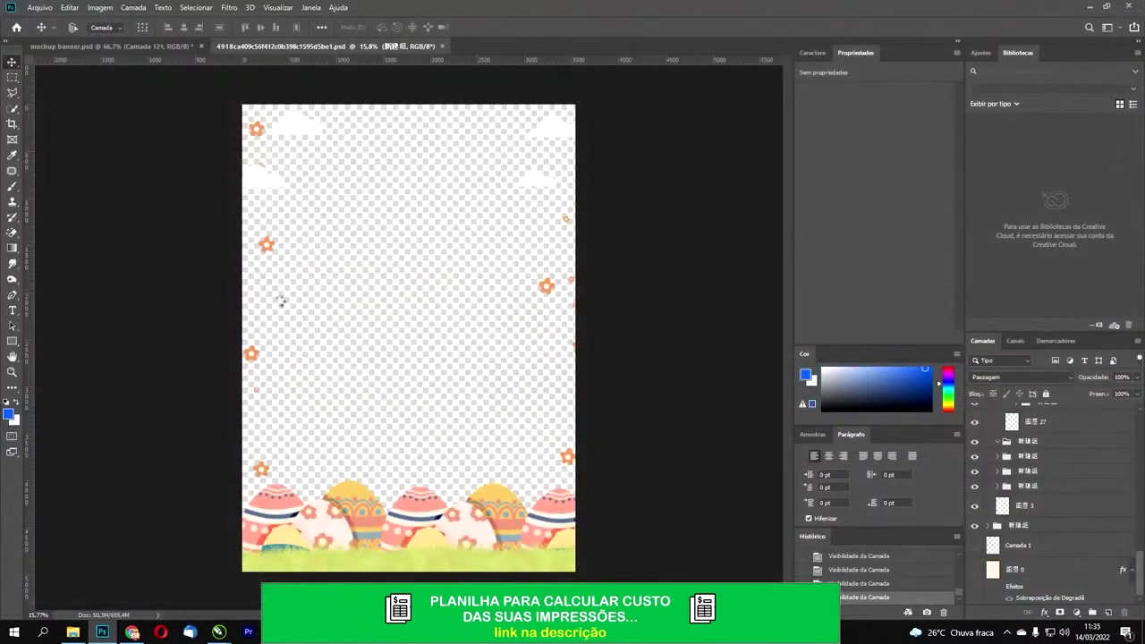
pyautogui.click(646, 188)
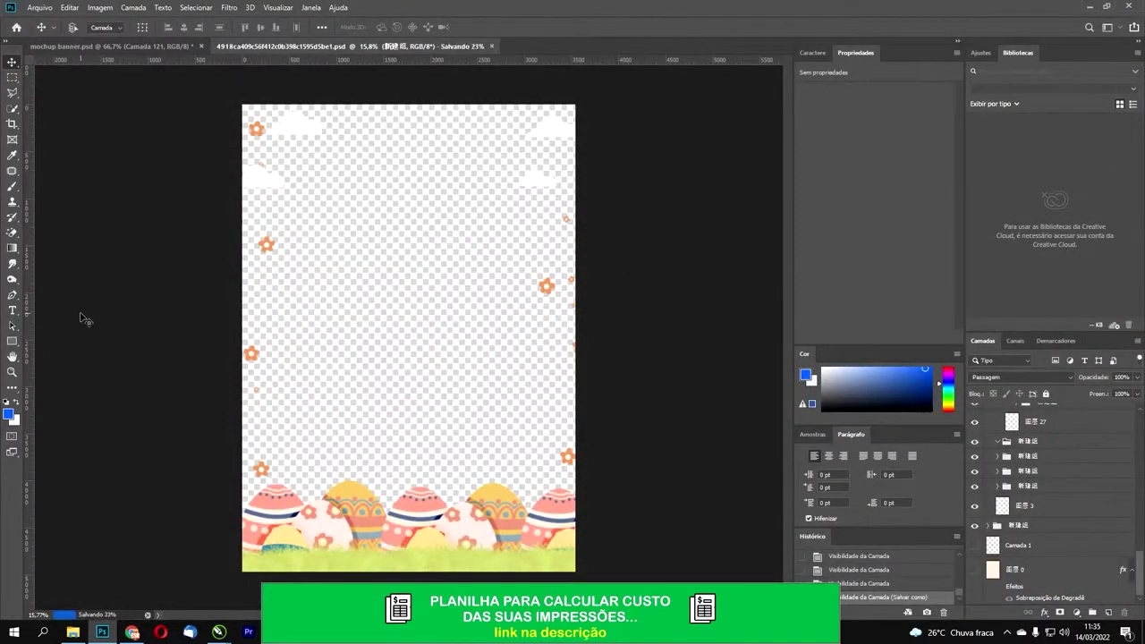
# Step: Place the exported Easter artwork PNG from the Downloads folder into the CorelDRAW price table document
pyautogui.click(75, 638)
pyautogui.click(49, 110)
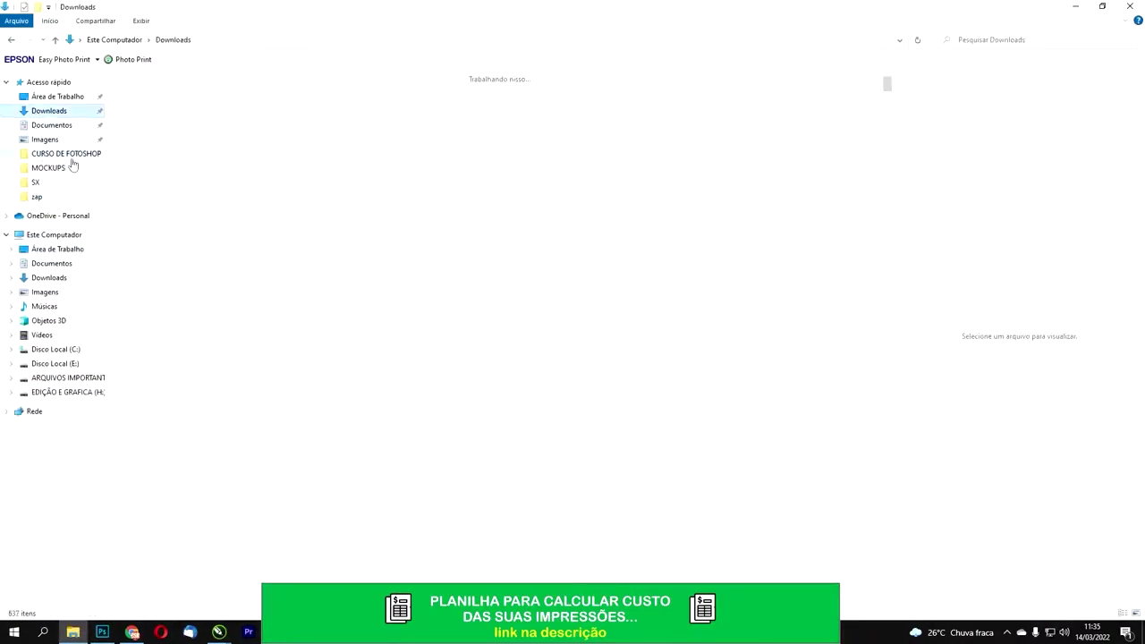
pyautogui.click(171, 174)
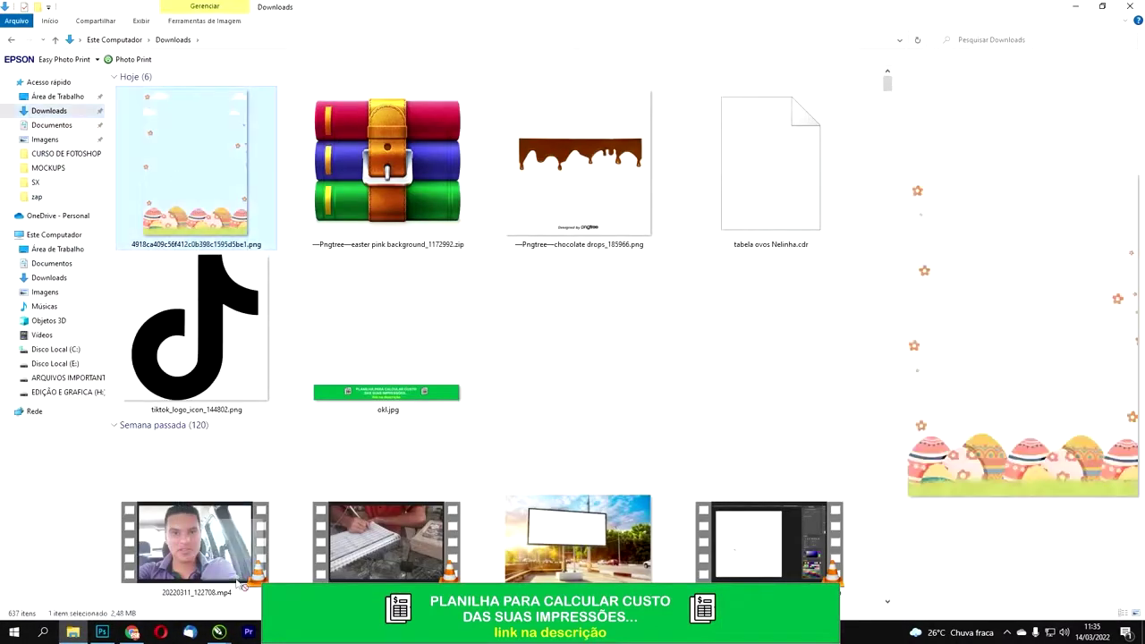
pyautogui.click(219, 633)
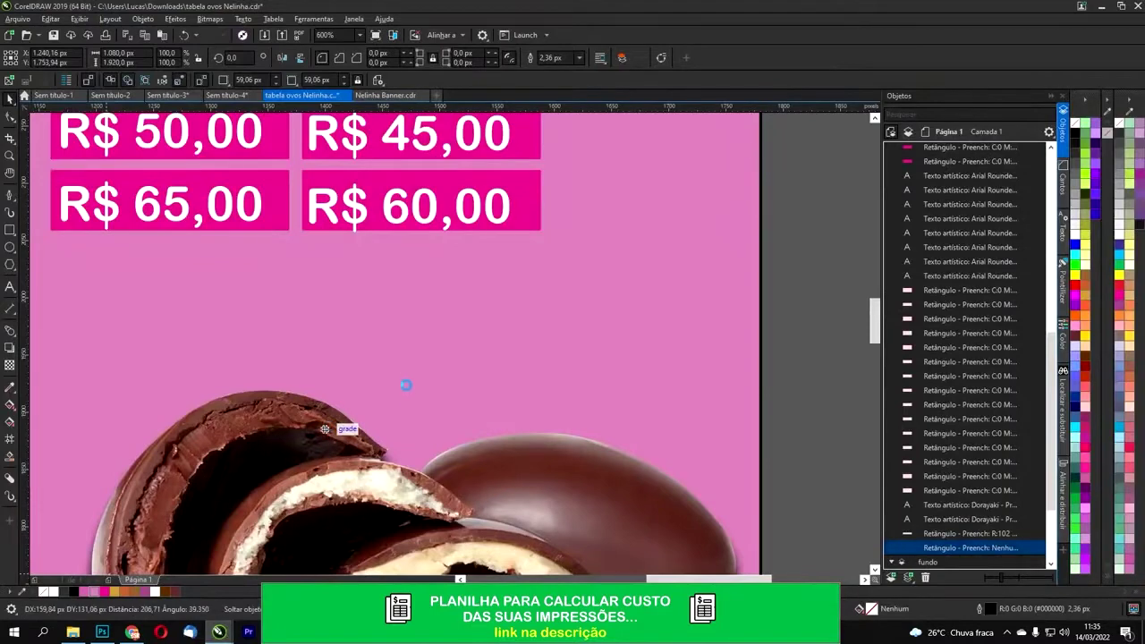
pyautogui.hotkey('ctrl', 'v')
pyautogui.scroll(-8, 414, 374)
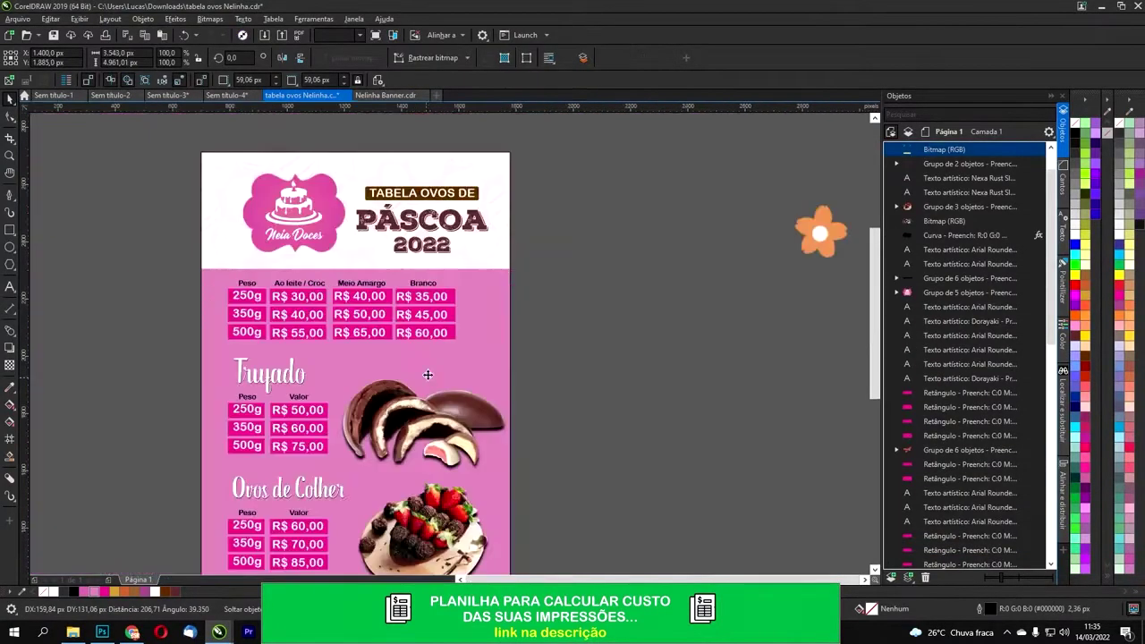
pyautogui.scroll(-2, 562, 349)
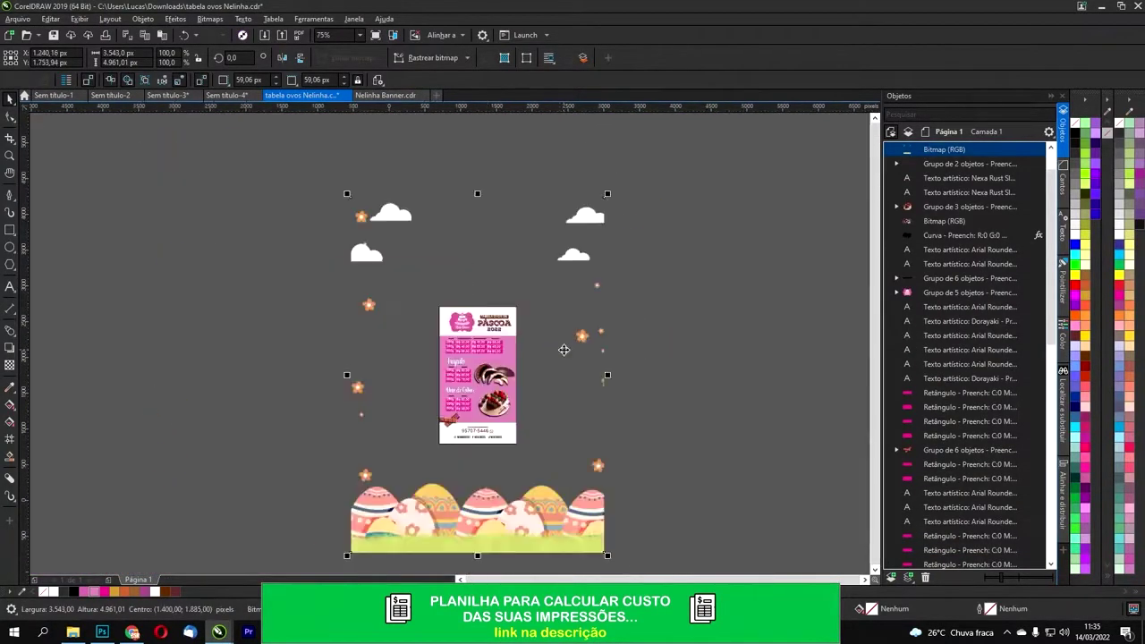
# Step: Scale the Easter artwork to about 1,077 px wide and position it across the page, flush with the page's bottom edge
pyautogui.moveTo(508, 288); pyautogui.dragTo(503, 342)
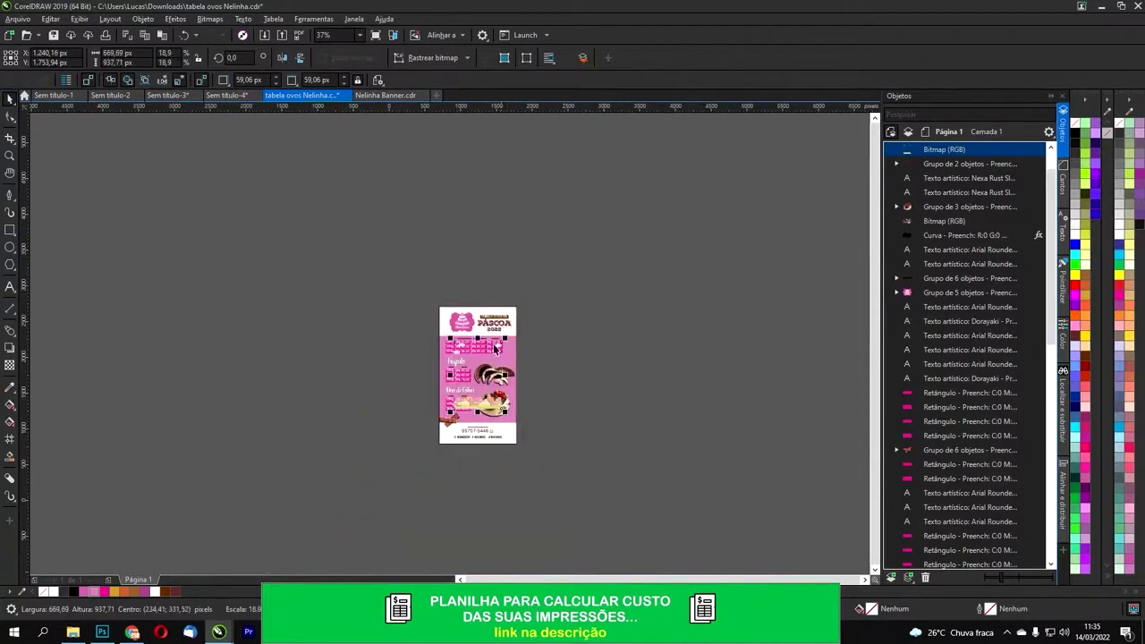
pyautogui.scroll(1, 473, 405)
pyautogui.moveTo(472, 406); pyautogui.dragTo(442, 476)
pyautogui.moveTo(504, 345); pyautogui.dragTo(574, 259)
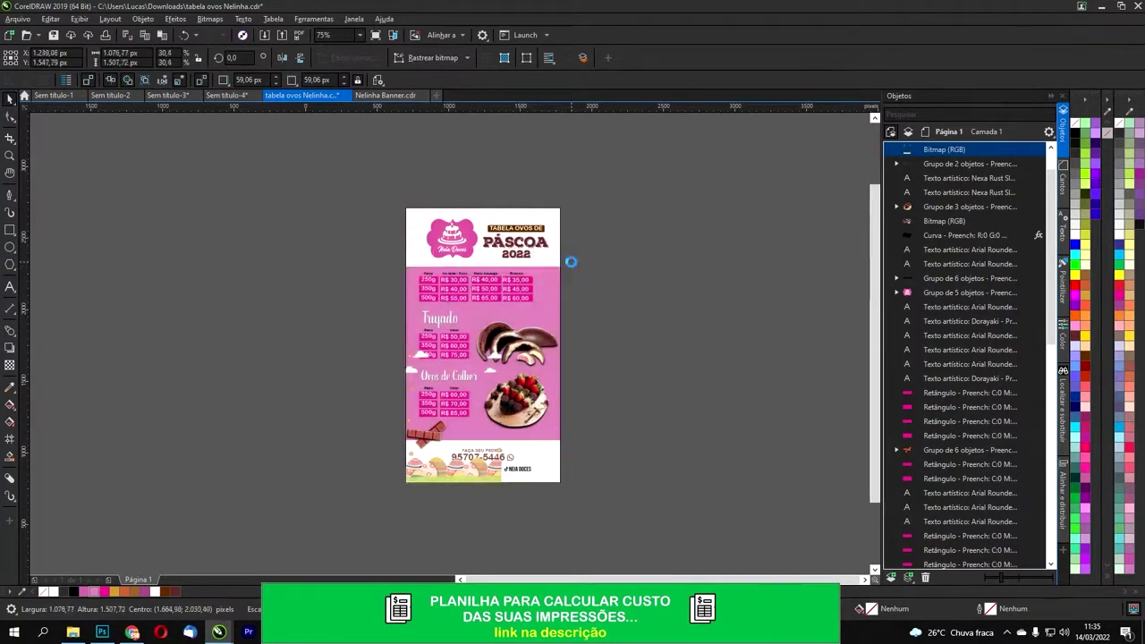
pyautogui.scroll(2, 469, 421)
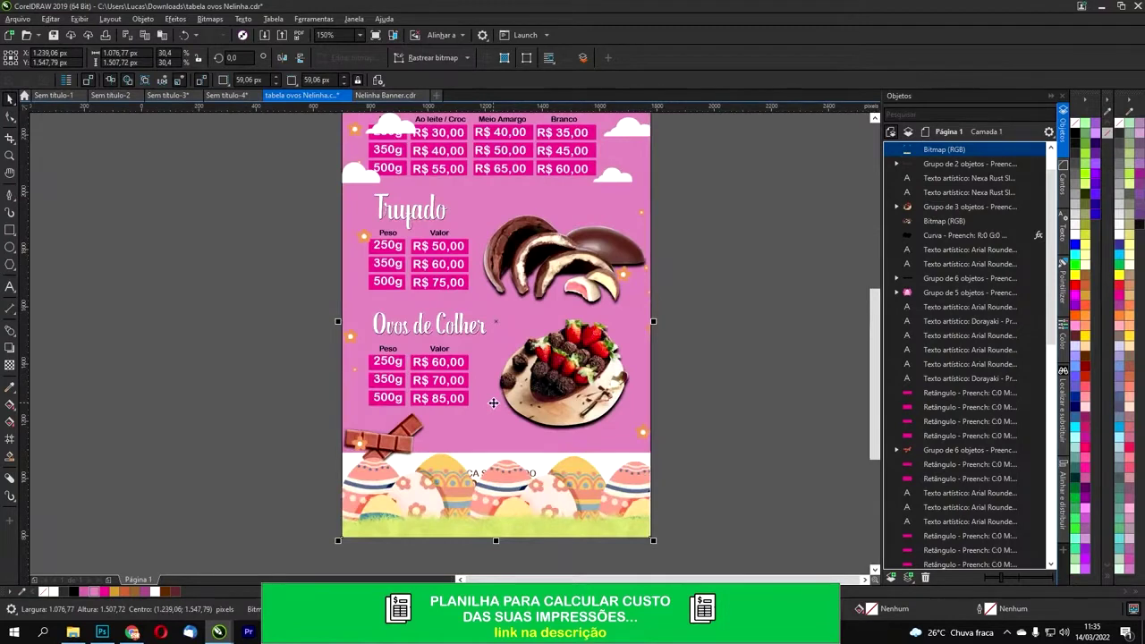
# Step: Send the Easter artwork backward in the stacking order, behind all texts, photos and price boxes but above the pink background
pyautogui.hotkey('ctrl', 'pagedown')
pyautogui.hotkey('ctrl', 'pagedown')
pyautogui.hotkey('ctrl', 'pagedown')
pyautogui.hotkey('ctrl', 'pagedown')
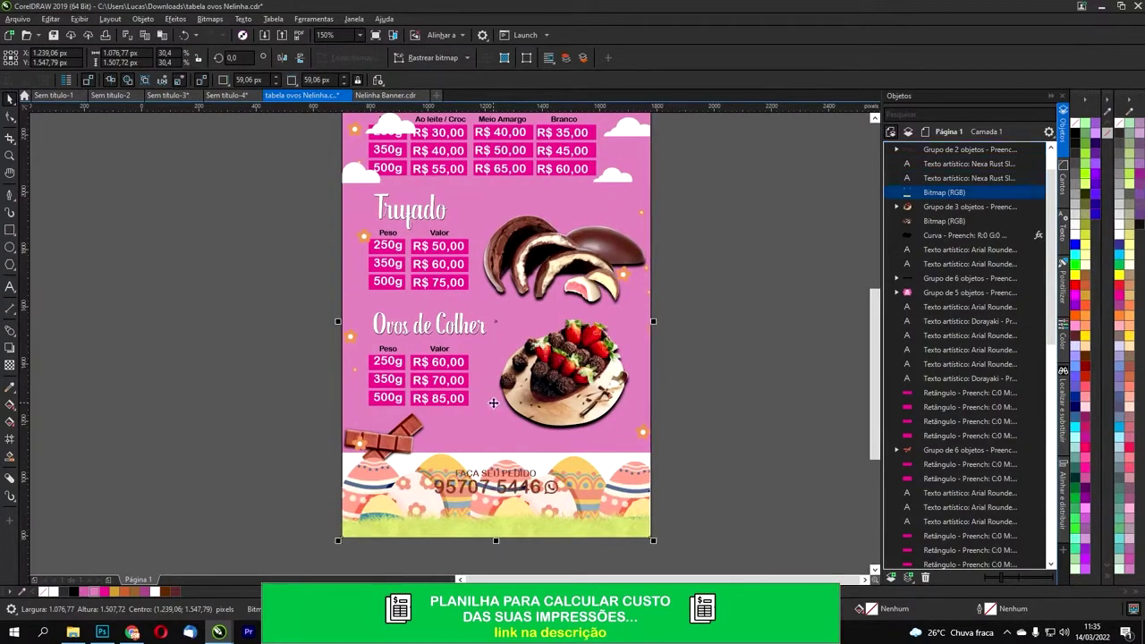
pyautogui.hotkey('ctrl', 'pagedown')
pyautogui.hotkey('ctrl', 'pagedown')
pyautogui.hotkey('ctrl', 'pagedown')
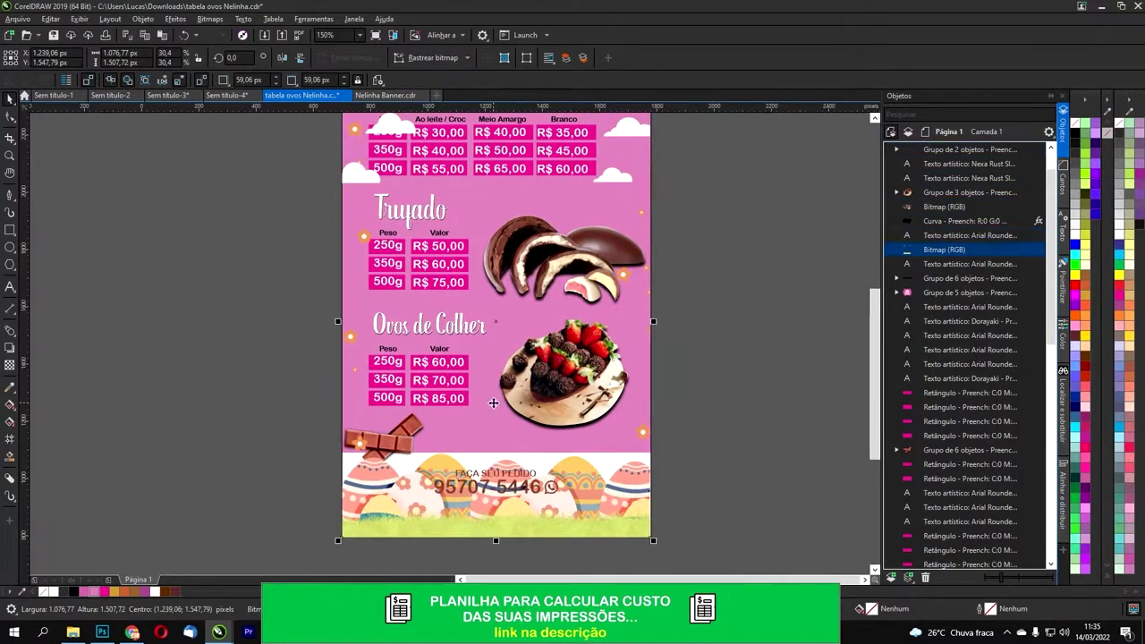
pyautogui.scroll(-2, 481, 375)
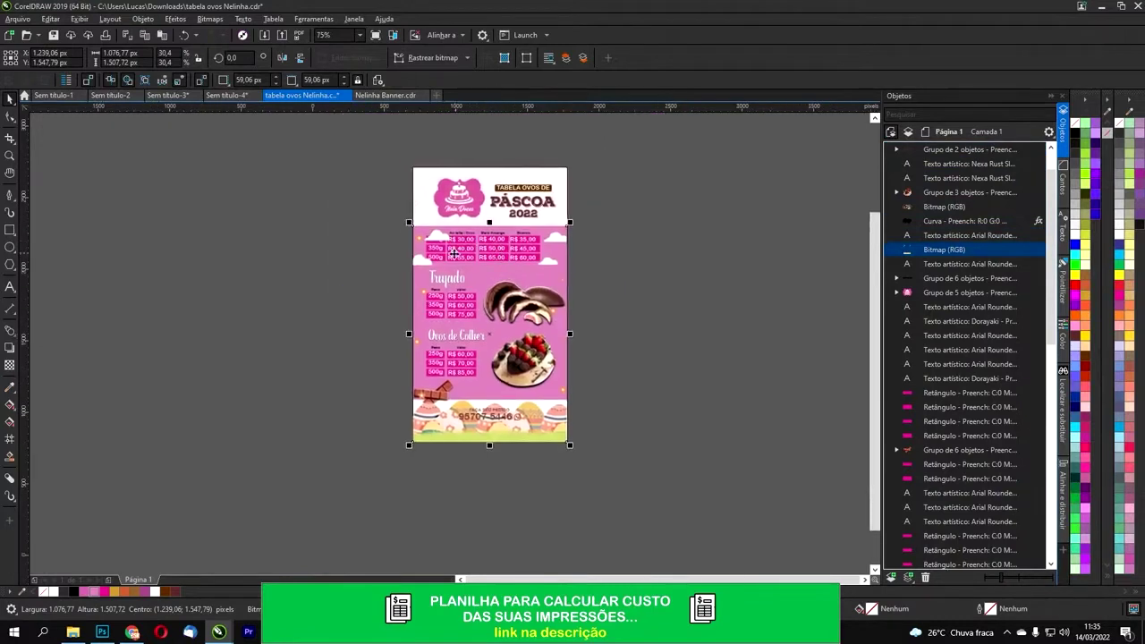
pyautogui.scroll(2, 455, 254)
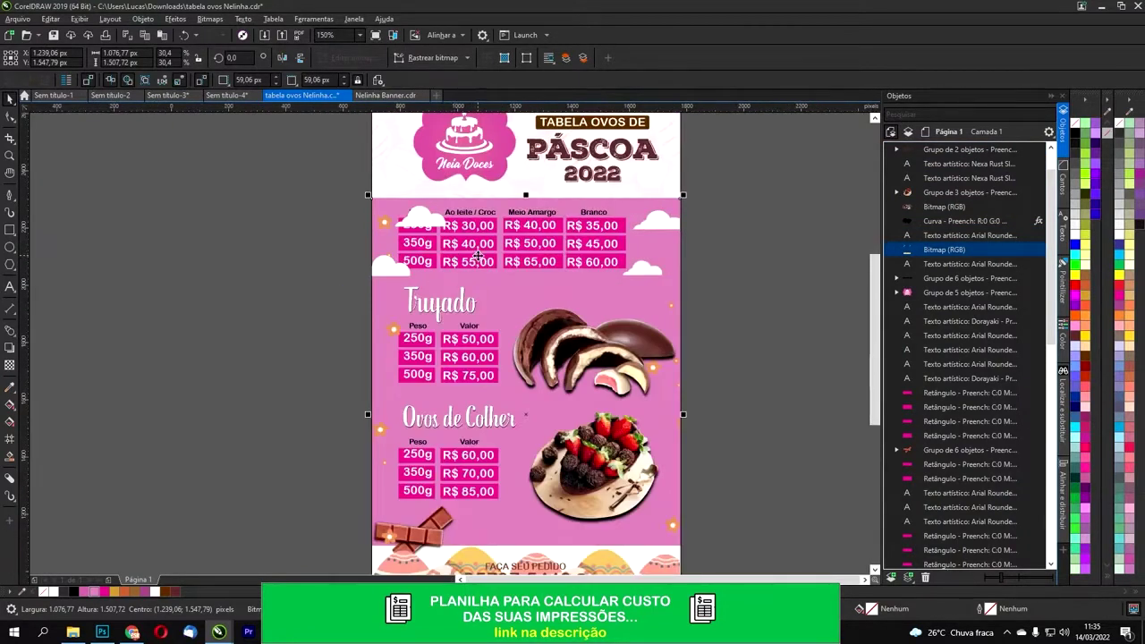
pyautogui.hotkey('ctrl', 'pagedown')
pyautogui.hotkey('ctrl', 'pagedown')
pyautogui.hotkey('ctrl', 'pagedown')
pyautogui.hotkey('ctrl', 'pagedown')
pyautogui.hotkey('ctrl', 'pagedown')
pyautogui.hotkey('ctrl', 'pagedown')
pyautogui.hotkey('ctrl', 'pagedown')
pyautogui.hotkey('ctrl', 'pagedown')
pyautogui.hotkey('ctrl', 'pagedown')
pyautogui.hotkey('ctrl', 'pagedown')
pyautogui.hotkey('ctrl', 'pagedown')
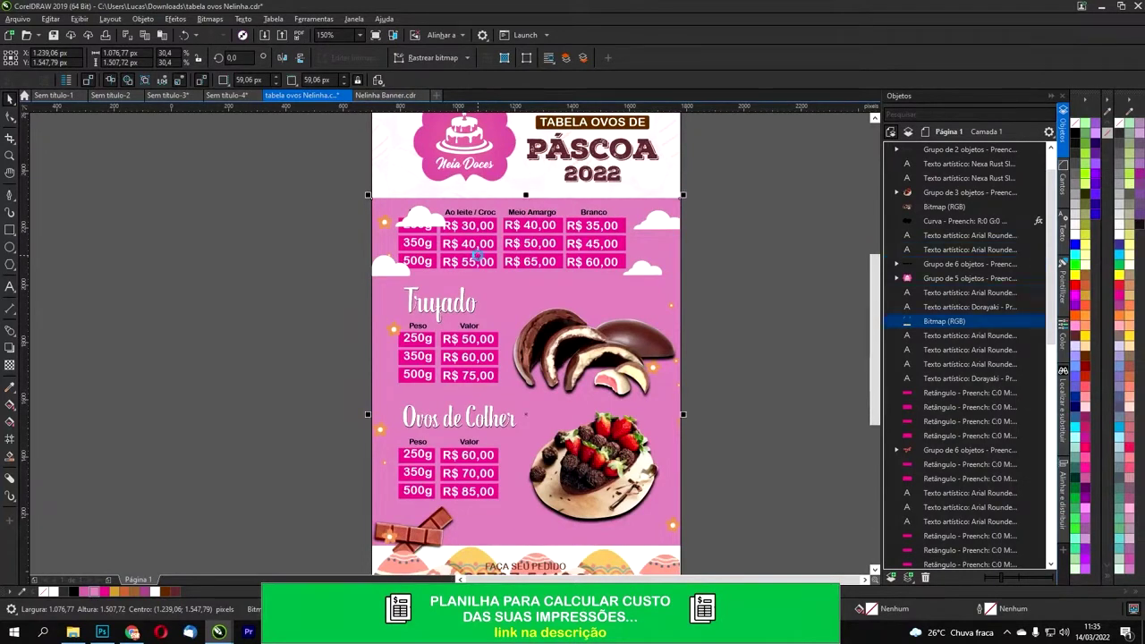
pyautogui.hotkey('ctrl', 'pagedown')
pyautogui.hotkey('ctrl', 'pagedown')
pyautogui.hotkey('ctrl', 'pagedown')
pyautogui.hotkey('ctrl', 'pagedown')
pyautogui.hotkey('ctrl', 'pagedown')
pyautogui.hotkey('ctrl', 'pagedown')
pyautogui.hotkey('ctrl', 'pagedown')
pyautogui.hotkey('ctrl', 'pagedown')
pyautogui.hotkey('ctrl', 'pagedown')
pyautogui.hotkey('ctrl', 'pagedown')
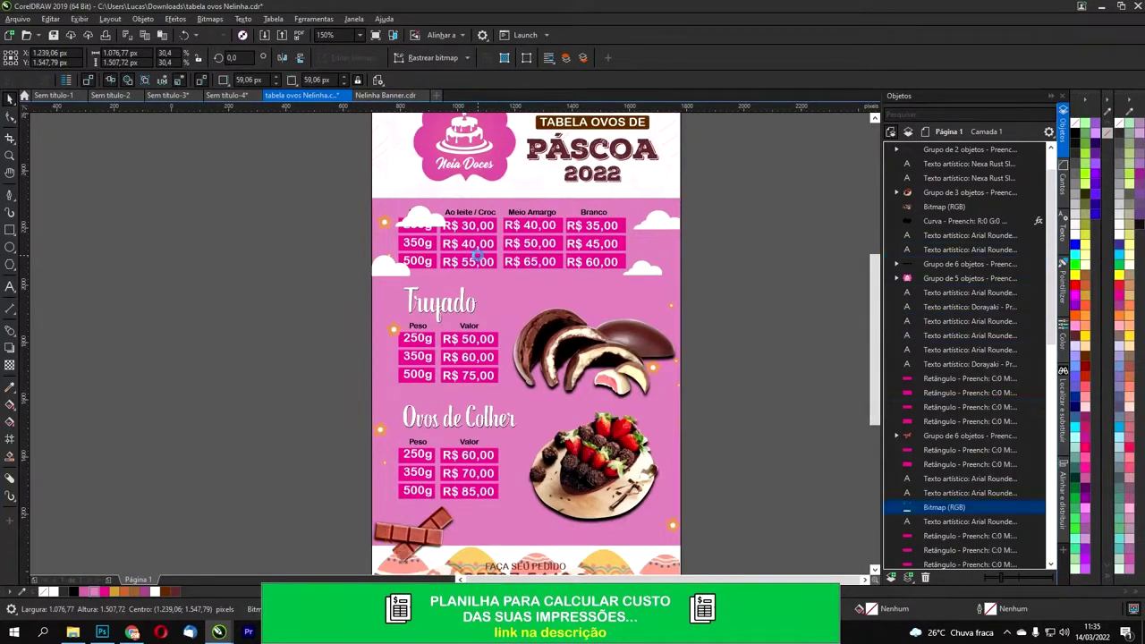
pyautogui.hotkey('ctrl', 'pagedown')
pyautogui.hotkey('ctrl', 'pagedown')
pyautogui.hotkey('ctrl', 'pagedown')
pyautogui.hotkey('ctrl', 'pagedown')
pyautogui.hotkey('ctrl', 'pagedown')
pyautogui.hotkey('ctrl', 'pagedown')
pyautogui.hotkey('ctrl', 'pagedown')
pyautogui.hotkey('ctrl', 'pagedown')
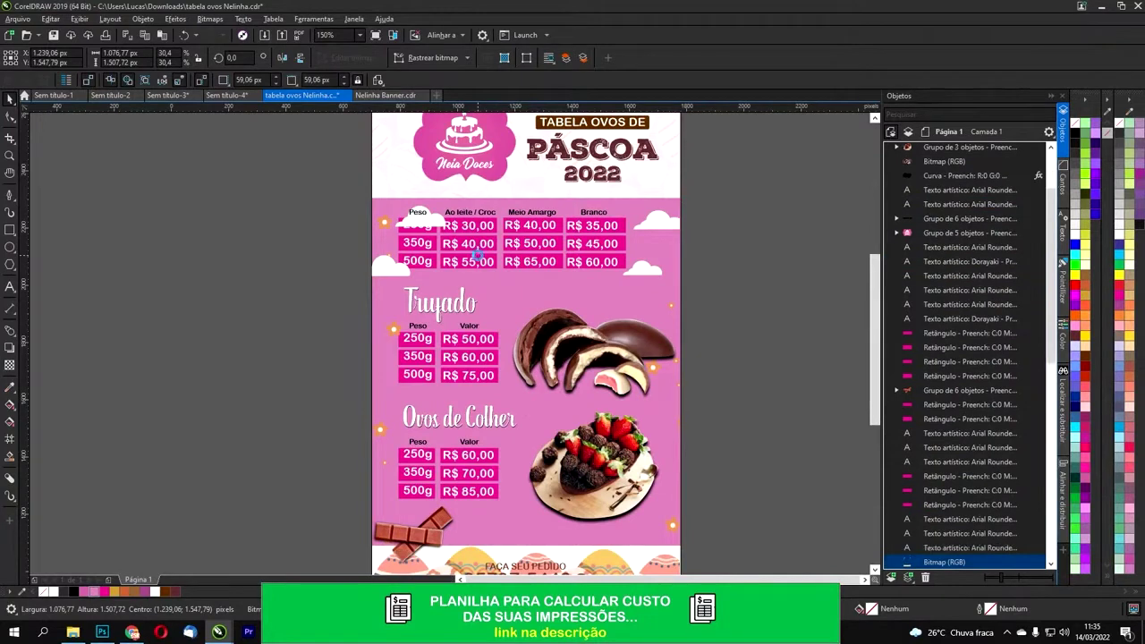
pyautogui.hotkey('ctrl', 'pagedown')
pyautogui.hotkey('ctrl', 'pagedown')
pyautogui.hotkey('ctrl', 'pagedown')
pyautogui.hotkey('ctrl', 'pagedown')
pyautogui.hotkey('ctrl', 'pagedown')
pyautogui.hotkey('ctrl', 'pagedown')
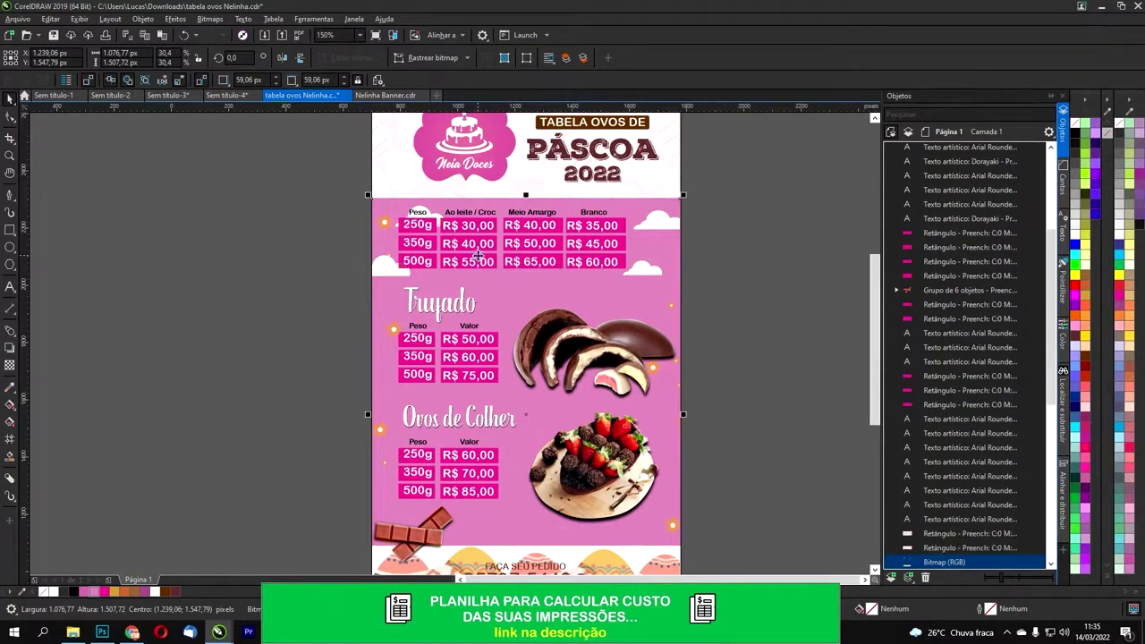
# Step: Crop the eggs and grass off the artwork with the Shape tool, raising its lower edge to where the pink area ends
pyautogui.scroll(-3, 728, 247)
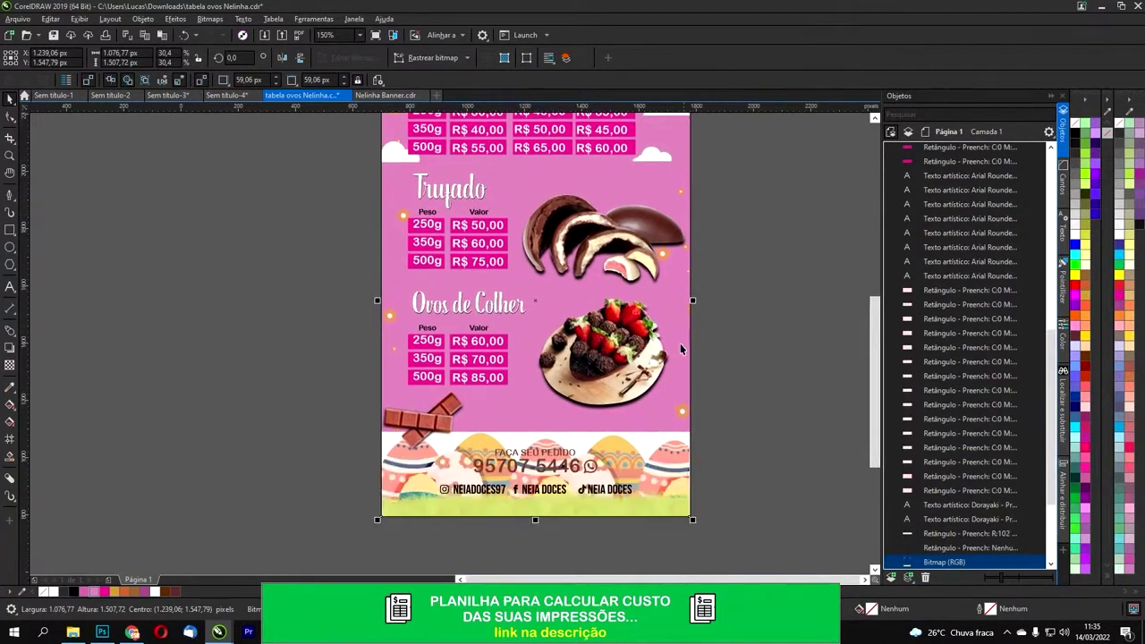
pyautogui.click(11, 118)
pyautogui.moveTo(343, 486); pyautogui.dragTo(761, 555)
pyautogui.moveTo(692, 519); pyautogui.dragTo(690, 433)
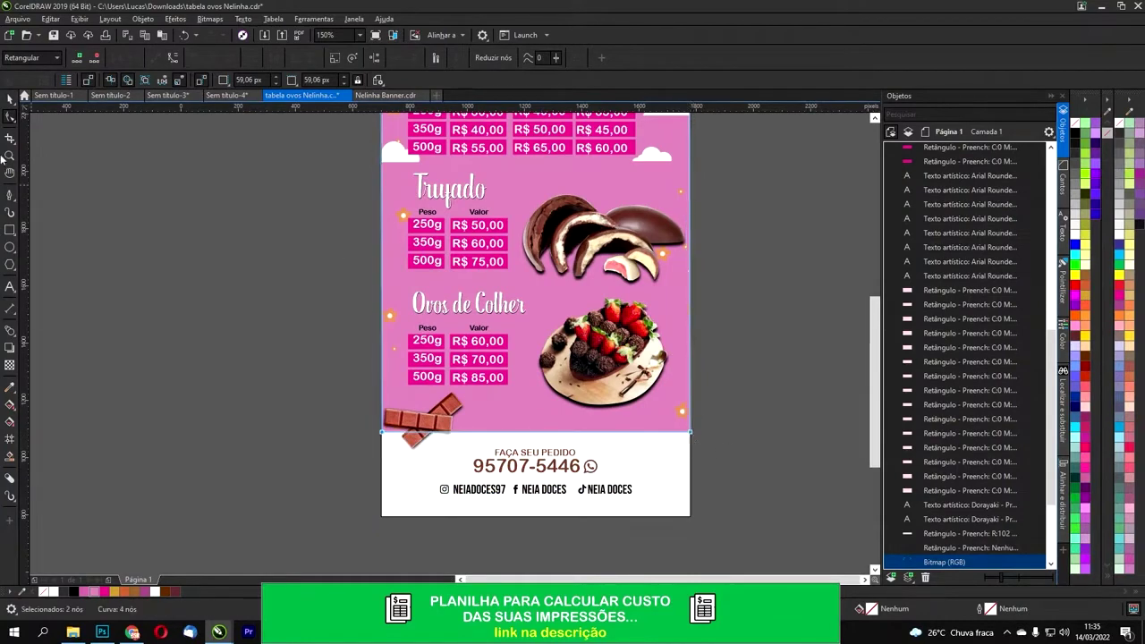
pyautogui.click(9, 100)
pyautogui.click(318, 281)
pyautogui.scroll(-1, 553, 358)
# Step: Enlarge the order phone number group in the white footer to about 548 px wide, centred on the page
pyautogui.moveTo(571, 349); pyautogui.dragTo(519, 369)
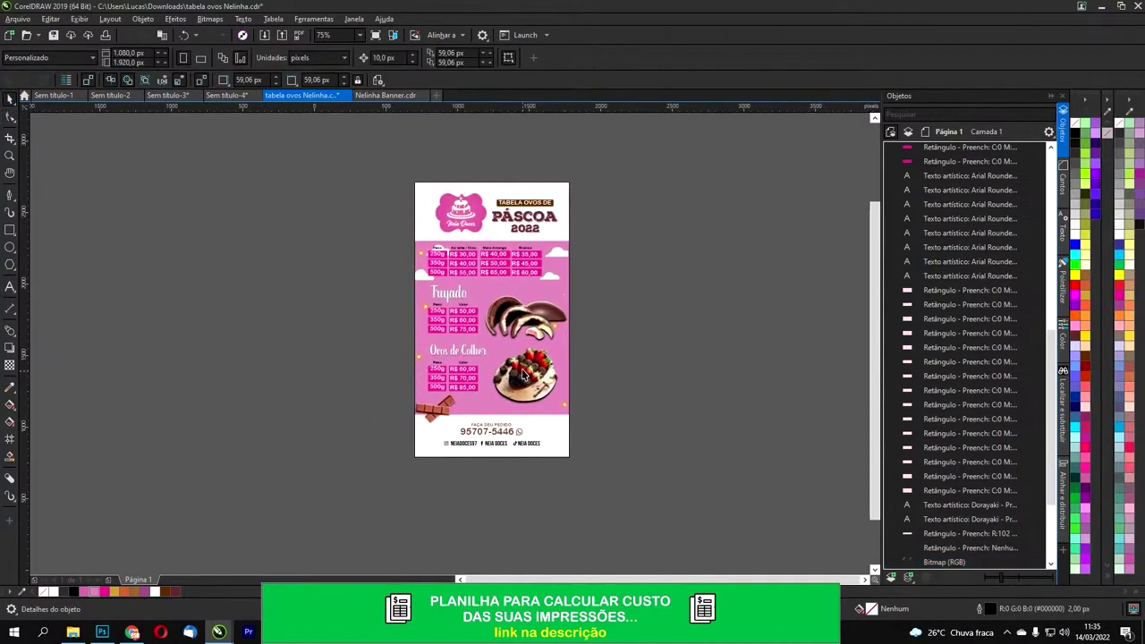
pyautogui.scroll(1, 500, 358)
pyautogui.scroll(3, 499, 355)
pyautogui.scroll(-3, 489, 356)
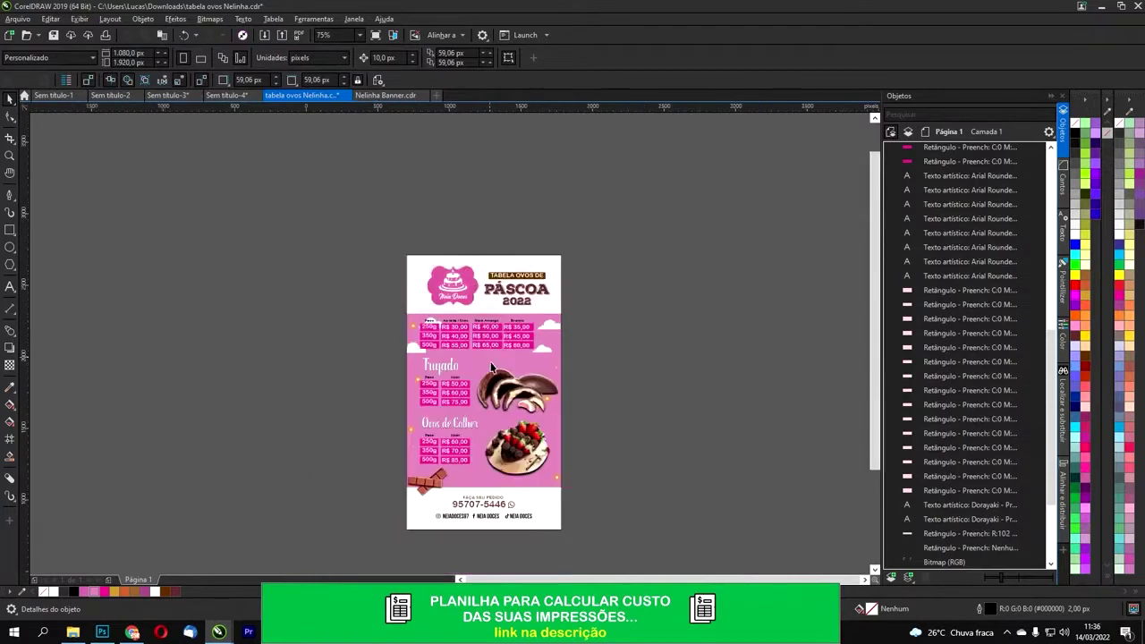
pyautogui.scroll(1, 471, 382)
pyautogui.scroll(2, 471, 382)
pyautogui.scroll(1, 362, 351)
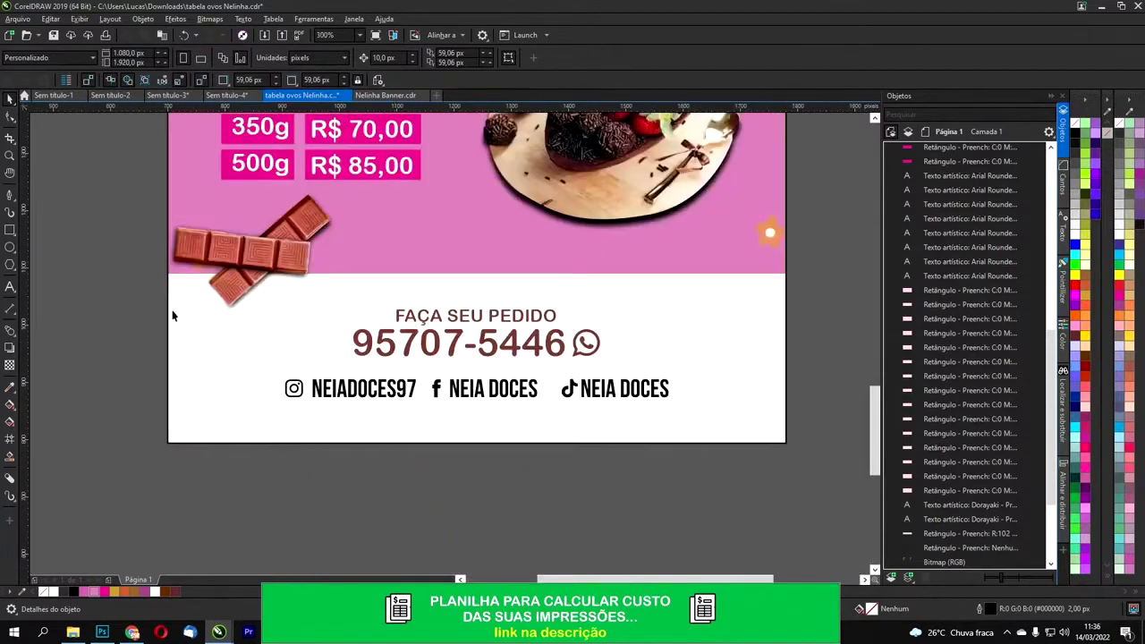
pyautogui.moveTo(705, 374); pyautogui.dragTo(705, 374)
pyautogui.moveTo(604, 306); pyautogui.dragTo(638, 285)
pyautogui.scroll(-2, 637, 365)
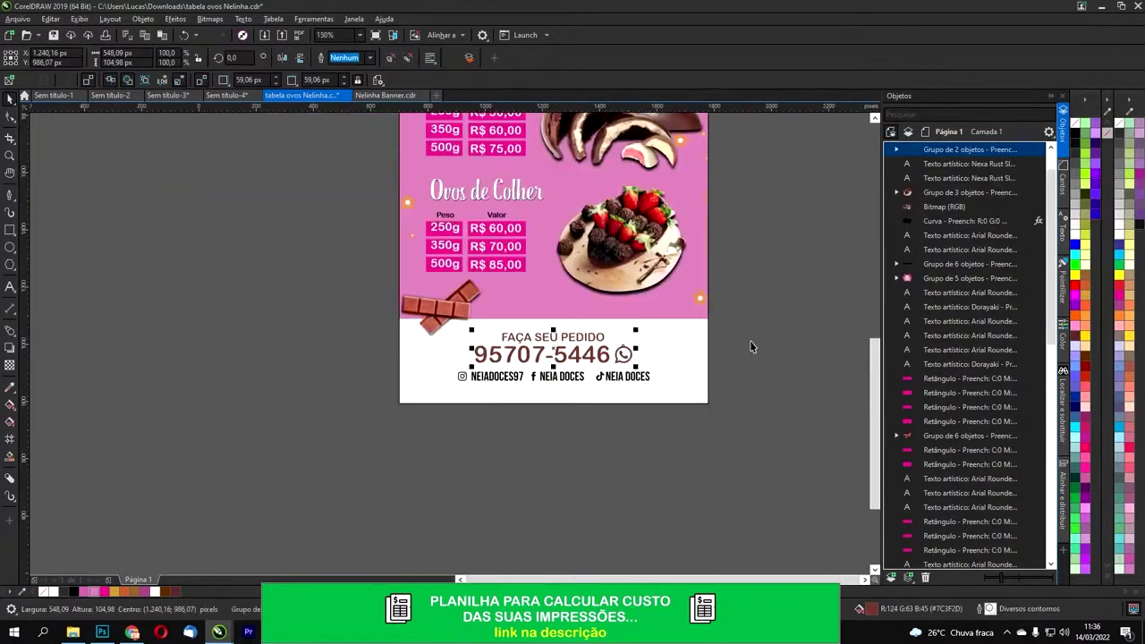
pyautogui.click(747, 263)
# Step: Save the price table document
pyautogui.scroll(1, 746, 263)
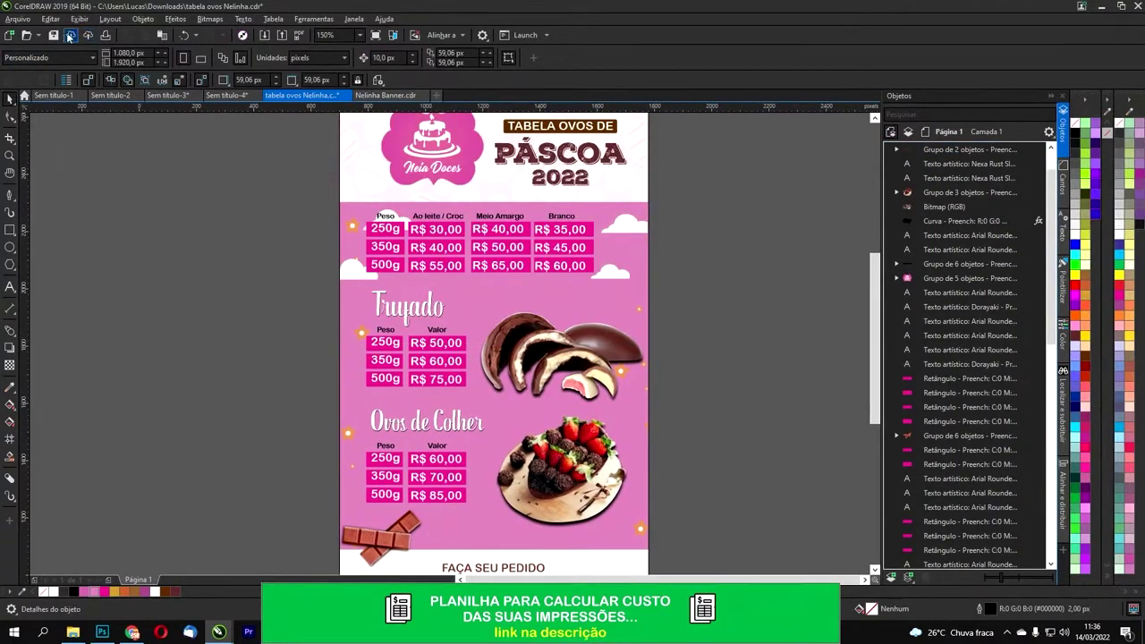
pyautogui.hotkey('ctrl', 's')
pyautogui.moveTo(530, 396); pyautogui.dragTo(444, 467)
pyautogui.moveTo(504, 281); pyautogui.dragTo(514, 273)
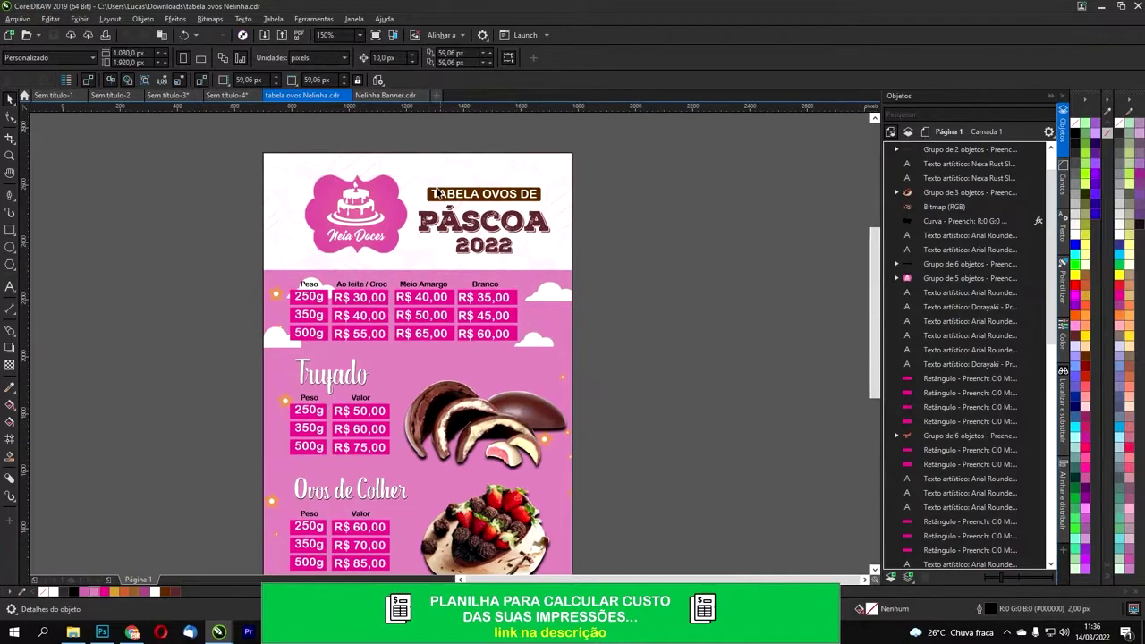
# Step: Remove the outline from the page-sized border rectangle
pyautogui.scroll(2, 447, 204)
pyautogui.scroll(-2, 447, 204)
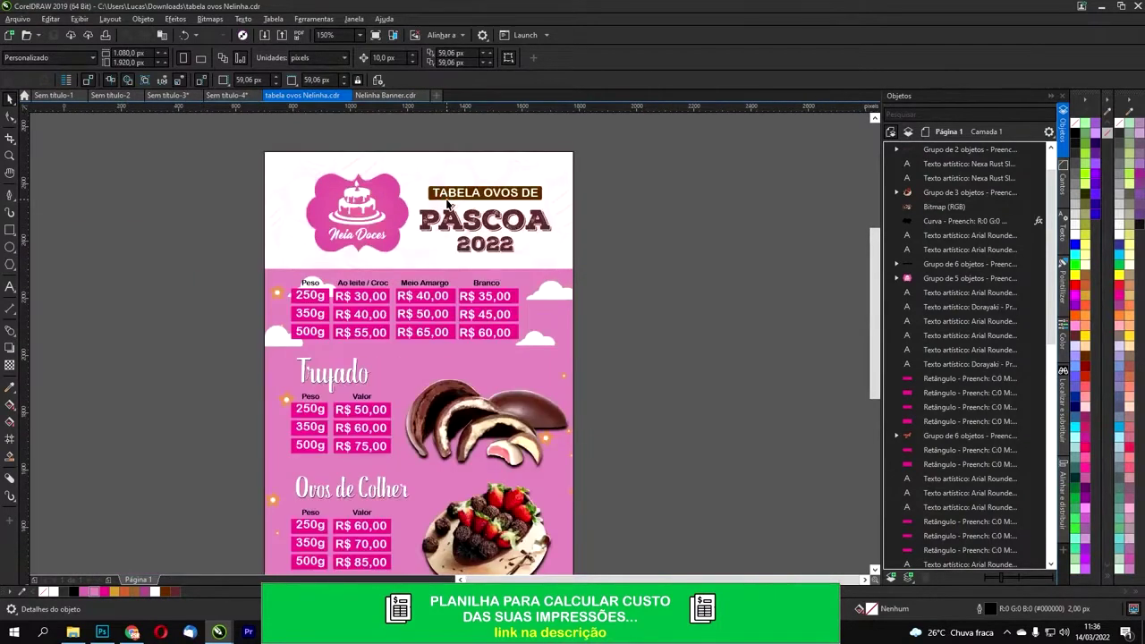
pyautogui.click(264, 160)
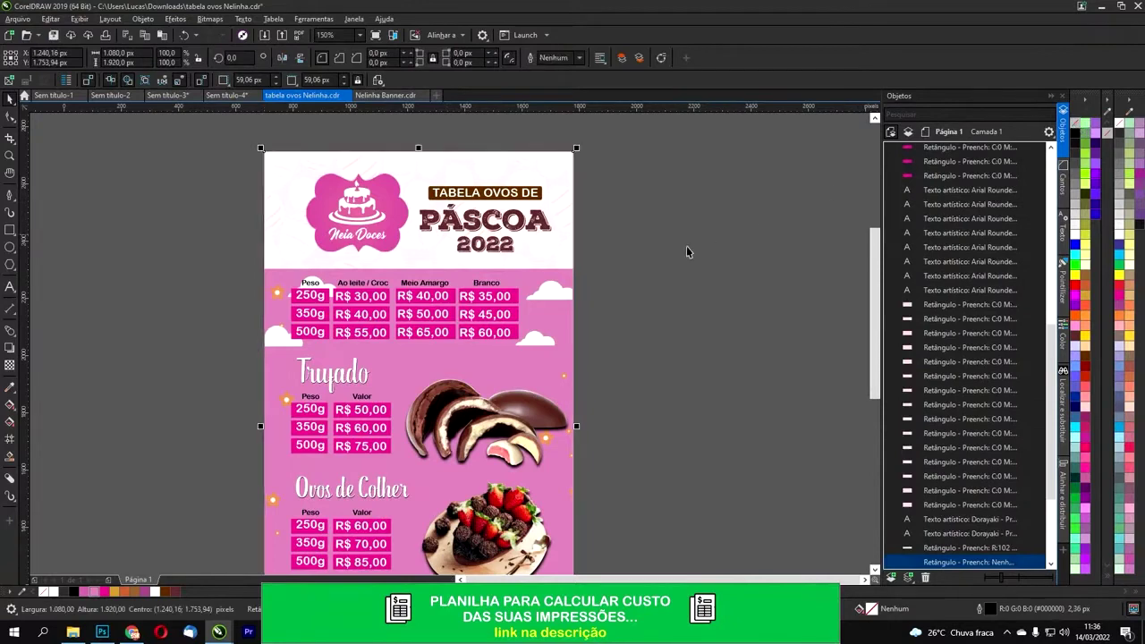
# Step: Export the price table to the Downloads folder as tabela ovos Nelinha.png, 1080 × 1920 px at resolution 300 with transparency
pyautogui.scroll(-2, 686, 246)
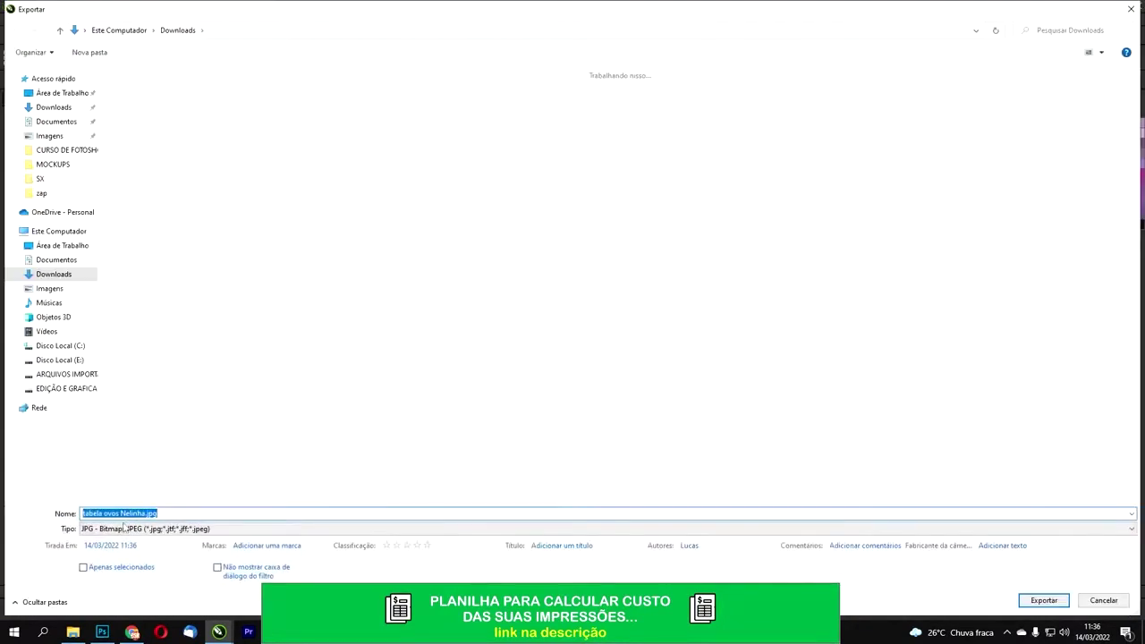
pyautogui.click(119, 528)
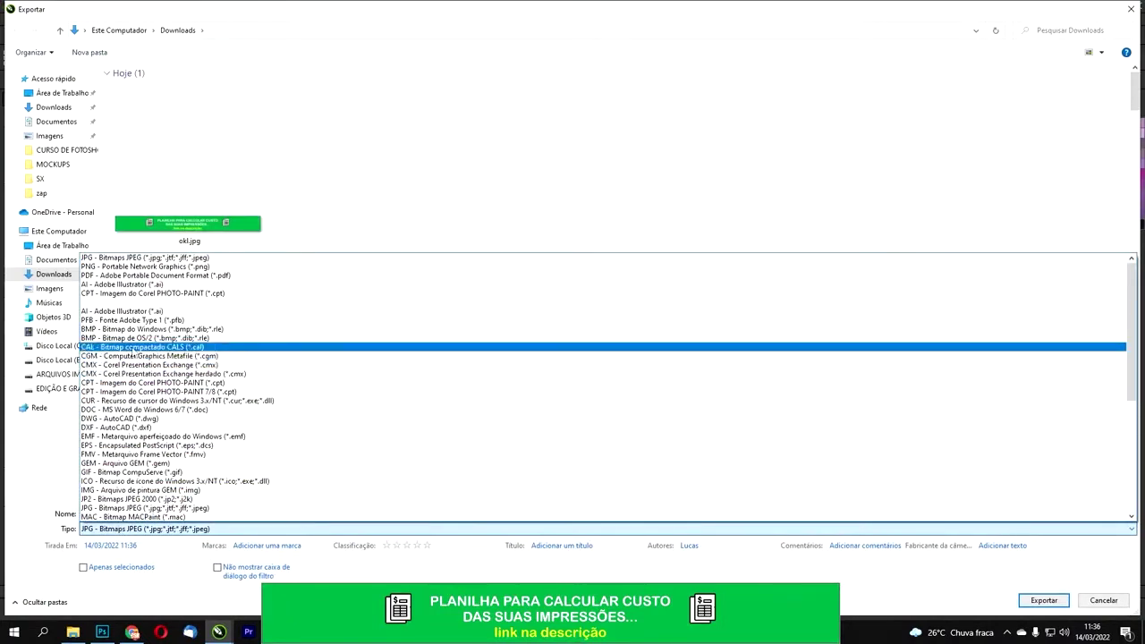
pyautogui.click(105, 268)
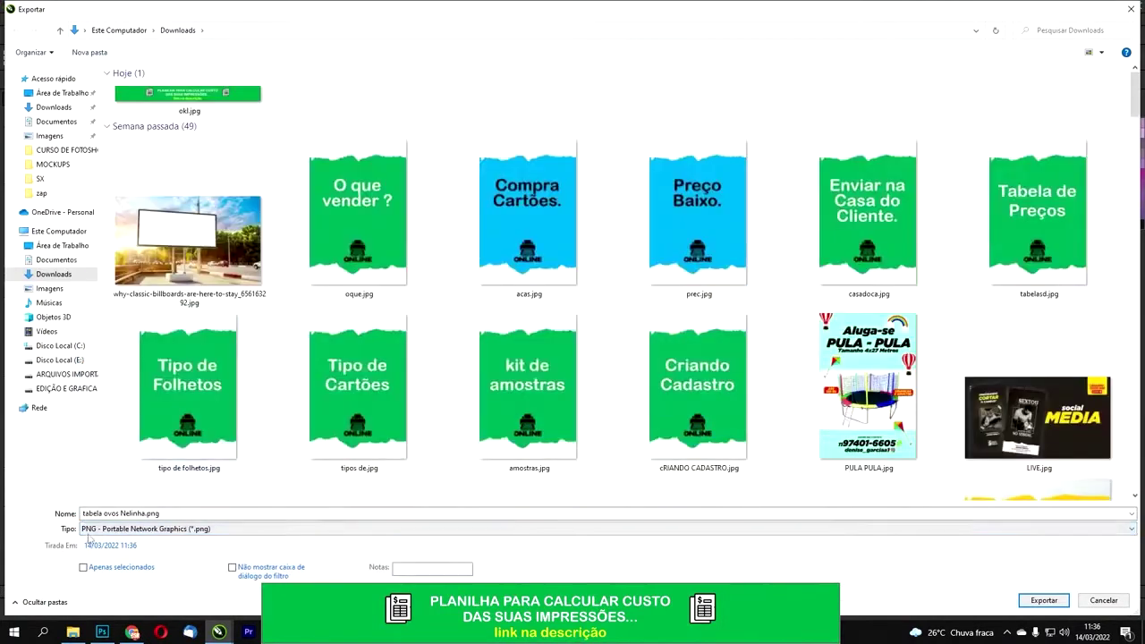
pyautogui.click(1038, 601)
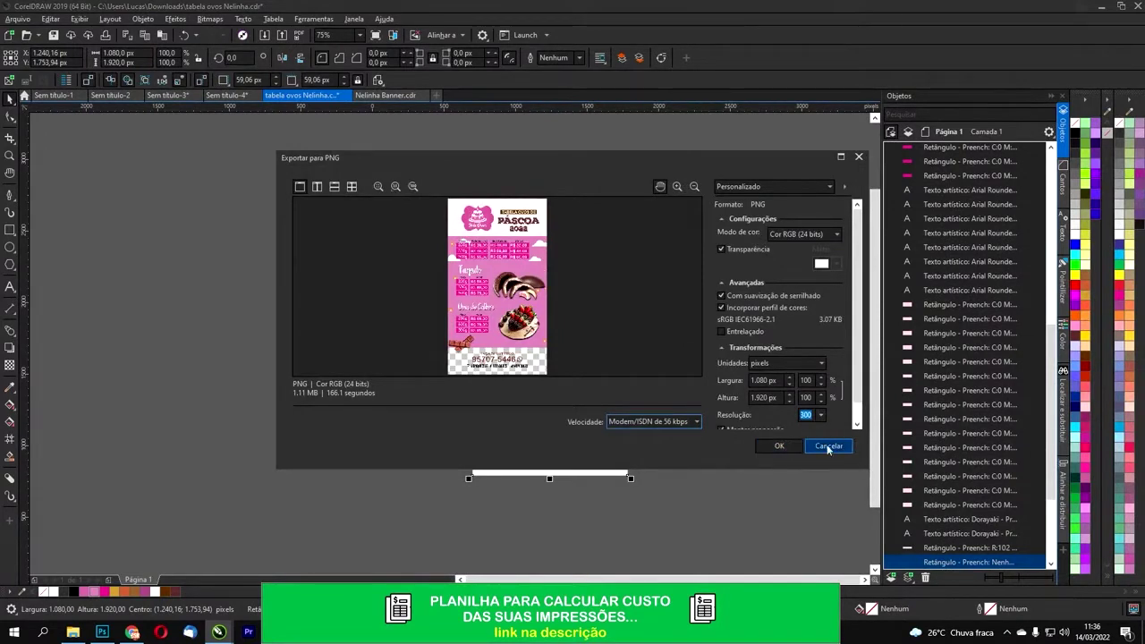
pyautogui.click(778, 446)
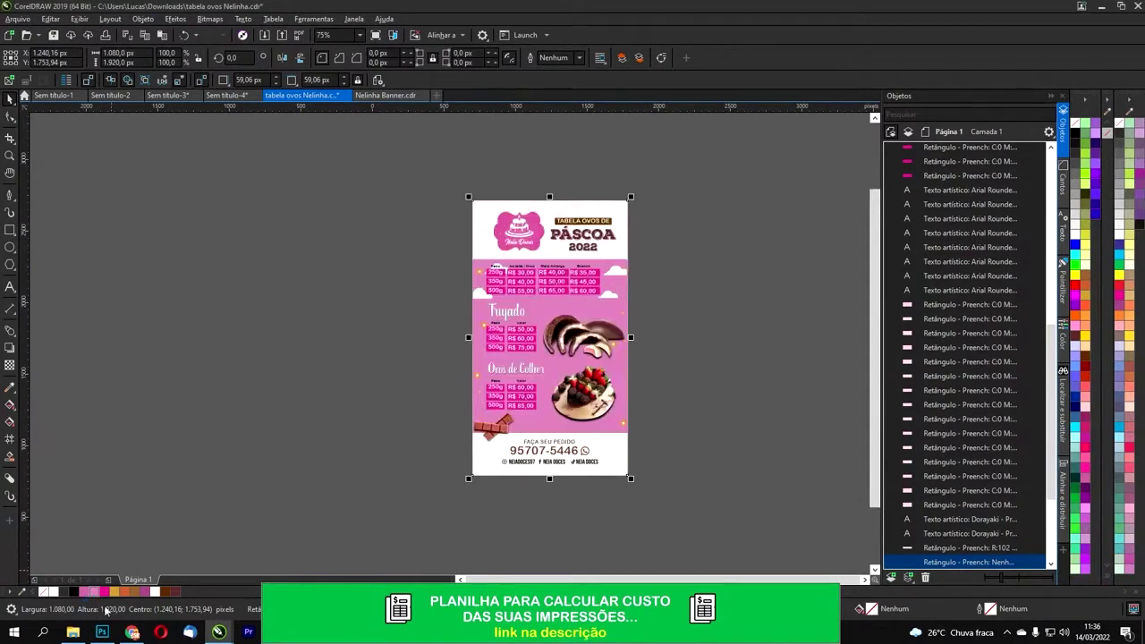
# Step: Switch to WhatsApp Web, close the contact details and bring up the attachment options at the latest messages in the client's chat
pyautogui.click(133, 632)
pyautogui.click(56, 10)
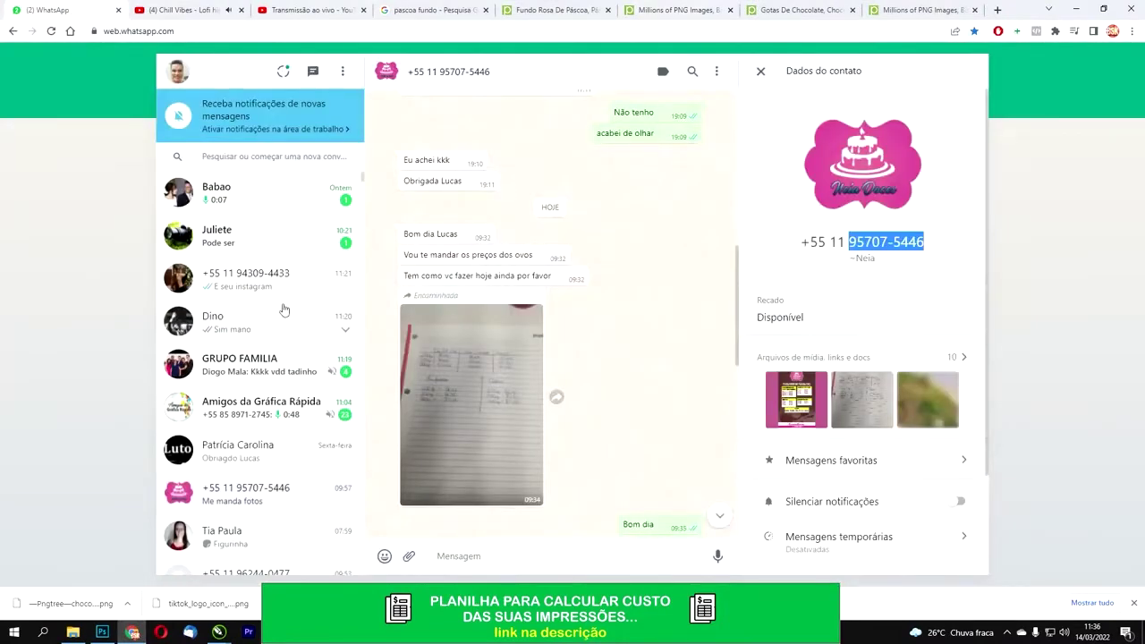
pyautogui.click(462, 558)
pyautogui.scroll(-1, 552, 366)
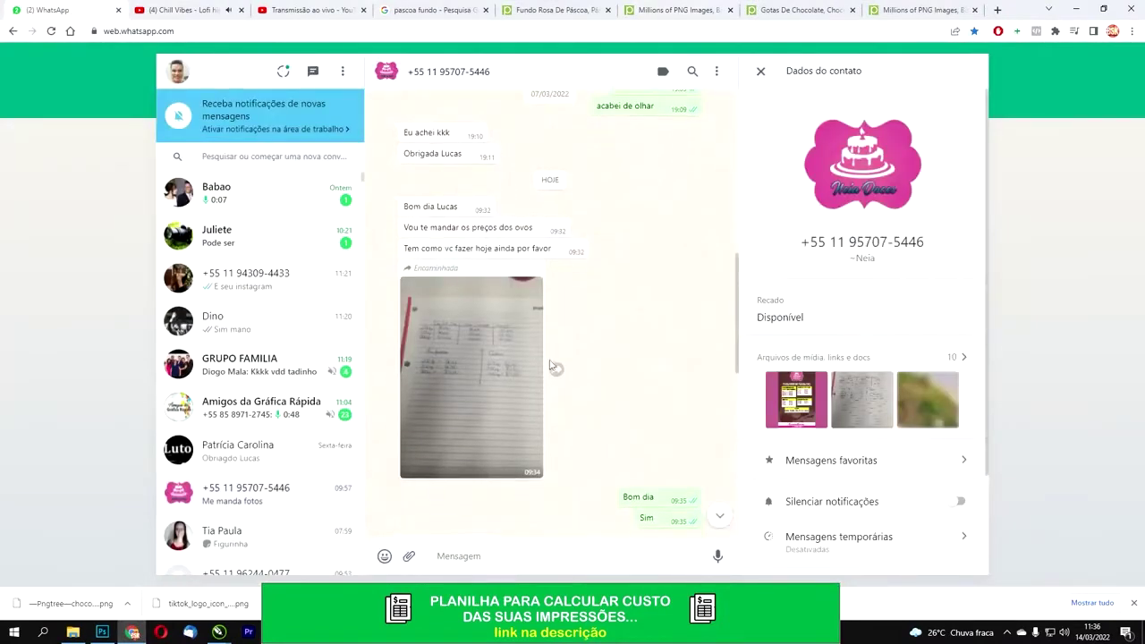
pyautogui.scroll(-3, 551, 366)
pyautogui.click(761, 72)
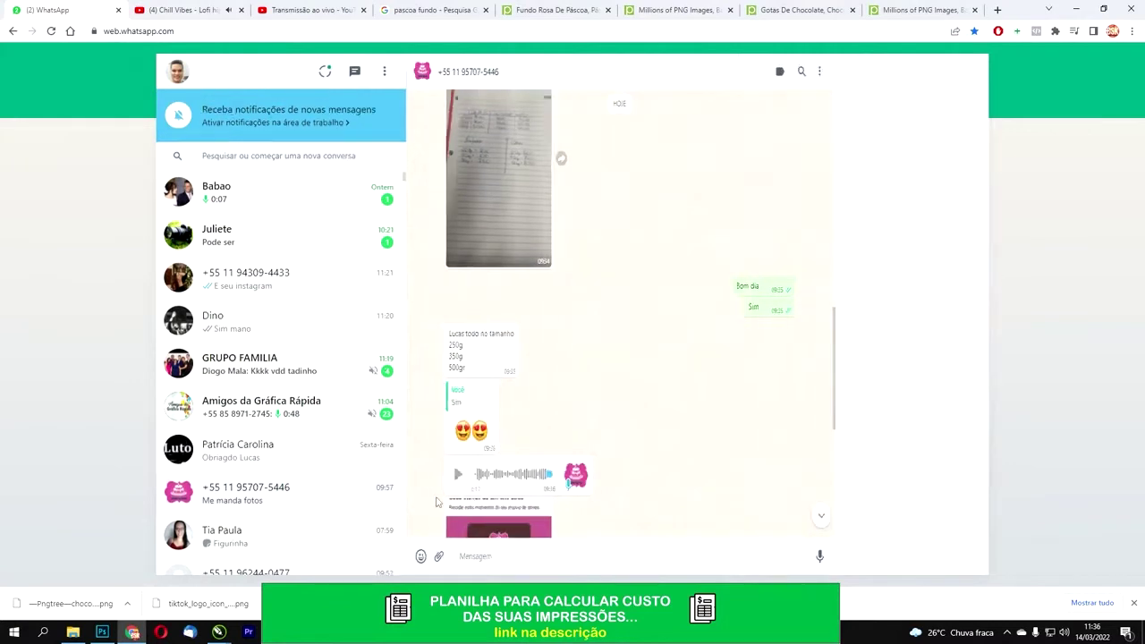
pyautogui.scroll(-5, 439, 501)
pyautogui.click(447, 557)
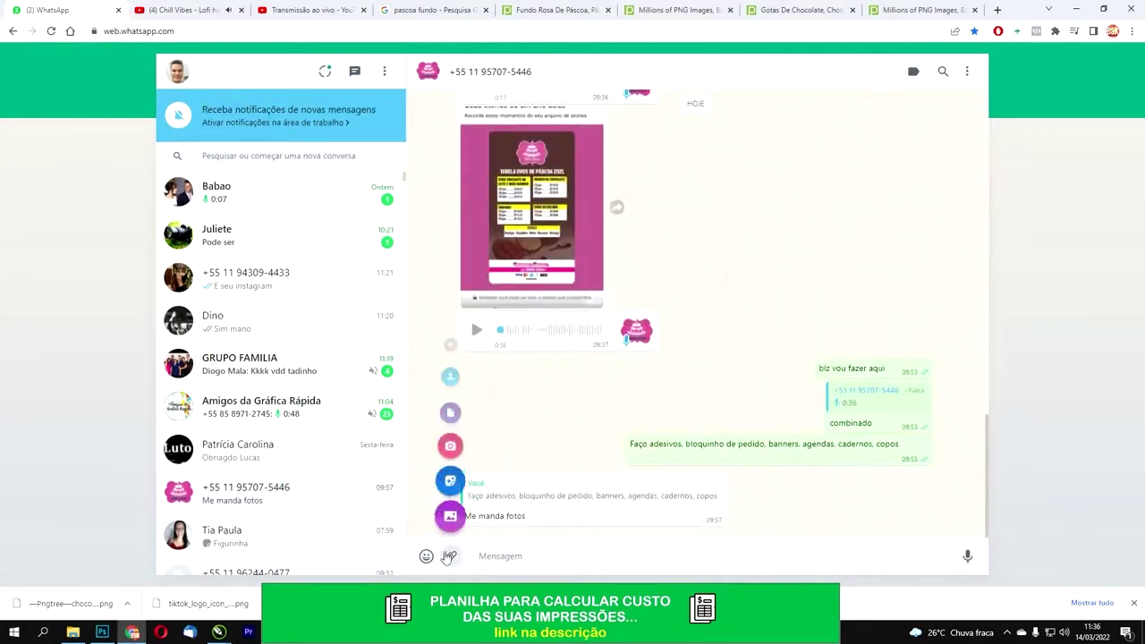
# Step: Switch back to the price table in CorelDRAW and draw a page-wide rectangle over the footer, about 1080 × 355 px, overlapping the pink area
pyautogui.click(102, 632)
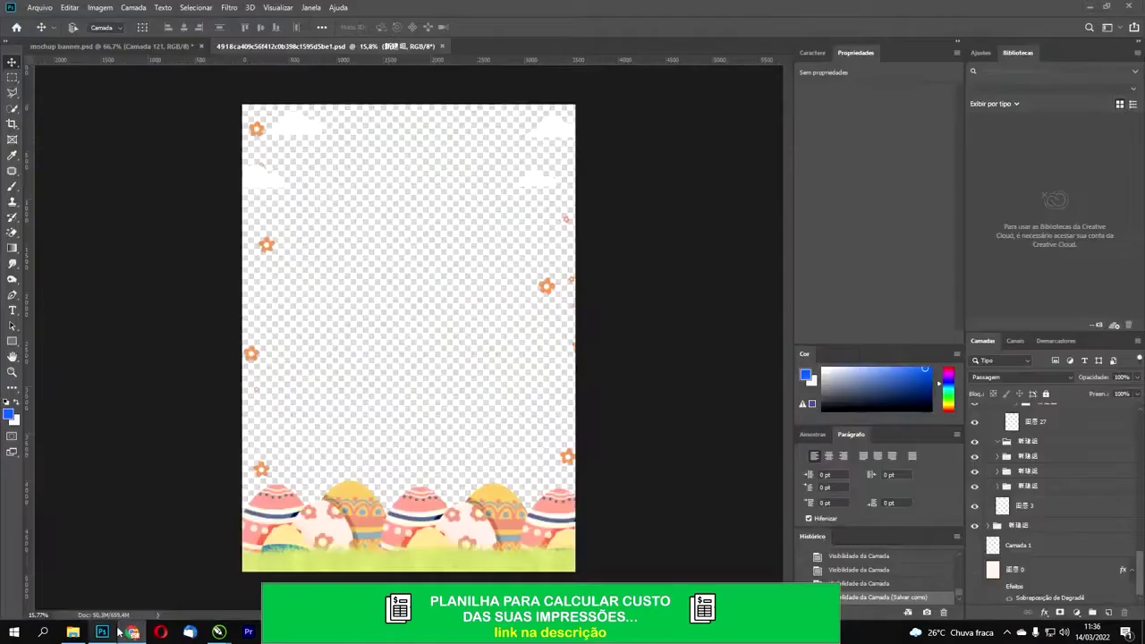
pyautogui.click(218, 631)
pyautogui.click(711, 564)
pyautogui.click(303, 95)
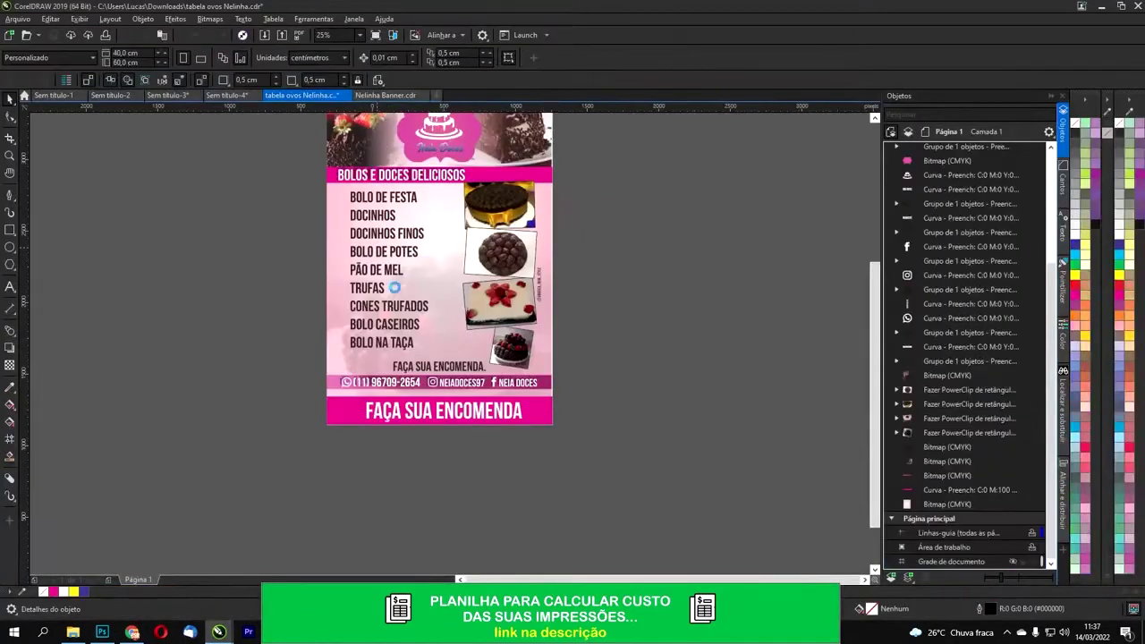
pyautogui.scroll(4, 470, 458)
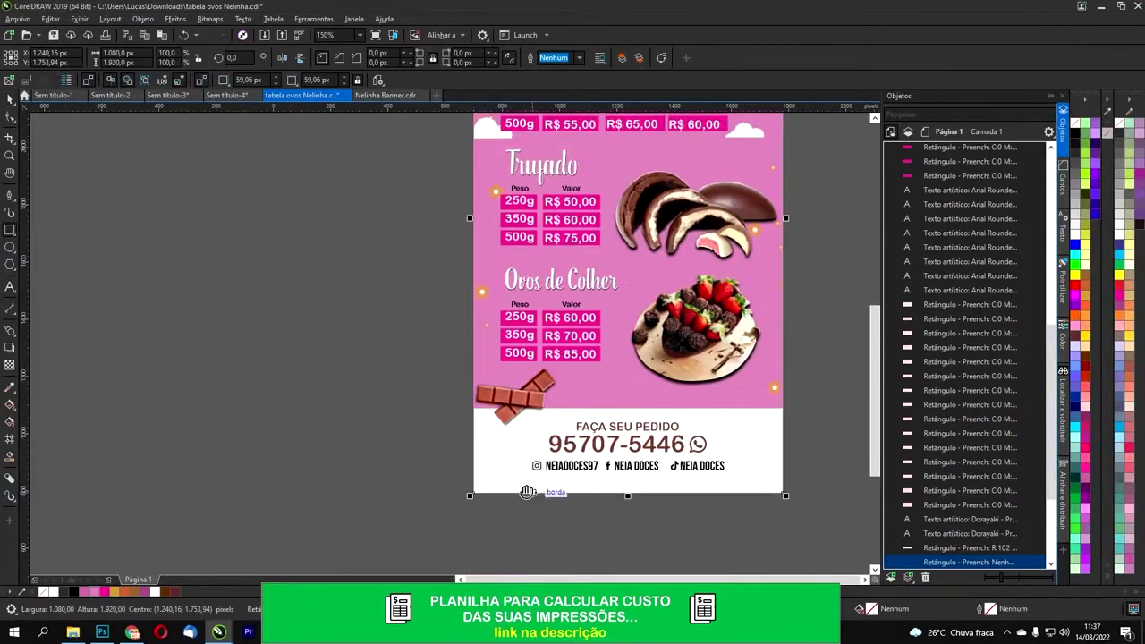
pyautogui.moveTo(225, 202); pyautogui.dragTo(823, 372)
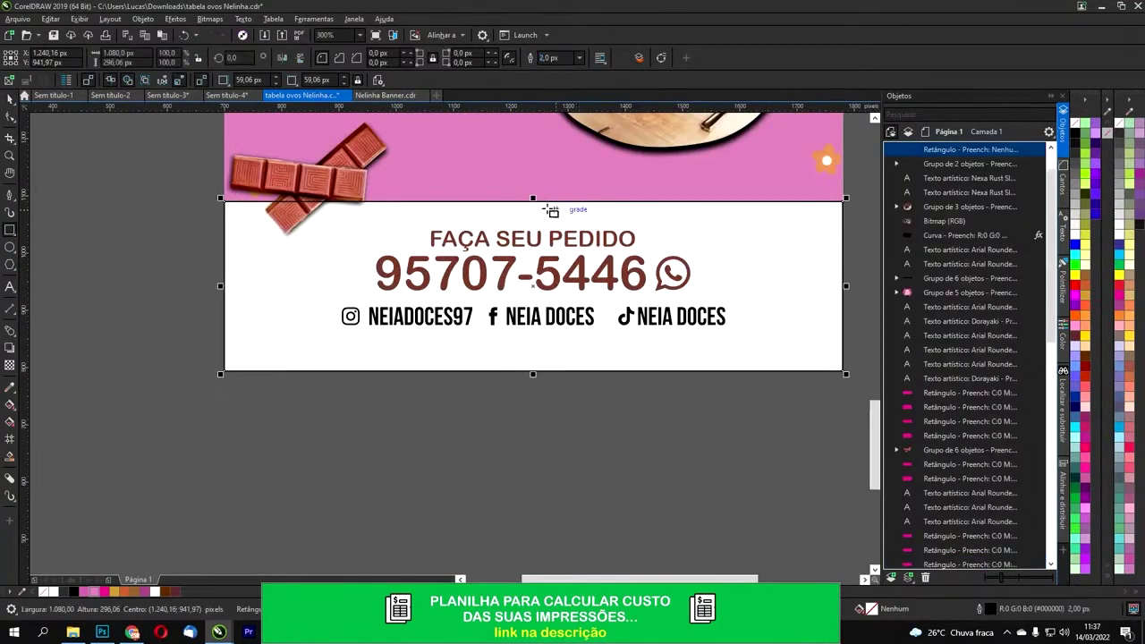
pyautogui.moveTo(533, 201); pyautogui.dragTo(534, 165)
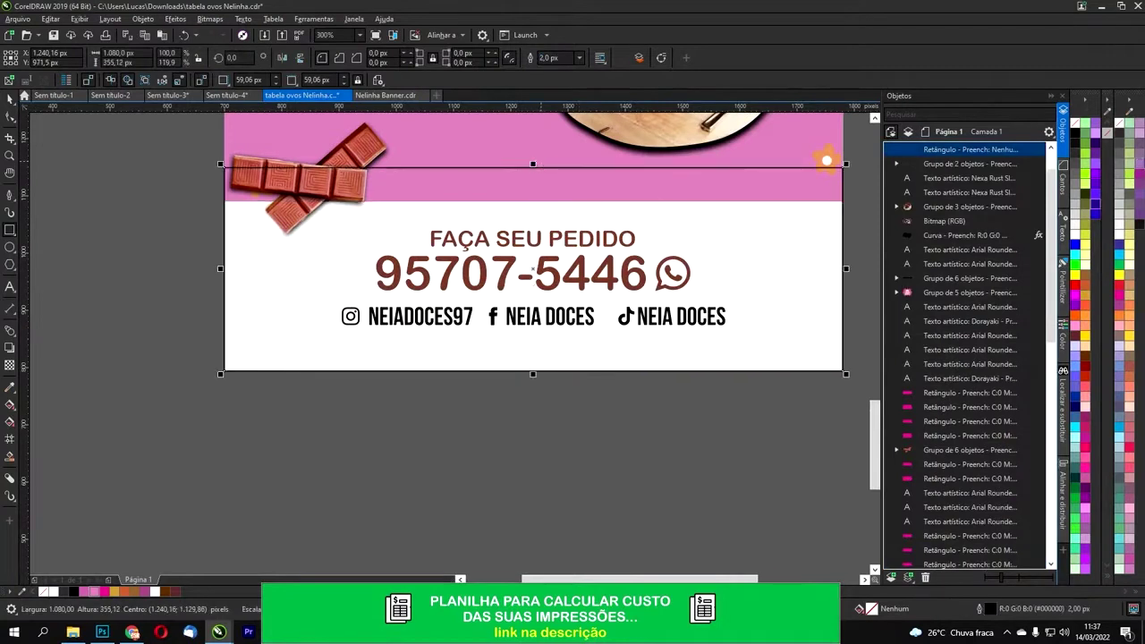
# Step: Give the new footer rectangle a white fill and no outline, and send it behind the other objects
pyautogui.click(1124, 233)
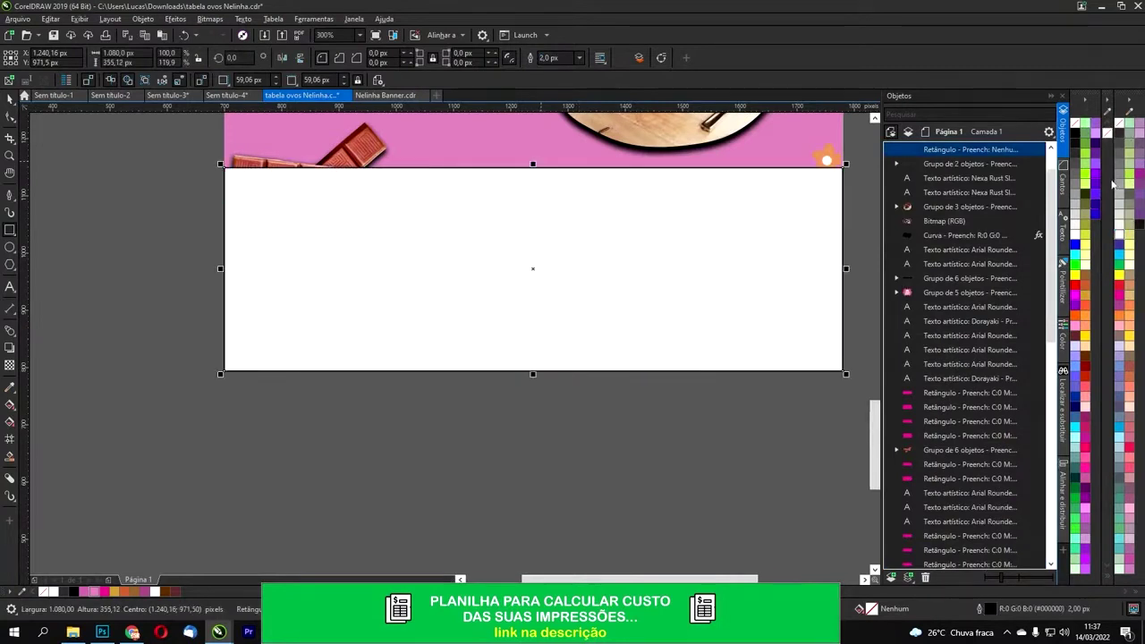
pyautogui.rightClick(1119, 130)
pyautogui.hotkey('shift', 'pagedown')
pyautogui.scroll(2, 245, 197)
pyautogui.scroll(-2, 259, 194)
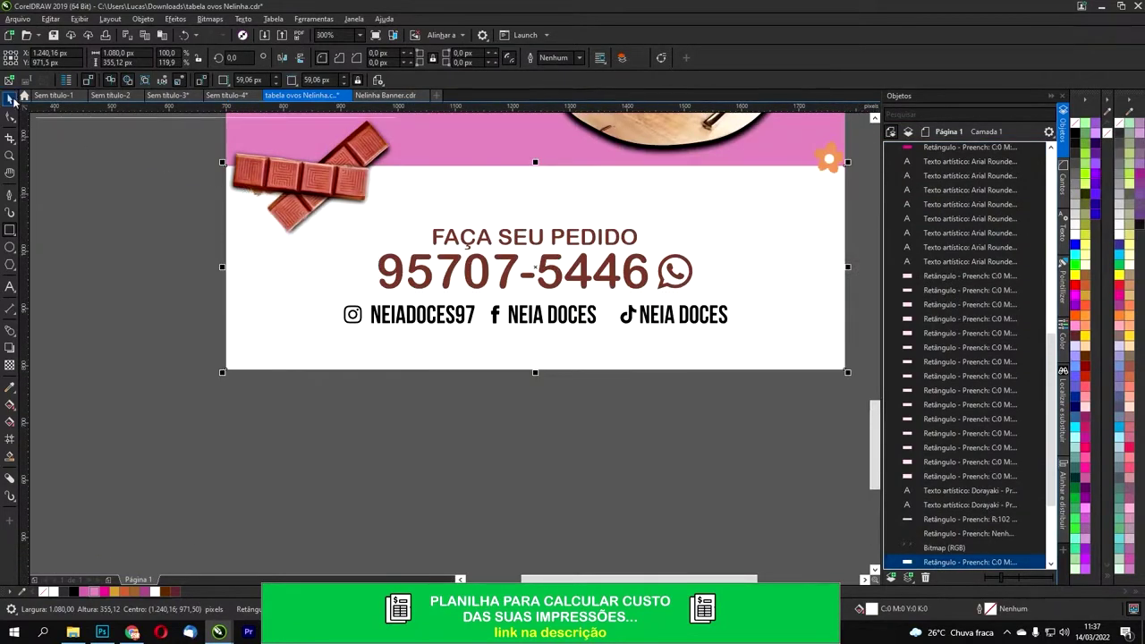
# Step: Export the table again over tabela ovos Nelinha.png in Downloads, 1080 × 1920 px at resolution 300 with transparency
pyautogui.click(128, 181)
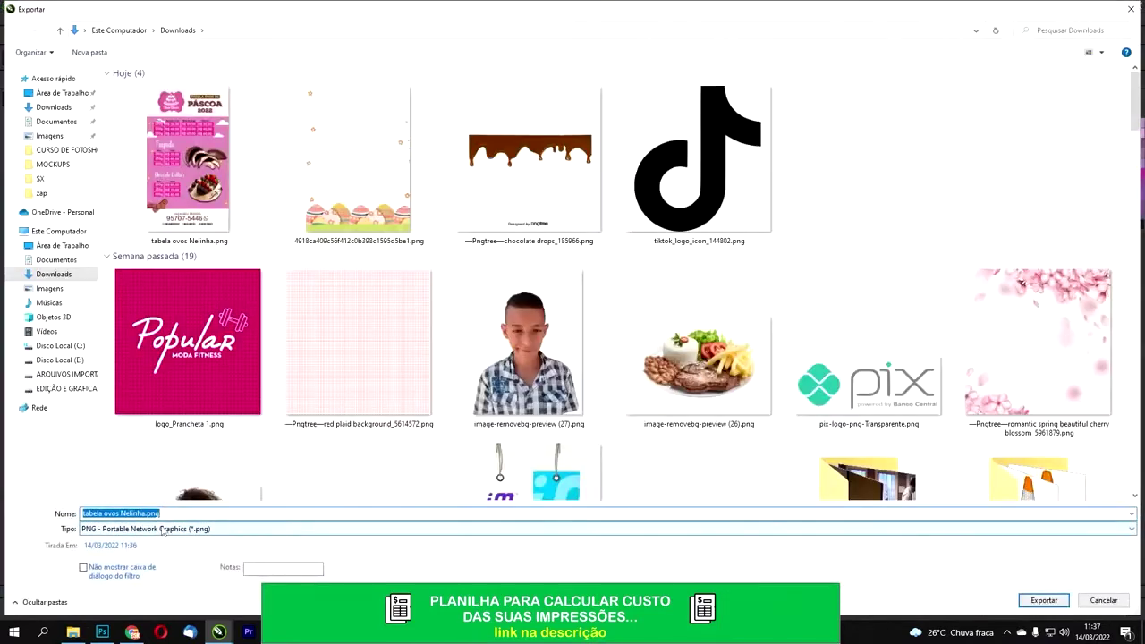
pyautogui.click(1044, 600)
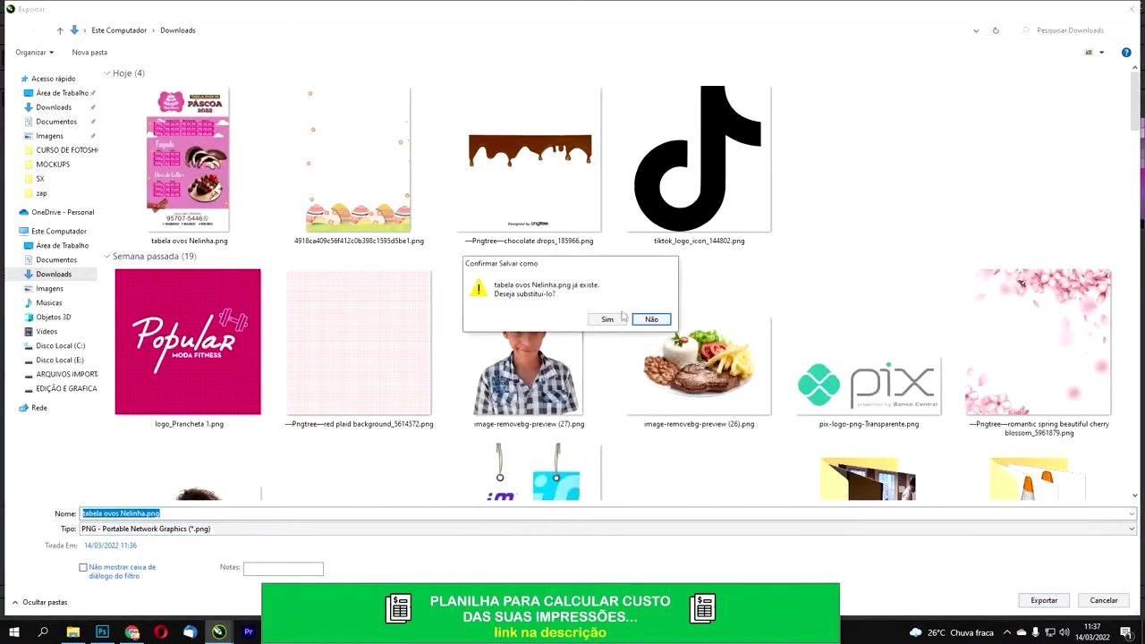
pyautogui.click(606, 320)
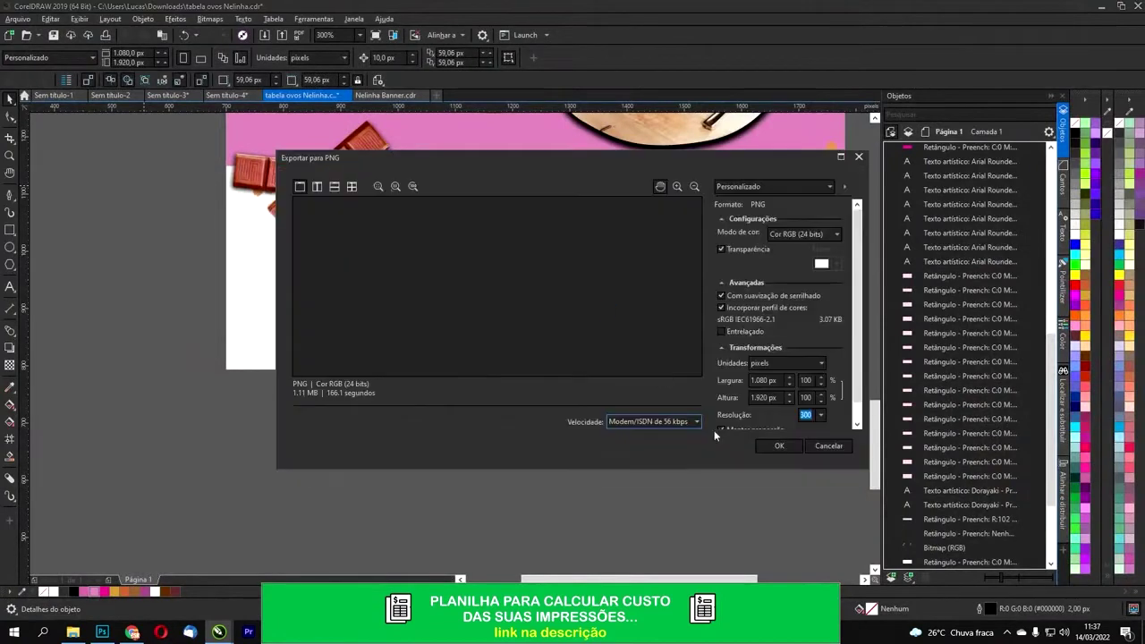
pyautogui.click(780, 447)
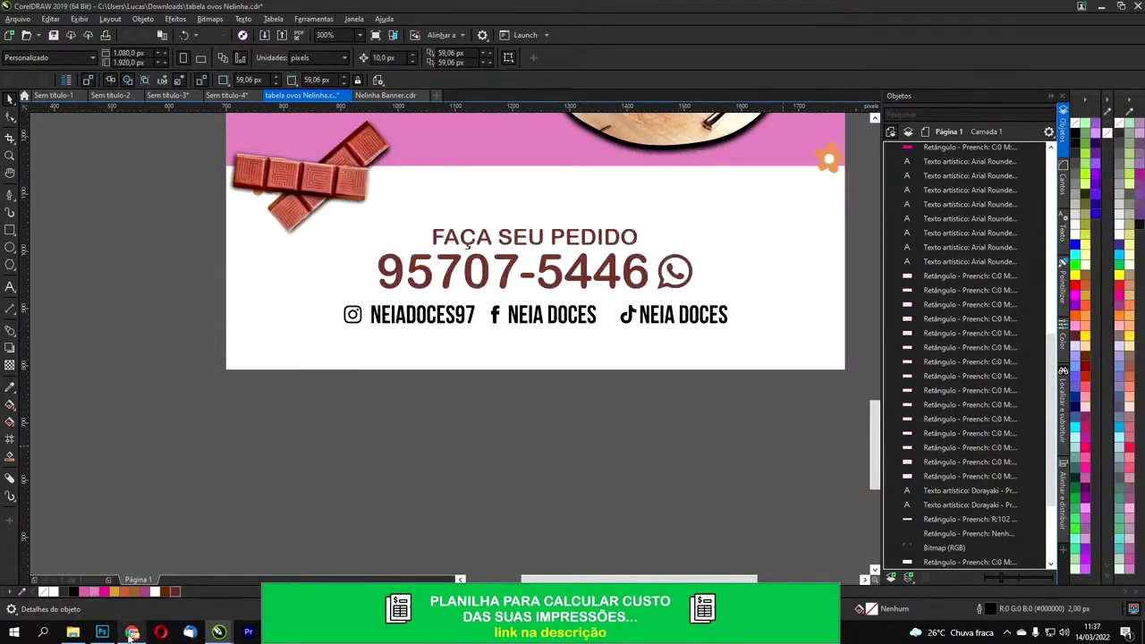
# Step: Switch to WhatsApp Web and send tabela ovos Nelinha.png from the Downloads folder to the client as an image
pyautogui.click(132, 633)
pyautogui.click(450, 558)
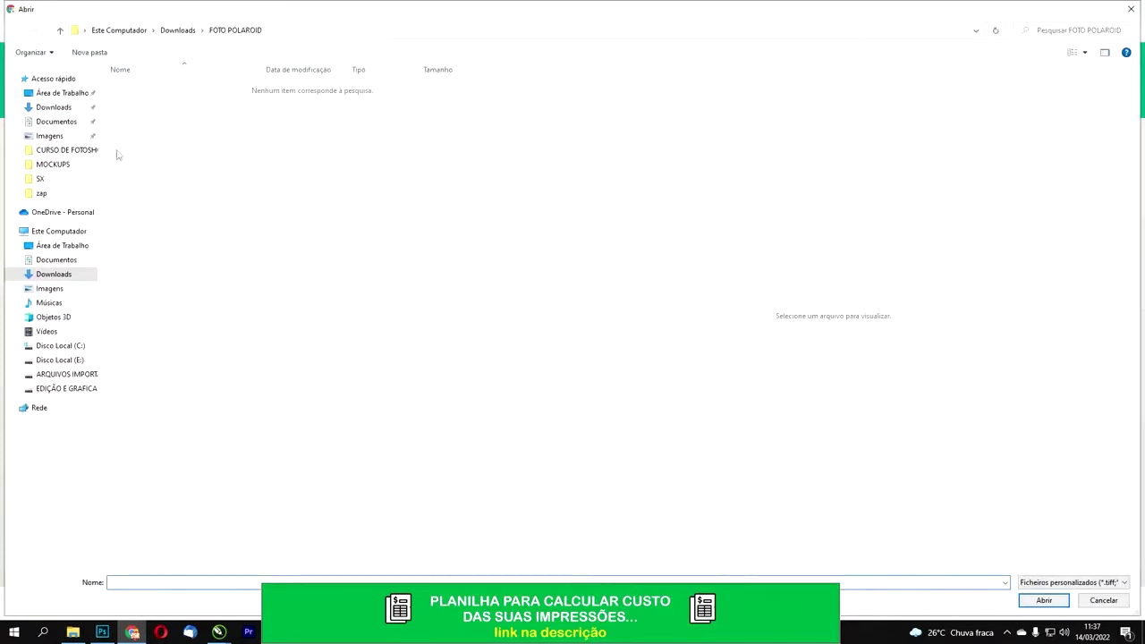
pyautogui.click(54, 108)
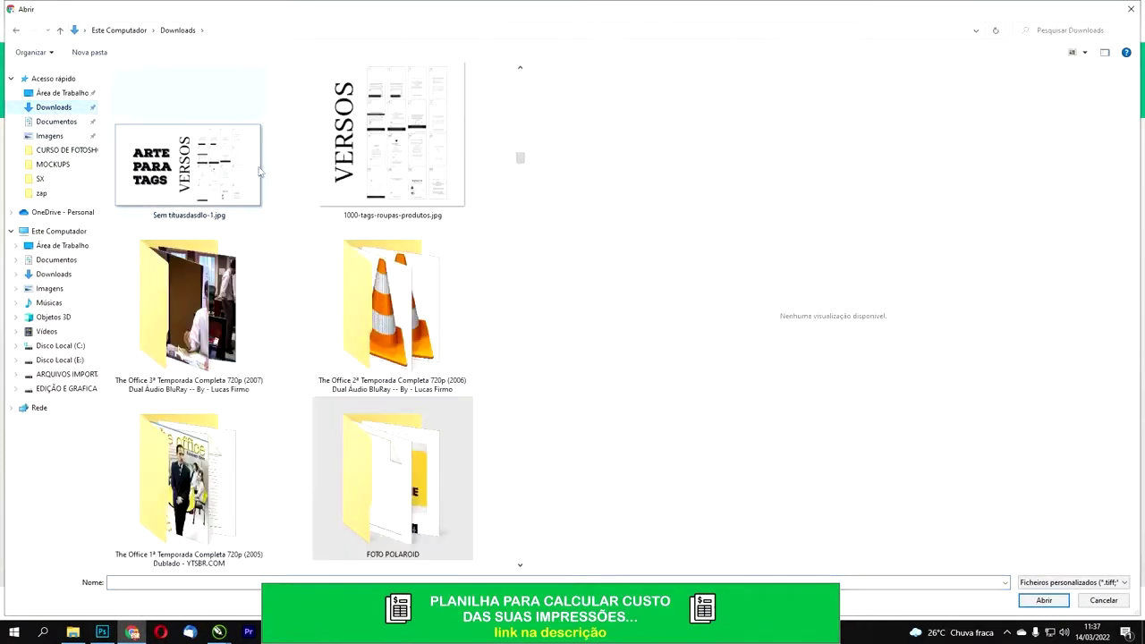
pyautogui.scroll(15, 324, 205)
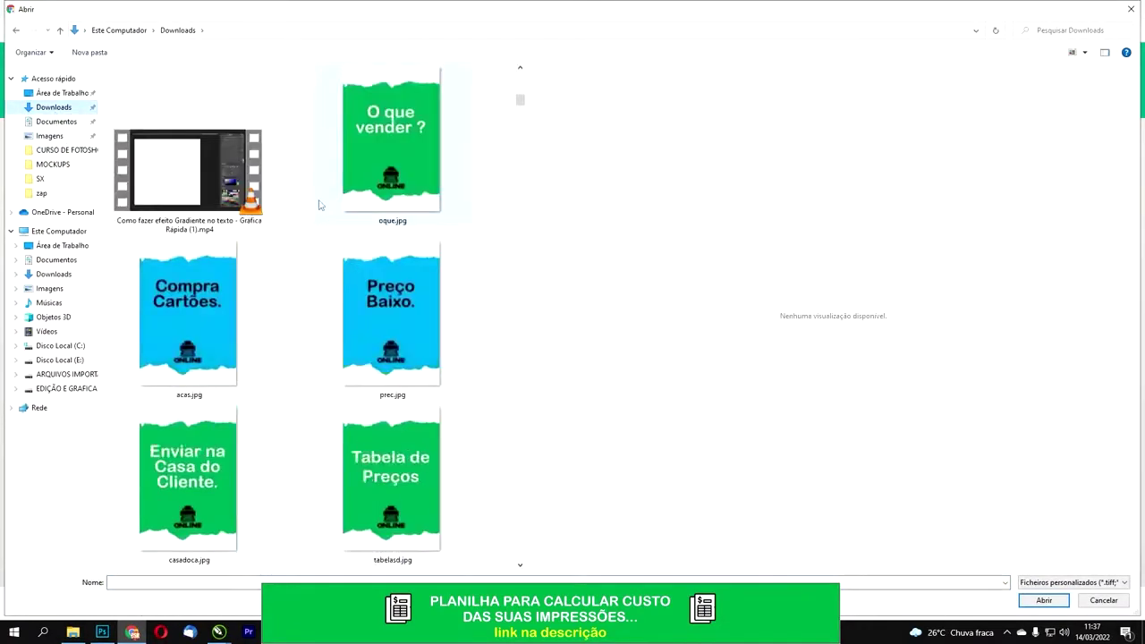
pyautogui.click(190, 144)
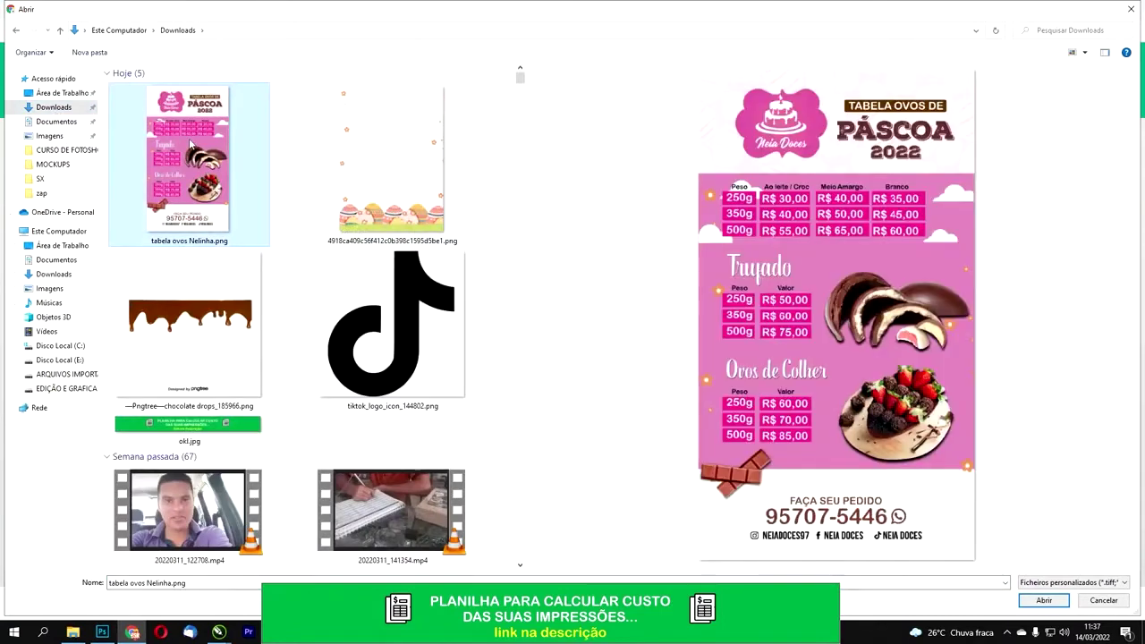
pyautogui.doubleClick(189, 143)
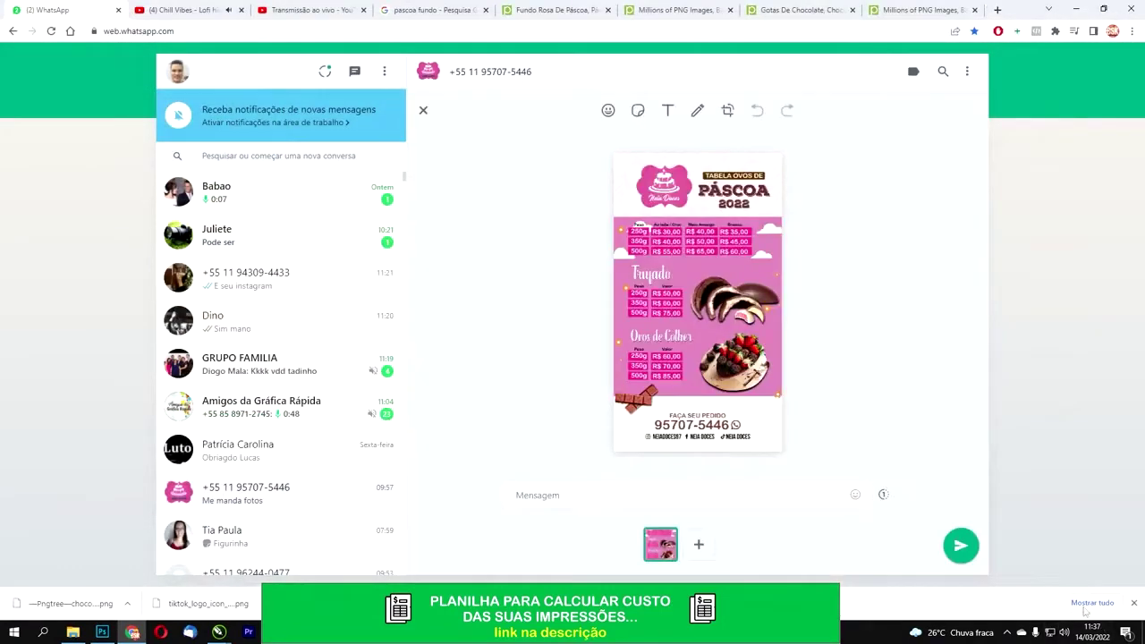
pyautogui.click(960, 547)
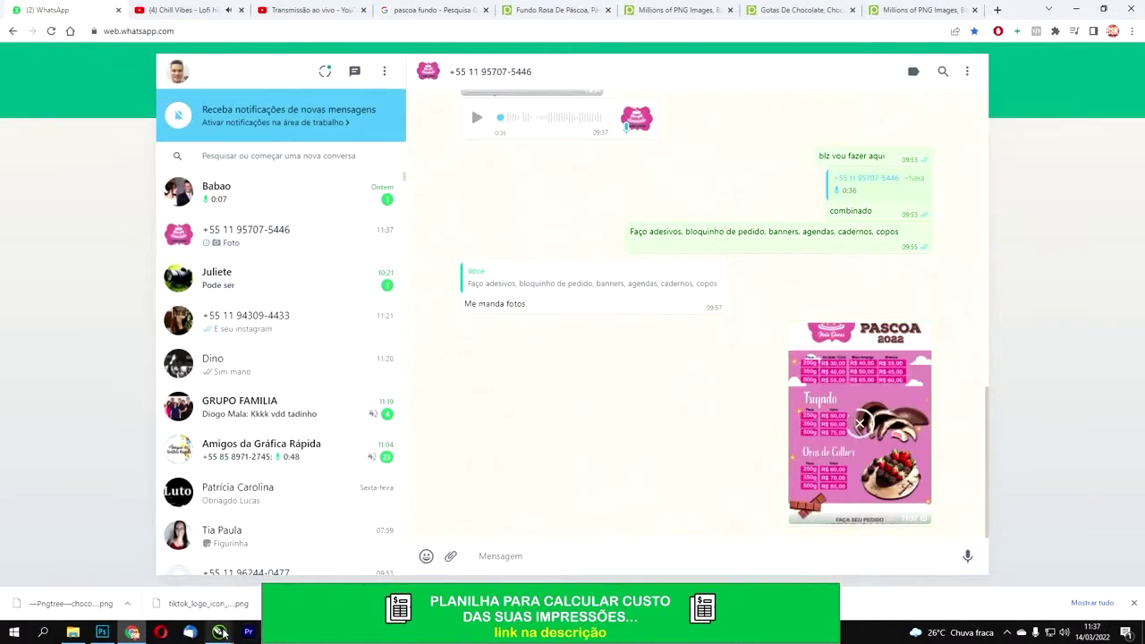
# Step: Return to the price table in CorelDRAW and examine the finished layout as a whole and up close
pyautogui.moveTo(221, 632)
pyautogui.click(582, 586)
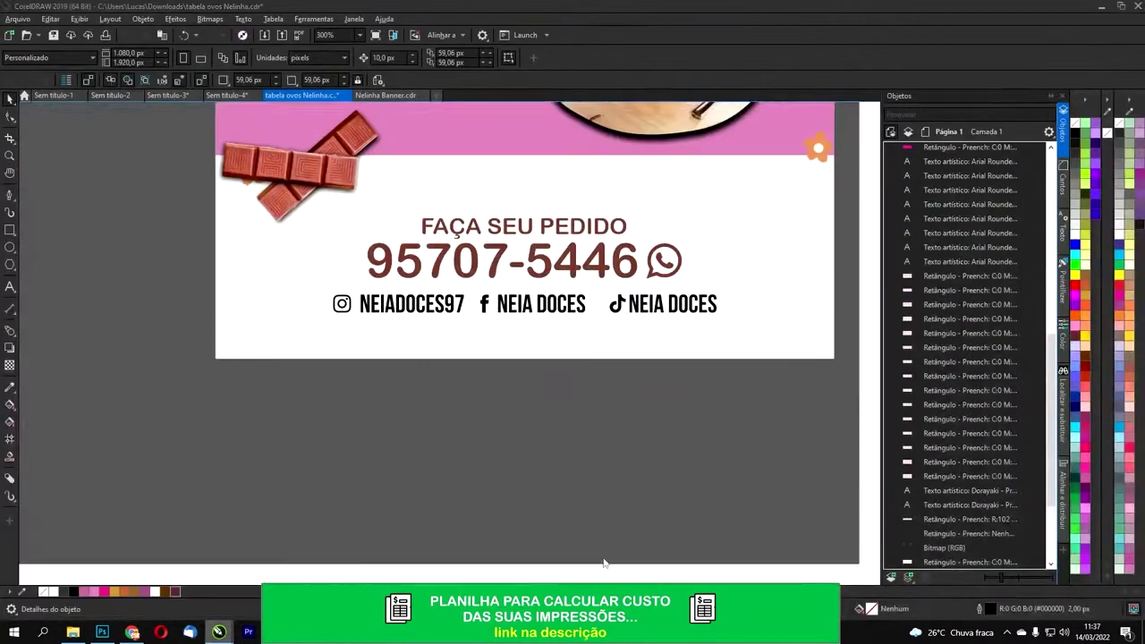
pyautogui.scroll(-4, 406, 257)
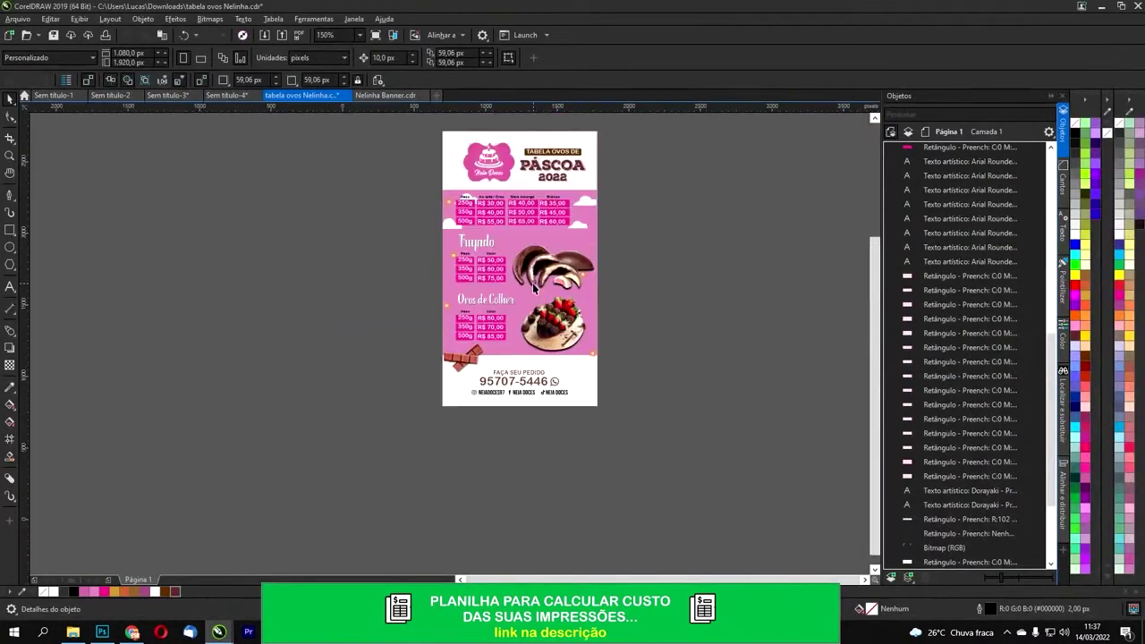
pyautogui.moveTo(522, 306); pyautogui.dragTo(505, 341)
pyautogui.scroll(1, 510, 278)
pyautogui.moveTo(511, 278); pyautogui.dragTo(504, 300)
pyautogui.scroll(-1, 503, 301)
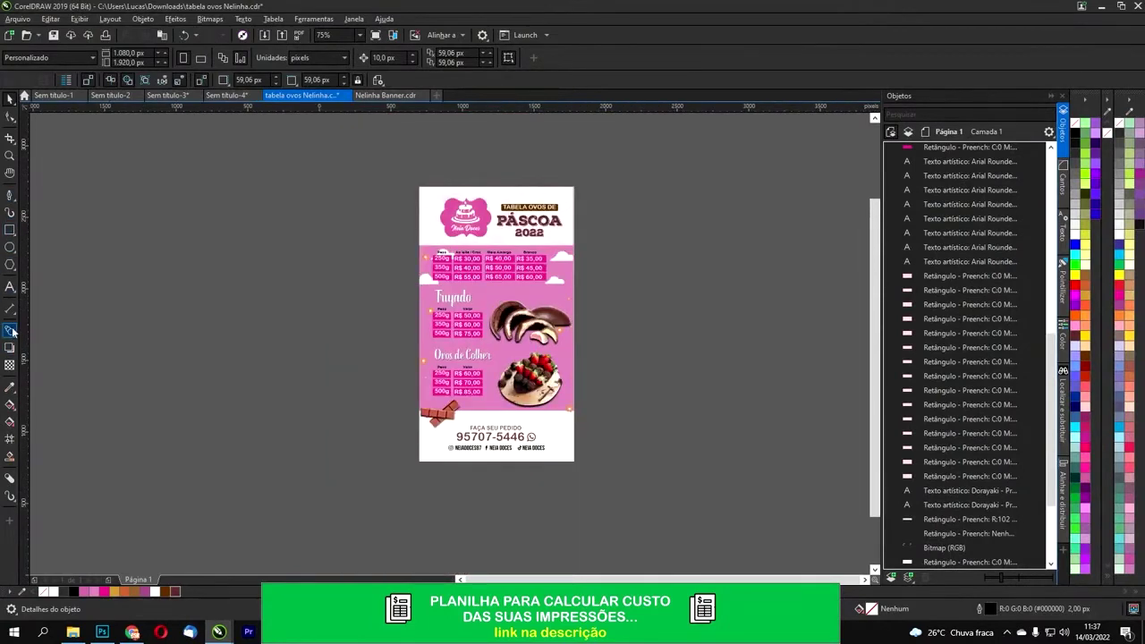
pyautogui.scroll(5, 456, 351)
pyautogui.scroll(-5, 456, 351)
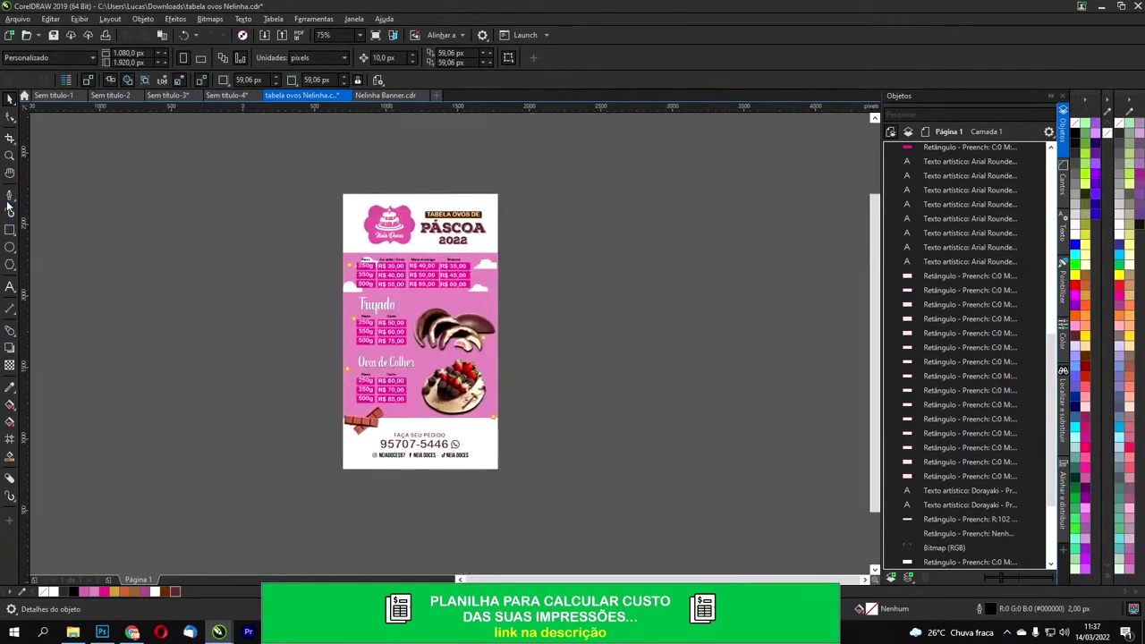
# Step: Fit the whole price table in view, inspect it in full-screen preview and return to the normal view
pyautogui.click(9, 157)
pyautogui.moveTo(340, 191); pyautogui.dragTo(515, 480)
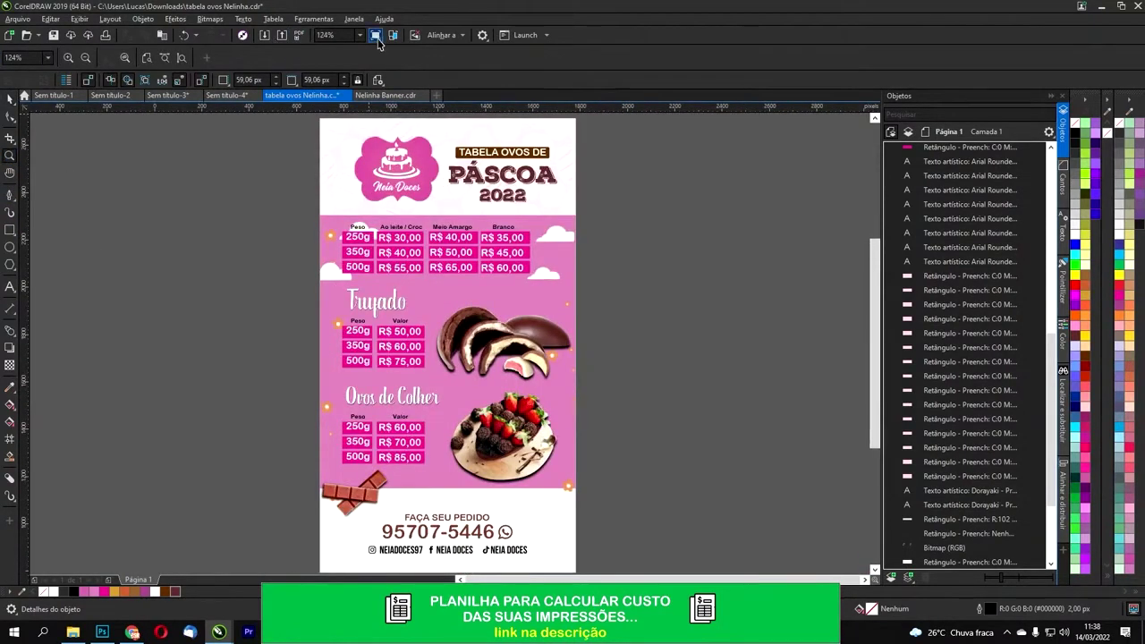
pyautogui.click(378, 40)
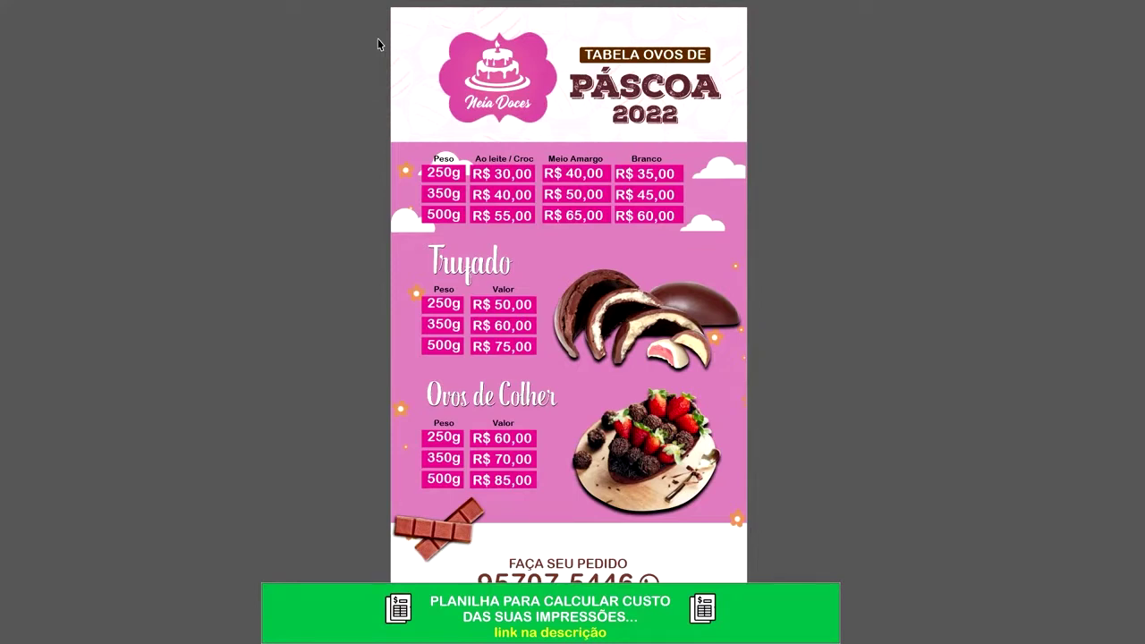
pyautogui.click(377, 38)
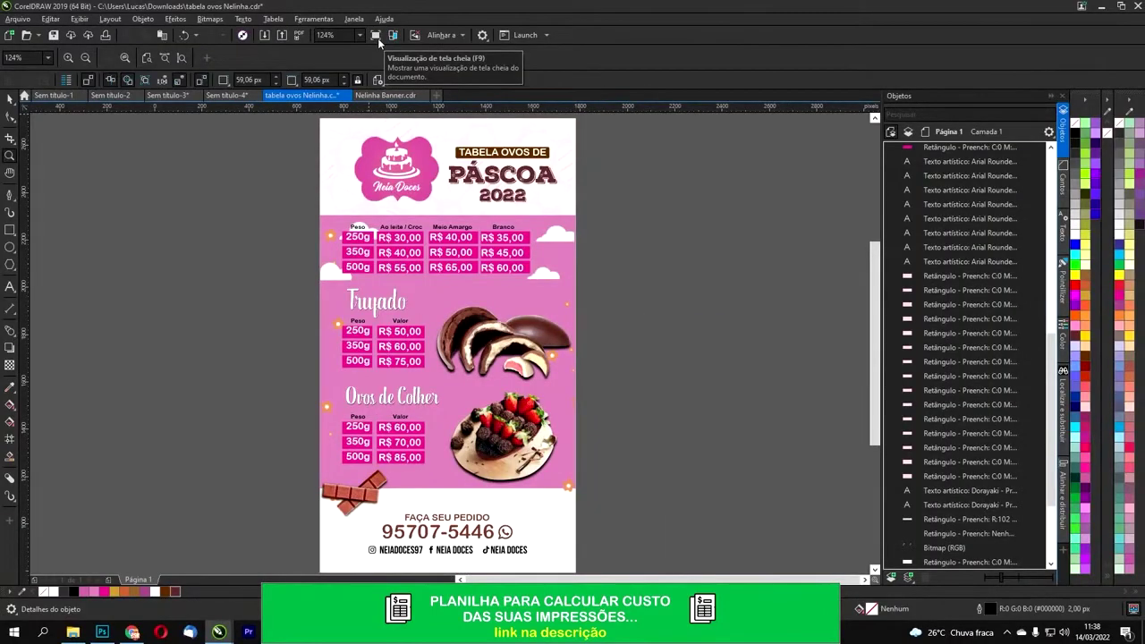
pyautogui.scroll(-2, 476, 232)
pyautogui.scroll(2, 475, 232)
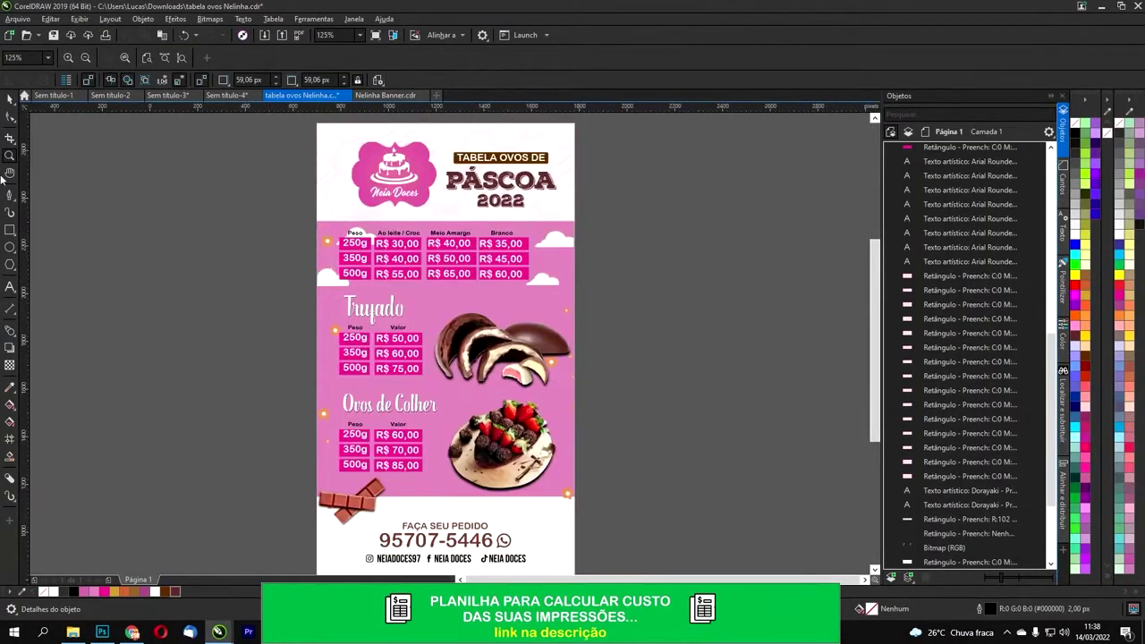
pyautogui.click(11, 100)
pyautogui.scroll(-1, 517, 335)
pyautogui.moveTo(518, 336); pyautogui.dragTo(403, 389)
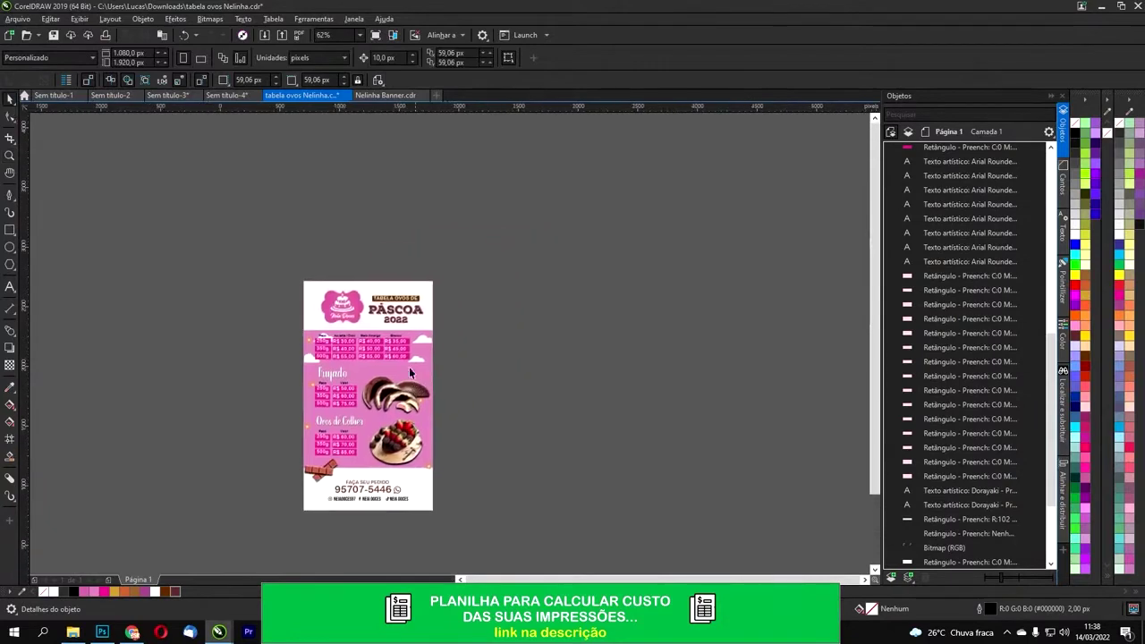
pyautogui.scroll(2, 386, 358)
pyautogui.scroll(2, 388, 355)
pyautogui.scroll(-2, 388, 355)
pyautogui.hotkey('shift', 'F4')
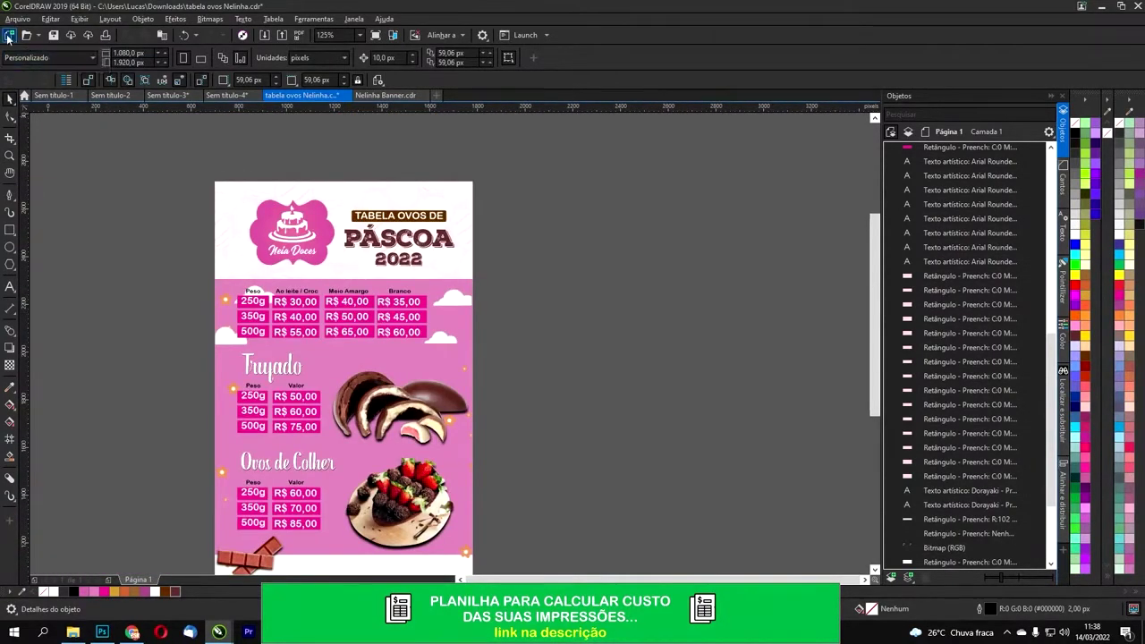
# Step: Create a new RGB document of 1080 × 1080 px at 300 dpi
pyautogui.hotkey('ctrl', 'n')
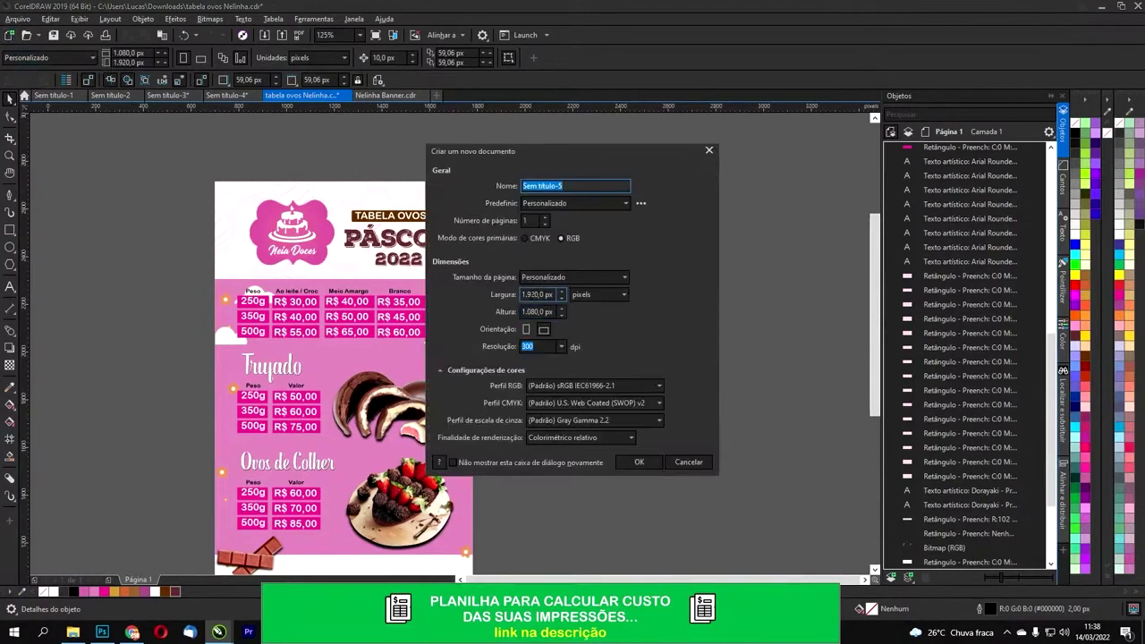
pyautogui.write('108')
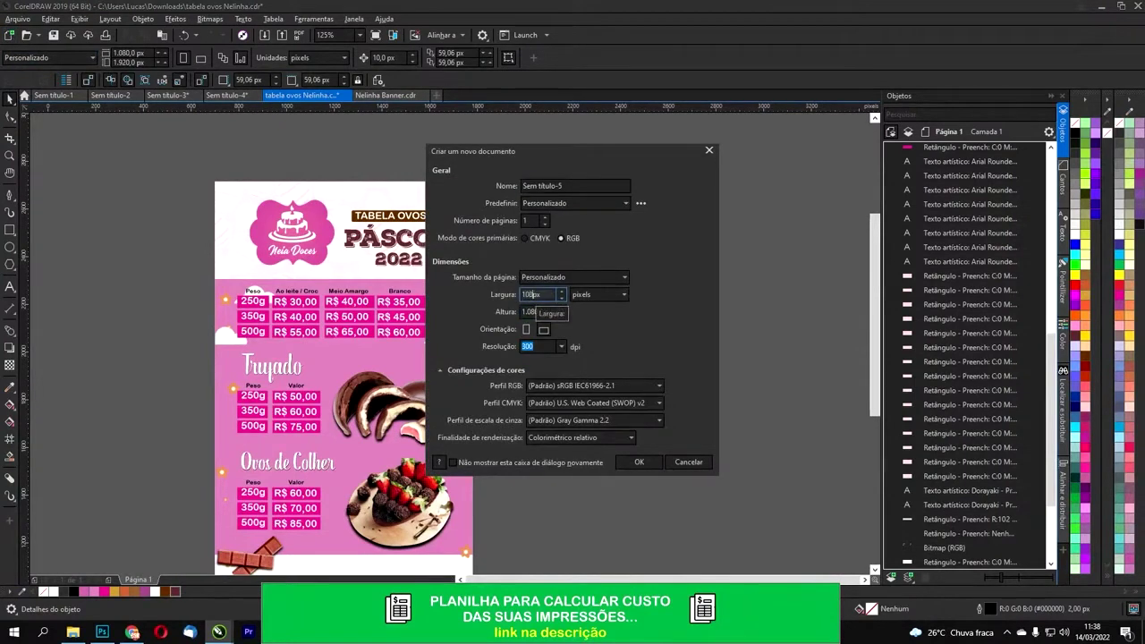
pyautogui.press('Return')
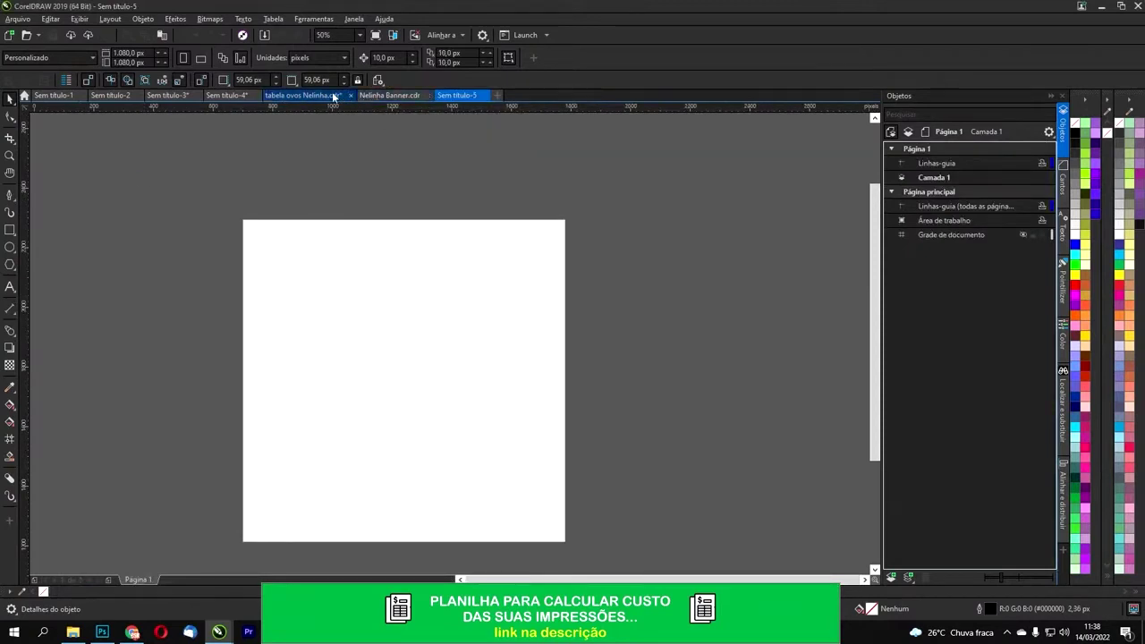
# Step: Close the Nelinha Banner document and return to the Easter egg price table document
pyautogui.click(389, 99)
pyautogui.click(329, 97)
pyautogui.click(322, 96)
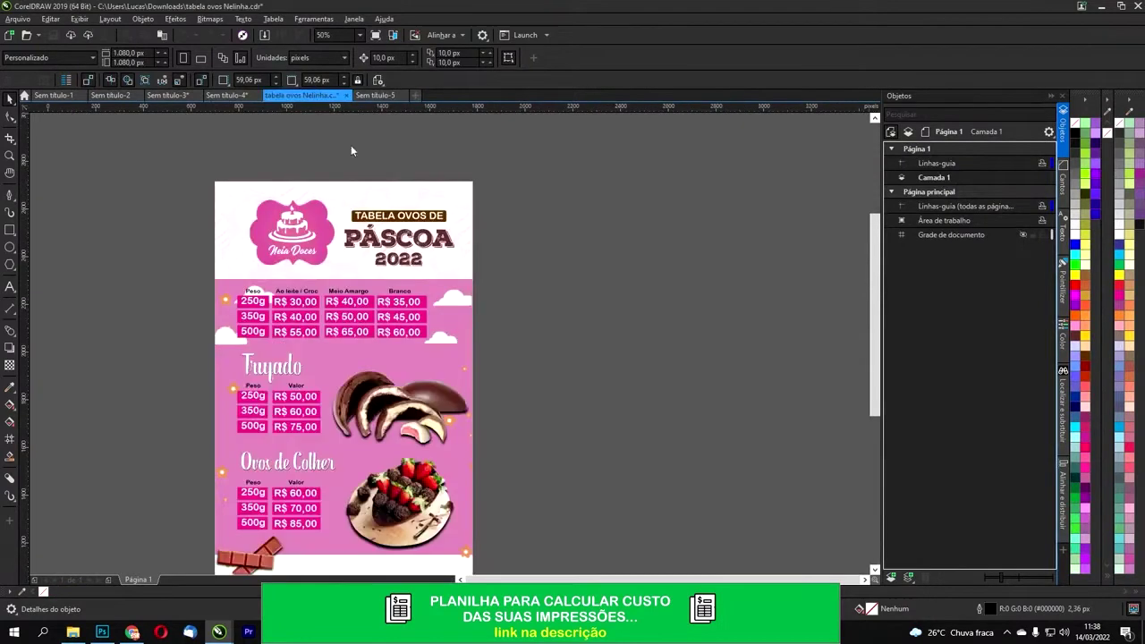
# Step: Copy the complete price table artwork into the blank 1080 px document and place it beside the white page
pyautogui.moveTo(279, 172); pyautogui.dragTo(516, 458)
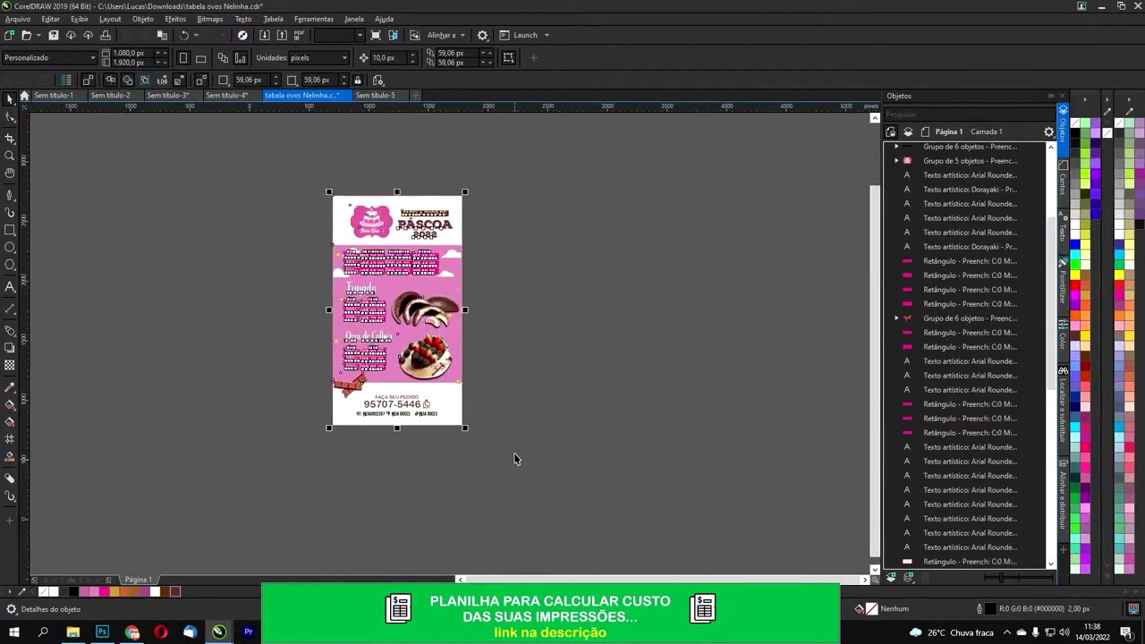
pyautogui.click(374, 96)
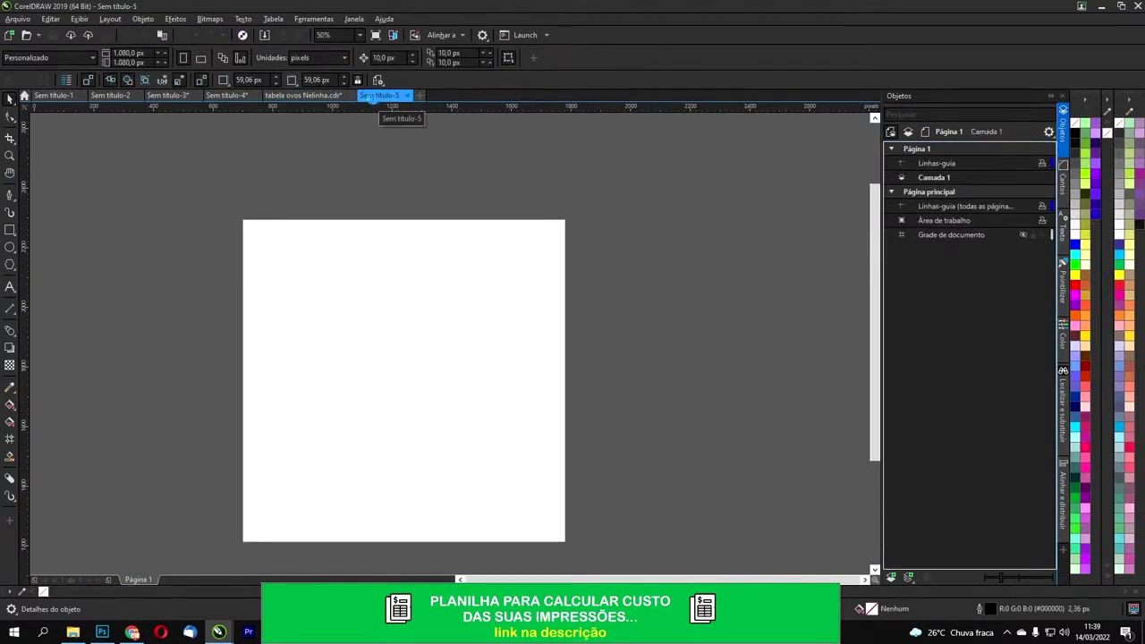
pyautogui.hotkey('ctrl', 'v')
pyautogui.scroll(-2, 497, 251)
pyautogui.moveTo(460, 239); pyautogui.dragTo(626, 239)
pyautogui.click(501, 179)
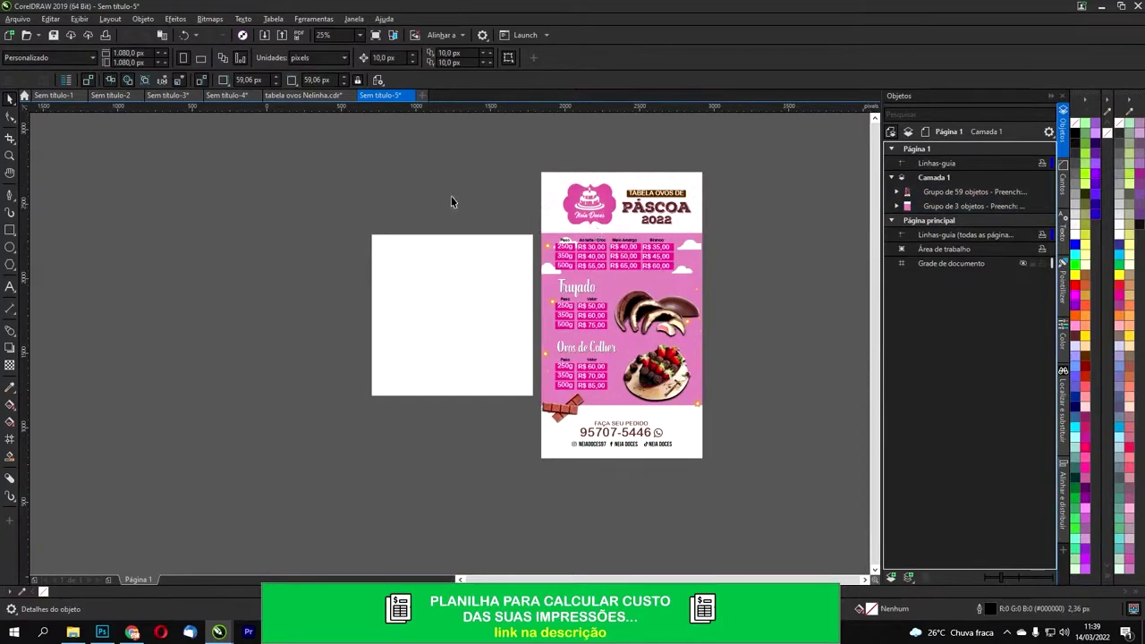
# Step: Ungroup the pasted artwork and move the Neia Doces logo and the TABELA OVOS DE PÁSCOA 2022 title onto the square page
pyautogui.scroll(1, 409, 286)
pyautogui.scroll(-1, 409, 286)
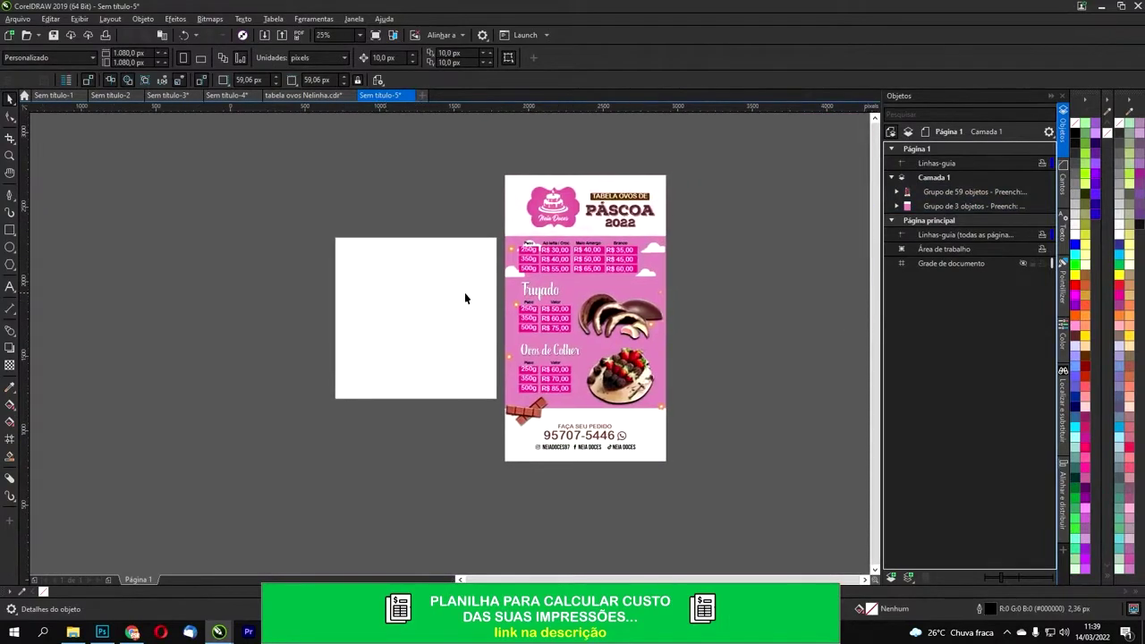
pyautogui.scroll(1, 602, 196)
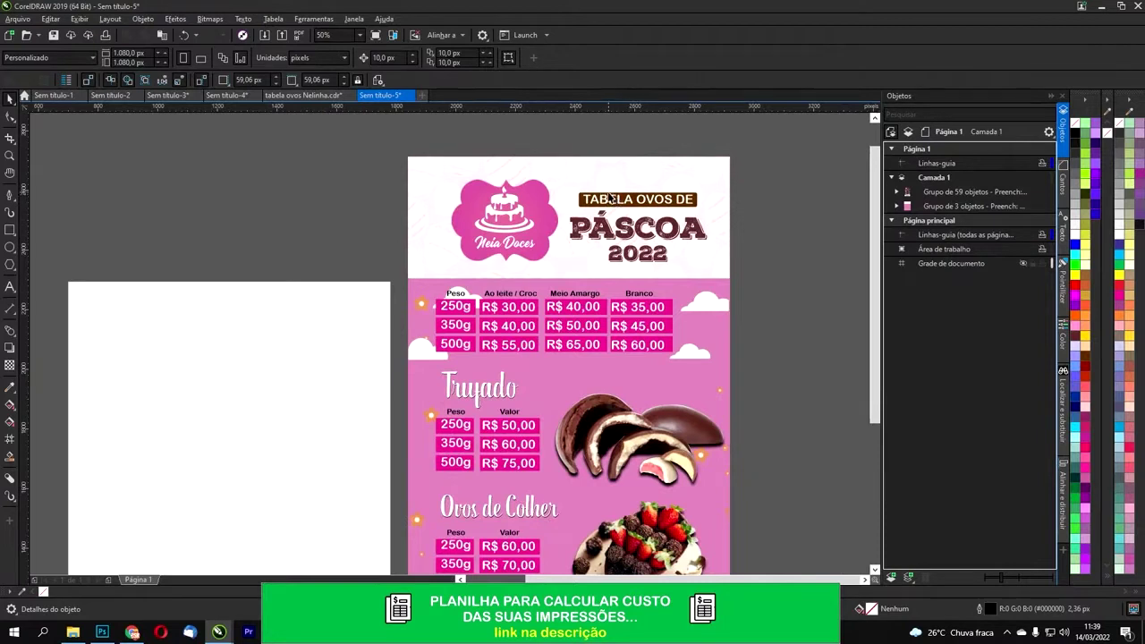
pyautogui.moveTo(604, 197); pyautogui.dragTo(673, 143)
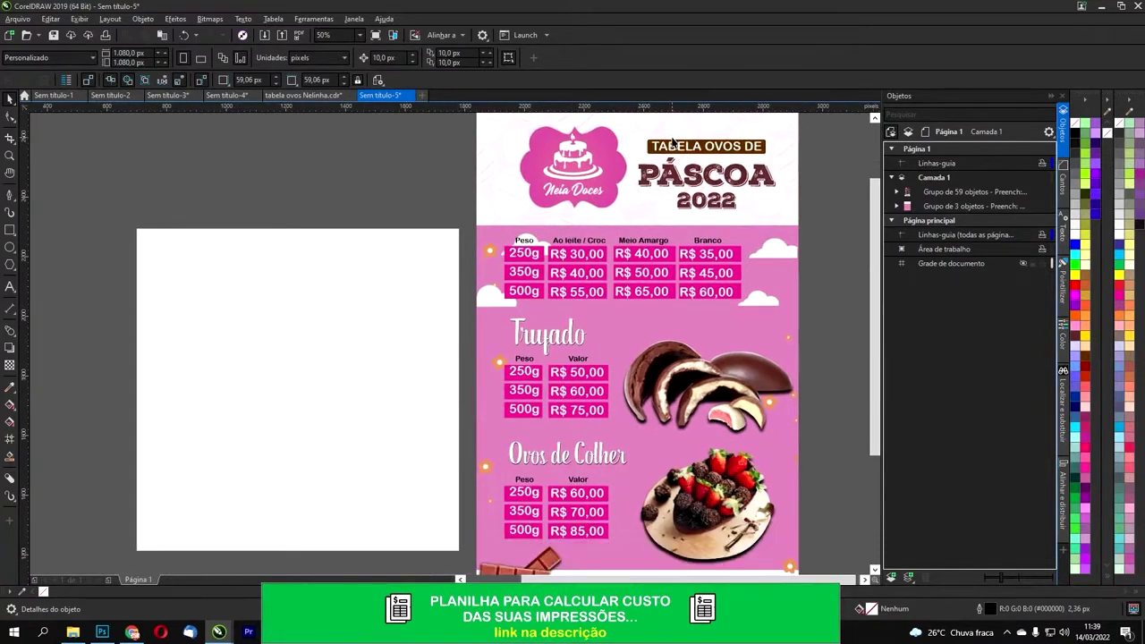
pyautogui.moveTo(619, 186); pyautogui.dragTo(590, 230)
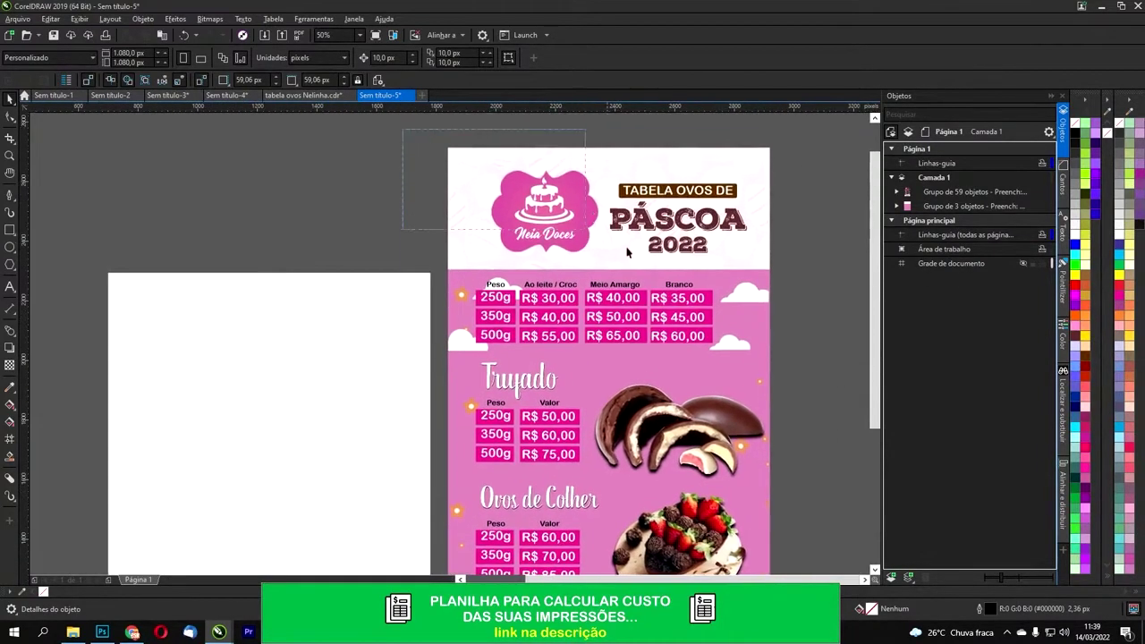
pyautogui.click(709, 227)
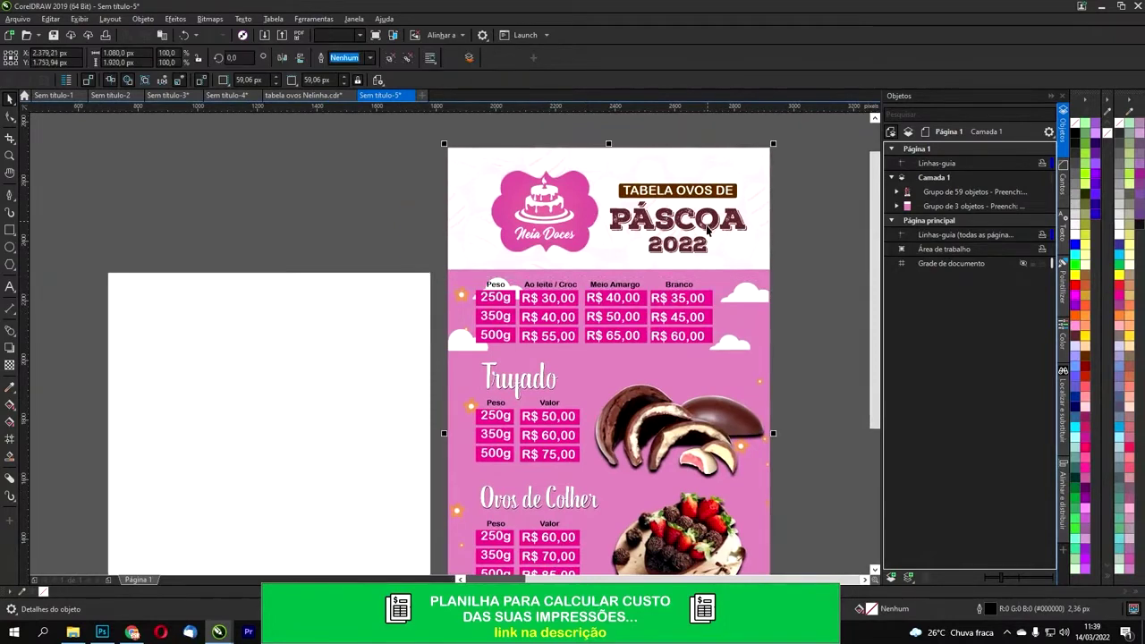
pyautogui.click(408, 57)
pyautogui.moveTo(417, 126); pyautogui.dragTo(773, 265)
pyautogui.moveTo(697, 225); pyautogui.dragTo(367, 366)
pyautogui.click(366, 383)
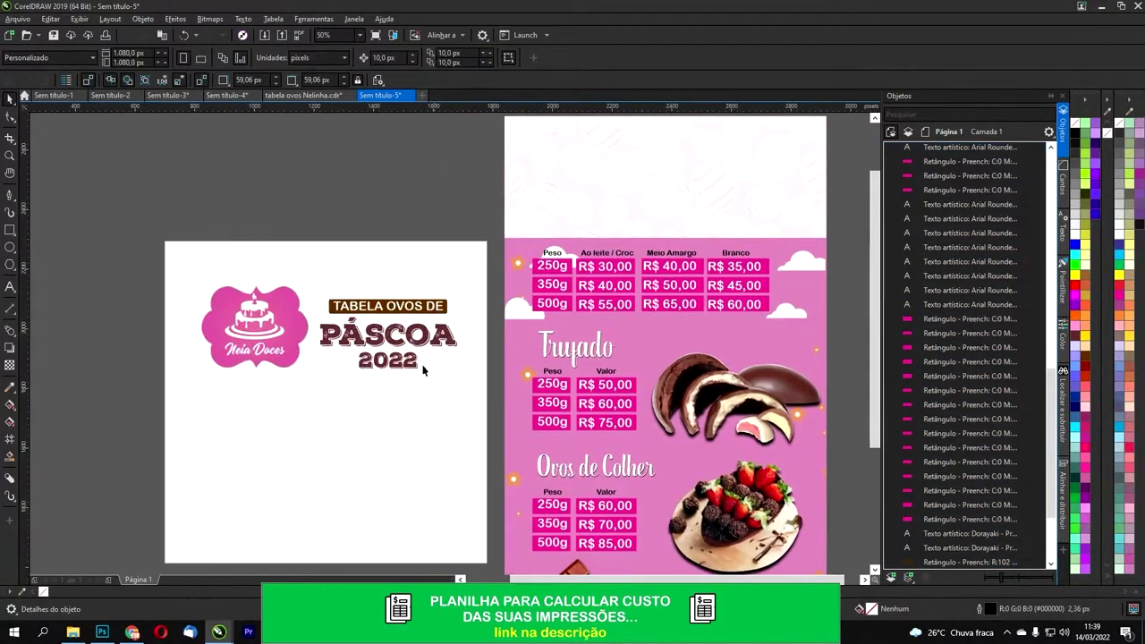
# Step: Move the logo and title together off the square page to the empty area on its left
pyautogui.moveTo(349, 320); pyautogui.dragTo(437, 266)
pyautogui.moveTo(223, 184); pyautogui.dragTo(562, 382)
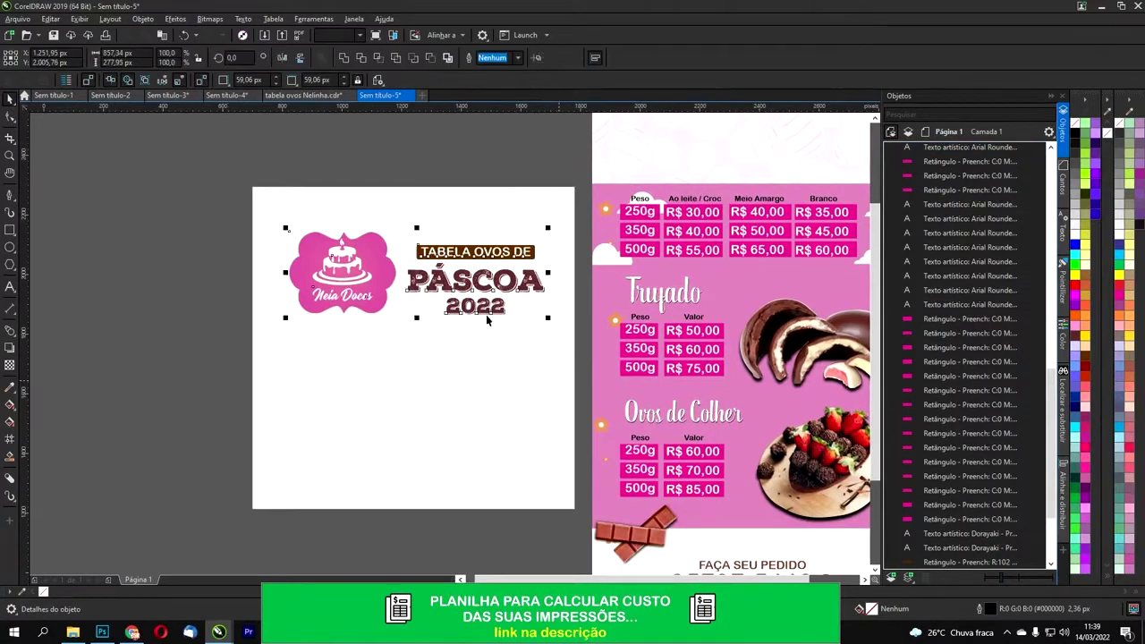
pyautogui.click(270, 231)
pyautogui.moveTo(240, 199); pyautogui.dragTo(563, 374)
pyautogui.moveTo(475, 281); pyautogui.dragTo(137, 311)
pyautogui.moveTo(750, 374); pyautogui.dragTo(385, 305)
pyautogui.hotkey('ctrl', 'z')
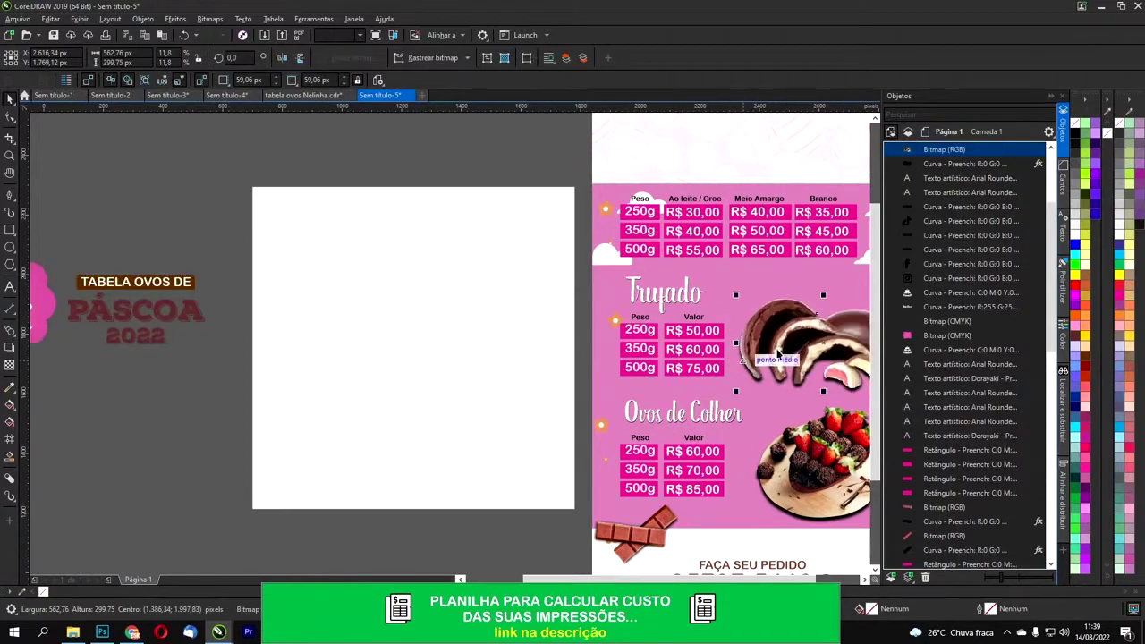
pyautogui.hscroll(5, 512, 268)
pyautogui.moveTo(312, 348); pyautogui.dragTo(314, 356)
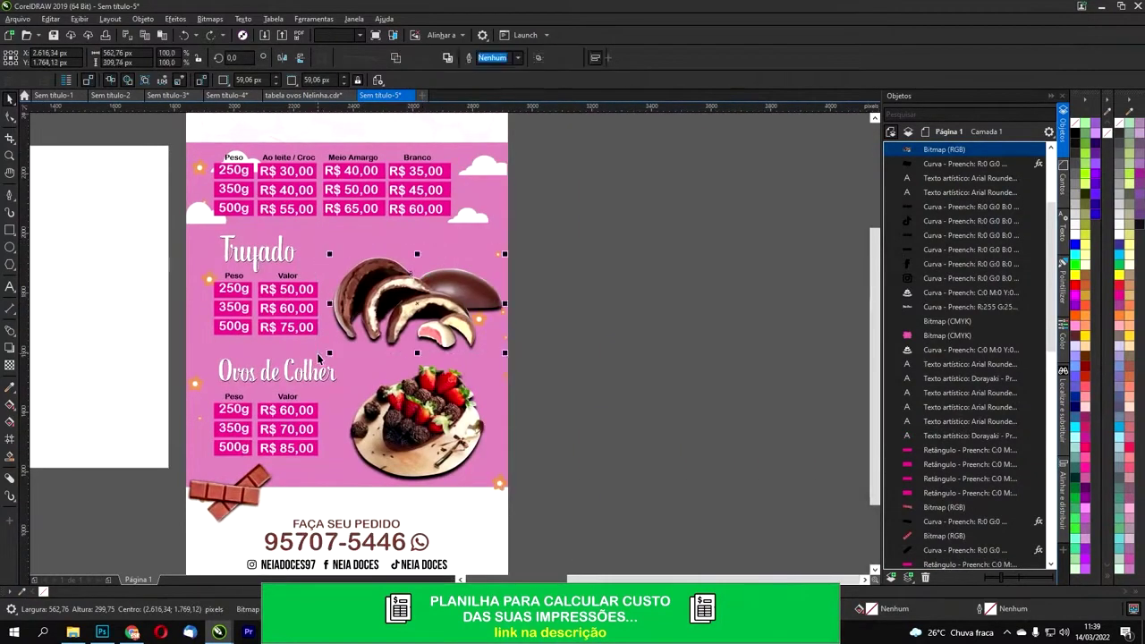
pyautogui.click(315, 356)
pyautogui.click(551, 284)
pyautogui.click(431, 408)
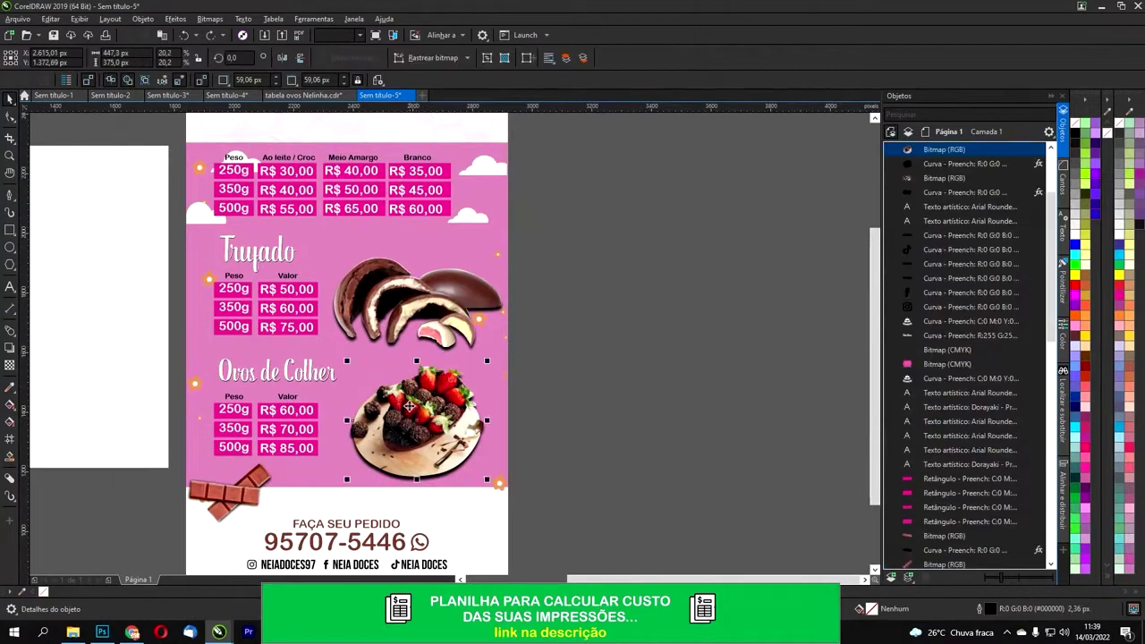
pyautogui.hscroll(-5, 433, 412)
pyautogui.moveTo(676, 388); pyautogui.dragTo(361, 253)
pyautogui.hotkey('ctrl', 'z')
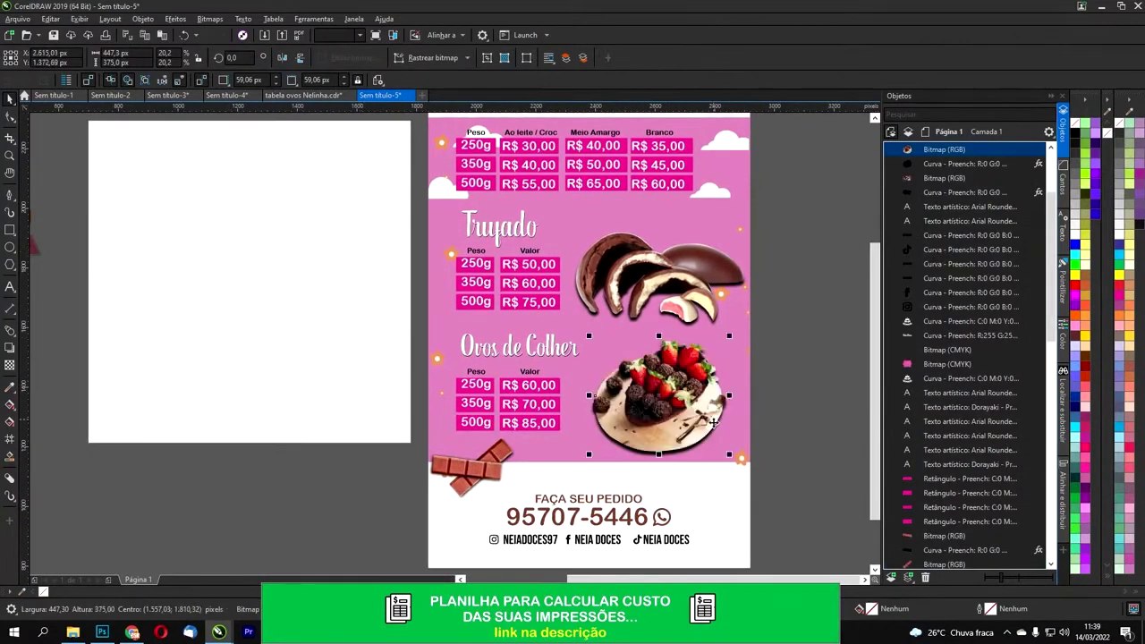
pyautogui.click(680, 457)
pyautogui.click(684, 447)
pyautogui.moveTo(687, 432); pyautogui.dragTo(677, 420)
pyautogui.hotkey('ctrl', 'z')
# Step: Move the strawberry spoon egg picture with its shadow onto the square page and enlarge it to about 648 × 559 px
pyautogui.moveTo(799, 320); pyautogui.dragTo(574, 465)
pyautogui.moveTo(617, 386); pyautogui.dragTo(382, 304)
pyautogui.moveTo(350, 253); pyautogui.dragTo(270, 186)
pyautogui.moveTo(419, 271); pyautogui.dragTo(495, 297)
pyautogui.moveTo(530, 217); pyautogui.dragTo(503, 221)
pyautogui.moveTo(446, 303); pyautogui.dragTo(464, 272)
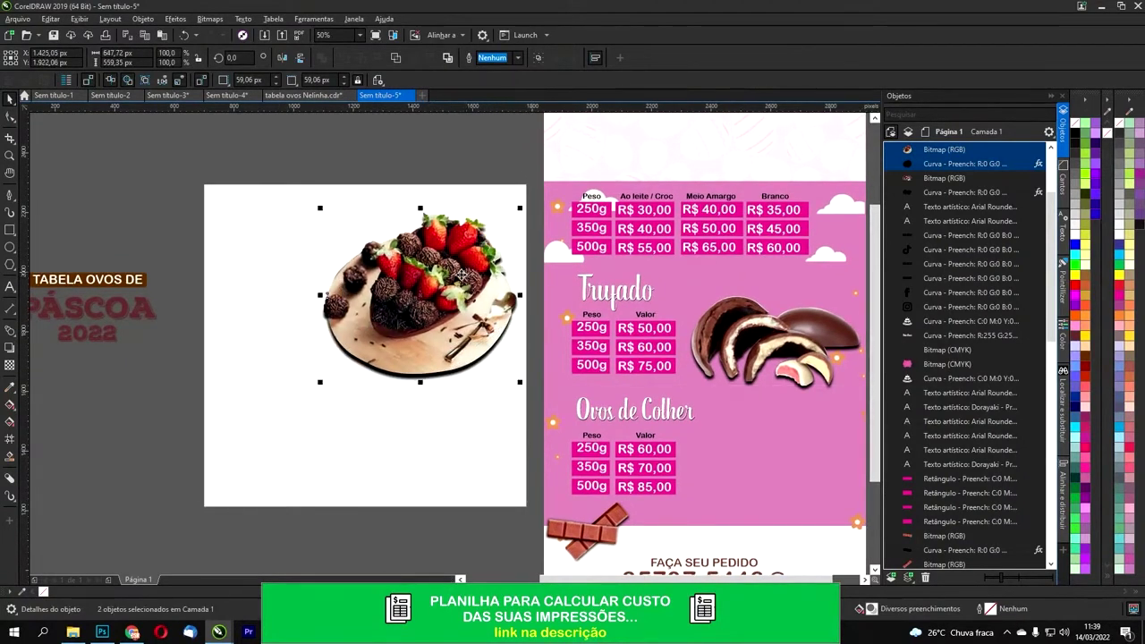
# Step: Move the bitmap with the clouds and small flowers out of the price table to the empty area on its right
pyautogui.moveTo(622, 366); pyautogui.dragTo(633, 363)
pyautogui.click(710, 409)
pyautogui.scroll(-1, 733, 401)
pyautogui.scroll(-2, 733, 401)
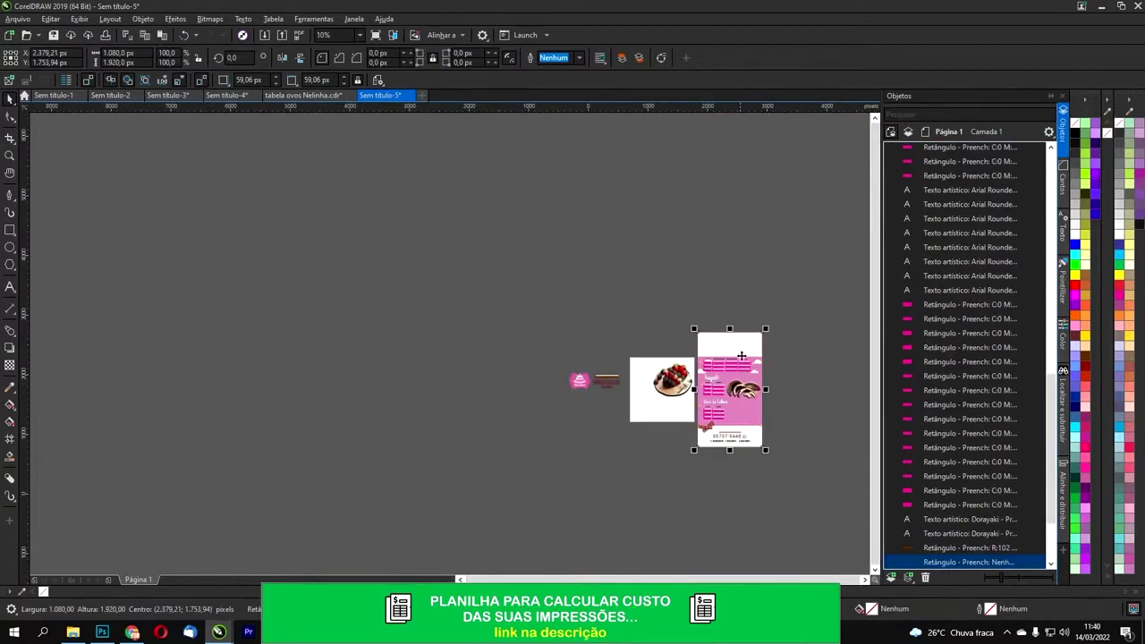
pyautogui.moveTo(609, 385); pyautogui.dragTo(747, 407)
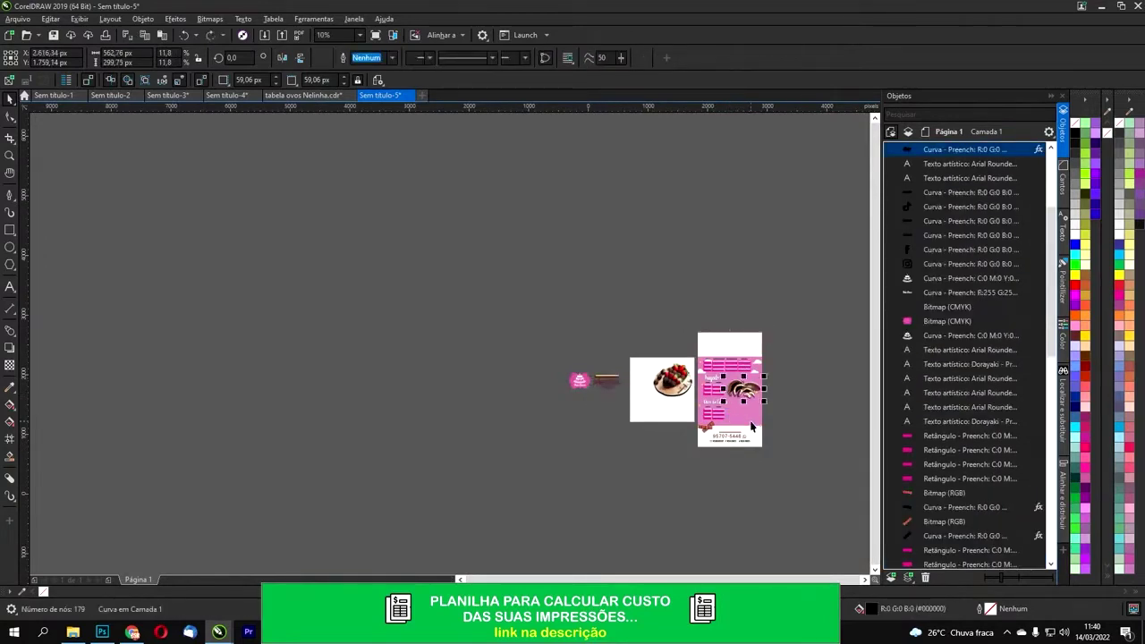
pyautogui.click(752, 417)
pyautogui.press('Tab')
pyautogui.scroll(2, 666, 402)
pyautogui.hotkey('ctrl', 'z')
pyautogui.moveTo(770, 394); pyautogui.dragTo(569, 347)
pyautogui.click(471, 374)
pyautogui.moveTo(486, 390); pyautogui.dragTo(652, 390)
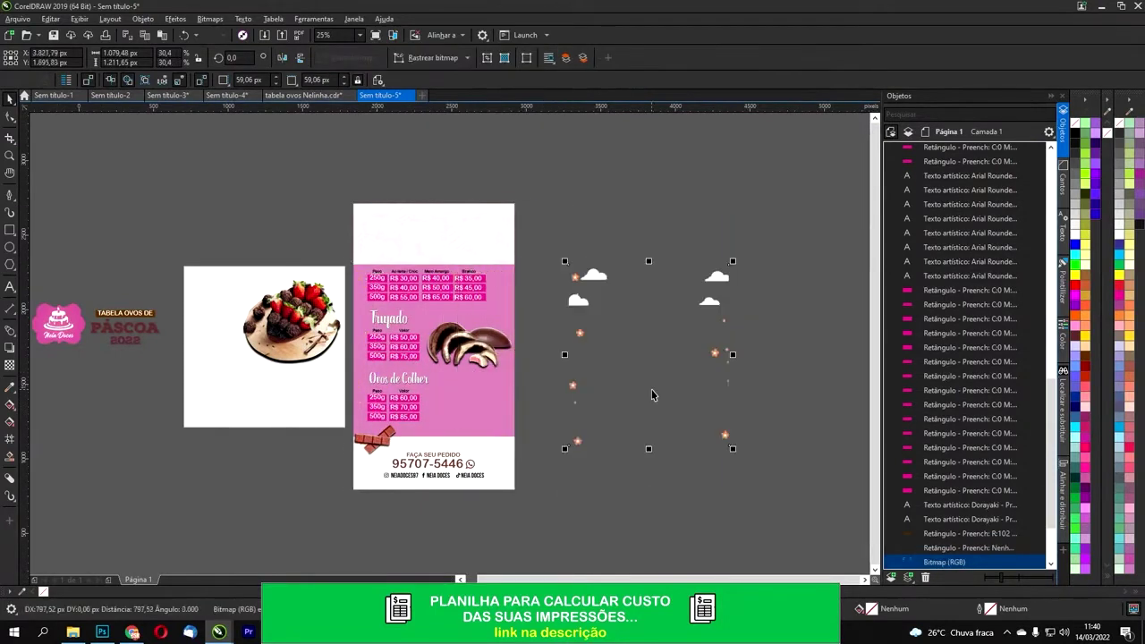
# Step: Move the pink background group from the price table onto the square page behind the strawberry egg picture and ungroup it
pyautogui.click(440, 403)
pyautogui.moveTo(440, 403); pyautogui.dragTo(328, 402)
pyautogui.moveTo(367, 365); pyautogui.dragTo(533, 380)
pyautogui.moveTo(488, 229); pyautogui.dragTo(457, 235)
pyautogui.scroll(1, 392, 410)
pyautogui.scroll(2, 391, 410)
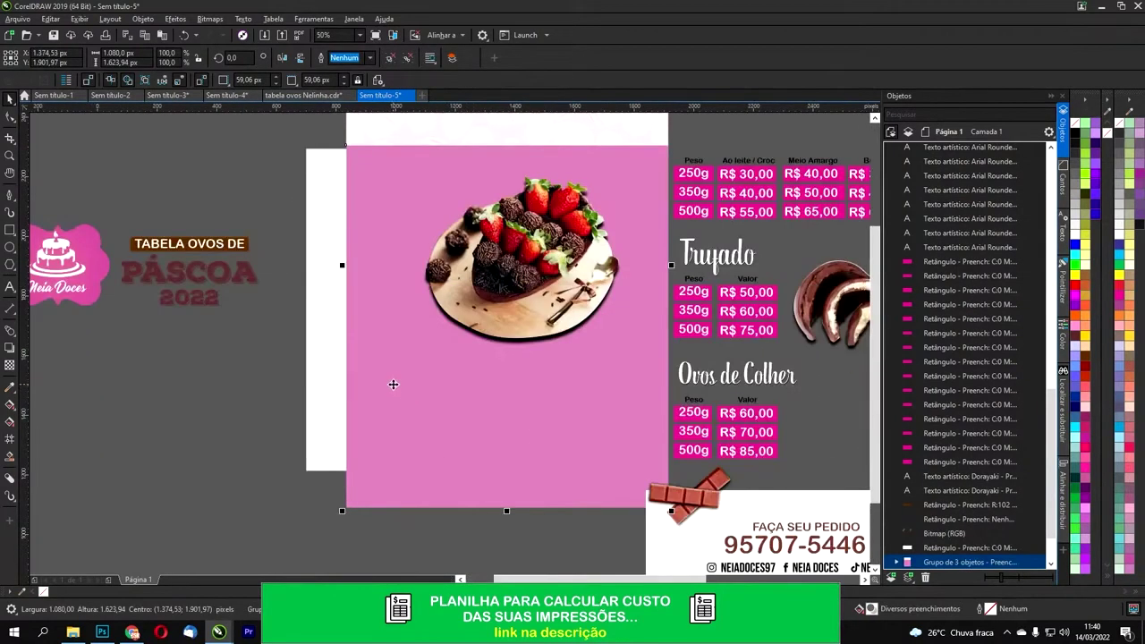
pyautogui.scroll(-2, 393, 384)
pyautogui.click(407, 59)
# Step: Move the white header pieces of the ungrouped background away from the pink rectangle
pyautogui.click(435, 171)
pyautogui.click(442, 232)
pyautogui.moveTo(442, 229); pyautogui.dragTo(335, 160)
pyautogui.moveTo(432, 254); pyautogui.dragTo(323, 185)
# Step: Set the pink rectangle to 1080 × 1080 px and position it exactly over the square page
pyautogui.click(404, 285)
pyautogui.scroll(1, 376, 295)
pyautogui.click(370, 278)
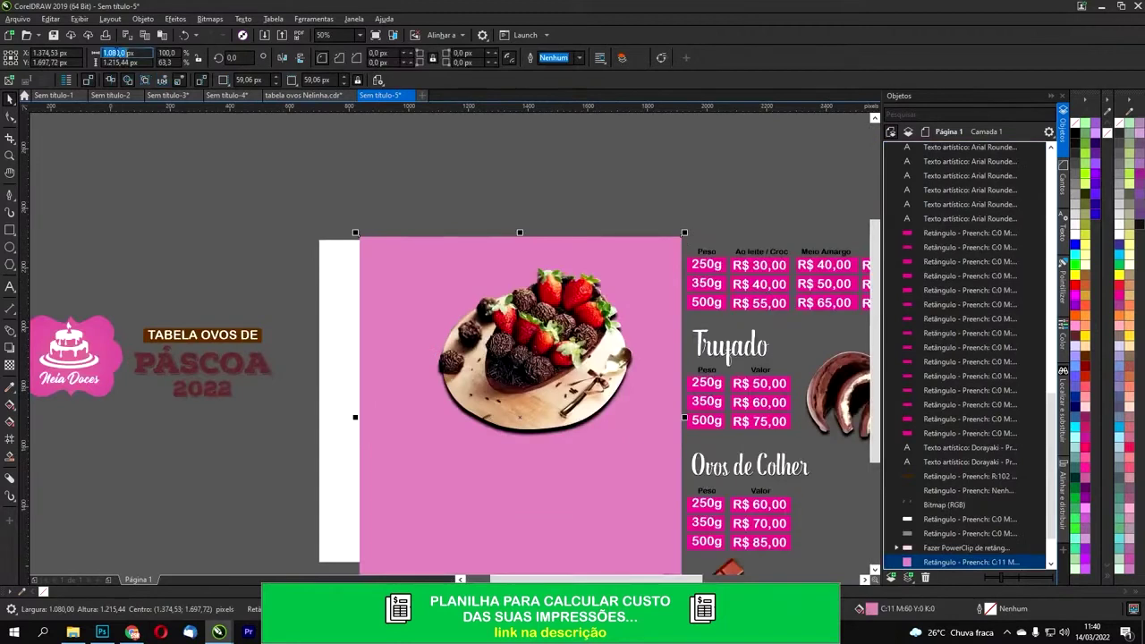
pyautogui.write('80')
pyautogui.press('Tab')
pyautogui.write('1.080')
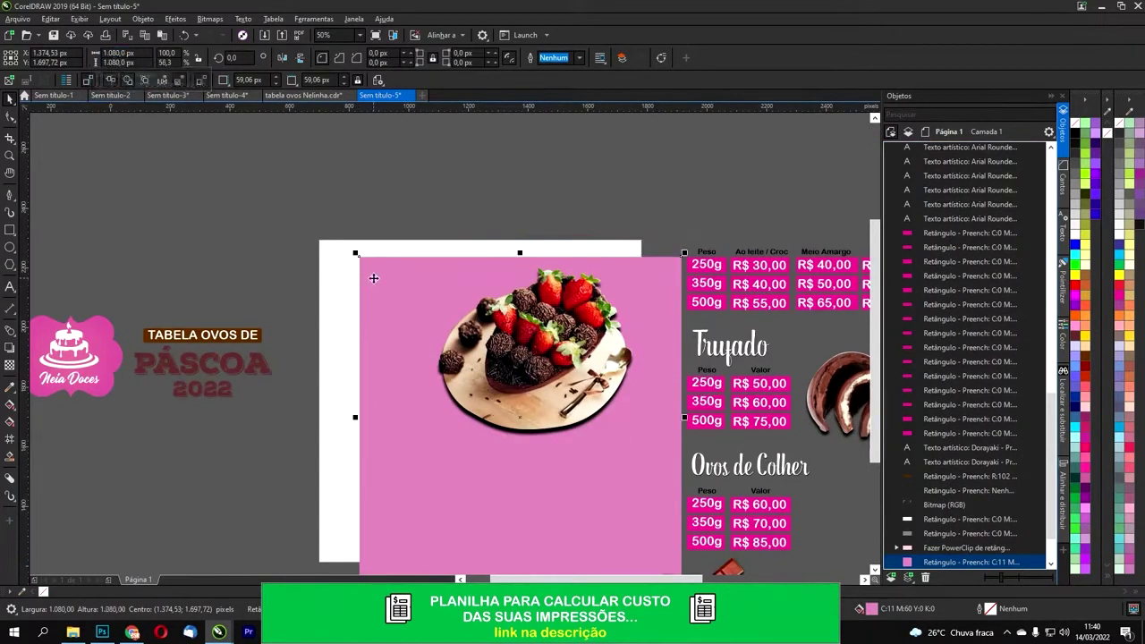
pyautogui.press('Return')
pyautogui.moveTo(446, 359); pyautogui.dragTo(436, 339)
# Step: Group the strawberry spoon egg picture together with its shadow objects
pyautogui.click(522, 200)
pyautogui.moveTo(139, 292); pyautogui.dragTo(211, 291)
pyautogui.click(577, 277)
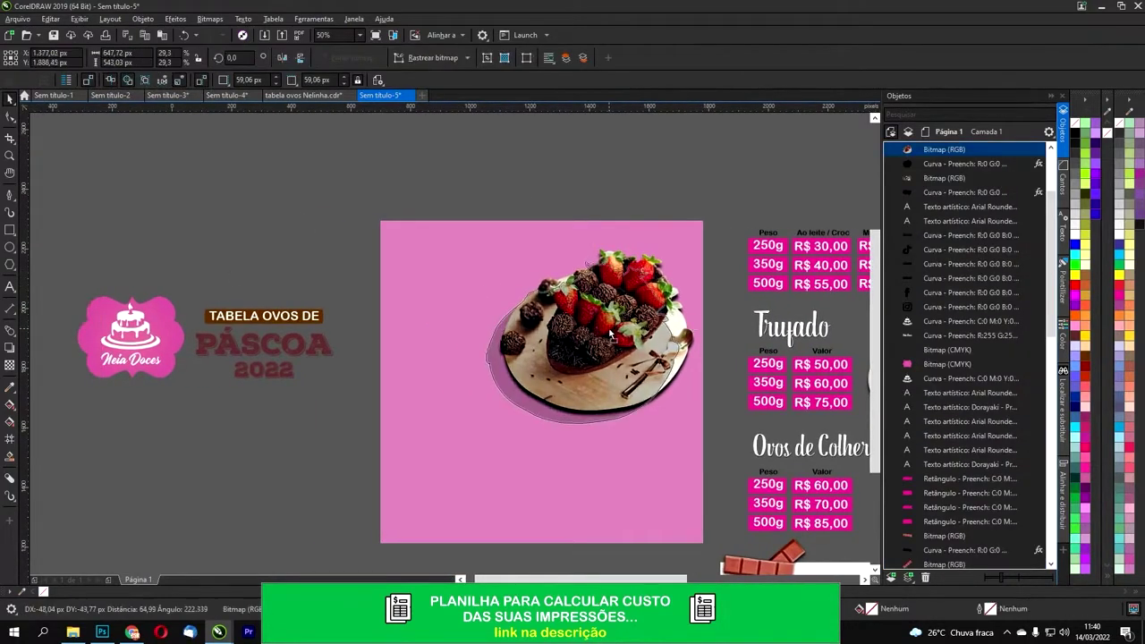
pyautogui.scroll(2, 610, 328)
pyautogui.scroll(-3, 634, 334)
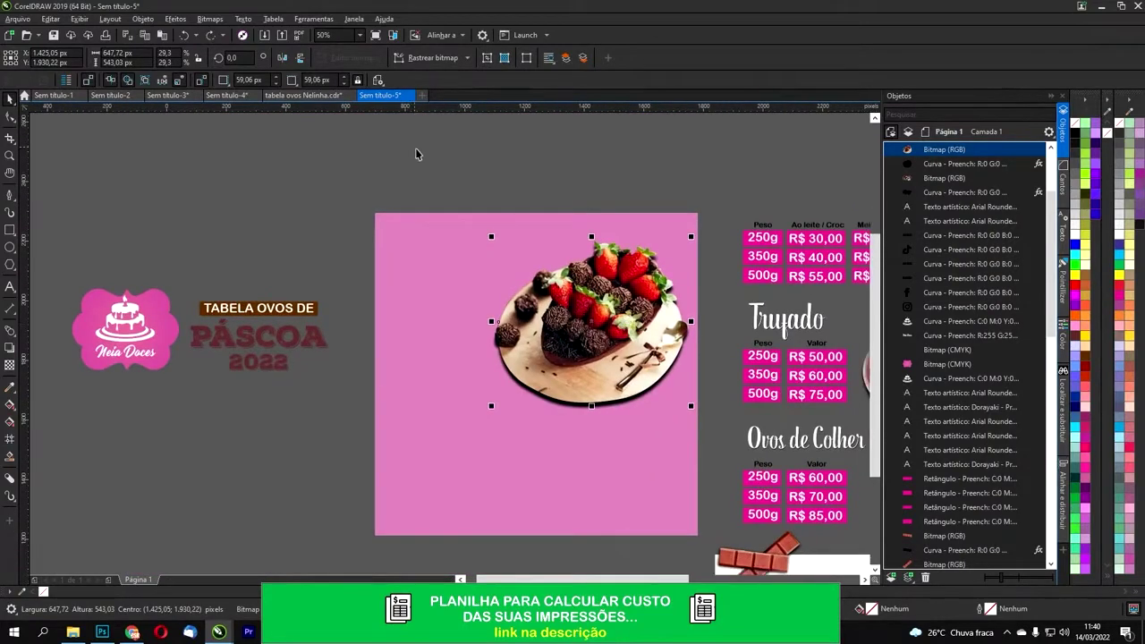
pyautogui.moveTo(416, 151); pyautogui.dragTo(706, 420)
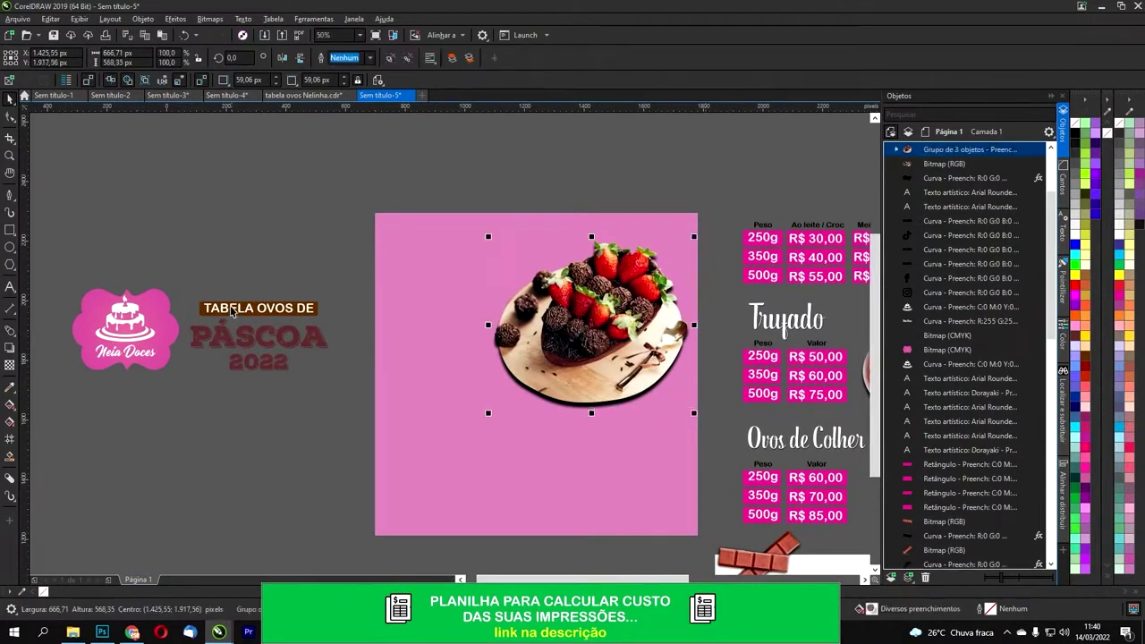
# Step: Place the TABELA OVOS DE PÁSCOA 2022 title in the lower-left part of the pink square, below the egg picture
pyautogui.moveTo(177, 281); pyautogui.dragTo(385, 392)
pyautogui.moveTo(281, 341); pyautogui.dragTo(451, 388)
pyautogui.hotkey('ctrl', 'z')
pyautogui.moveTo(280, 199); pyautogui.dragTo(524, 306)
pyautogui.moveTo(462, 261); pyautogui.dragTo(476, 417)
# Step: Move the strawberry egg picture slightly to the left and try enlarging it to 110.4 %
pyautogui.click(574, 337)
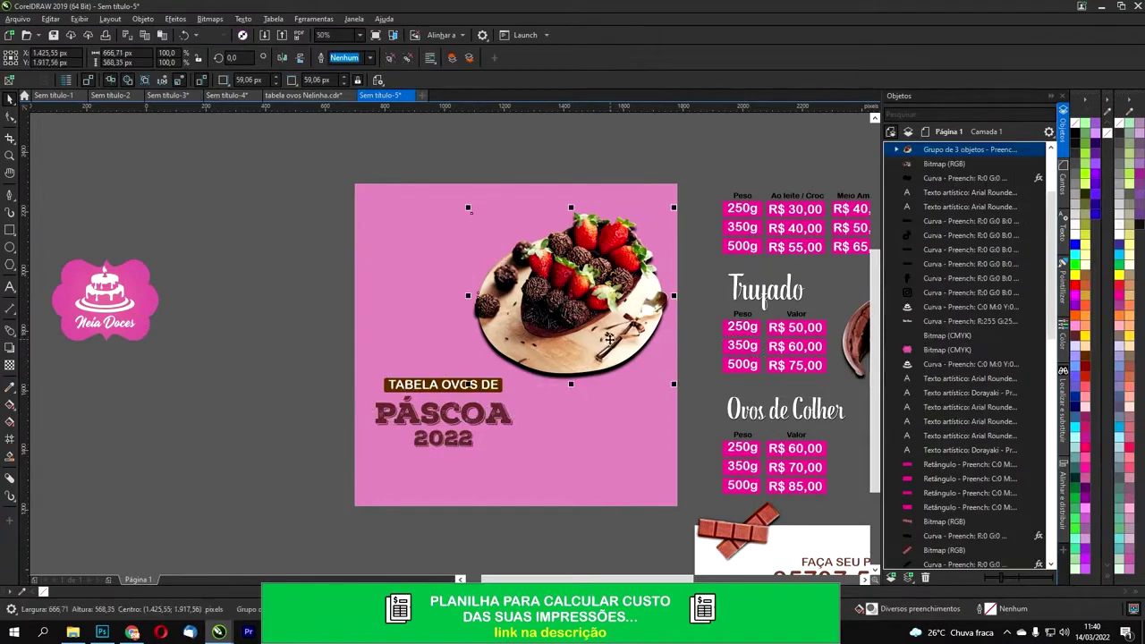
pyautogui.moveTo(575, 337); pyautogui.dragTo(575, 336)
pyautogui.moveTo(458, 207); pyautogui.dragTo(437, 187)
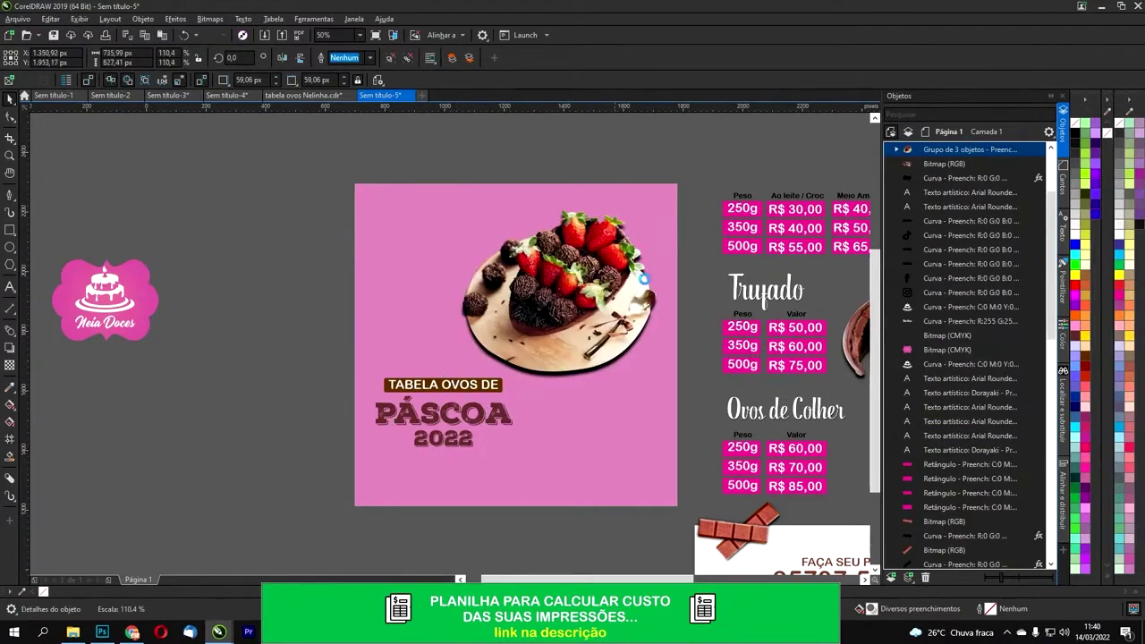
pyautogui.hotkey('ctrl', 'z')
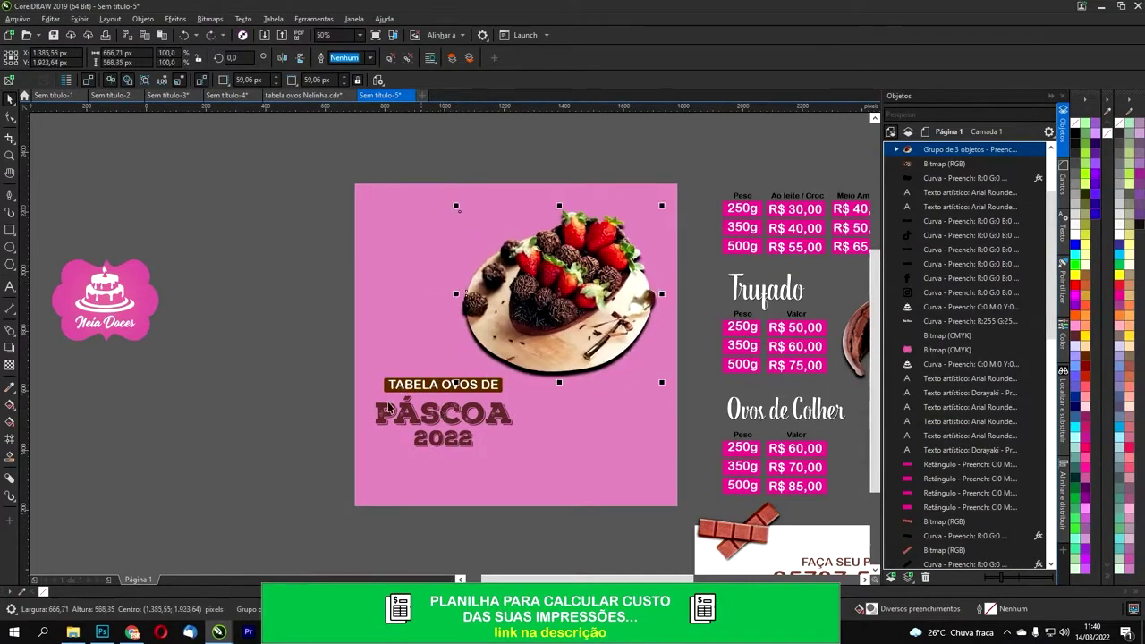
# Step: Break apart the PÁSCOA 2022 text and recolour its lettering white
pyautogui.click(400, 438)
pyautogui.scroll(2, 400, 439)
pyautogui.click(414, 409)
pyautogui.hotkey('ctrl', 'k')
pyautogui.click(1077, 235)
pyautogui.scroll(-1, 445, 268)
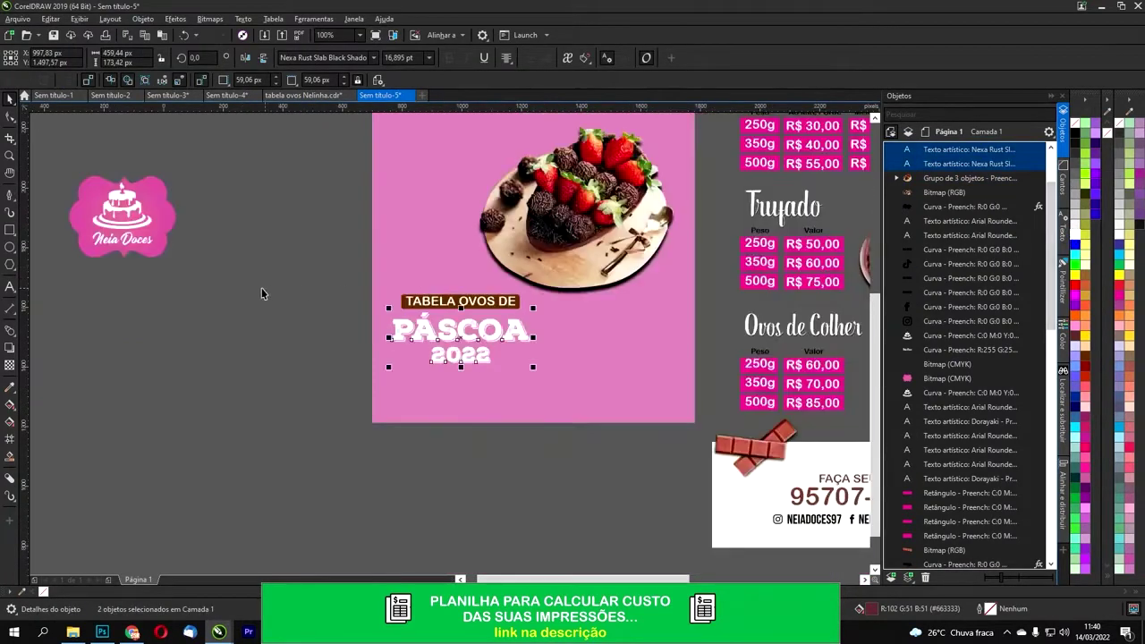
# Step: Select all five objects of the Neia Doces logo and group them
pyautogui.click(266, 288)
pyautogui.scroll(1, 445, 315)
pyautogui.scroll(-1, 154, 329)
pyautogui.moveTo(126, 317); pyautogui.dragTo(278, 368)
pyautogui.moveTo(122, 272); pyautogui.dragTo(647, 422)
pyautogui.hotkey('ctrl', 'z')
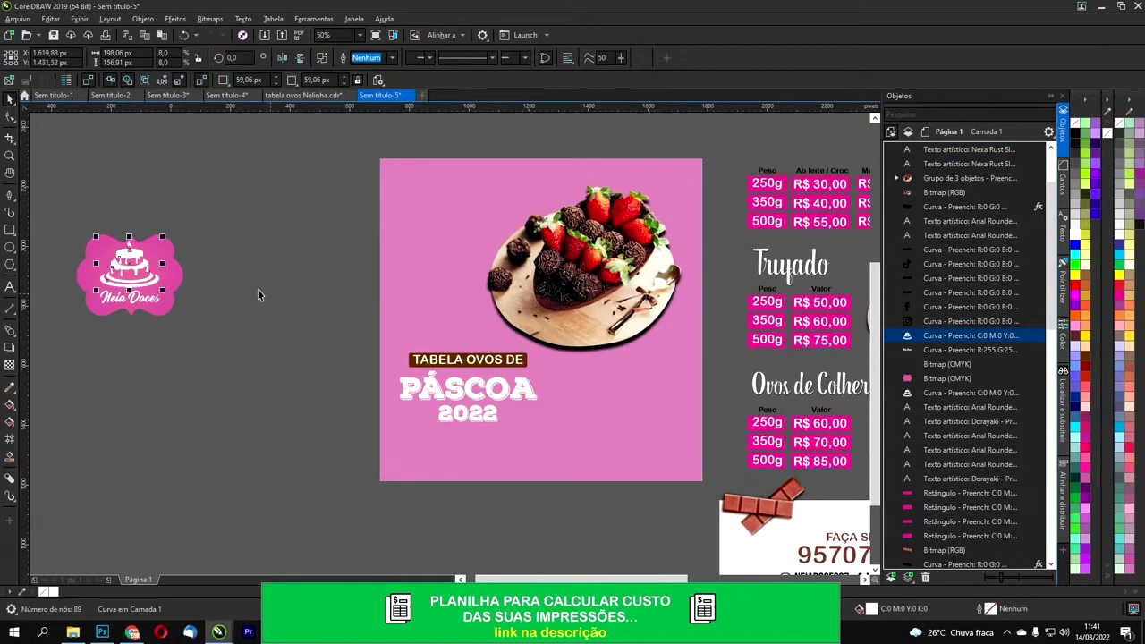
pyautogui.click(49, 208)
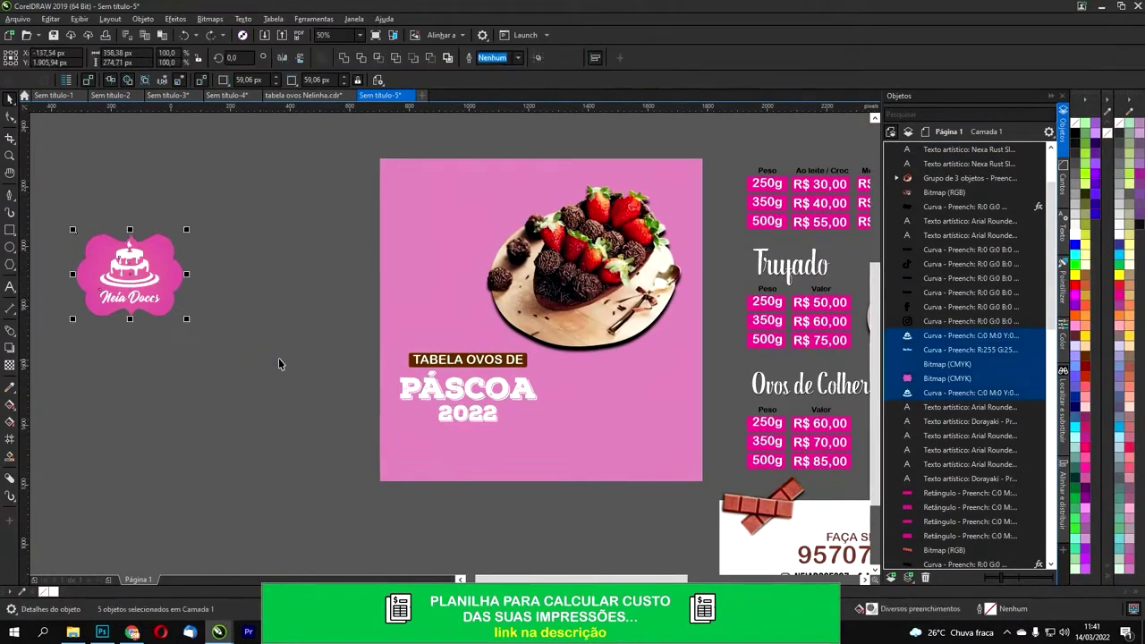
pyautogui.hotkey('ctrl', 'g')
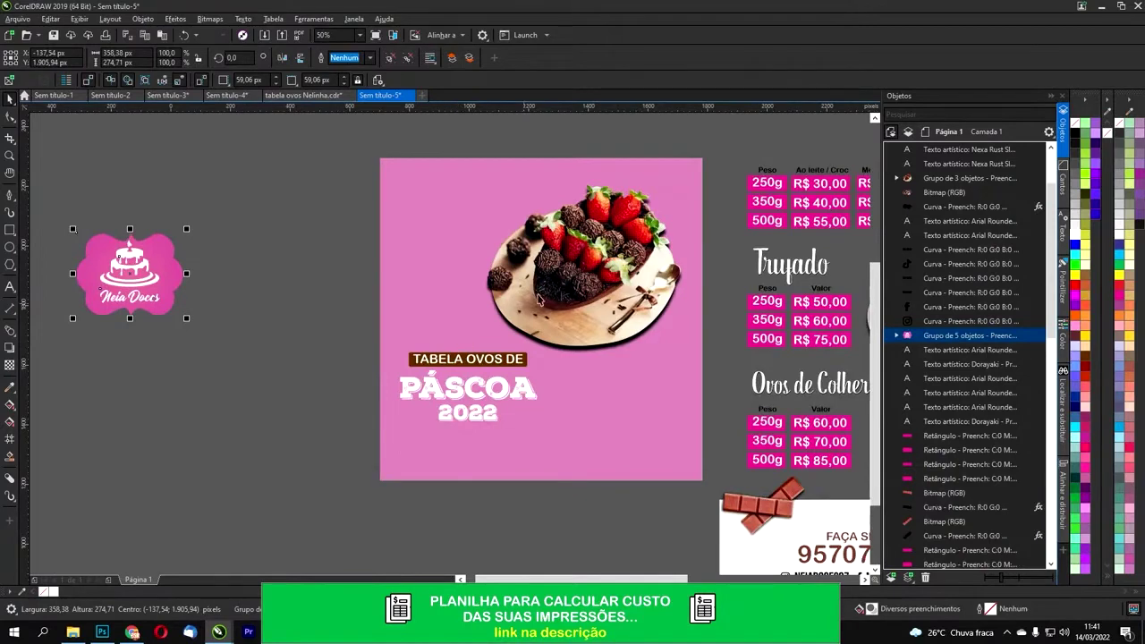
# Step: Rearrange the pink square with the title at its upper left and the strawberry egg picture at its upper right
pyautogui.moveTo(567, 283); pyautogui.dragTo(230, 323)
pyautogui.moveTo(554, 421); pyautogui.dragTo(554, 422)
pyautogui.moveTo(515, 364); pyautogui.dragTo(507, 219)
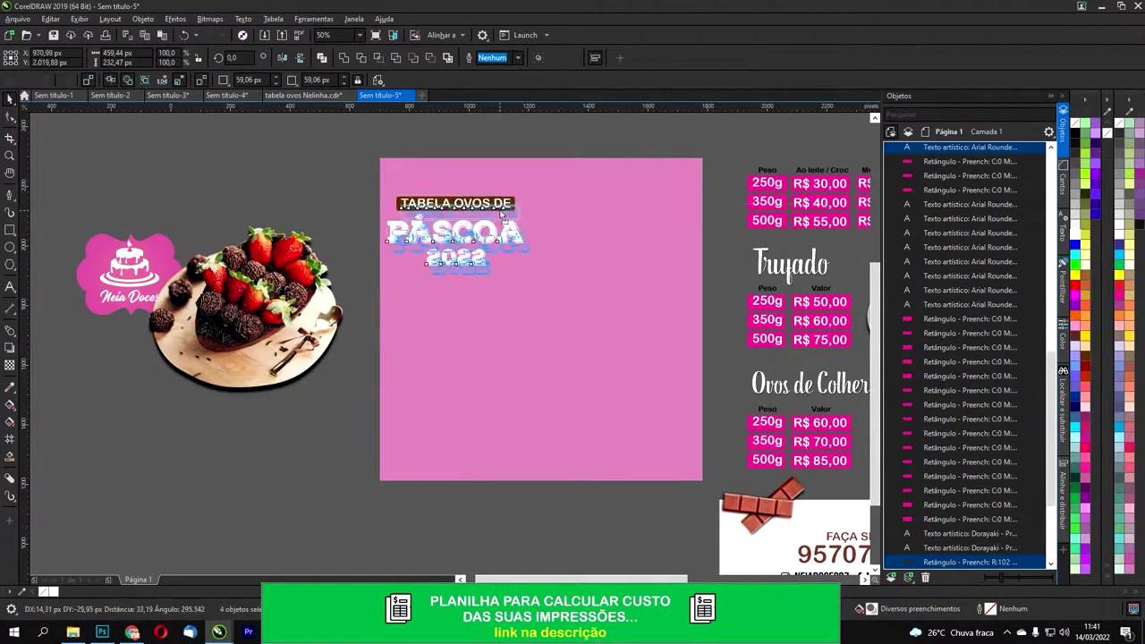
pyautogui.moveTo(282, 278); pyautogui.dragTo(644, 237)
pyautogui.moveTo(636, 315); pyautogui.dragTo(632, 312)
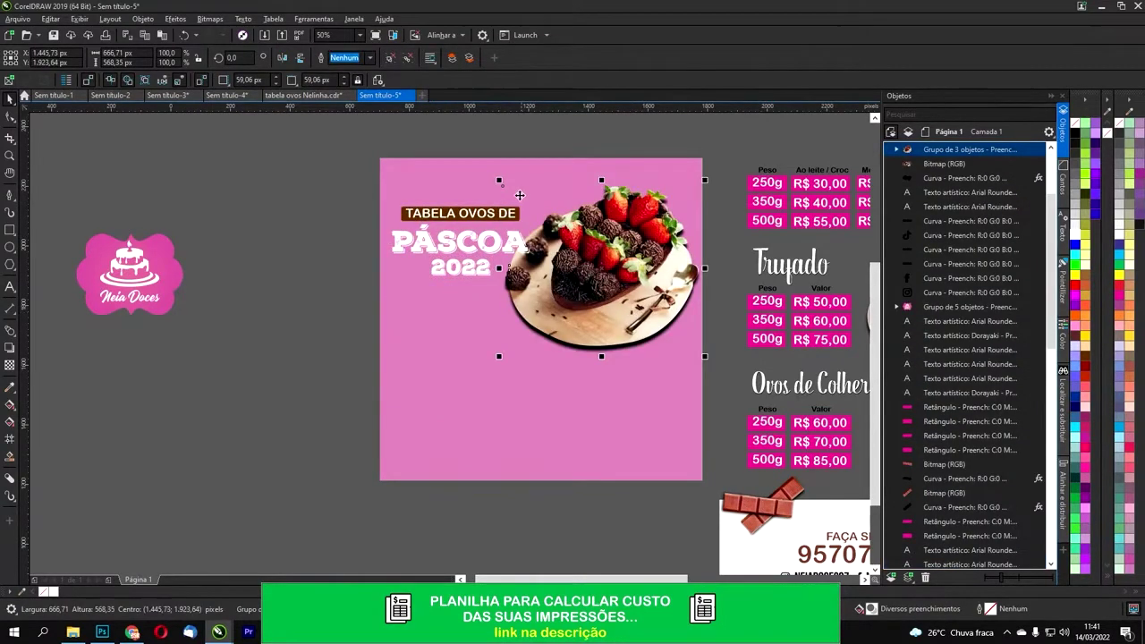
# Step: Shrink the egg picture and the title slightly, and move the Neia Doces logo to the pink square's lower-left corner
pyautogui.moveTo(503, 181)
pyautogui.mouseDown()
pyautogui.moveTo(528, 190)
pyautogui.moveTo(516, 195)
pyautogui.mouseUp()
pyautogui.moveTo(328, 179); pyautogui.dragTo(556, 290)
pyautogui.moveTo(533, 202)
pyautogui.mouseDown()
pyautogui.moveTo(572, 192)
pyautogui.moveTo(524, 197)
pyautogui.moveTo(521, 208)
pyautogui.mouseUp()
pyautogui.moveTo(109, 283); pyautogui.dragTo(418, 436)
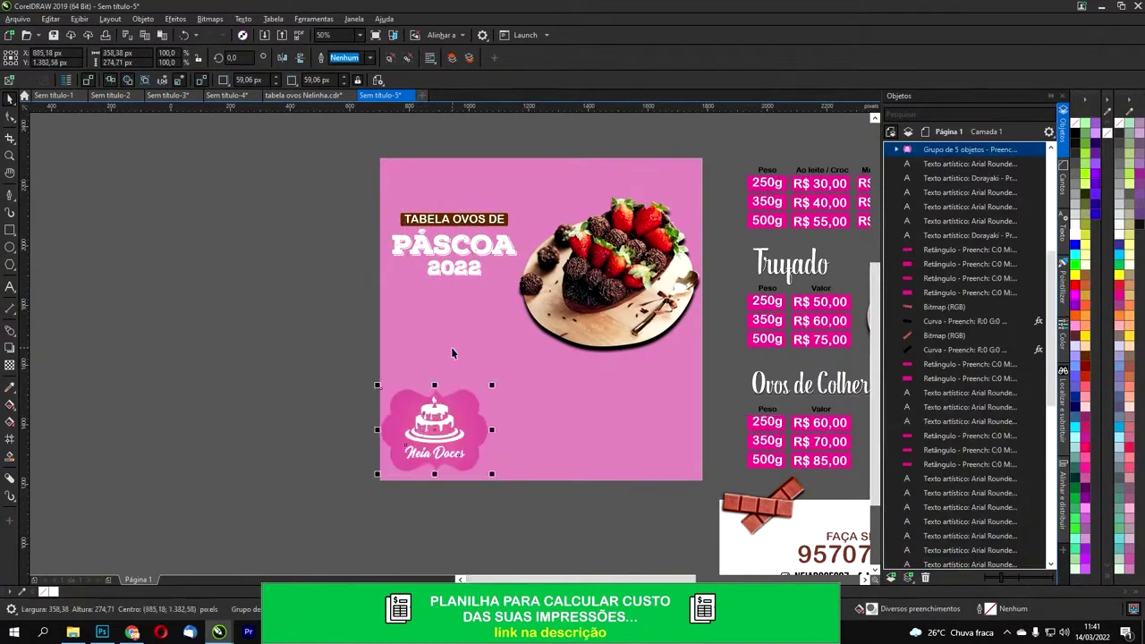
pyautogui.click(9, 195)
pyautogui.click(380, 291)
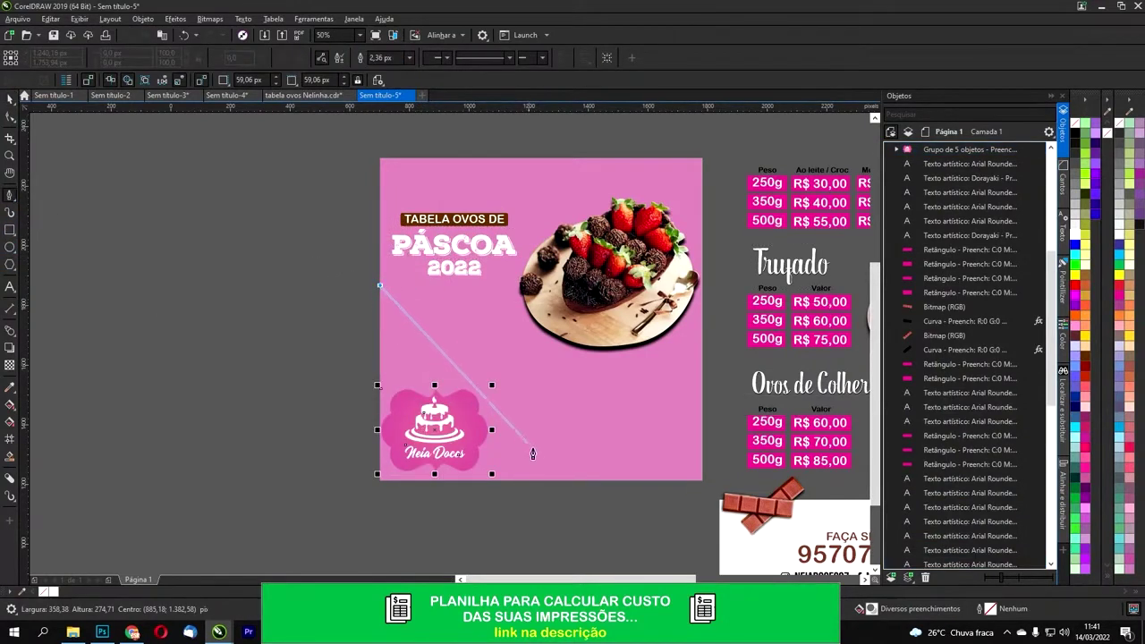
pyautogui.moveTo(567, 480); pyautogui.dragTo(721, 509)
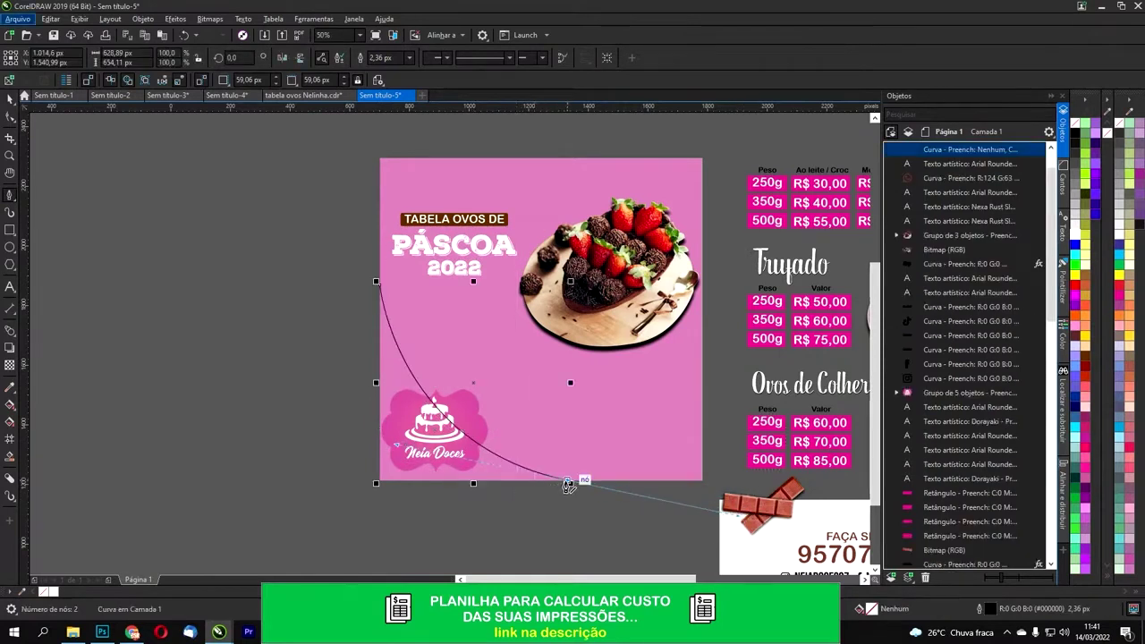
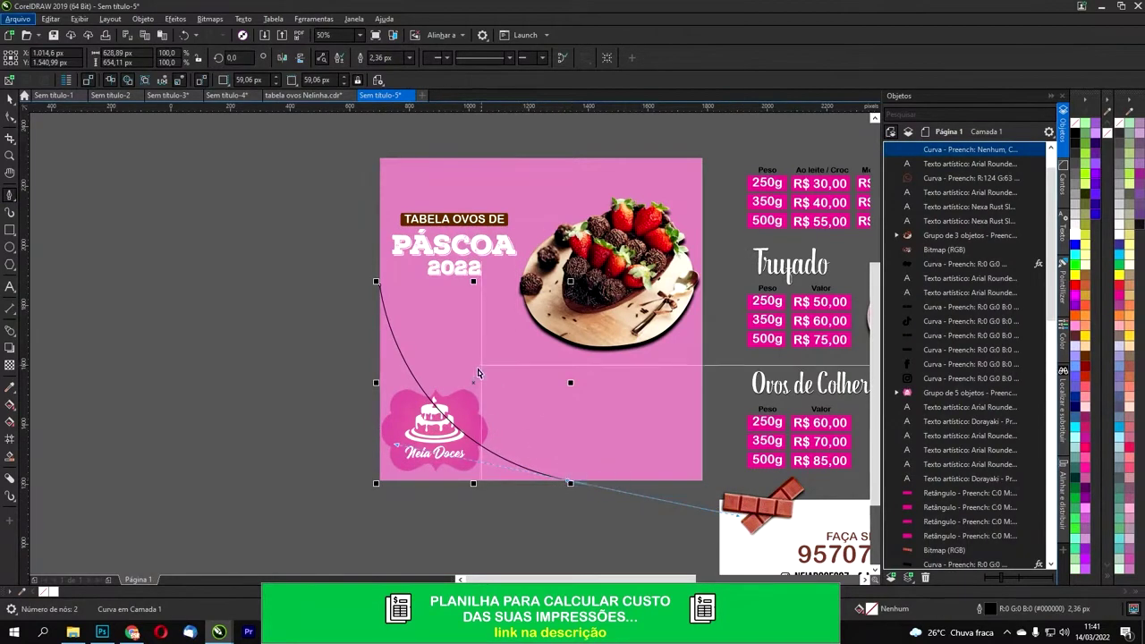
pyautogui.press('Escape')
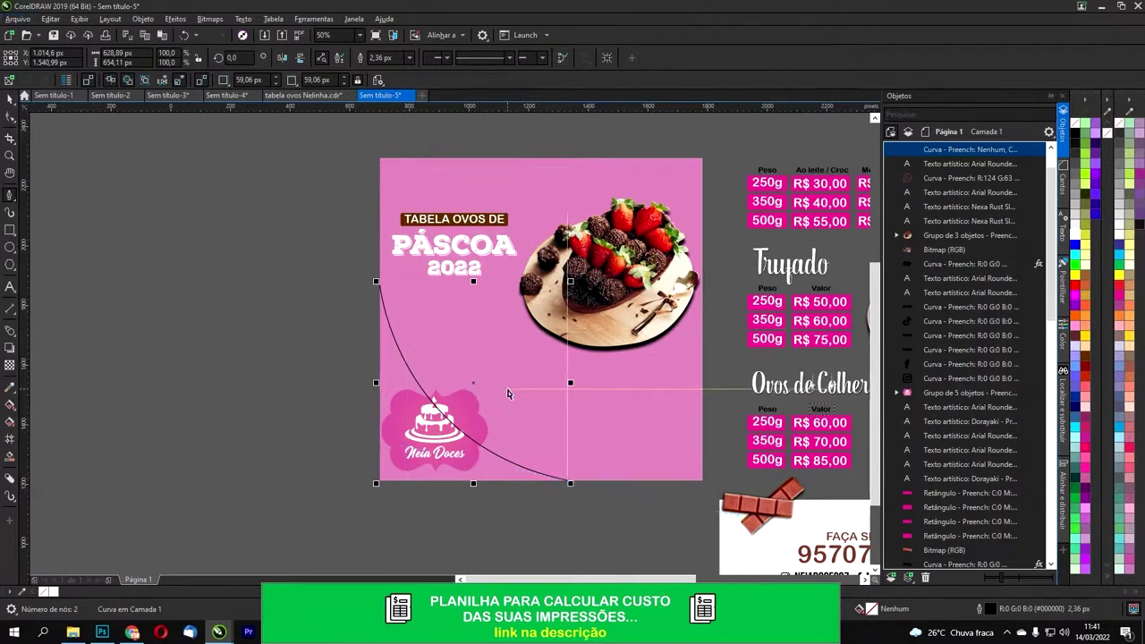
pyautogui.hotkey('ctrl', 'z')
# Step: Draw a closed curved shape along the pink square's left and bottom edges with the Pen tool, filled white without outline
pyautogui.moveTo(526, 448); pyautogui.dragTo(627, 452)
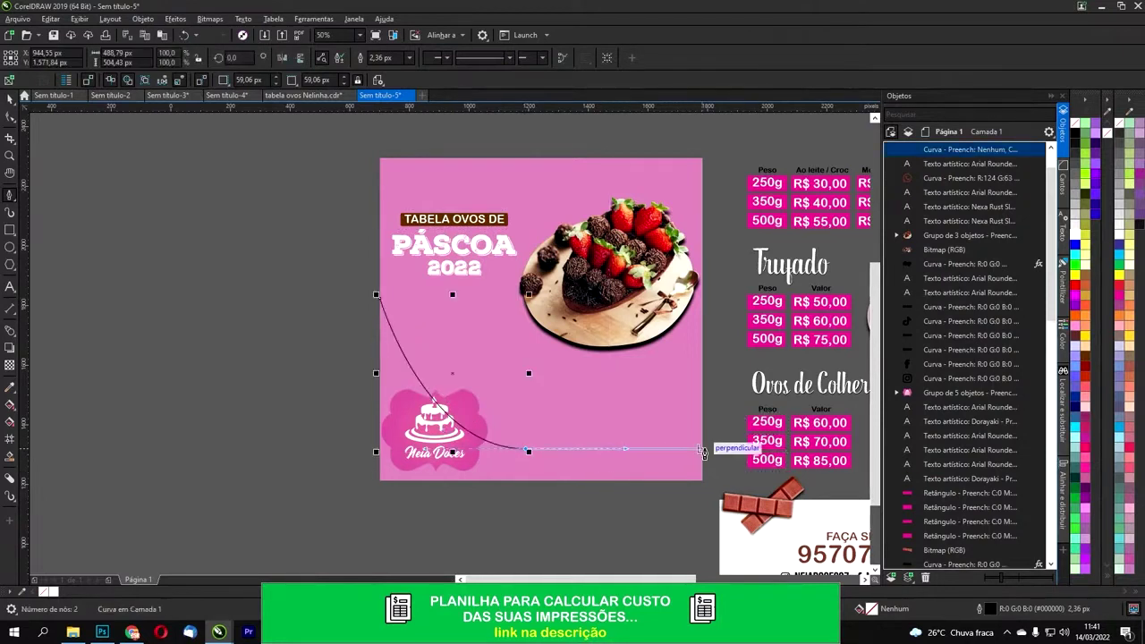
pyautogui.click(702, 451)
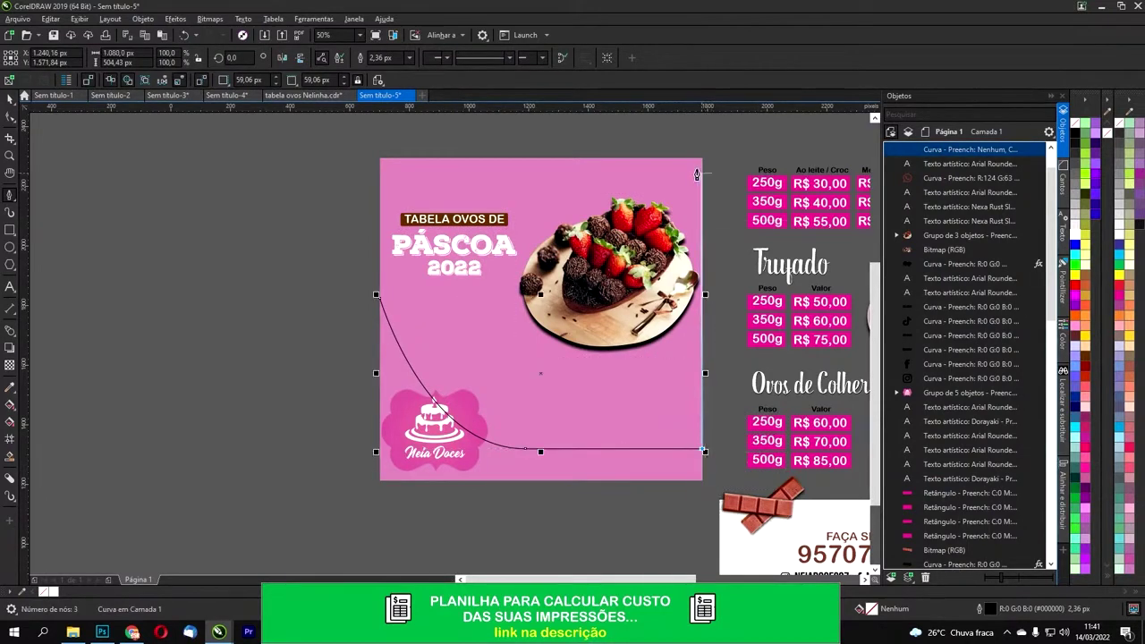
pyautogui.click(704, 481)
pyautogui.click(378, 482)
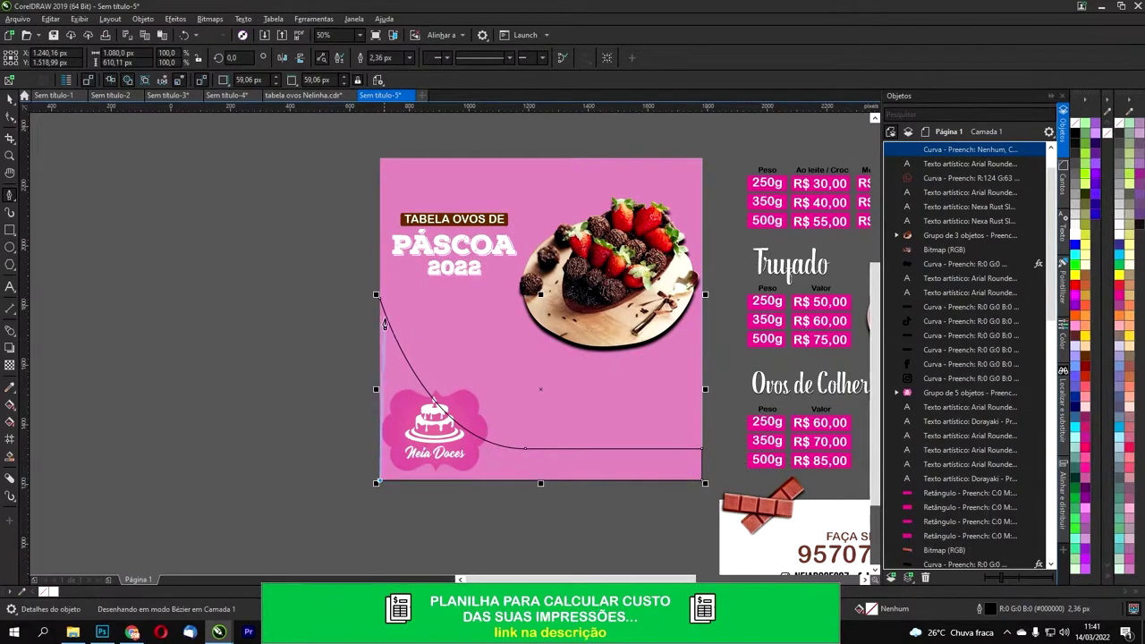
pyautogui.click(378, 298)
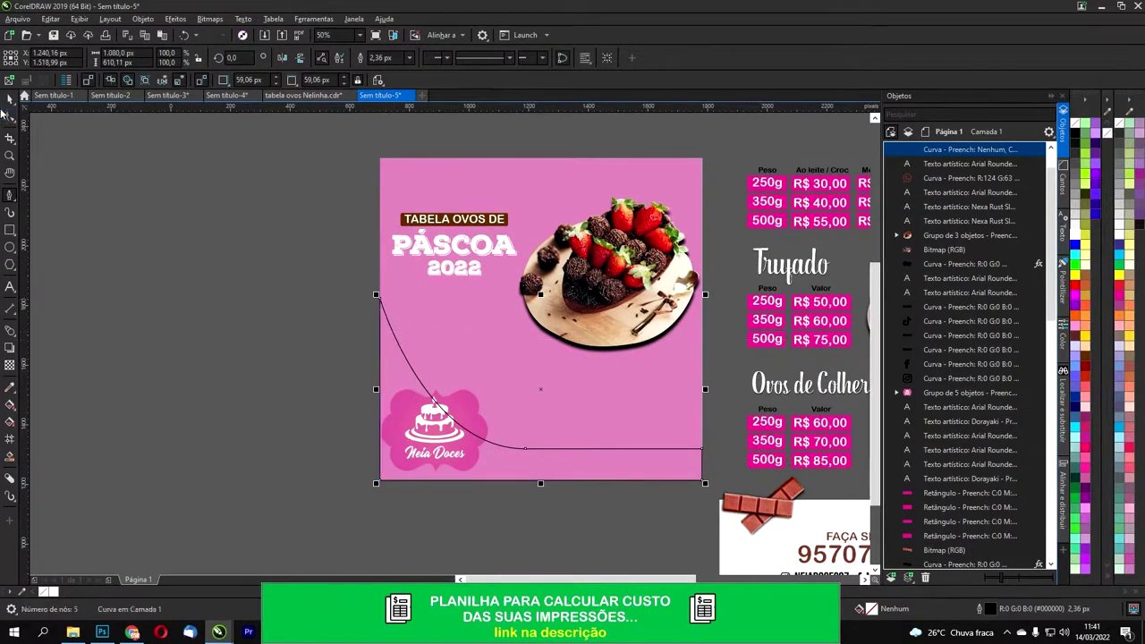
pyautogui.click(1078, 235)
pyautogui.rightClick(1076, 125)
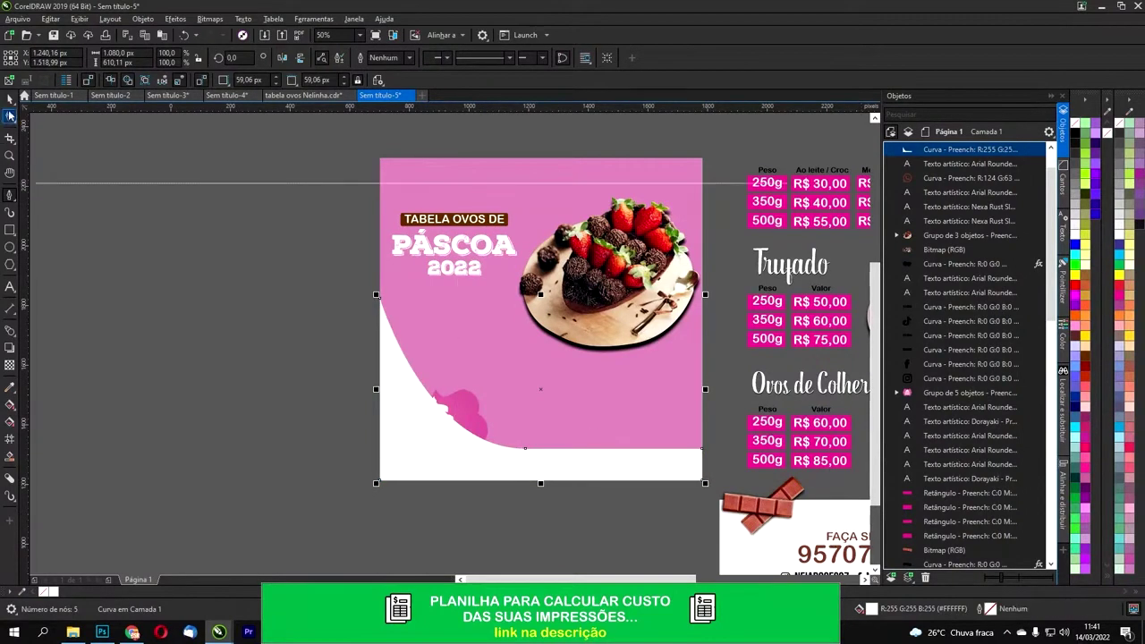
# Step: Bring the Neia Doces logo to the front and shrink it in the square's lower-left corner to about 222 px wide
pyautogui.click(465, 419)
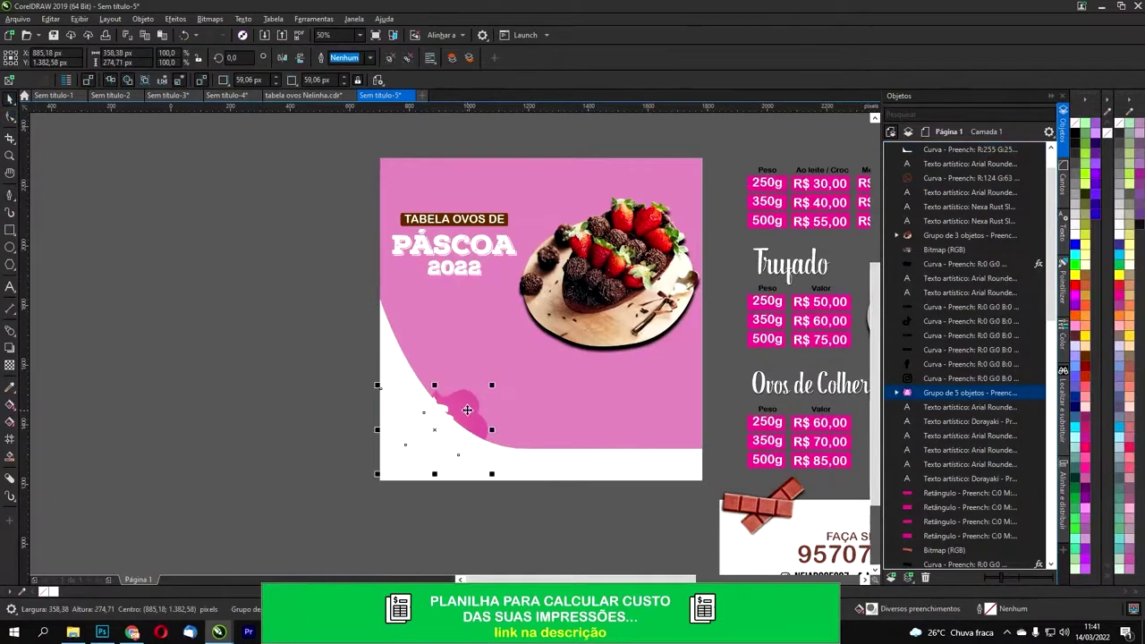
pyautogui.hotkey('ctrl', 'pageup')
pyautogui.hotkey('ctrl', 'pageup')
pyautogui.hotkey('ctrl', 'pageup')
pyautogui.hotkey('ctrl', 'pageup')
pyautogui.hotkey('ctrl', 'pageup')
pyautogui.hotkey('ctrl', 'pageup')
pyautogui.hotkey('ctrl', 'pageup')
pyautogui.hotkey('ctrl', 'pageup')
pyautogui.hotkey('ctrl', 'pageup')
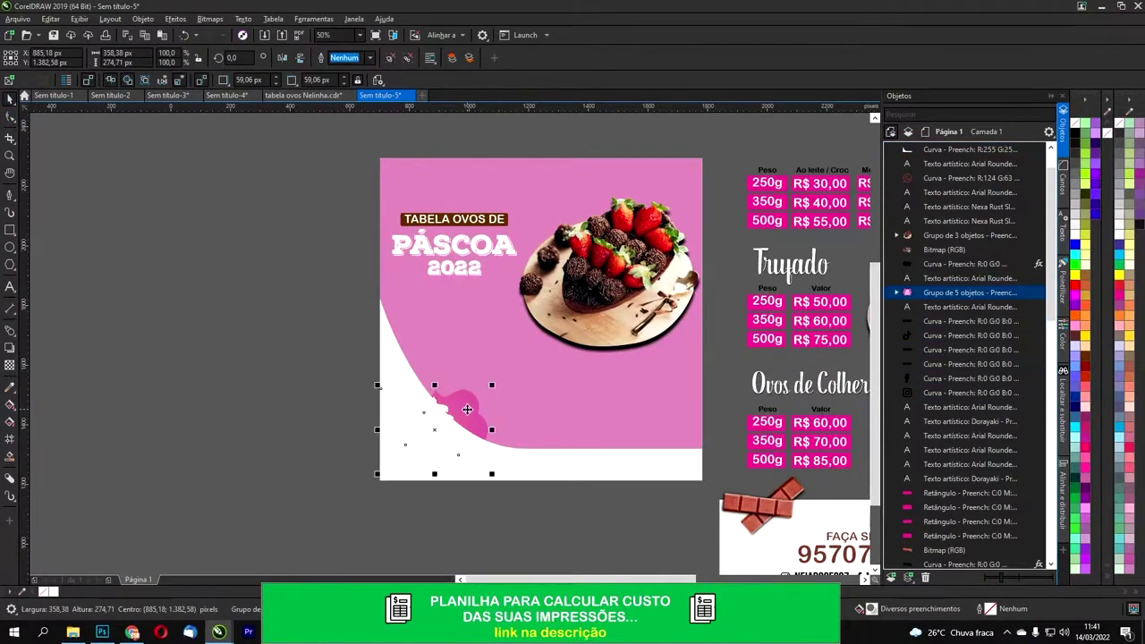
pyautogui.hotkey('shift', 'pageup')
pyautogui.moveTo(491, 387); pyautogui.dragTo(414, 397)
pyautogui.scroll(2, 429, 438)
pyautogui.scroll(-1, 408, 379)
pyautogui.click(226, 328)
pyautogui.scroll(-1, 739, 427)
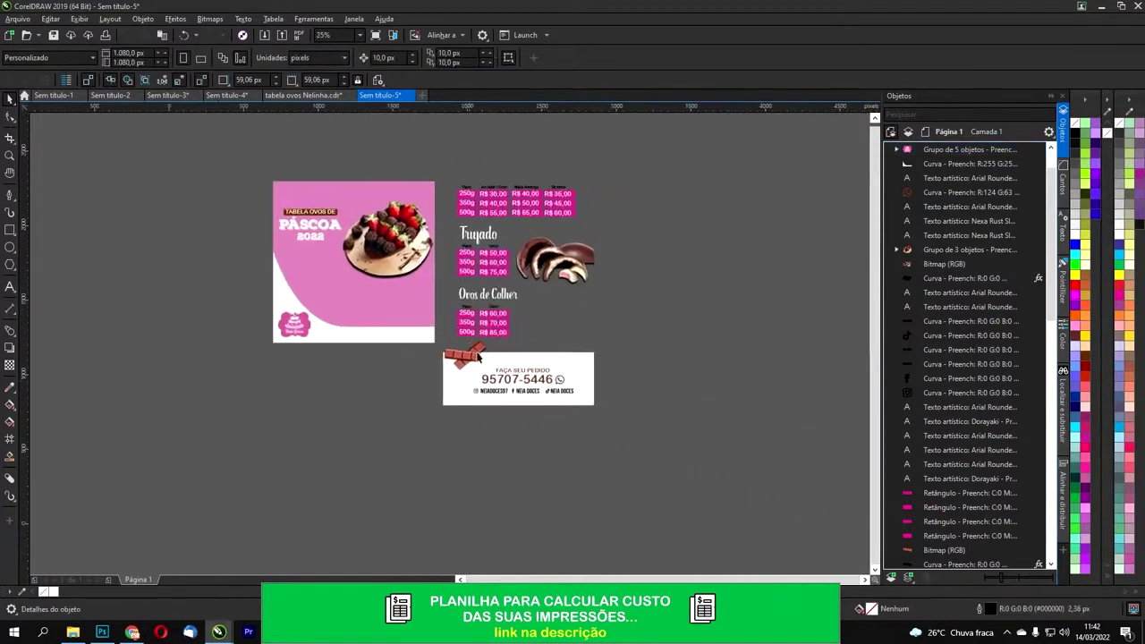
# Step: Move the FAÇA SEU PEDIDO text, phone number and social media handles from the white box to the pink square's bottom edge
pyautogui.scroll(1, 519, 380)
pyautogui.moveTo(415, 377); pyautogui.dragTo(635, 422)
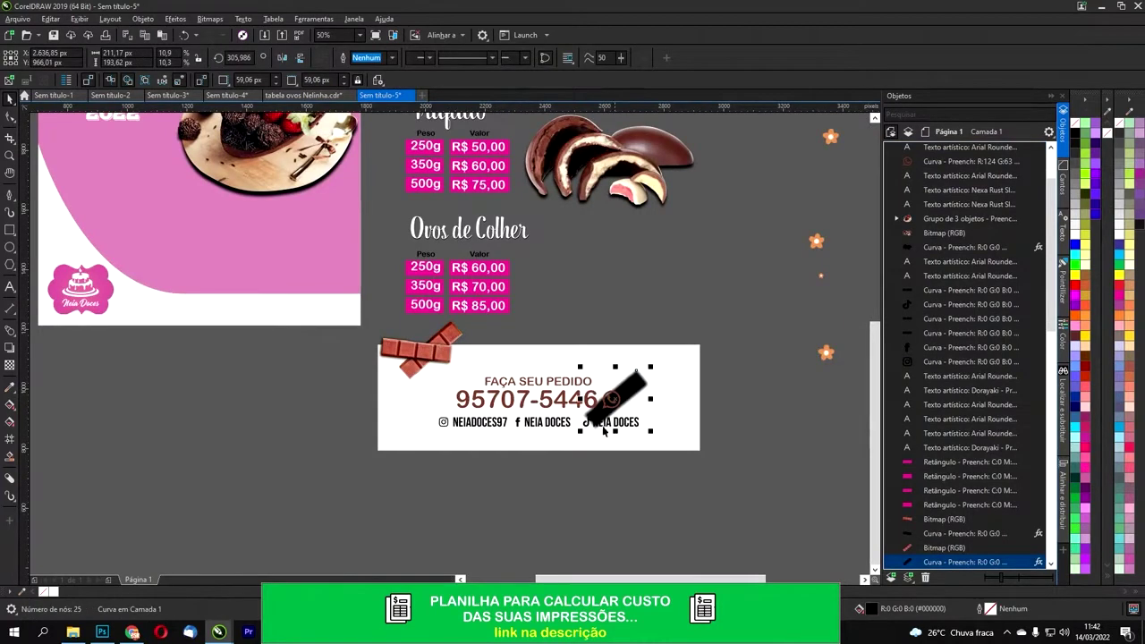
pyautogui.hotkey('ctrl', 'z')
pyautogui.moveTo(680, 371); pyautogui.dragTo(680, 367)
pyautogui.moveTo(551, 390); pyautogui.dragTo(263, 299)
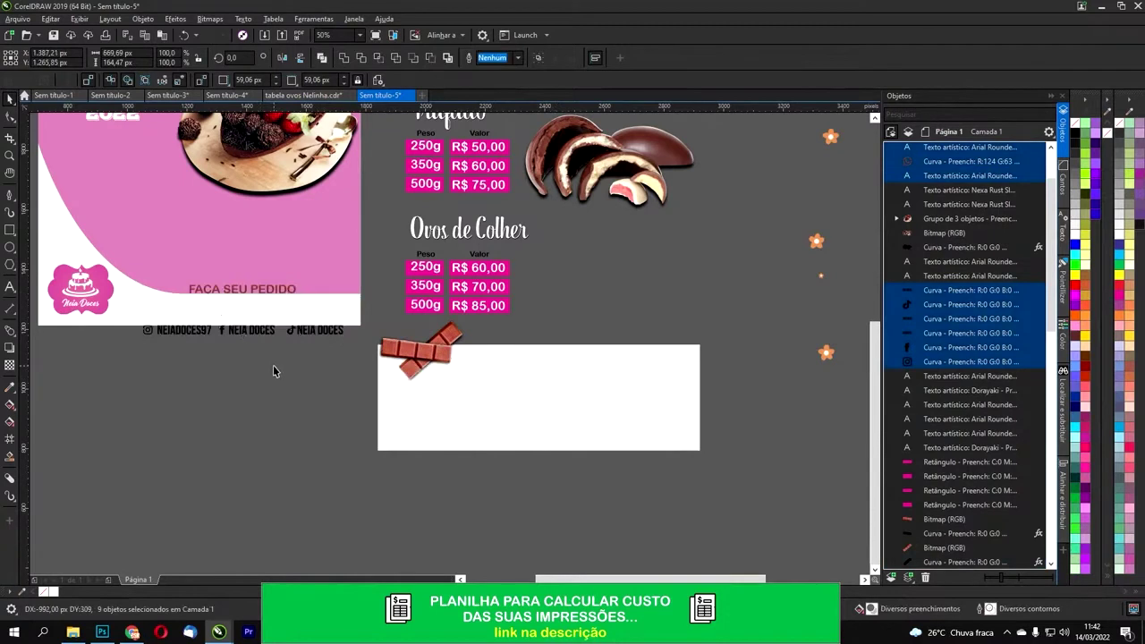
pyautogui.click(274, 369)
# Step: Reorder the white curved shape so it sits behind the contact text but just above the pink square
pyautogui.click(240, 310)
pyautogui.click(241, 320)
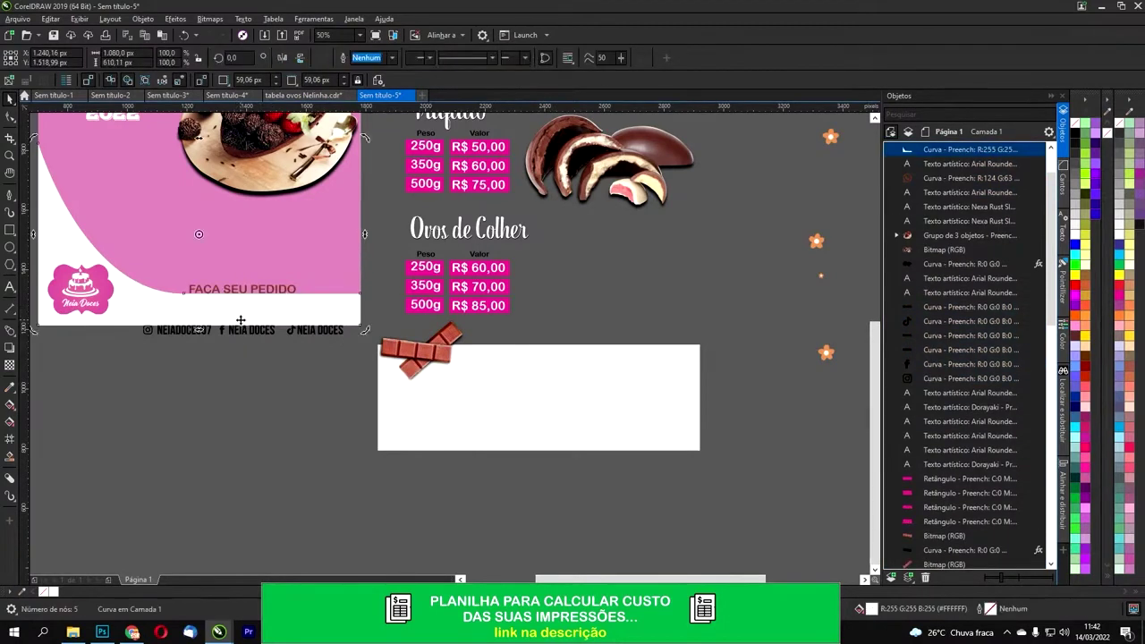
pyautogui.moveTo(170, 336); pyautogui.dragTo(342, 412)
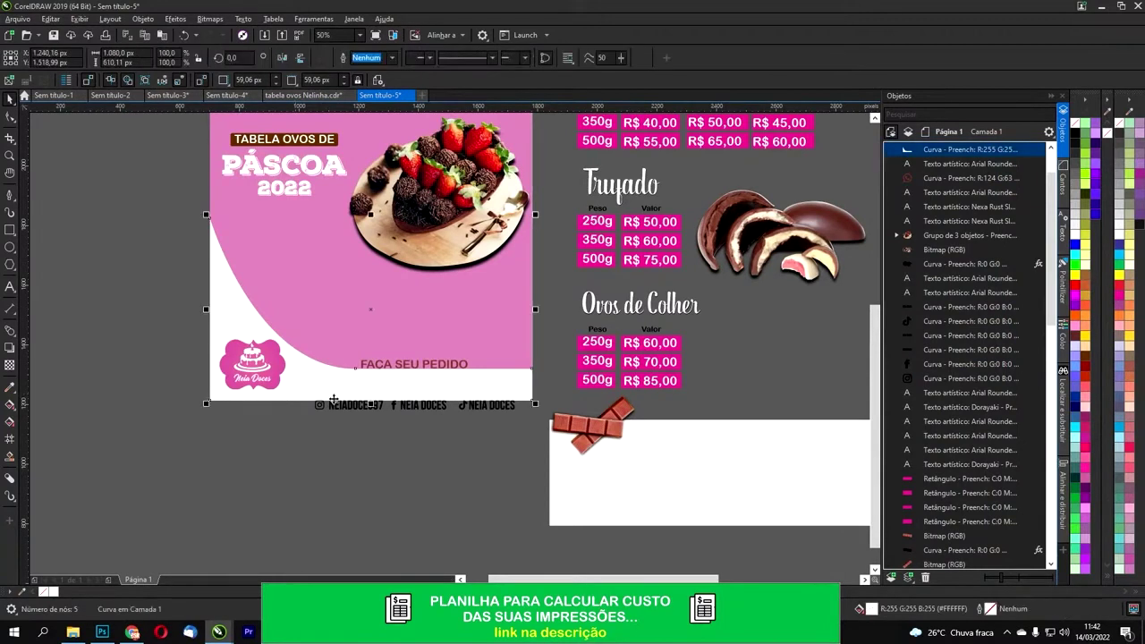
pyautogui.hotkey('shift', 'pagedown')
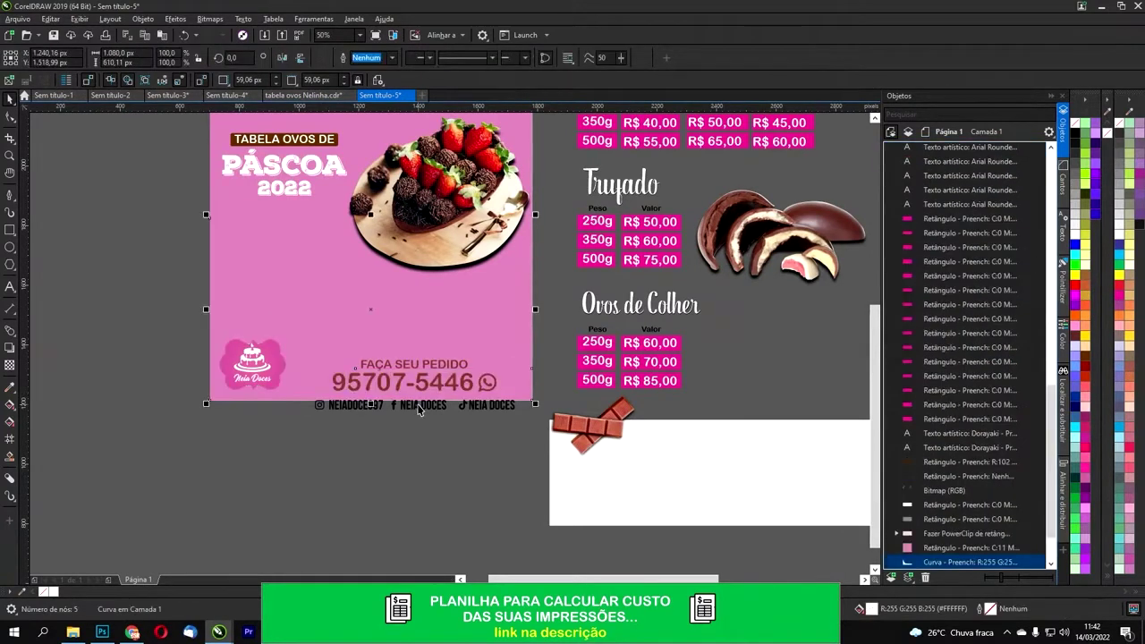
pyautogui.hotkey('ctrl', 'pageup')
pyautogui.press('Escape')
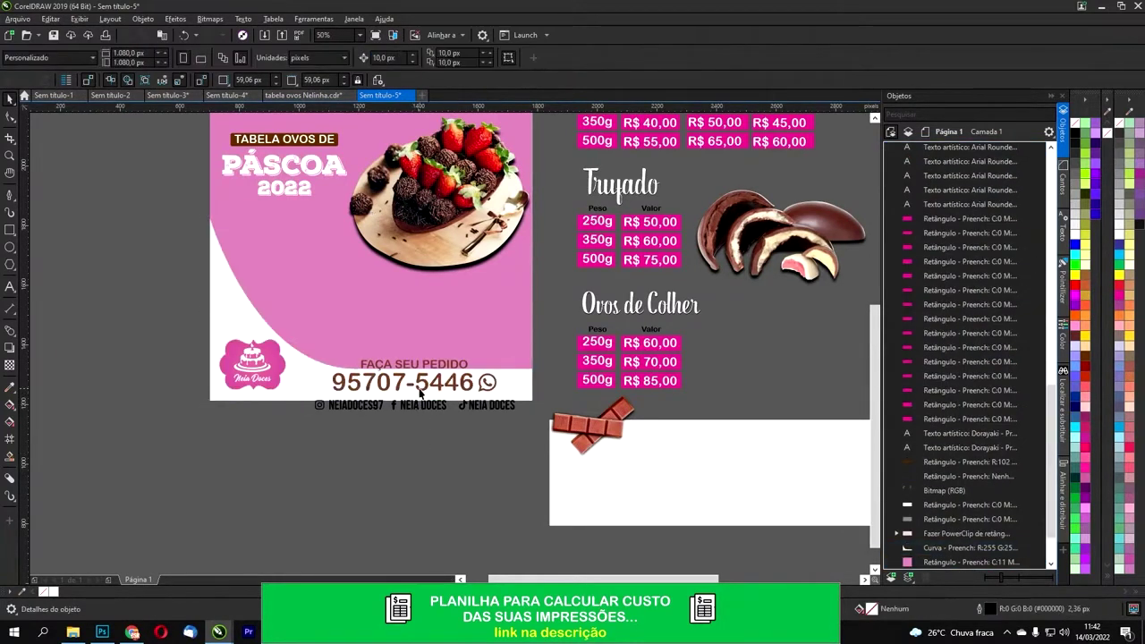
# Step: Delete the white curved shape from the pink square
pyautogui.click(420, 389)
pyautogui.click(412, 440)
pyautogui.click(317, 365)
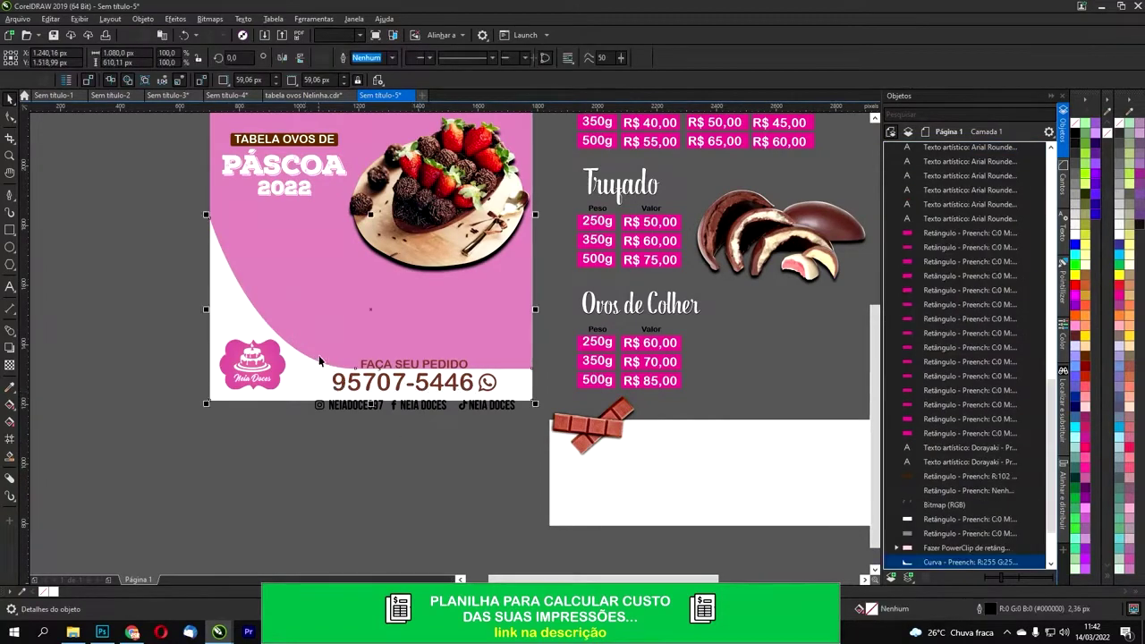
pyautogui.moveTo(320, 362); pyautogui.dragTo(328, 452)
pyautogui.press('Delete')
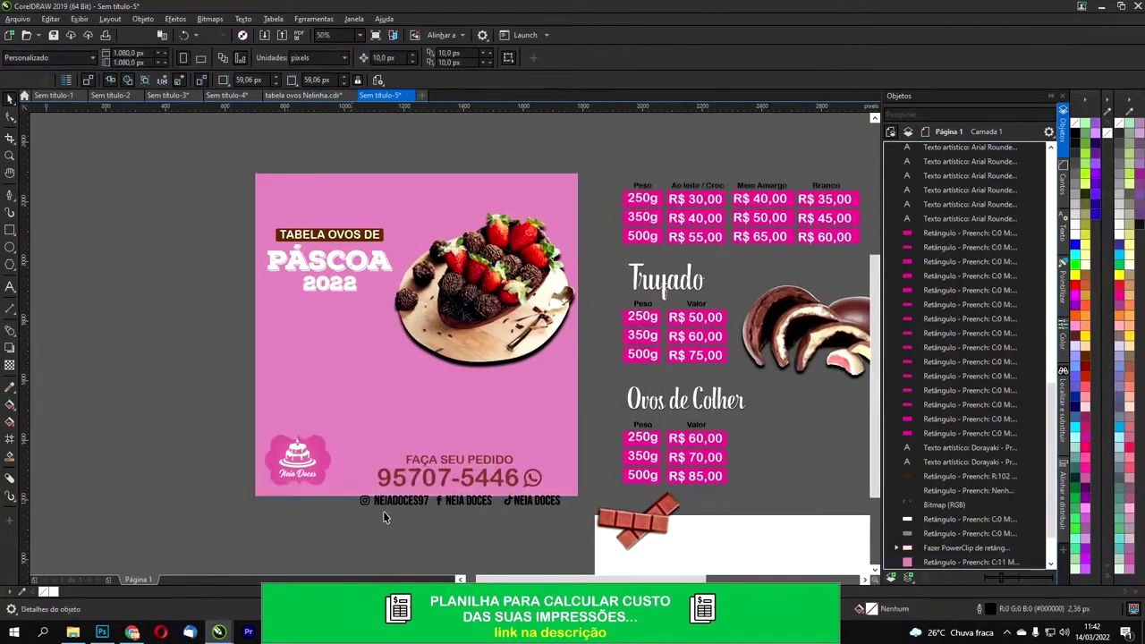
# Step: Move the social media handles below the pink square and slightly shrink the FAÇA SEU PEDIDO text with its phone number and icon
pyautogui.moveTo(401, 488)
pyautogui.mouseDown()
pyautogui.moveTo(416, 468)
pyautogui.moveTo(405, 536)
pyautogui.mouseUp()
pyautogui.hotkey('ctrl', 'z')
pyautogui.hotkey('ctrl', 'z')
pyautogui.moveTo(336, 540)
pyautogui.mouseDown()
pyautogui.moveTo(581, 511)
pyautogui.moveTo(579, 488)
pyautogui.mouseUp()
pyautogui.moveTo(555, 502); pyautogui.dragTo(546, 547)
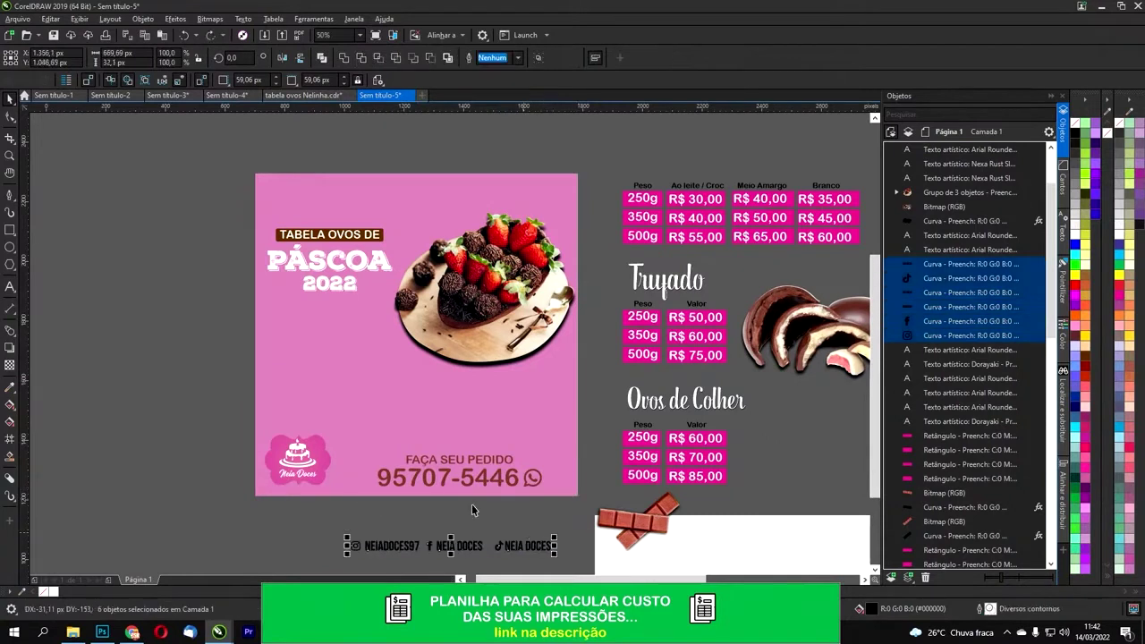
pyautogui.moveTo(556, 441); pyautogui.dragTo(557, 440)
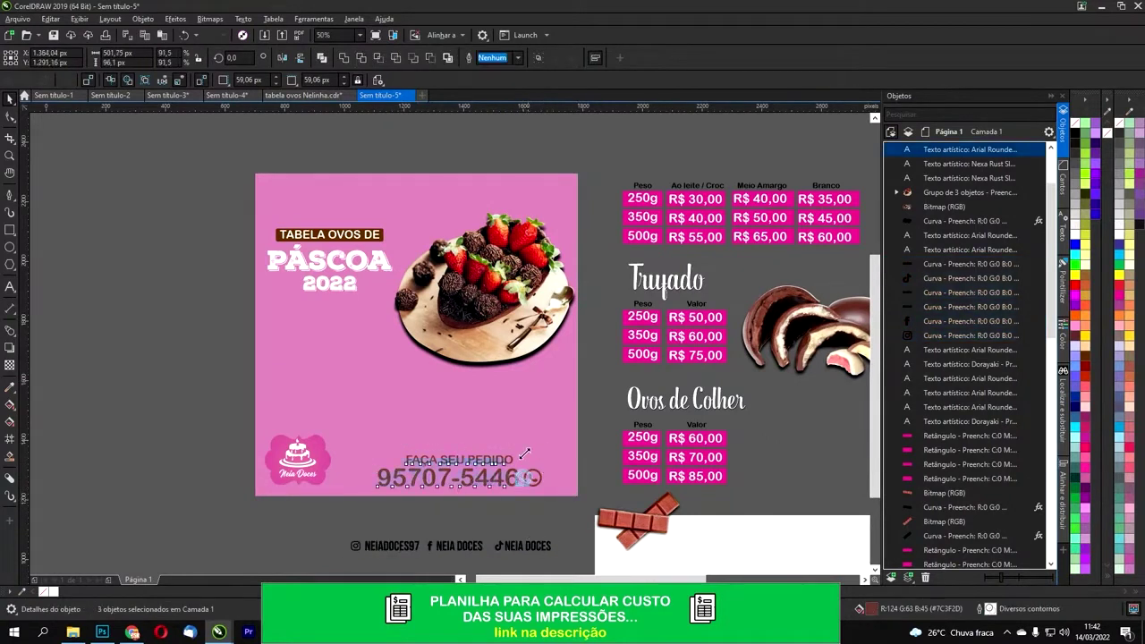
pyautogui.moveTo(502, 467); pyautogui.dragTo(525, 464)
pyautogui.click(513, 527)
# Step: Draw a white 1080 px wide, about 146 px tall strip without outline along the square's bottom, behind the logo and contact text
pyautogui.click(9, 230)
pyautogui.moveTo(258, 494); pyautogui.dragTo(580, 451)
pyautogui.click(1078, 168)
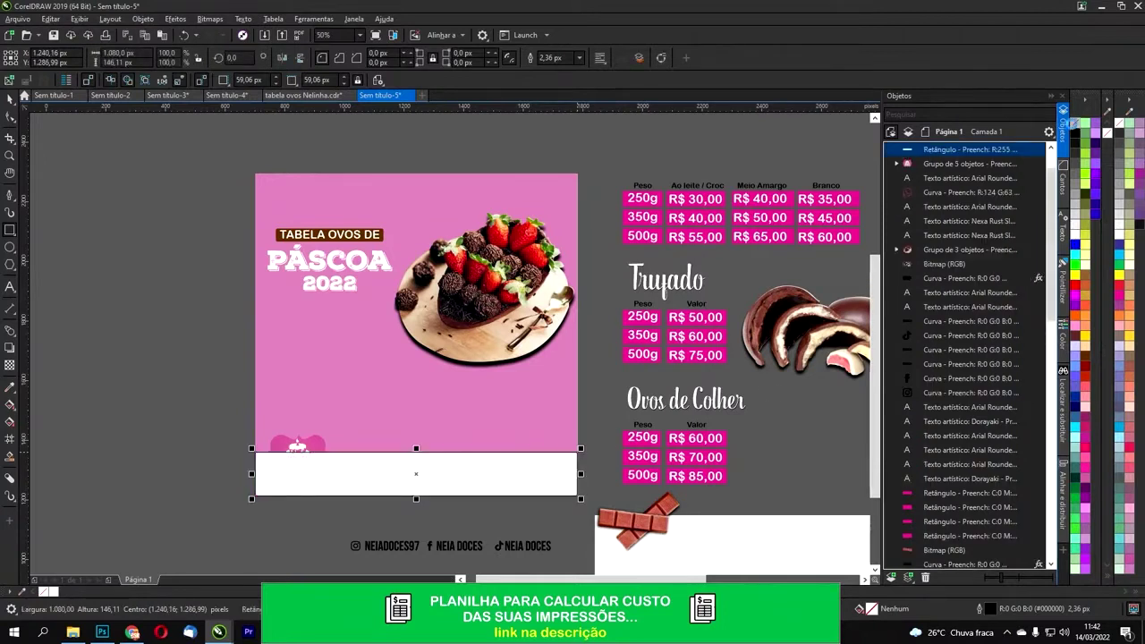
pyautogui.hotkey('ctrl', 'pagedown')
pyautogui.hotkey('ctrl', 'pagedown')
pyautogui.hotkey('ctrl', 'pagedown')
pyautogui.hotkey('ctrl', 'pagedown')
pyautogui.hotkey('ctrl', 'pagedown')
# Step: Draw a circle about 728 px across over the pink square's lower-left area, reaching its left edge and the white strip
pyautogui.click(9, 195)
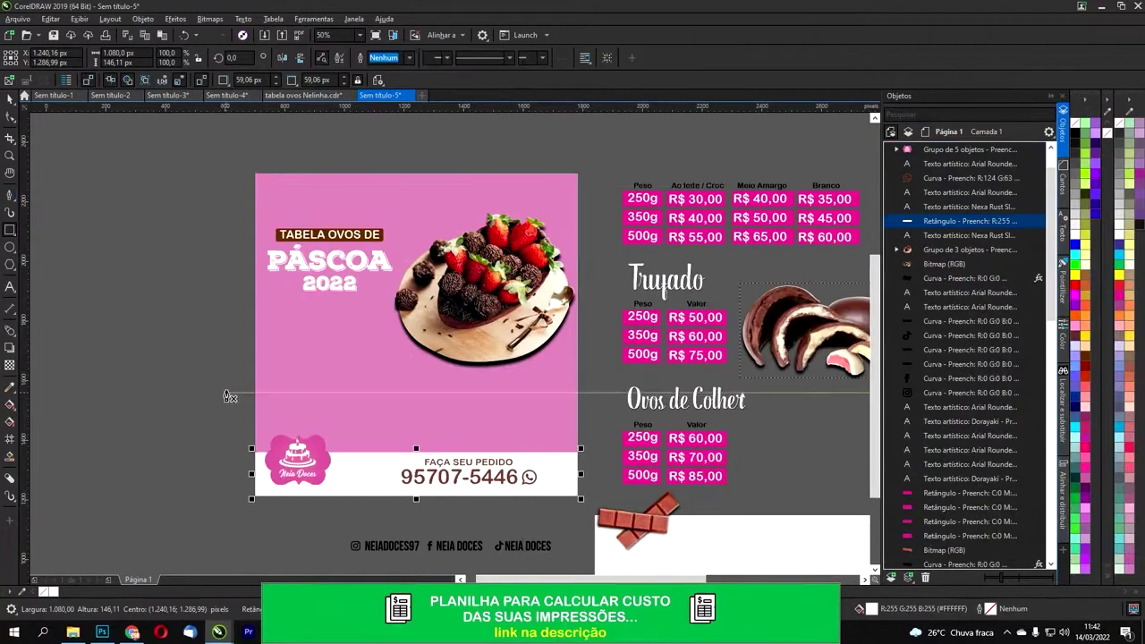
pyautogui.moveTo(315, 448); pyautogui.dragTo(289, 361)
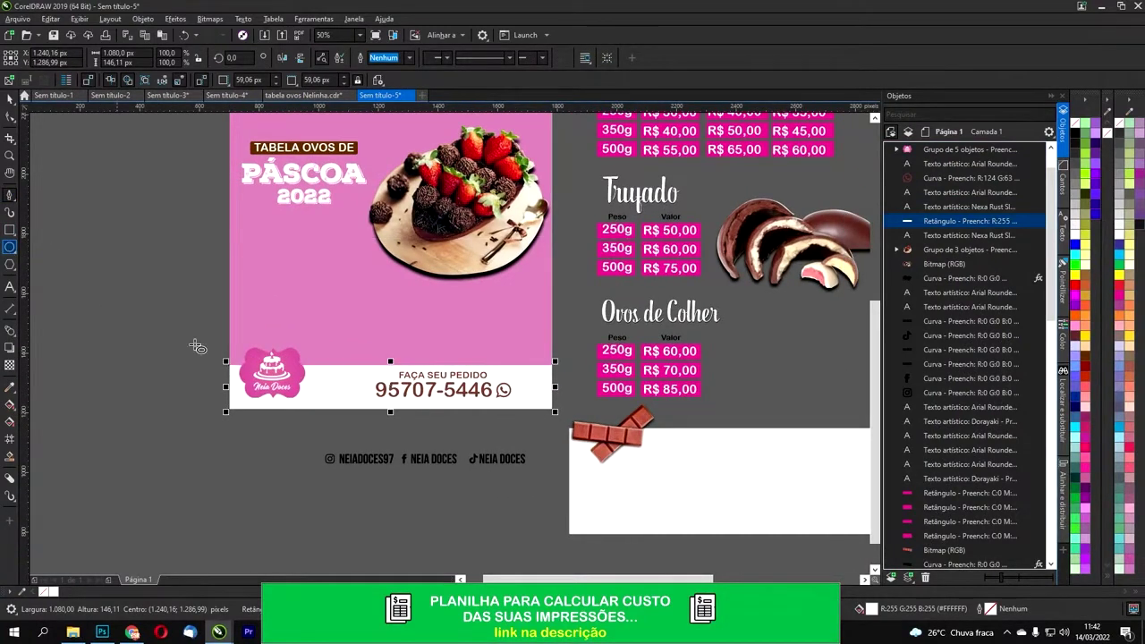
pyautogui.moveTo(288, 288); pyautogui.dragTo(433, 433)
pyautogui.moveTo(358, 356); pyautogui.dragTo(302, 283)
pyautogui.moveTo(379, 357); pyautogui.dragTo(415, 394)
pyautogui.moveTo(303, 282); pyautogui.dragTo(332, 260)
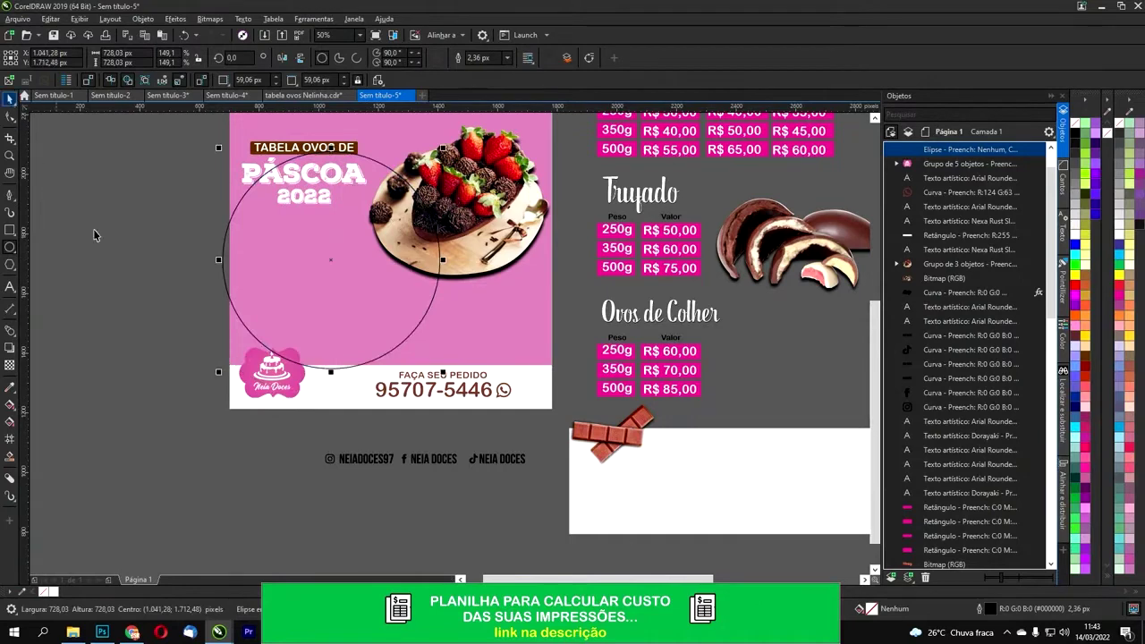
# Step: Move the logo off the square and Smart Fill the corner area between the circle, the left edge and the white strip
pyautogui.moveTo(260, 385); pyautogui.dragTo(113, 390)
pyautogui.scroll(2, 230, 369)
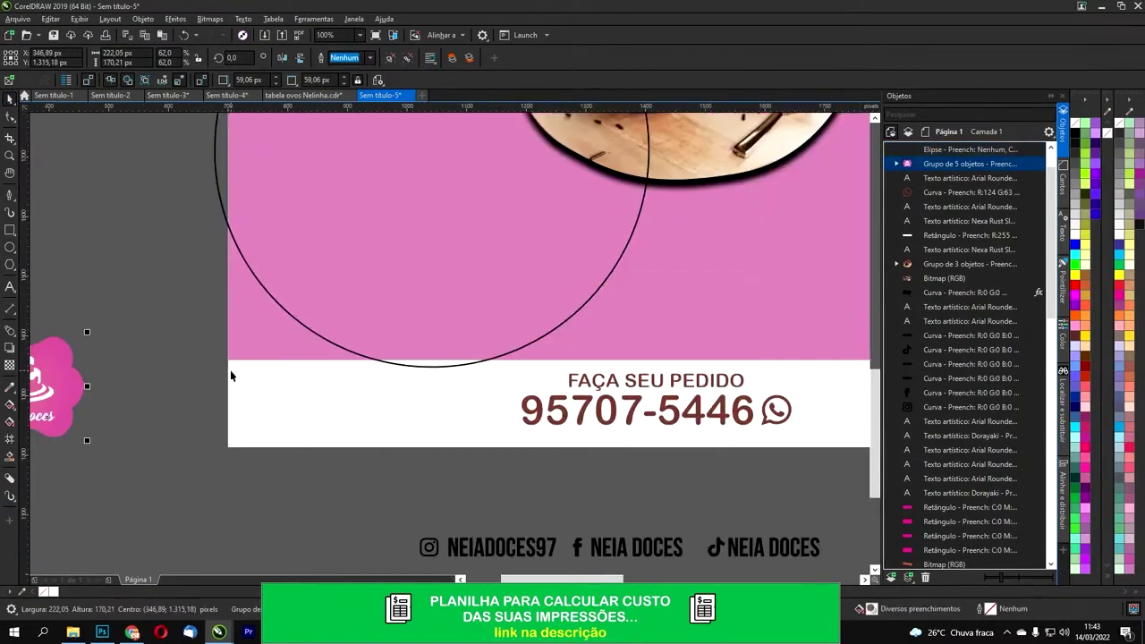
pyautogui.click(9, 456)
pyautogui.click(286, 316)
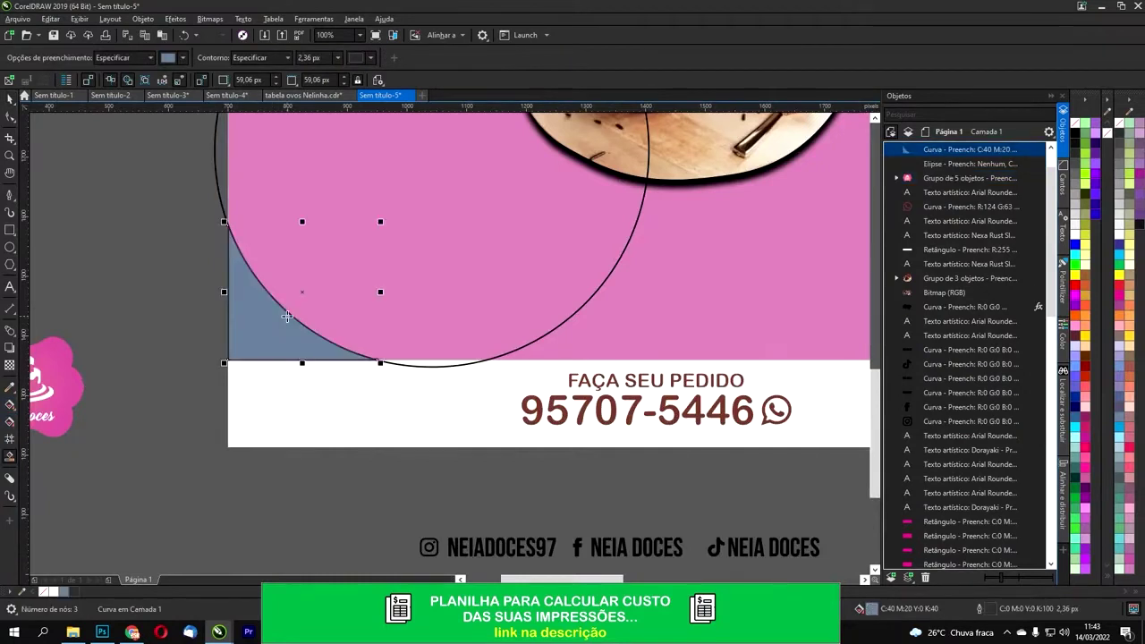
# Step: Delete the circle and make the filled corner piece white without outline, matching the bottom strip
pyautogui.press('space')
pyautogui.click(399, 296)
pyautogui.press('Delete')
pyautogui.click(313, 347)
pyautogui.keyDown('shift'); pyautogui.click(349, 390); pyautogui.keyUp('shift')
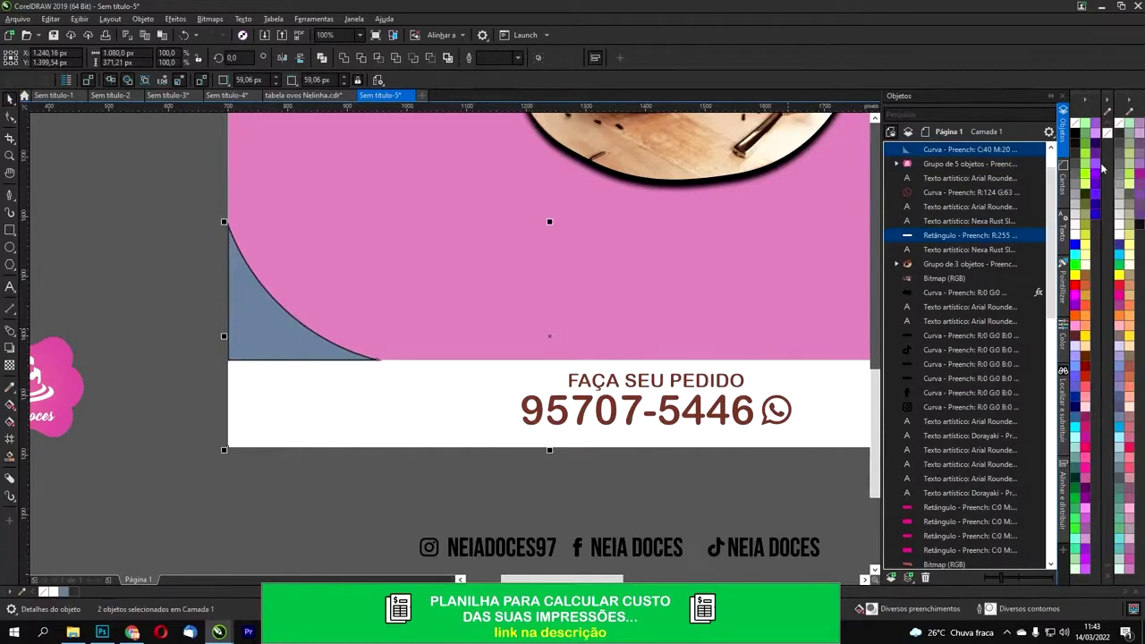
pyautogui.click(1076, 237)
pyautogui.rightClick(1076, 131)
pyautogui.click(397, 457)
pyautogui.scroll(-1, 369, 374)
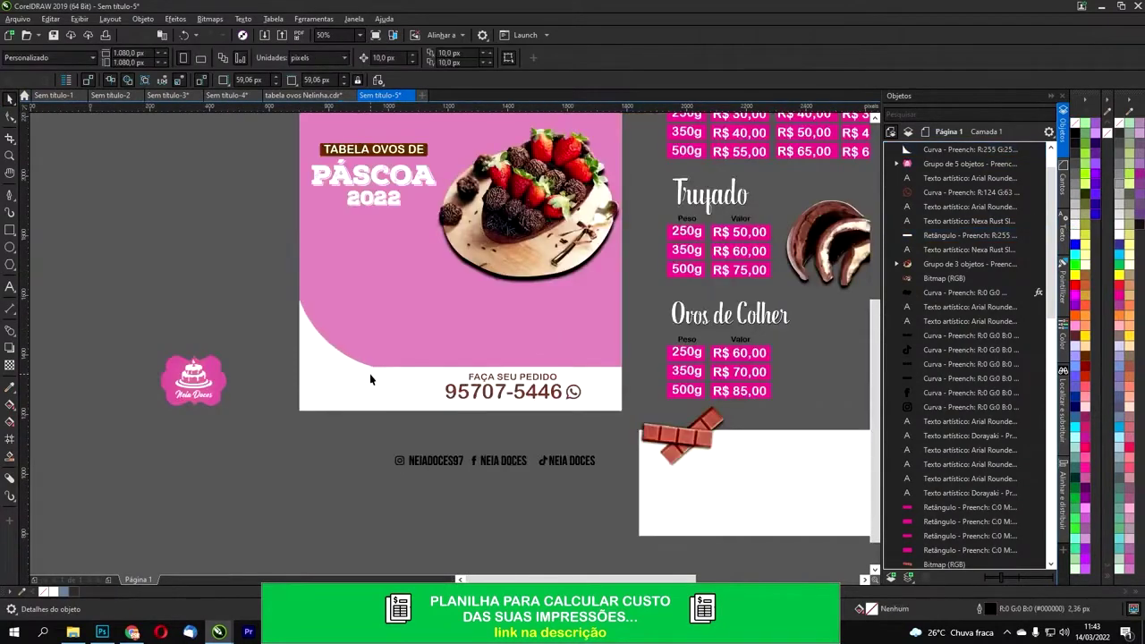
# Step: Enlarge the white corner piece to about 293 × 264 px and align it flush with the bottom strip
pyautogui.click(329, 350)
pyautogui.click(383, 297)
pyautogui.click(324, 339)
pyautogui.moveTo(376, 298); pyautogui.dragTo(388, 278)
pyautogui.scroll(2, 320, 367)
pyautogui.scroll(2, 324, 374)
pyautogui.moveTo(320, 375); pyautogui.dragTo(322, 368)
pyautogui.scroll(1, 543, 376)
pyautogui.moveTo(546, 391); pyautogui.dragTo(546, 395)
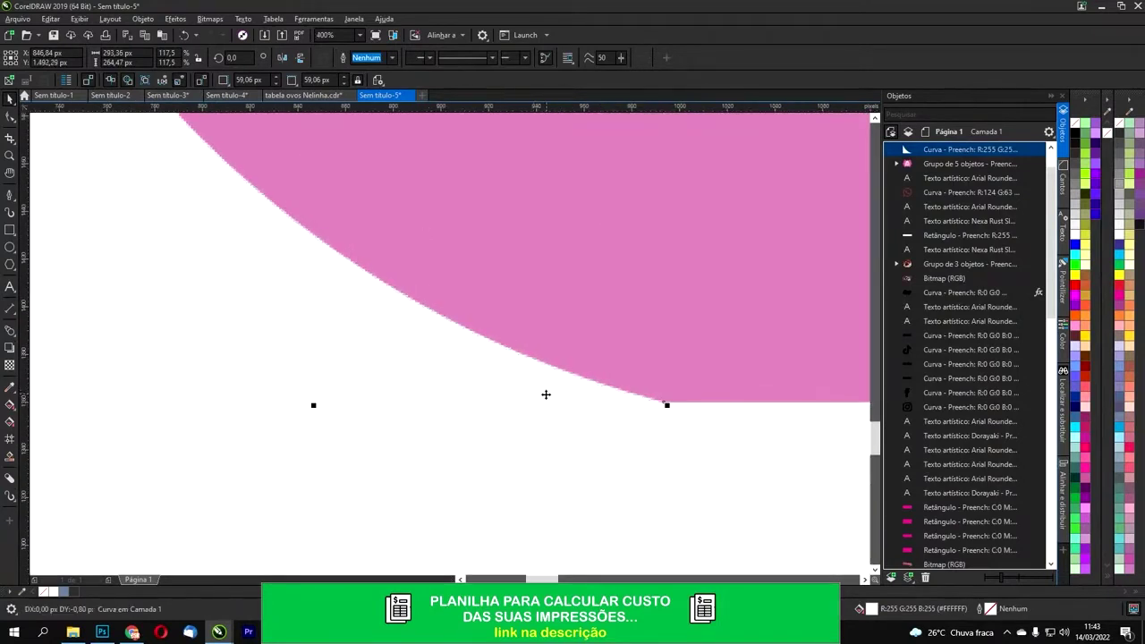
# Step: Place the Neia Doces logo back on the lower-left corner in front of the white curve, shrunk to about 188 × 144 px
pyautogui.scroll(-1, 546, 395)
pyautogui.scroll(-2, 545, 394)
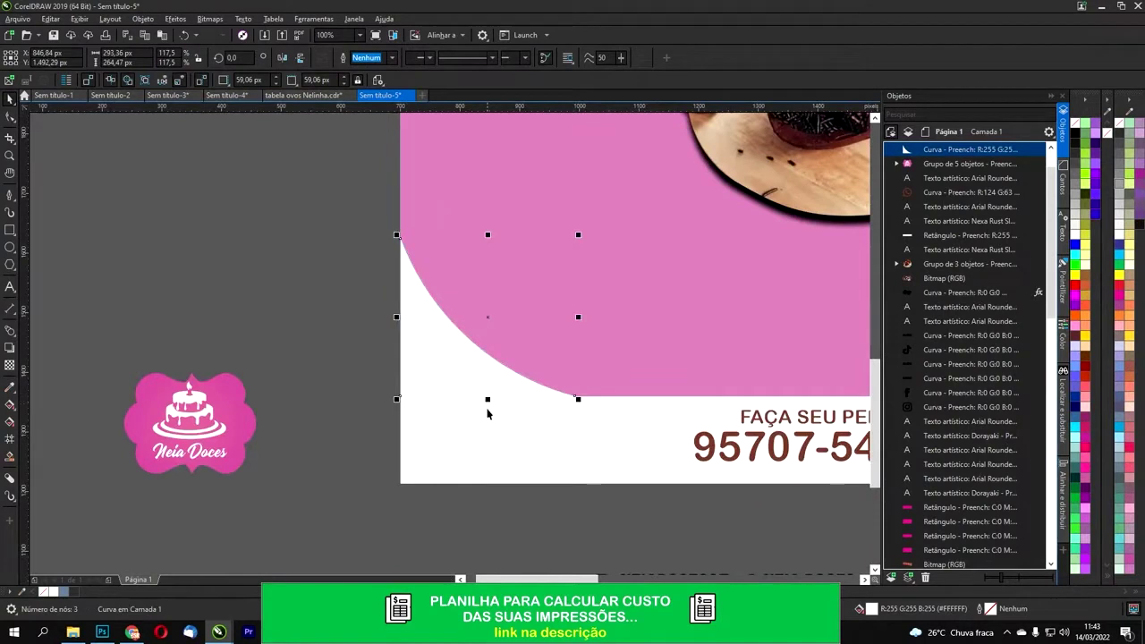
pyautogui.moveTo(218, 415); pyautogui.dragTo(465, 385)
pyautogui.click(435, 353)
pyautogui.hotkey('ctrl', 'pagedown')
pyautogui.hotkey('ctrl', 'pagedown')
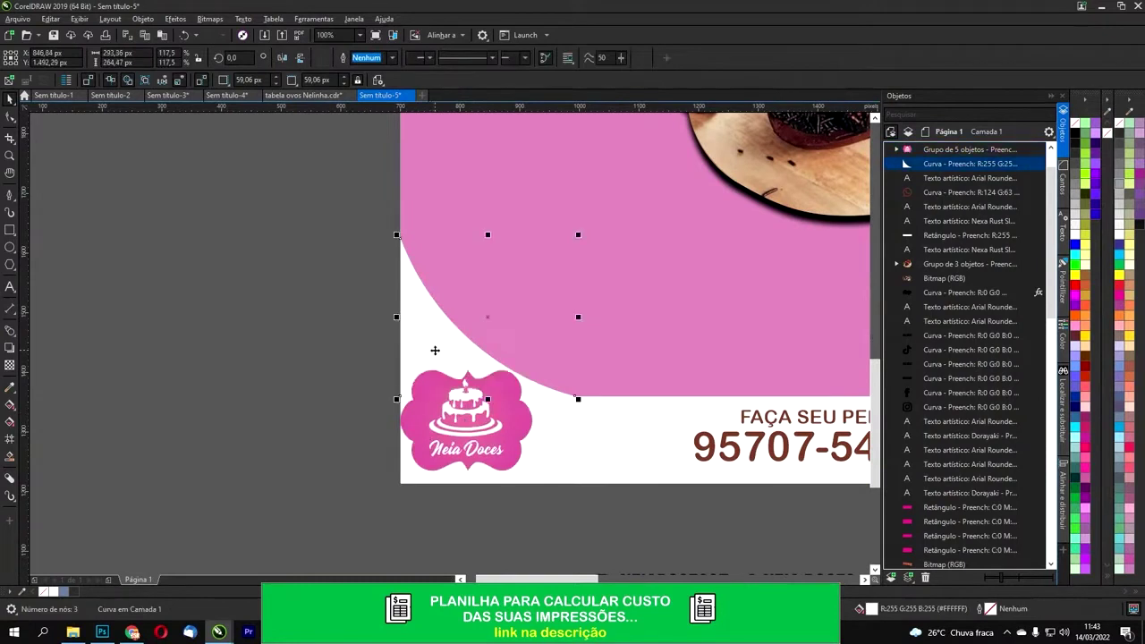
pyautogui.click(516, 422)
pyautogui.moveTo(537, 367); pyautogui.dragTo(495, 408)
# Step: Move the strawberry egg picture lower in the pink square and enlarge it slightly above the white strip
pyautogui.scroll(-3, 494, 410)
pyautogui.scroll(2, 551, 355)
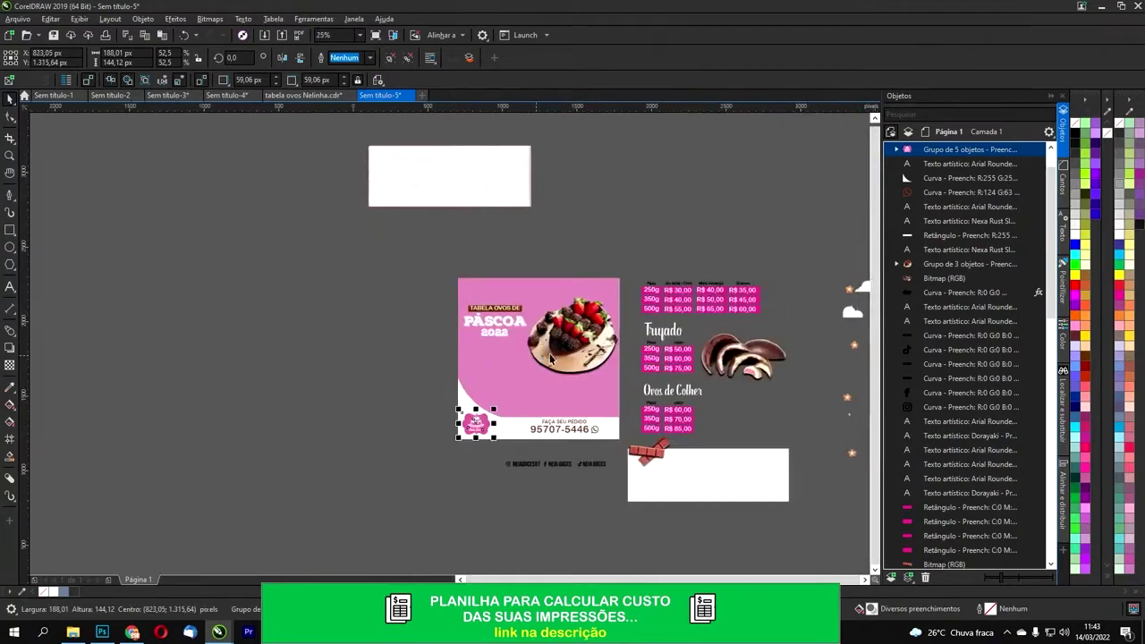
pyautogui.moveTo(595, 357); pyautogui.dragTo(562, 417)
pyautogui.moveTo(629, 326); pyautogui.dragTo(676, 290)
pyautogui.click(481, 506)
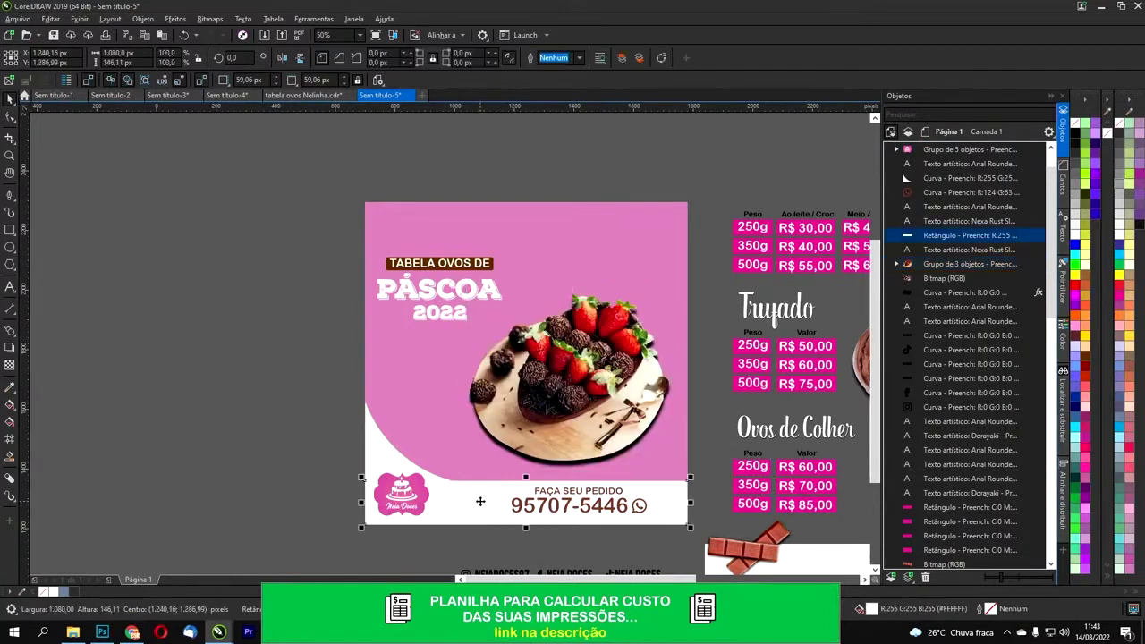
# Step: Replace the white corner piece with a closed Bézier shape about 1080 × 576 px, curving across the egg artwork's lower part
pyautogui.click(382, 459)
pyautogui.press('Delete')
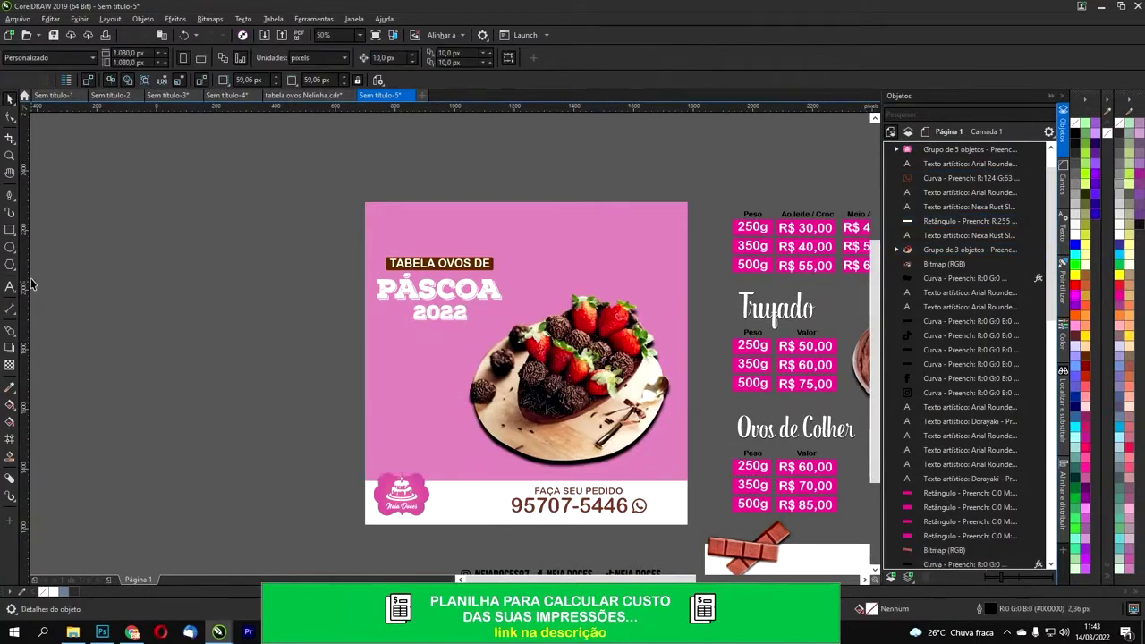
pyautogui.click(9, 194)
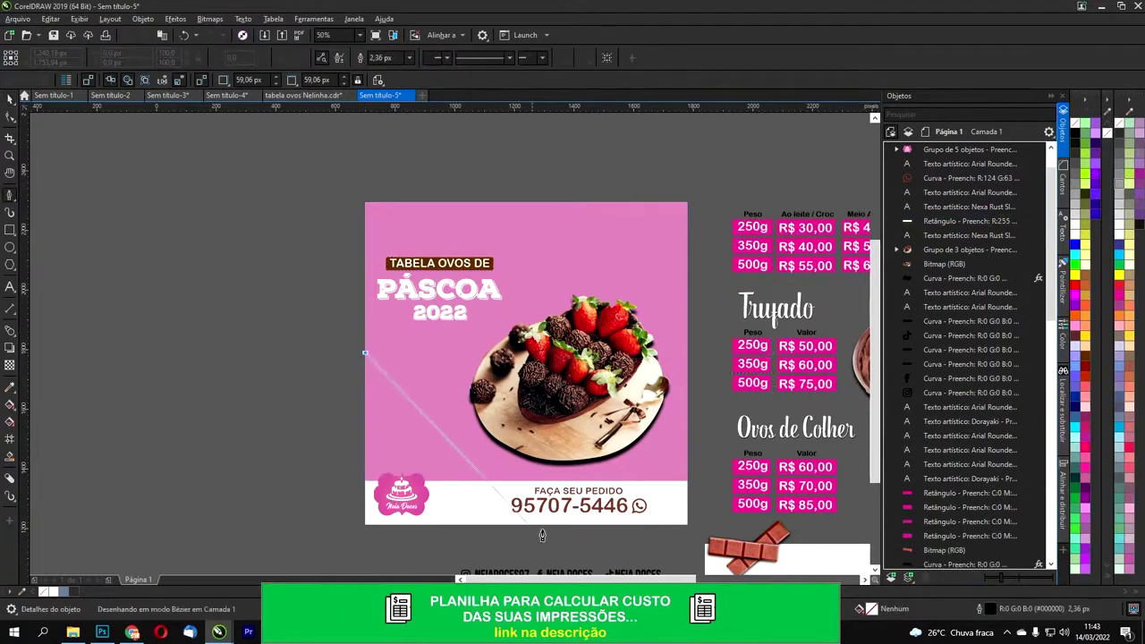
pyautogui.moveTo(688, 480); pyautogui.dragTo(776, 452)
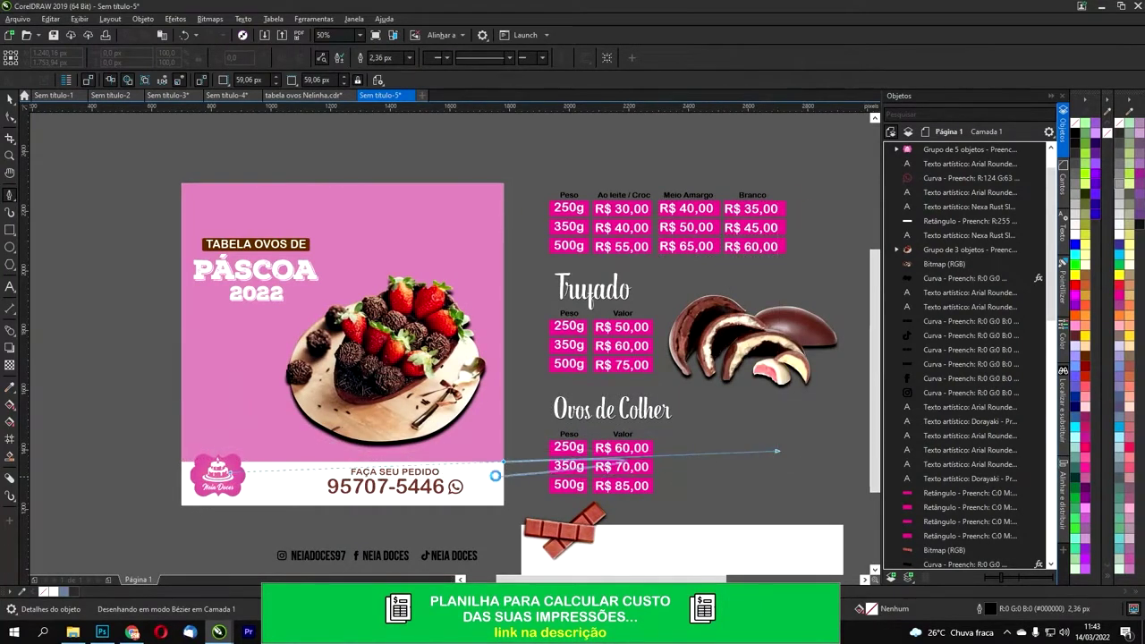
pyautogui.press('space')
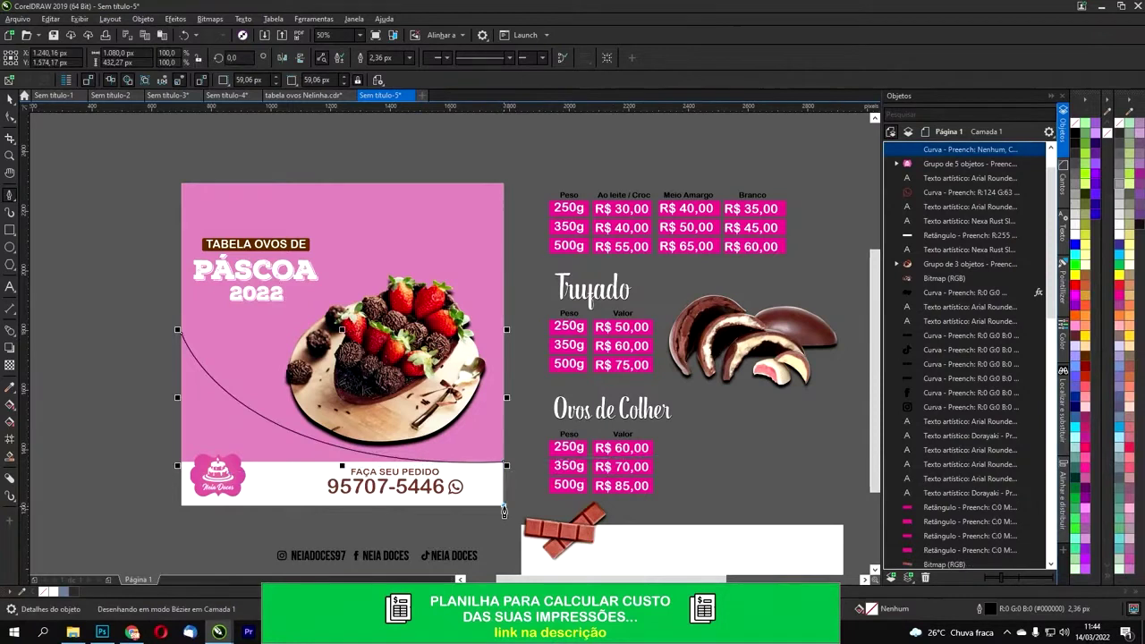
pyautogui.click(182, 336)
pyautogui.press('space')
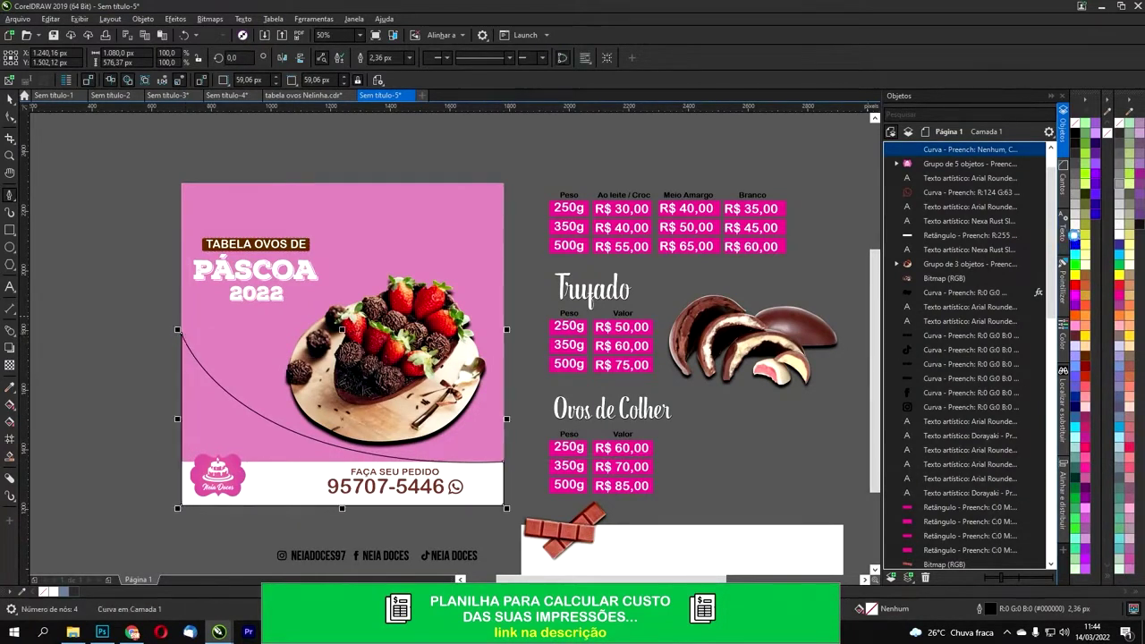
# Step: Fill the curved shape white without outline and send it backward behind the logo, order text and strawberry egg picture
pyautogui.click(1074, 235)
pyautogui.rightClick(1076, 126)
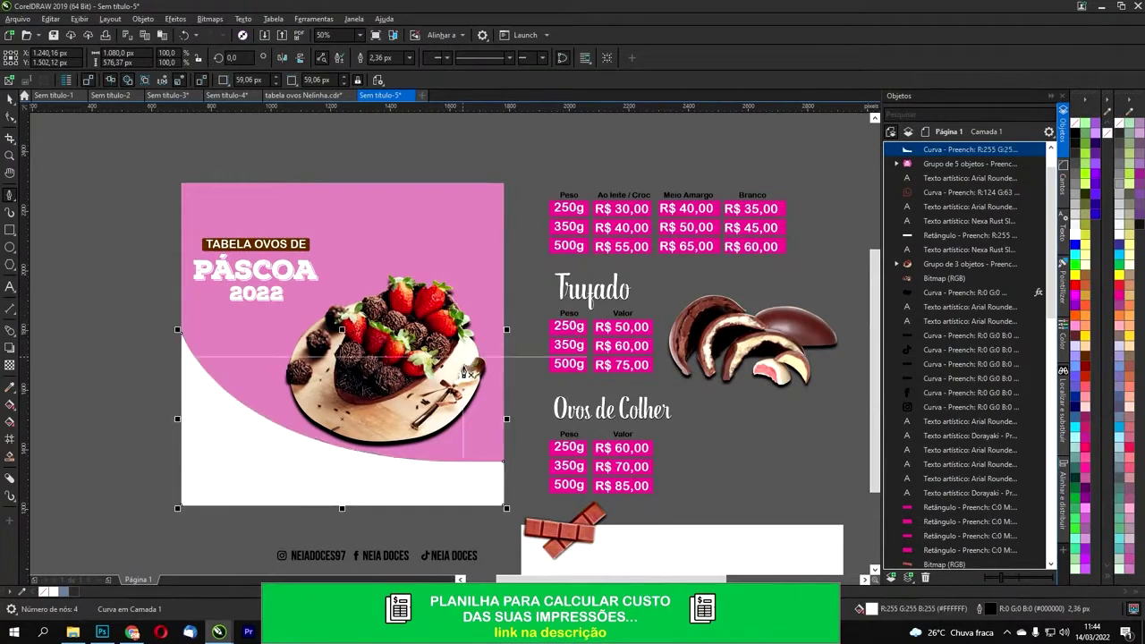
pyautogui.hotkey('ctrl', 'pagedown')
pyautogui.hotkey('ctrl', 'pagedown')
pyautogui.hotkey('ctrl', 'pagedown')
pyautogui.hotkey('ctrl', 'pagedown')
pyautogui.hotkey('ctrl', 'pagedown')
pyautogui.hotkey('ctrl', 'pagedown')
pyautogui.hotkey('ctrl', 'pagedown')
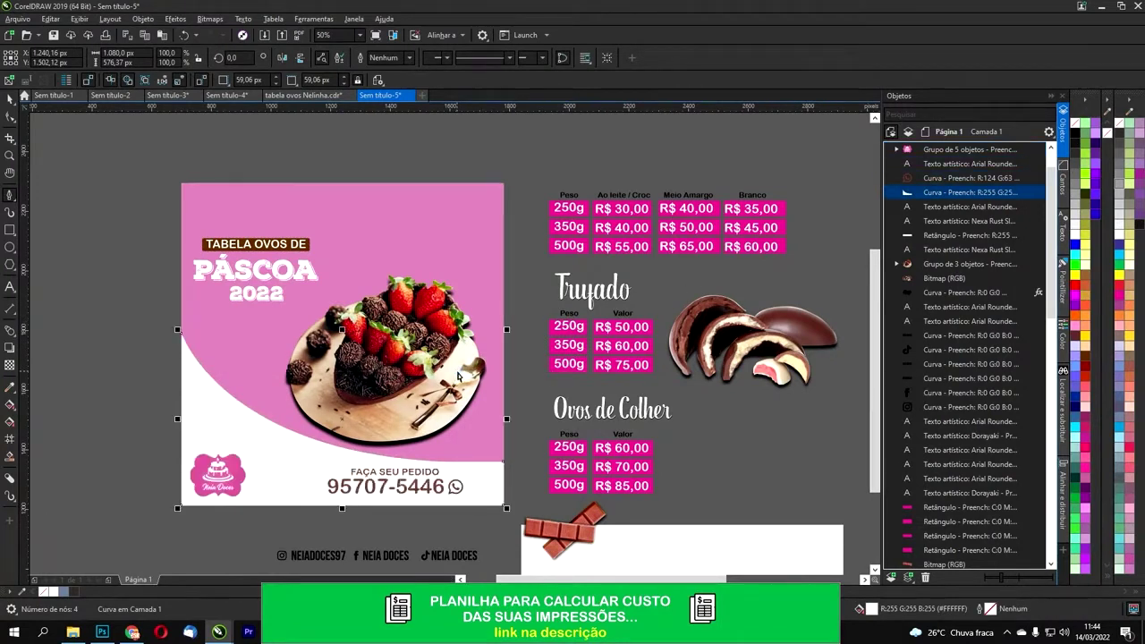
pyautogui.hotkey('ctrl', 'pagedown')
pyautogui.hotkey('ctrl', 'pagedown')
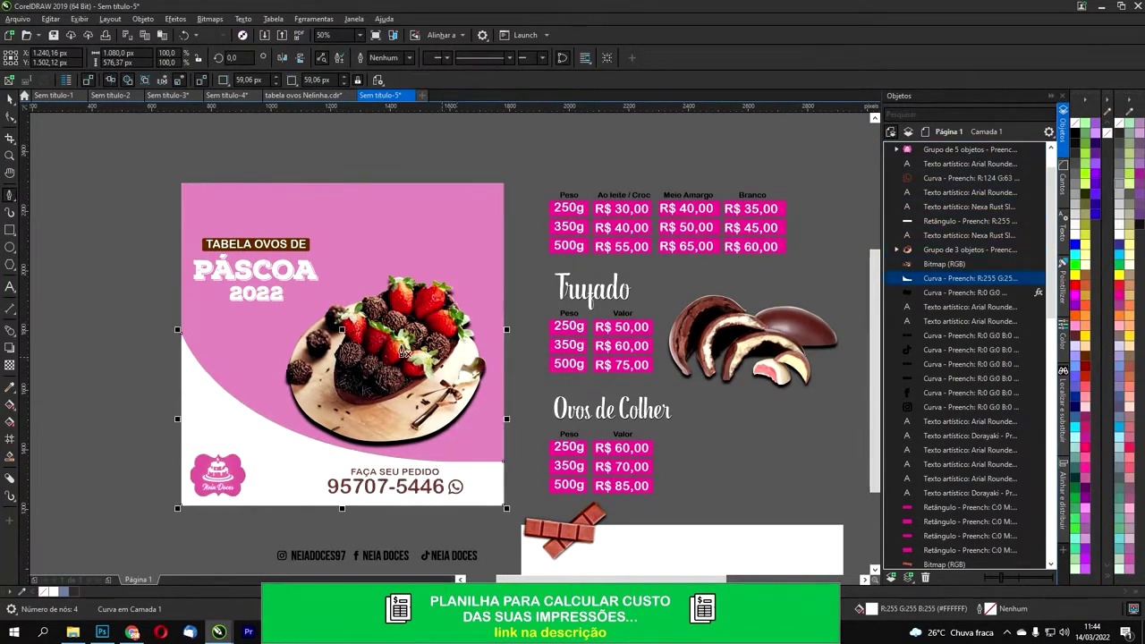
pyautogui.press('space')
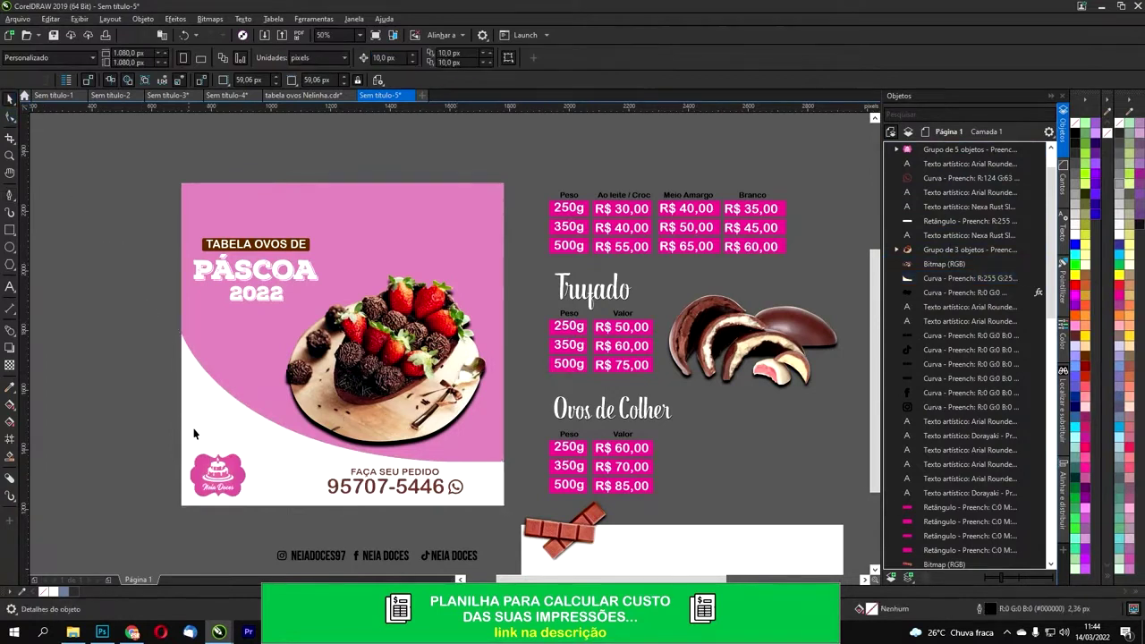
# Step: Enlarge the Neia Doces logo slightly and position it in the lower-left corner of the square artwork
pyautogui.click(239, 465)
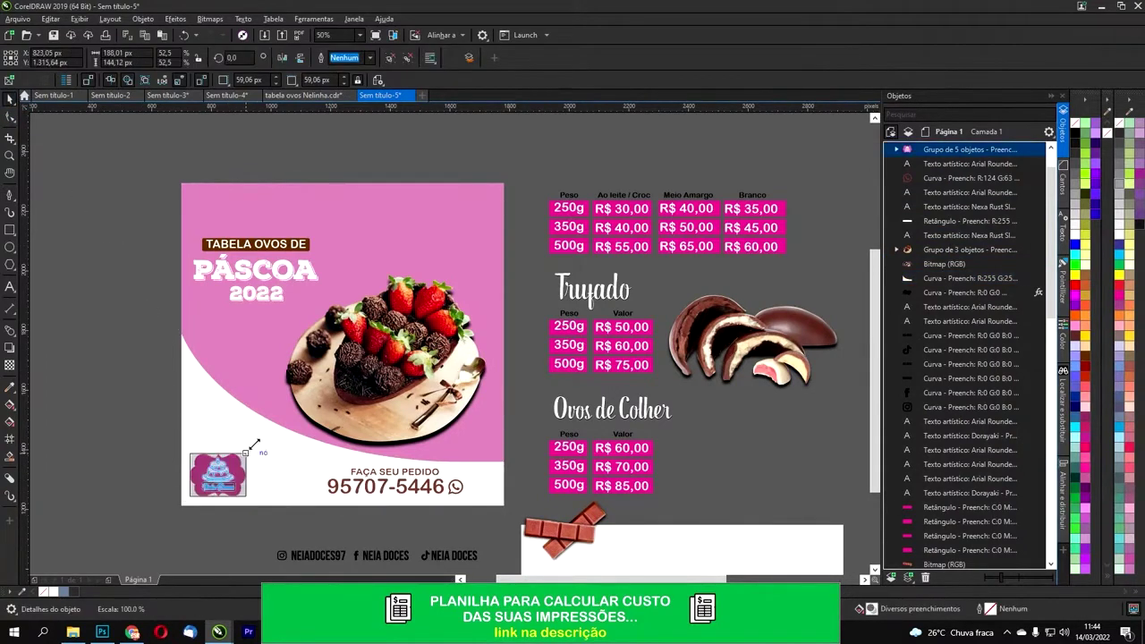
pyautogui.click(382, 485)
pyautogui.moveTo(302, 530); pyautogui.dragTo(477, 483)
pyautogui.scroll(2, 338, 476)
pyautogui.click(140, 476)
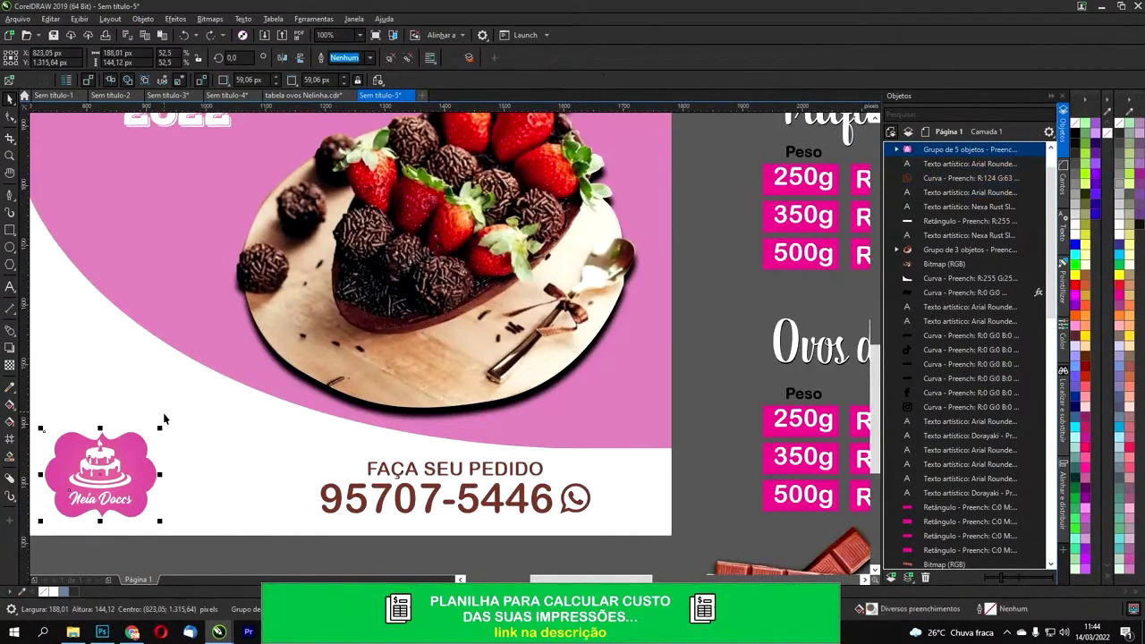
pyautogui.keyDown('shift'); pyautogui.click(173, 420); pyautogui.keyUp('shift')
pyautogui.moveTo(210, 480); pyautogui.dragTo(454, 424)
pyautogui.click(387, 462)
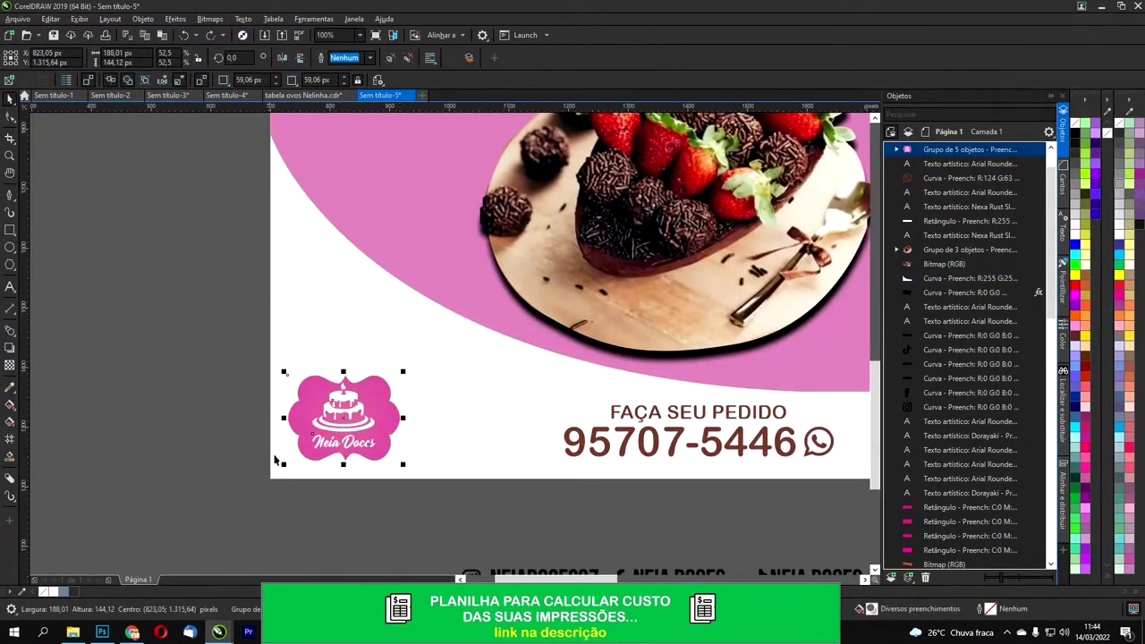
pyautogui.moveTo(338, 418); pyautogui.dragTo(389, 420)
pyautogui.moveTo(429, 376); pyautogui.dragTo(429, 360)
pyautogui.click(507, 506)
# Step: Enlarge the strawberry egg picture to about 794 × 678 px above the order text
pyautogui.scroll(-1, 508, 506)
pyautogui.moveTo(533, 449); pyautogui.dragTo(376, 479)
pyautogui.click(476, 413)
pyautogui.moveTo(596, 401); pyautogui.dragTo(594, 391)
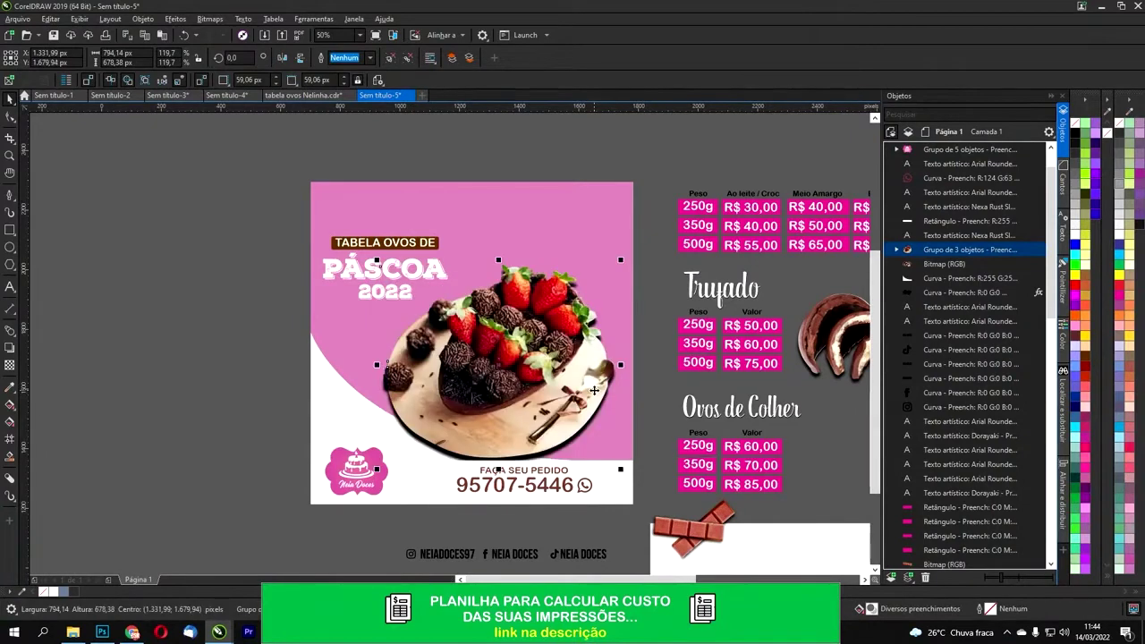
# Step: Send the white bottom strip backward behind the strawberry egg picture
pyautogui.click(612, 479)
pyautogui.hotkey('ctrl', 'pagedown')
pyautogui.hotkey('ctrl', 'pagedown')
pyautogui.hotkey('ctrl', 'pagedown')
pyautogui.hotkey('ctrl', 'pagedown')
pyautogui.hotkey('ctrl', 'pagedown')
pyautogui.hotkey('ctrl', 'pagedown')
pyautogui.hotkey('ctrl', 'pagedown')
pyautogui.hotkey('ctrl', 'pagedown')
# Step: Move the strawberry egg picture toward the square's right edge and enlarge the title block to about 609 × 308 px
pyautogui.moveTo(528, 350); pyautogui.dragTo(544, 342)
pyautogui.moveTo(479, 311); pyautogui.dragTo(466, 324)
pyautogui.moveTo(452, 233); pyautogui.dragTo(502, 207)
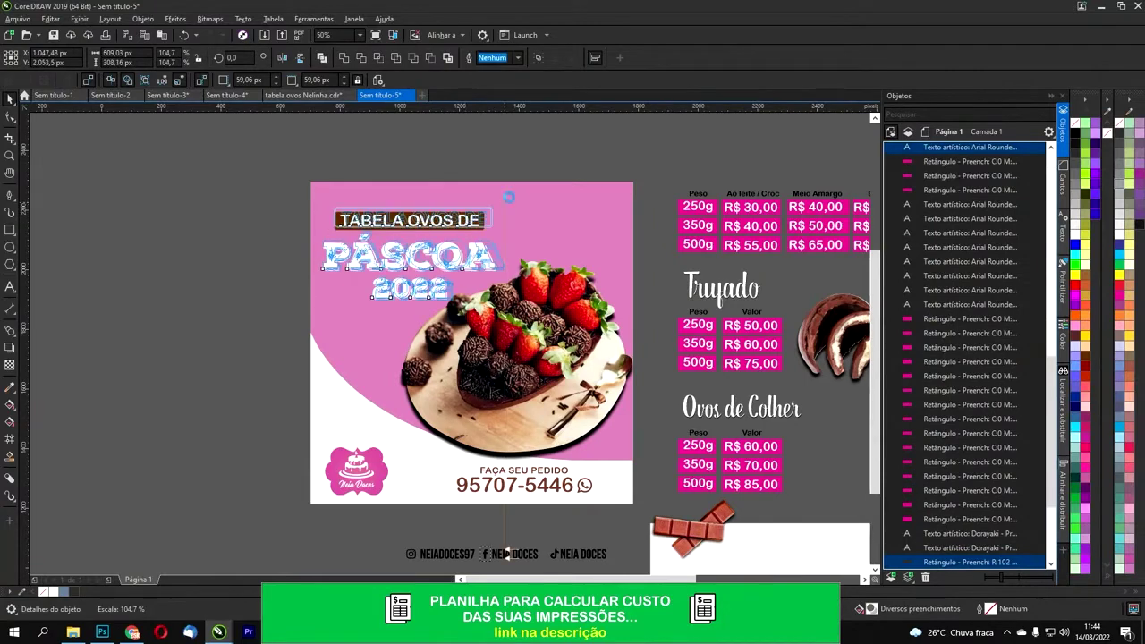
pyautogui.scroll(-2, 390, 365)
pyautogui.click(254, 348)
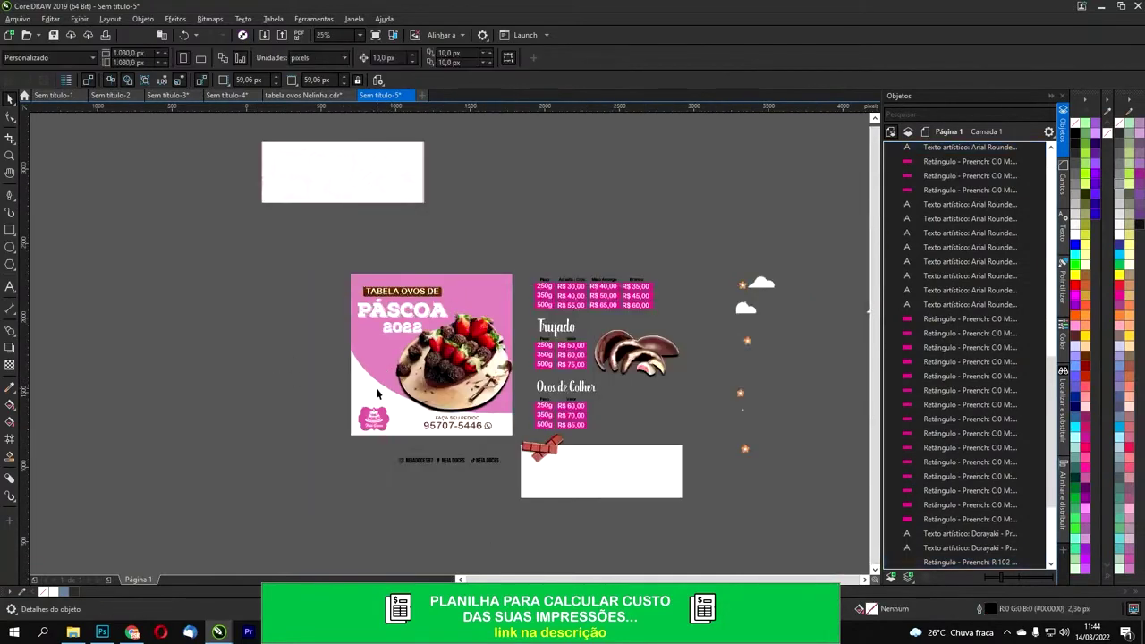
# Step: Reduce the white curved shape's height to about 422 px and the white bottom strip's height to 111 px
pyautogui.click(411, 416)
pyautogui.moveTo(430, 344)
pyautogui.mouseDown()
pyautogui.moveTo(430, 362)
pyautogui.moveTo(434, 339)
pyautogui.mouseUp()
pyautogui.scroll(2, 429, 402)
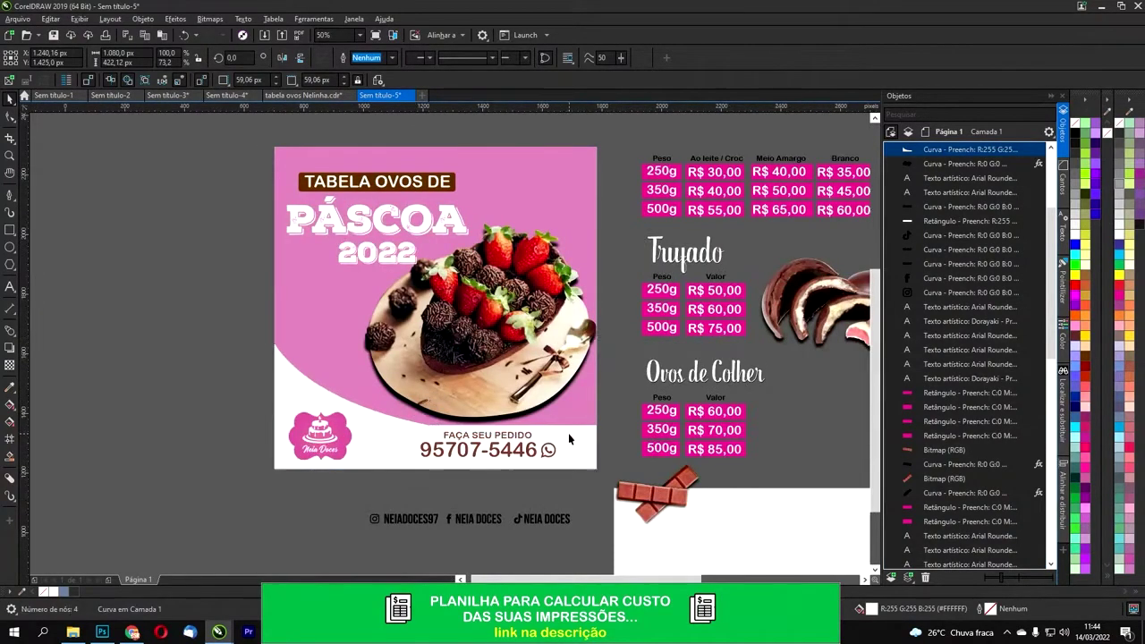
pyautogui.click(488, 421)
pyautogui.moveTo(434, 434); pyautogui.dragTo(434, 434)
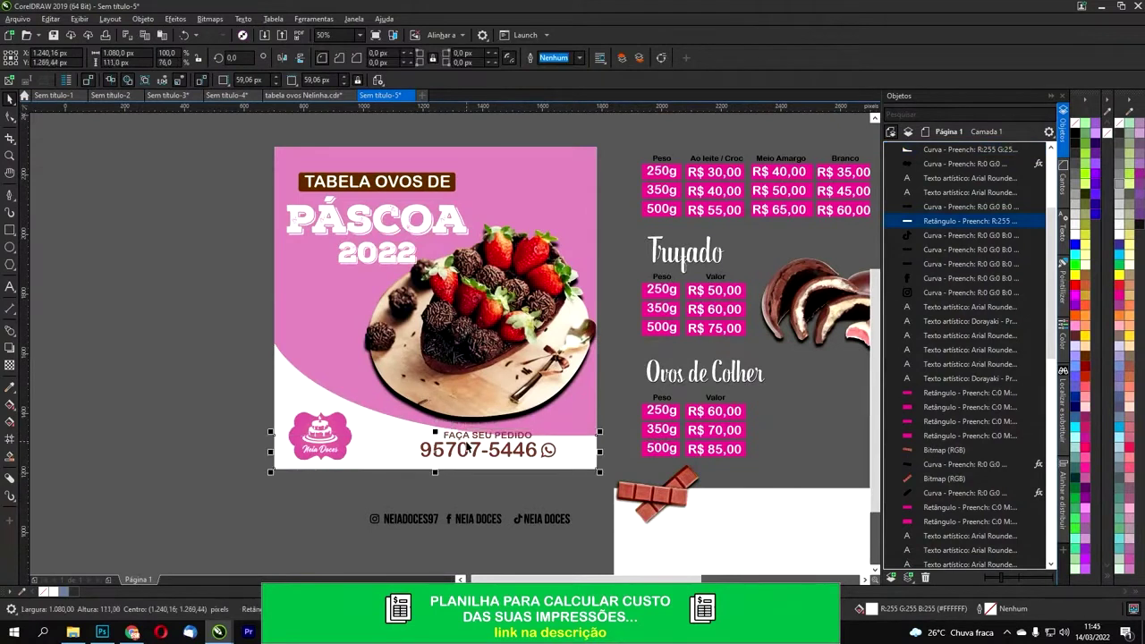
pyautogui.click(520, 495)
# Step: Move the order heading, phone number and WhatsApp icon left, next to the logo
pyautogui.click(481, 450)
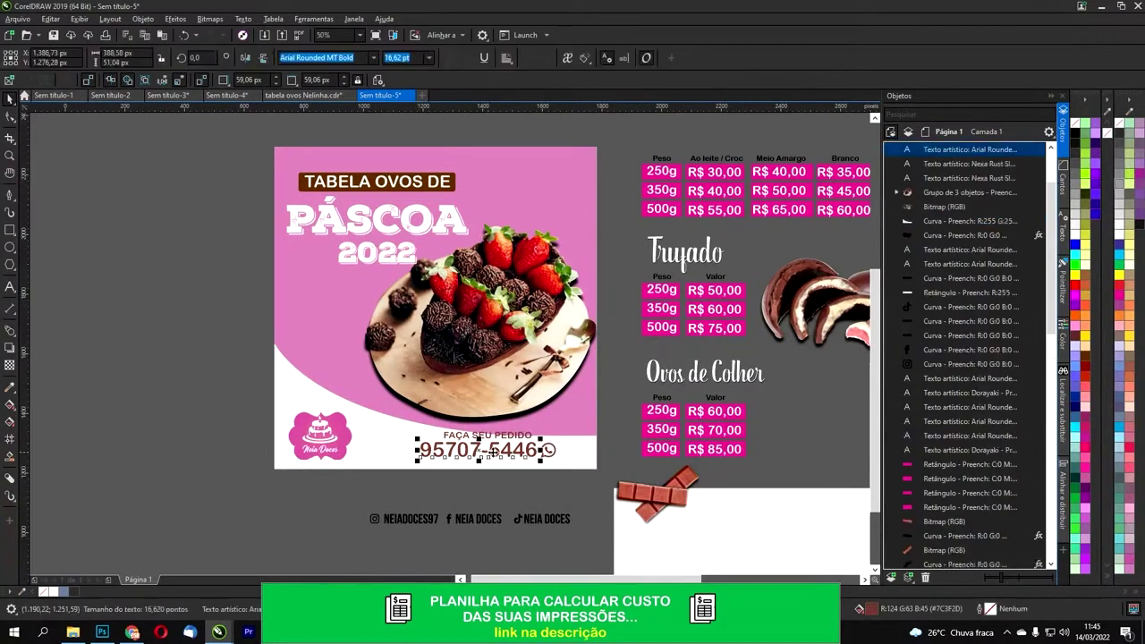
pyautogui.moveTo(570, 421); pyautogui.dragTo(464, 444)
pyautogui.scroll(2, 484, 442)
pyautogui.moveTo(520, 418); pyautogui.dragTo(430, 440)
pyautogui.scroll(-2, 430, 439)
pyautogui.moveTo(433, 335); pyautogui.dragTo(432, 383)
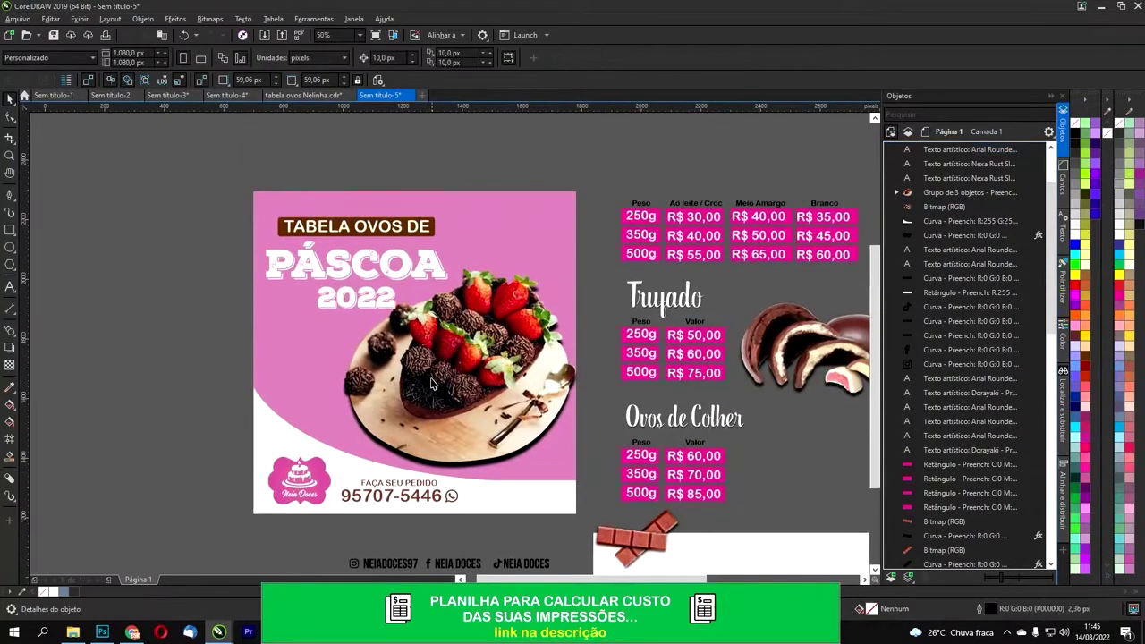
# Step: Convert the PÁSCOA and 2022 title texts to curves
pyautogui.click(382, 272)
pyautogui.scroll(2, 308, 263)
pyautogui.scroll(2, 309, 263)
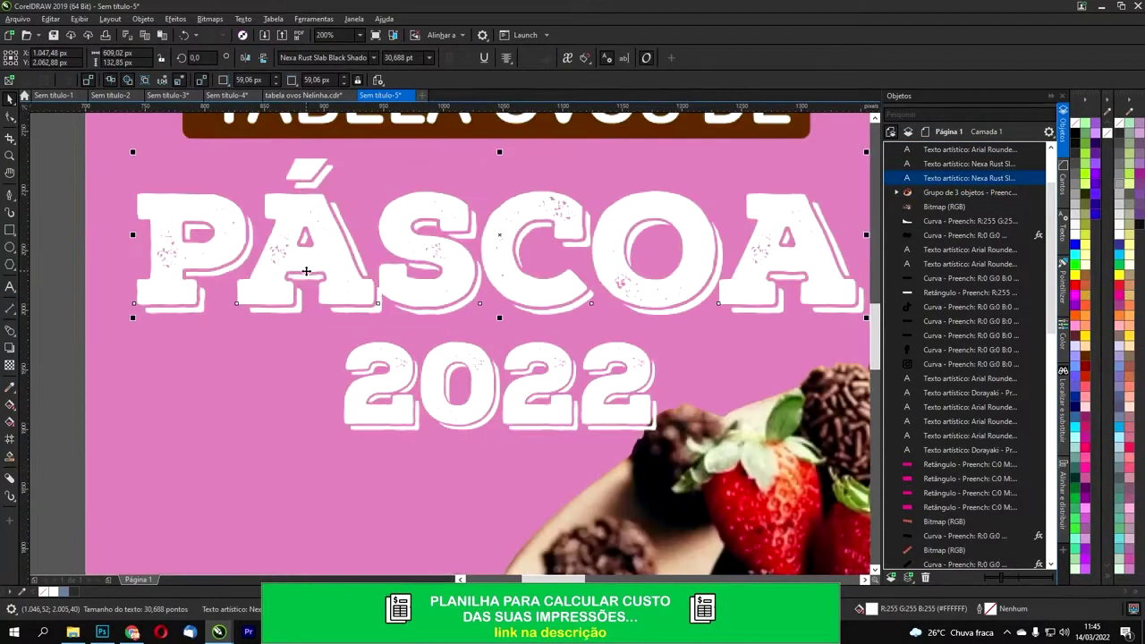
pyautogui.scroll(-2, 306, 272)
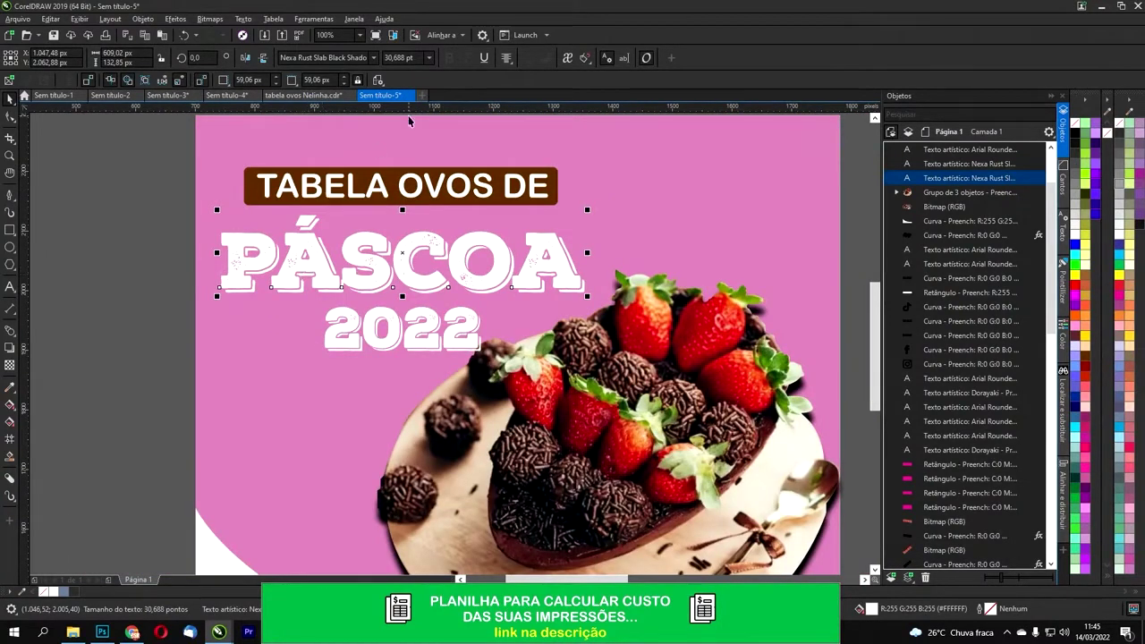
pyautogui.hotkey('ctrl', 'q')
pyautogui.click(346, 323)
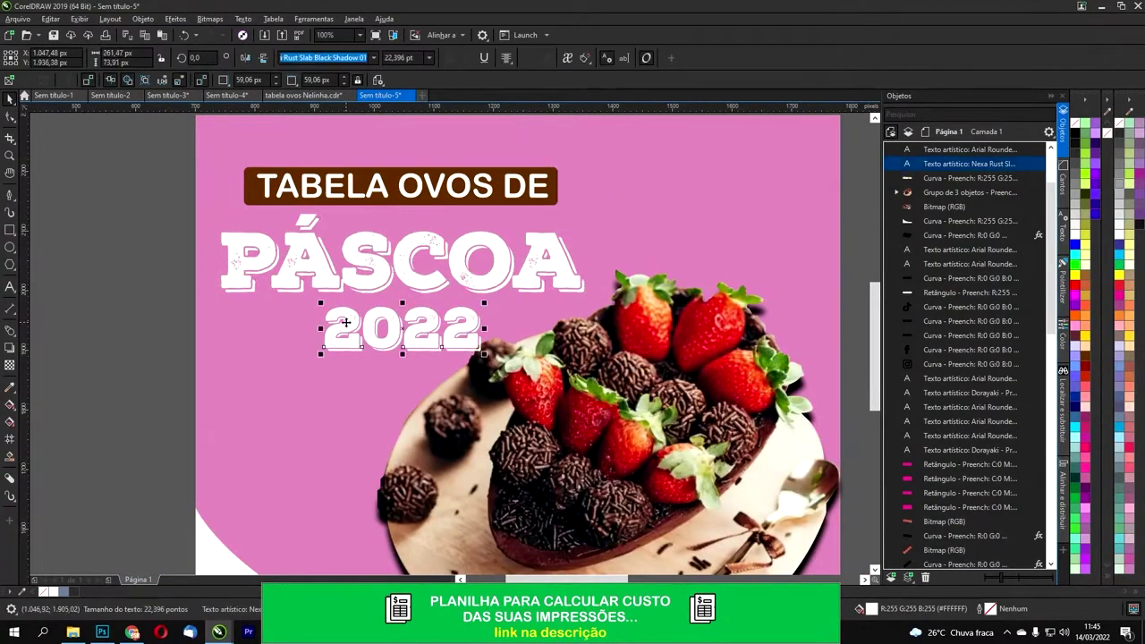
pyautogui.hotkey('ctrl', 'q')
pyautogui.click(192, 296)
pyautogui.click(220, 261)
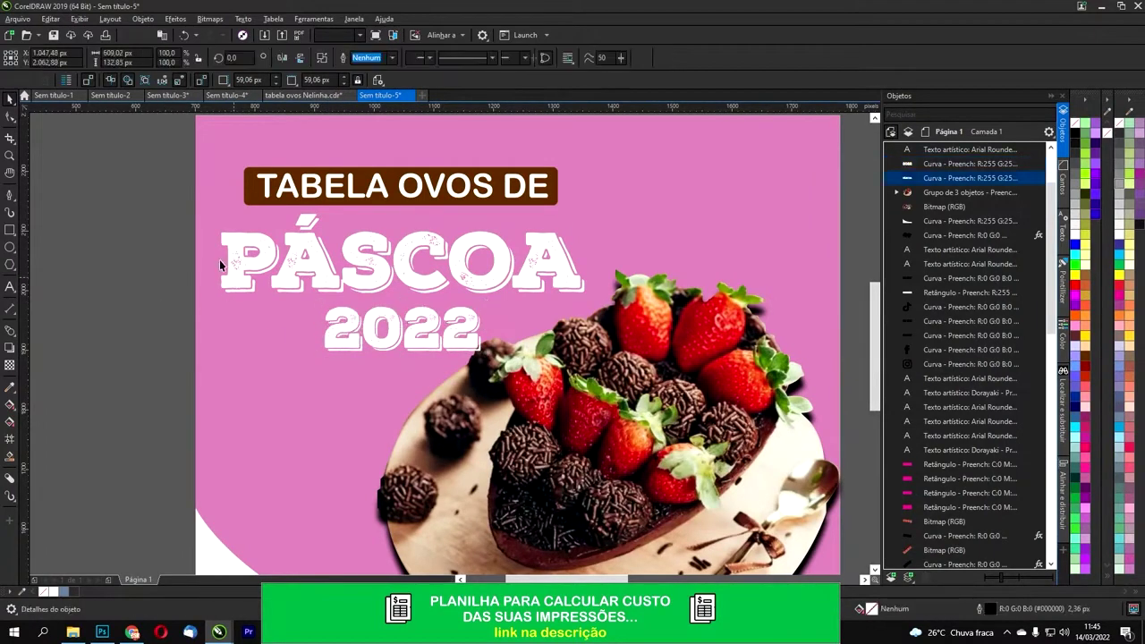
pyautogui.moveTo(242, 271); pyautogui.dragTo(240, 254)
pyautogui.hotkey('ctrl', 'z')
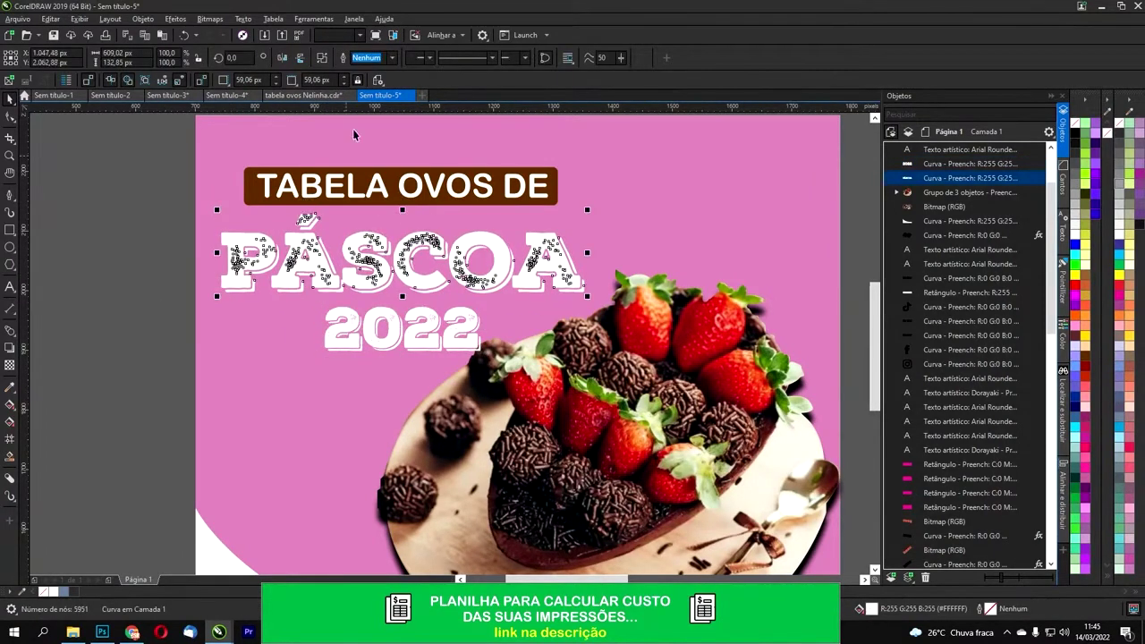
pyautogui.scroll(-2, 348, 242)
pyautogui.scroll(2, 285, 266)
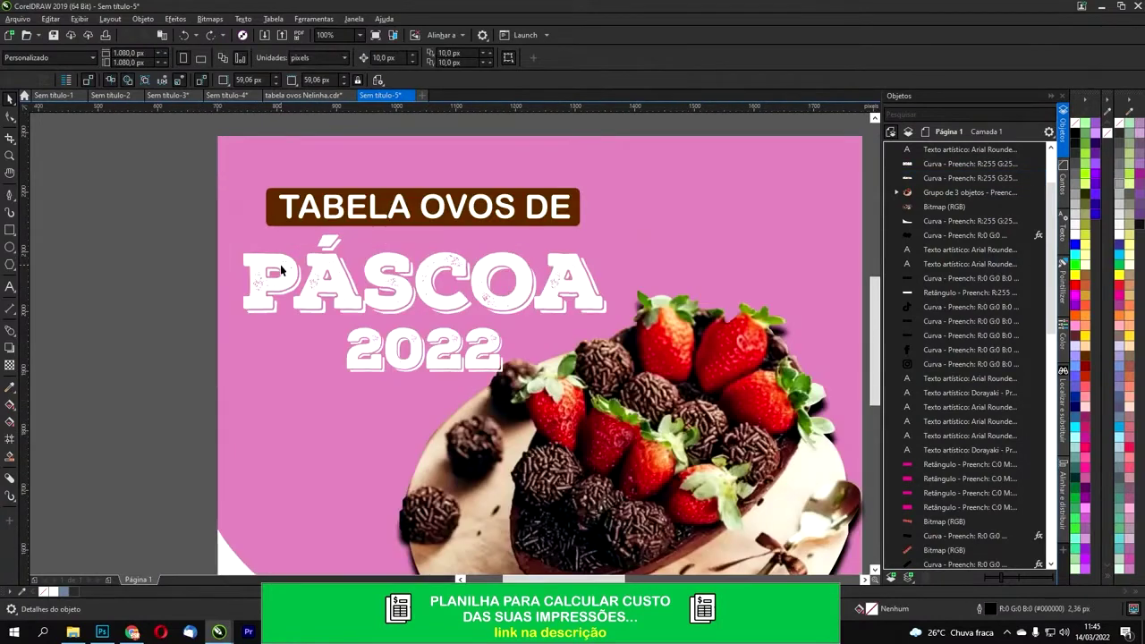
# Step: Shift the strawberry egg picture slightly down and right, with a size of about 778 × 665 px
pyautogui.scroll(-1, 284, 266)
pyautogui.click(209, 245)
pyautogui.moveTo(480, 339); pyautogui.dragTo(469, 280)
pyautogui.click(425, 284)
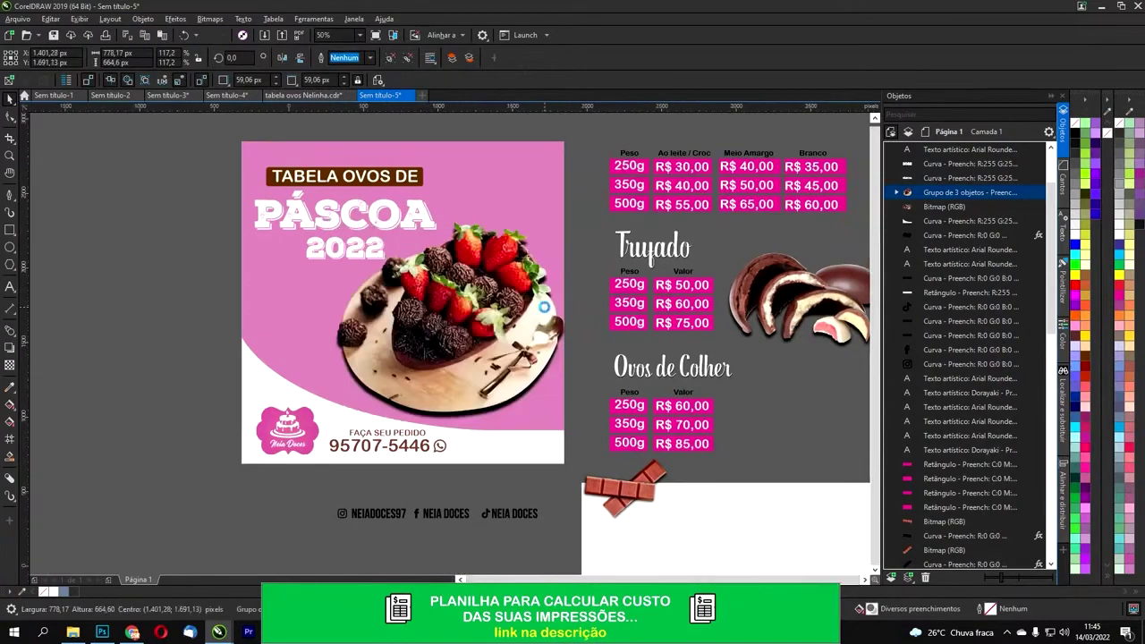
# Step: Duplicate page 1 after itself, copying the layers together with their contents
pyautogui.scroll(-3, 538, 305)
pyautogui.scroll(2, 624, 303)
pyautogui.moveTo(736, 280); pyautogui.dragTo(691, 287)
pyautogui.moveTo(828, 206); pyautogui.dragTo(561, 423)
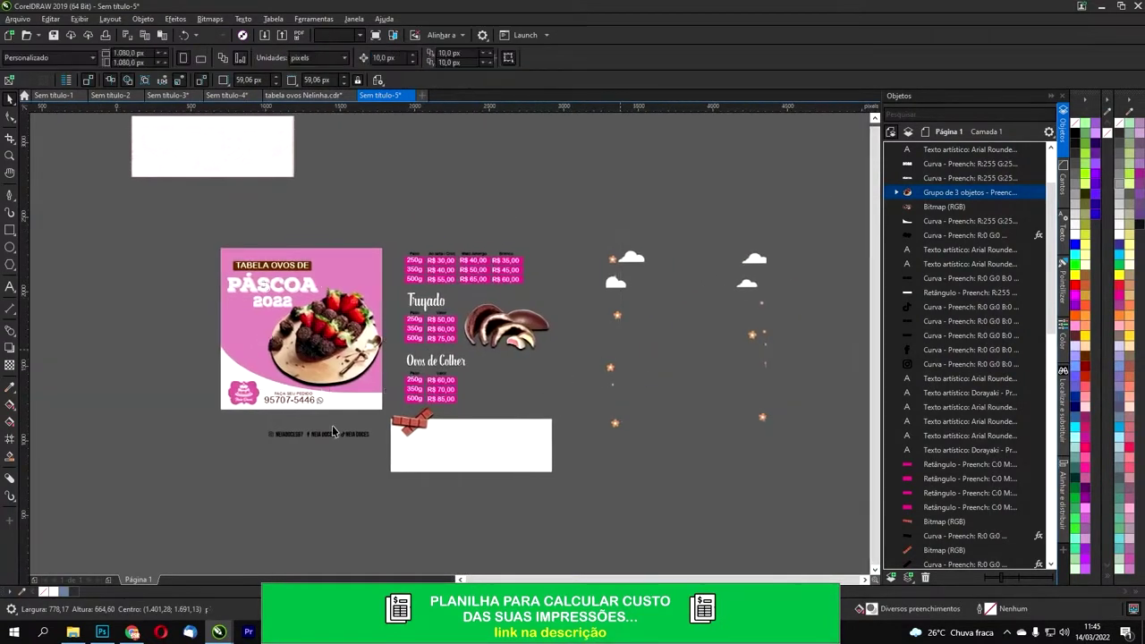
pyautogui.click(411, 451)
pyautogui.rightClick(147, 578)
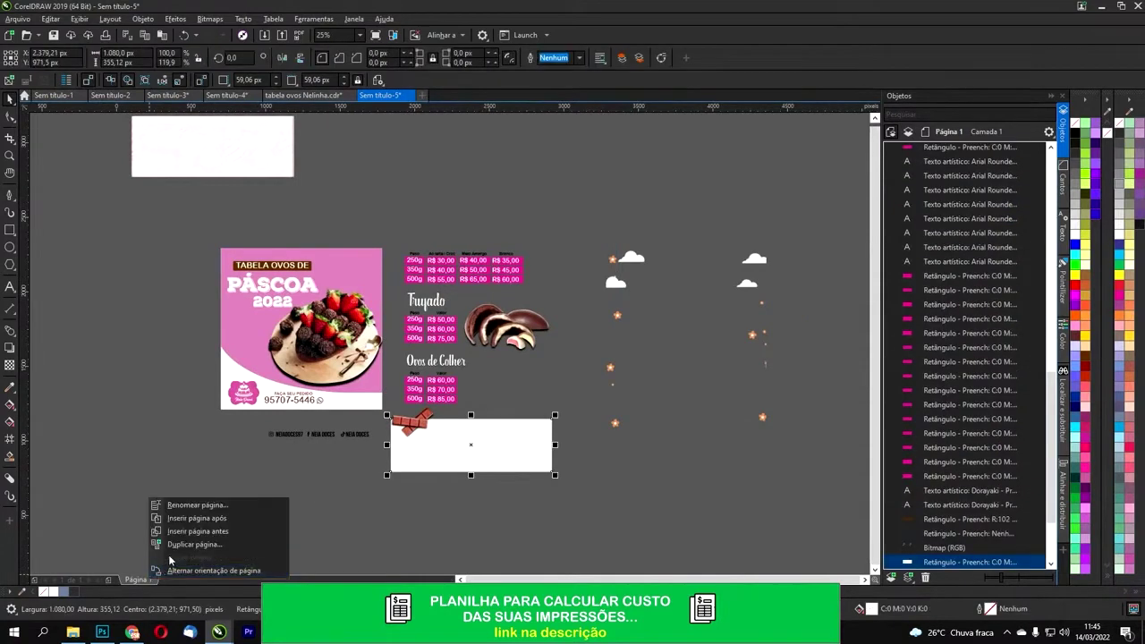
pyautogui.click(179, 546)
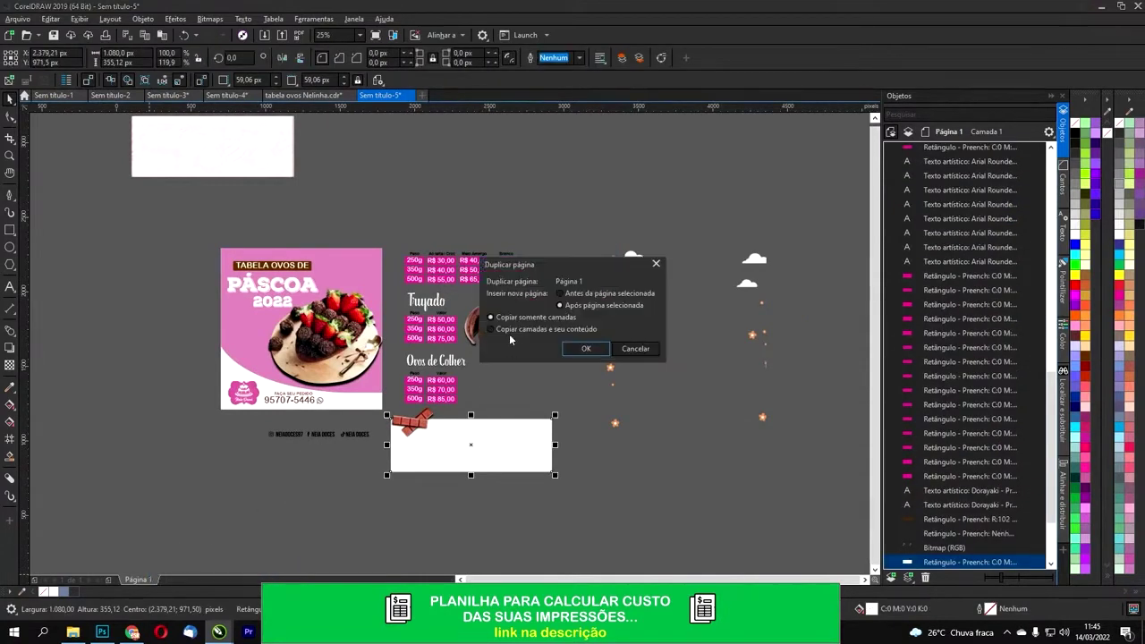
pyautogui.click(587, 349)
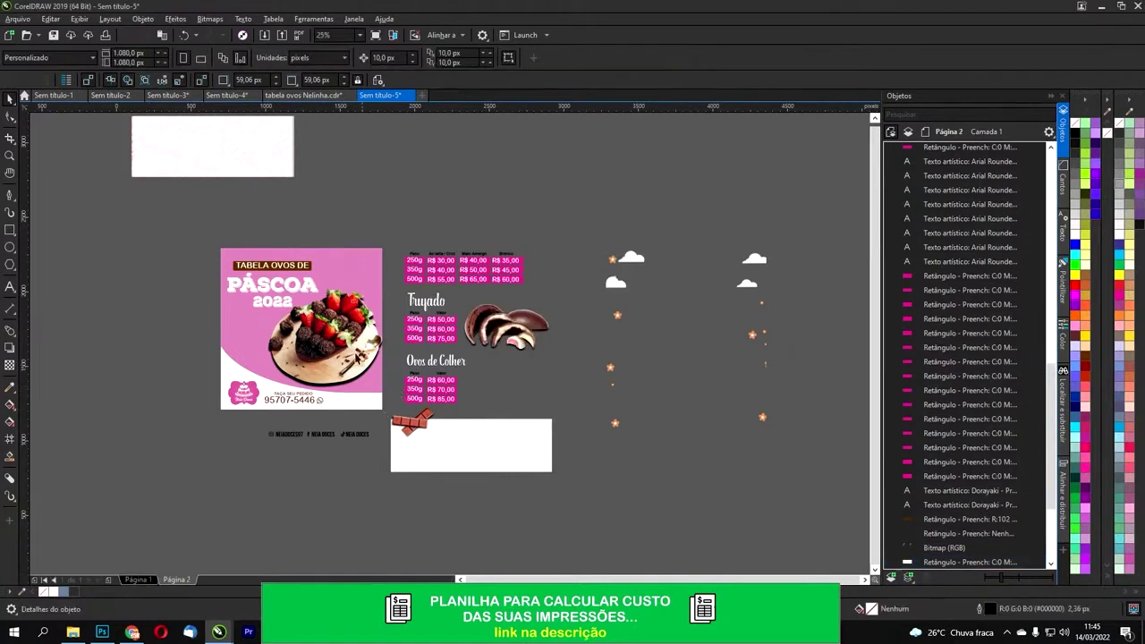
# Step: On page 2, delete the strawberry egg picture and move the filled chocolate egg slices with their shadow into the pink square
pyautogui.click(348, 347)
pyautogui.press('Delete')
pyautogui.click(522, 345)
pyautogui.moveTo(525, 355); pyautogui.dragTo(361, 324)
pyautogui.moveTo(478, 323); pyautogui.dragTo(480, 323)
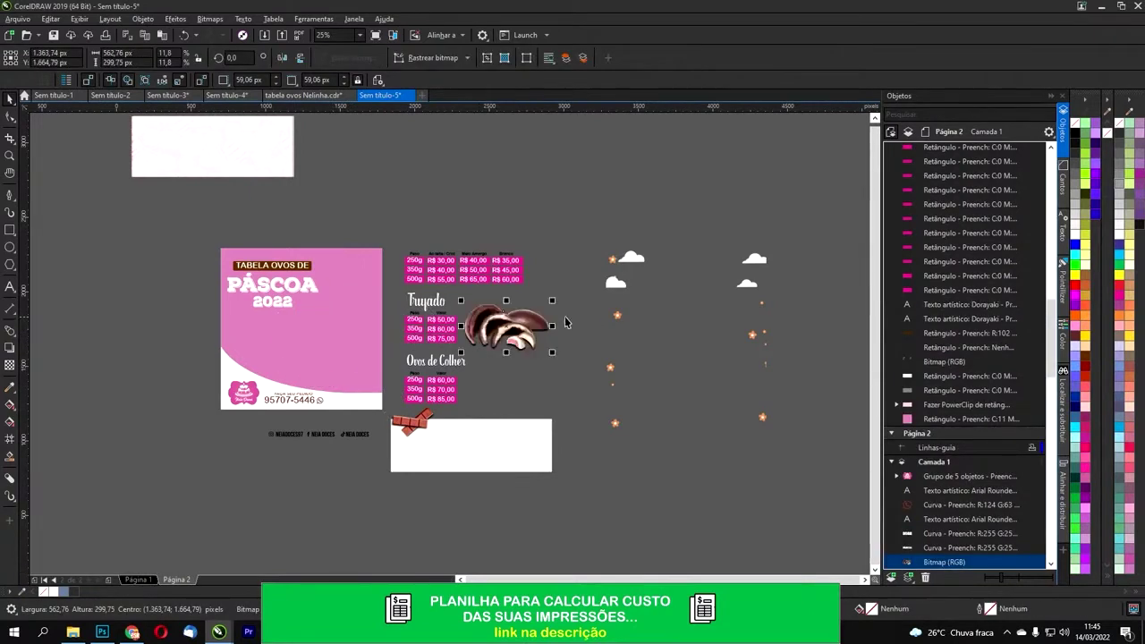
pyautogui.moveTo(537, 305); pyautogui.dragTo(393, 293)
pyautogui.moveTo(332, 328); pyautogui.dragTo(306, 326)
# Step: Enlarge the chocolate egg slices and their shadow to about 860 × 474 px below the title
pyautogui.scroll(1, 315, 335)
pyautogui.moveTo(326, 313); pyautogui.dragTo(386, 334)
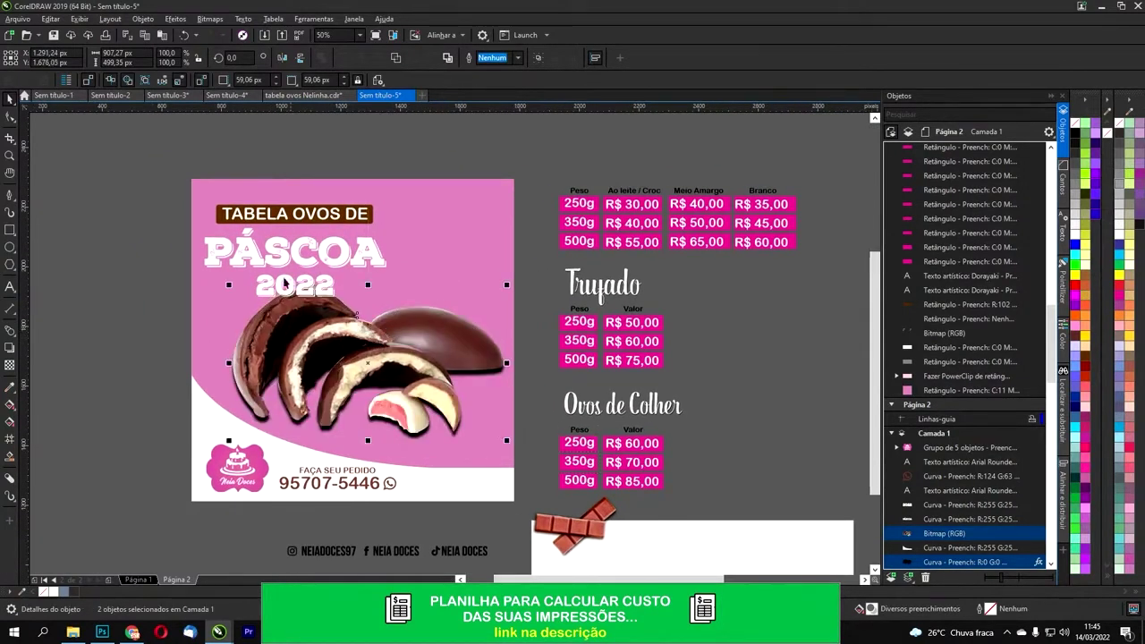
pyautogui.moveTo(226, 287); pyautogui.dragTo(242, 293)
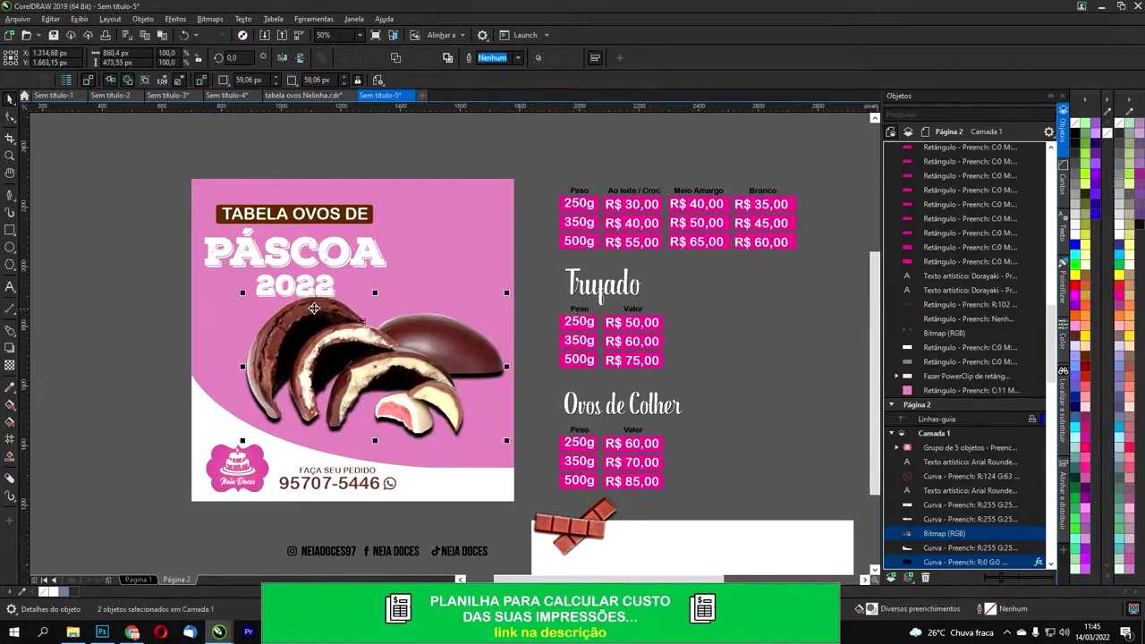
# Step: Nudge page 2's title block upward and shrink it slightly above the chocolate egg slices
pyautogui.moveTo(346, 254); pyautogui.dragTo(345, 249)
pyautogui.scroll(-1, 352, 231)
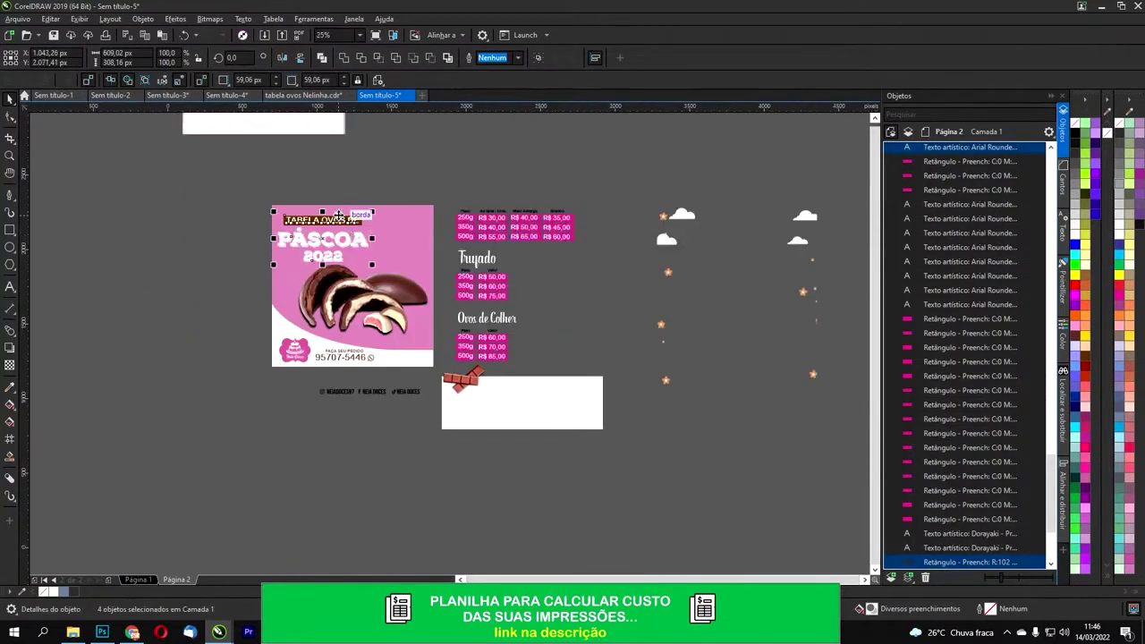
pyautogui.scroll(1, 338, 217)
pyautogui.moveTo(338, 226); pyautogui.dragTo(400, 214)
pyautogui.click(370, 150)
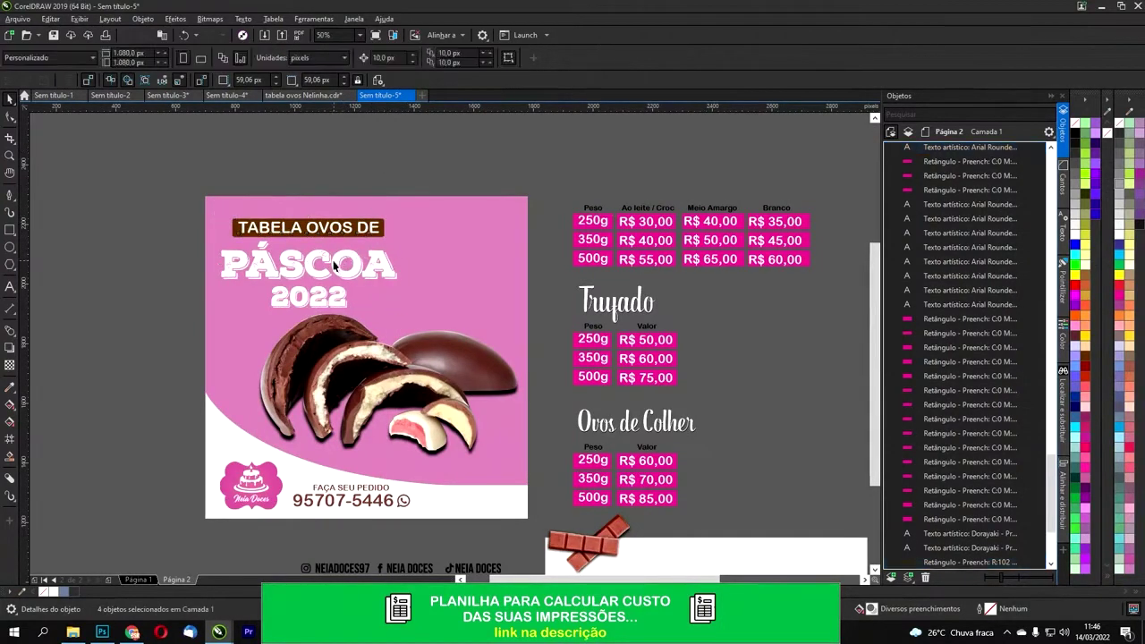
pyautogui.click(329, 260)
pyautogui.scroll(-2, 387, 259)
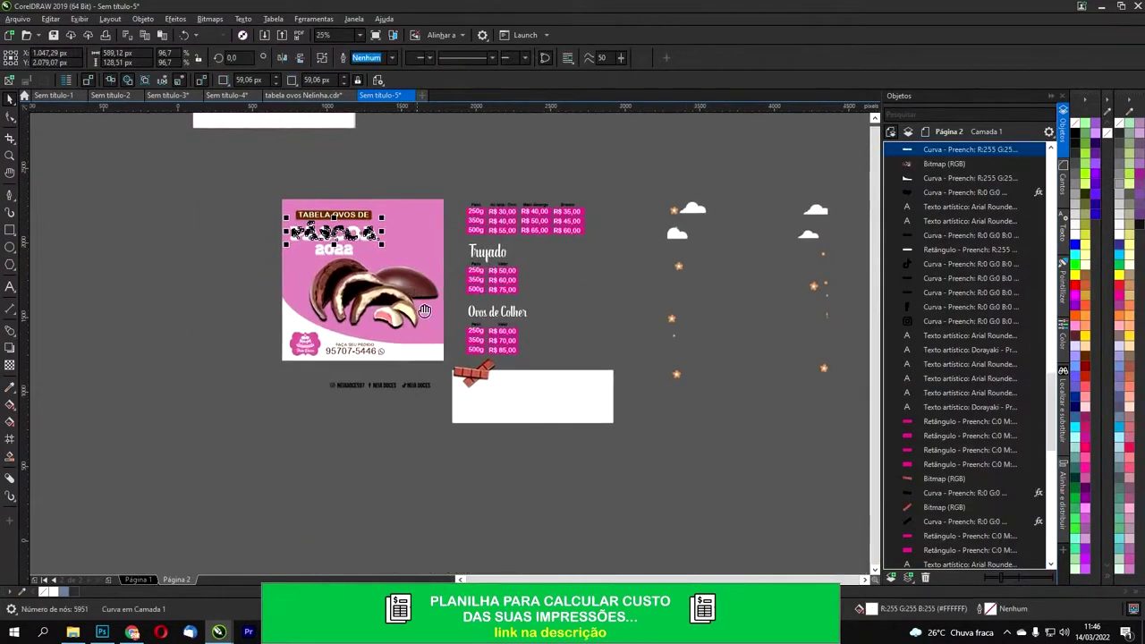
pyautogui.scroll(2, 388, 311)
pyautogui.press('Escape')
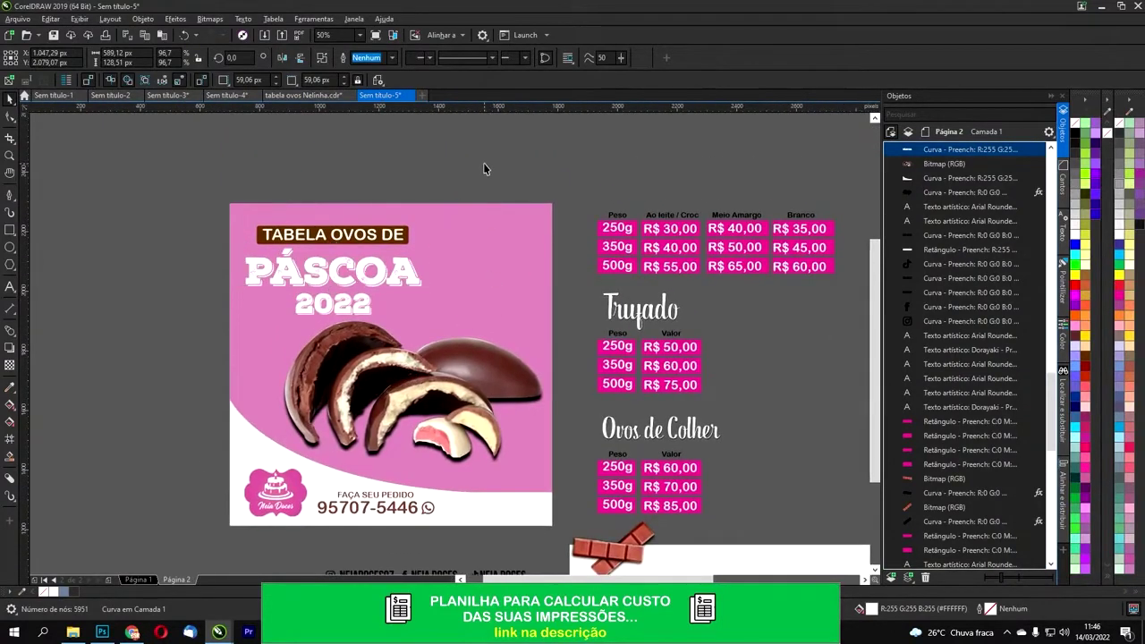
# Step: Bring page 2's leftover unfilled 1080 × 1920 px rectangle to the front and delete it
pyautogui.scroll(-2, 529, 383)
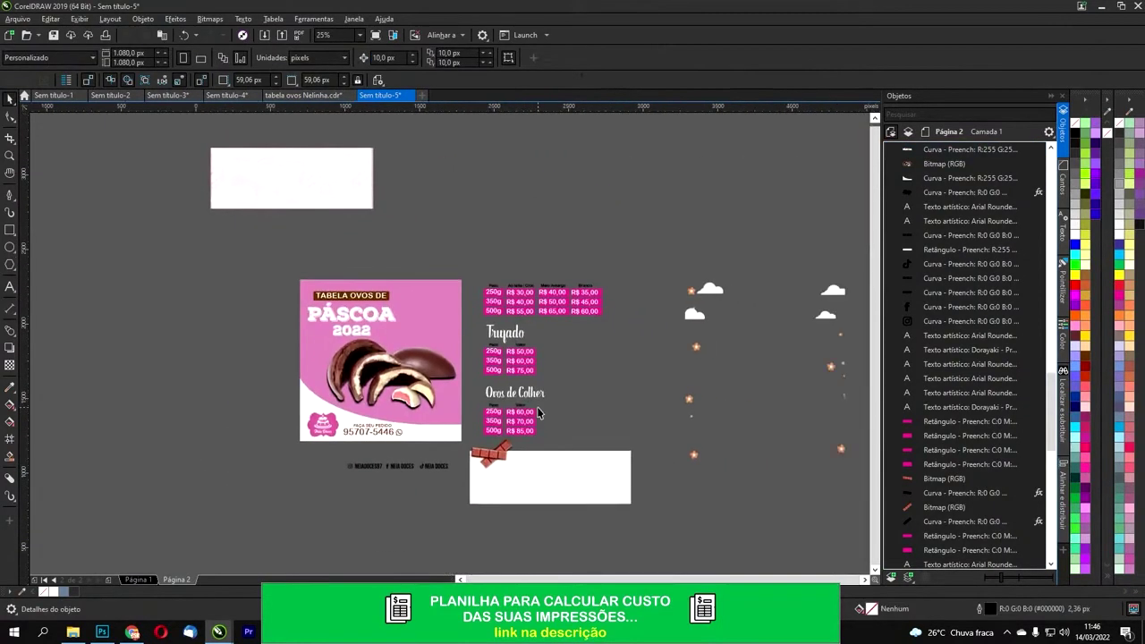
pyautogui.moveTo(714, 295); pyautogui.dragTo(328, 304)
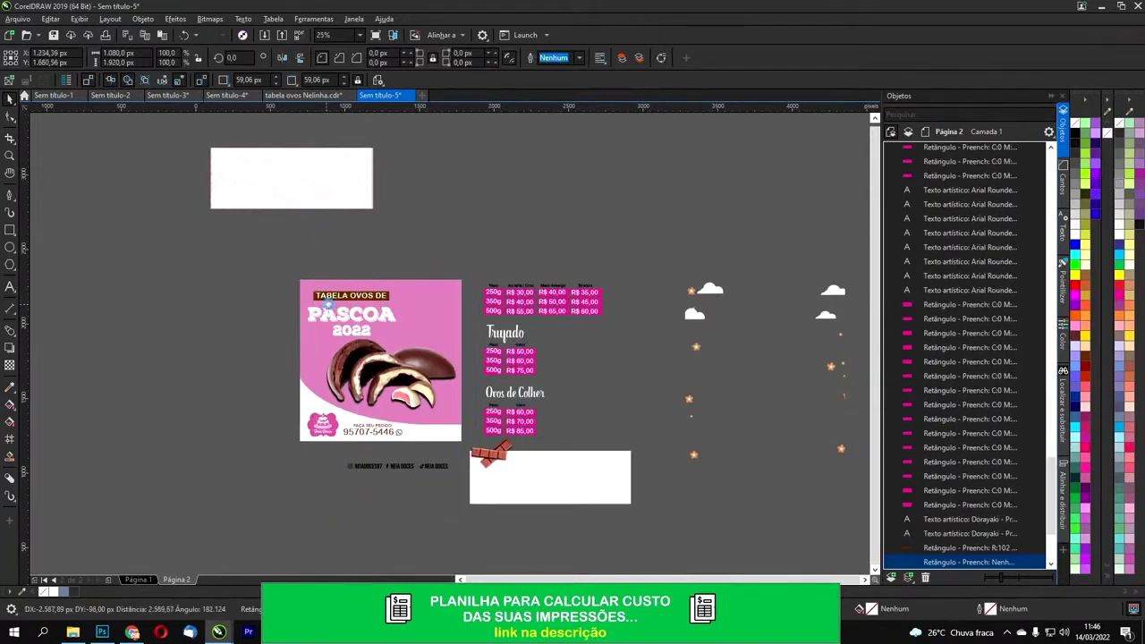
pyautogui.hotkey('shift', 'pageup')
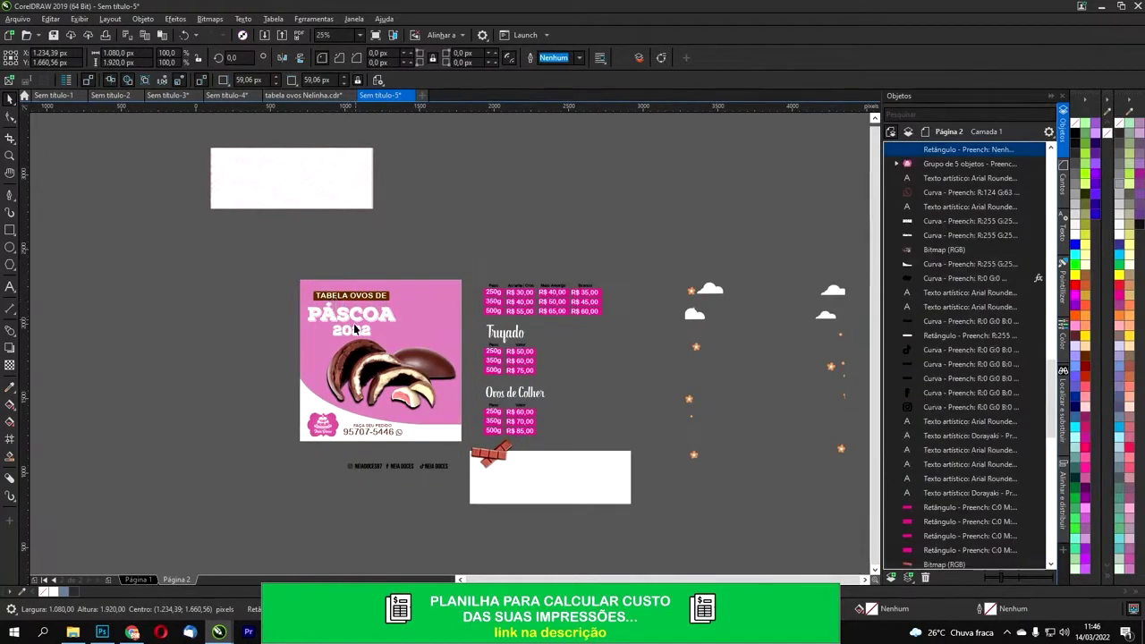
pyautogui.press('Delete')
# Step: Move one chocolate bar, without its shadow, from beside page 2 into the pink square's upper right corner
pyautogui.scroll(1, 408, 324)
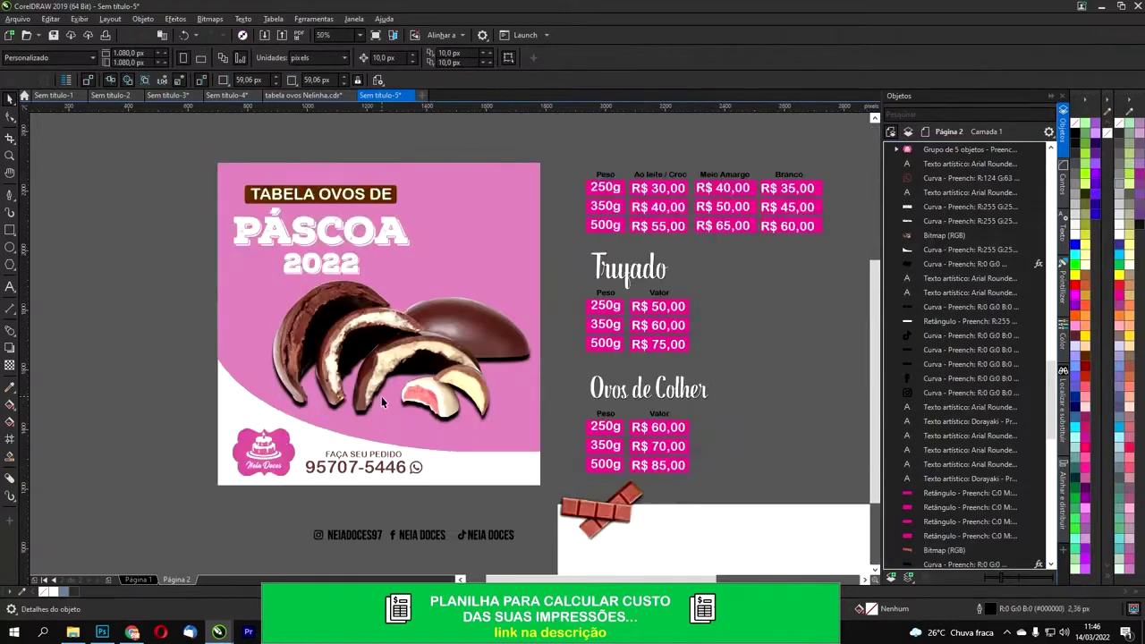
pyautogui.scroll(2, 439, 475)
pyautogui.scroll(1, 452, 467)
pyautogui.scroll(-4, 442, 458)
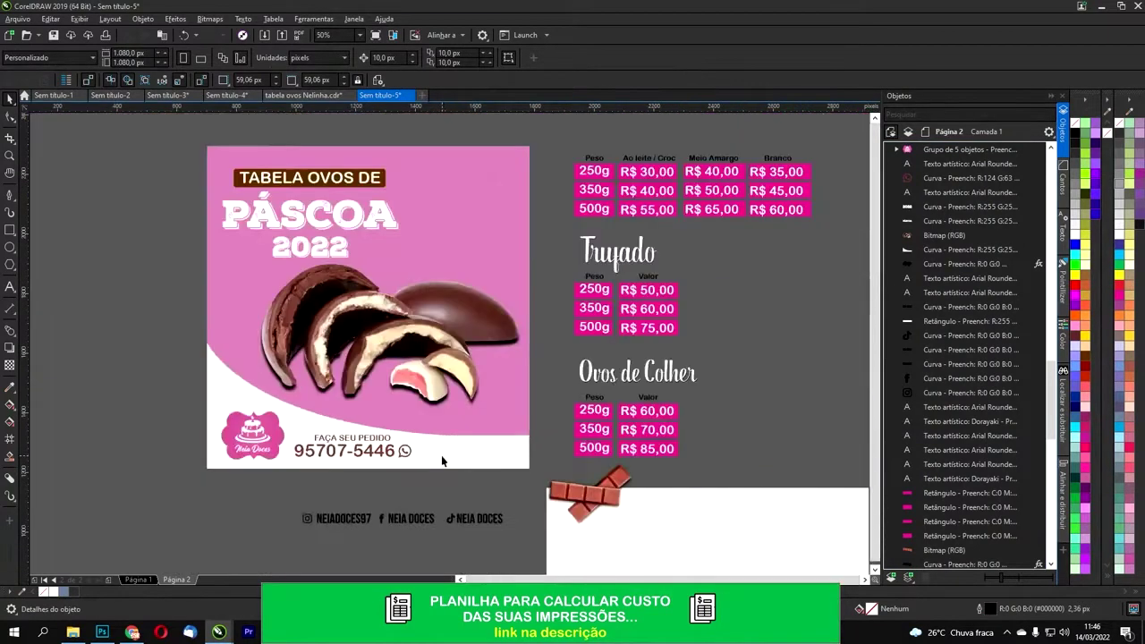
pyautogui.scroll(1, 390, 434)
pyautogui.scroll(-1, 650, 442)
pyautogui.moveTo(678, 436); pyautogui.dragTo(422, 309)
pyautogui.click(472, 454)
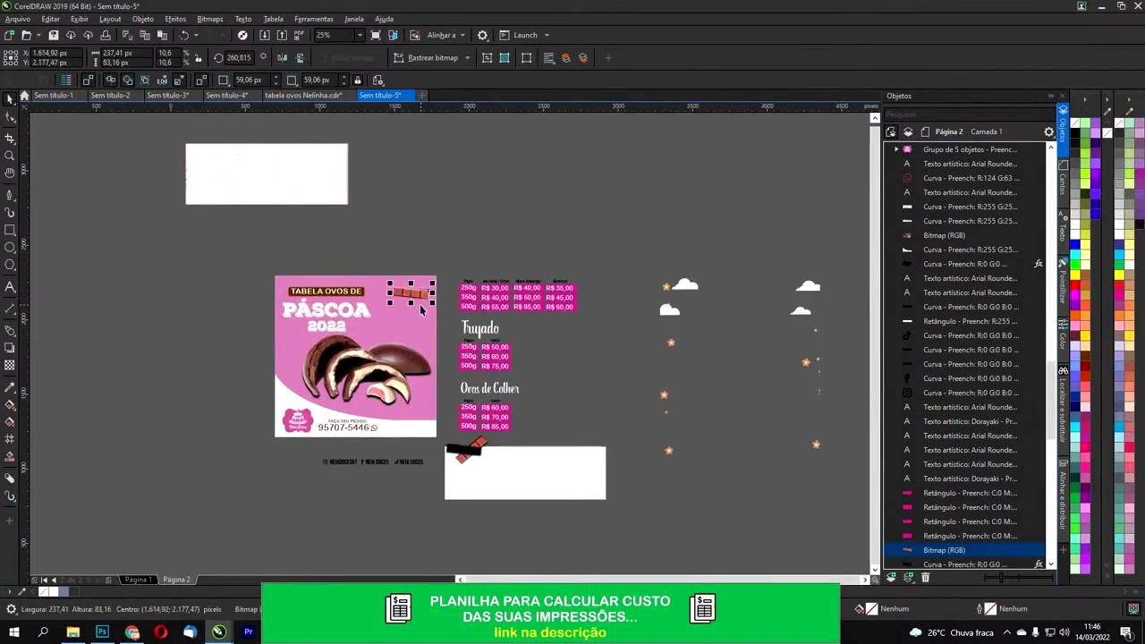
# Step: Undo the last move of the single chocolate bar
pyautogui.hotkey('ctrl', 'z')
pyautogui.scroll(1, 472, 447)
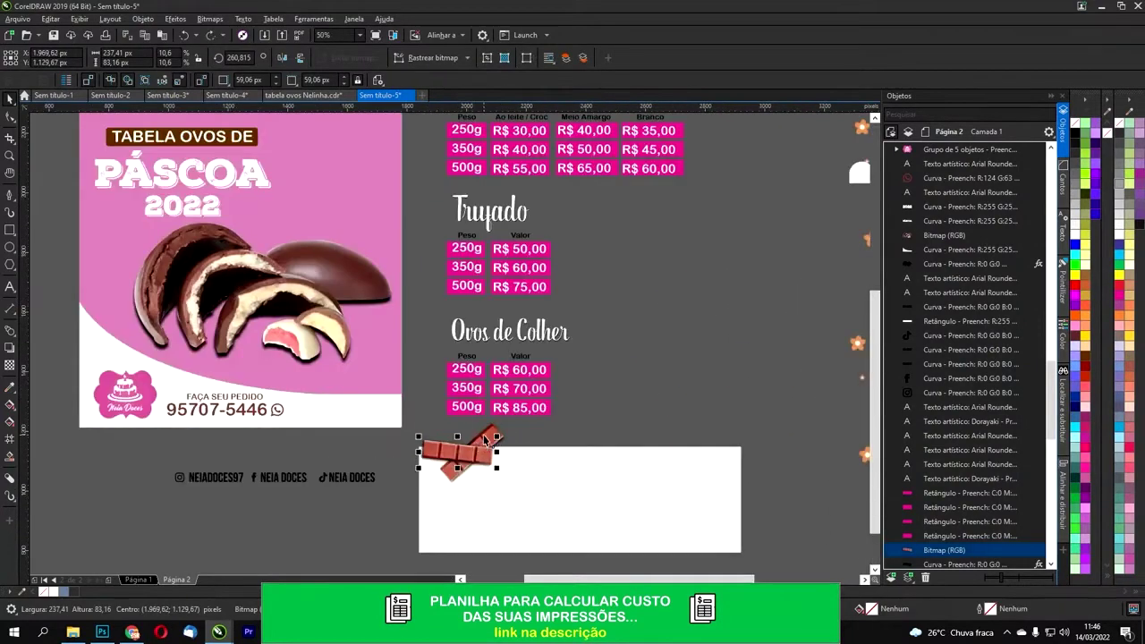
pyautogui.keyDown('shift'); pyautogui.click(488, 438); pyautogui.keyUp('shift')
pyautogui.moveTo(484, 444); pyautogui.dragTo(364, 167)
pyautogui.hotkey('ctrl', 'z')
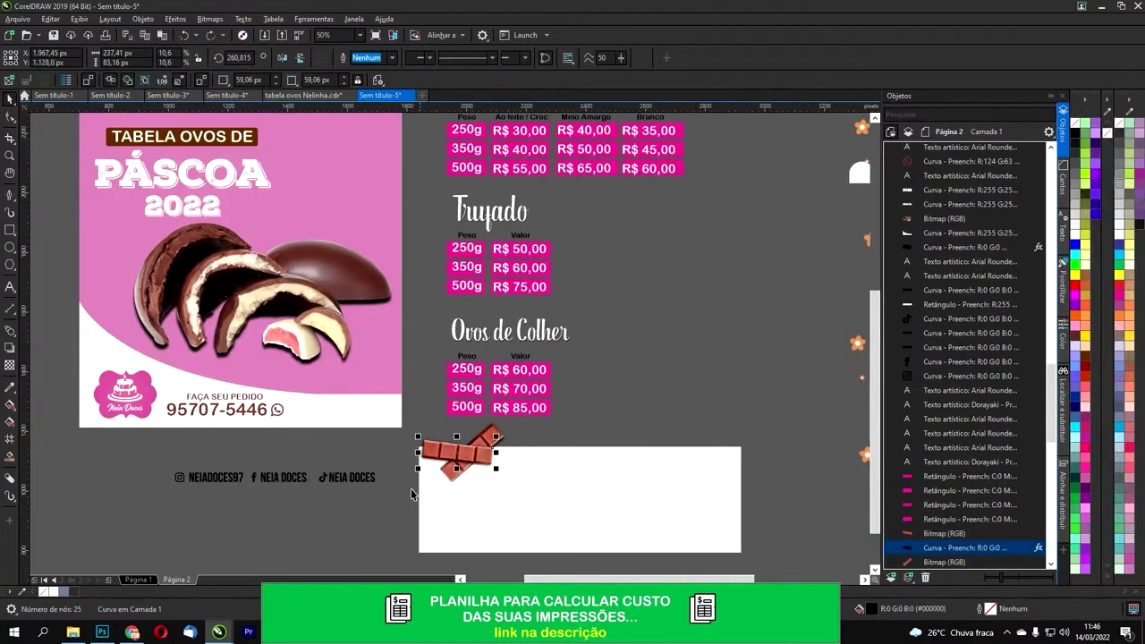
# Step: Group both chocolate bars with their shadows and move the group onto the artwork's upper-right corner
pyautogui.moveTo(396, 511); pyautogui.dragTo(546, 419)
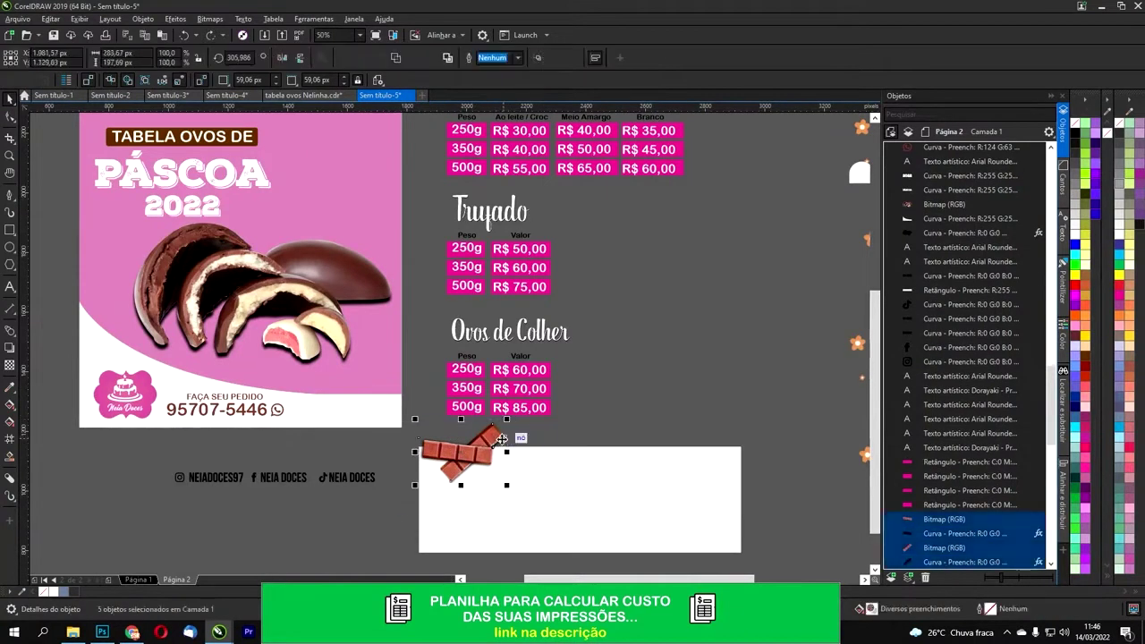
pyautogui.hotkey('ctrl', 'g')
pyautogui.moveTo(557, 507); pyautogui.dragTo(440, 197)
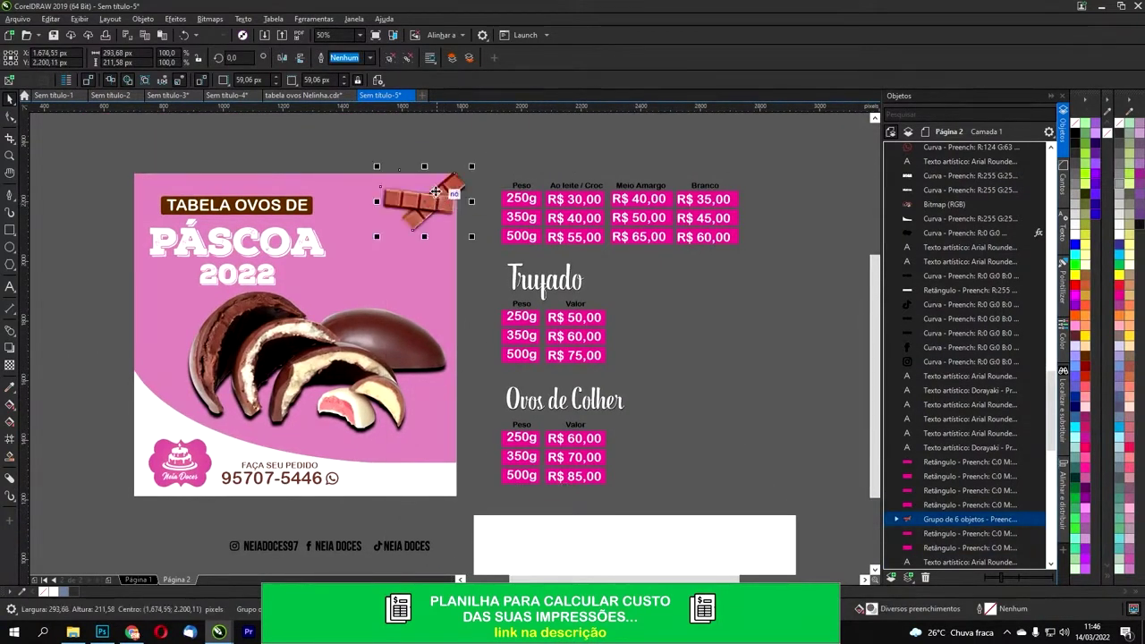
# Step: Mirror the chocolate group vertically, enlarge it to about 121.5%, rotate it to about 310°, and fit it into the artwork's upper-right corner
pyautogui.click(282, 59)
pyautogui.click(283, 59)
pyautogui.click(299, 58)
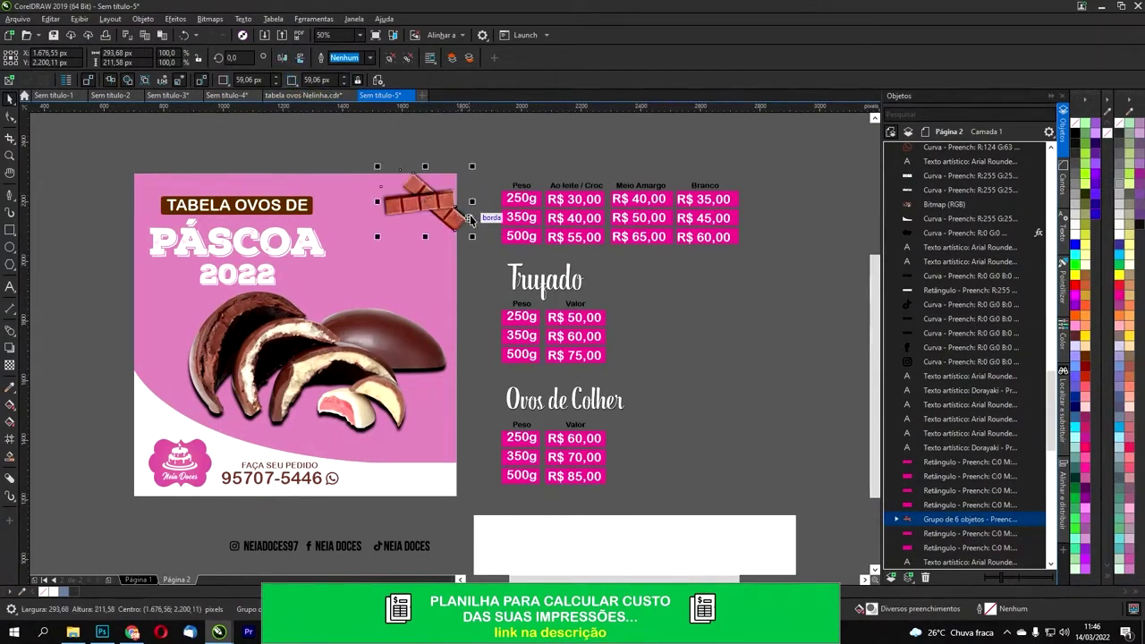
pyautogui.moveTo(476, 166); pyautogui.dragTo(478, 216)
pyautogui.moveTo(442, 186); pyautogui.dragTo(436, 211)
pyautogui.moveTo(382, 270); pyautogui.dragTo(371, 288)
pyautogui.moveTo(426, 215); pyautogui.dragTo(437, 214)
# Step: Nudge the chocolate group slightly to the left within the artwork's upper-right corner
pyautogui.click(485, 159)
pyautogui.scroll(-1, 442, 315)
pyautogui.scroll(1, 436, 311)
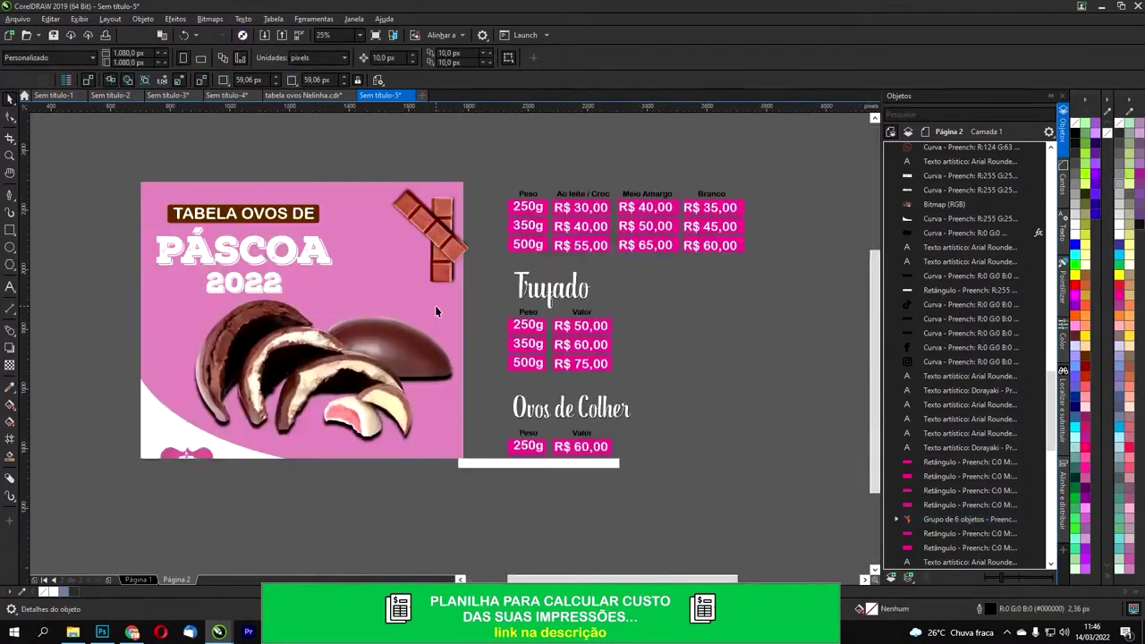
pyautogui.click(434, 257)
pyautogui.moveTo(434, 245); pyautogui.dragTo(429, 245)
pyautogui.click(482, 222)
pyautogui.scroll(-1, 415, 309)
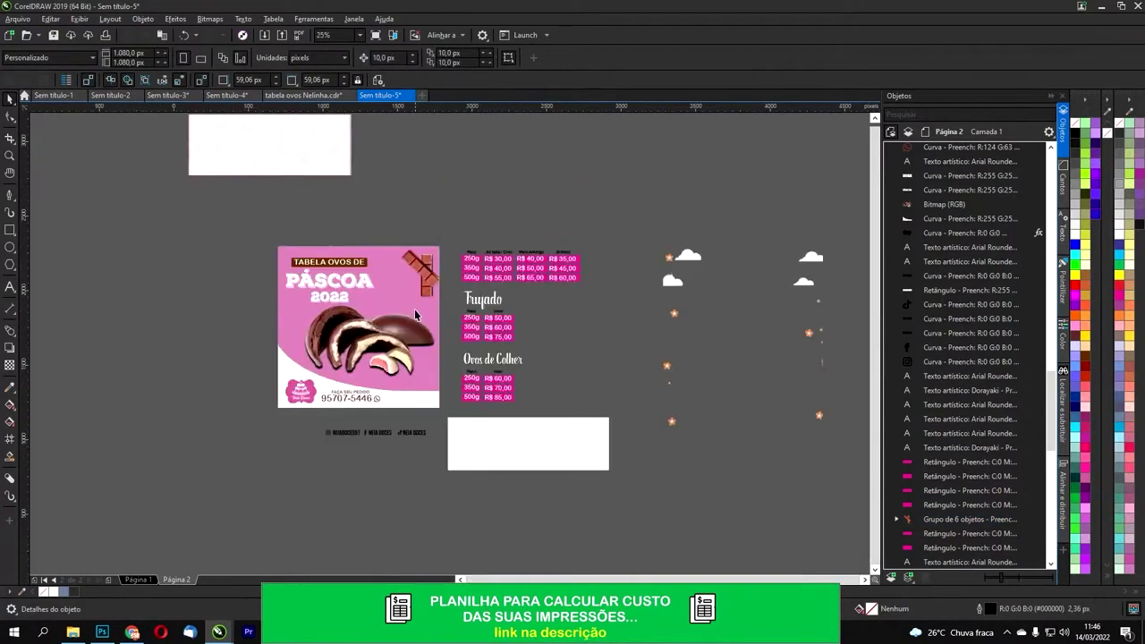
# Step: Try a mirrored copy of the chocolate group beside the eggs on the artwork's left edge and delete it
pyautogui.moveTo(415, 309); pyautogui.dragTo(468, 375)
pyautogui.scroll(2, 468, 380)
pyautogui.moveTo(550, 327); pyautogui.dragTo(308, 509)
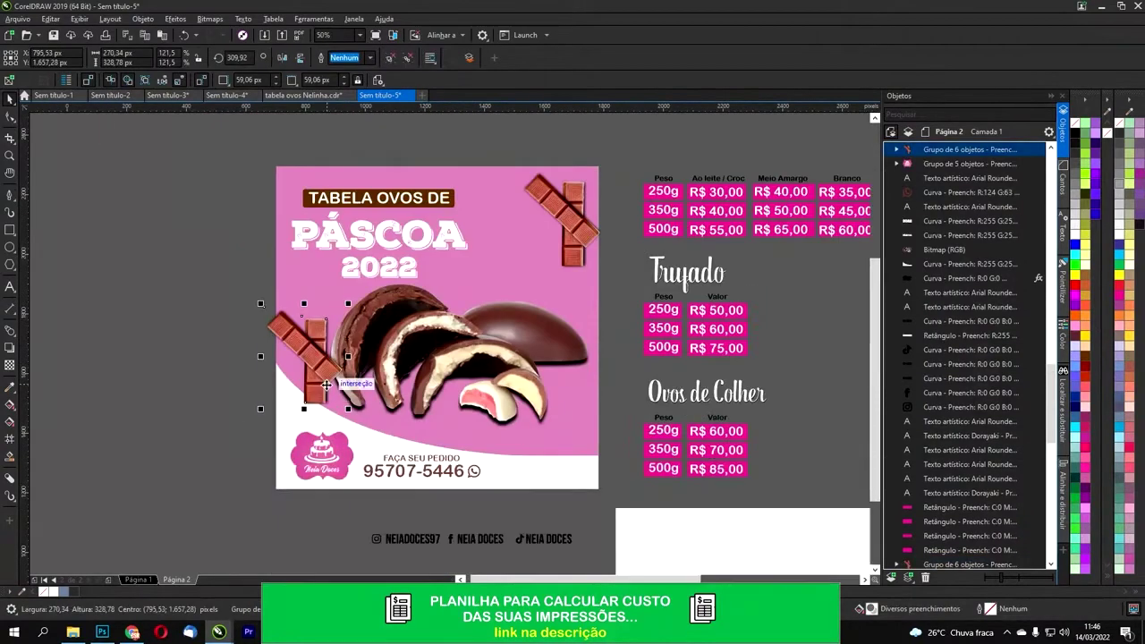
pyautogui.click(301, 59)
pyautogui.click(283, 59)
pyautogui.moveTo(315, 358); pyautogui.dragTo(320, 324)
pyautogui.press('Delete')
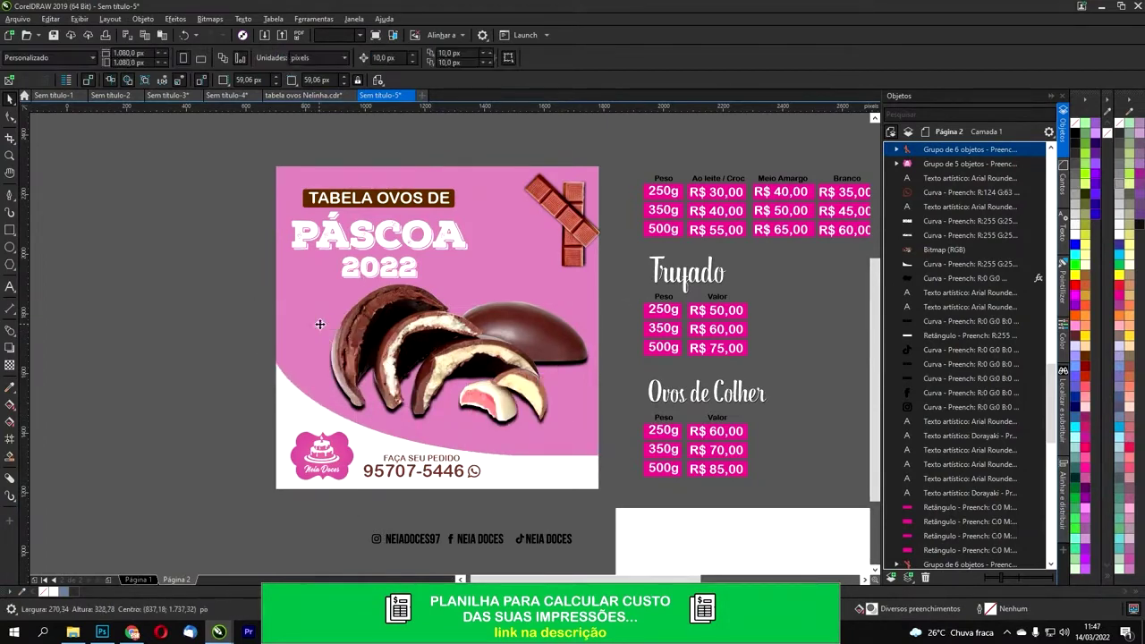
# Step: Give the pink background rectangle a gradient fill and sample the logo's pink (C 9, M 81, Y 3, K 0) as its end colour
pyautogui.click(474, 259)
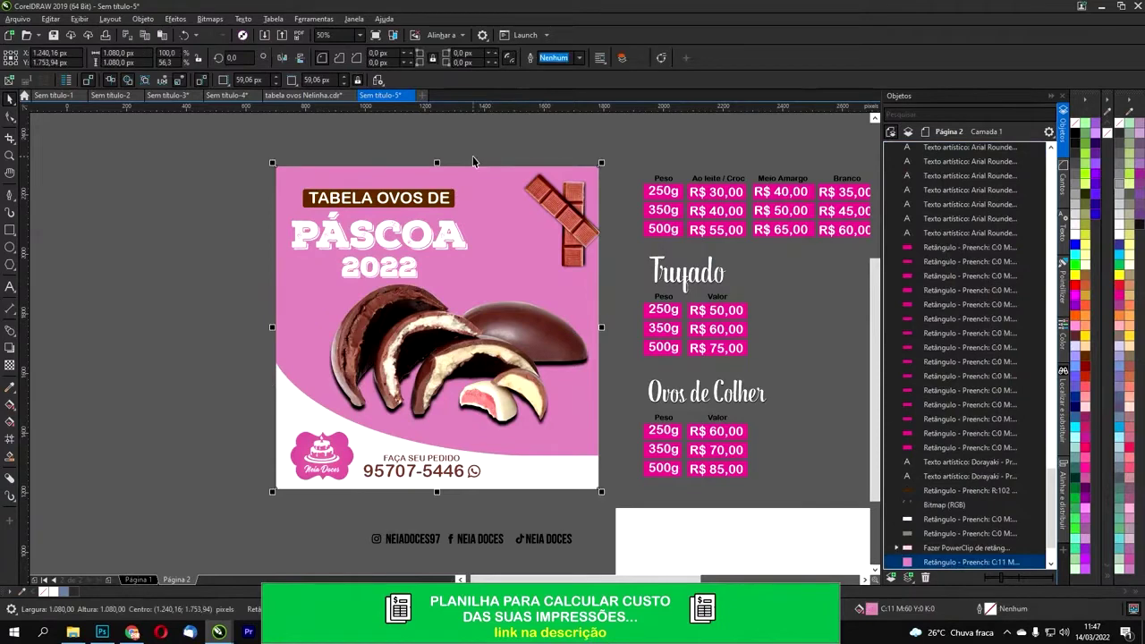
pyautogui.press('F11')
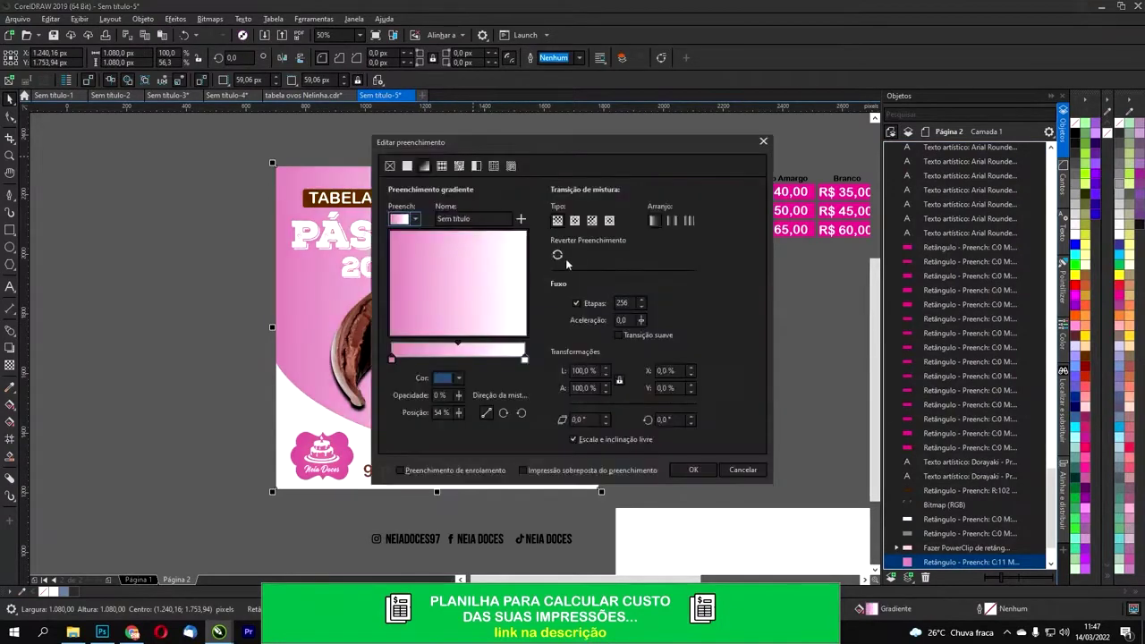
pyautogui.click(458, 378)
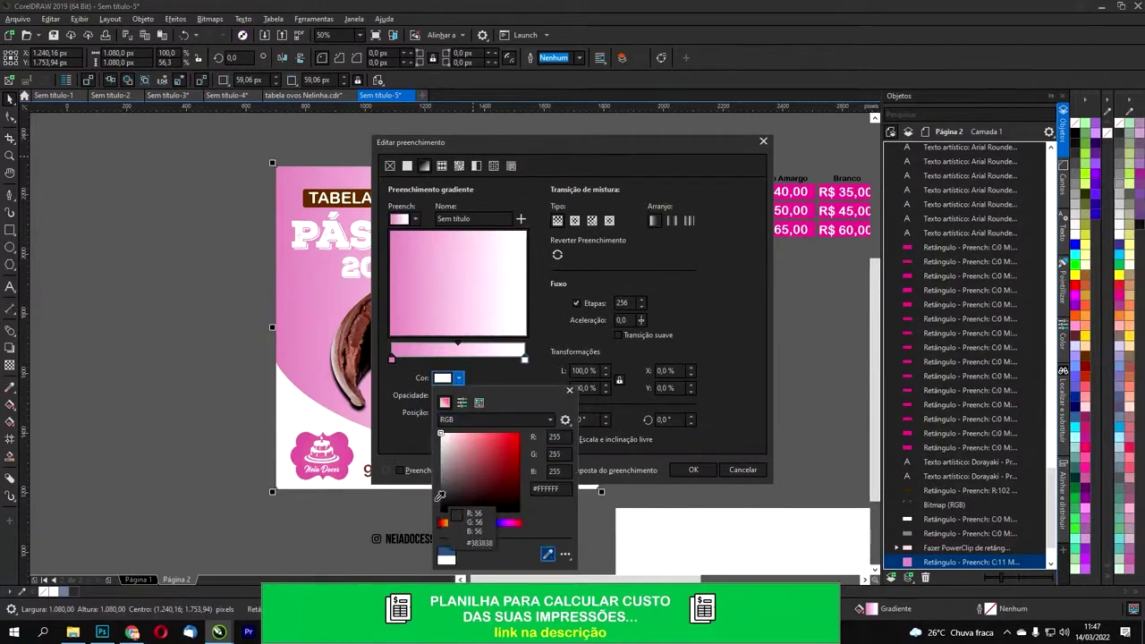
pyautogui.click(335, 458)
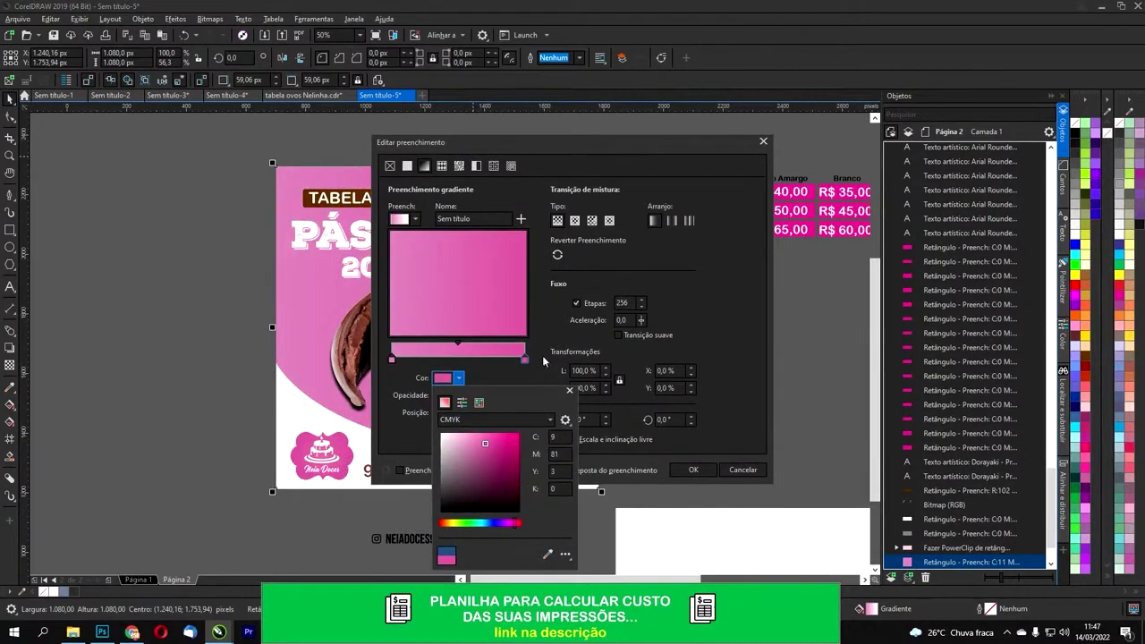
# Step: Make the background gradient elliptical, reverse its colours so the lighter pink is in the centre, and apply it
pyautogui.click(554, 324)
pyautogui.click(576, 221)
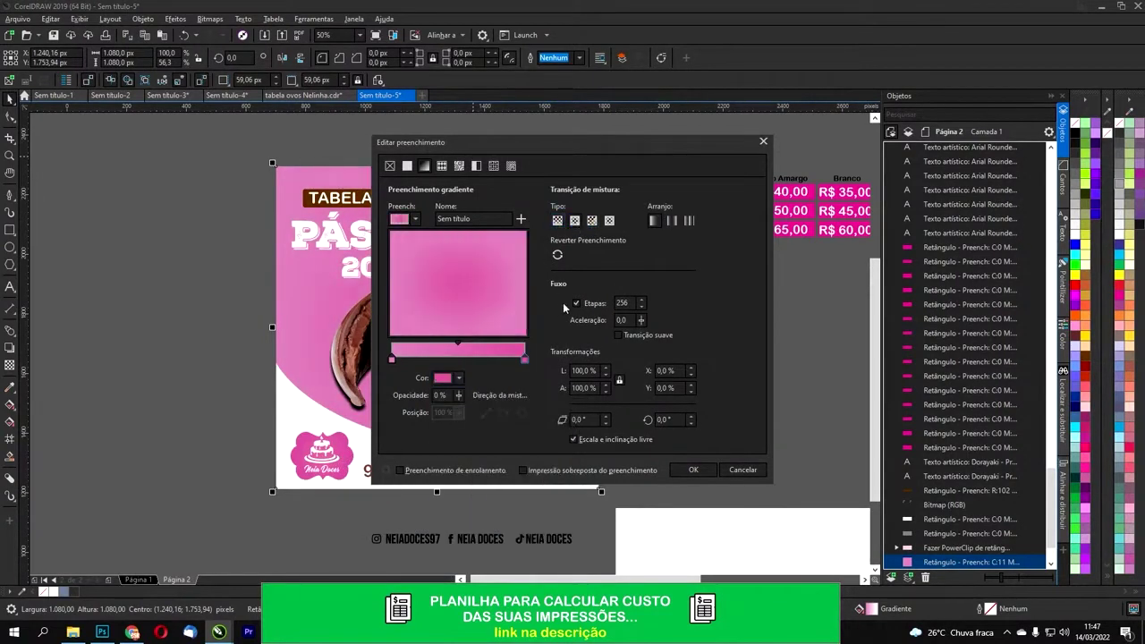
pyautogui.click(558, 257)
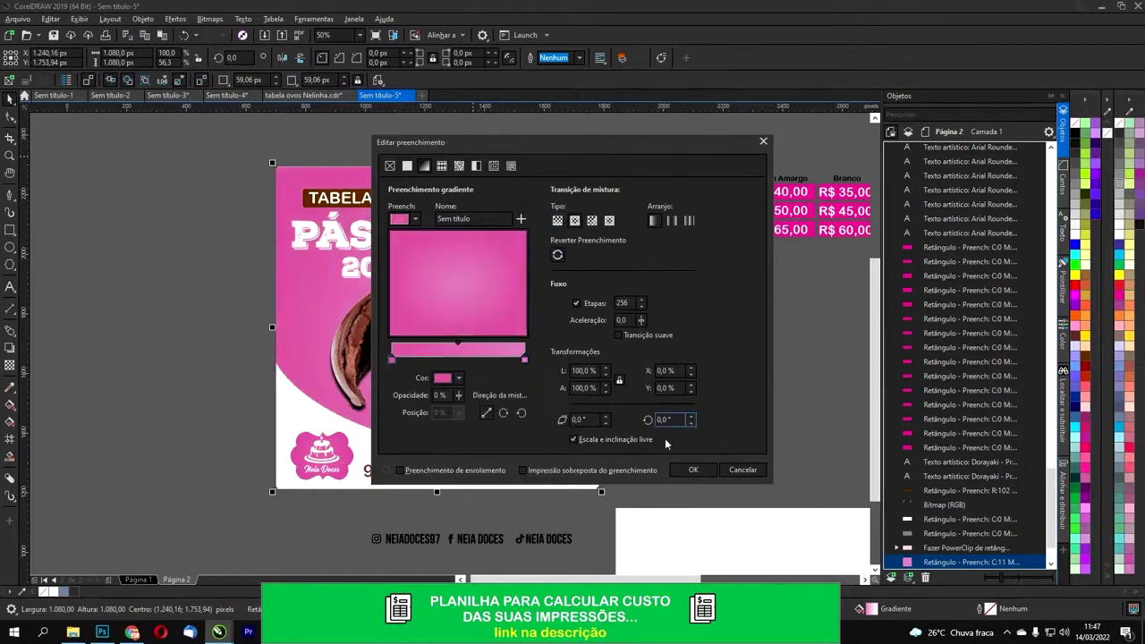
pyautogui.click(694, 470)
pyautogui.scroll(-1, 486, 281)
pyautogui.scroll(4, 497, 278)
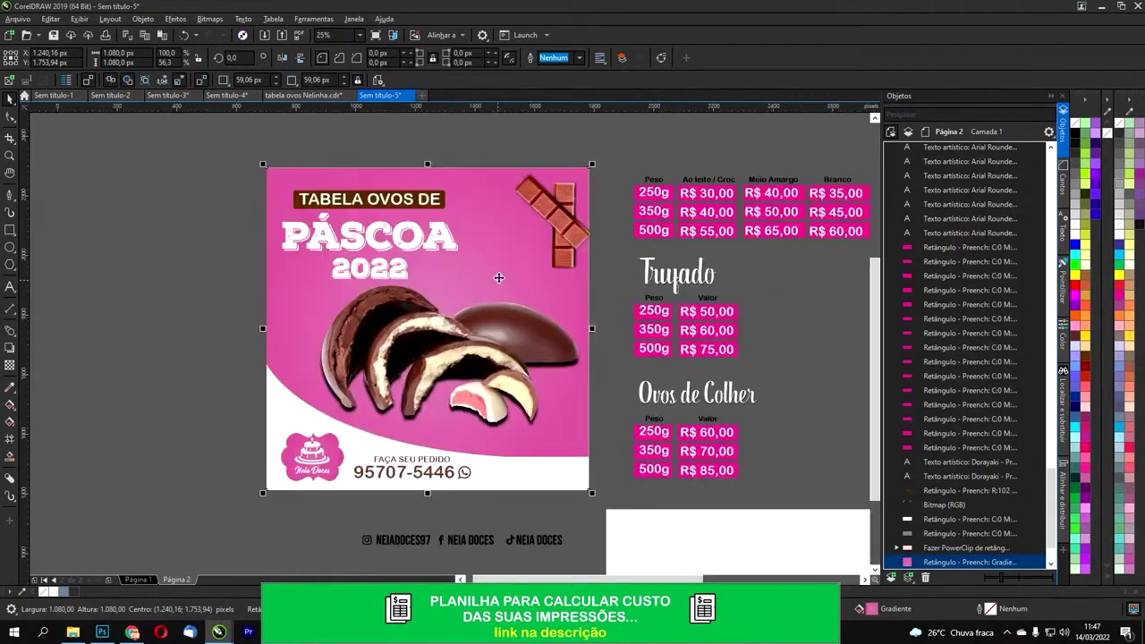
# Step: Delete the price tables, clouds, flowers and the stacked white and patterned rectangles around the artwork on Página 2
pyautogui.moveTo(421, 199); pyautogui.dragTo(722, 516)
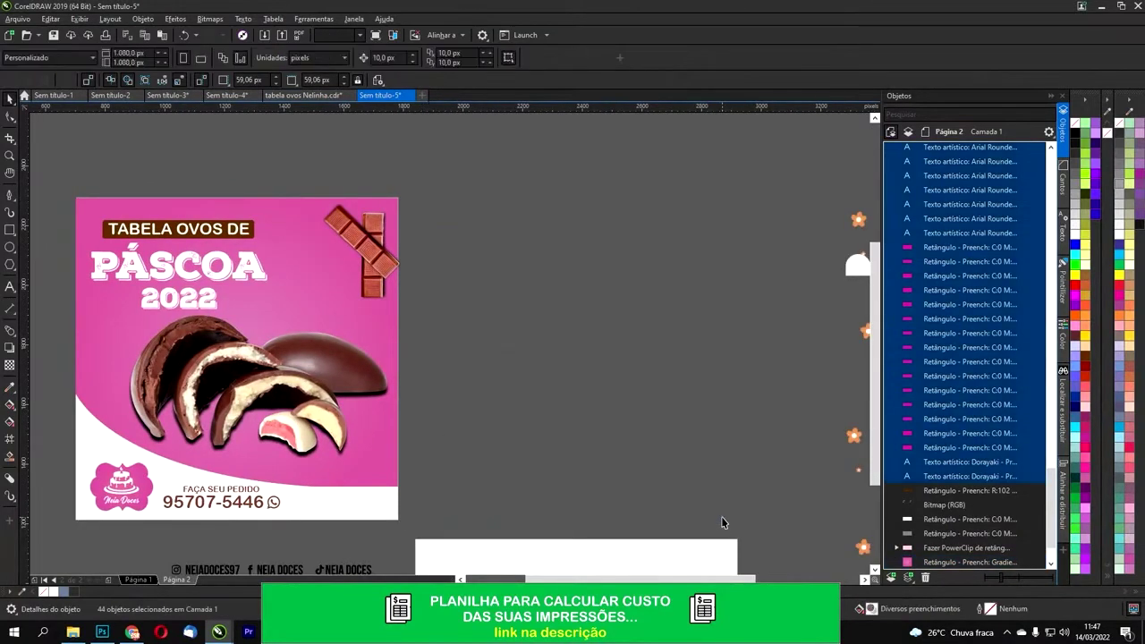
pyautogui.click(721, 516)
pyautogui.scroll(-2, 667, 456)
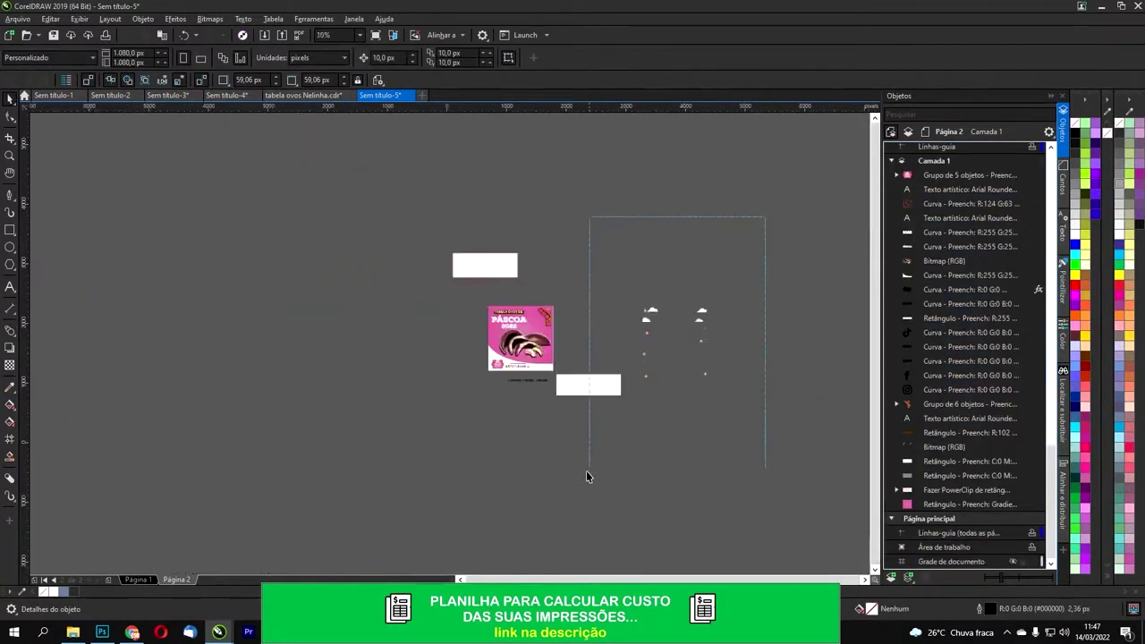
pyautogui.click(487, 266)
pyautogui.scroll(2, 488, 266)
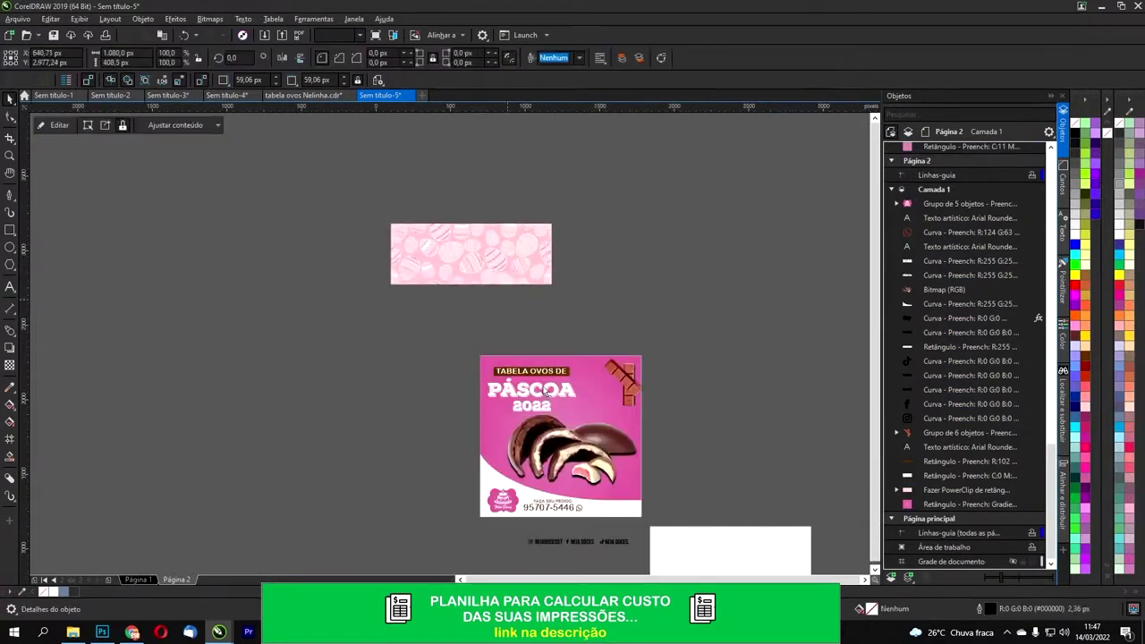
pyautogui.moveTo(547, 390); pyautogui.dragTo(551, 390)
pyautogui.press('Delete')
# Step: Delete the social media handles and the white rectangle below the artwork on Página 2
pyautogui.moveTo(501, 532); pyautogui.dragTo(772, 418)
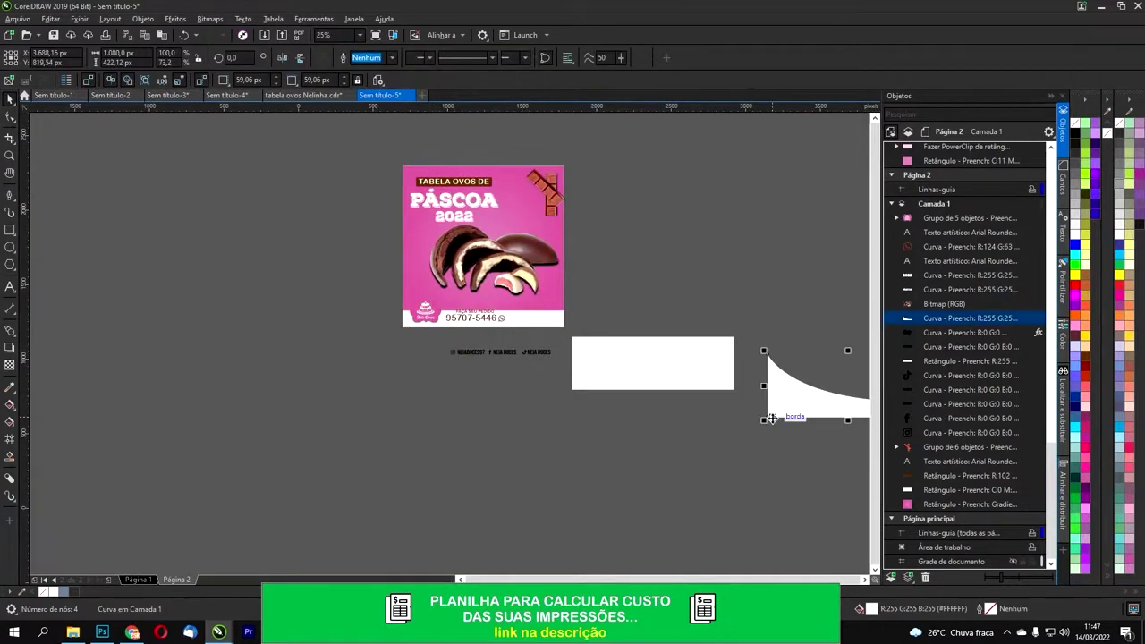
pyautogui.hotkey('ctrl', 'z')
pyautogui.moveTo(409, 399); pyautogui.dragTo(716, 341)
pyautogui.moveTo(774, 328); pyautogui.dragTo(779, 330)
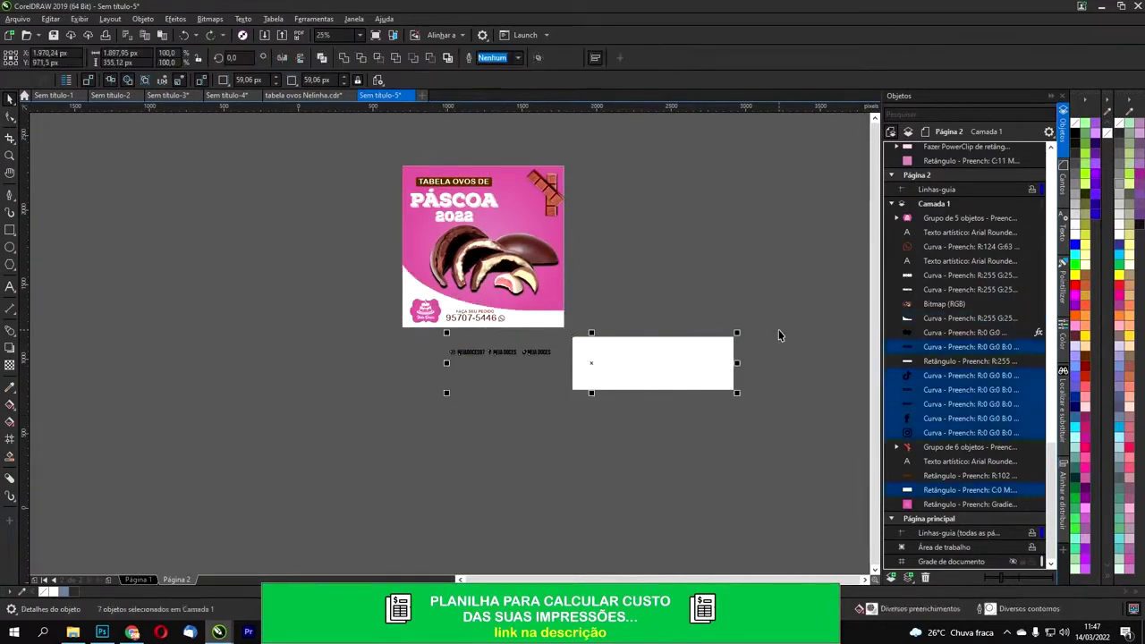
pyautogui.press('Delete')
pyautogui.scroll(1, 590, 239)
pyautogui.moveTo(479, 264); pyautogui.dragTo(587, 355)
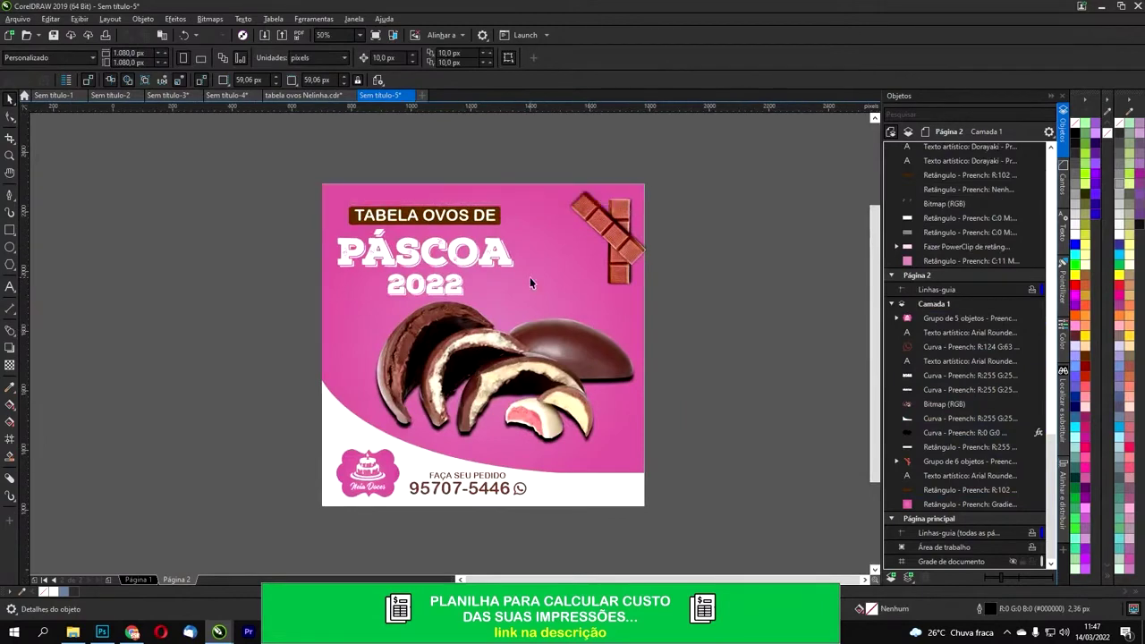
pyautogui.moveTo(512, 253); pyautogui.dragTo(524, 264)
# Step: On Página 1, delete the price tables, spare egg image, chocolate bars and white rectangle outside the artwork
pyautogui.click(152, 579)
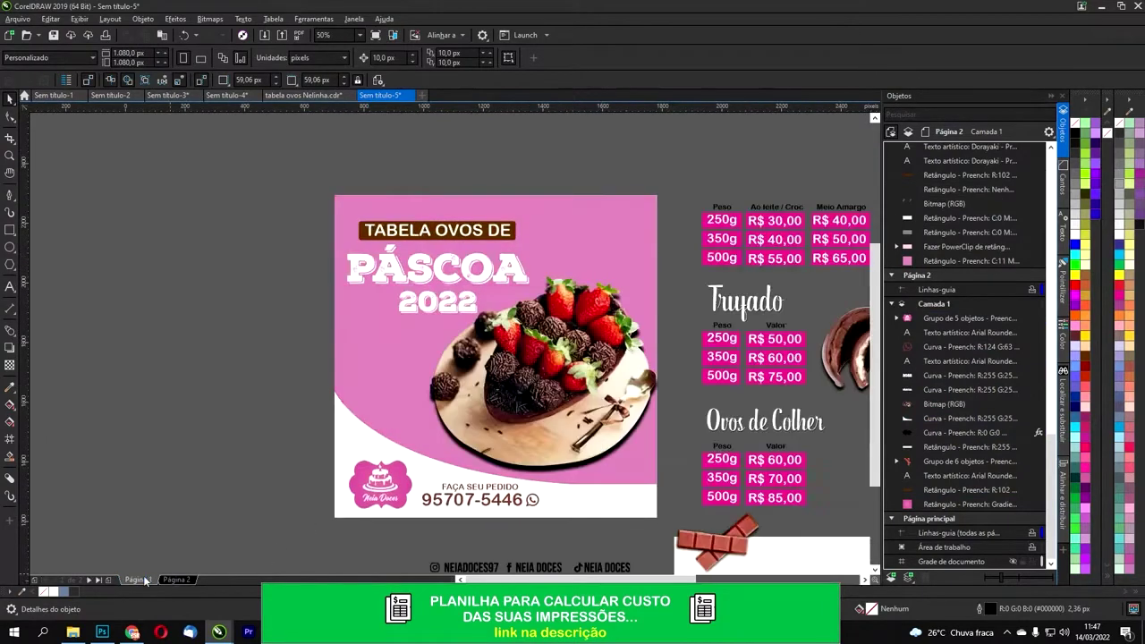
pyautogui.moveTo(562, 393); pyautogui.dragTo(344, 358)
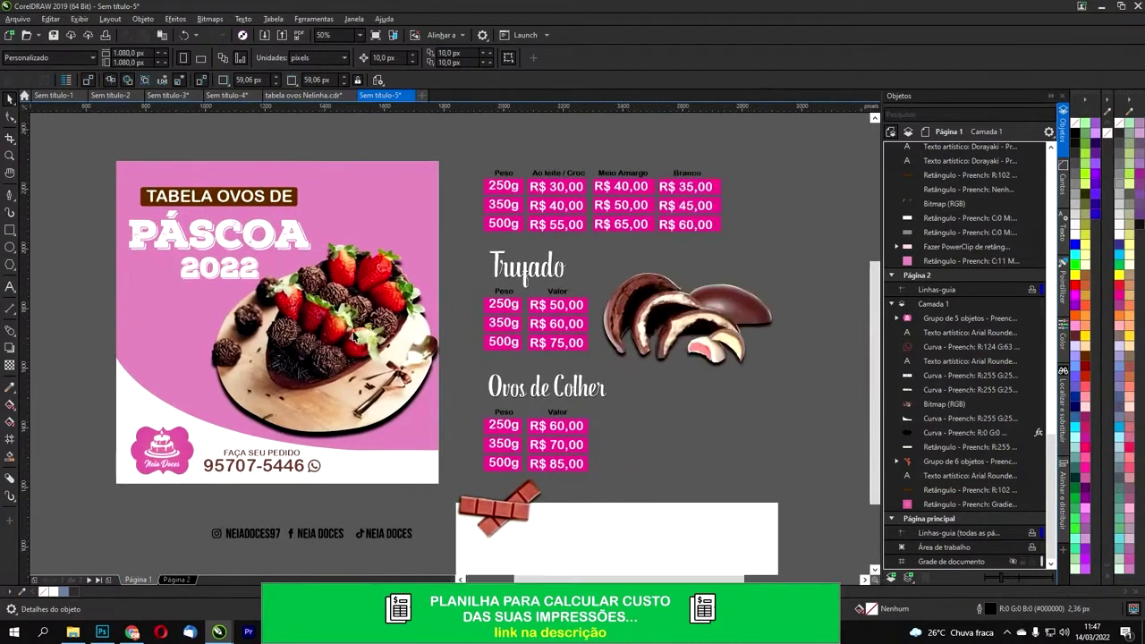
pyautogui.moveTo(455, 139); pyautogui.dragTo(795, 543)
pyautogui.press('Delete')
pyautogui.moveTo(535, 464); pyautogui.dragTo(596, 279)
pyautogui.click(560, 348)
pyautogui.press('Delete')
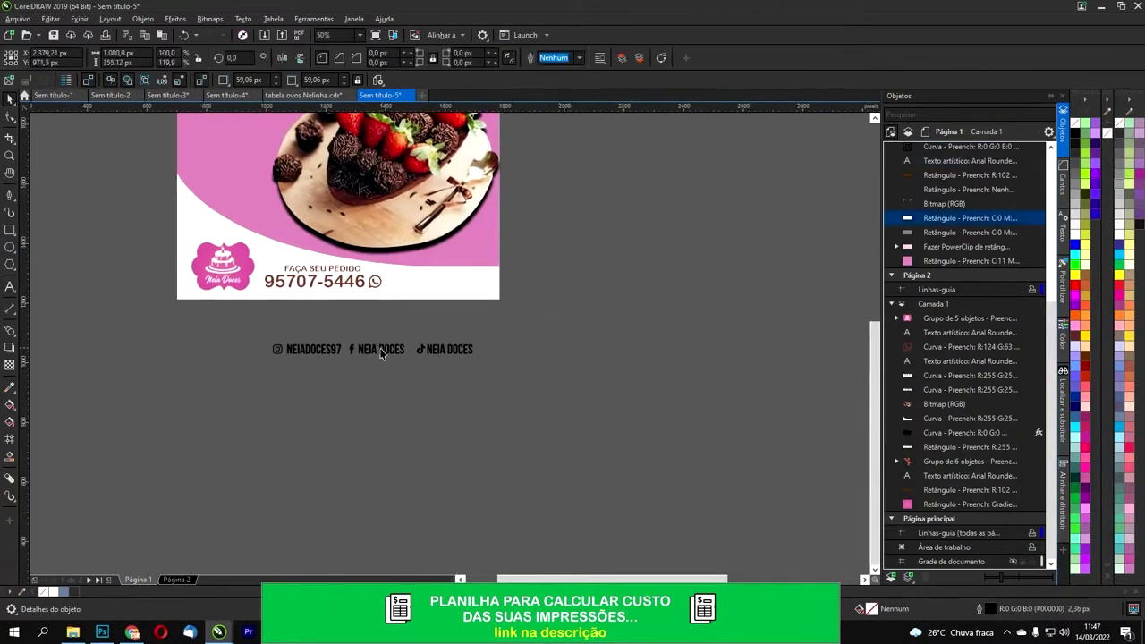
# Step: Delete the social media handles, the remaining loose decorations and the stacked rectangles above the artwork on Página 1
pyautogui.moveTo(256, 330); pyautogui.dragTo(515, 394)
pyautogui.scroll(-4, 513, 393)
pyautogui.moveTo(521, 314); pyautogui.dragTo(703, 468)
pyautogui.click(361, 311)
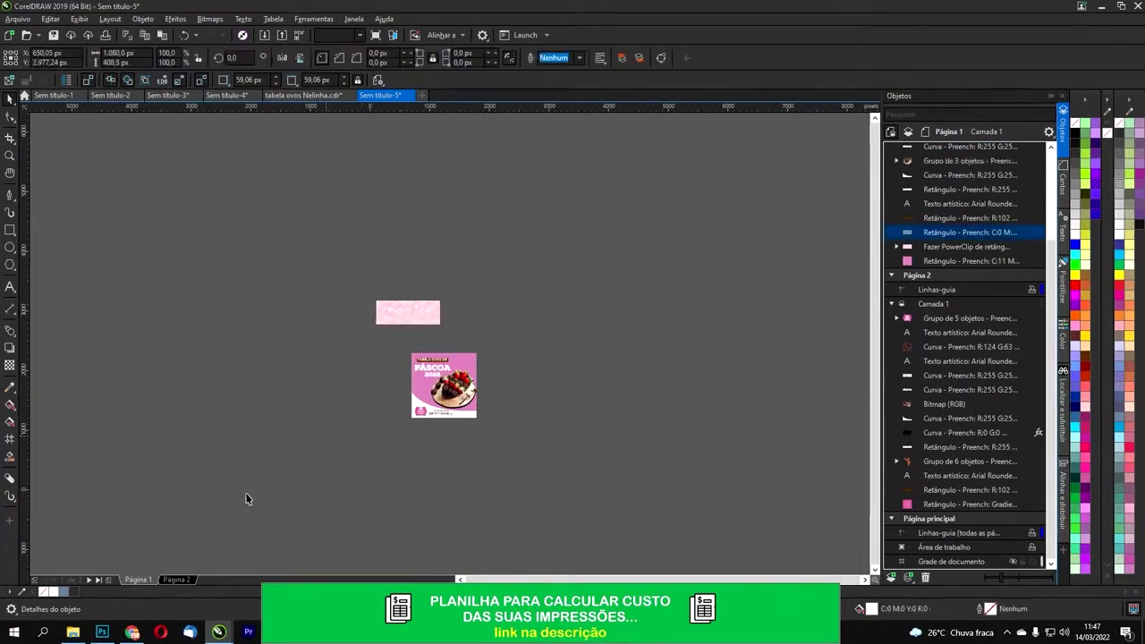
pyautogui.scroll(4, 430, 367)
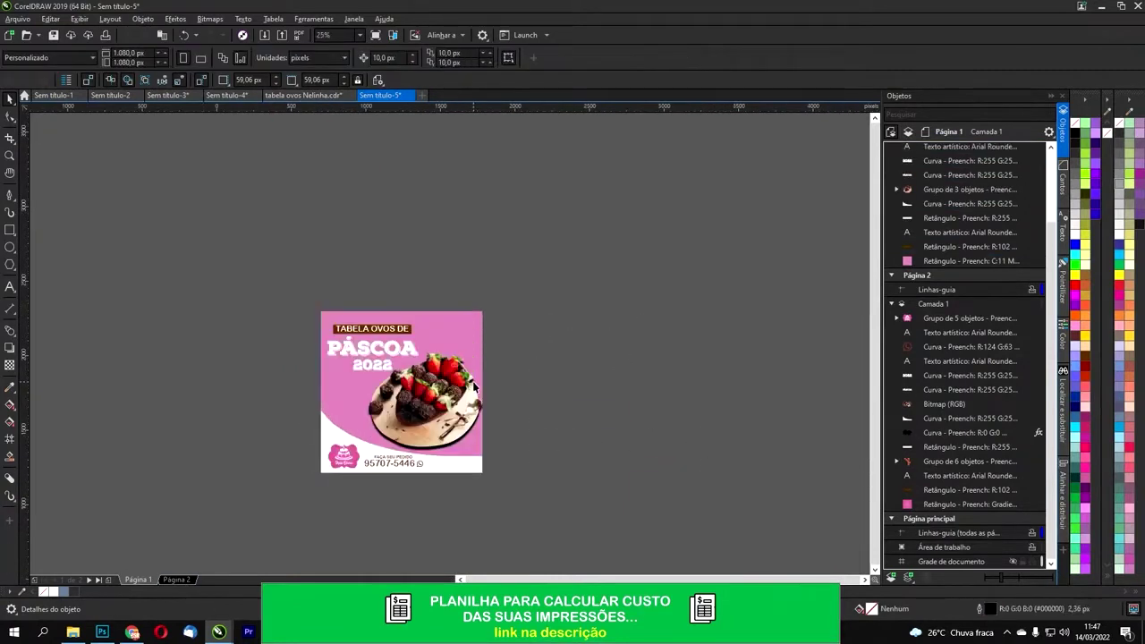
# Step: Draw a circle about 298 px in diameter beside the artwork, fill it white and remove its outline
pyautogui.click(9, 248)
pyautogui.moveTo(582, 284); pyautogui.dragTo(671, 327)
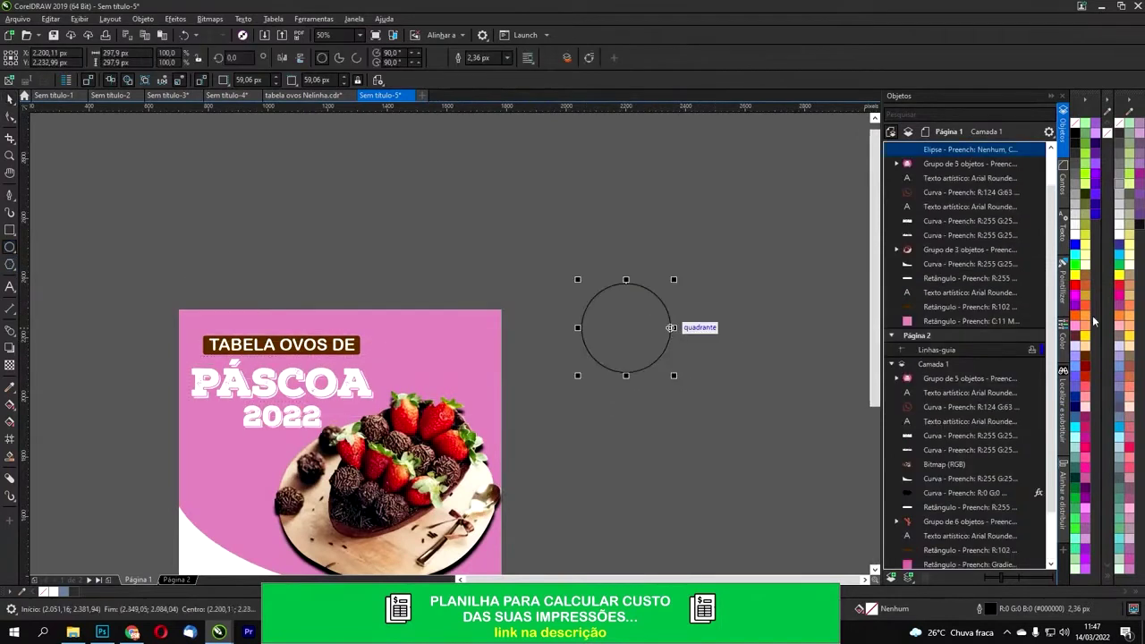
pyautogui.click(1121, 237)
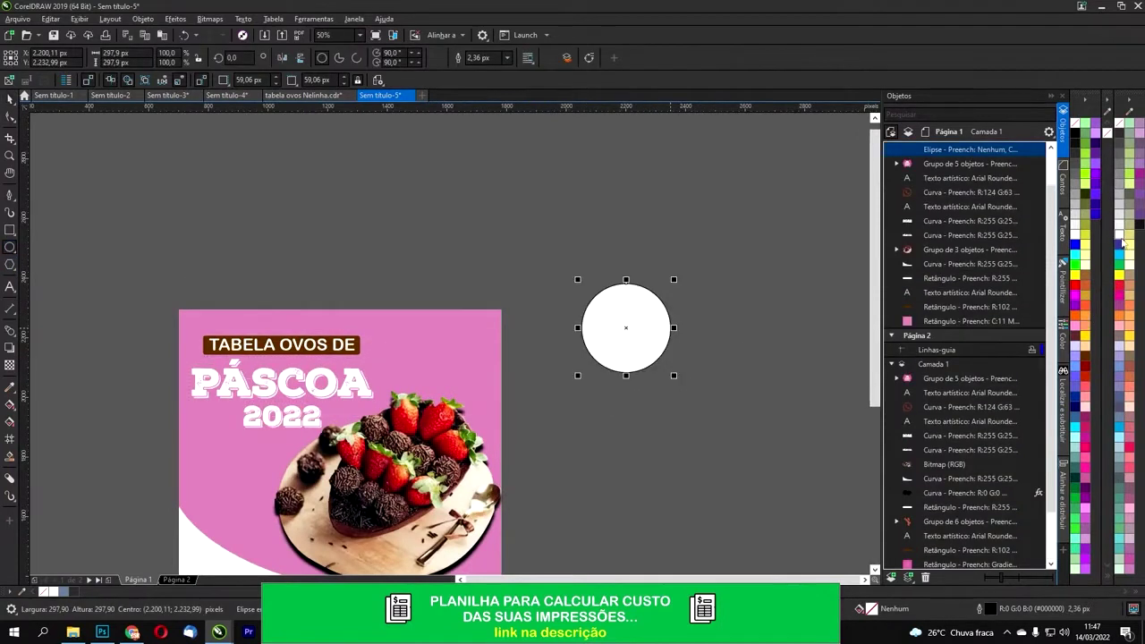
pyautogui.rightClick(1116, 125)
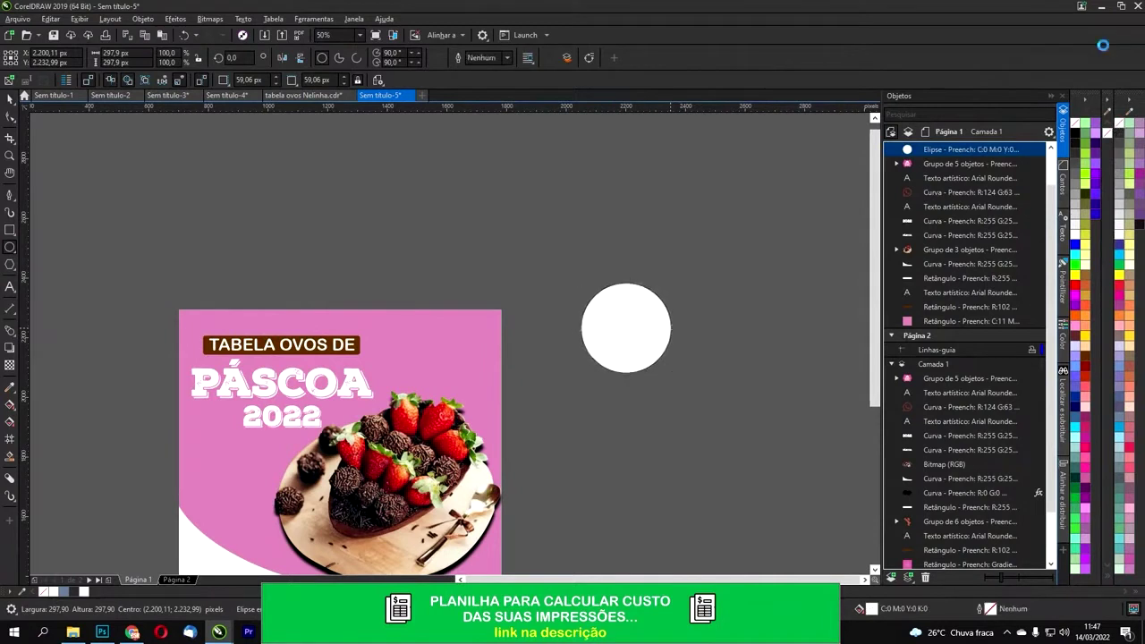
# Step: Duplicate the white circle and place the copy up and to the left, slightly overlapping the original
pyautogui.hotkey('ctrl', 'v')
pyautogui.click(10, 99)
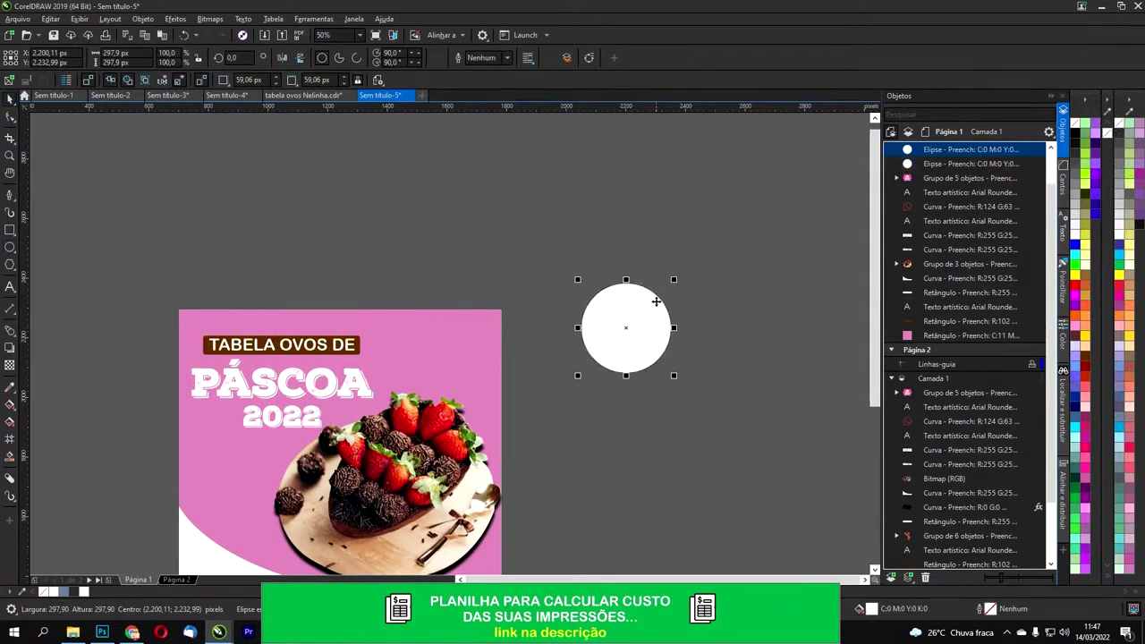
pyautogui.moveTo(653, 302); pyautogui.dragTo(602, 239)
# Step: Apply a strong Gaussian blur to the copied circle to turn it into a soft white glow
pyautogui.click(244, 19)
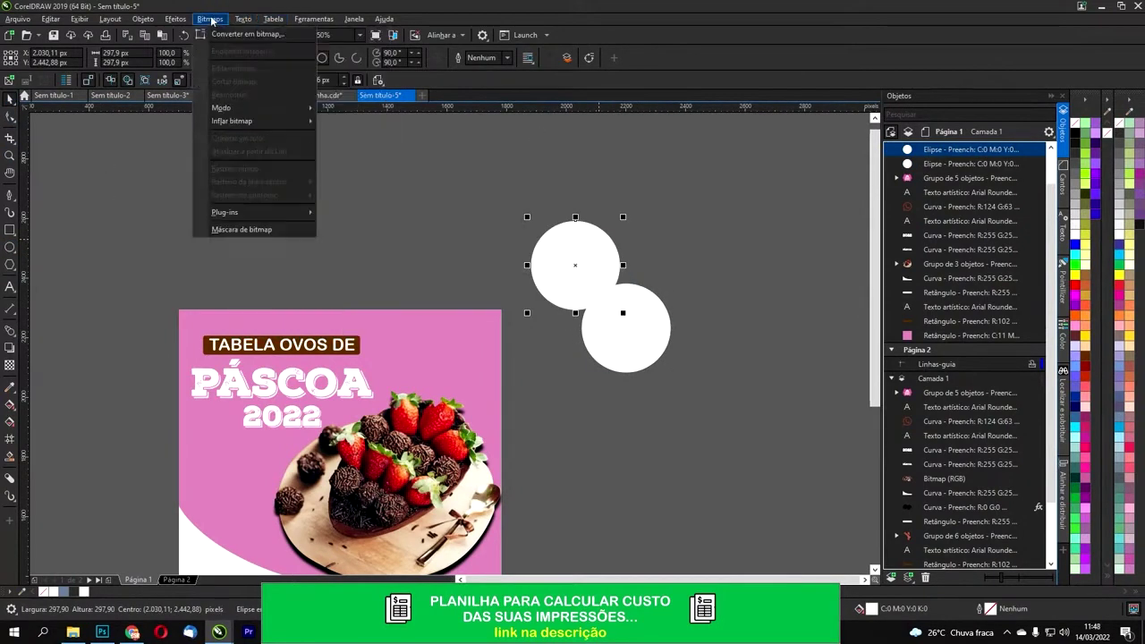
pyautogui.moveTo(175, 19)
pyautogui.moveTo(235, 73)
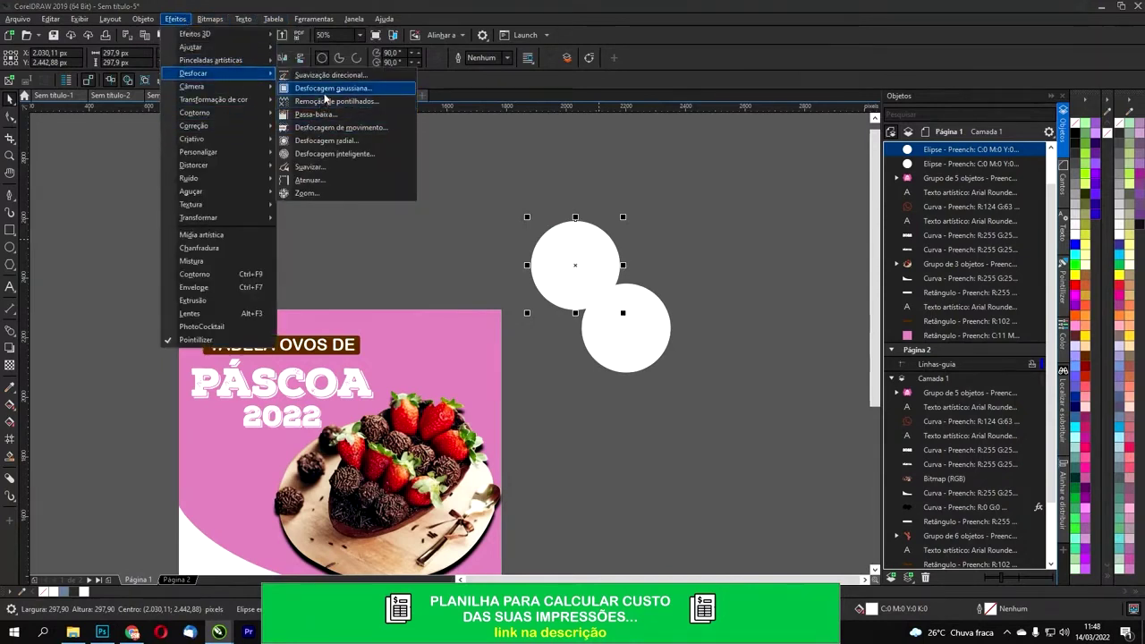
pyautogui.click(333, 88)
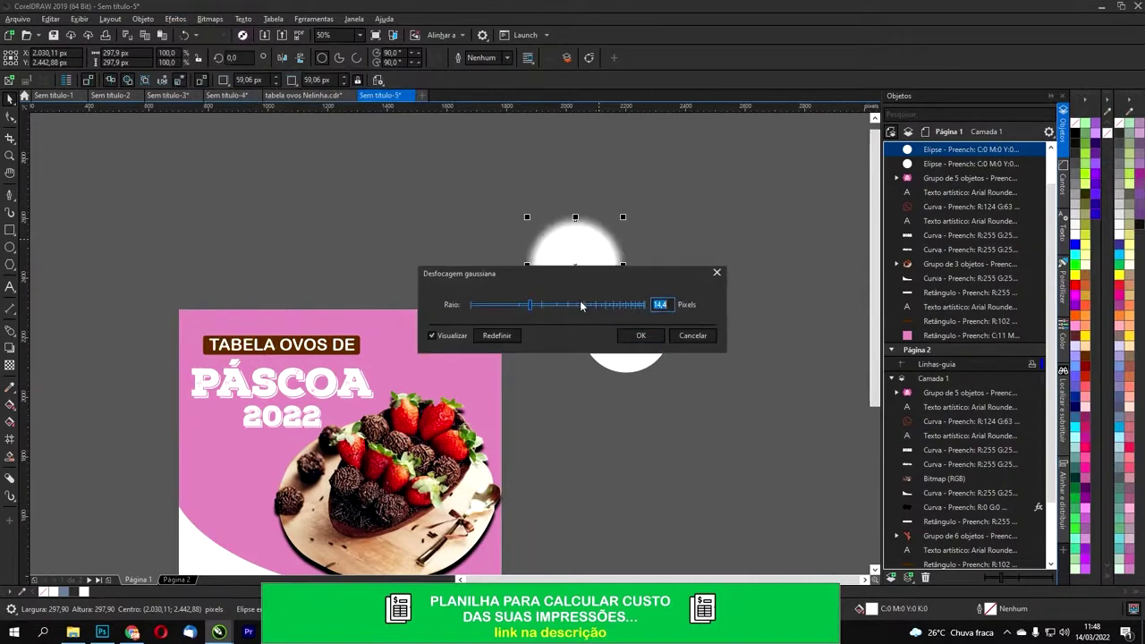
pyautogui.moveTo(581, 305); pyautogui.dragTo(602, 300)
pyautogui.click(640, 336)
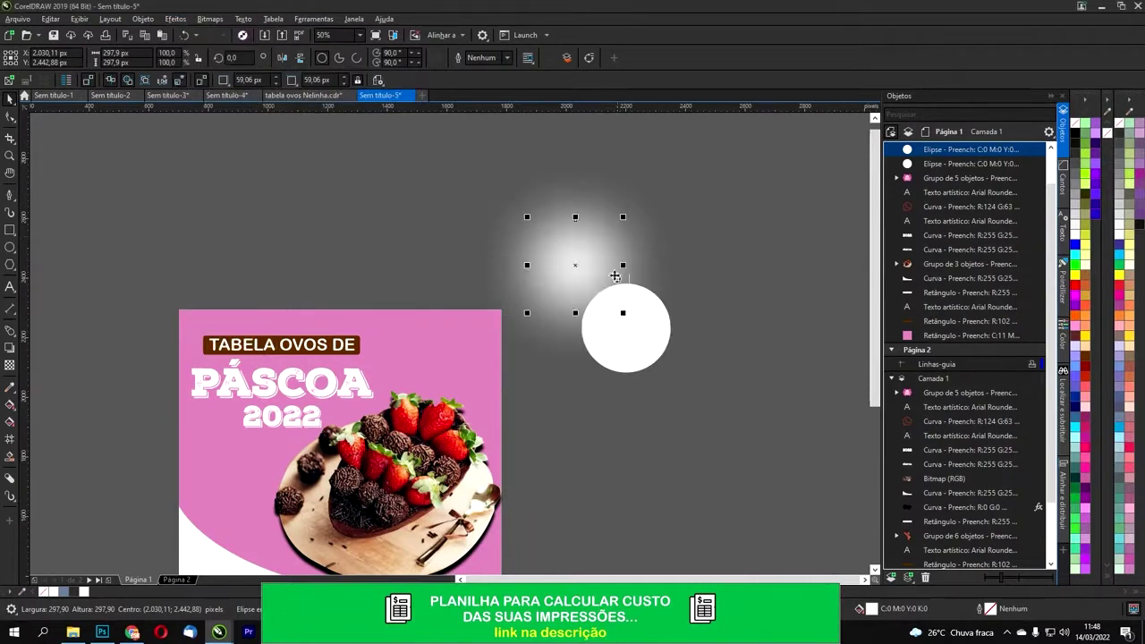
# Step: Place the blurred white glow inside the pink background rectangle of Página 1 with PowerClip
pyautogui.rightClick(589, 266)
pyautogui.click(638, 399)
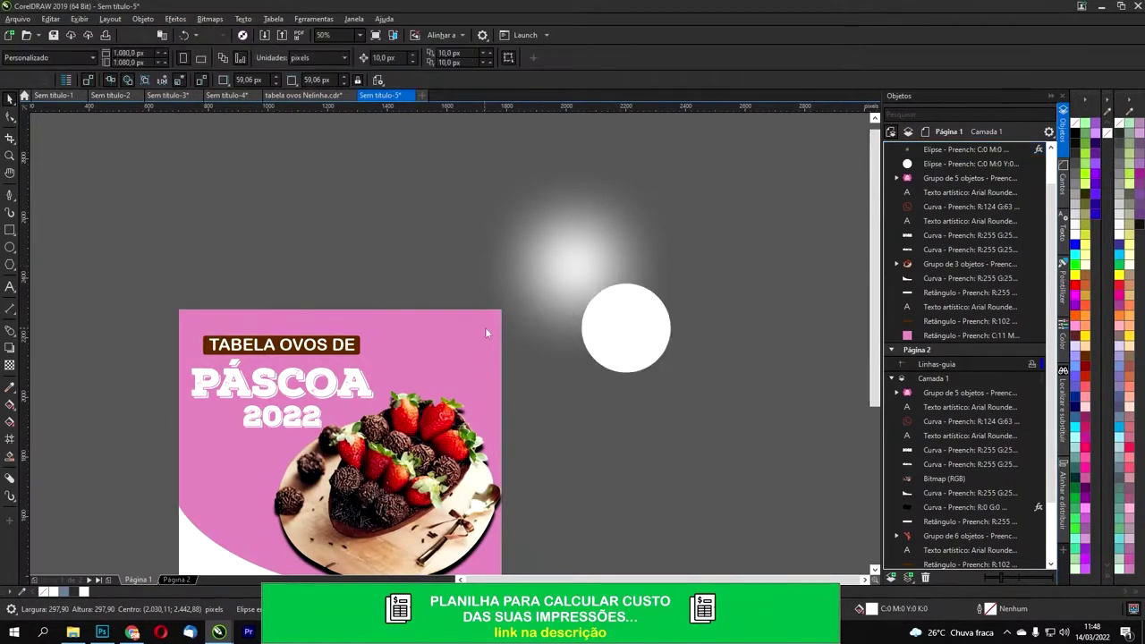
pyautogui.click(484, 328)
pyautogui.click(549, 354)
pyautogui.click(464, 338)
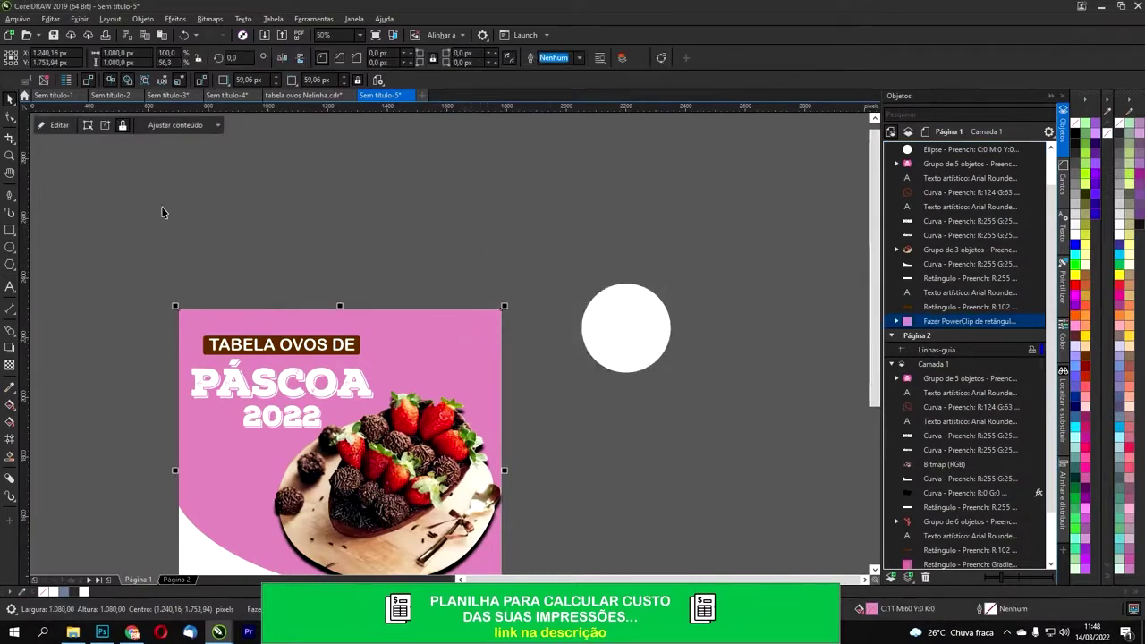
# Step: Move the clipped glow to the pink background's upper-right corner and enlarge it to about 861 px across
pyautogui.click(462, 320)
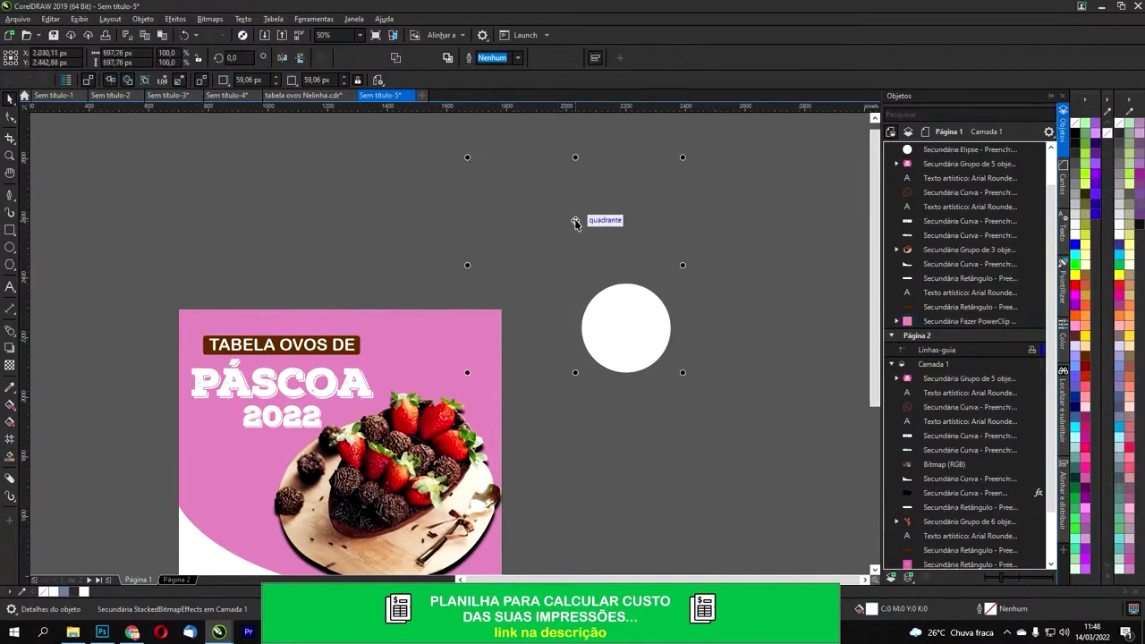
pyautogui.moveTo(575, 263); pyautogui.dragTo(529, 311)
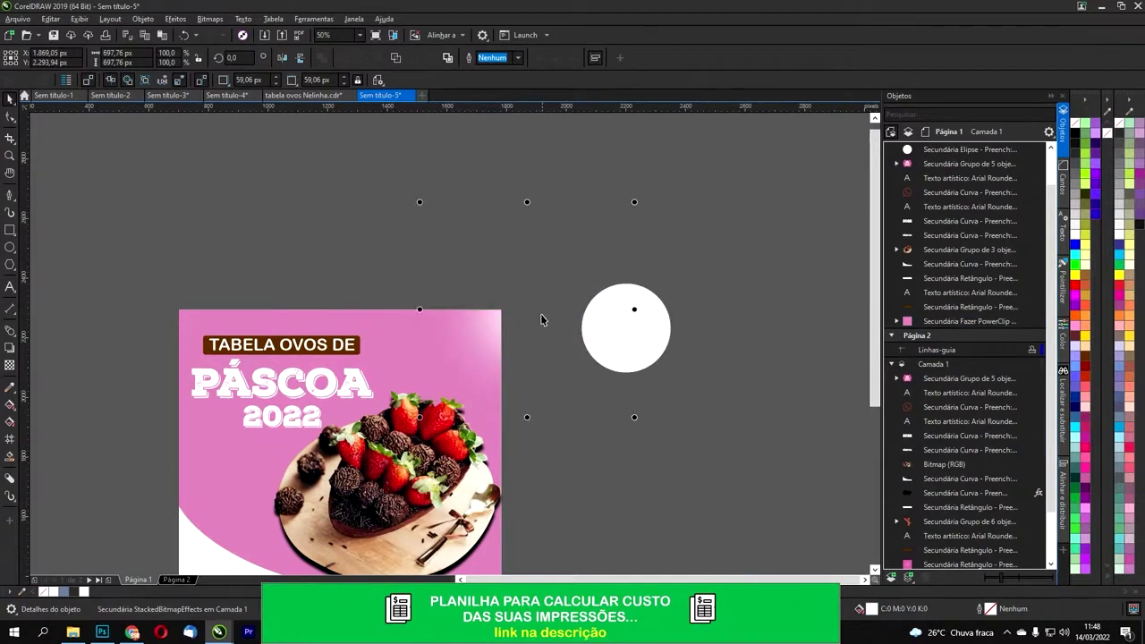
pyautogui.moveTo(528, 310); pyautogui.dragTo(474, 333)
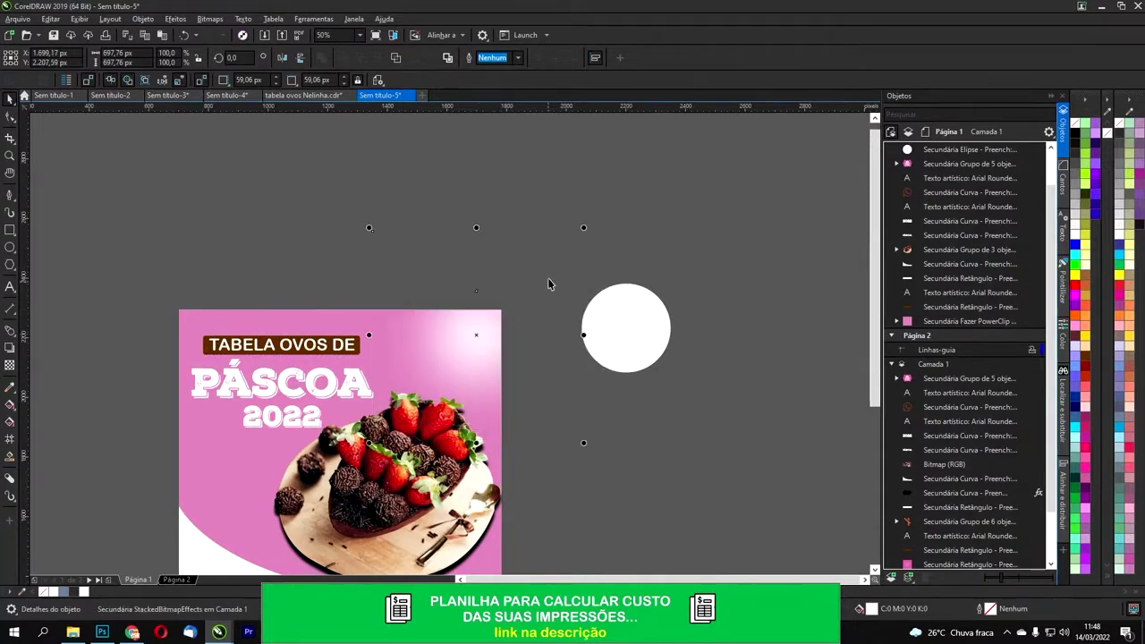
pyautogui.moveTo(370, 441); pyautogui.dragTo(345, 467)
pyautogui.moveTo(477, 336); pyautogui.dragTo(495, 328)
pyautogui.click(648, 243)
pyautogui.scroll(-1, 534, 262)
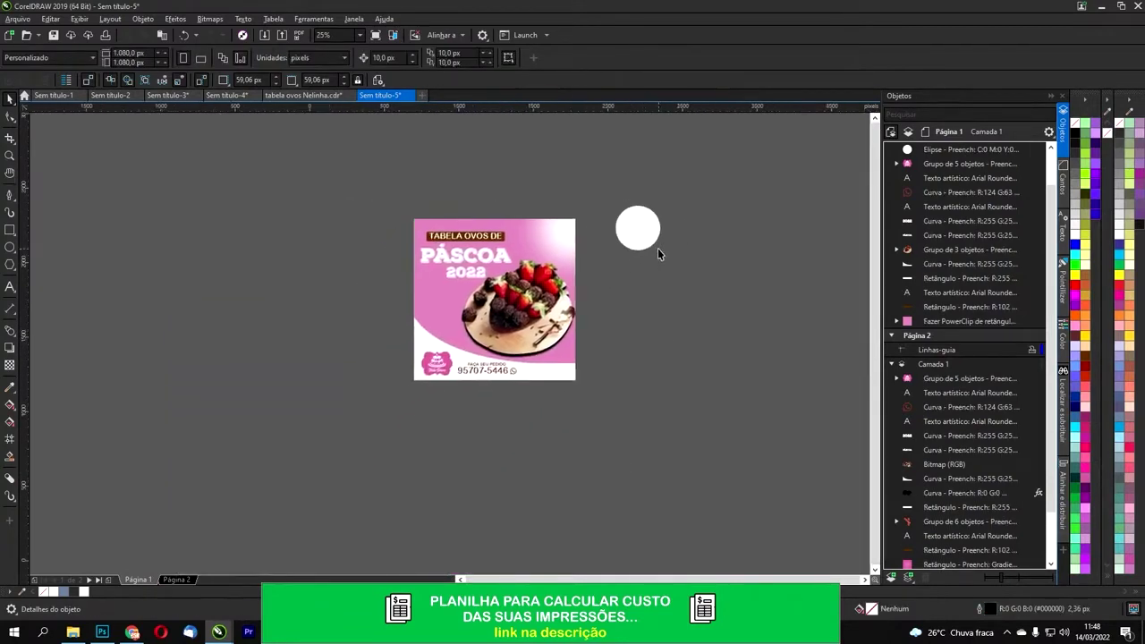
pyautogui.scroll(1, 566, 220)
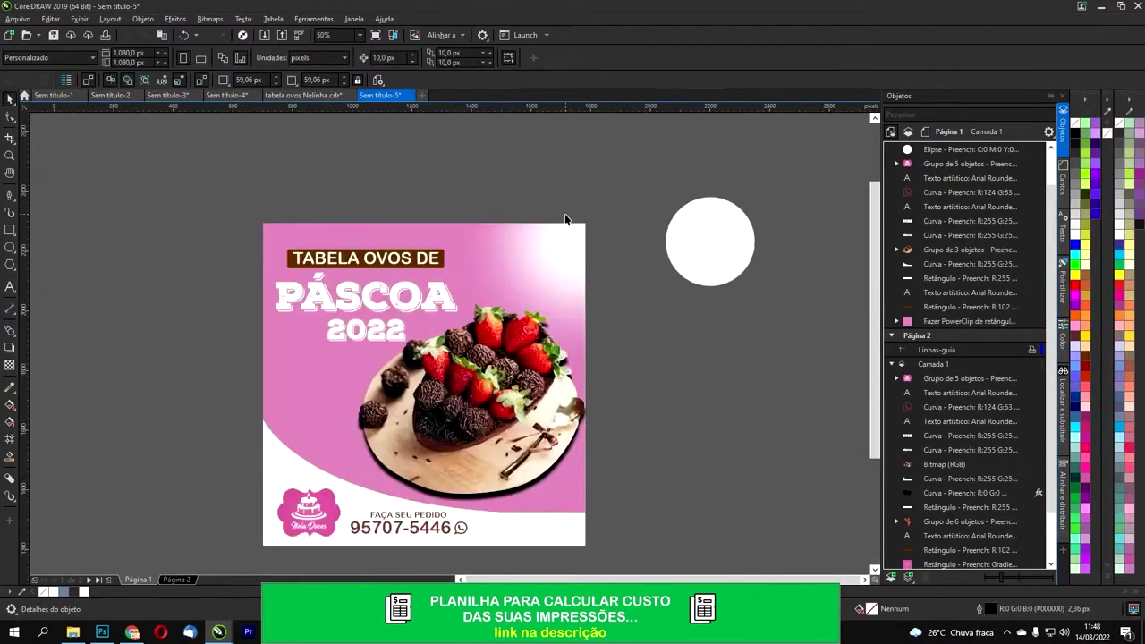
# Step: Copy the glow from the Página 1 background and paste it onto Página 2
pyautogui.click(565, 260)
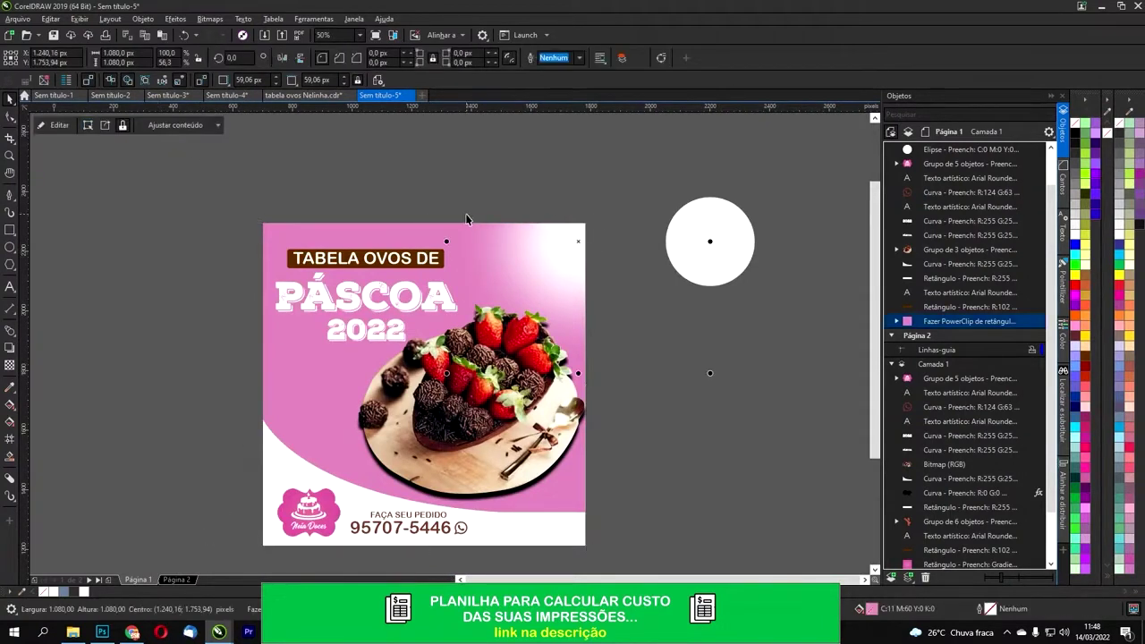
pyautogui.click(582, 246)
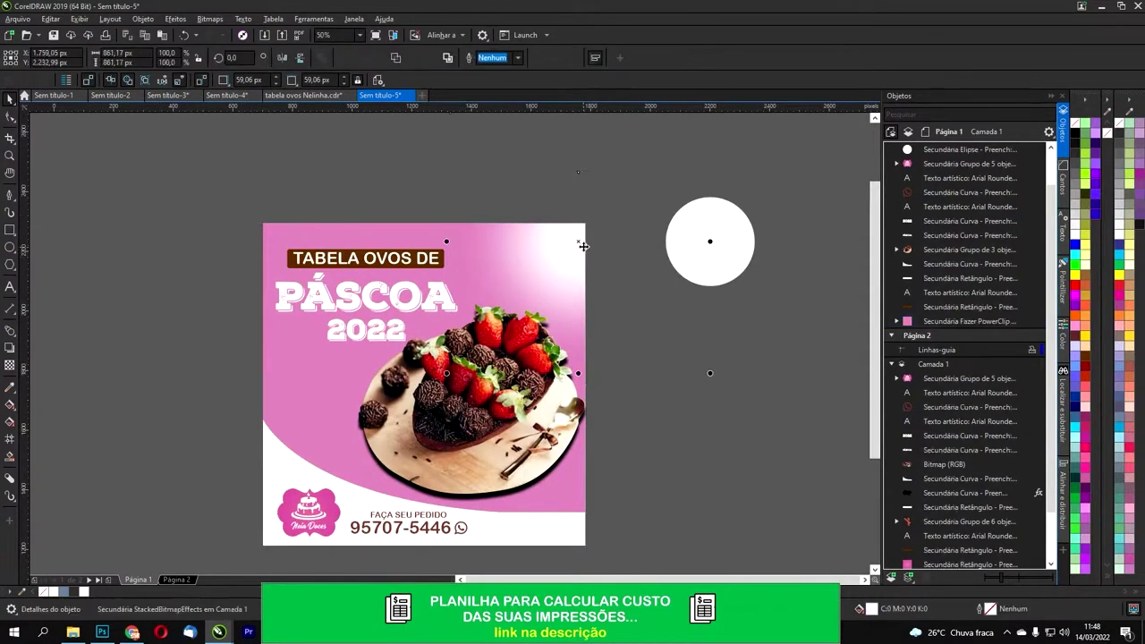
pyautogui.click(186, 580)
pyautogui.hotkey('ctrl', 'v')
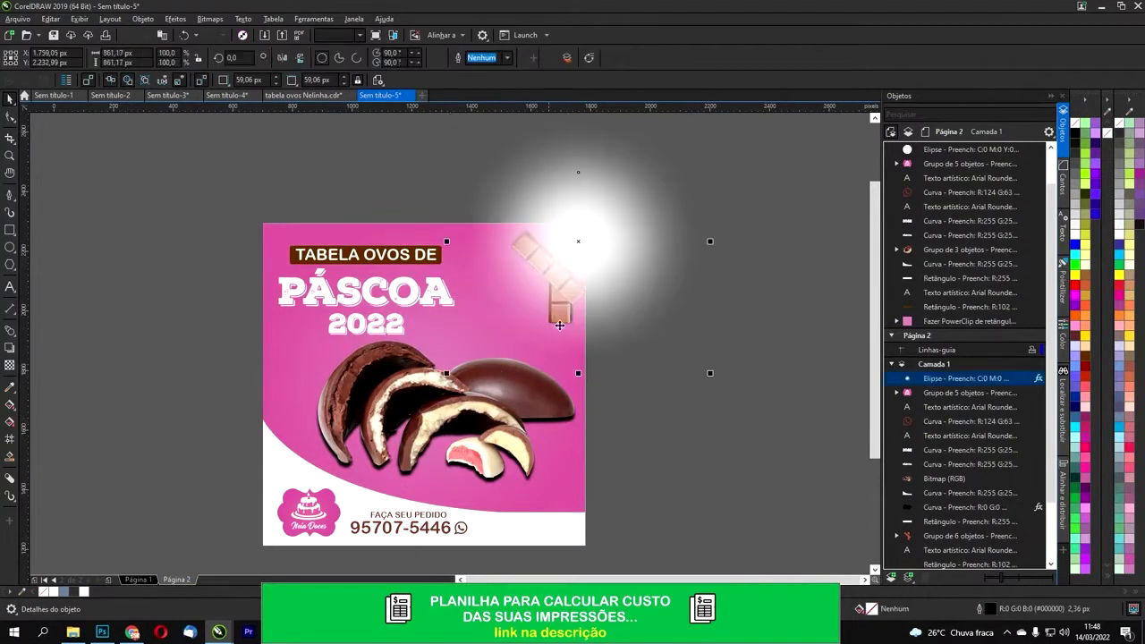
pyautogui.rightClick(588, 240)
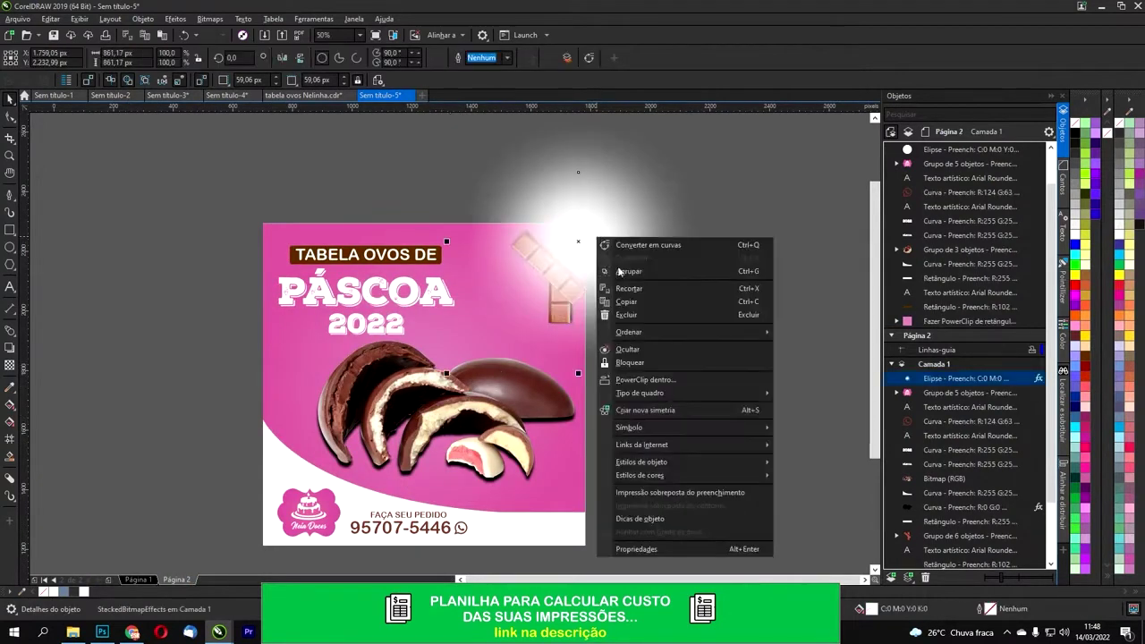
pyautogui.click(627, 382)
pyautogui.click(558, 460)
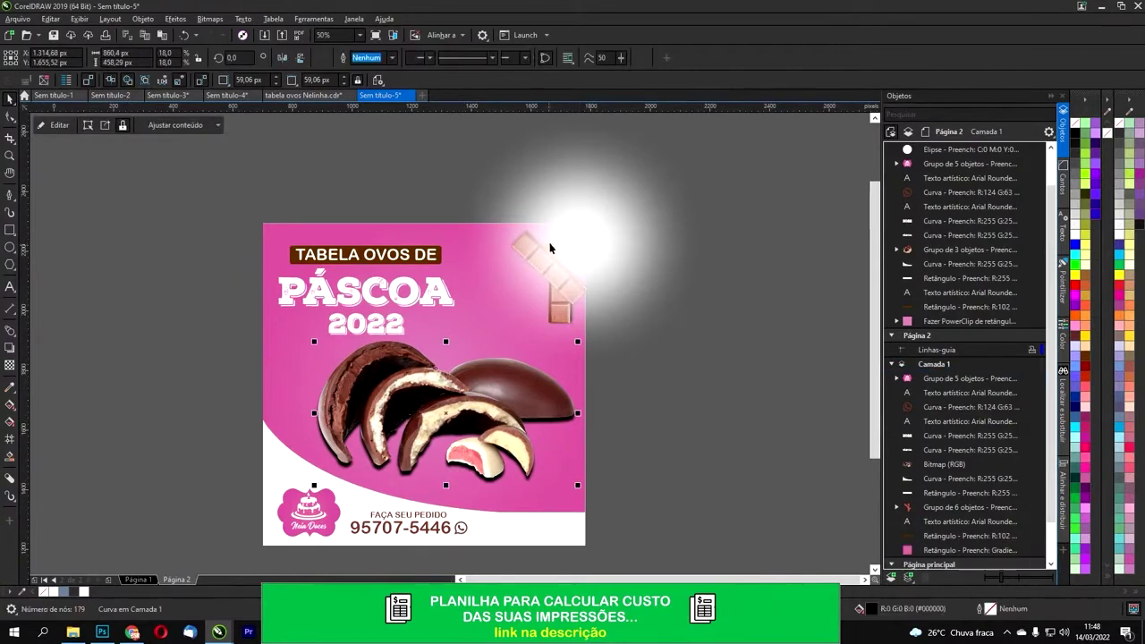
pyautogui.hotkey('ctrl', 'z')
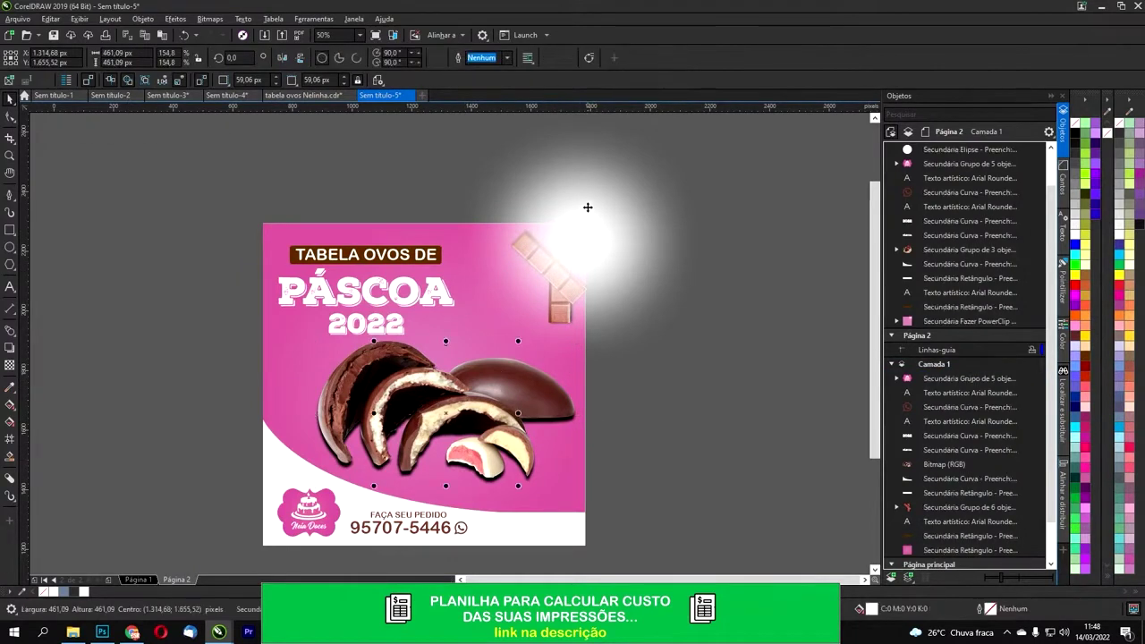
# Step: Place the pasted glow inside the pink background rectangle of Página 2 with PowerClip
pyautogui.scroll(-2, 618, 193)
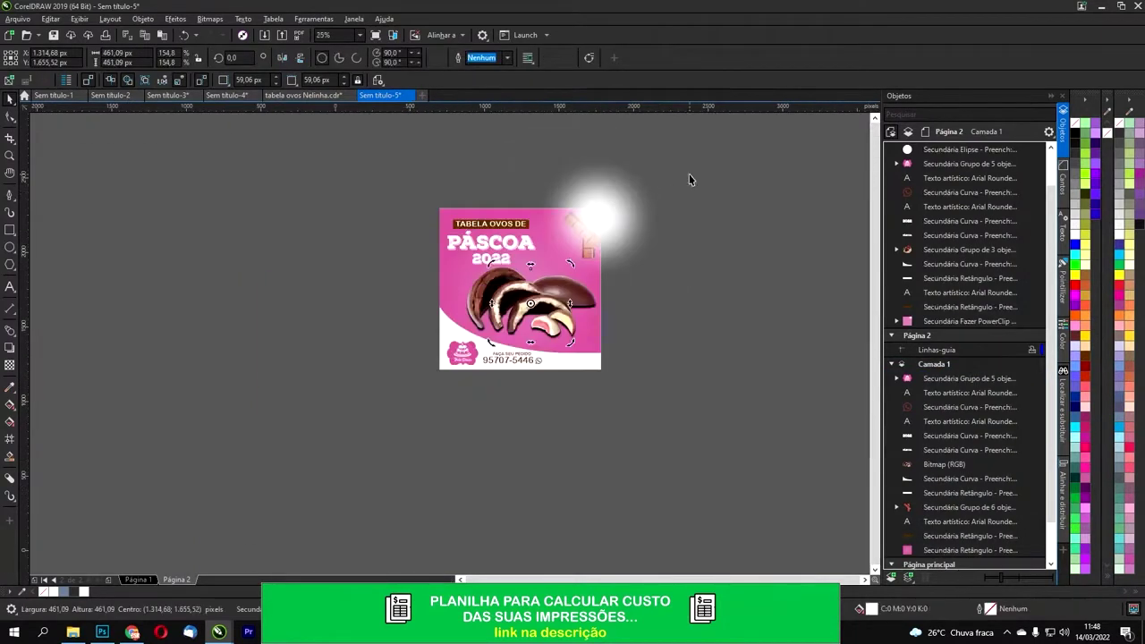
pyautogui.click(614, 189)
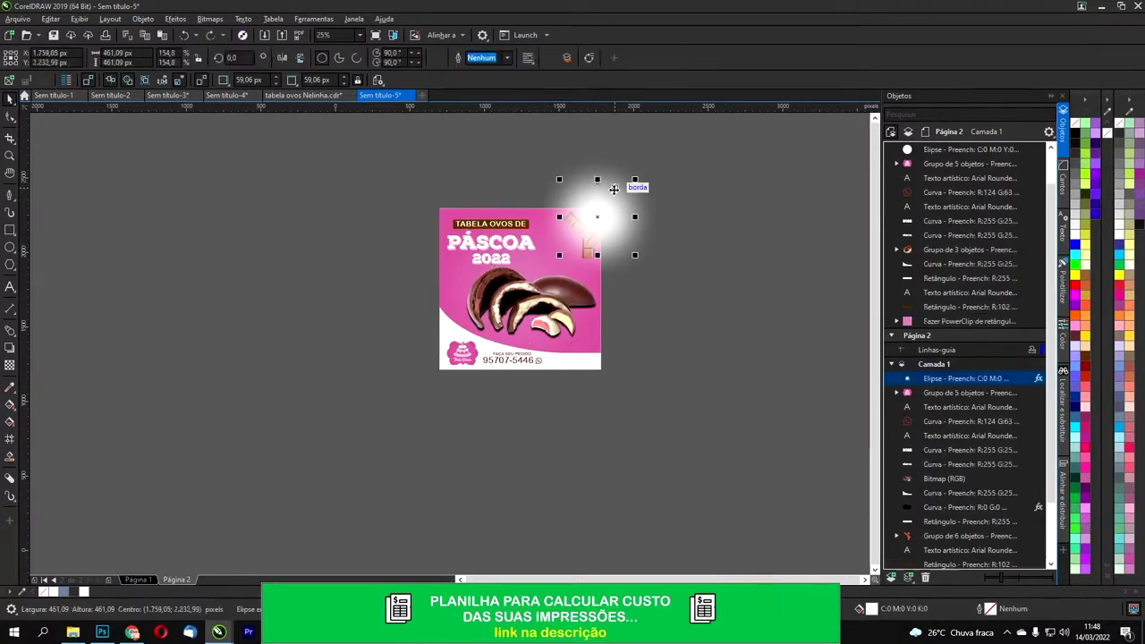
pyautogui.rightClick(599, 216)
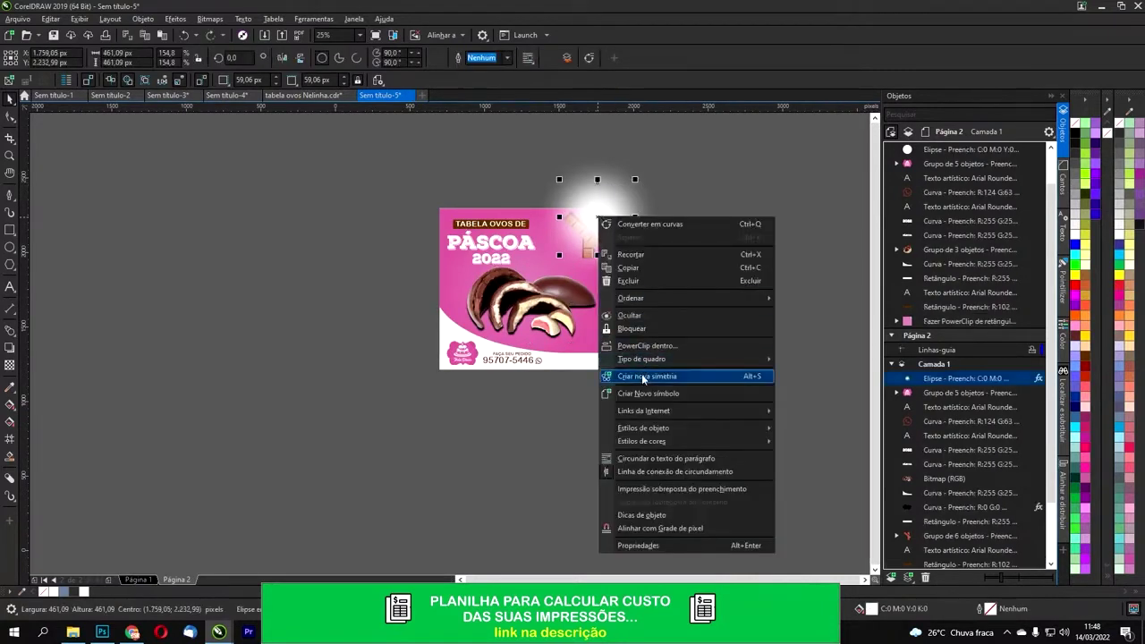
pyautogui.click(646, 345)
pyautogui.click(443, 213)
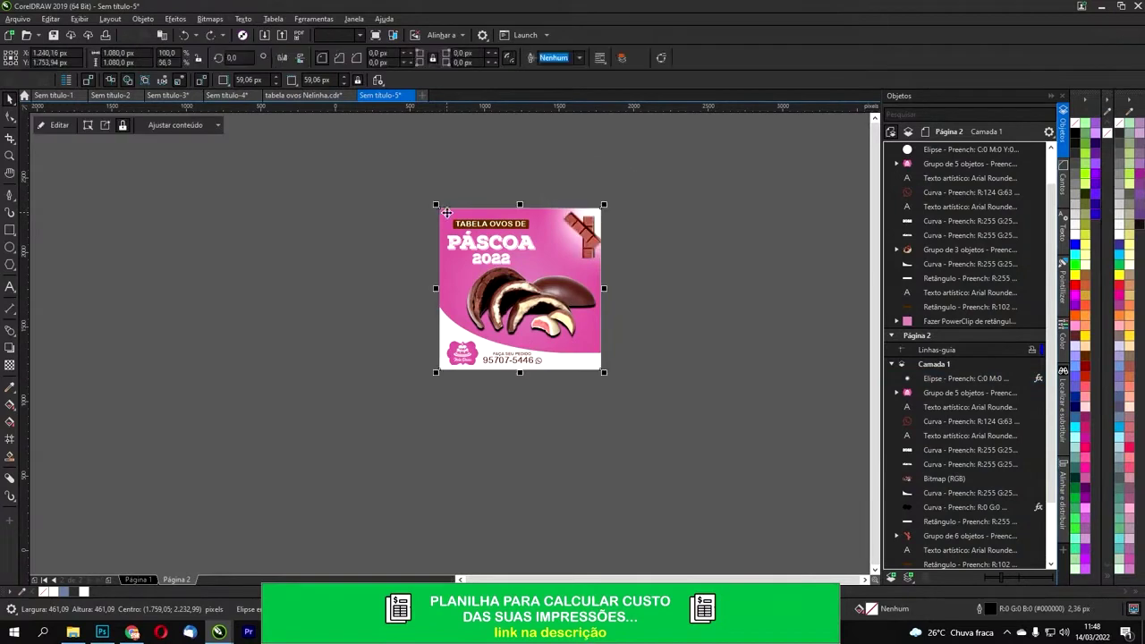
# Step: Reposition the clipped glow on Página 2 so it sits horizontally centred behind the chocolate eggs
pyautogui.click(87, 125)
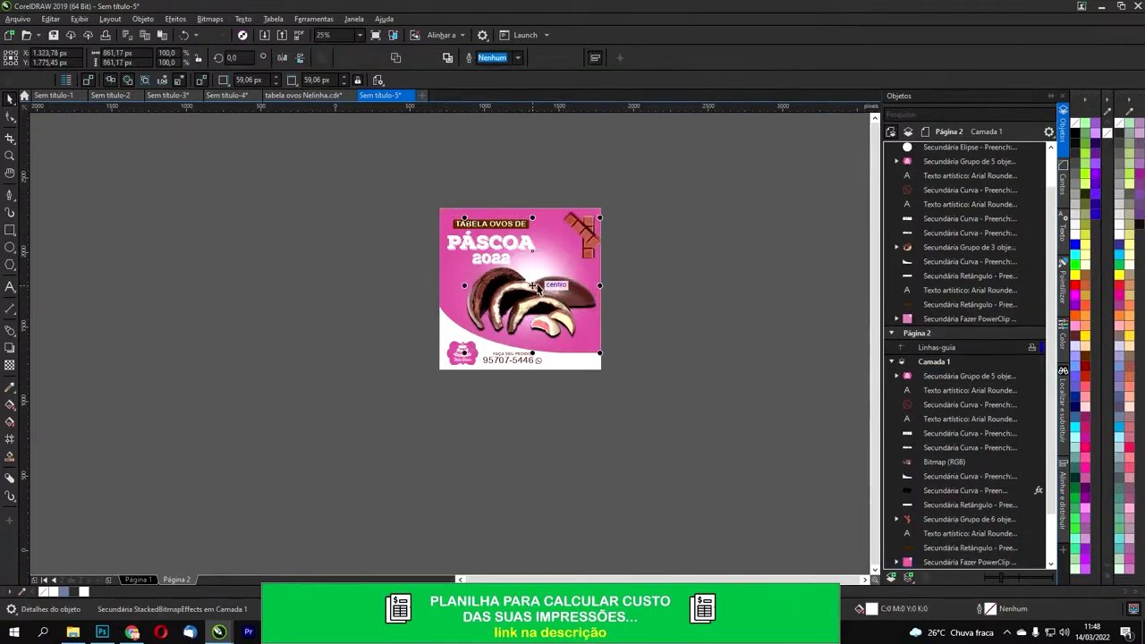
pyautogui.scroll(2, 532, 291)
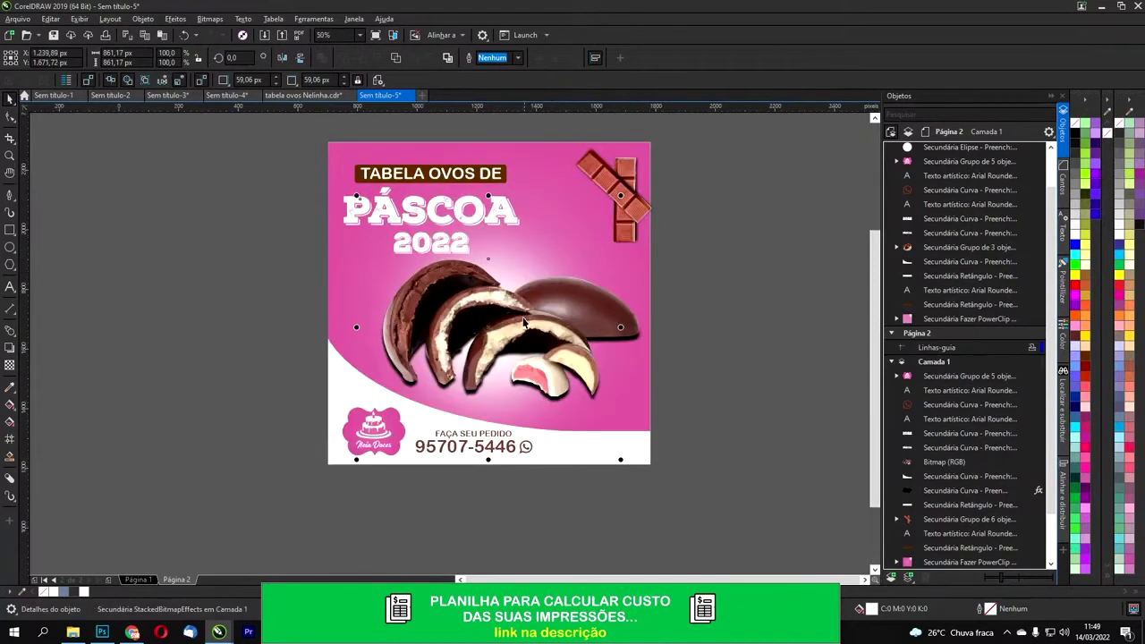
pyautogui.moveTo(489, 328); pyautogui.dragTo(489, 322)
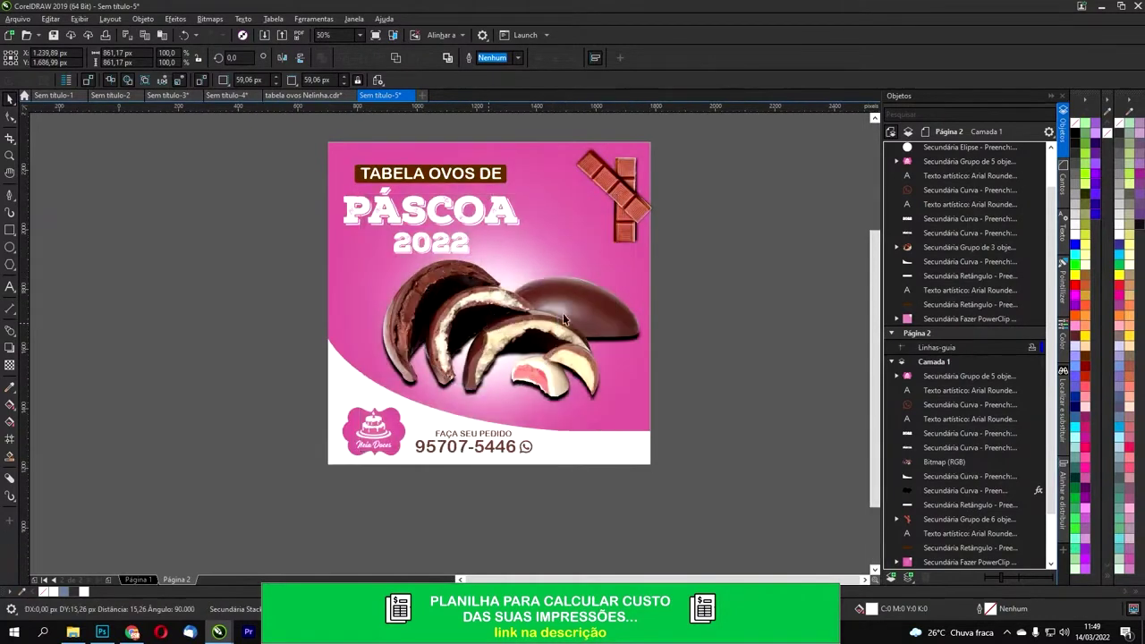
pyautogui.keyDown('ctrl'); pyautogui.click(666, 262); pyautogui.keyUp('ctrl')
pyautogui.scroll(-2, 576, 242)
pyautogui.scroll(2, 573, 235)
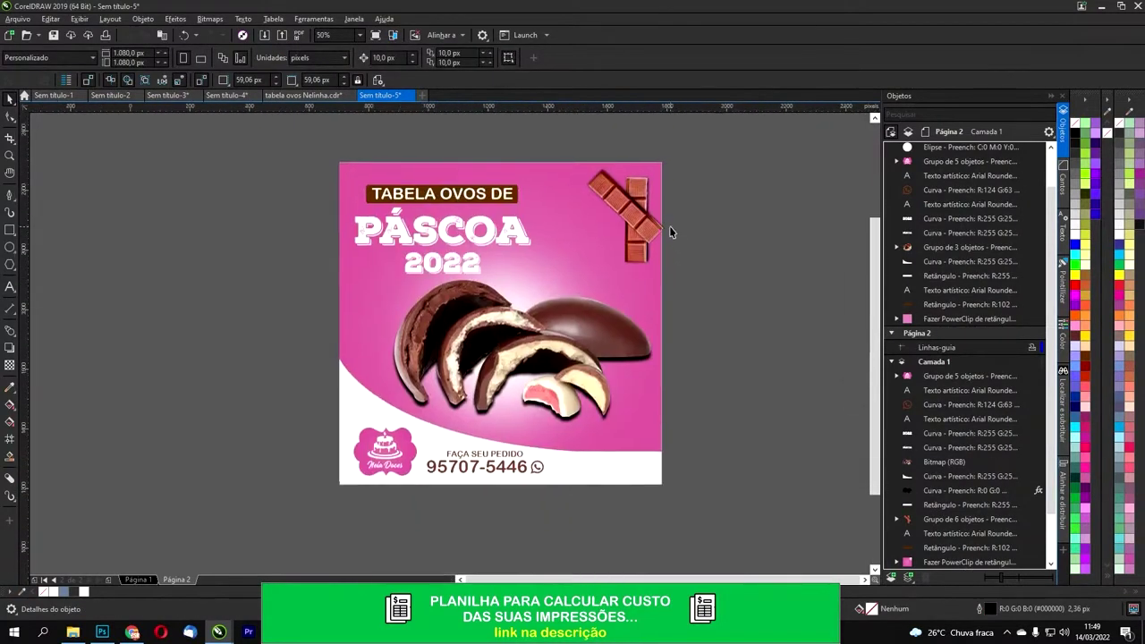
# Step: Delete the chocolate bar decoration on Página 2 and move the whole title block to about the horizontal middle, above the eggs
pyautogui.click(643, 220)
pyautogui.press('Delete')
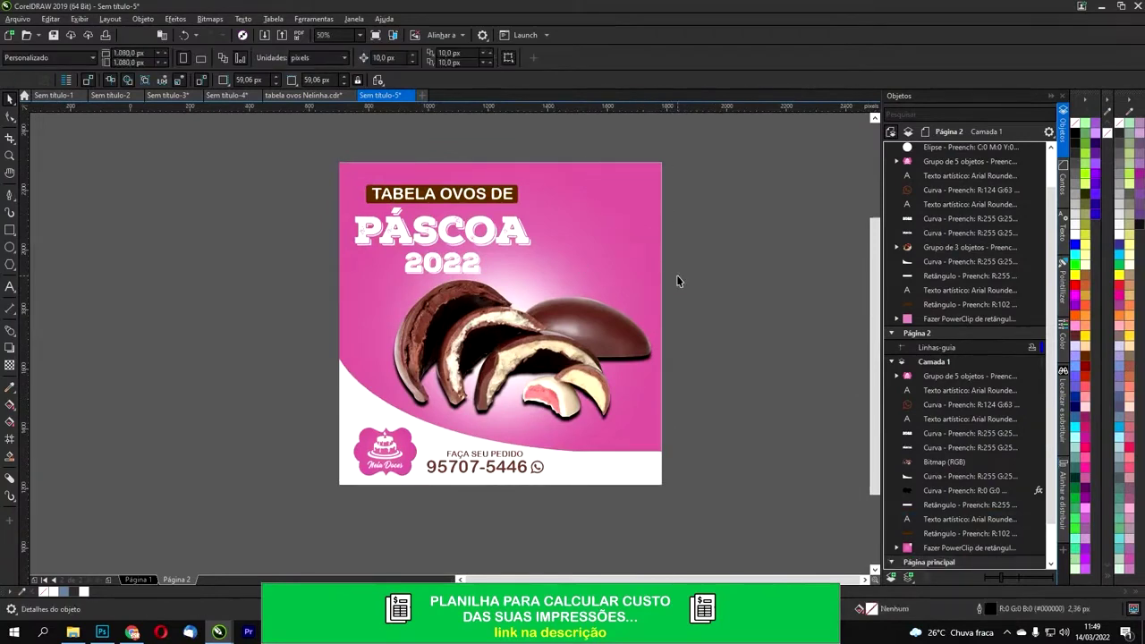
pyautogui.moveTo(306, 164); pyautogui.dragTo(611, 302)
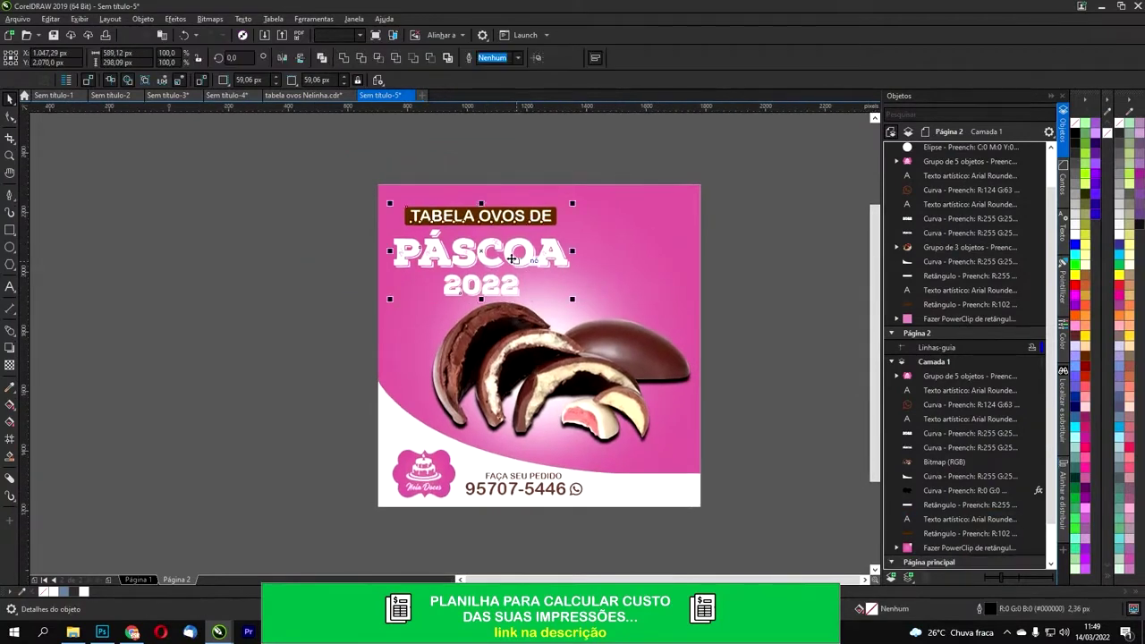
pyautogui.moveTo(505, 256); pyautogui.dragTo(619, 258)
pyautogui.moveTo(594, 215); pyautogui.dragTo(544, 212)
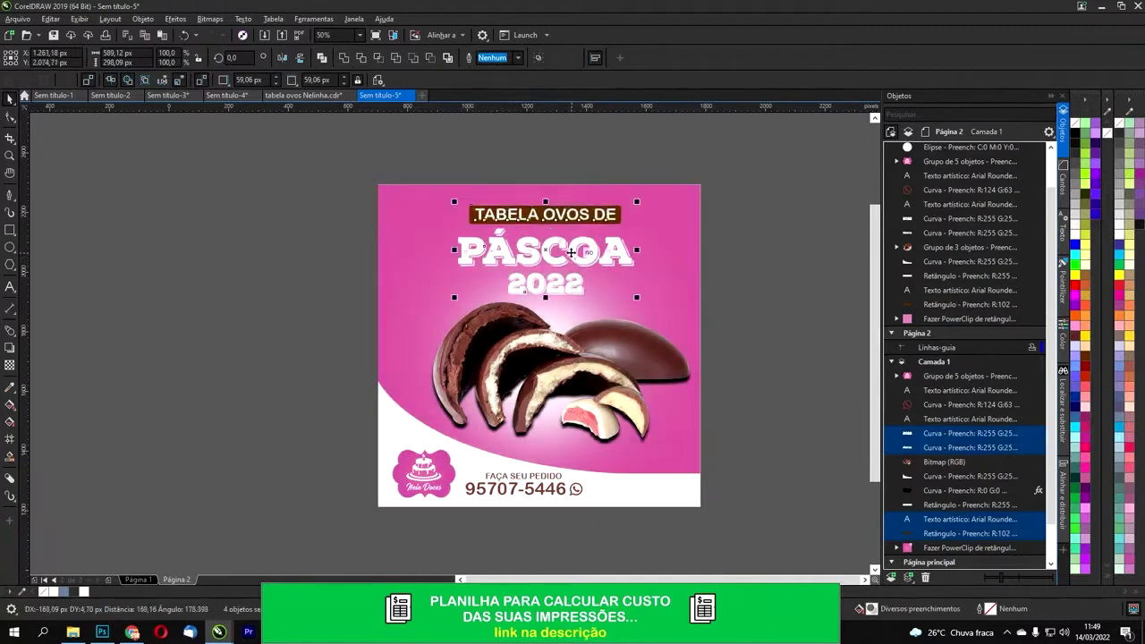
pyautogui.press('Escape')
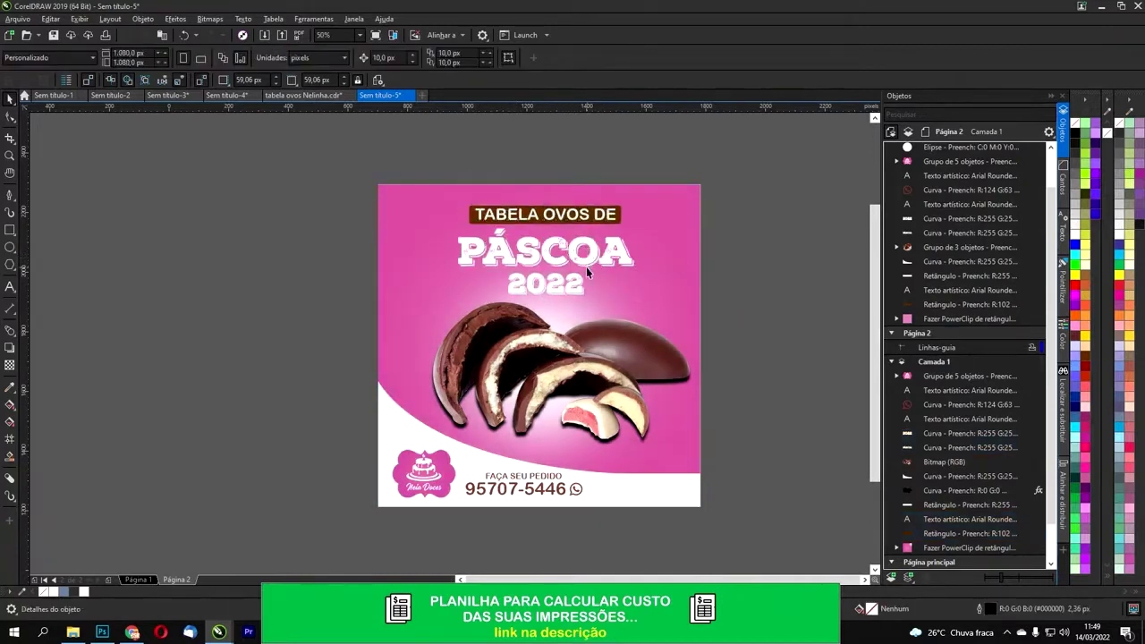
pyautogui.scroll(-2, 626, 289)
pyautogui.moveTo(599, 260); pyautogui.dragTo(737, 408)
pyautogui.scroll(1, 736, 408)
# Step: On Página 1, add the artistic text "Entre em contato / para receber / nossas novidades" on three lines below the title
pyautogui.click(139, 580)
pyautogui.scroll(-2, 606, 209)
pyautogui.moveTo(666, 267); pyautogui.dragTo(668, 253)
pyautogui.moveTo(550, 277); pyautogui.dragTo(552, 357)
pyautogui.scroll(1, 364, 397)
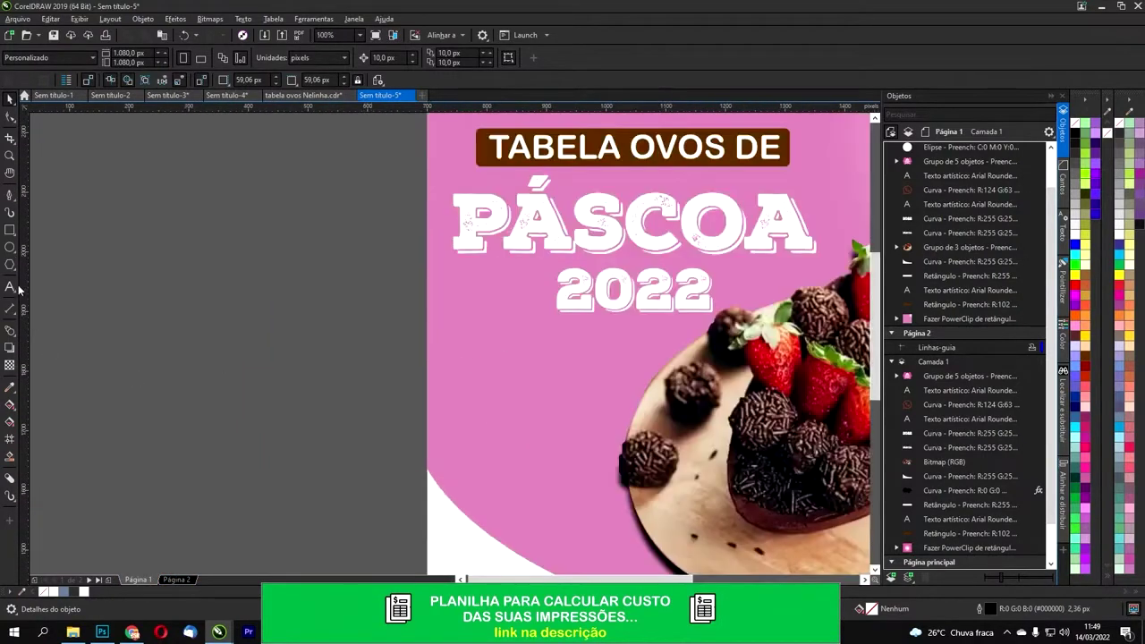
pyautogui.click(454, 349)
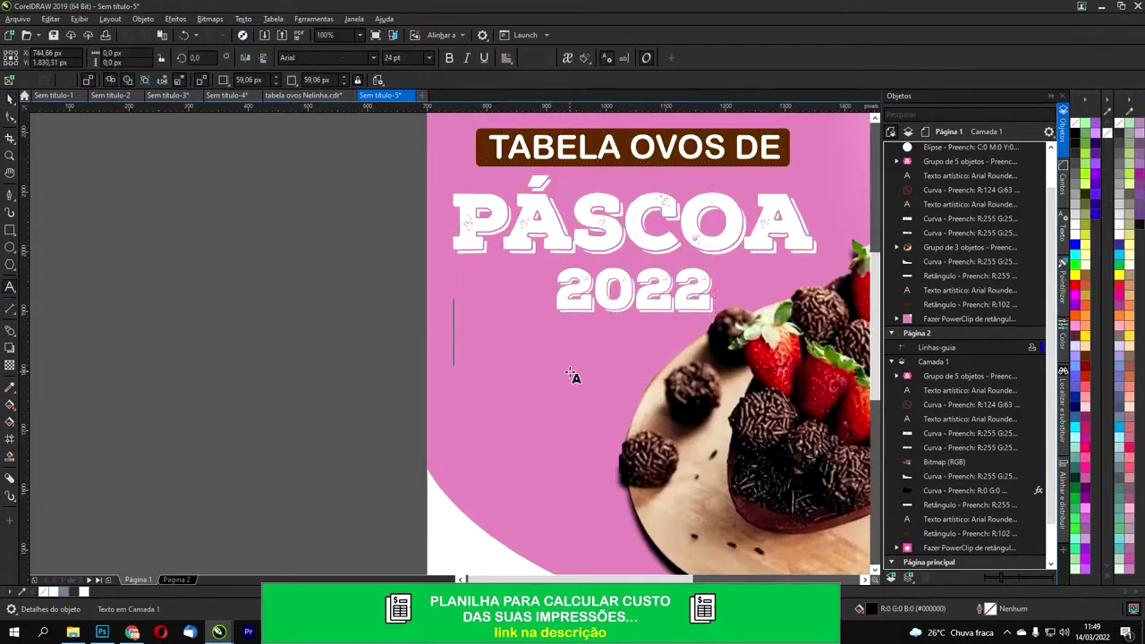
pyautogui.write('Entre em')
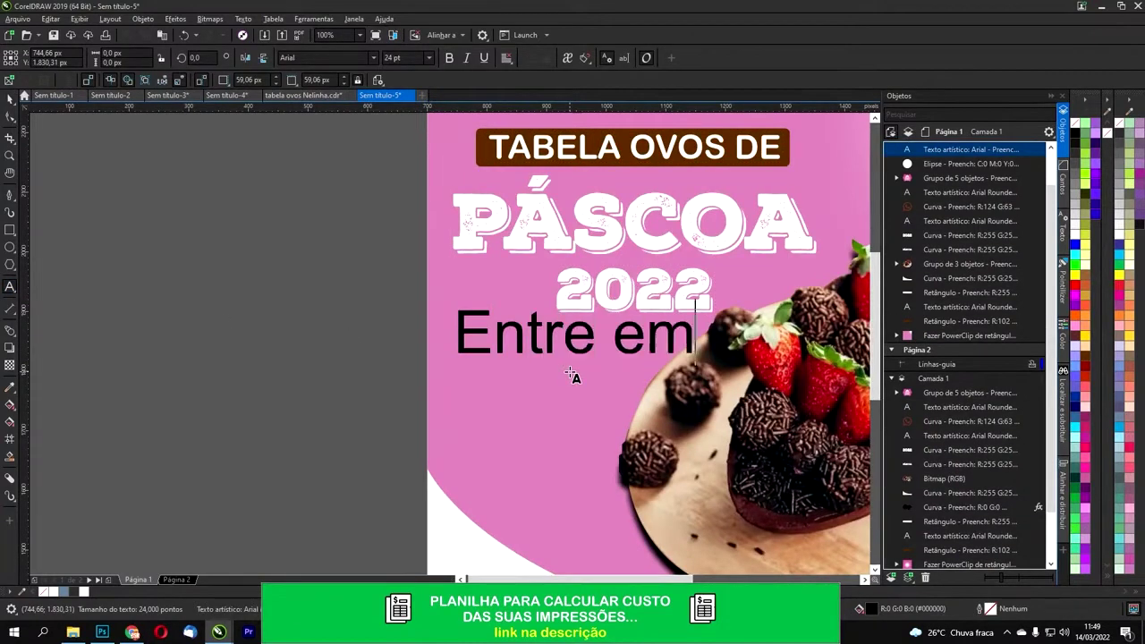
pyautogui.write(' cortatopara')
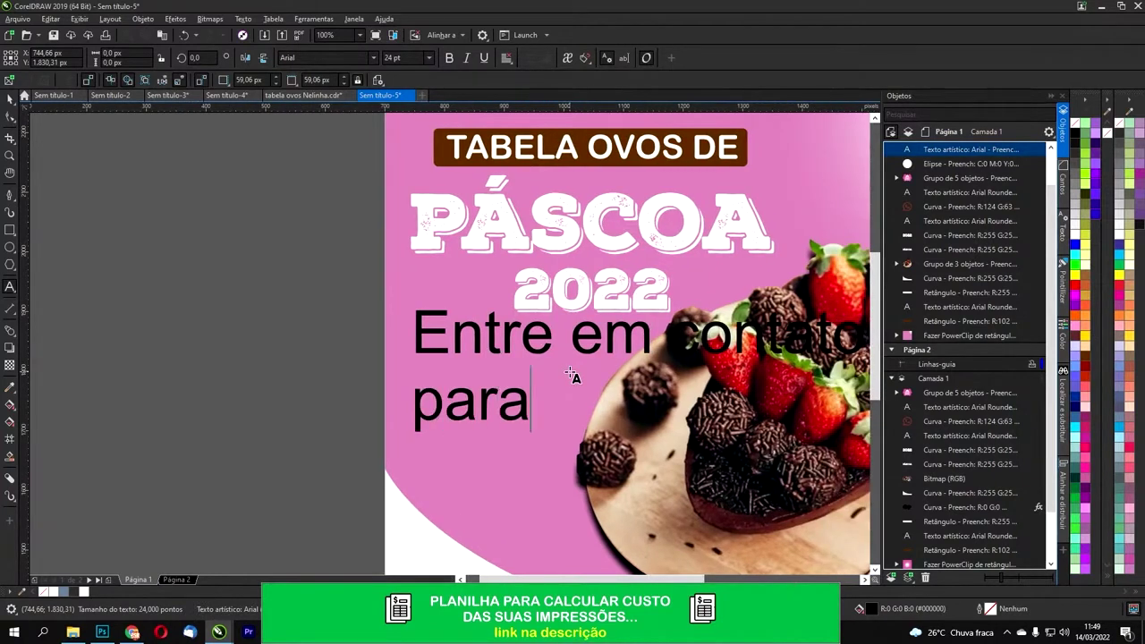
pyautogui.write(' receber')
pyautogui.write('m')
pyautogui.press('BackSpace')
pyautogui.write('nossas novidades')
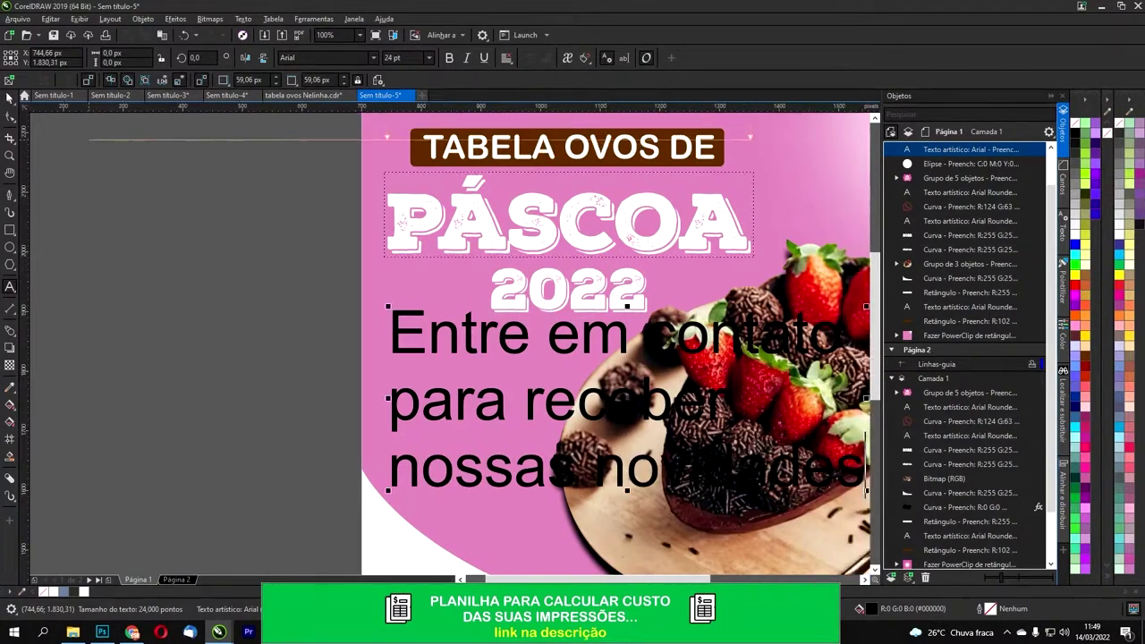
pyautogui.hotkey('ctrl', 'space')
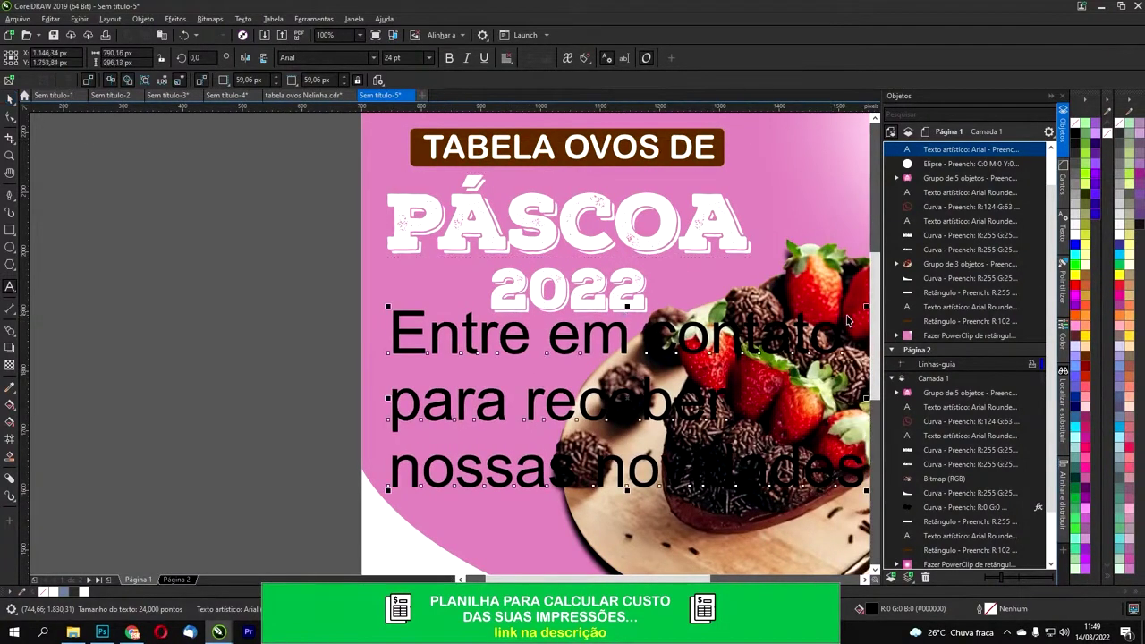
# Step: Shrink the new text to about 324 px wide and delete the "TABELA OVOS DE" heading with its brown box
pyautogui.moveTo(866, 306); pyautogui.dragTo(591, 410)
pyautogui.moveTo(533, 246); pyautogui.dragTo(488, 320)
pyautogui.click(462, 319)
pyautogui.press('Delete')
pyautogui.click(453, 320)
pyautogui.press('Delete')
pyautogui.hotkey('ctrl', 'z')
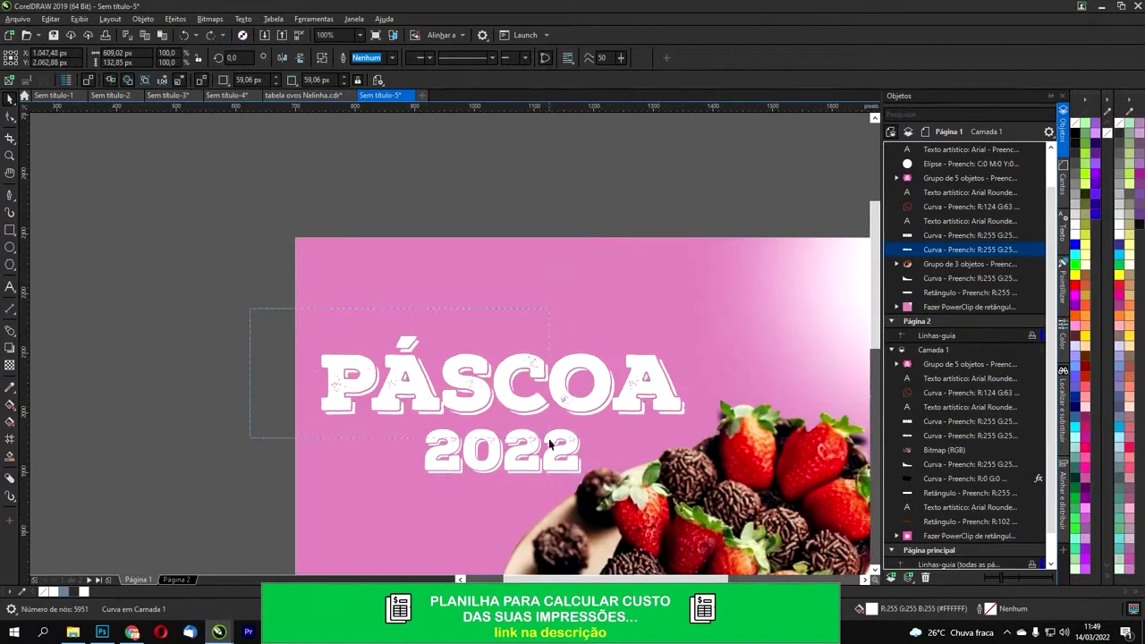
# Step: Group the PÁSCOA and 2022 lettering and centre it horizontally on the pink background
pyautogui.moveTo(613, 385); pyautogui.dragTo(560, 243)
pyautogui.scroll(-1, 716, 315)
pyautogui.hotkey('ctrl', 'g')
pyautogui.keyDown('shift'); pyautogui.click(398, 230); pyautogui.keyUp('shift')
pyautogui.press('c')
pyautogui.press('Escape')
# Step: Move the contact text up beside the cake and break it into five lines, starting new ones at "contato" and "novidades"
pyautogui.moveTo(435, 375); pyautogui.dragTo(434, 306)
pyautogui.scroll(1, 434, 305)
pyautogui.doubleClick(429, 302)
pyautogui.press('Return')
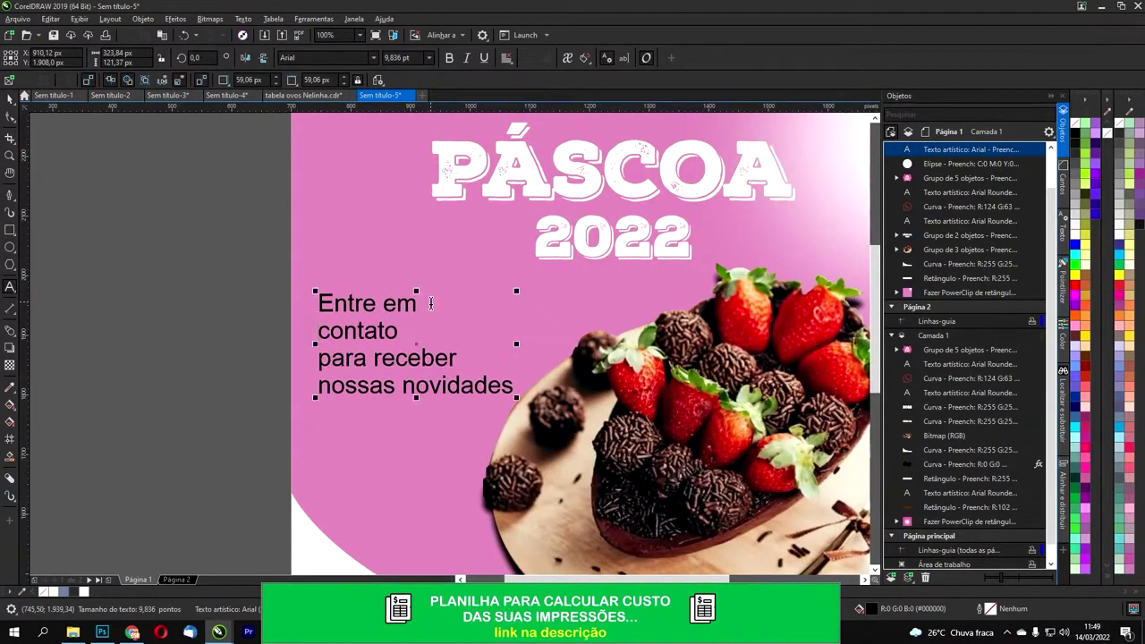
pyautogui.click(402, 385)
pyautogui.press('Return')
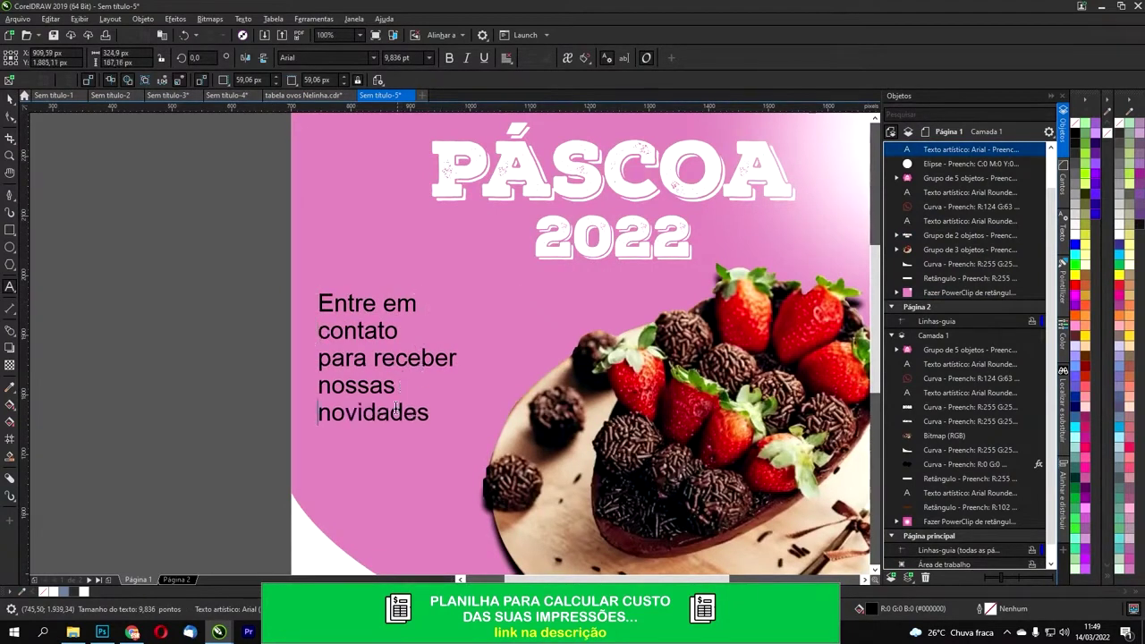
pyautogui.doubleClick(390, 417)
pyautogui.click(12, 100)
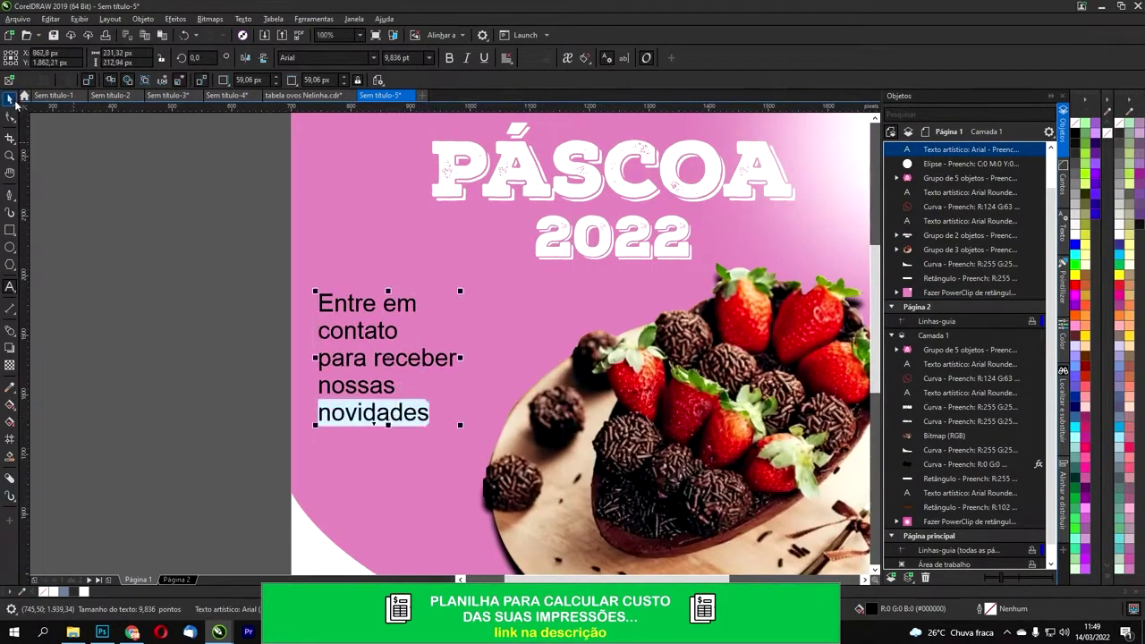
# Step: Set the contact text's font to Arial Rounded MT Bold, enlarge it to about 296 px wide and move it slightly down
pyautogui.click(373, 58)
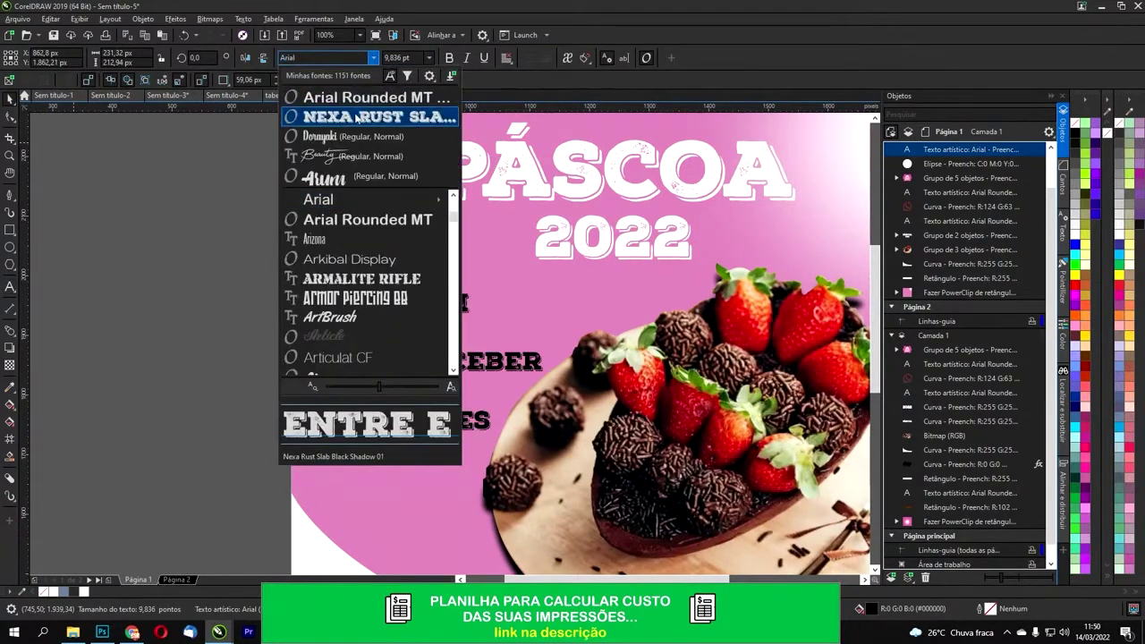
pyautogui.click(362, 97)
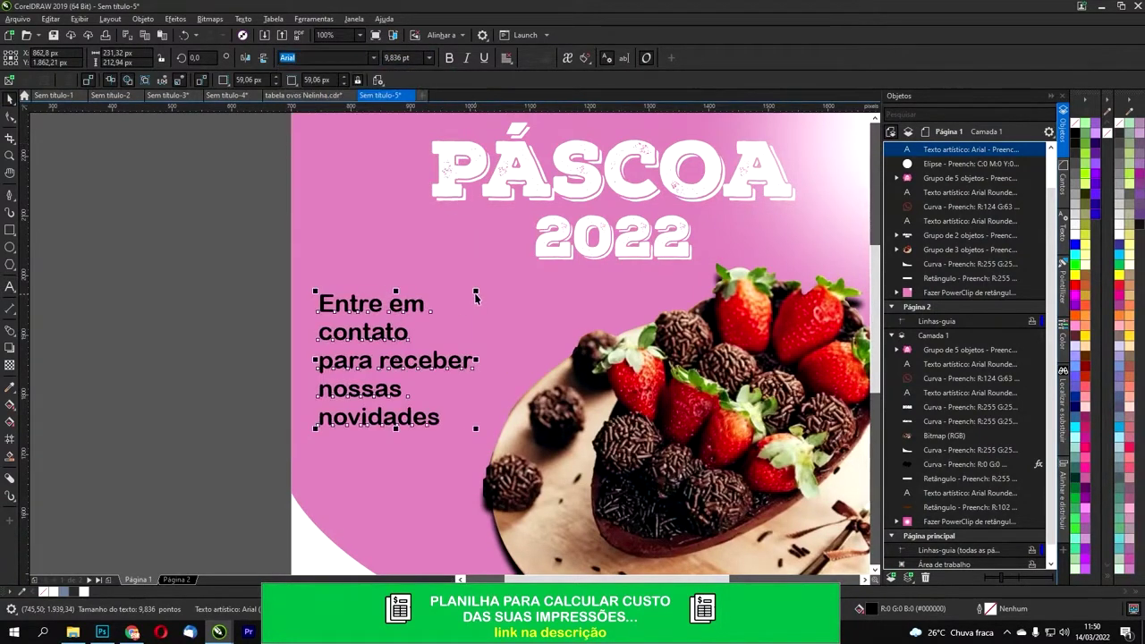
pyautogui.moveTo(475, 291); pyautogui.dragTo(499, 270)
pyautogui.moveTo(419, 288); pyautogui.dragTo(429, 321)
# Step: In the browser's WhatsApp Web chat, copy the contact phone number sent in the client's latest message
pyautogui.click(132, 632)
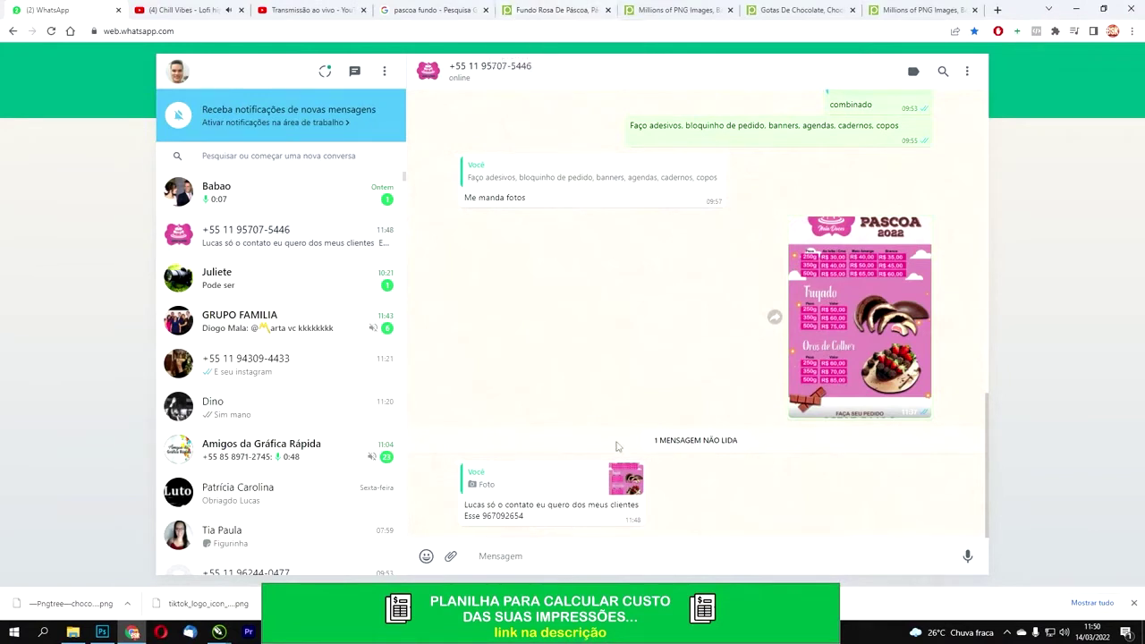
pyautogui.moveTo(483, 517); pyautogui.dragTo(522, 516)
pyautogui.rightClick(531, 520)
pyautogui.click(548, 527)
pyautogui.click(1078, 8)
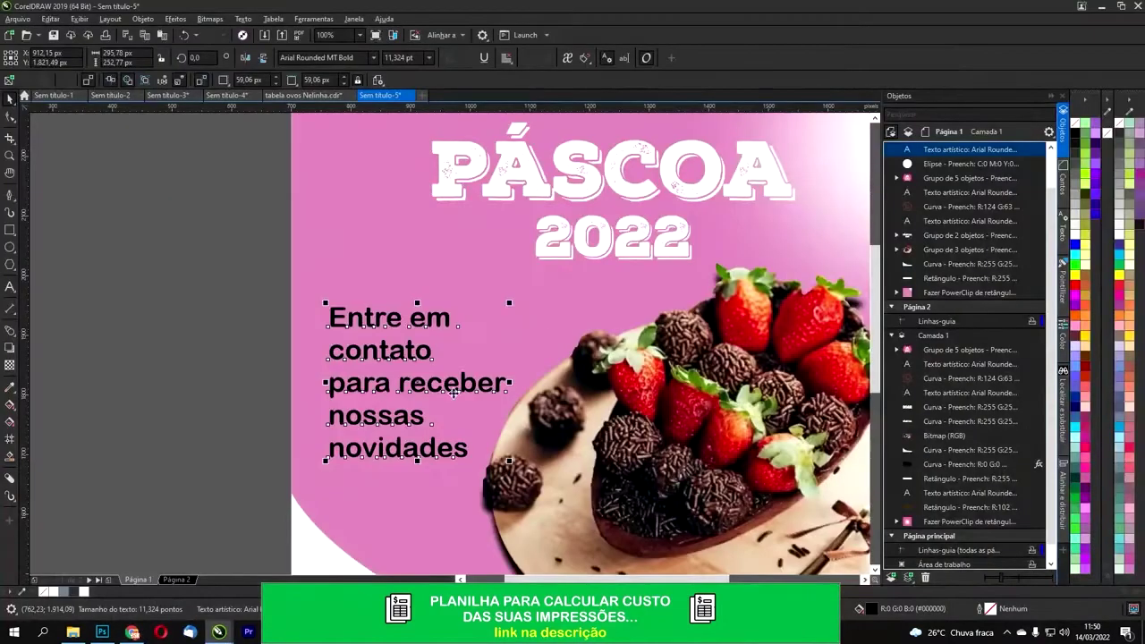
# Step: In tabela ovos Nelinha.cdr, replace the phone number under FAÇA SEU PEDIDO with the copied one and add a hyphen
pyautogui.scroll(-1, 411, 382)
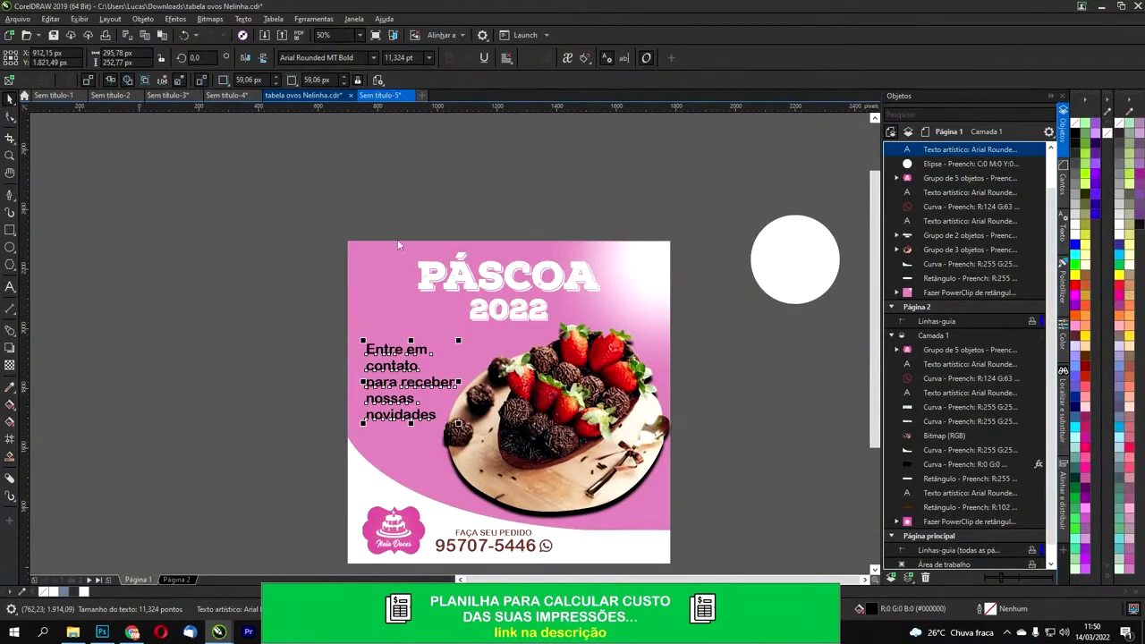
pyautogui.scroll(1, 399, 409)
pyautogui.click(223, 399)
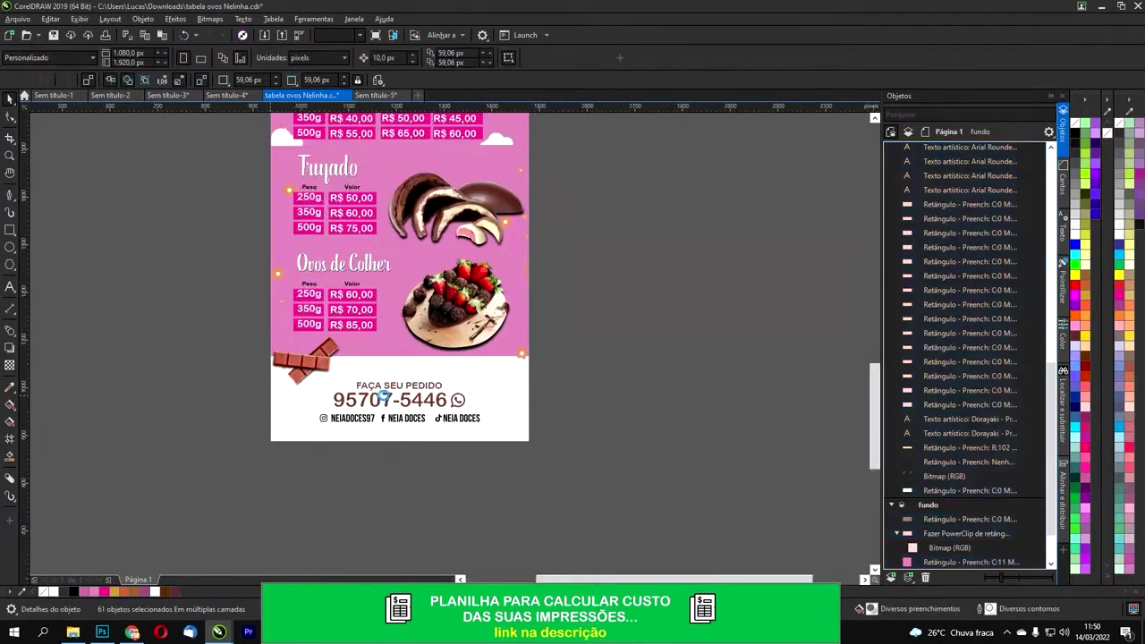
pyautogui.scroll(2, 385, 396)
pyautogui.keyDown('ctrl'); pyautogui.click(389, 395); pyautogui.keyUp('ctrl')
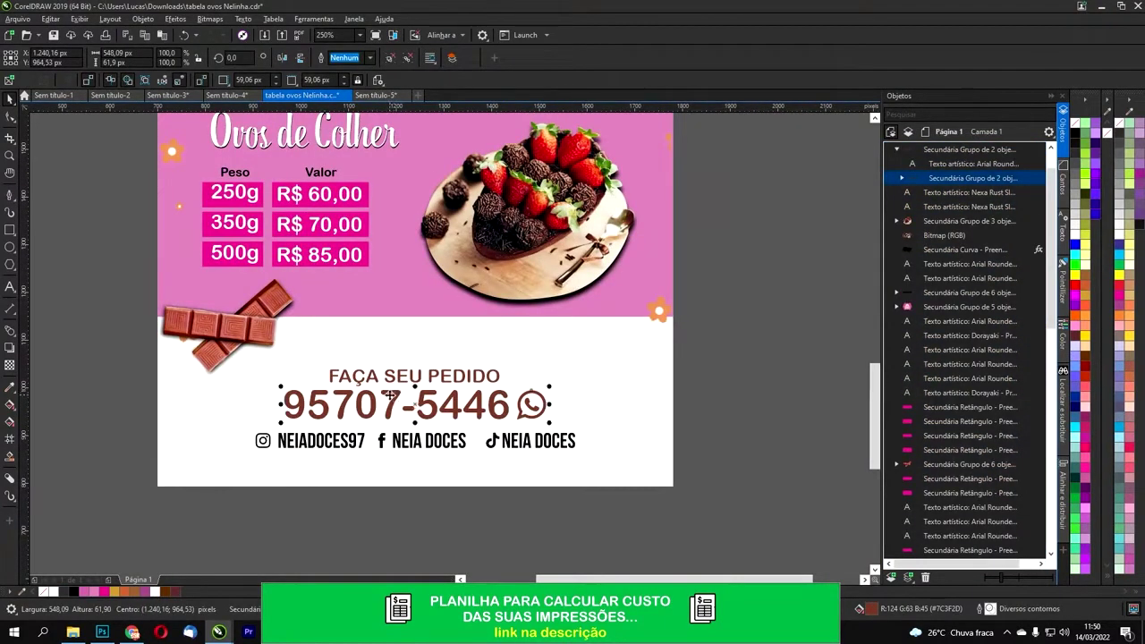
pyautogui.click(9, 285)
pyautogui.click(328, 405)
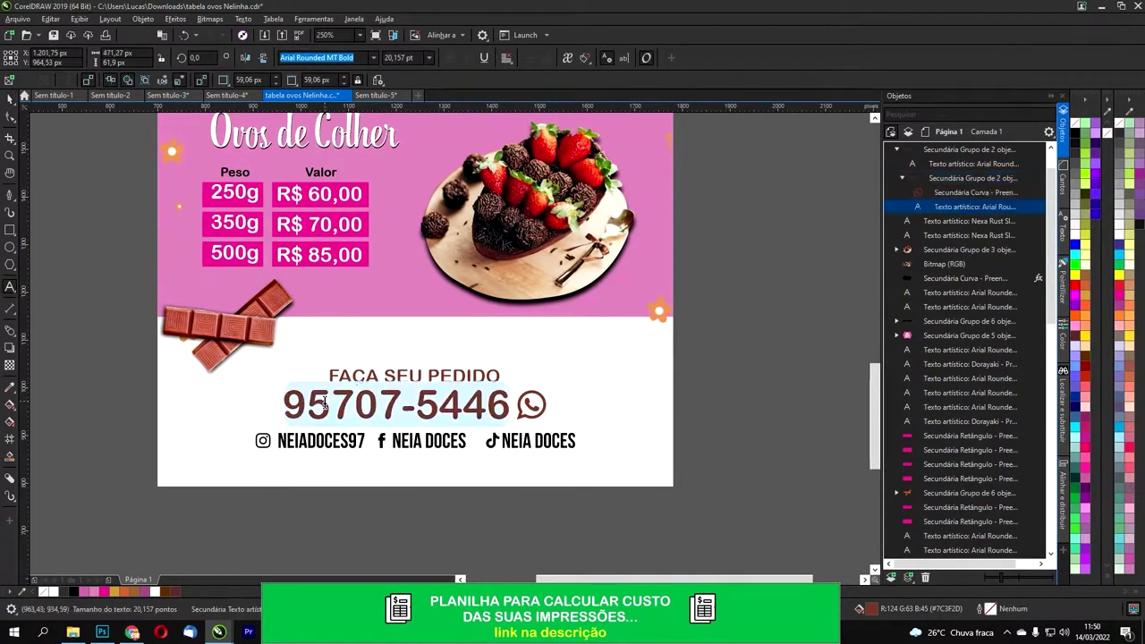
pyautogui.hotkey('ctrl', 'v')
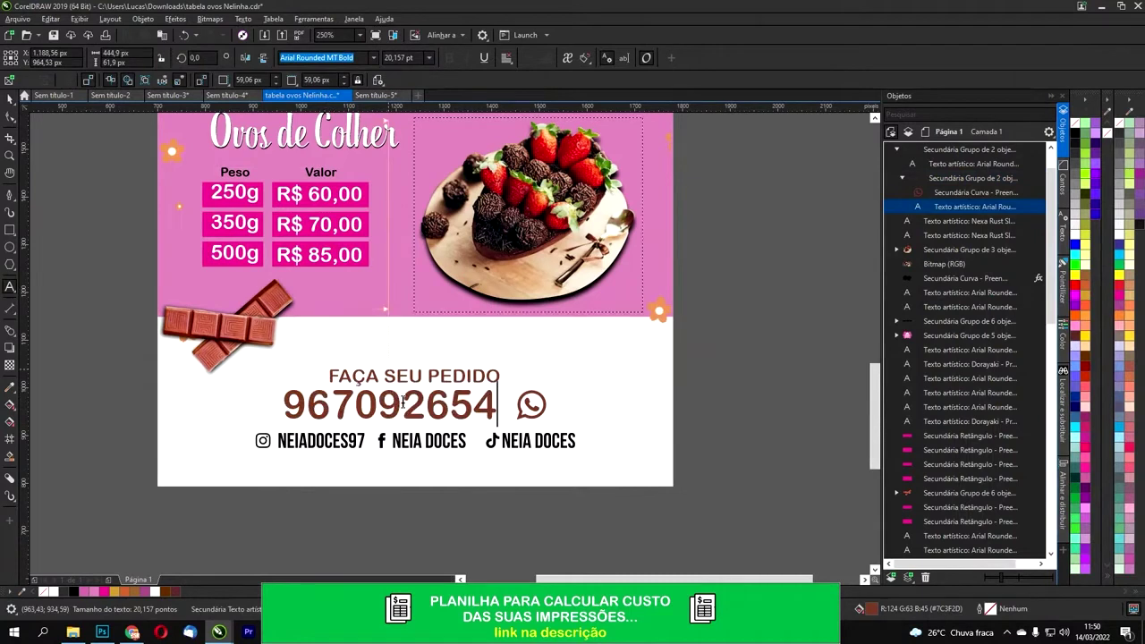
pyautogui.write('-')
# Step: Save tabela ovos Nelinha.cdr and return to the cover design in Sem título-5
pyautogui.click(16, 118)
pyautogui.click(58, 190)
pyautogui.hotkey('ctrl', 's')
pyautogui.click(386, 96)
pyautogui.click(421, 393)
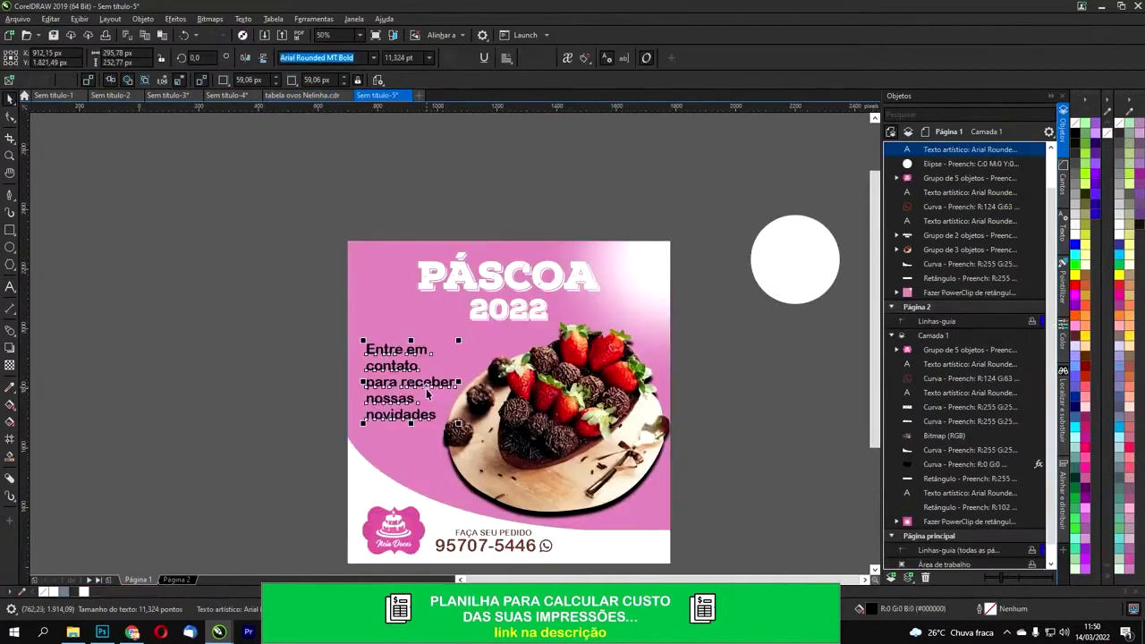
pyautogui.scroll(2, 386, 400)
# Step: Switch to the browser and search Google Images for "seta" in a new tab
pyautogui.click(134, 630)
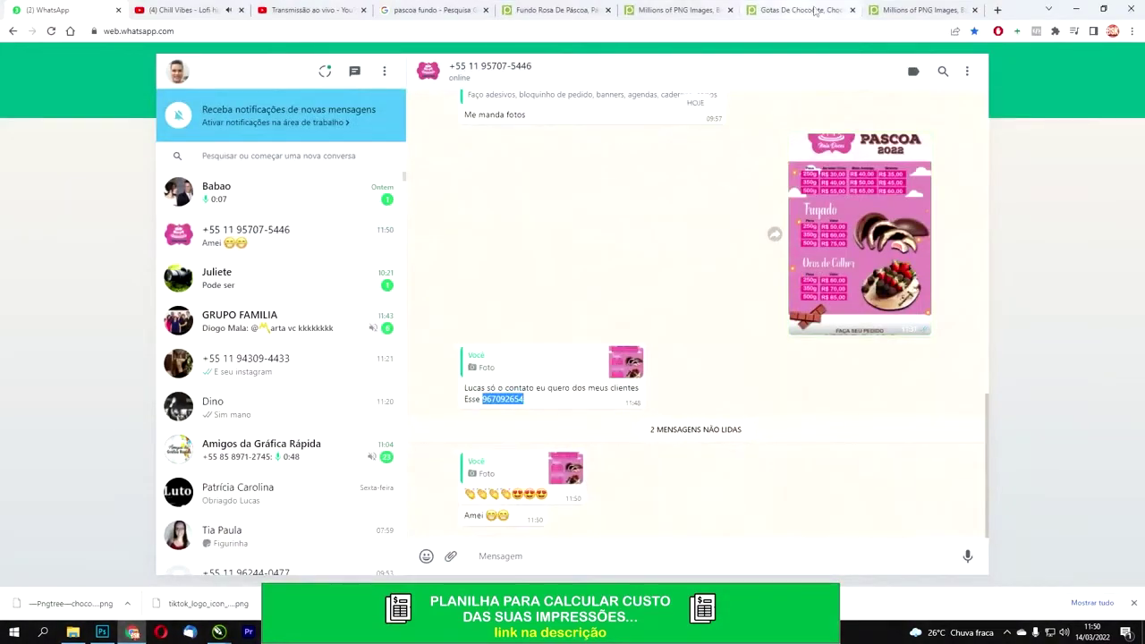
pyautogui.click(998, 10)
pyautogui.write('seta')
pyautogui.press('Return')
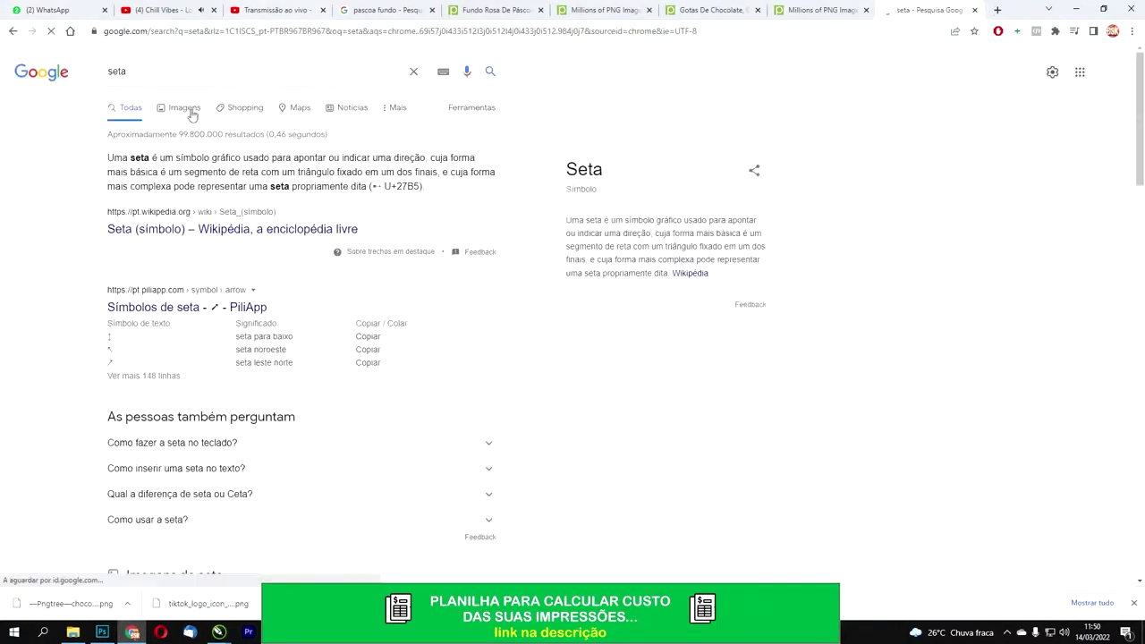
pyautogui.click(189, 111)
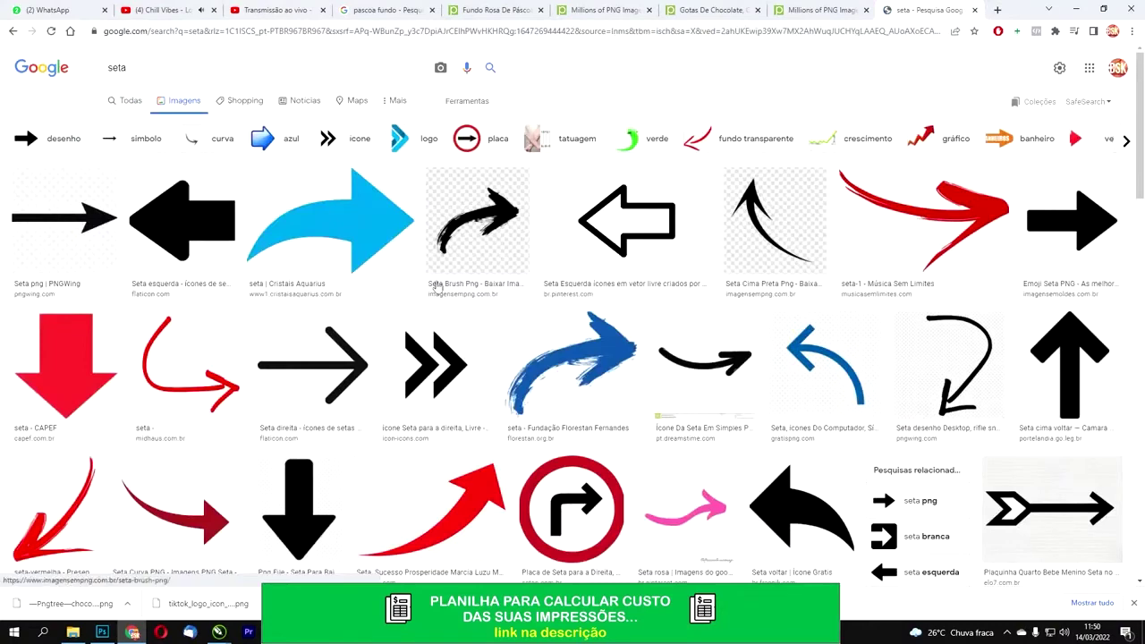
# Step: Copy the thin orange curved arrow image from the "seta" image results
pyautogui.scroll(-2, 681, 313)
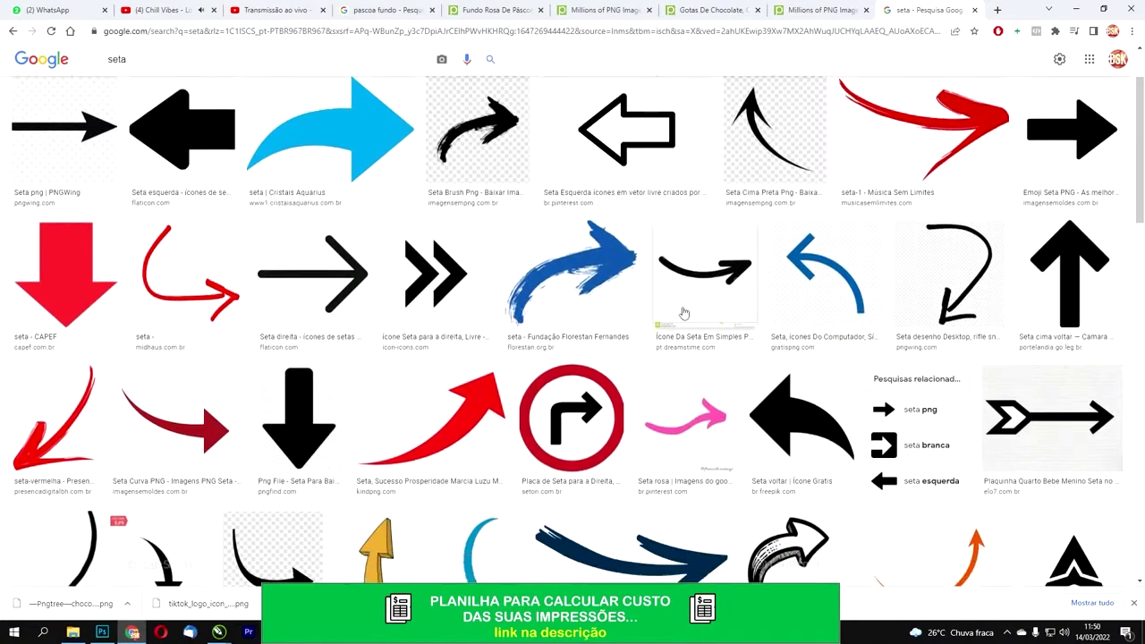
pyautogui.scroll(-3, 684, 313)
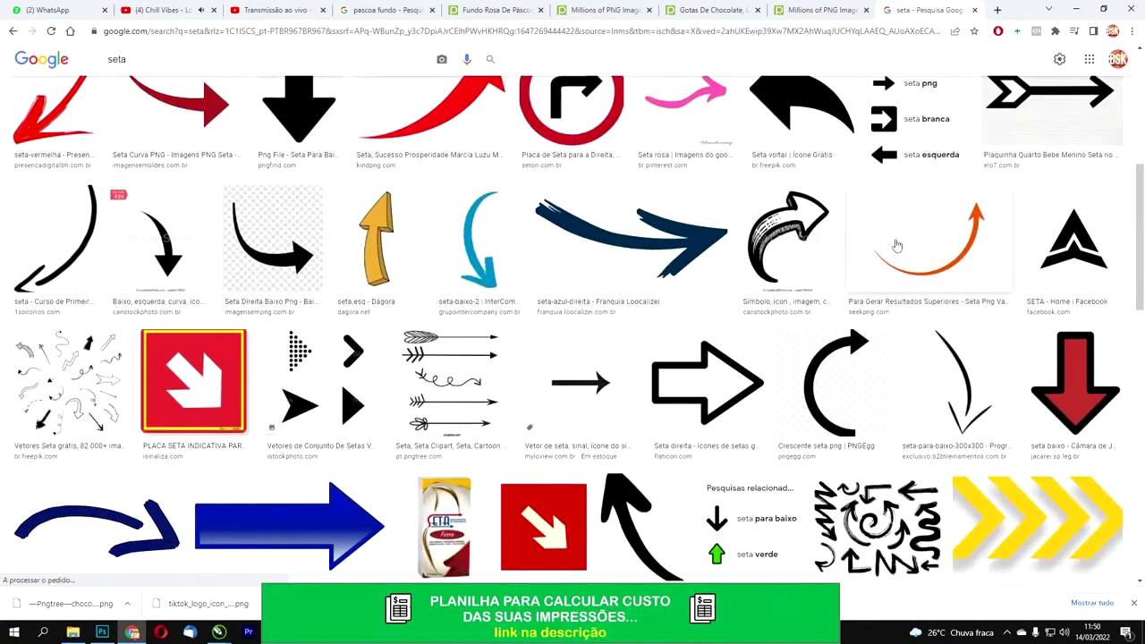
pyautogui.click(931, 243)
pyautogui.rightClick(909, 221)
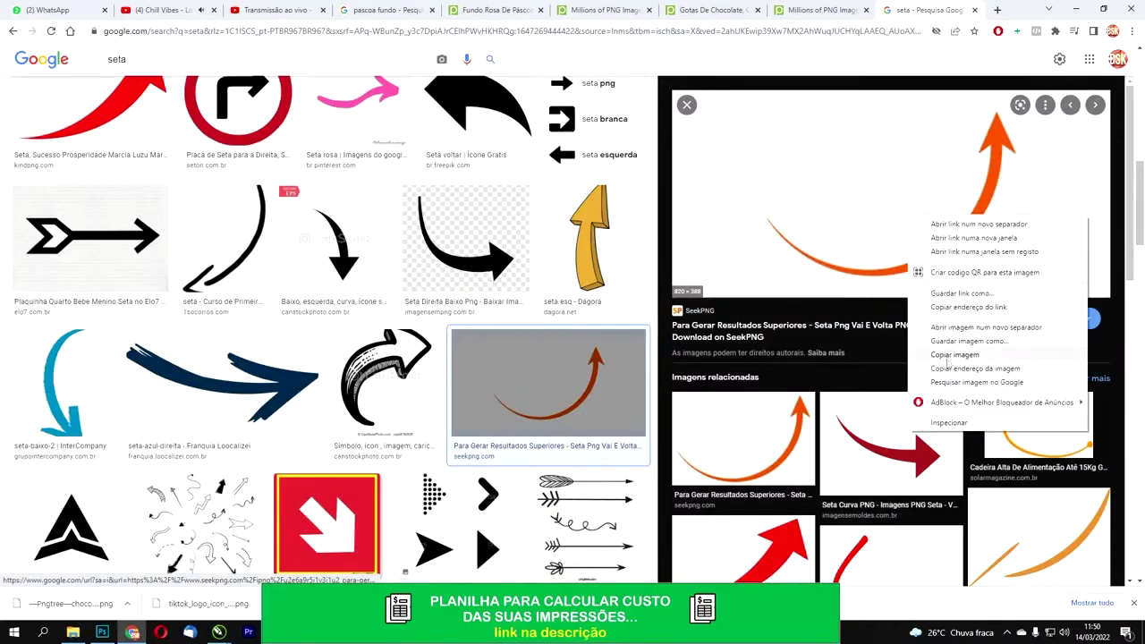
pyautogui.click(950, 362)
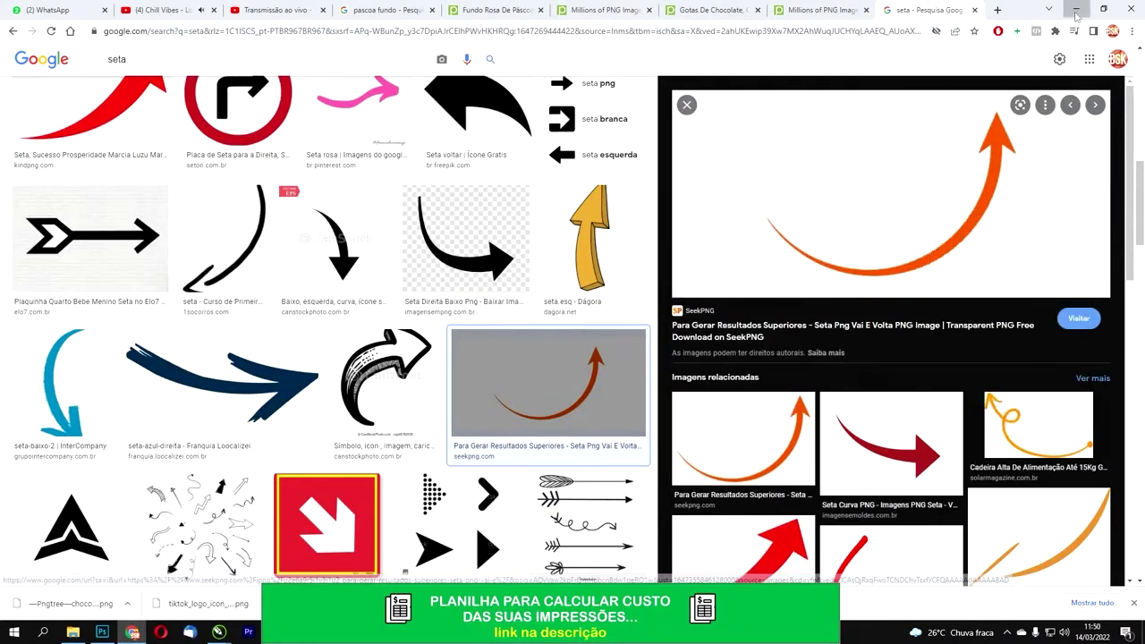
# Step: Paste the arrow image into the CorelDRAW cover design and move it off the page beside the artwork
pyautogui.hotkey('alt', 'Tab')
pyautogui.hotkey('ctrl', 'v')
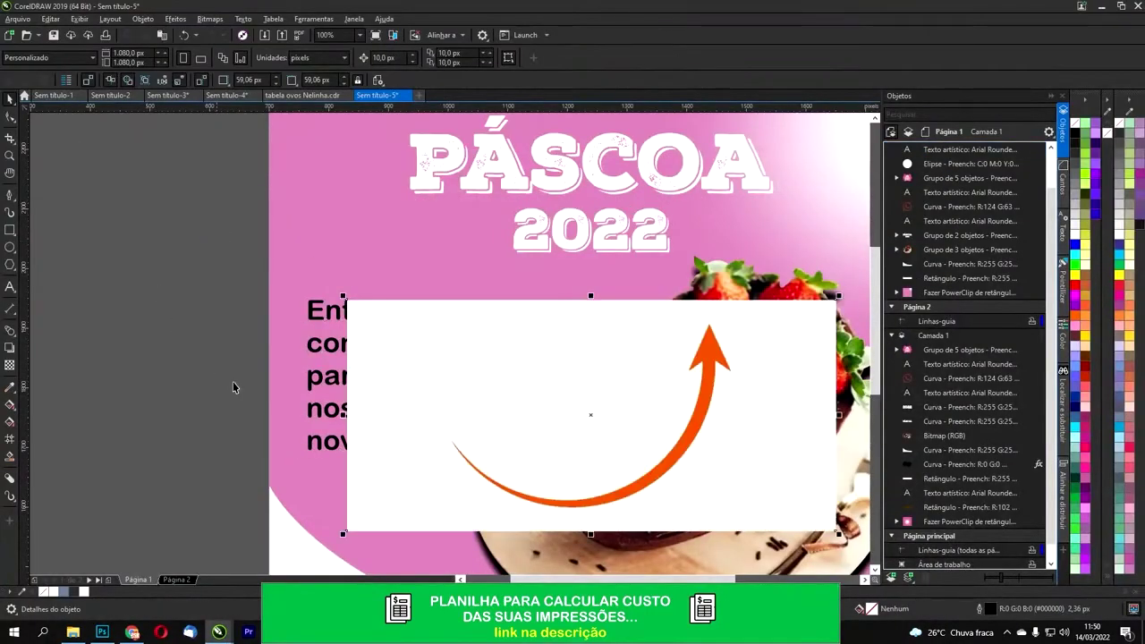
pyautogui.scroll(-2, 495, 380)
pyautogui.moveTo(519, 383); pyautogui.dragTo(227, 269)
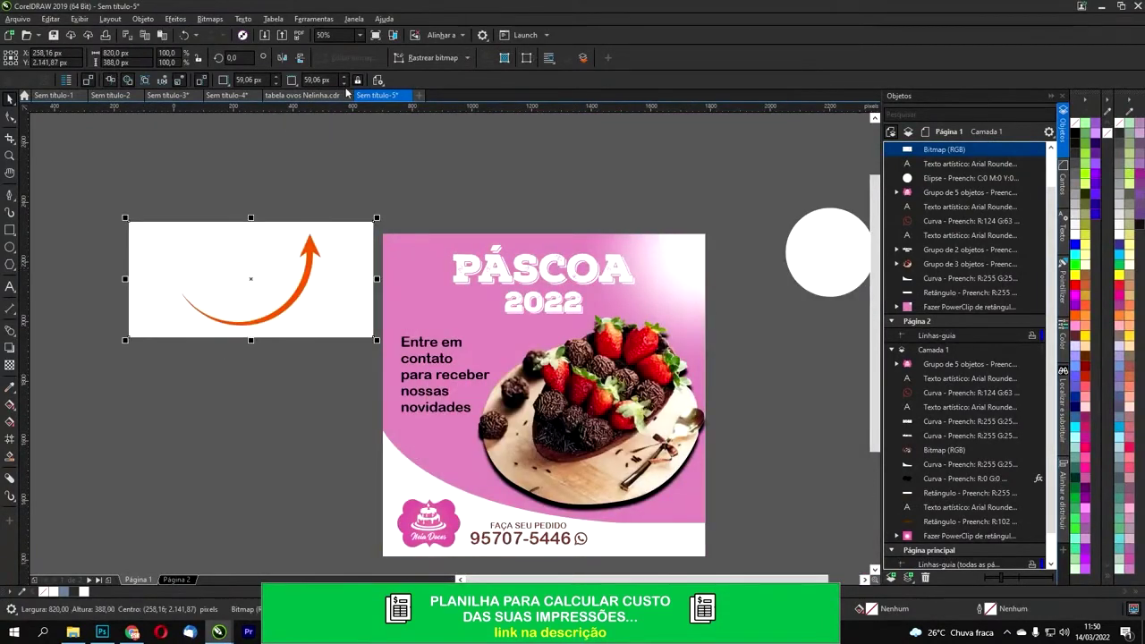
# Step: Trace the arrow bitmap into vector curves and move the traced copy away below the original
pyautogui.click(417, 58)
pyautogui.click(439, 73)
pyautogui.moveTo(319, 239); pyautogui.dragTo(266, 182)
pyautogui.moveTo(264, 271); pyautogui.dragTo(238, 454)
# Step: Ungroup the traced arrow and delete its white background and the original bitmap
pyautogui.hotkey('ctrl', 'u')
pyautogui.click(291, 416)
pyautogui.press('Delete')
pyautogui.click(264, 324)
pyautogui.press('Delete')
# Step: Place the arrow beneath the contact text, fill it with white and shrink it to about 93 px wide
pyautogui.moveTo(229, 427); pyautogui.dragTo(445, 440)
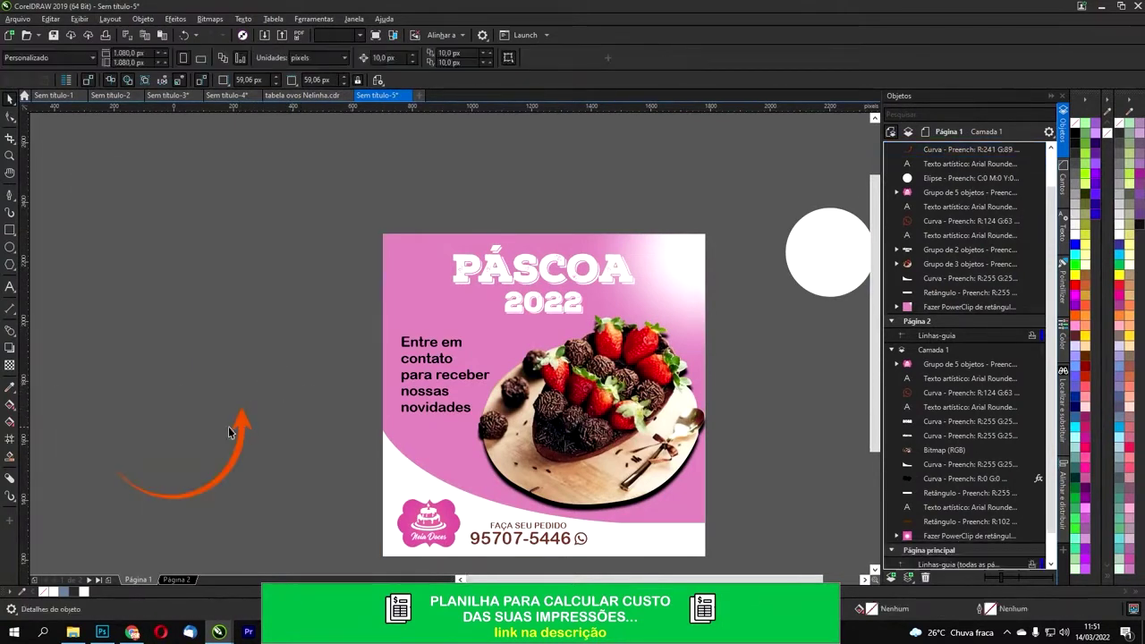
pyautogui.moveTo(248, 450); pyautogui.dragTo(521, 404)
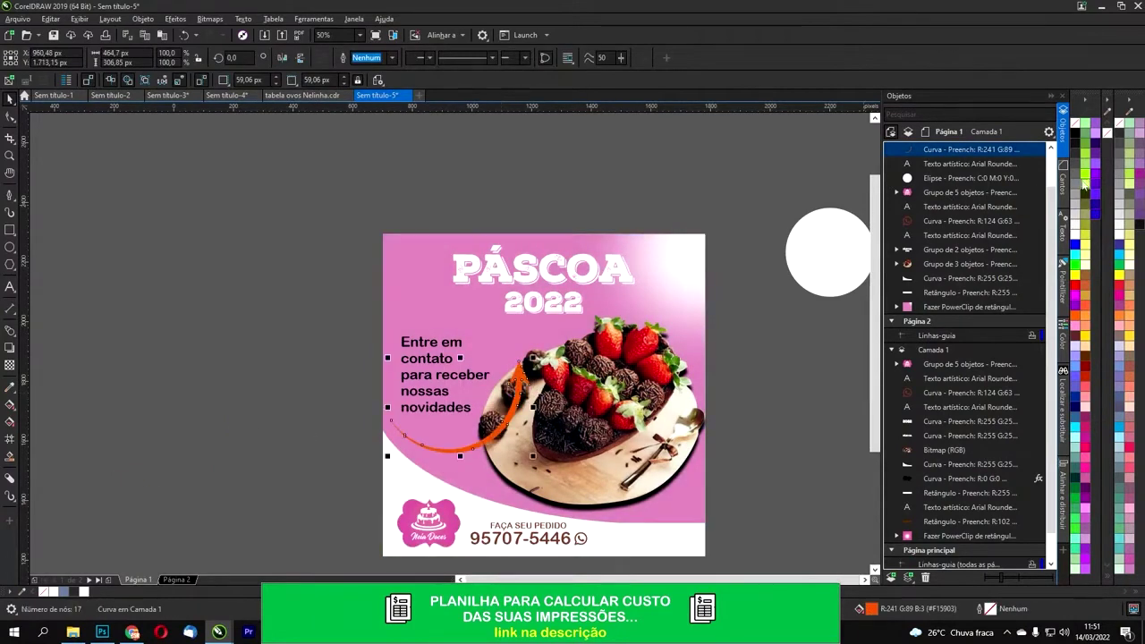
pyautogui.click(1080, 235)
pyautogui.moveTo(534, 360); pyautogui.dragTo(468, 438)
# Step: Delete the word "novidades" from the last line of the contact text
pyautogui.scroll(2, 461, 428)
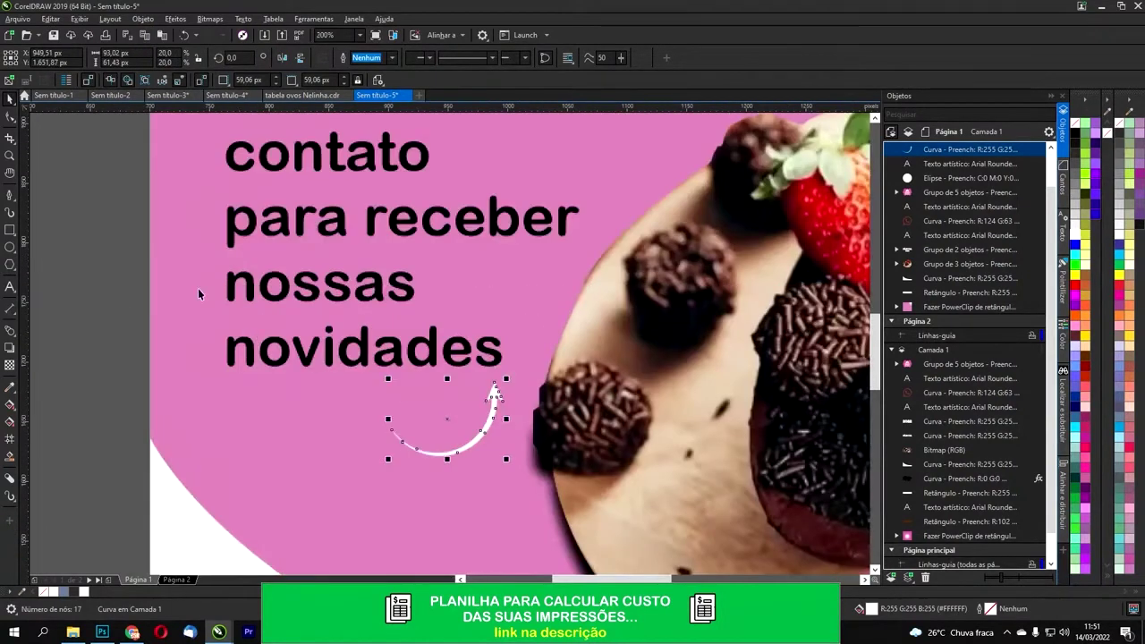
pyautogui.click(250, 327)
pyautogui.click(250, 343)
pyautogui.doubleClick(249, 347)
pyautogui.moveTo(229, 346); pyautogui.dragTo(520, 336)
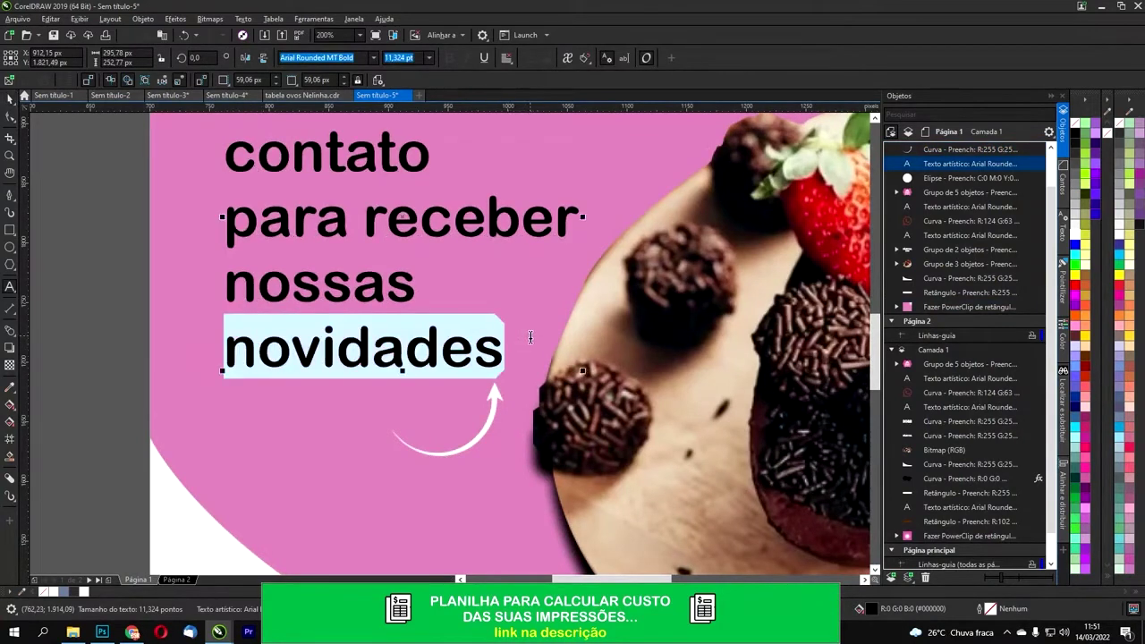
pyautogui.press('Delete')
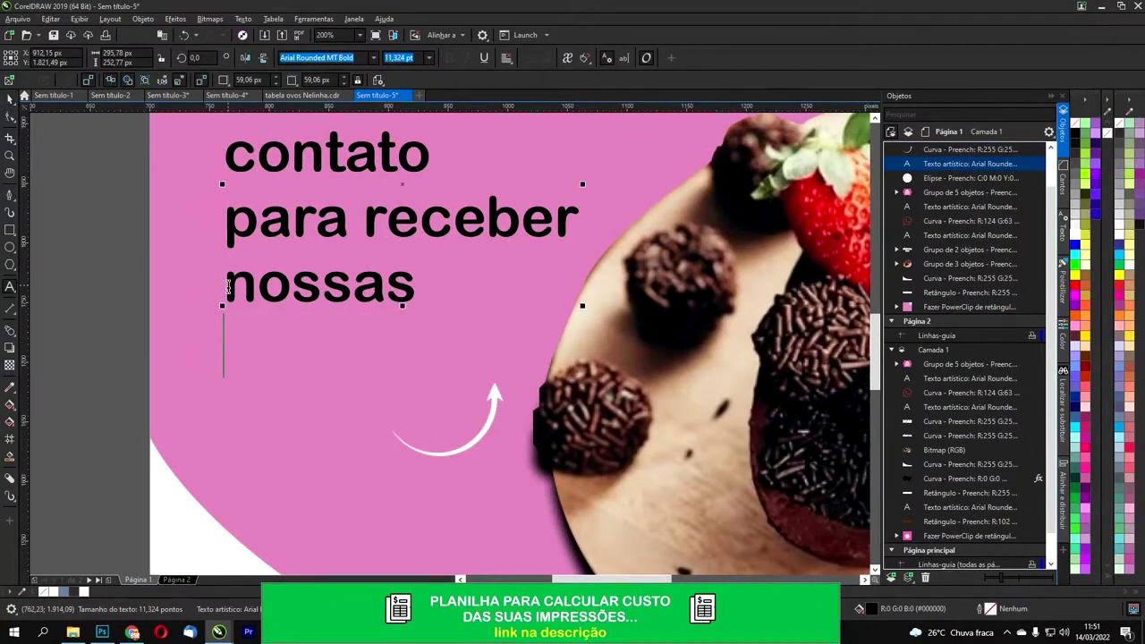
# Step: Add "novidades" as a separate artistic text below "nossas" and change it to uppercase
pyautogui.press('Escape')
pyautogui.click(198, 384)
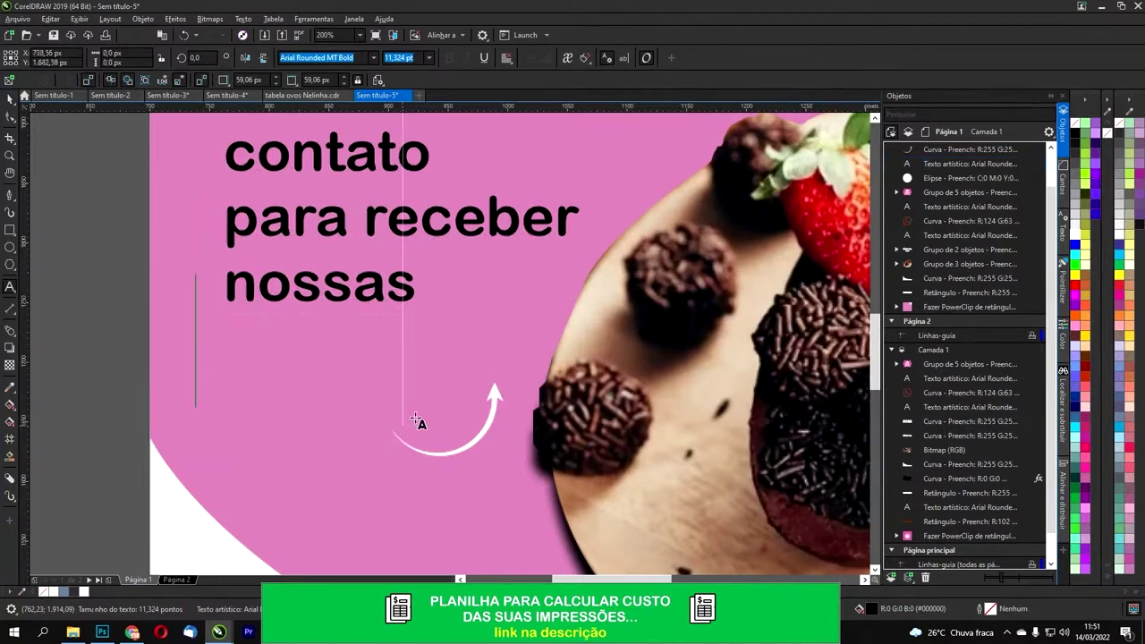
pyautogui.write('novidades')
pyautogui.click(9, 100)
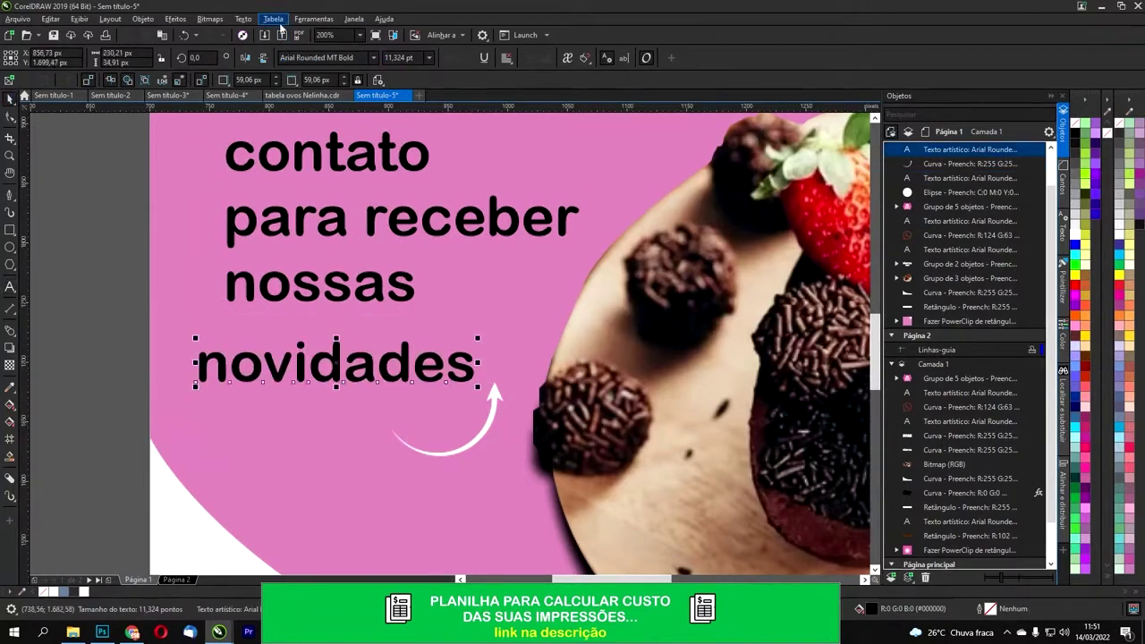
pyautogui.click(244, 19)
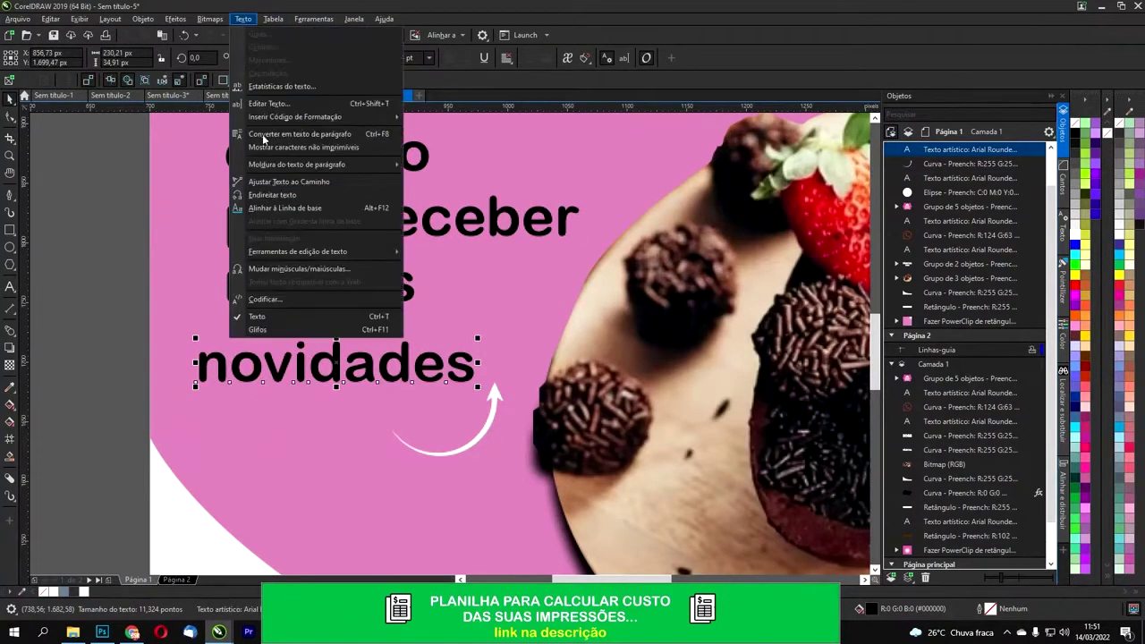
pyautogui.click(264, 268)
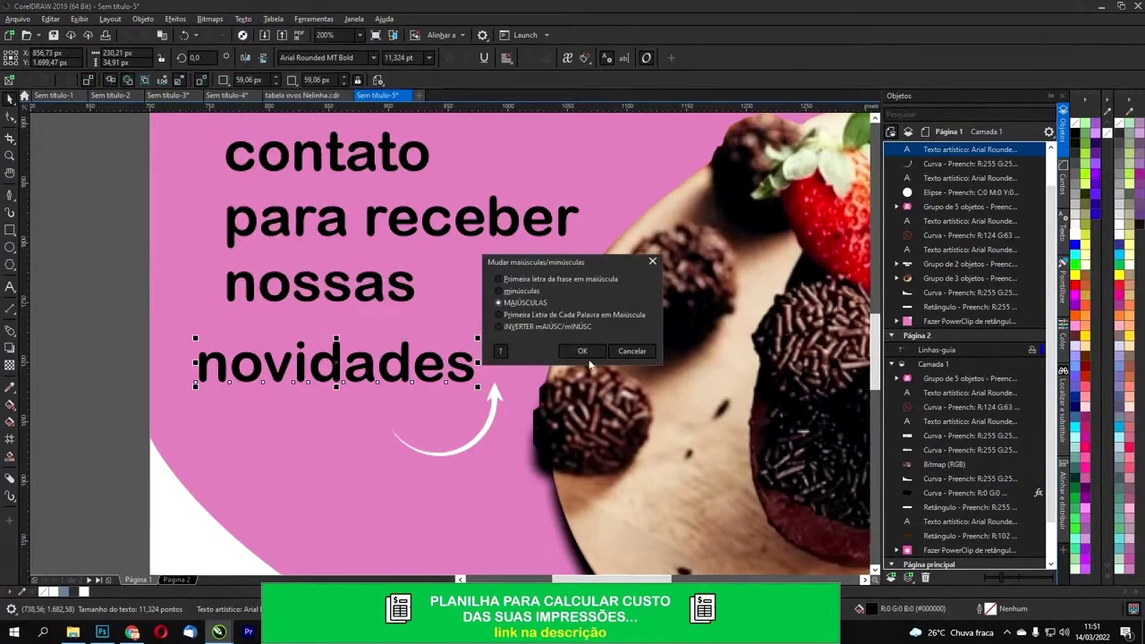
pyautogui.click(585, 353)
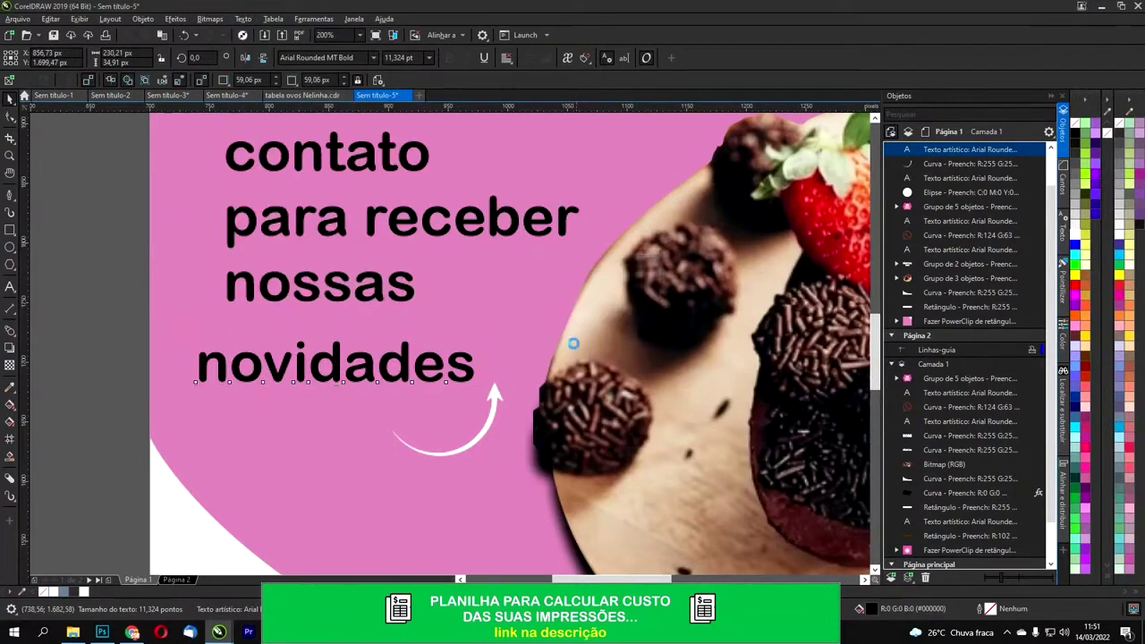
# Step: Put a white rectangle about 294 × 50 px without outline behind NOVIDADES and fill the lettering with magenta
pyautogui.click(10, 230)
pyautogui.moveTo(188, 331); pyautogui.dragTo(542, 393)
pyautogui.click(1077, 243)
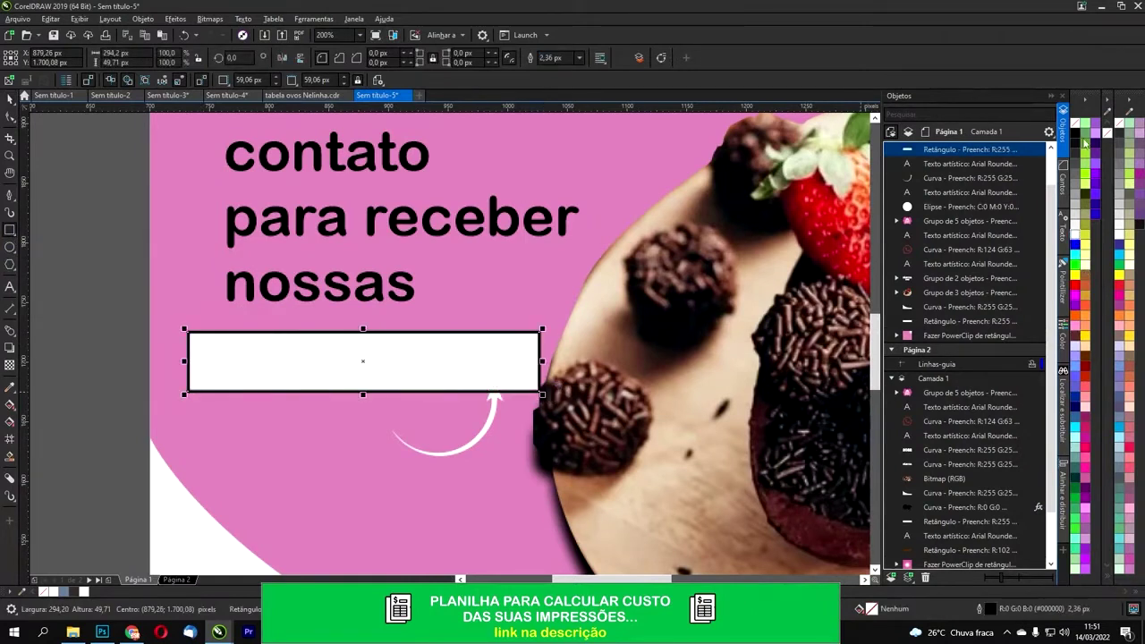
pyautogui.rightClick(1077, 123)
pyautogui.hotkey('ctrl', 'pagedown')
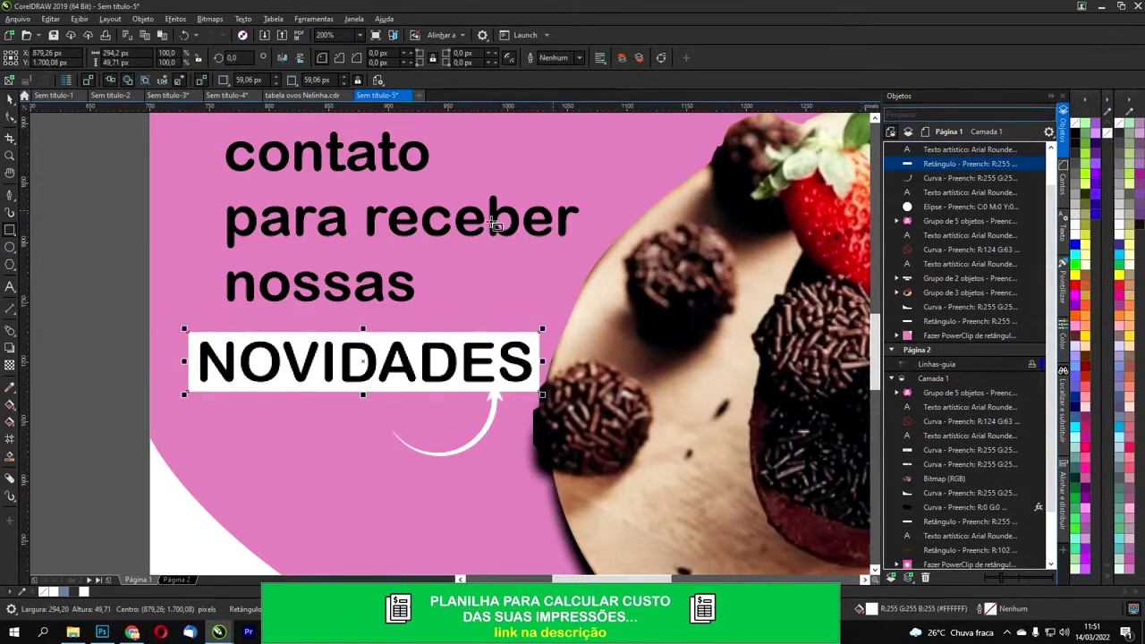
pyautogui.click(270, 356)
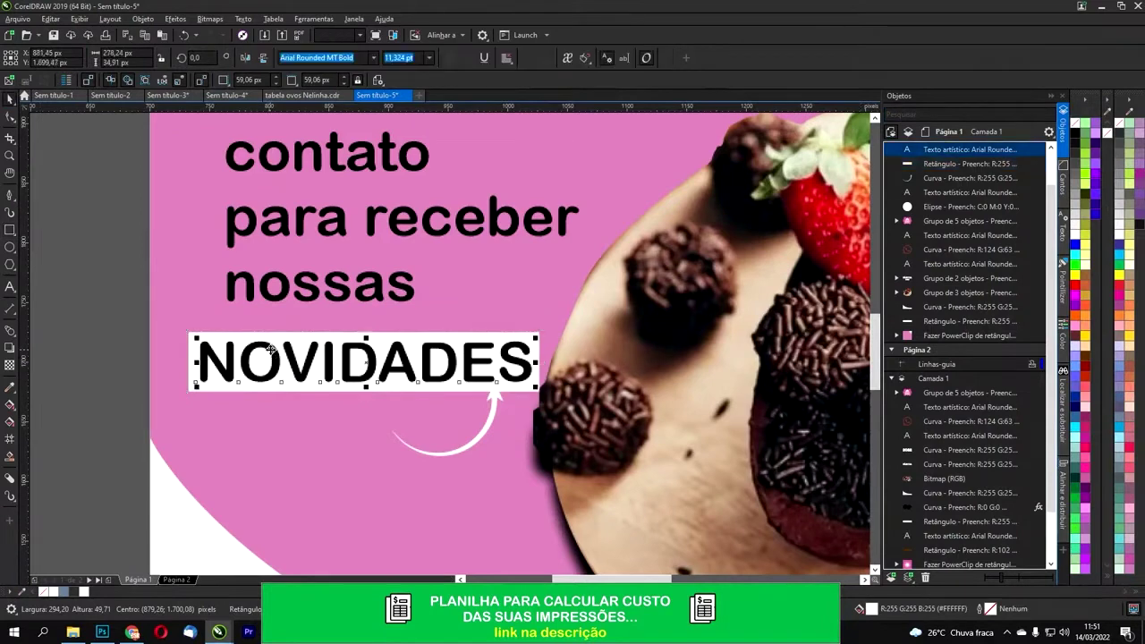
pyautogui.click(1118, 291)
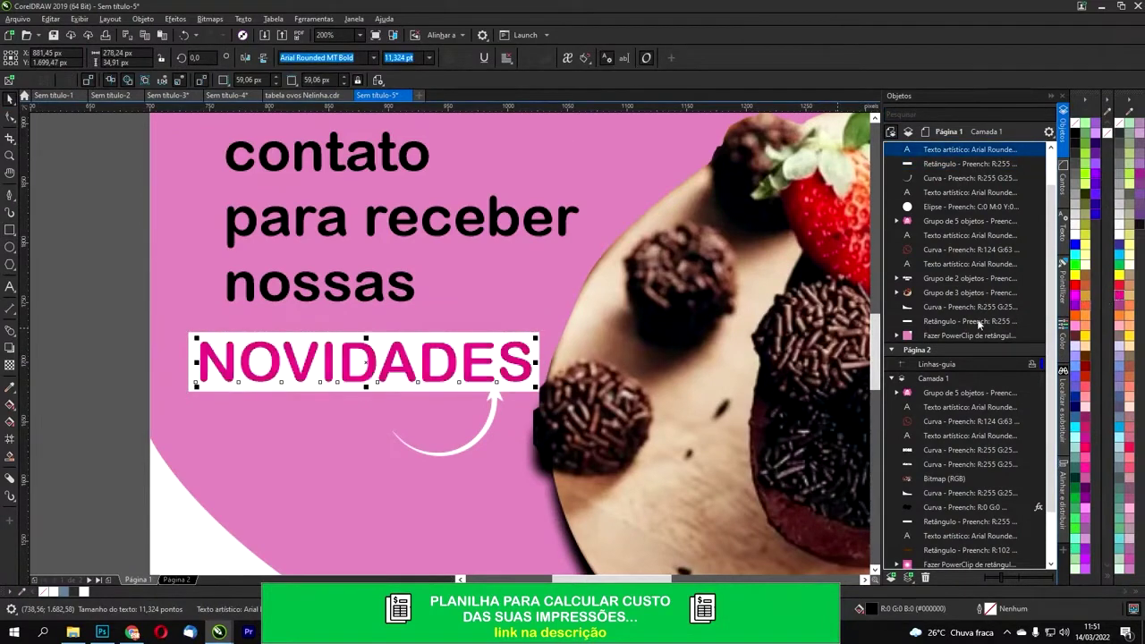
# Step: Move the white curved arrow down so it sits clear of the NOVIDADES box
pyautogui.click(491, 413)
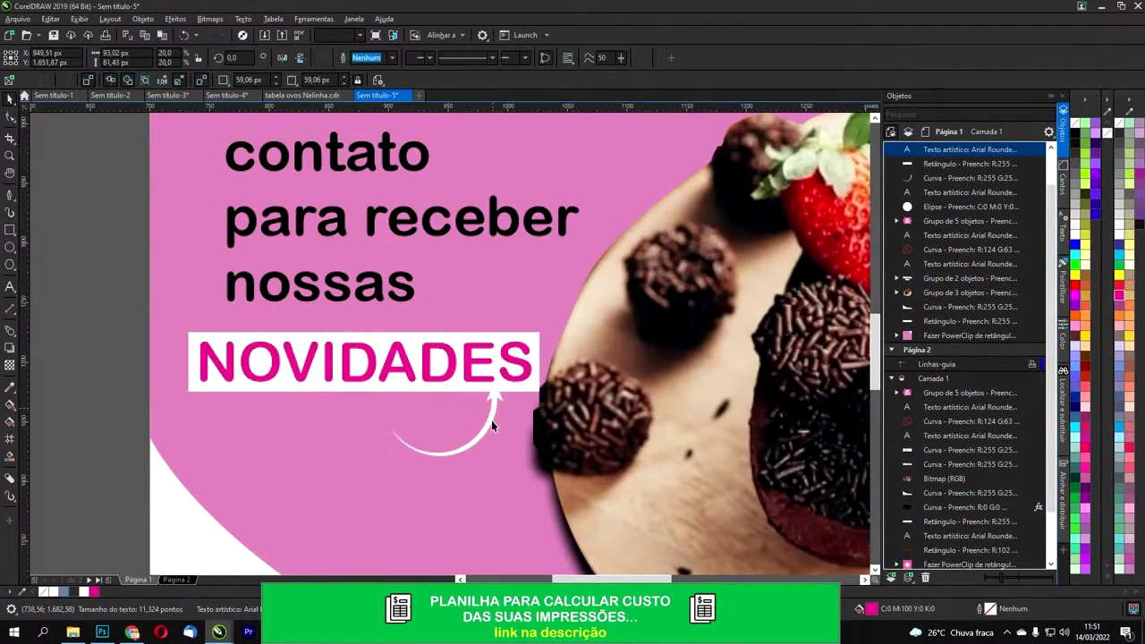
pyautogui.scroll(-2, 491, 457)
pyautogui.scroll(-2, 492, 447)
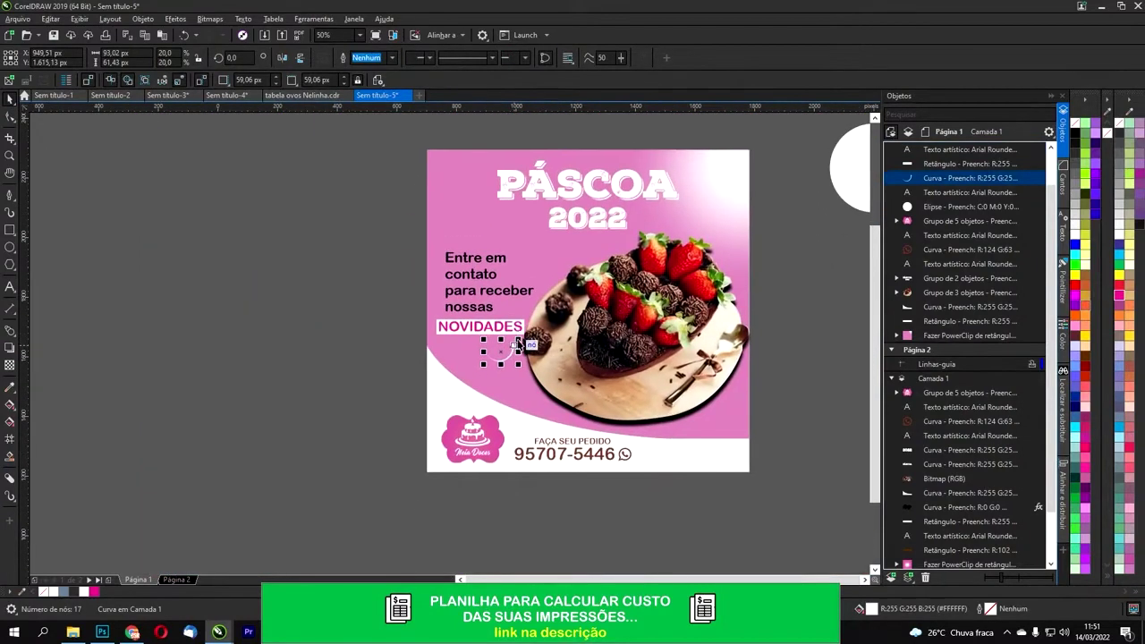
# Step: Enlarge the white curved arrow to 43%, about 200 × 132 px, flip it vertically and place it beside 2022 above the cake
pyautogui.scroll(3, 488, 376)
pyautogui.moveTo(516, 357); pyautogui.dragTo(669, 168)
pyautogui.moveTo(668, 170); pyautogui.dragTo(752, 204)
pyautogui.click(301, 59)
pyautogui.moveTo(768, 228); pyautogui.dragTo(812, 238)
pyautogui.scroll(-2, 810, 242)
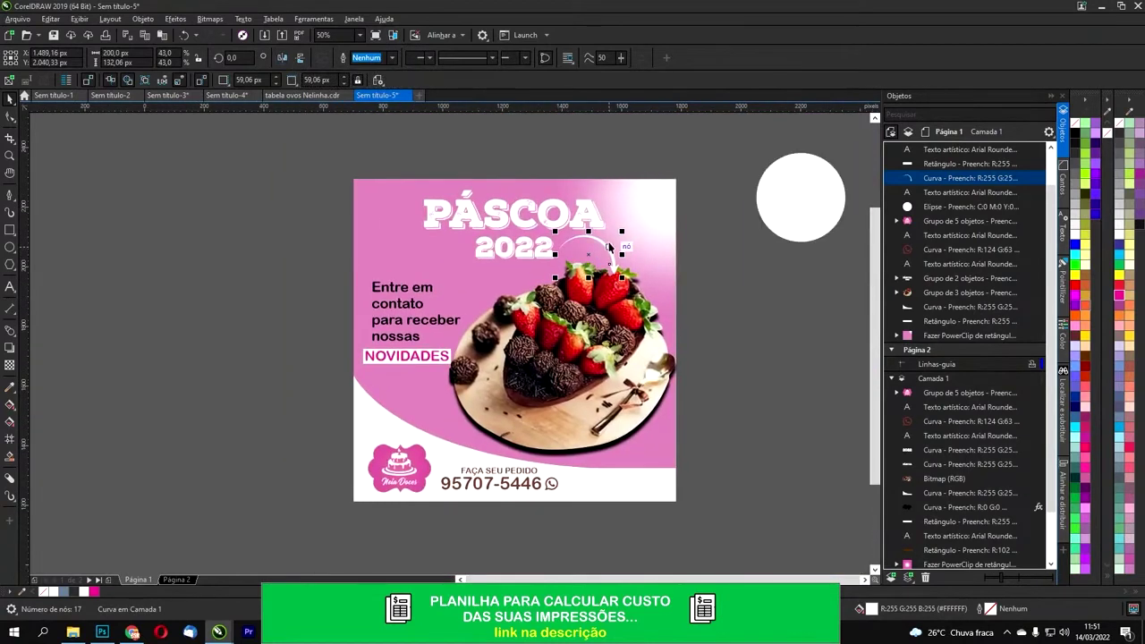
# Step: Rotate the arrow to about 195° and move it below the NOVIDADES box so its head points up at the box
pyautogui.moveTo(625, 228); pyautogui.dragTo(636, 373)
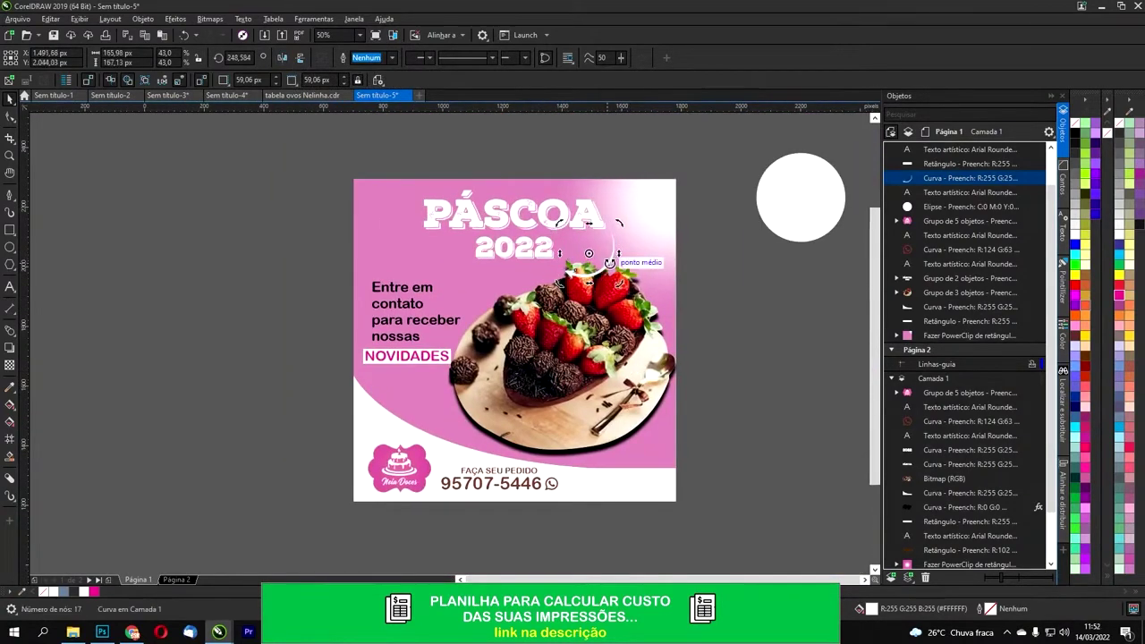
pyautogui.click(595, 273)
pyautogui.moveTo(594, 273); pyautogui.dragTo(462, 413)
pyautogui.click(483, 399)
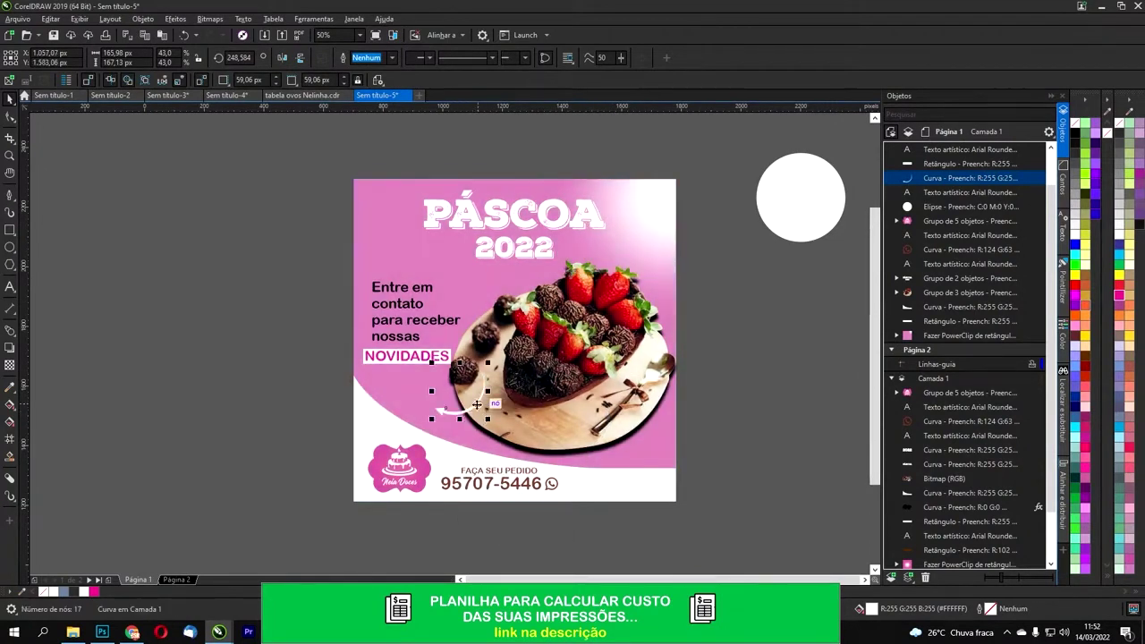
pyautogui.moveTo(490, 363); pyautogui.dragTo(514, 405)
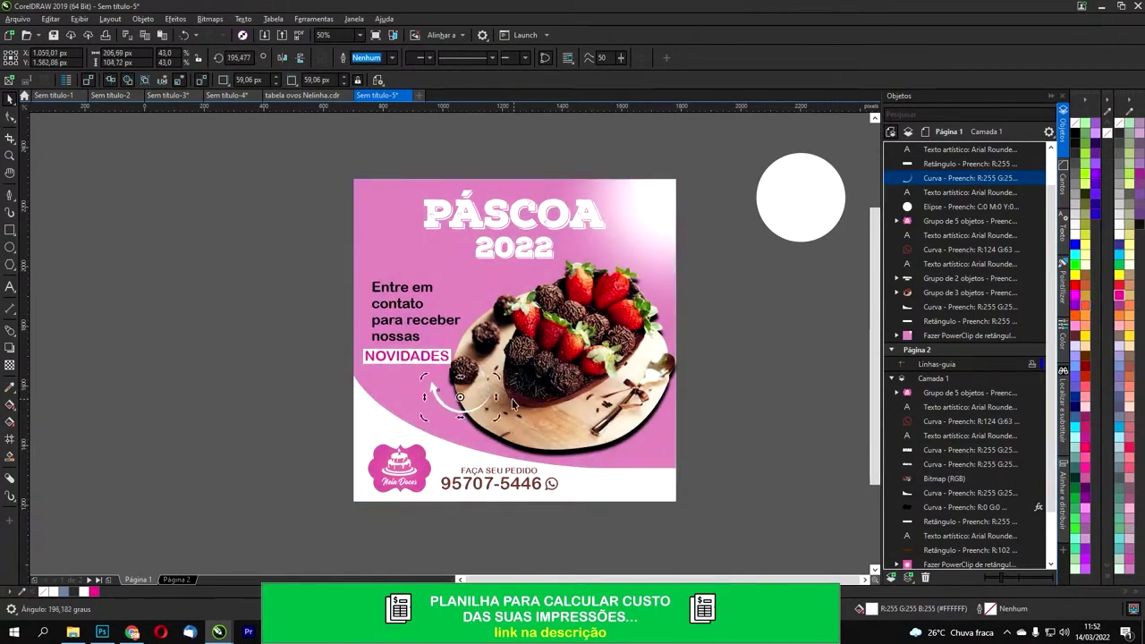
pyautogui.click(209, 323)
# Step: Move the "Entre em contato para receber nossas" text directly above the NOVIDADES box, lined up near its left edge
pyautogui.scroll(2, 423, 324)
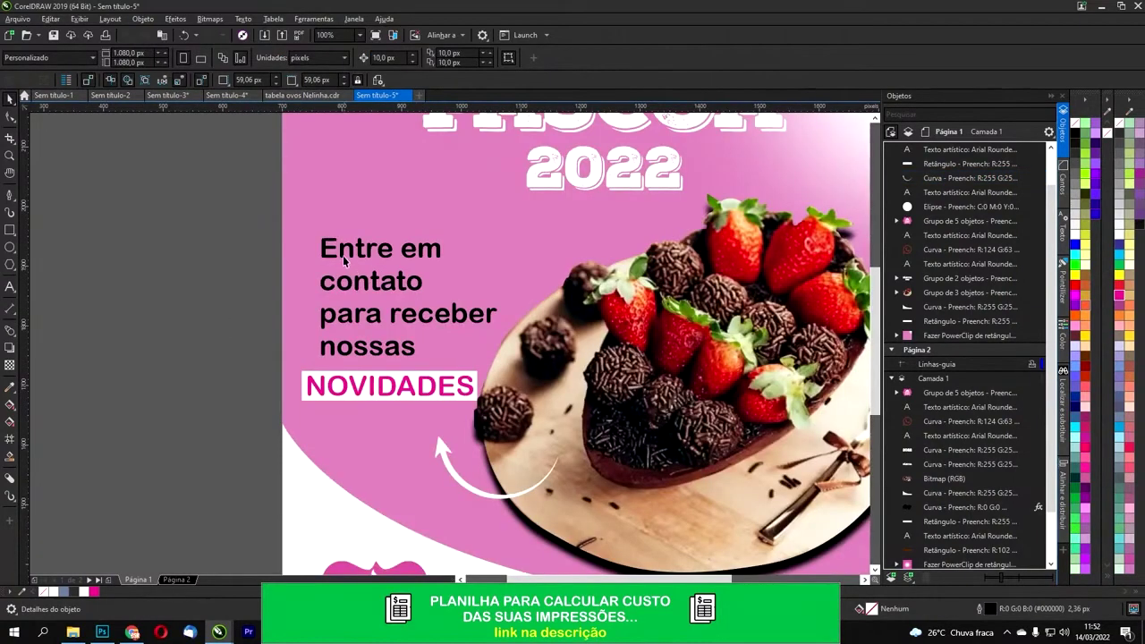
pyautogui.click(340, 251)
pyautogui.moveTo(331, 247); pyautogui.dragTo(318, 256)
pyautogui.scroll(-2, 479, 292)
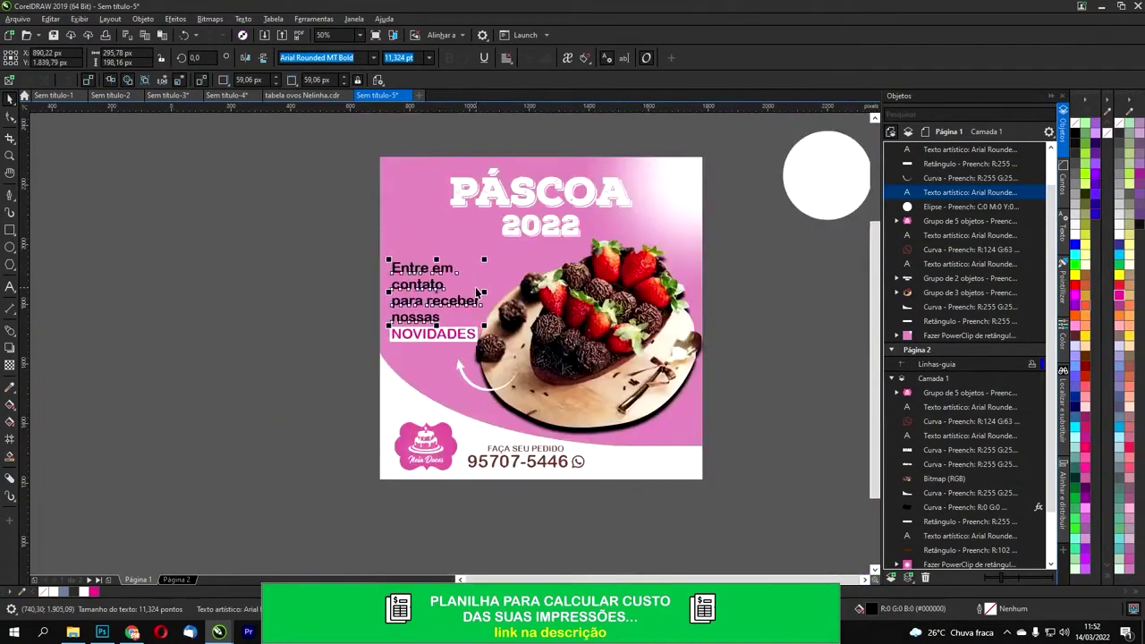
# Step: Shrink the cake photo slightly and shift it right, and move the contact text with its NOVIDADES box a little inward
pyautogui.moveTo(272, 195); pyautogui.dragTo(455, 365)
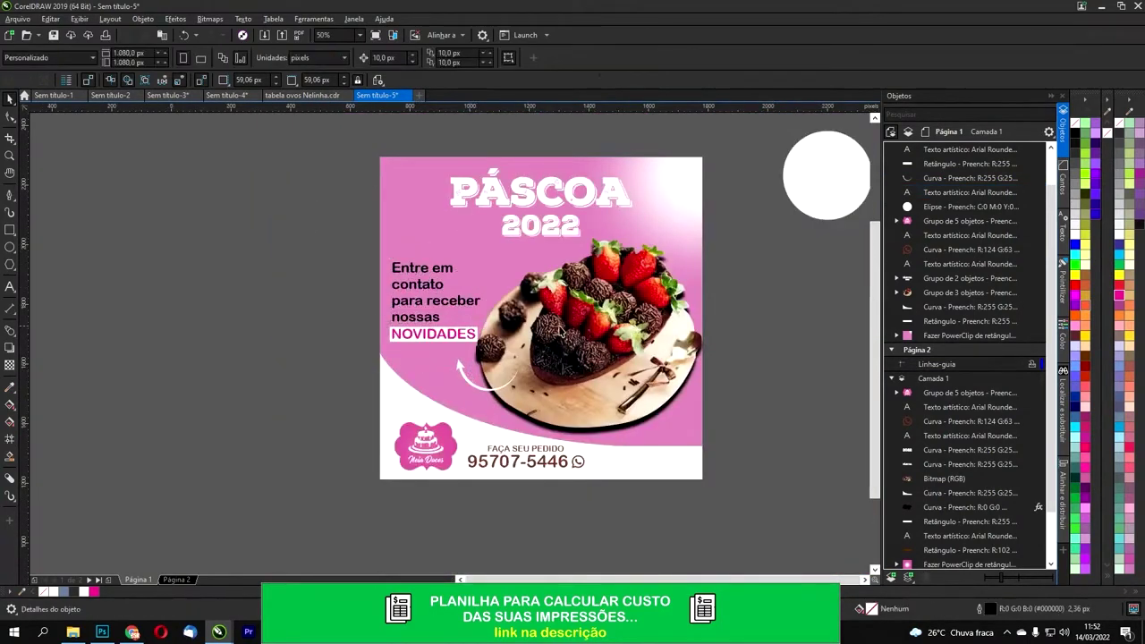
pyautogui.click(625, 319)
pyautogui.moveTo(708, 232); pyautogui.dragTo(686, 253)
pyautogui.moveTo(636, 321); pyautogui.dragTo(678, 338)
pyautogui.moveTo(495, 357); pyautogui.dragTo(494, 356)
pyautogui.moveTo(436, 302); pyautogui.dragTo(454, 307)
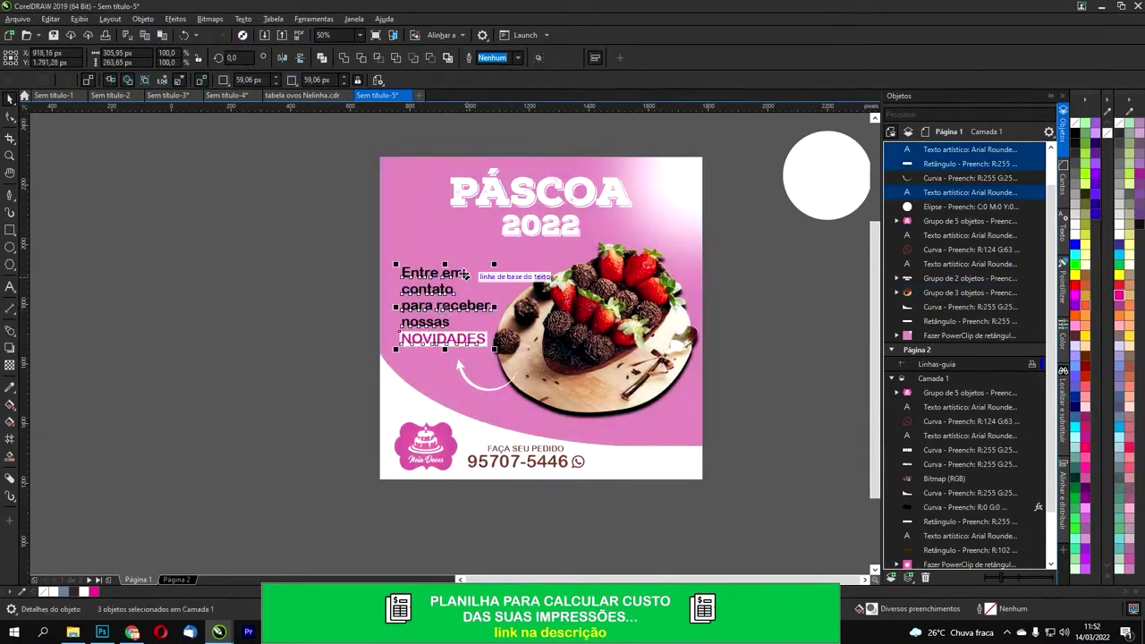
# Step: Fill the "Entre em contato para receber nossas" text with white
pyautogui.scroll(2, 517, 309)
pyautogui.click(398, 249)
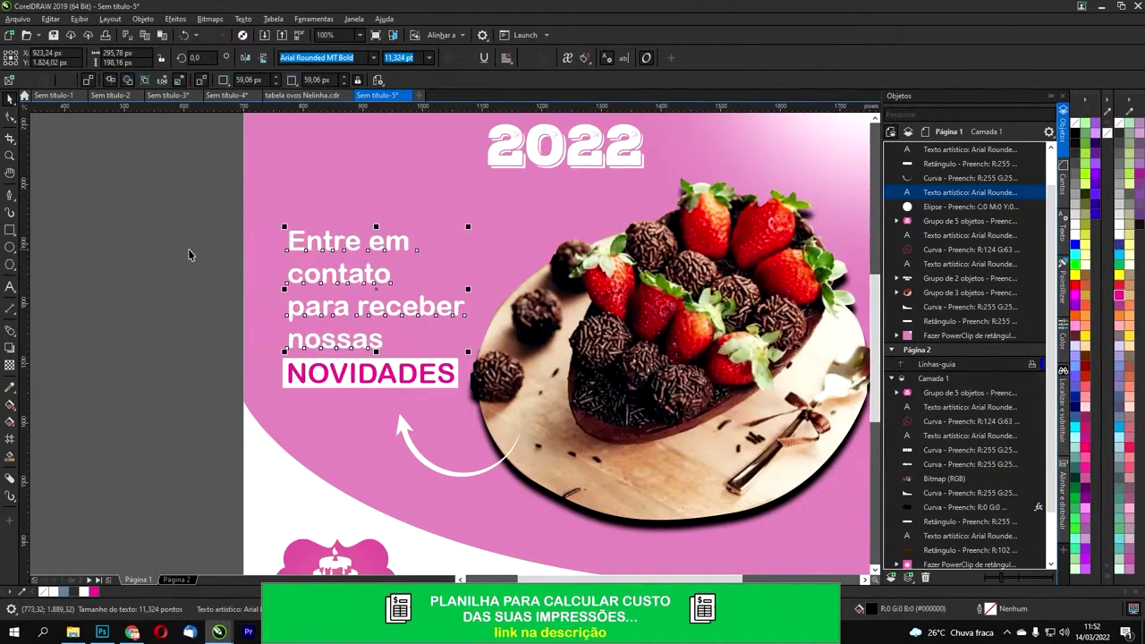
pyautogui.press('Escape')
pyautogui.scroll(-2, 320, 250)
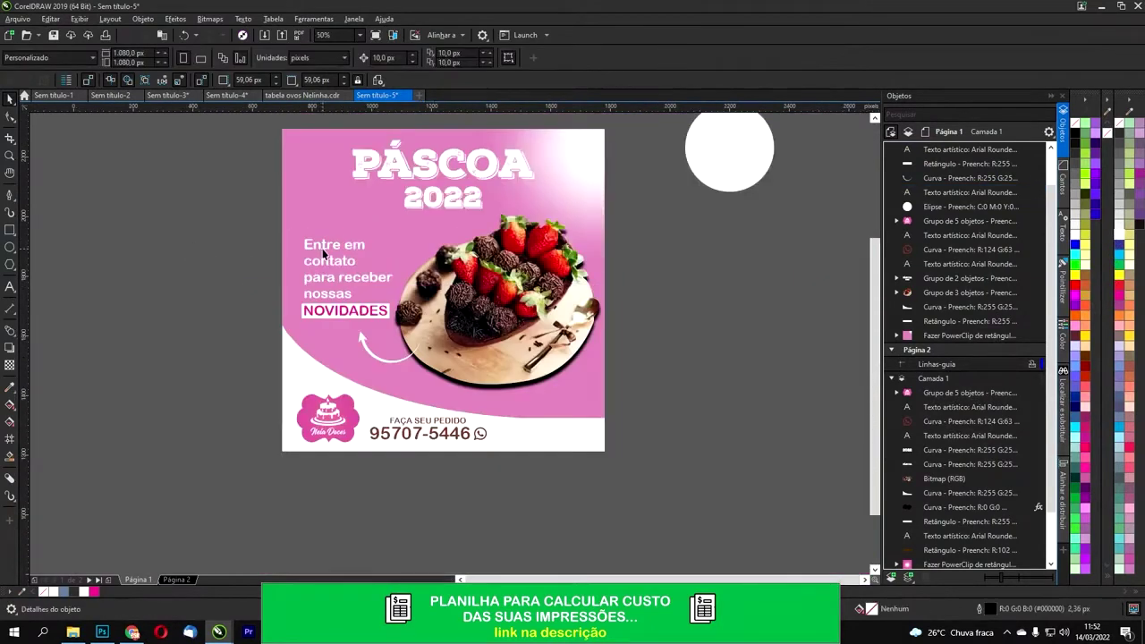
# Step: Enlarge the contact text above the NOVIDADES box to about 12.9 pt
pyautogui.click(323, 255)
pyautogui.moveTo(396, 235); pyautogui.dragTo(409, 225)
pyautogui.scroll(2, 344, 238)
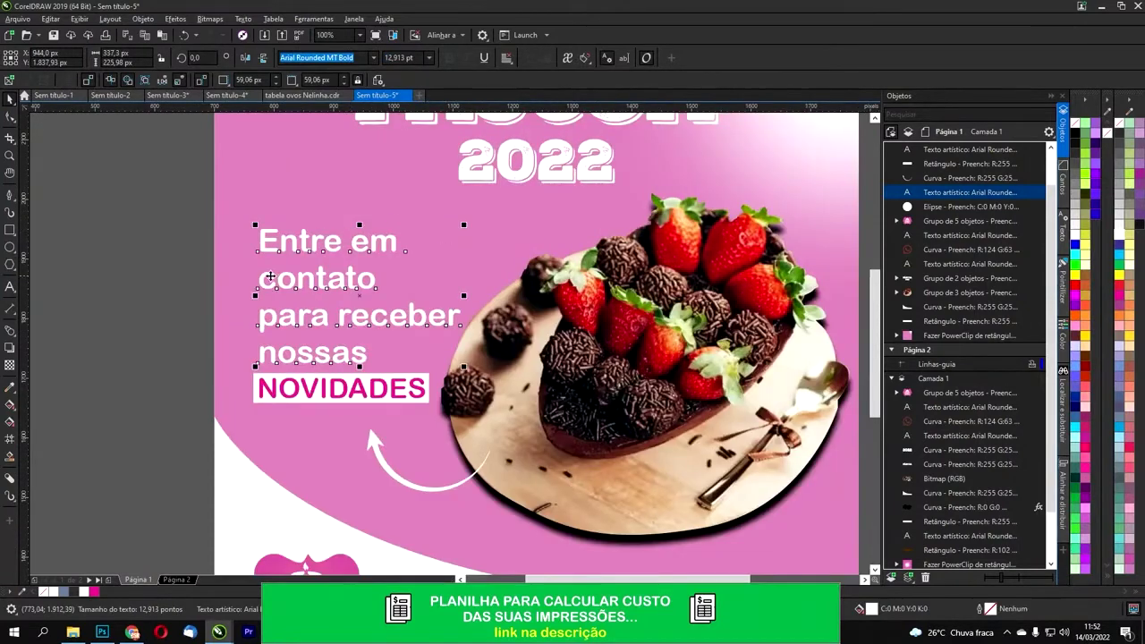
# Step: Duplicate the white NOVIDADES rectangle onto the word "contato" and order it behind the text but in front of the background
pyautogui.moveTo(255, 386); pyautogui.dragTo(267, 284)
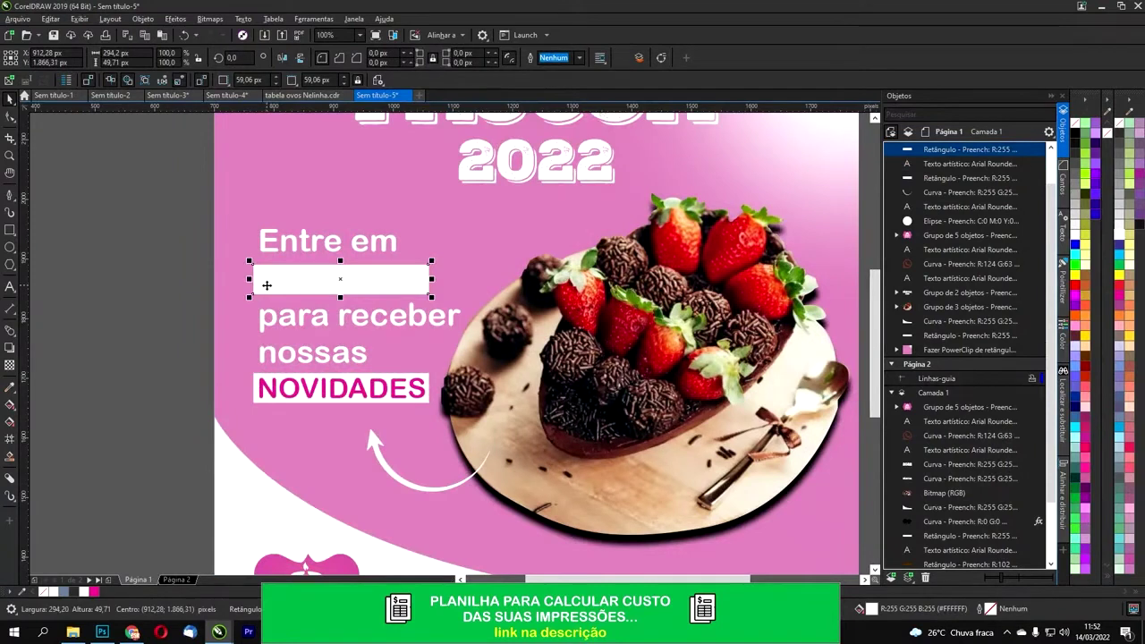
pyautogui.hotkey('ctrl', 'pagedown')
pyautogui.hotkey('shift', 'pagedown')
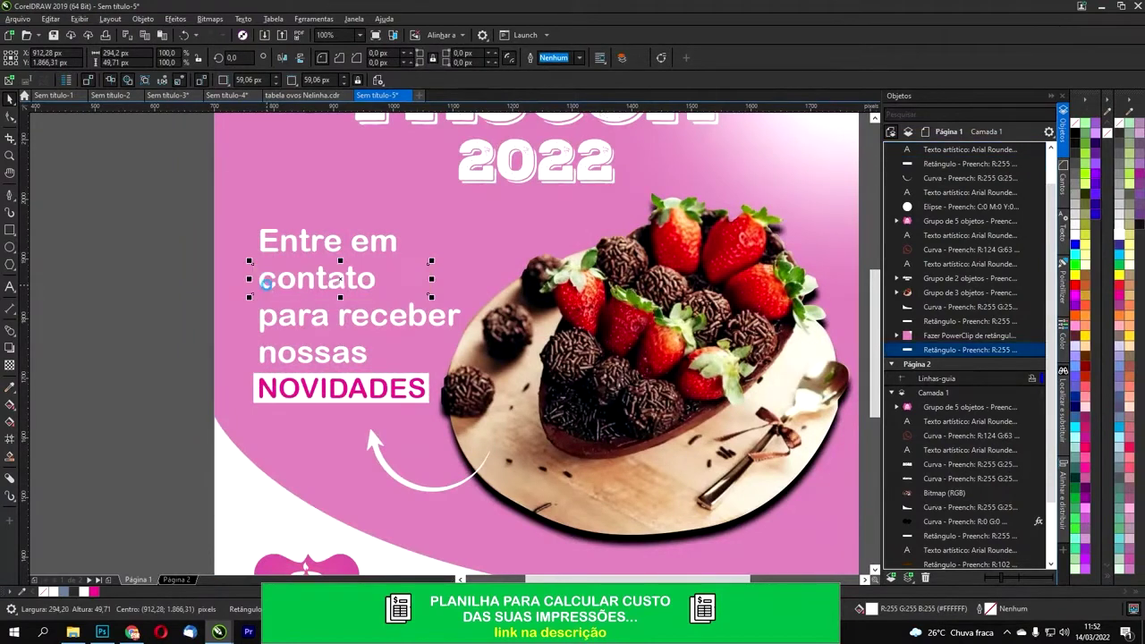
pyautogui.hotkey('ctrl', 'pageup')
# Step: Fill only the word "contato" in the contact text with magenta
pyautogui.doubleClick(273, 284)
pyautogui.moveTo(258, 276); pyautogui.dragTo(454, 276)
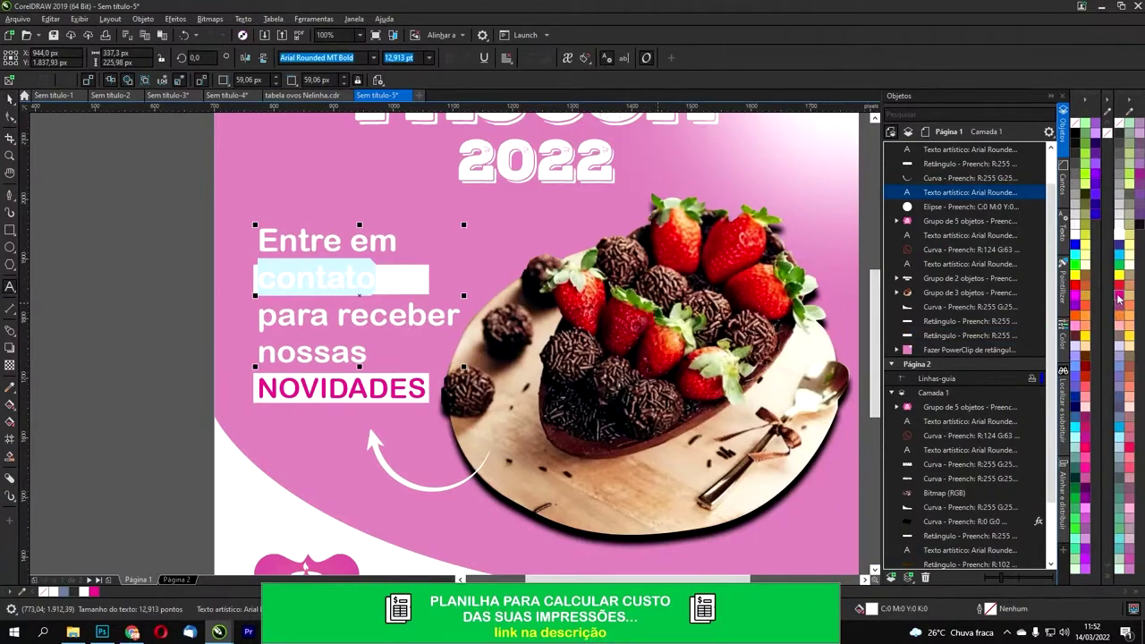
pyautogui.click(1118, 297)
pyautogui.click(10, 99)
pyautogui.click(91, 177)
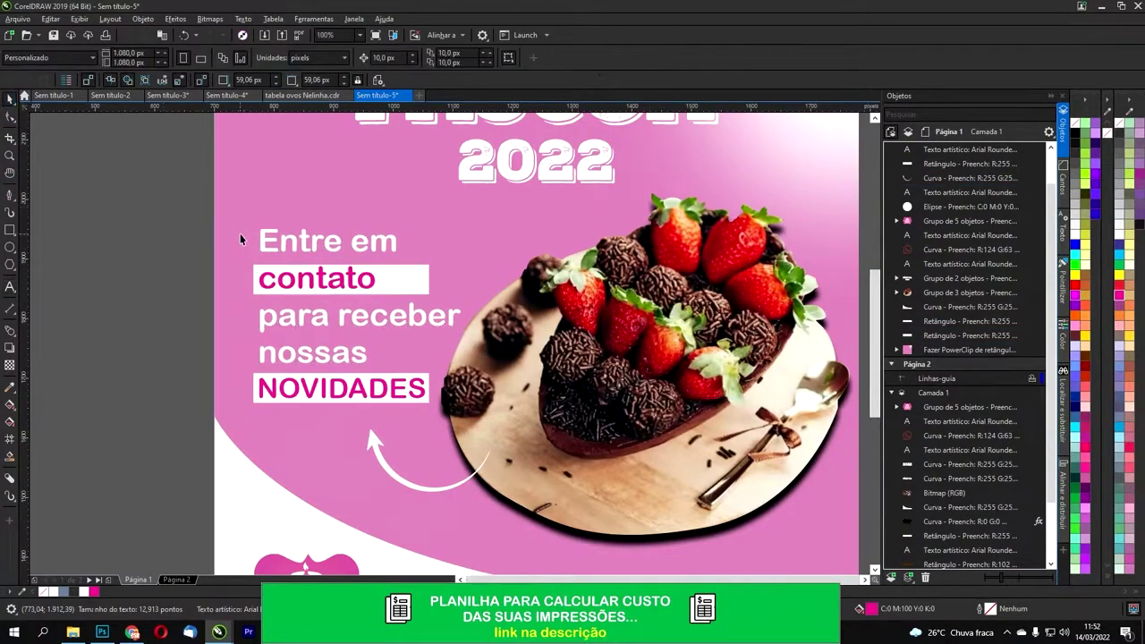
# Step: Undo the magenta lettering and the white highlight behind "contato"
pyautogui.scroll(-1, 238, 237)
pyautogui.moveTo(236, 237); pyautogui.dragTo(537, 311)
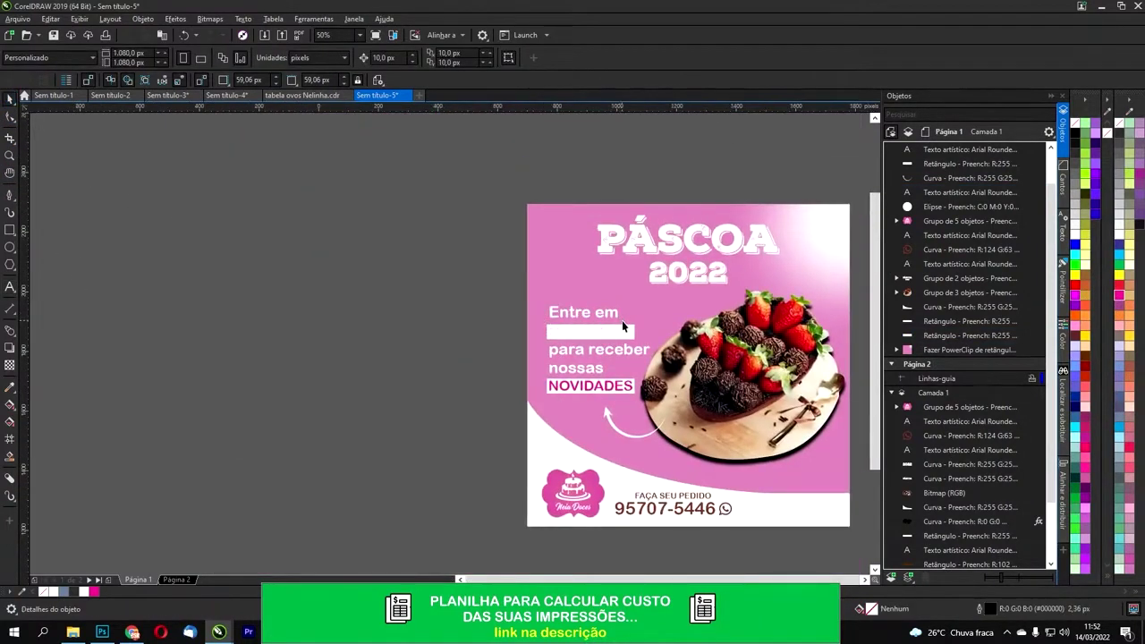
pyautogui.hotkey('ctrl', 'z')
pyautogui.click(478, 317)
pyautogui.scroll(1, 563, 332)
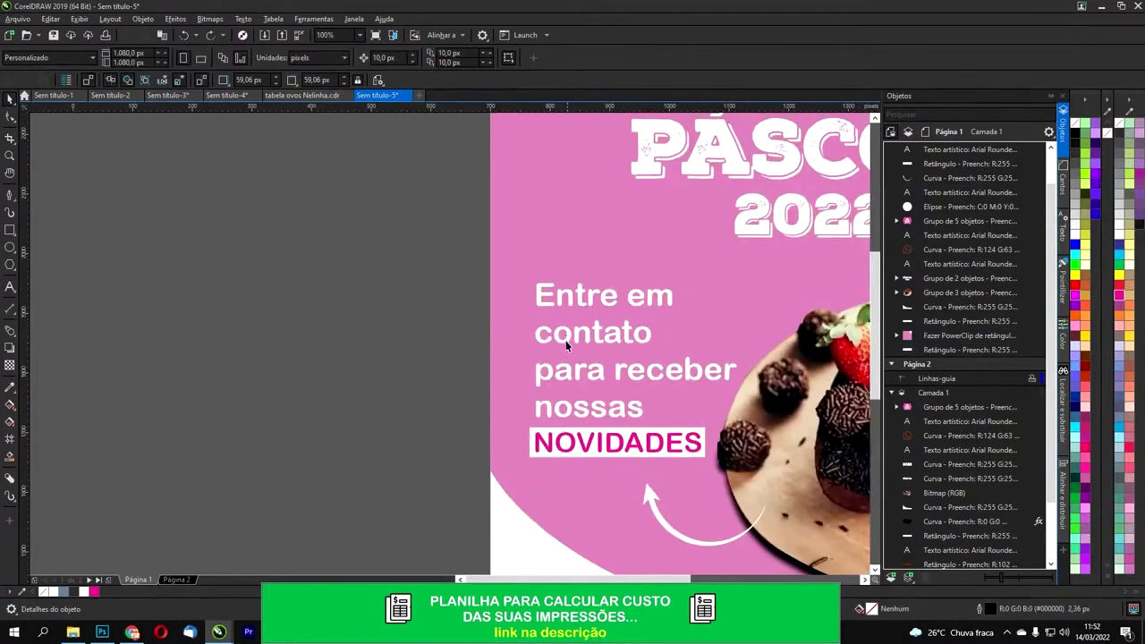
pyautogui.scroll(-2, 567, 339)
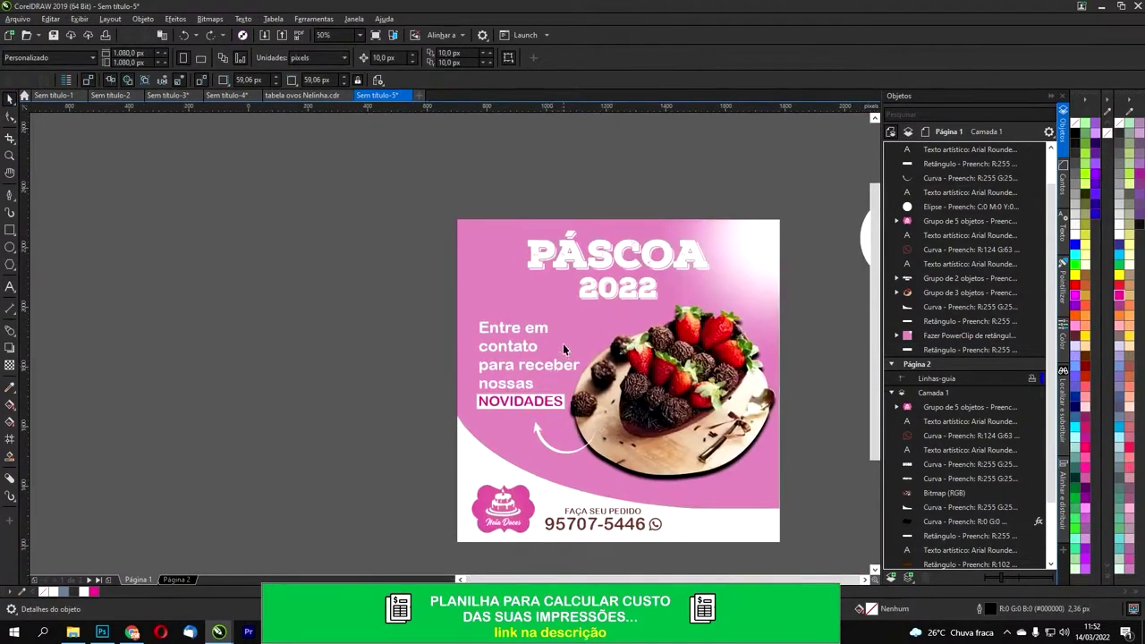
# Step: Try magenta on the contact text and settle on a black fill
pyautogui.click(544, 331)
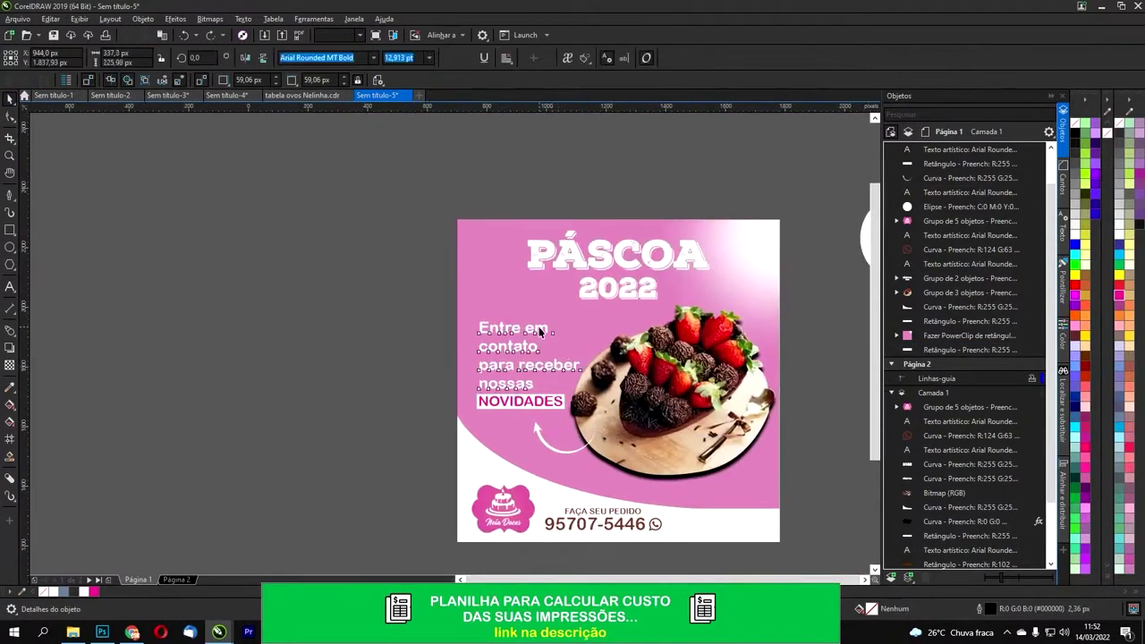
pyautogui.click(1117, 297)
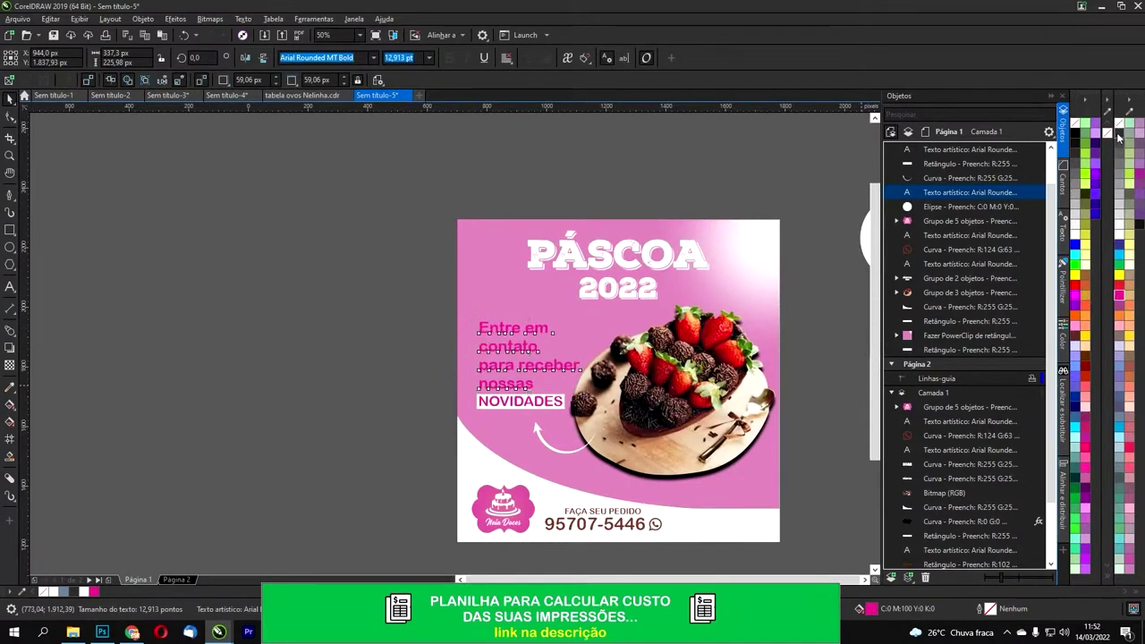
pyautogui.click(1119, 132)
pyautogui.click(382, 355)
# Step: Delete the leftover white circle beside the page
pyautogui.moveTo(625, 417); pyautogui.dragTo(526, 326)
pyautogui.scroll(-1, 529, 254)
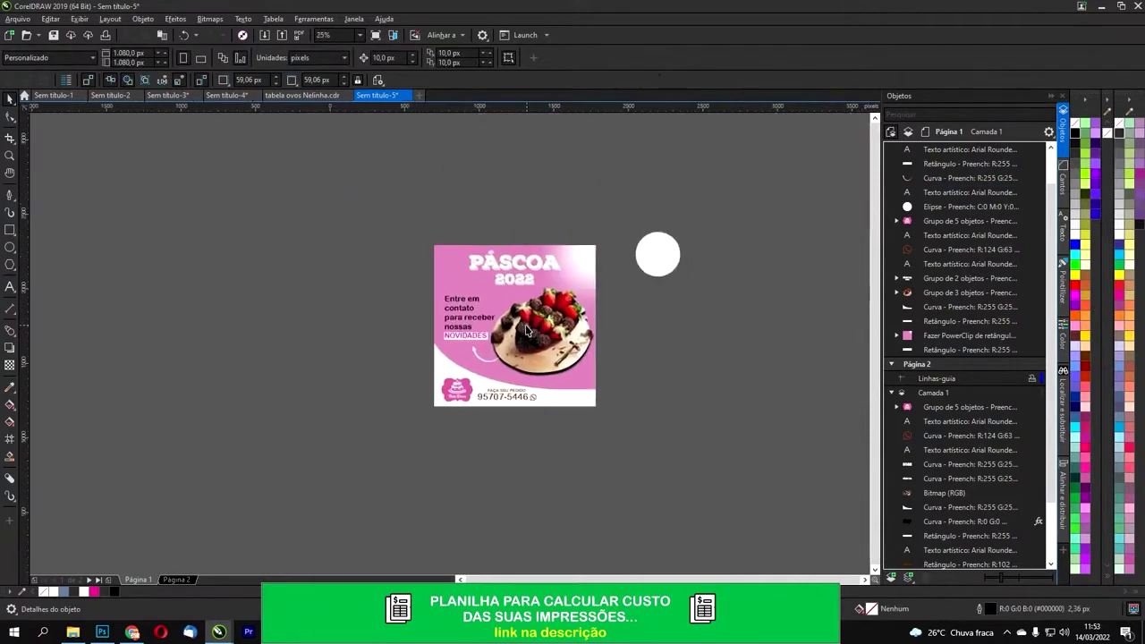
pyautogui.click(660, 257)
pyautogui.press('Delete')
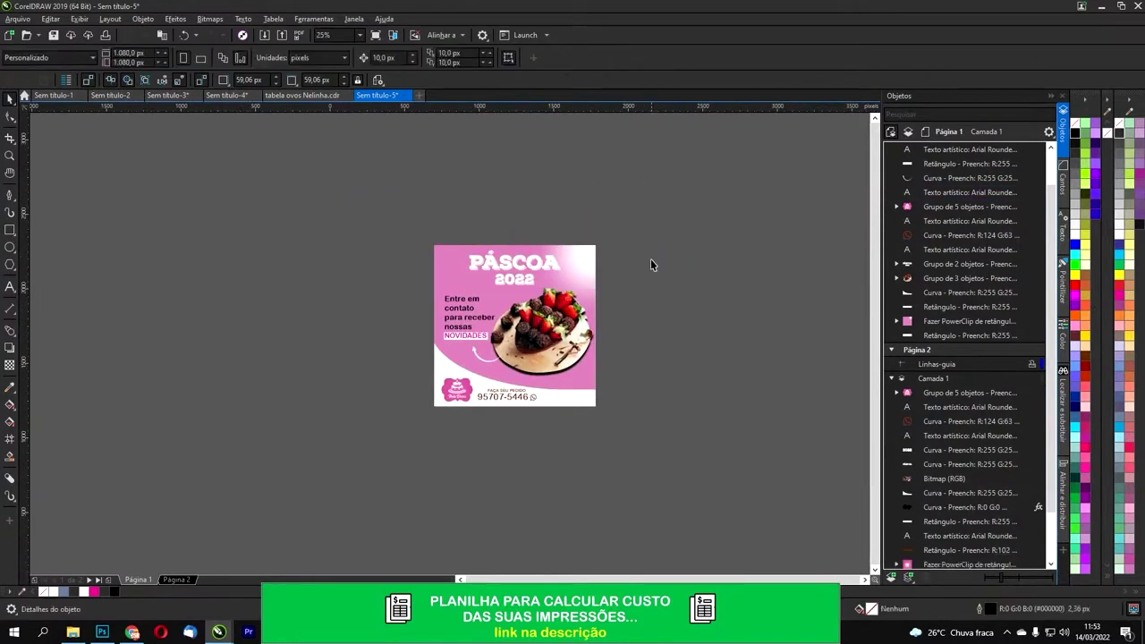
pyautogui.scroll(1, 537, 313)
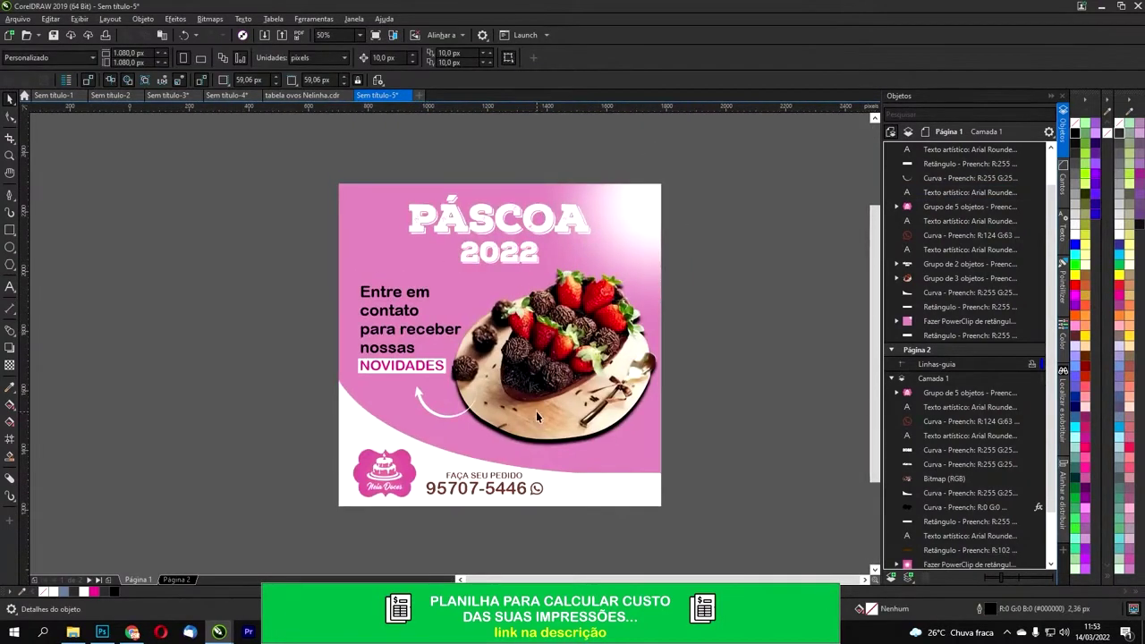
# Step: Recolour the FAÇA SEU PEDIDO caption, the phone number and the WhatsApp icon with the magenta from the document palette
pyautogui.click(503, 489)
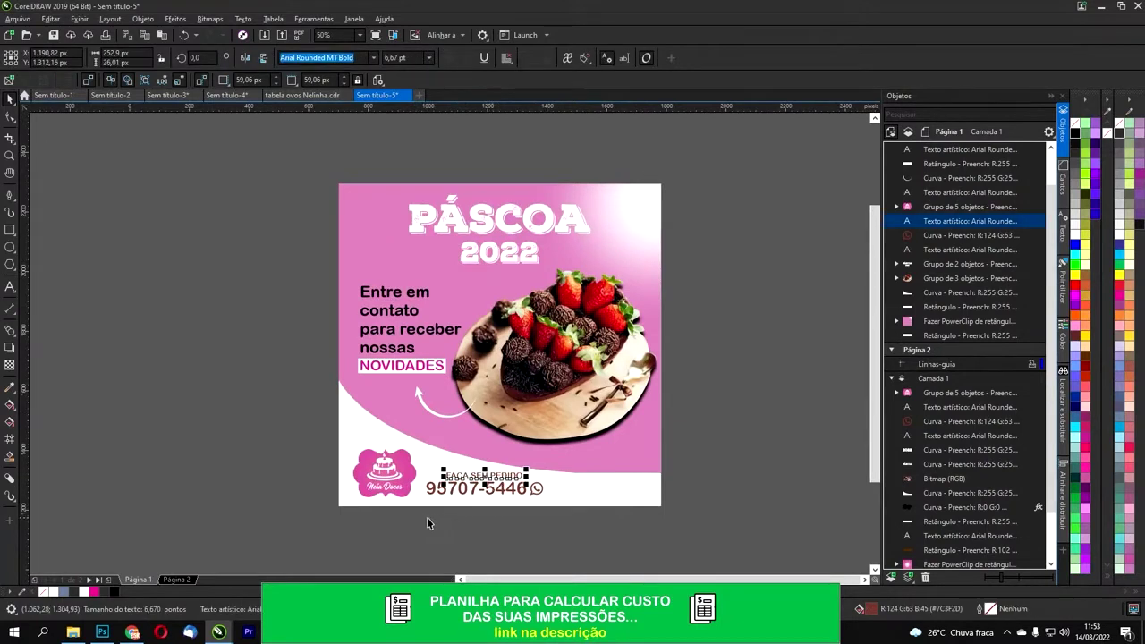
pyautogui.moveTo(579, 453); pyautogui.dragTo(579, 452)
pyautogui.click(1121, 297)
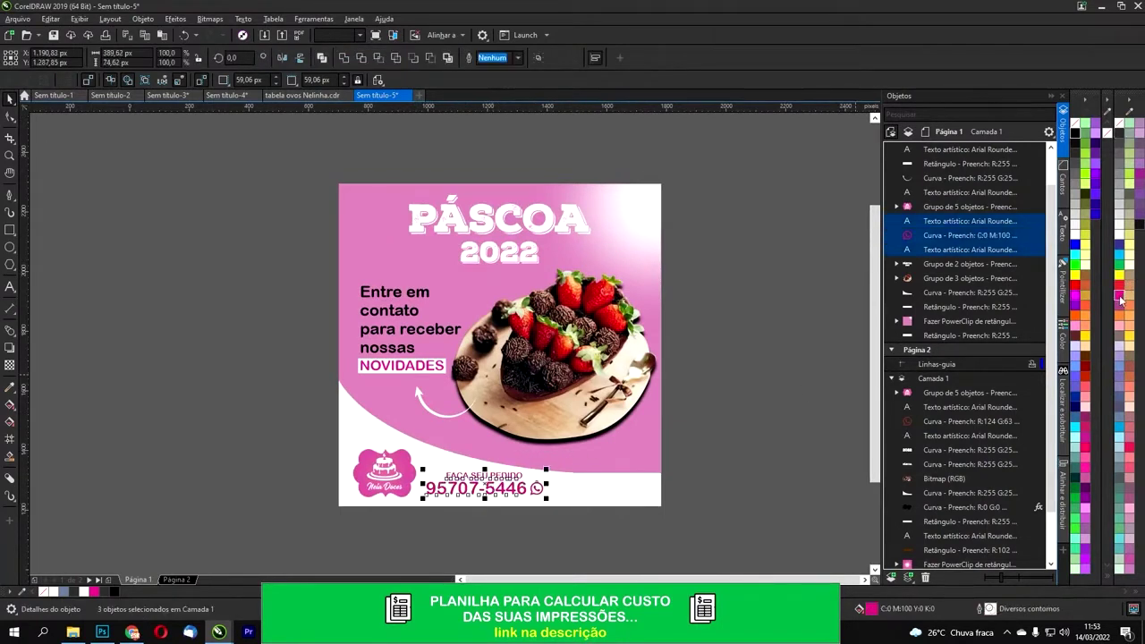
pyautogui.click(11, 388)
pyautogui.scroll(2, 428, 493)
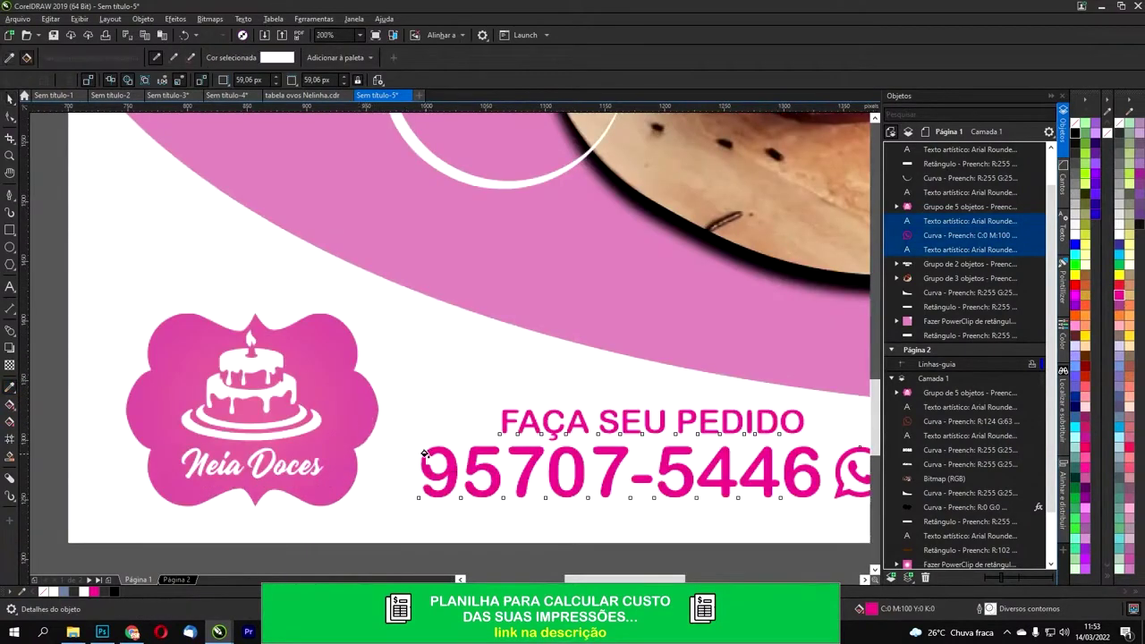
pyautogui.click(425, 454)
pyautogui.click(96, 591)
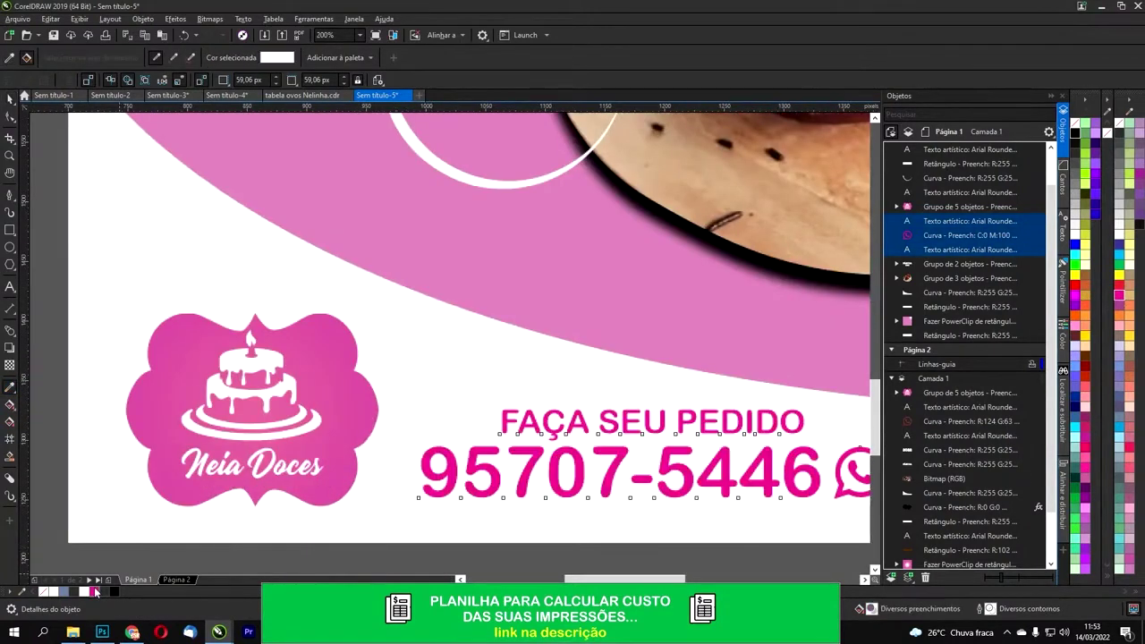
pyautogui.scroll(-2, 371, 353)
pyautogui.click(11, 99)
pyautogui.click(235, 240)
pyautogui.moveTo(246, 250); pyautogui.dragTo(273, 365)
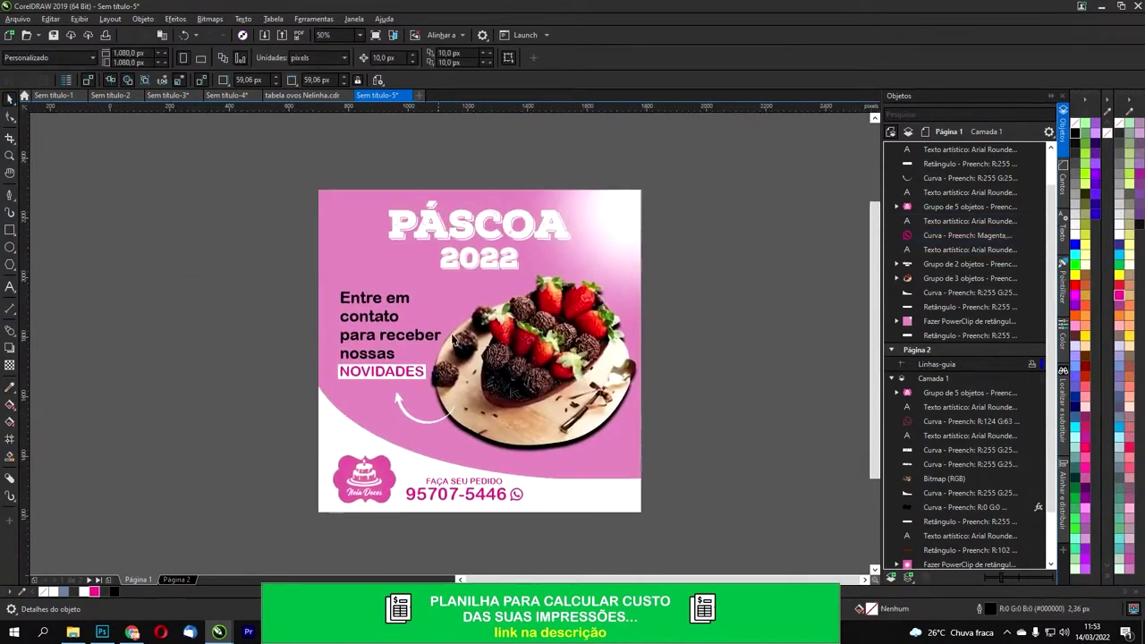
# Step: Compare with the page 2 cover and enlarge page 1's PÁSCOA 2022 title to 110.5%, about 673 × 254 px, above the cake
pyautogui.click(172, 579)
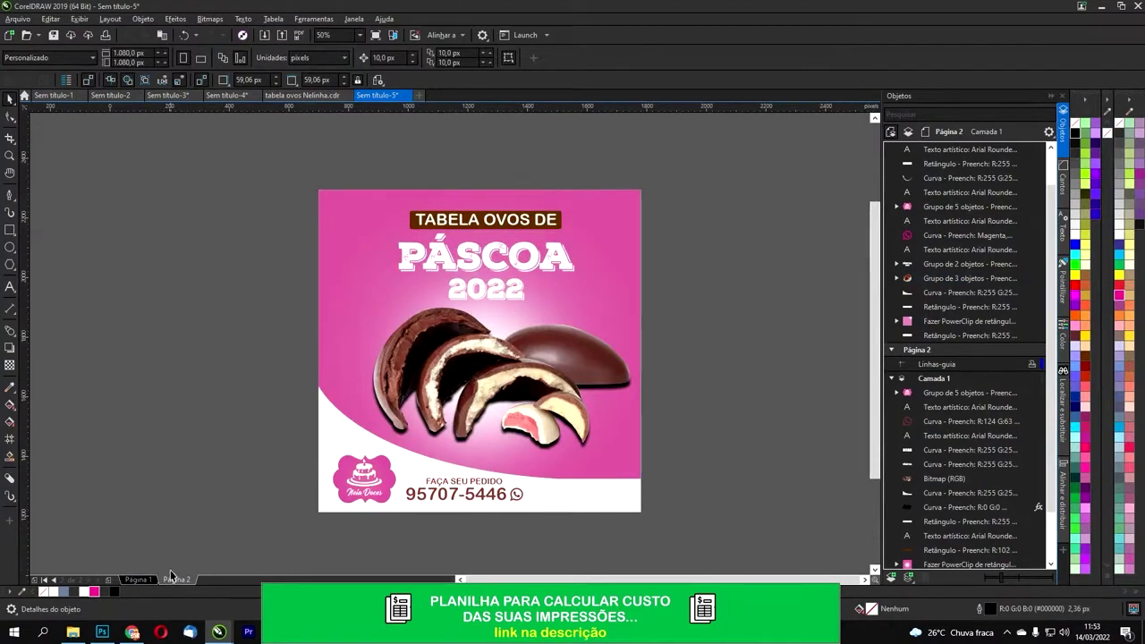
pyautogui.click(136, 580)
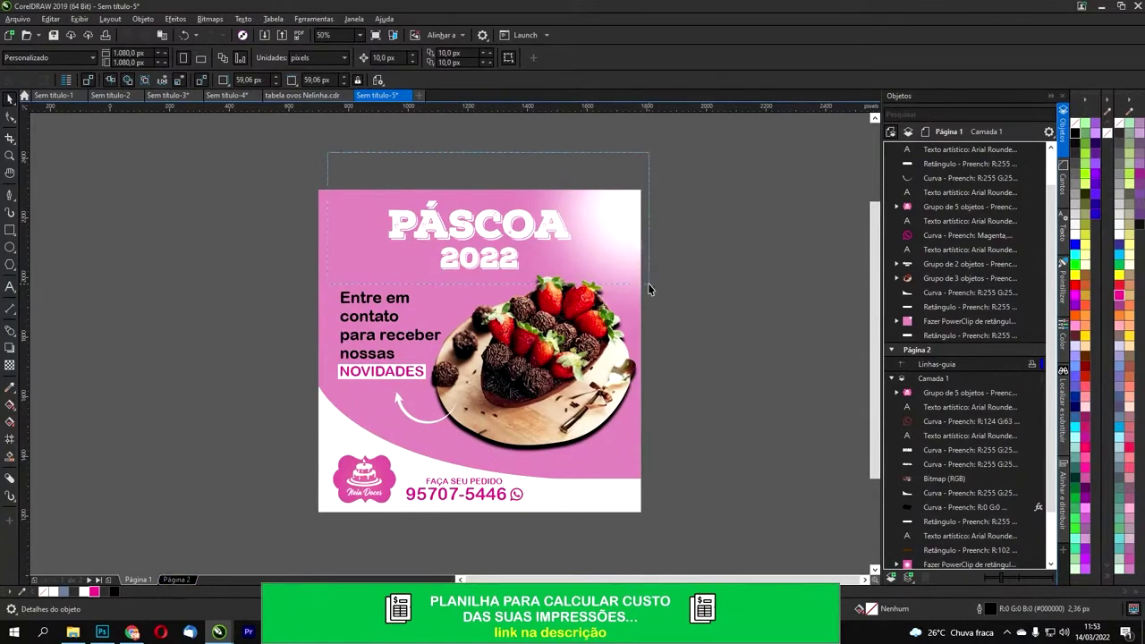
pyautogui.click(528, 254)
pyautogui.moveTo(577, 193); pyautogui.dragTo(601, 185)
pyautogui.moveTo(522, 240); pyautogui.dragTo(518, 236)
pyautogui.press('Escape')
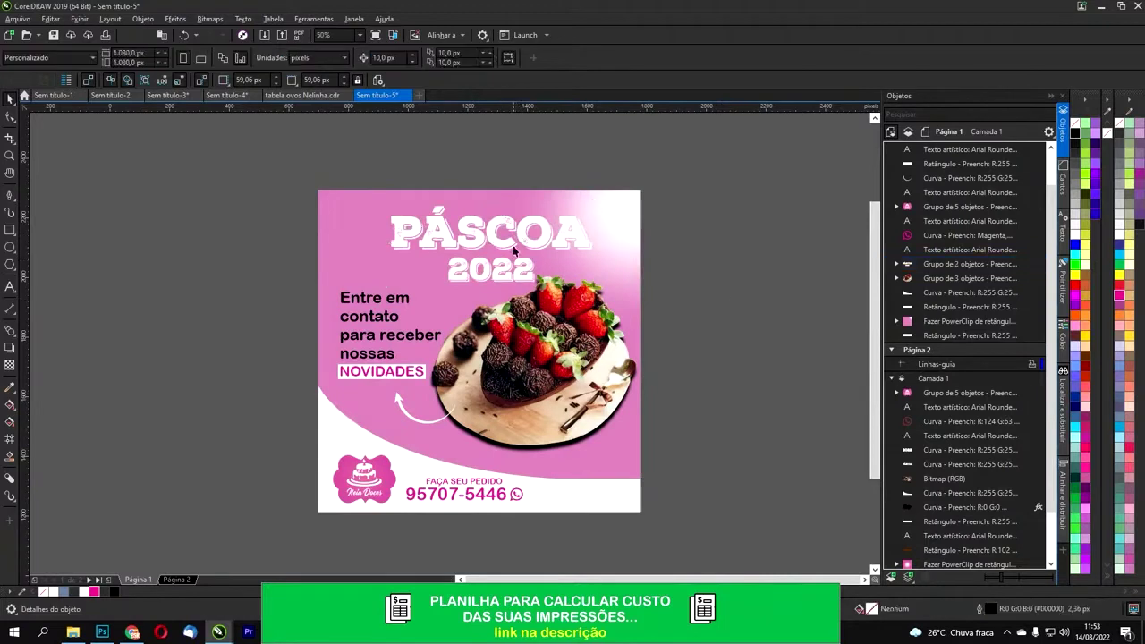
pyautogui.click(512, 243)
# Step: On page 2, move the TABELA OVOS DE text above the page and reword it as OVOS
pyautogui.click(187, 579)
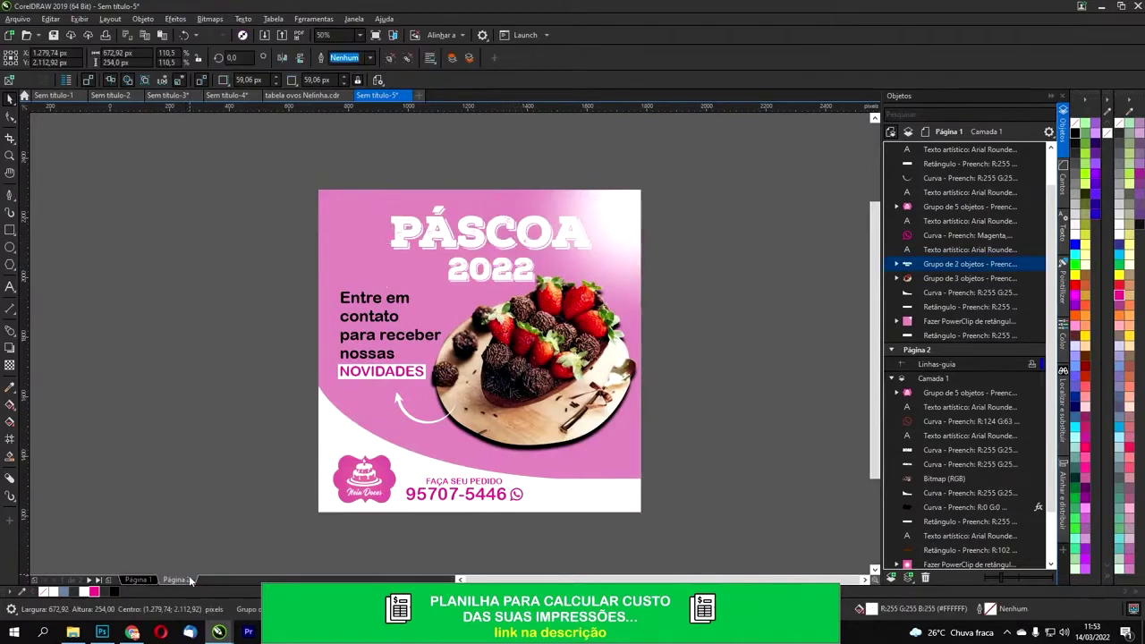
pyautogui.moveTo(610, 282); pyautogui.dragTo(608, 278)
pyautogui.press('Escape')
pyautogui.click(440, 232)
pyautogui.click(450, 221)
pyautogui.moveTo(453, 218); pyautogui.dragTo(484, 243)
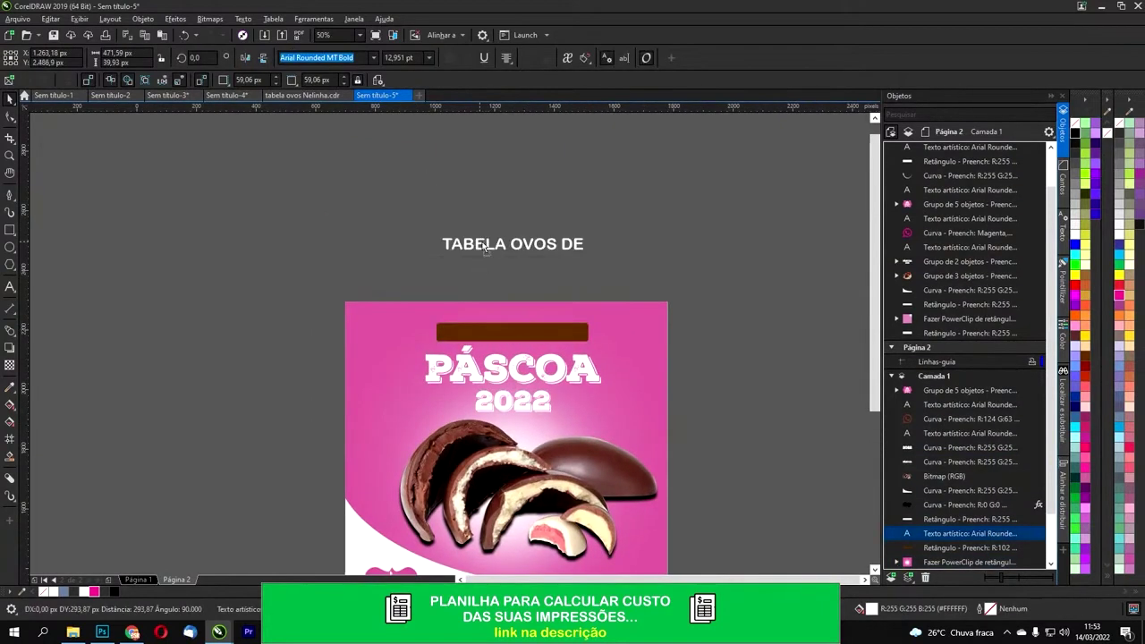
pyautogui.doubleClick(484, 244)
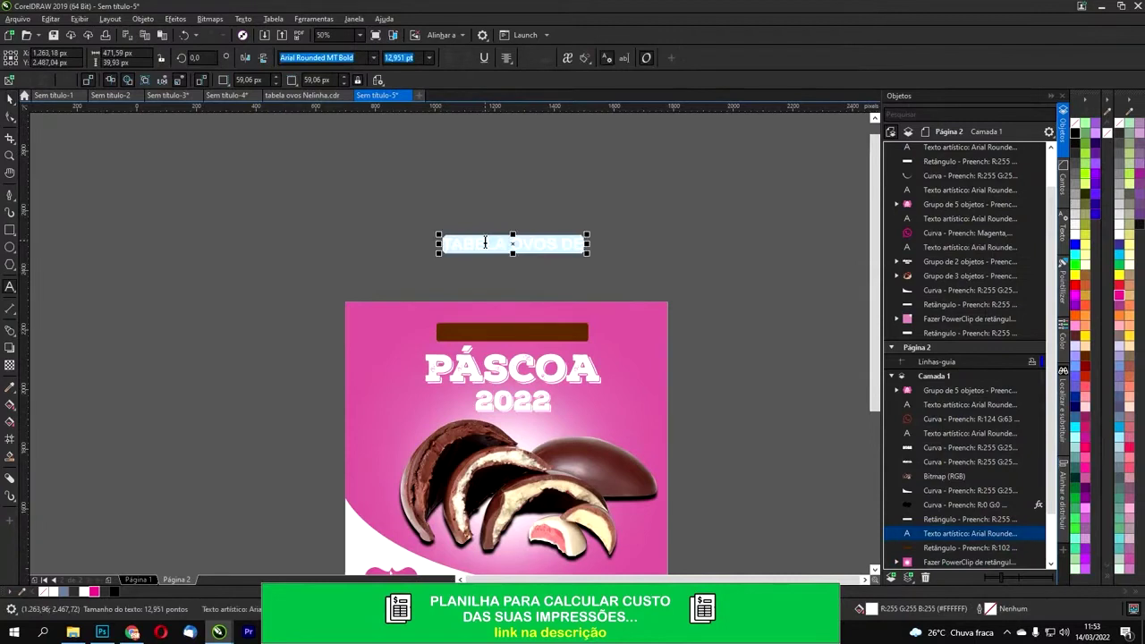
pyautogui.write('tem')
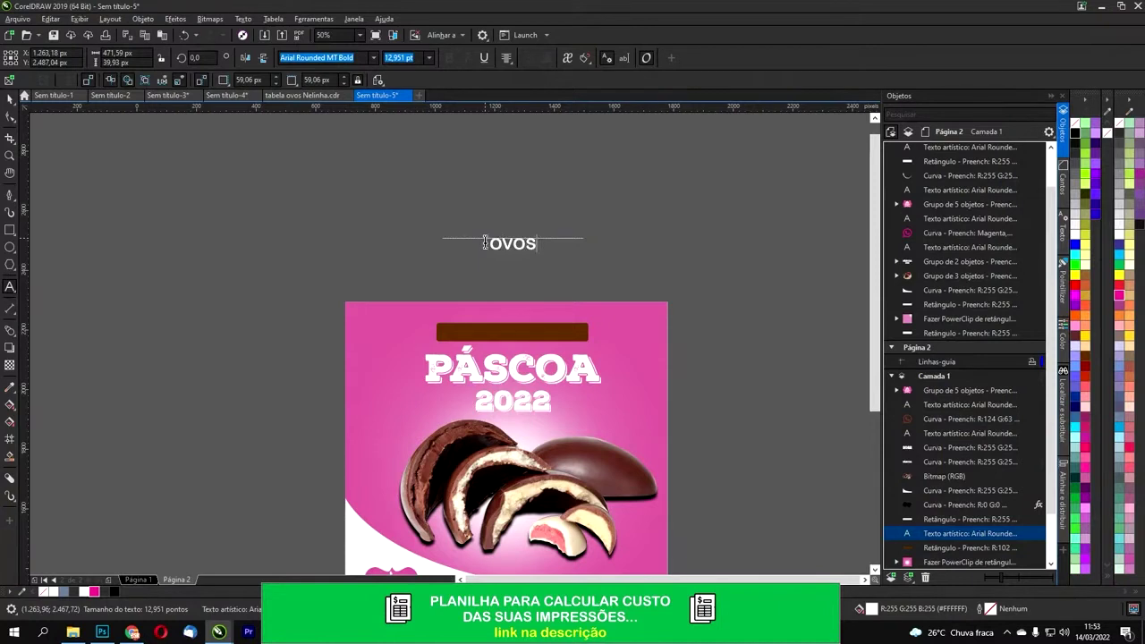
pyautogui.click(8, 100)
# Step: Delete the PÁSCOA and 2022 title curves from the page 2 cover
pyautogui.click(453, 376)
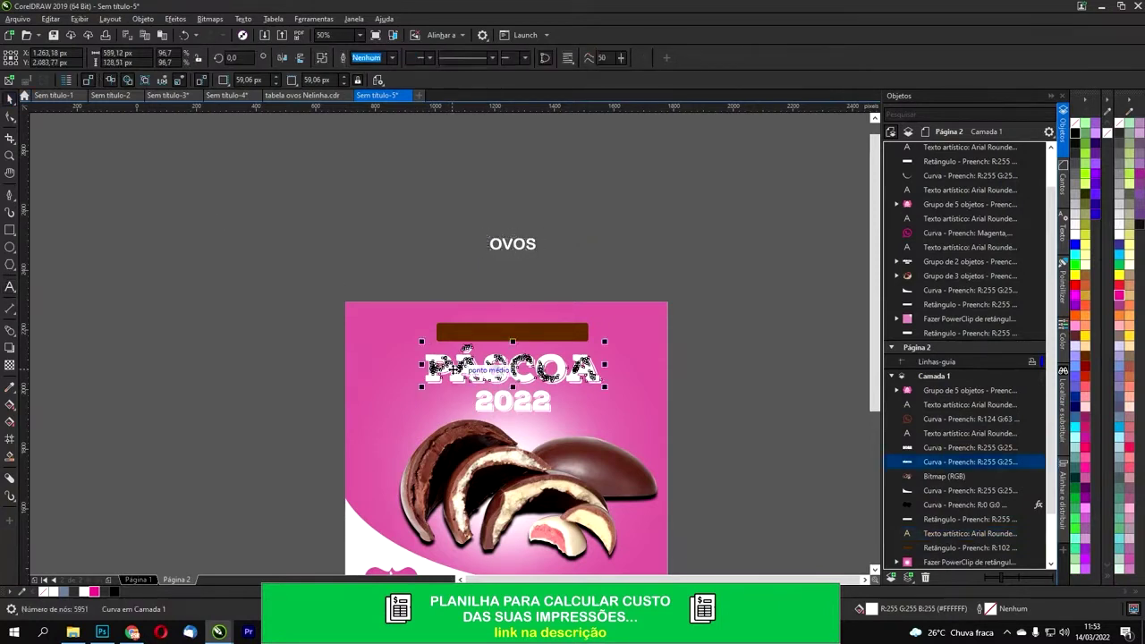
pyautogui.press('Delete')
pyautogui.click(486, 404)
pyautogui.press('Delete')
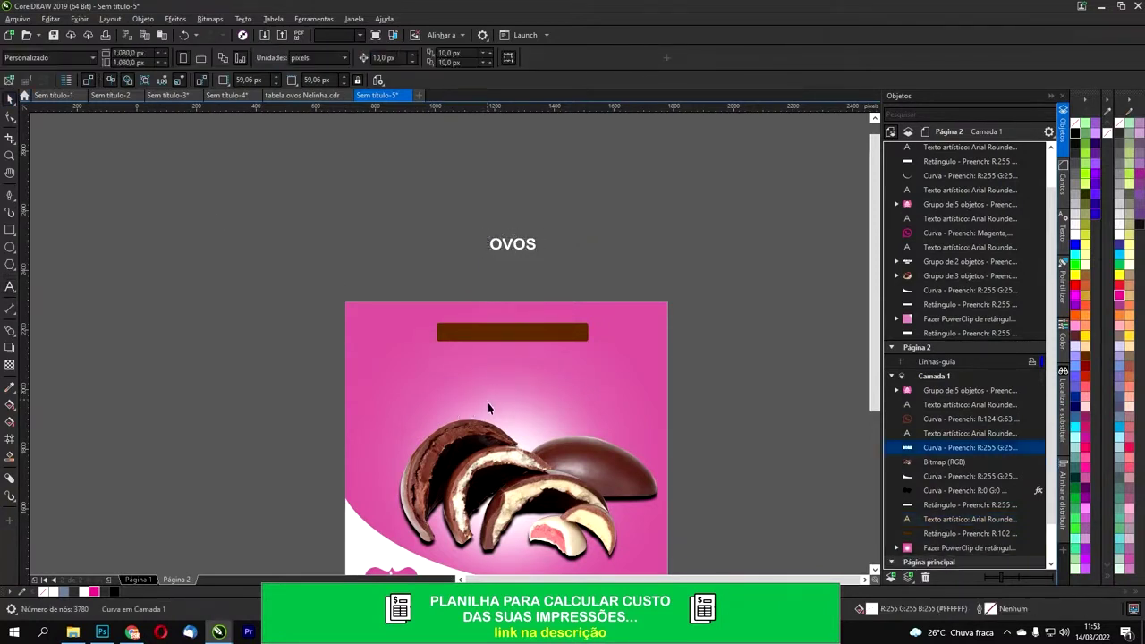
# Step: Duplicate the OVOS text just below itself and reword the copy as TRUFADOS
pyautogui.moveTo(523, 248); pyautogui.dragTo(528, 270)
pyautogui.rightClick(528, 270)
pyautogui.doubleClick(528, 270)
pyautogui.write('trufados')
pyautogui.click(11, 98)
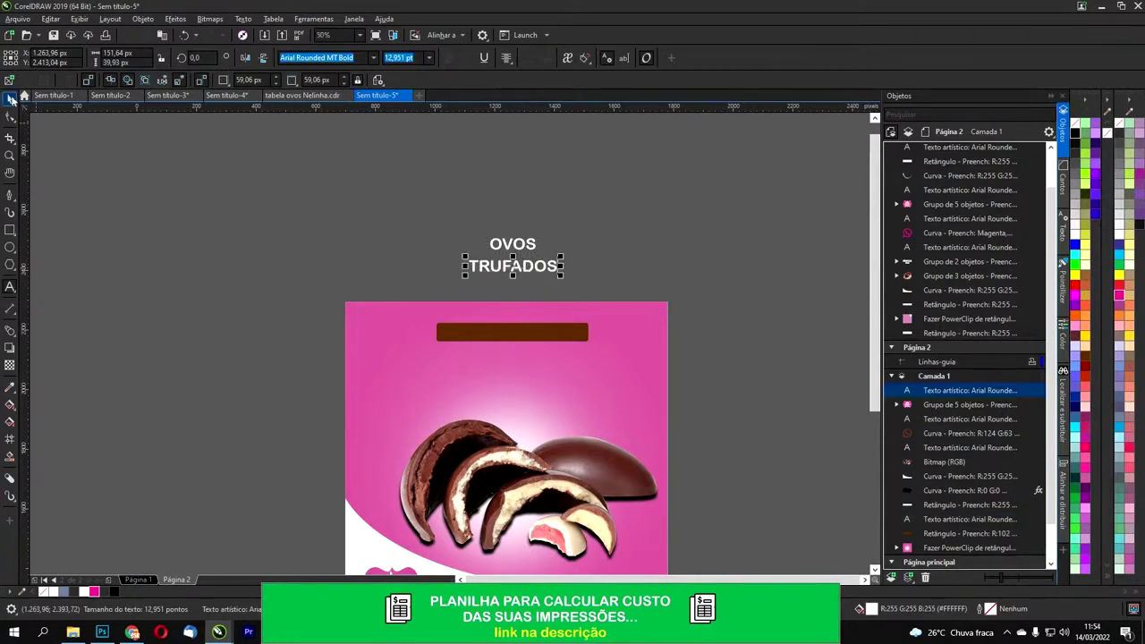
# Step: Set TRUFADOS in Nexa Rust Slab Black Shadow, place it above the chocolate eggs and enlarge it to about 791 × 101 px
pyautogui.scroll(1, 553, 237)
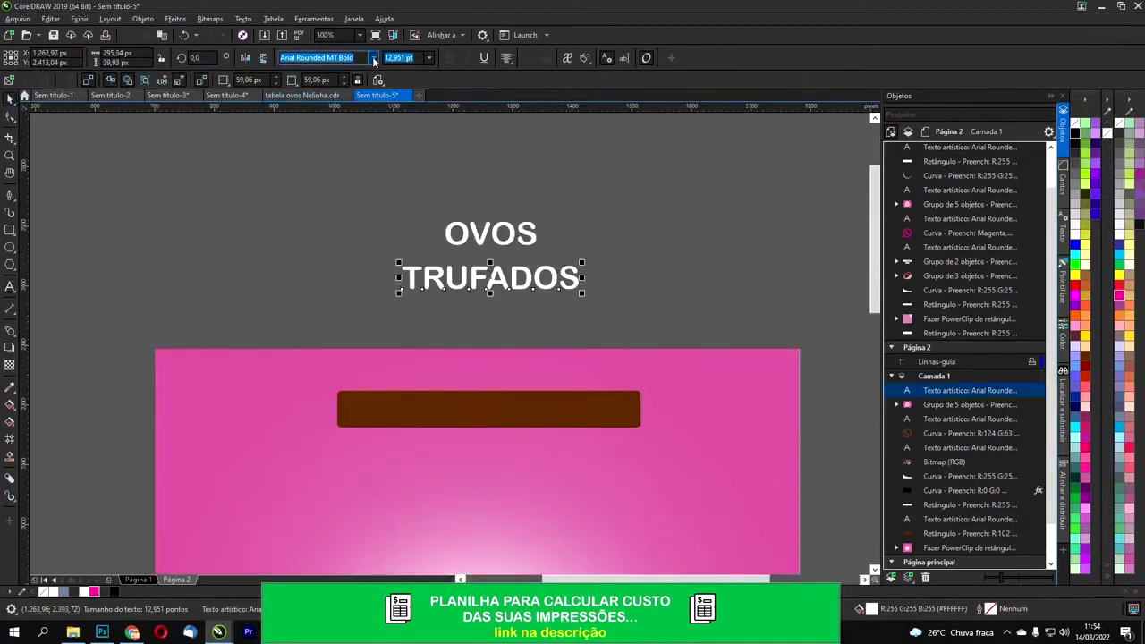
pyautogui.click(374, 59)
pyautogui.click(358, 115)
pyautogui.moveTo(595, 304); pyautogui.dragTo(660, 335)
pyautogui.moveTo(508, 292); pyautogui.dragTo(494, 336)
pyautogui.scroll(-5, 532, 197)
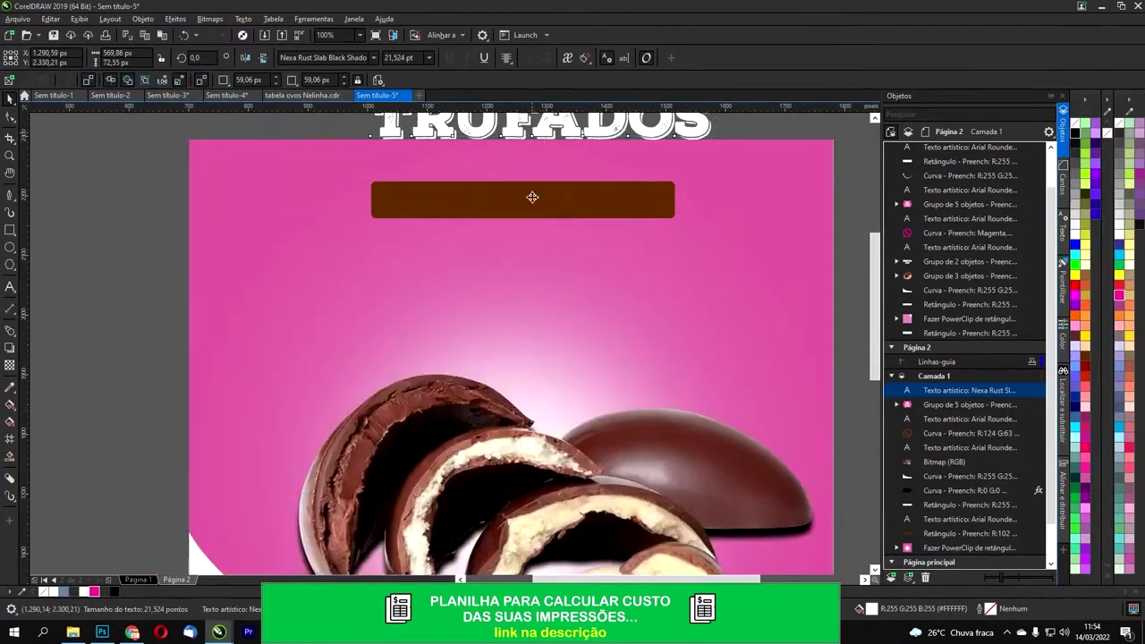
pyautogui.moveTo(533, 197); pyautogui.dragTo(527, 297)
pyautogui.moveTo(716, 257); pyautogui.dragTo(775, 224)
pyautogui.scroll(3, 530, 329)
# Step: Place the OVOS text just above TRUFADOS and enlarge it, reducing the brown bar behind it to about 338 × 41 px
pyautogui.moveTo(528, 147); pyautogui.dragTo(502, 315)
pyautogui.click(572, 306)
pyautogui.moveTo(690, 287); pyautogui.dragTo(640, 290)
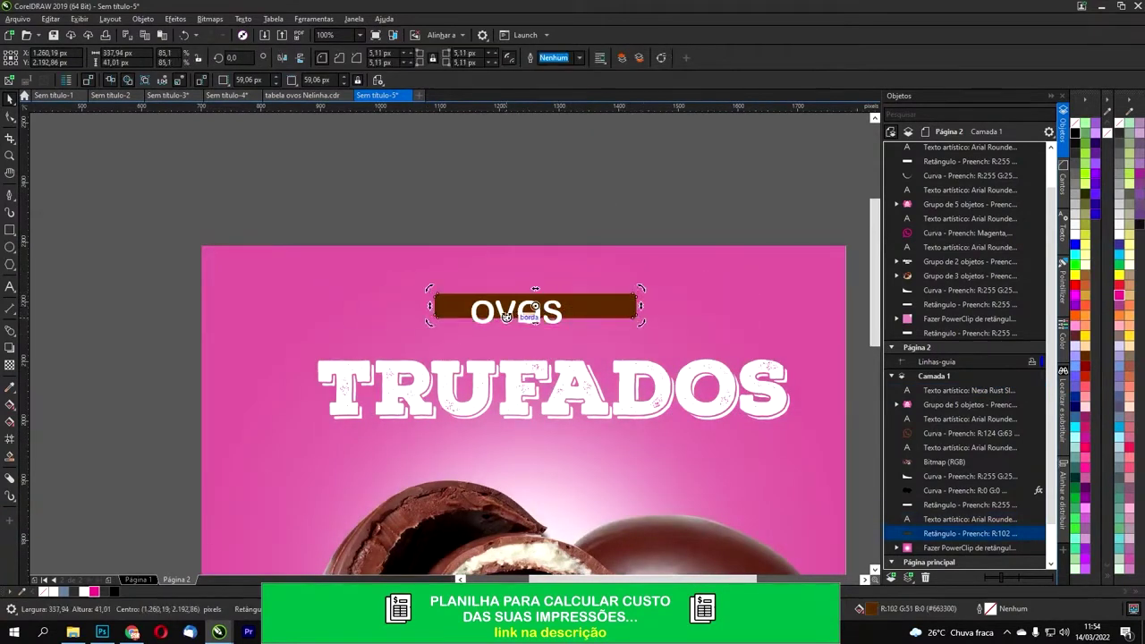
pyautogui.click(504, 316)
pyautogui.moveTo(540, 328)
pyautogui.mouseDown()
pyautogui.moveTo(528, 552)
pyautogui.moveTo(520, 340)
pyautogui.mouseUp()
# Step: Try stretching the brown bar behind OVOS down to about 712 px high, and delete the bar
pyautogui.moveTo(593, 305); pyautogui.dragTo(527, 248)
pyautogui.scroll(-2, 515, 188)
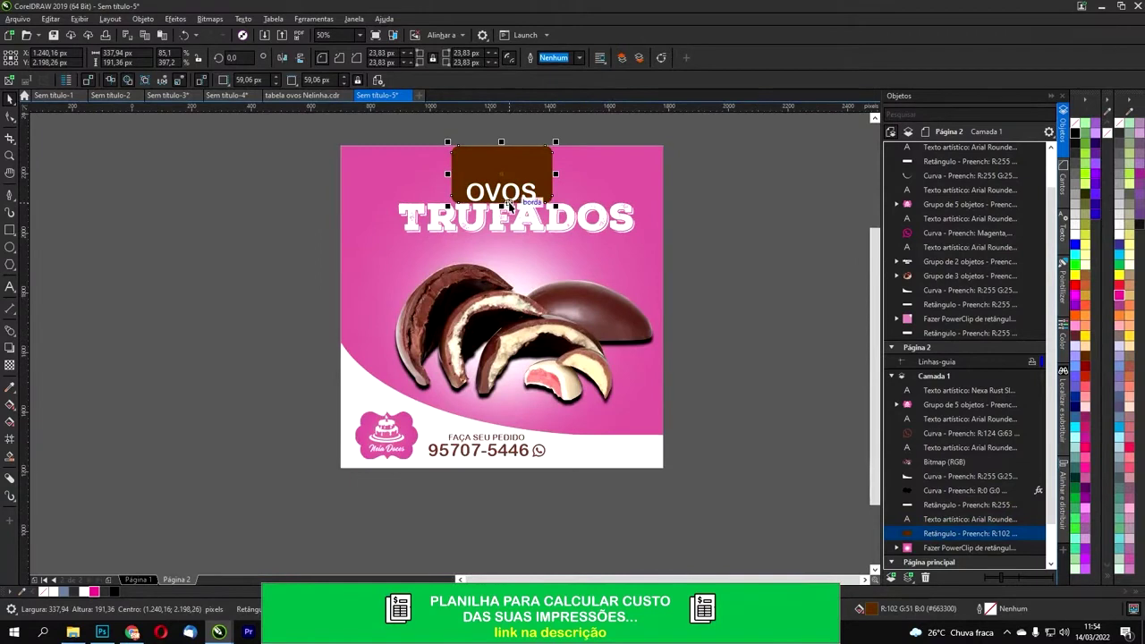
pyautogui.moveTo(501, 205); pyautogui.dragTo(501, 295)
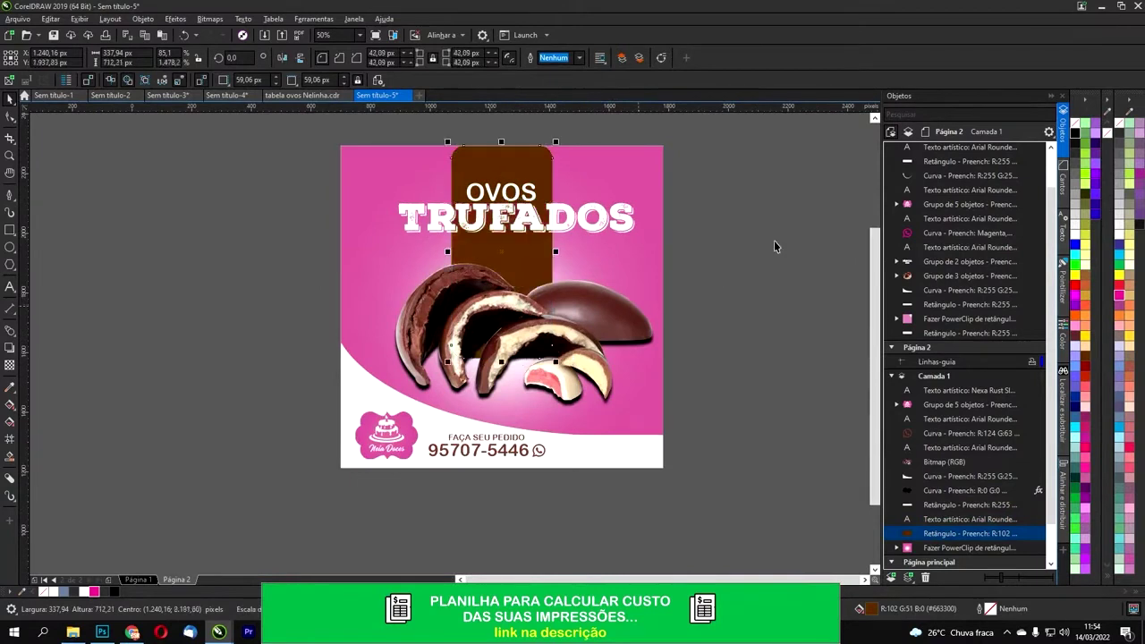
pyautogui.click(774, 240)
pyautogui.scroll(-2, 632, 222)
pyautogui.click(573, 197)
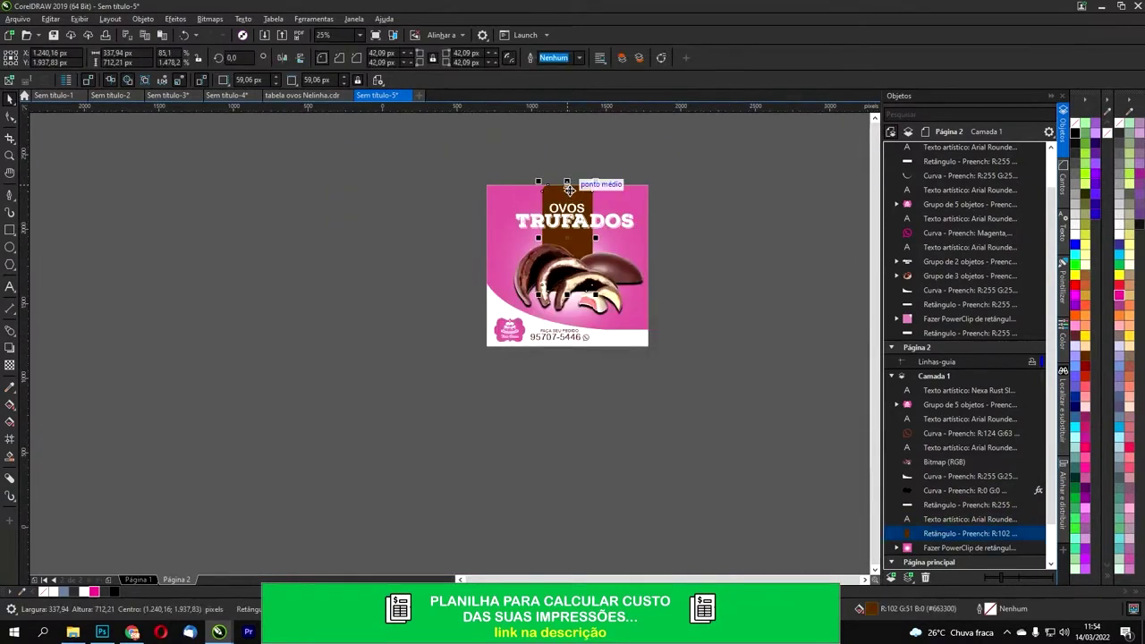
pyautogui.press('Delete')
# Step: Try a black fill on the TRUFADOS title and undo it
pyautogui.scroll(4, 556, 192)
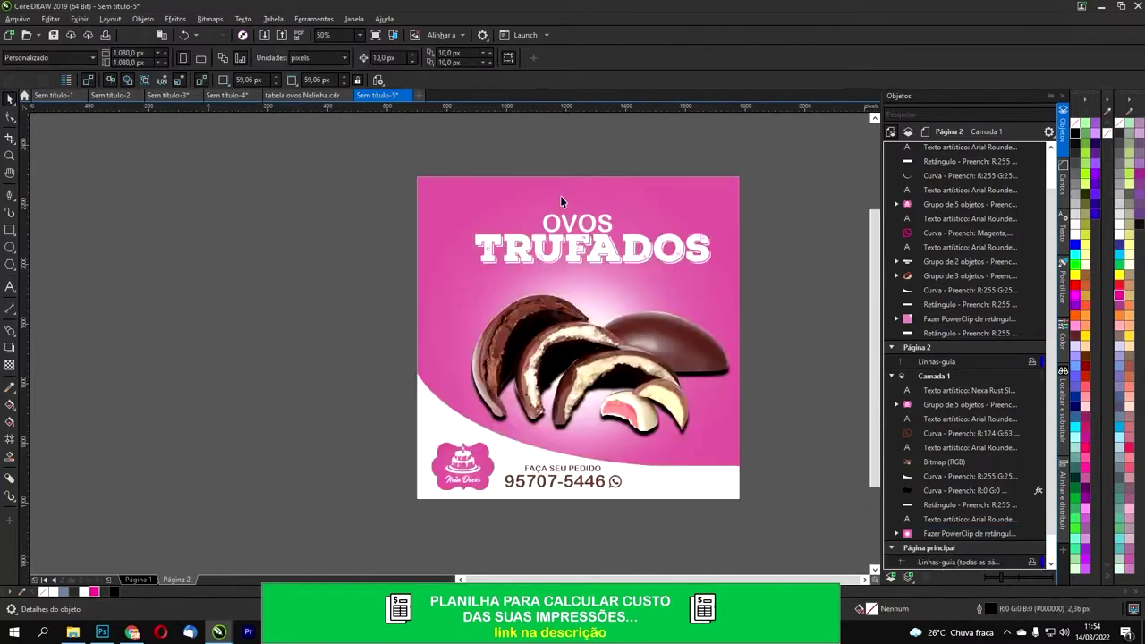
pyautogui.scroll(-2, 502, 259)
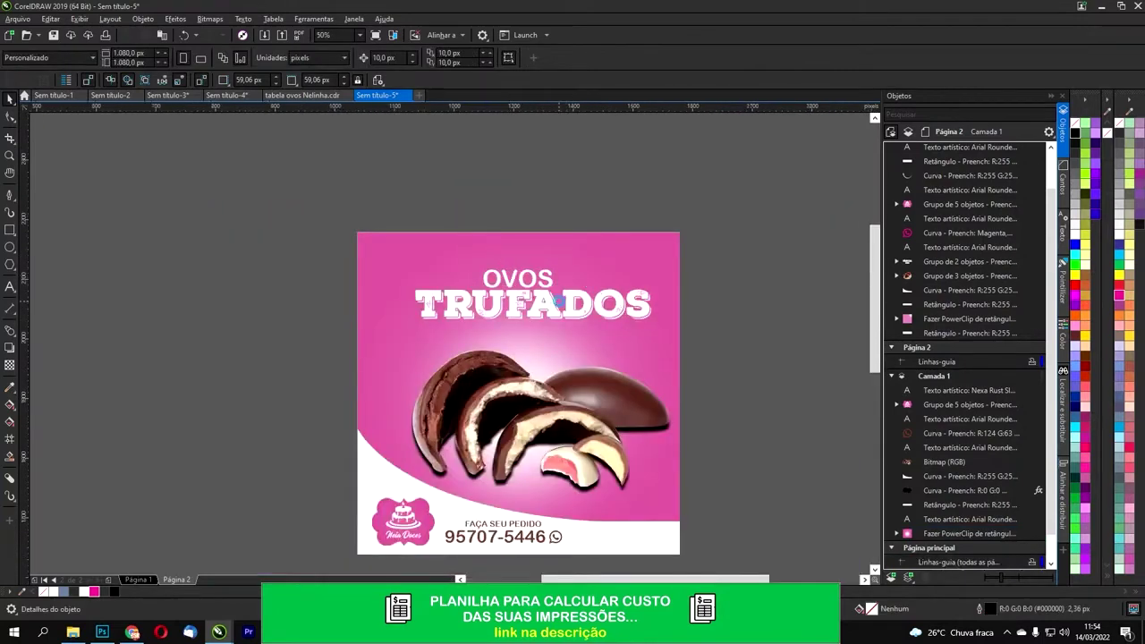
pyautogui.scroll(2, 527, 291)
pyautogui.click(529, 300)
pyautogui.click(1074, 134)
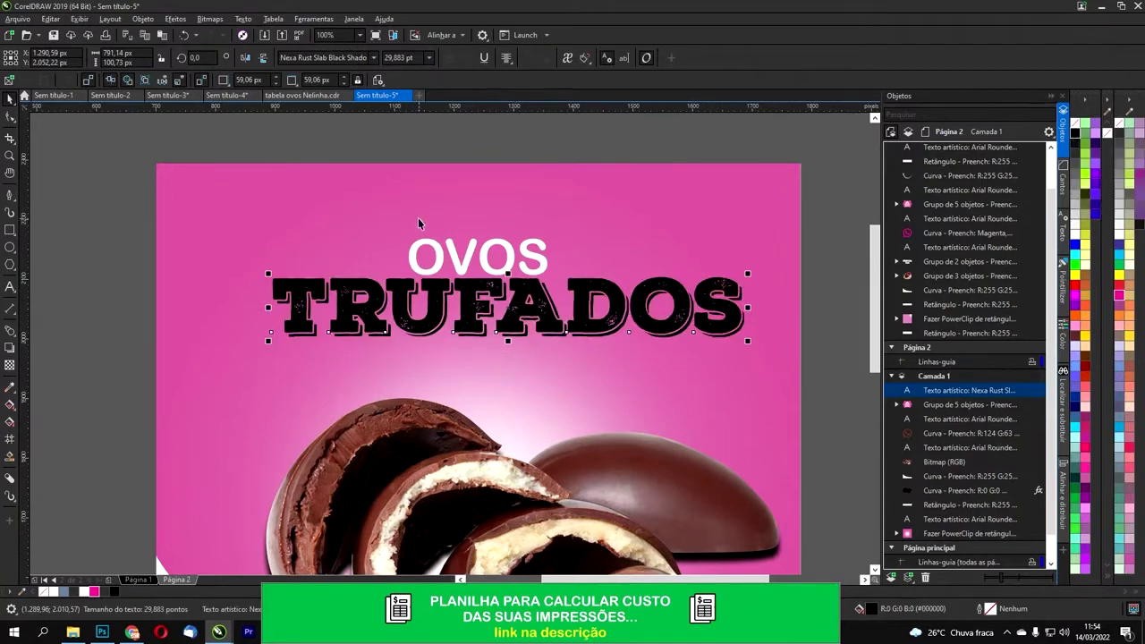
pyautogui.hotkey('ctrl', 'z')
# Step: Switch to Chrome and search Google Images for EMOJI EMOÇÃO
pyautogui.click(132, 634)
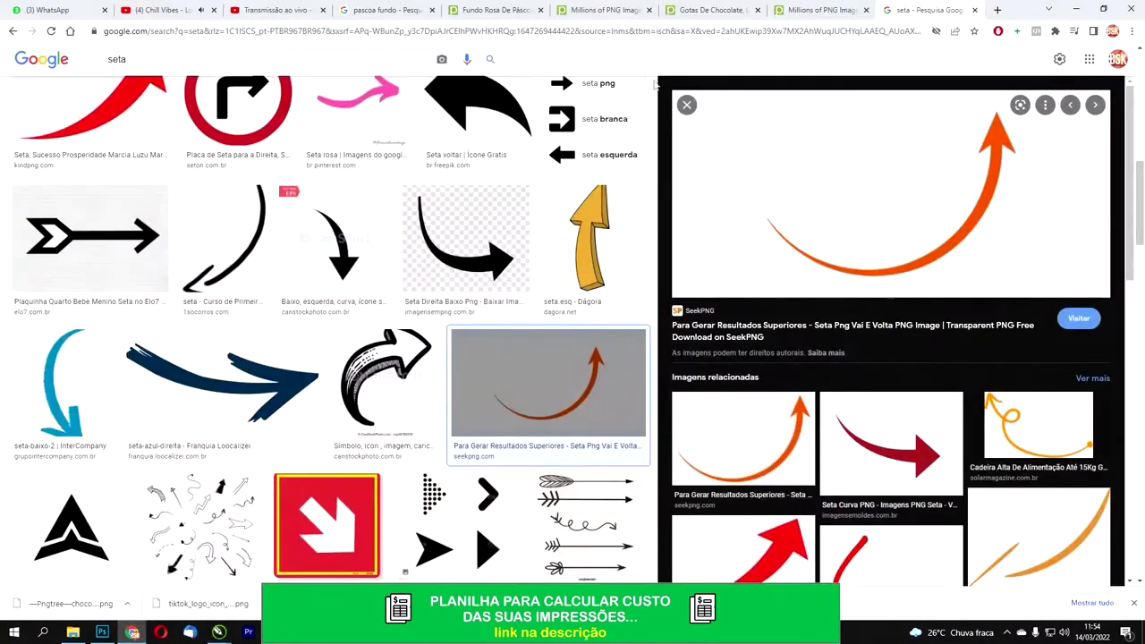
pyautogui.click(362, 56)
pyautogui.write('EMOJI EMOÇÃO')
pyautogui.press('Return')
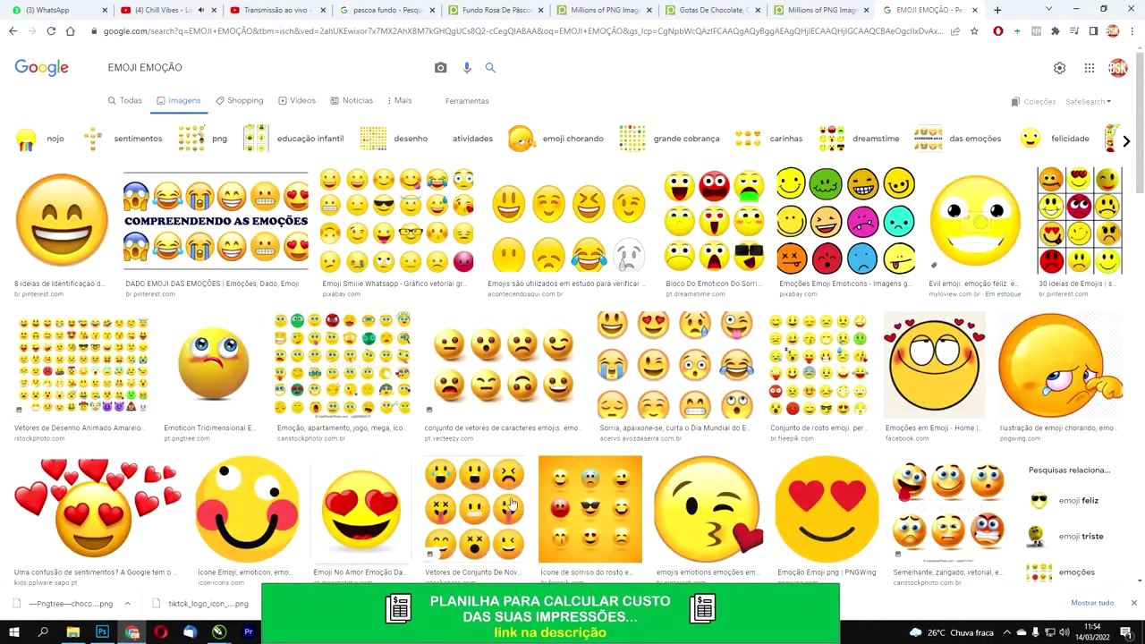
# Step: Look through the heart-eyed emoji results, open the flat Emoji Adesivo image from the related images, and return to CorelDRAW
pyautogui.click(400, 490)
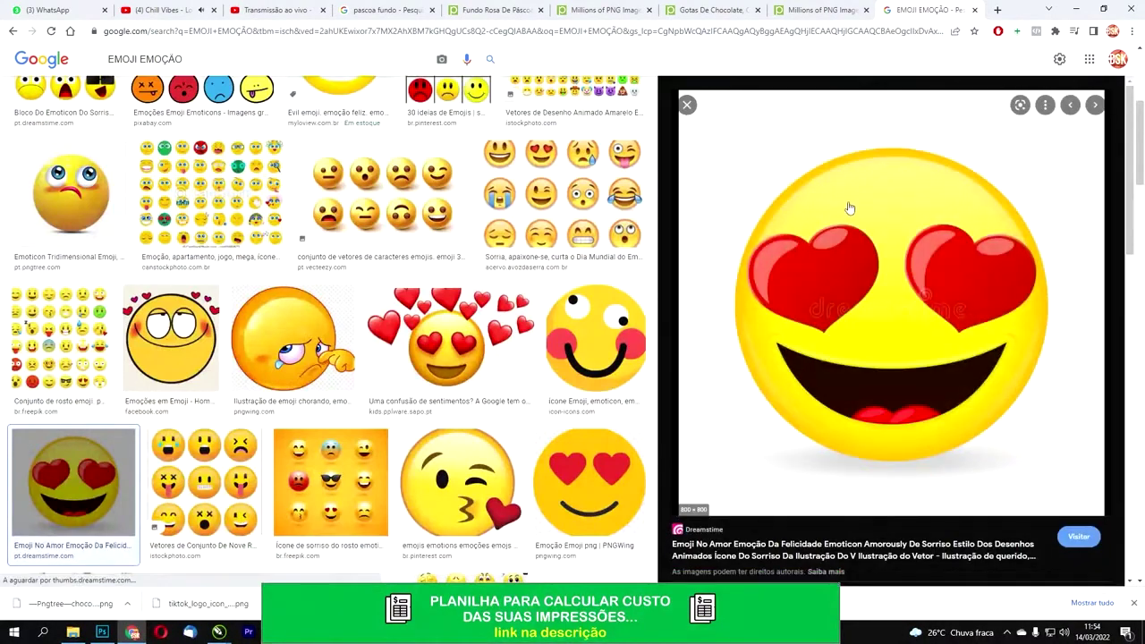
pyautogui.scroll(-5, 850, 208)
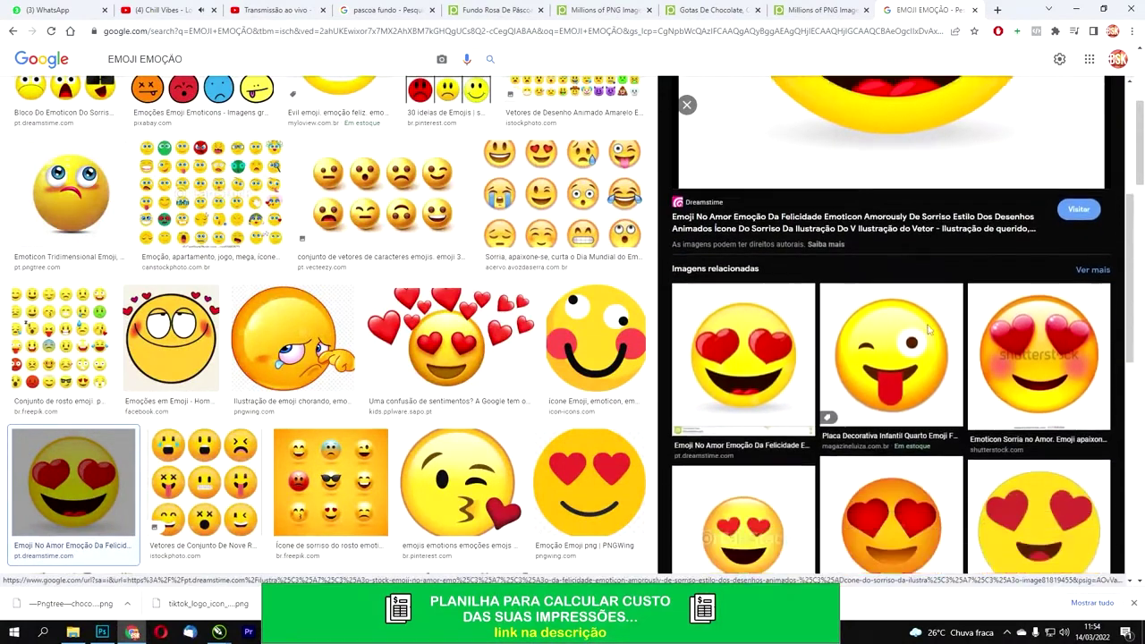
pyautogui.scroll(-2, 984, 376)
pyautogui.click(1011, 398)
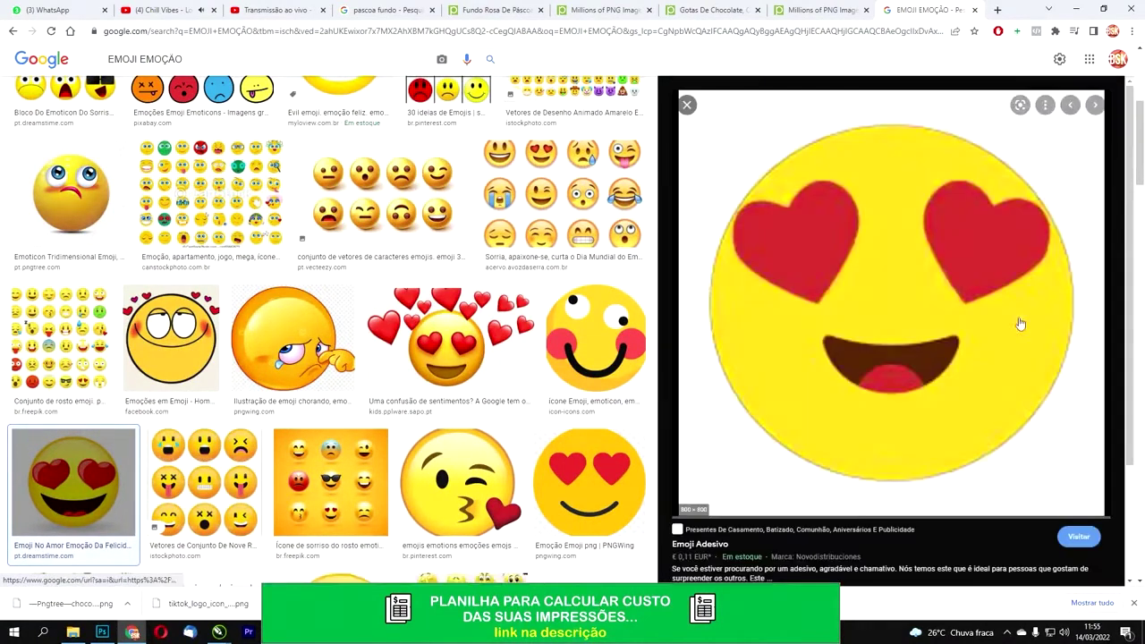
pyautogui.rightClick(939, 249)
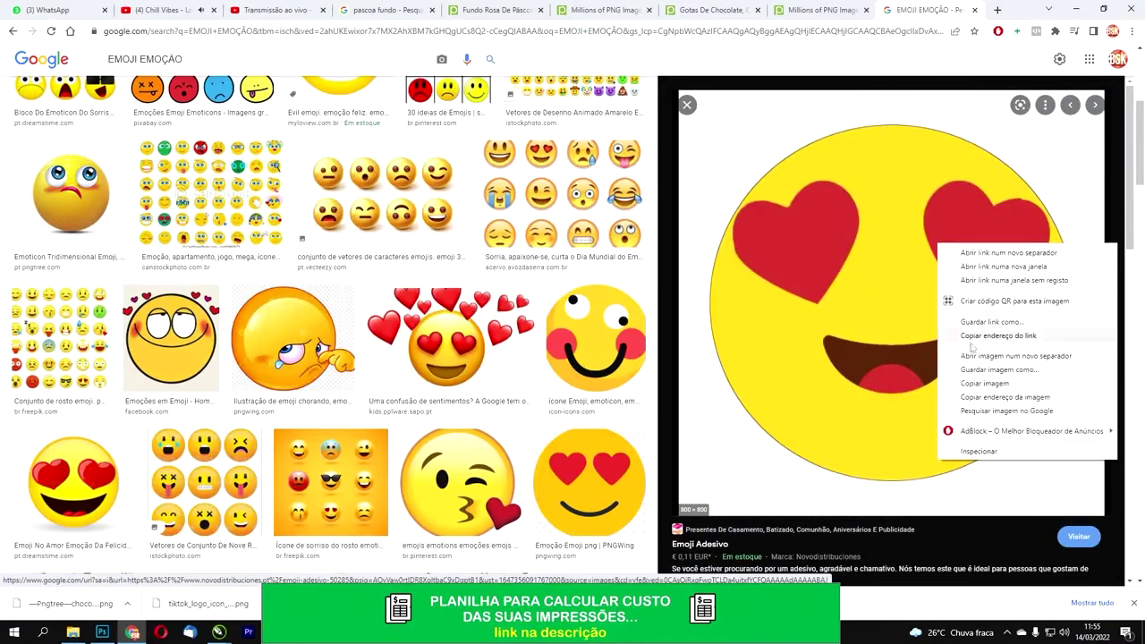
pyautogui.click(980, 375)
pyautogui.click(1076, 9)
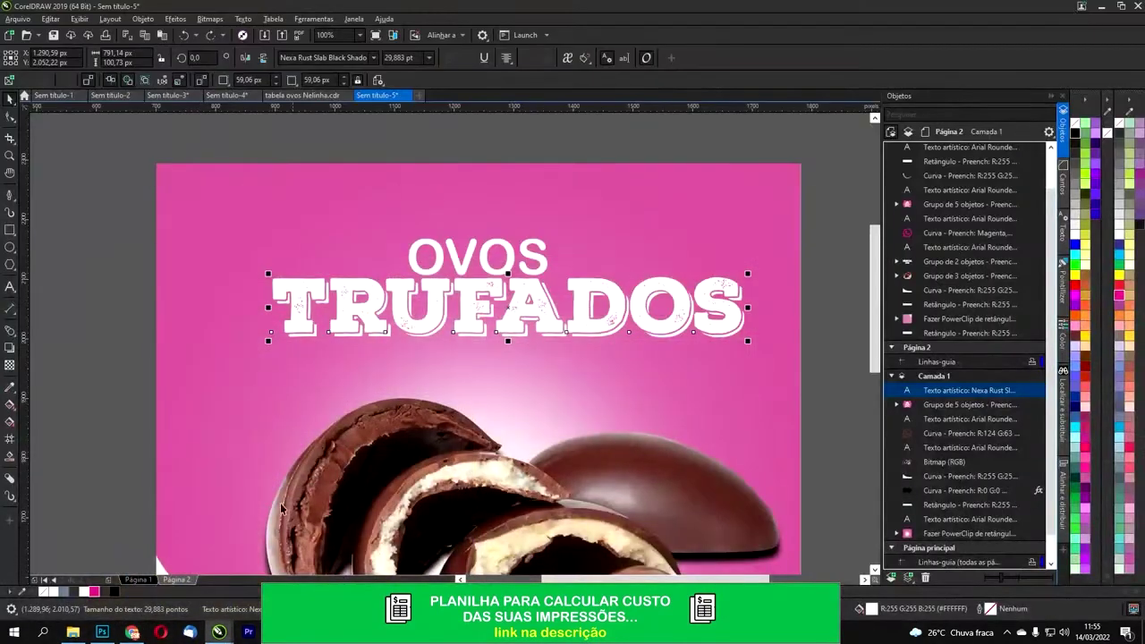
# Step: In File Explorer, open the 1.000 Ícones folder on drive H: under New Style, ARQUIVOS, SUPER PACOTE
pyautogui.click(77, 628)
pyautogui.click(54, 234)
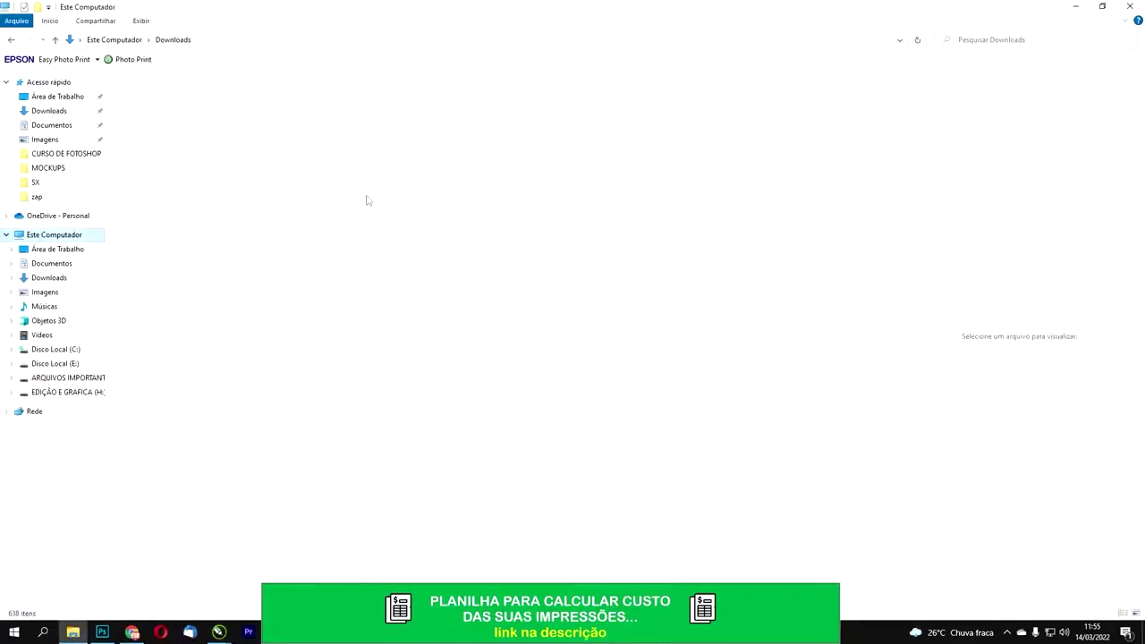
pyautogui.doubleClick(575, 185)
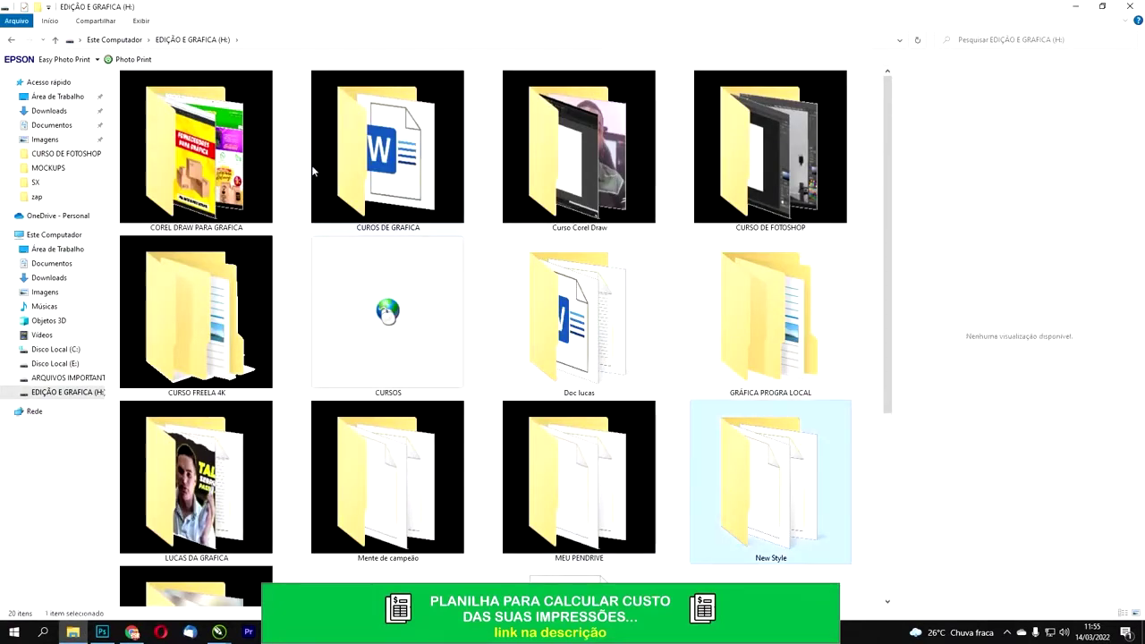
pyautogui.doubleClick(757, 450)
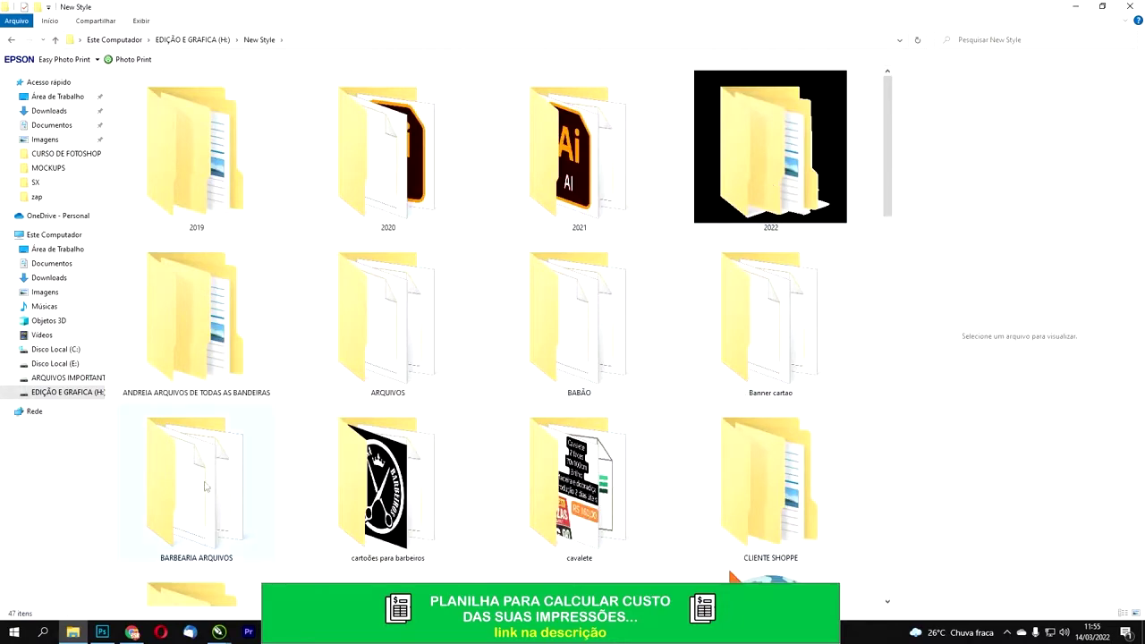
pyautogui.doubleClick(403, 351)
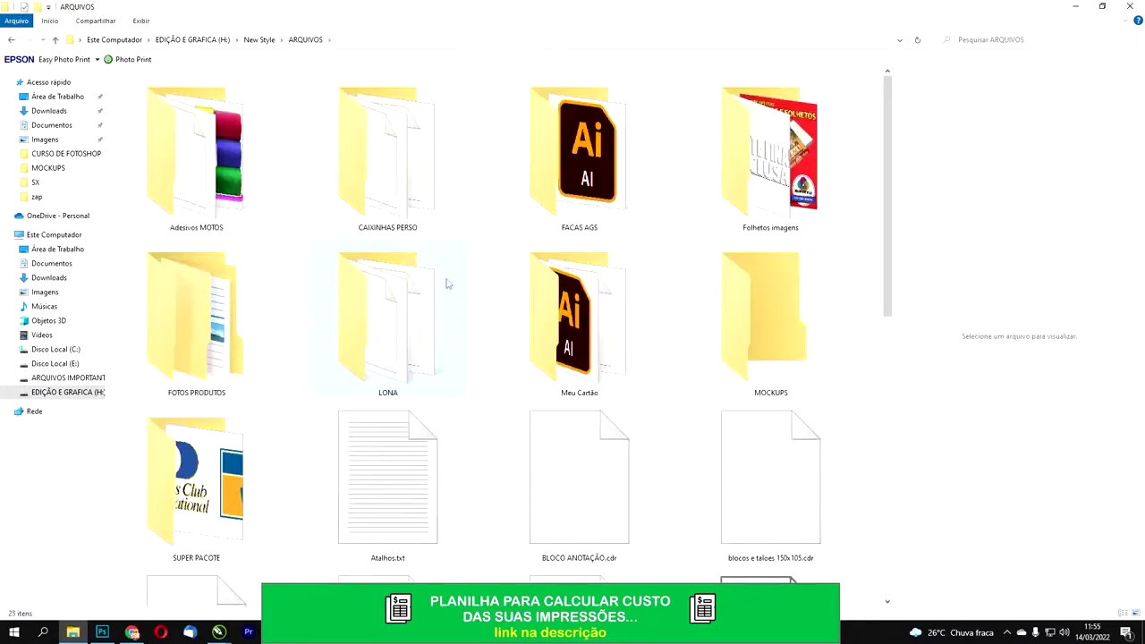
pyautogui.doubleClick(228, 469)
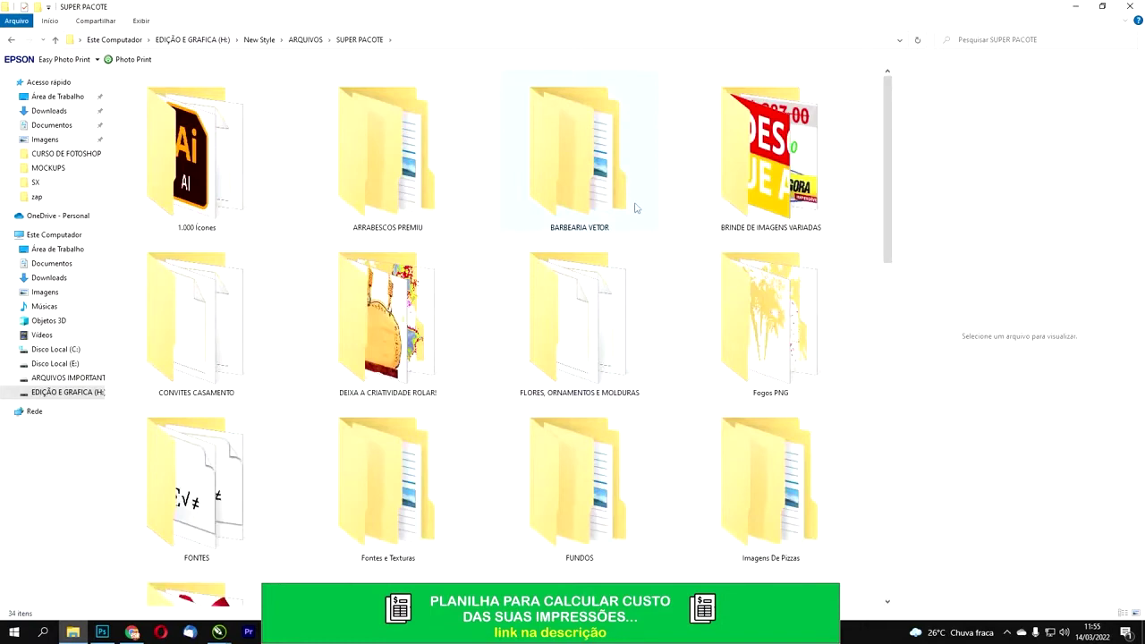
pyautogui.doubleClick(222, 179)
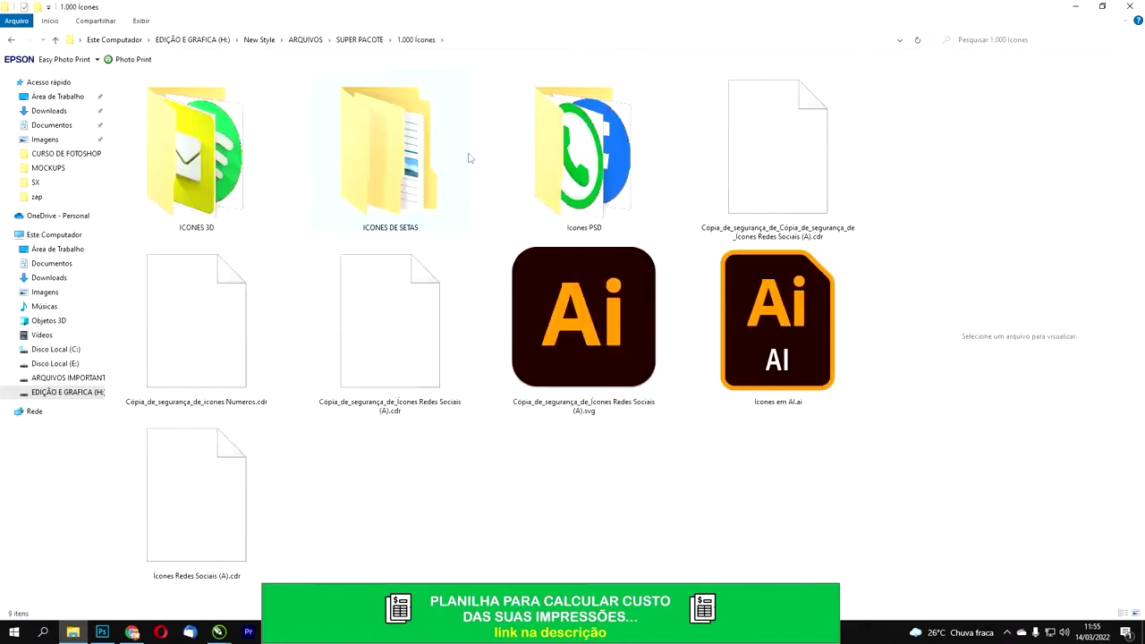
# Step: Check the ICONES 3D and ICONES DE SETAS folders for a usable emoji
pyautogui.click(209, 143)
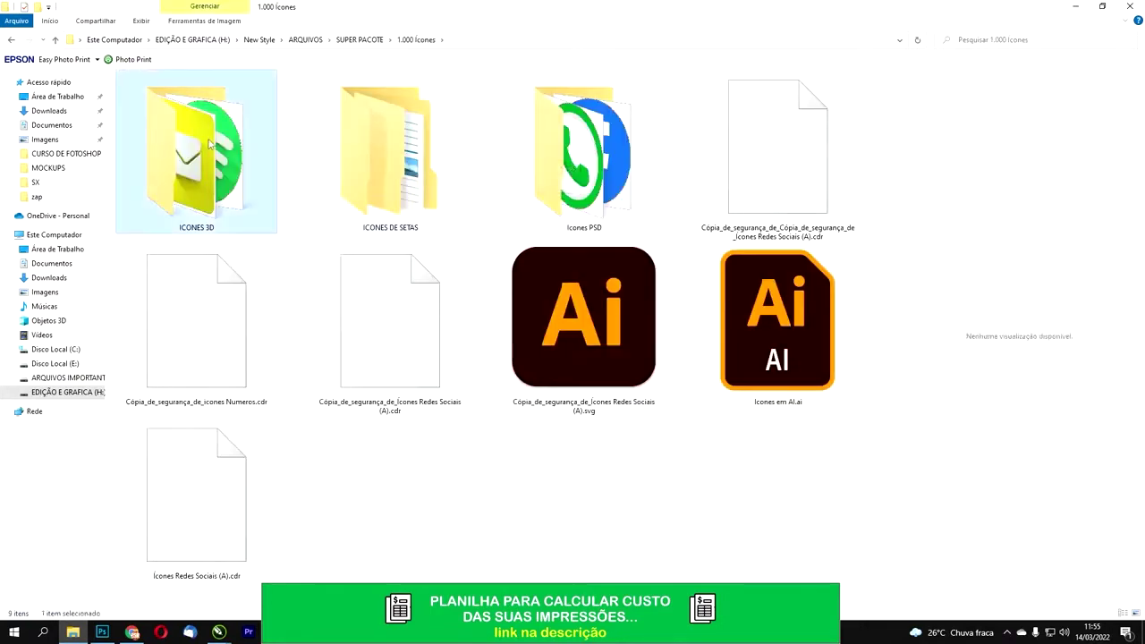
pyautogui.doubleClick(209, 143)
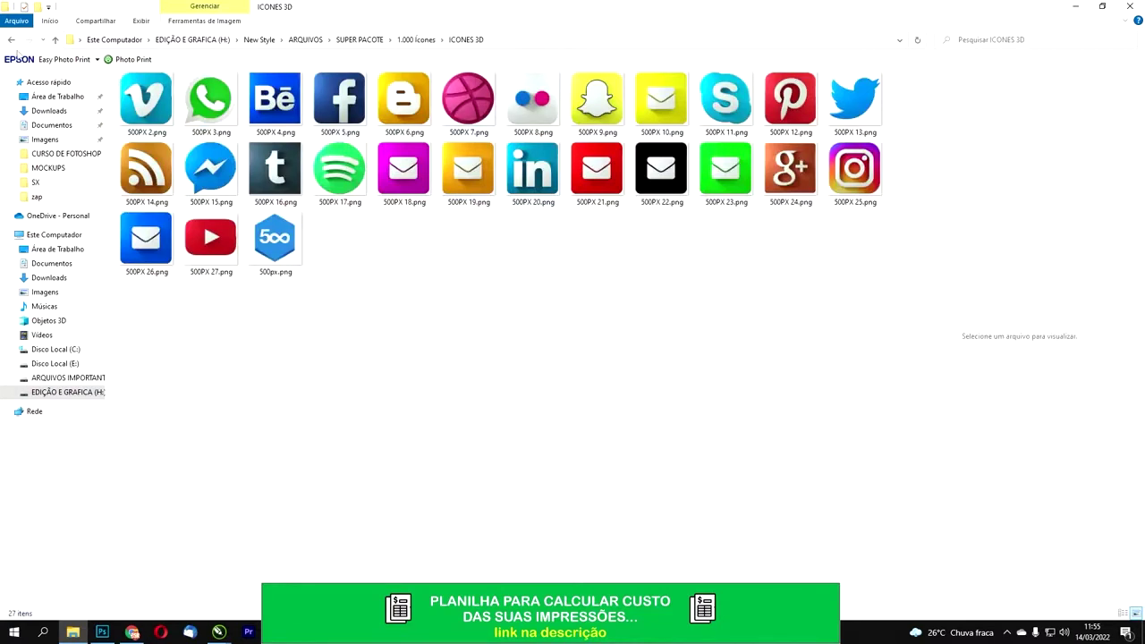
pyautogui.click(11, 39)
pyautogui.doubleClick(312, 134)
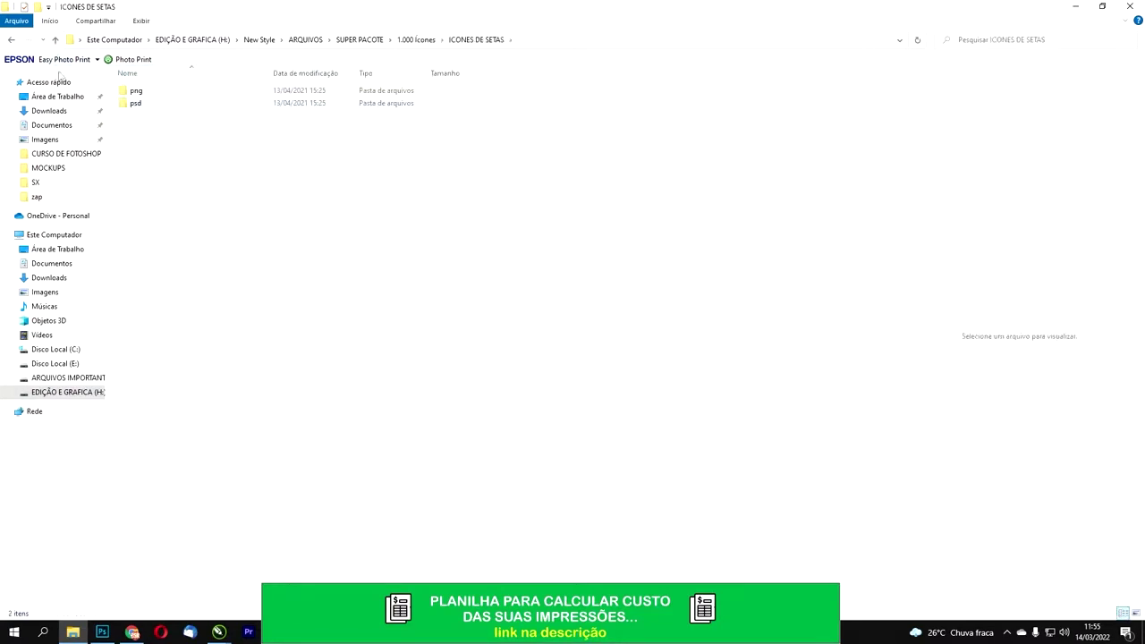
pyautogui.doubleClick(156, 105)
pyautogui.click(11, 40)
pyautogui.click(11, 40)
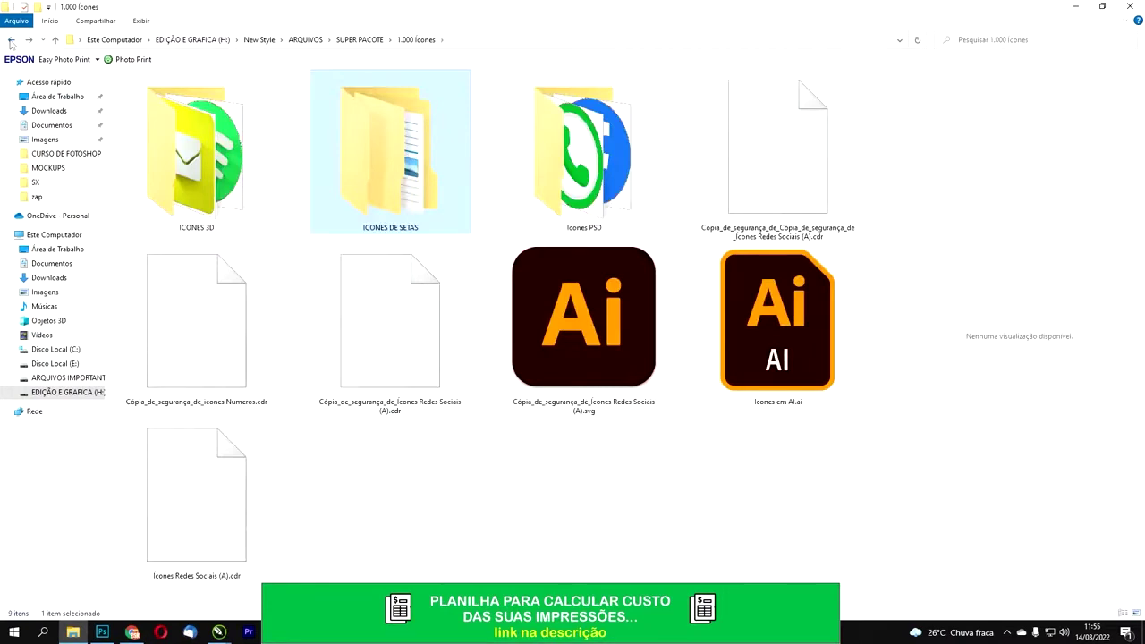
# Step: Go back to SUPER PACOTE and open its Redes Sociais Em CDR folder
pyautogui.click(11, 39)
pyautogui.scroll(-10, 439, 242)
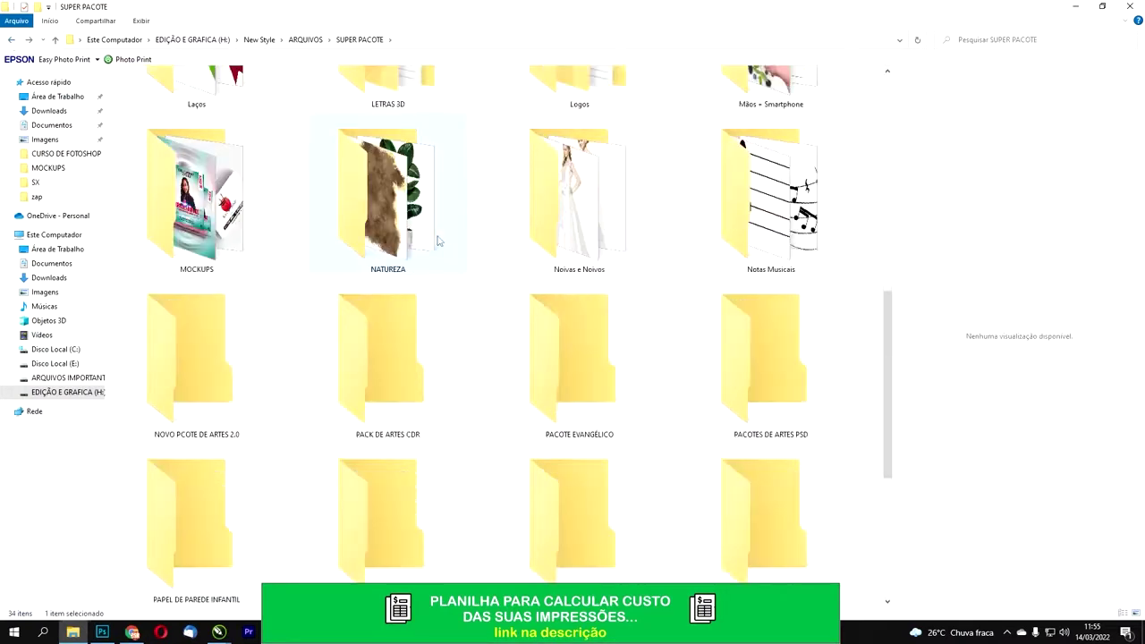
pyautogui.doubleClick(230, 361)
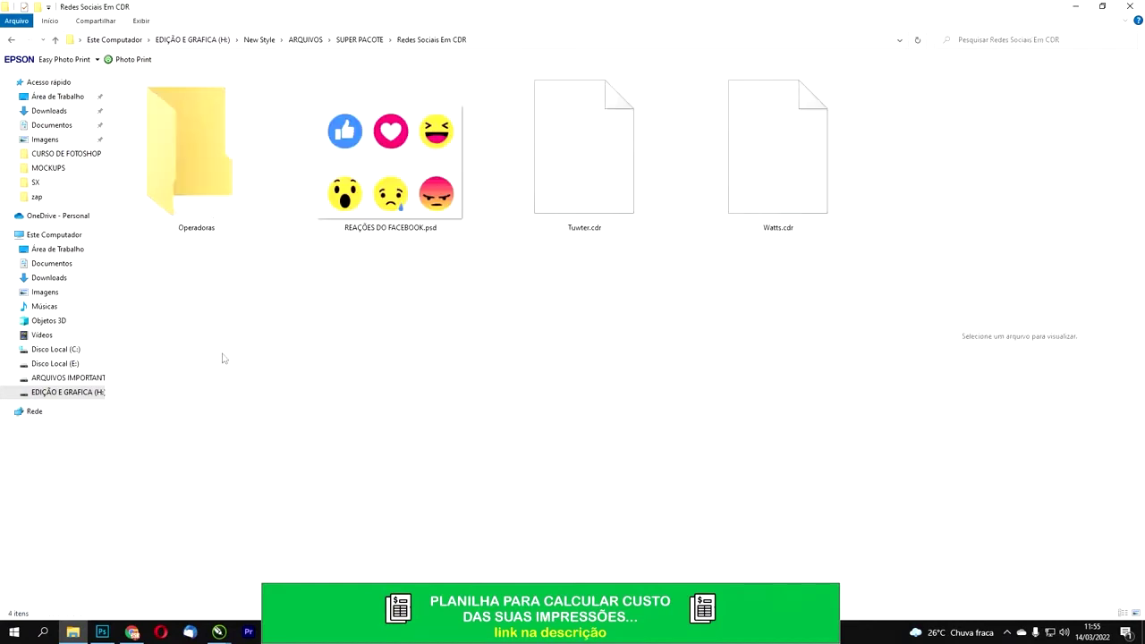
# Step: Check the files in Redes Sociais Em CDR and its Operadoras subfolder for a usable emoji
pyautogui.click(626, 159)
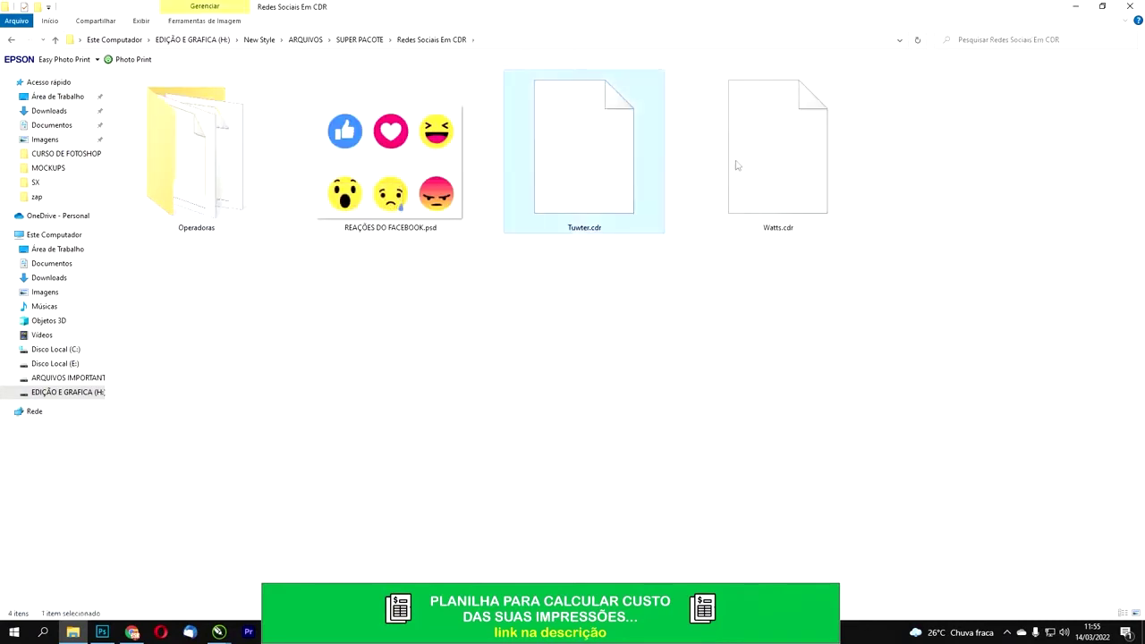
pyautogui.click(759, 166)
pyautogui.click(333, 171)
pyautogui.doubleClick(196, 152)
pyautogui.click(143, 128)
pyautogui.click(143, 104)
pyautogui.click(140, 91)
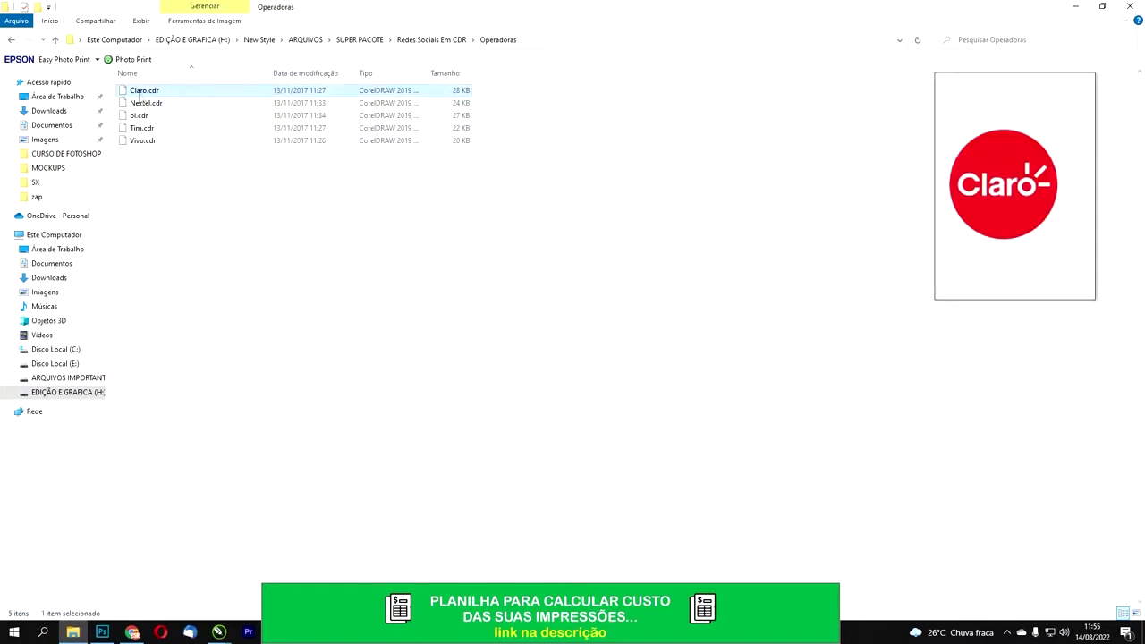
pyautogui.click(11, 40)
# Step: In the browser, search Google Images for EMOJI EMOÇÃO 3D and open the related search emoji 3d
pyautogui.click(133, 633)
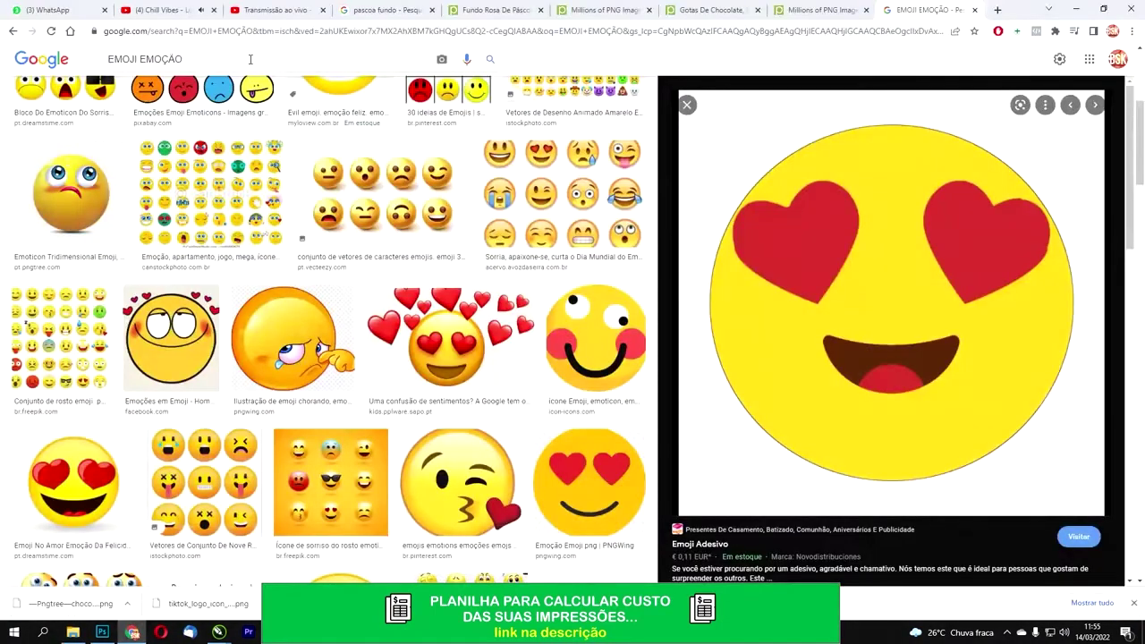
pyautogui.click(251, 59)
pyautogui.write('3D')
pyautogui.press('Return')
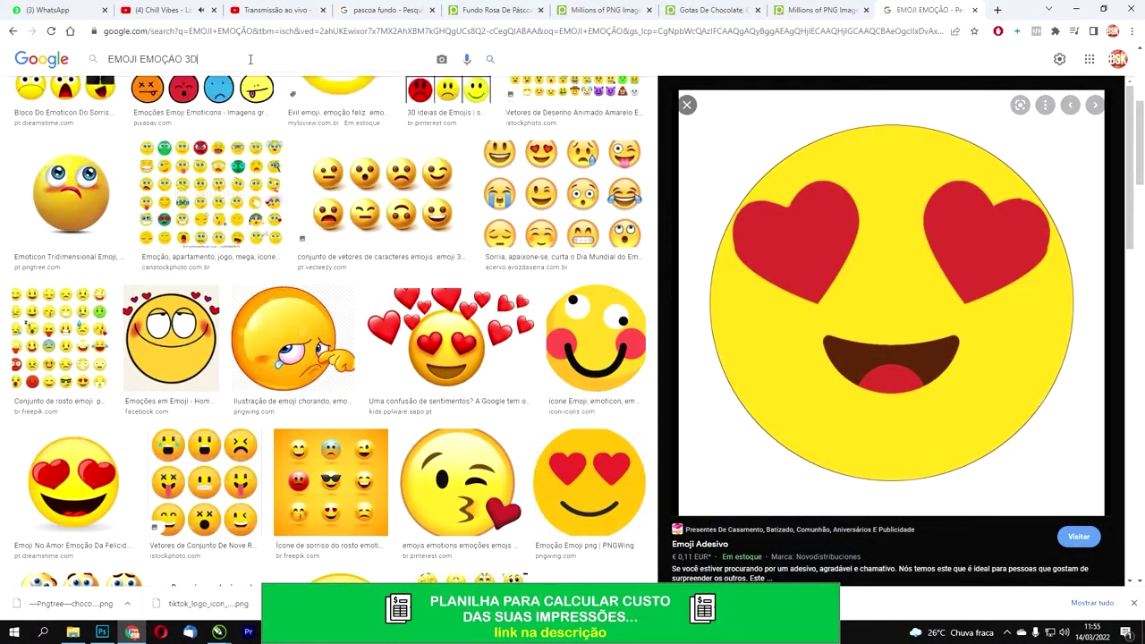
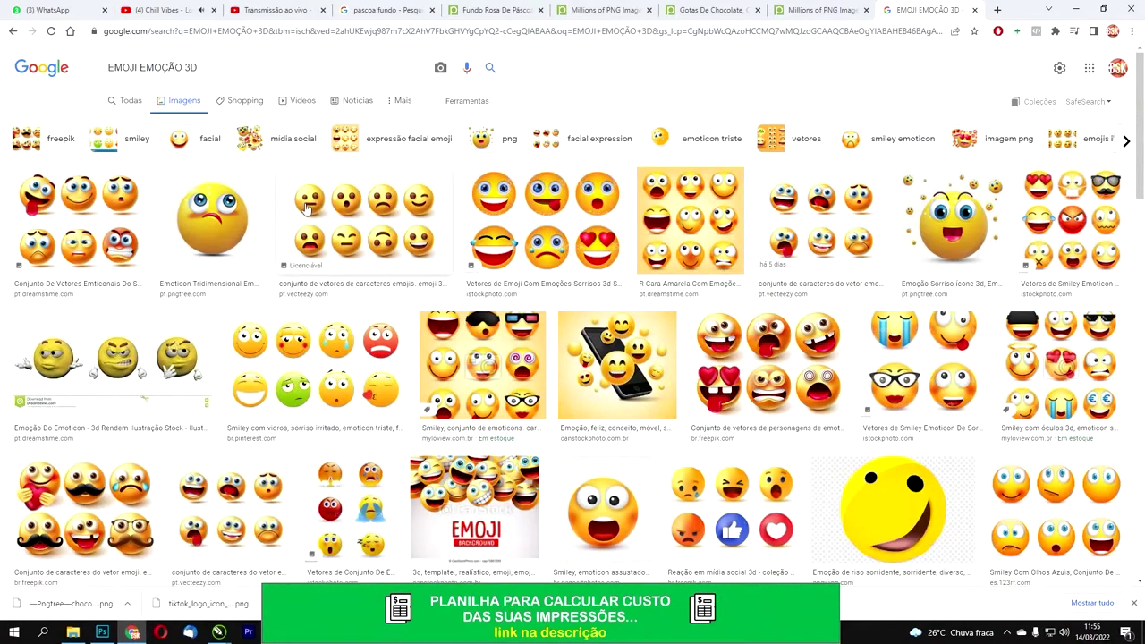
pyautogui.scroll(-2, 519, 235)
pyautogui.scroll(-3, 519, 235)
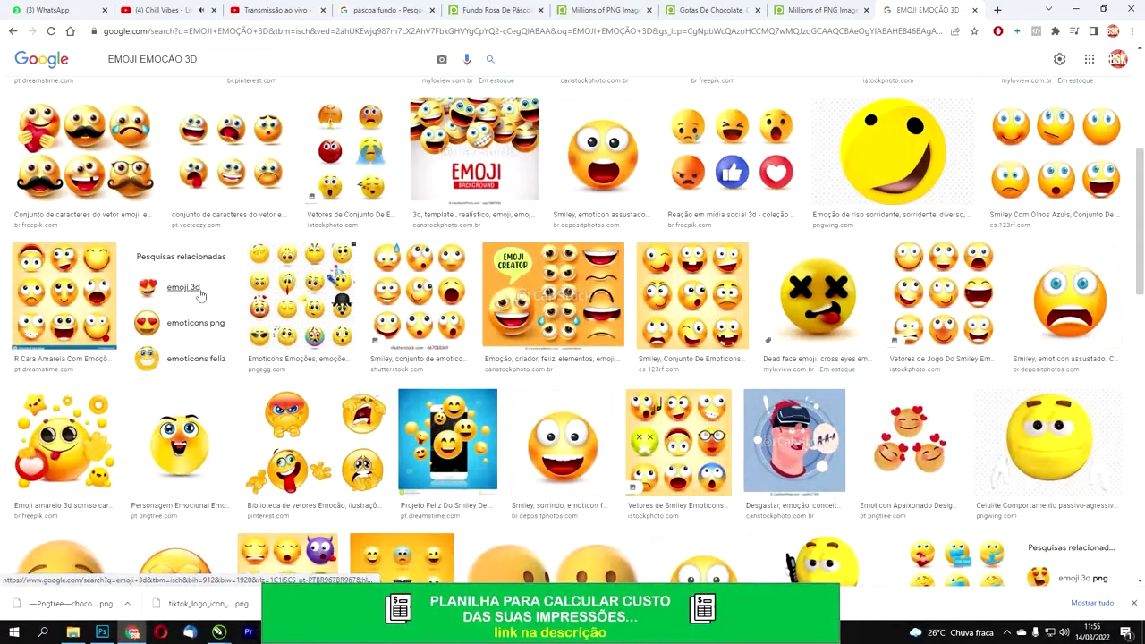
pyautogui.click(199, 295)
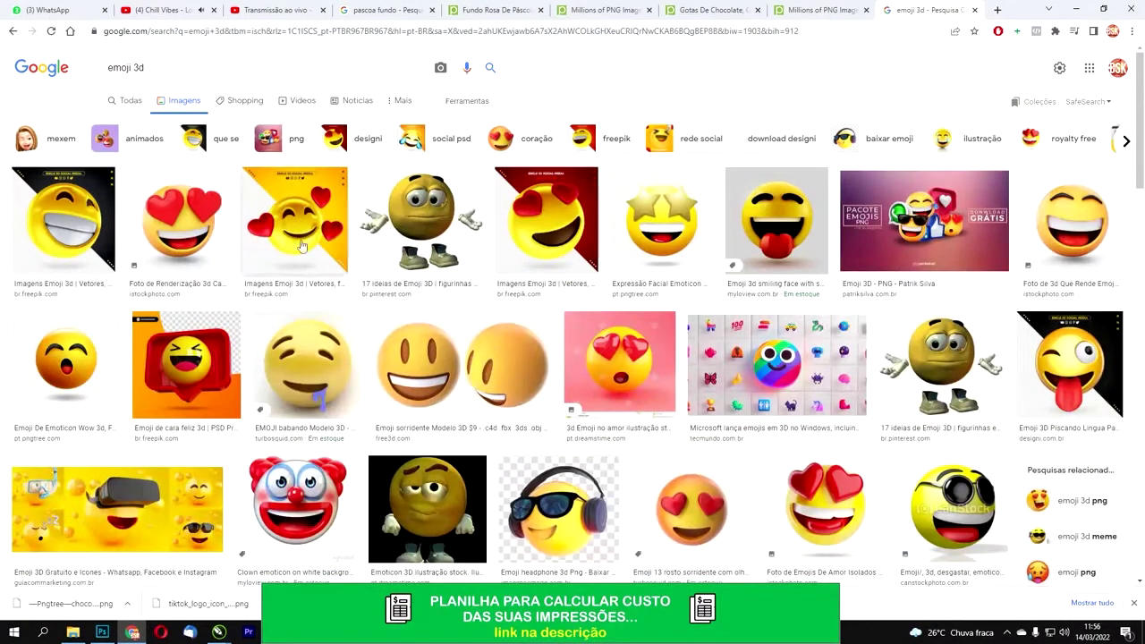
# Step: Copy the iStock image of the 3D emoji with red heart eyes and switch back to CorelDRAW
pyautogui.click(221, 218)
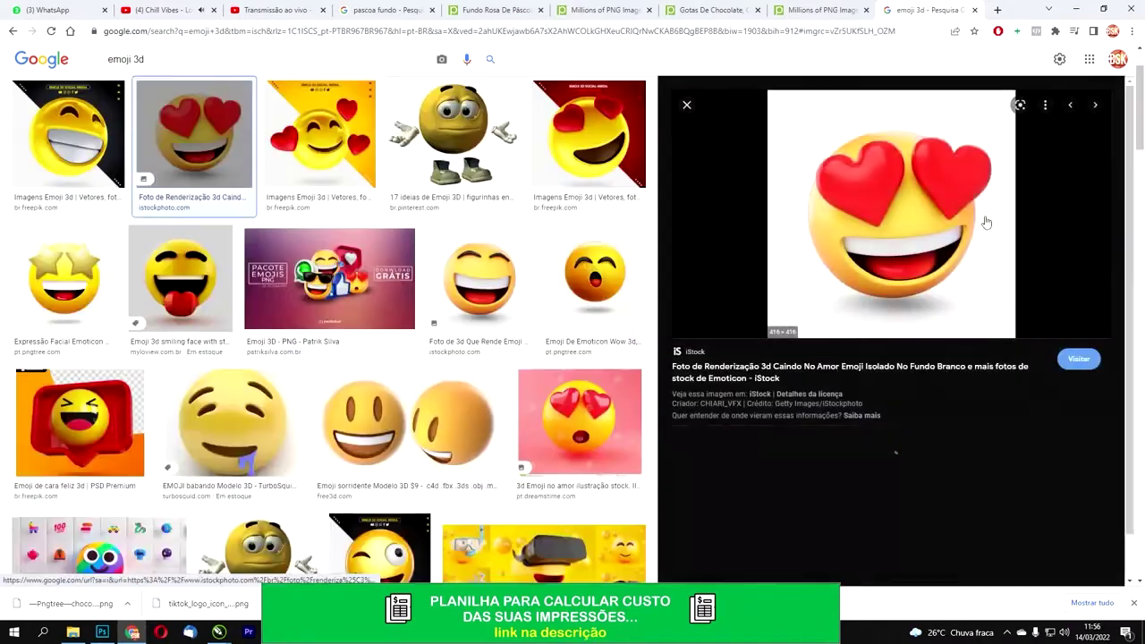
pyautogui.rightClick(905, 178)
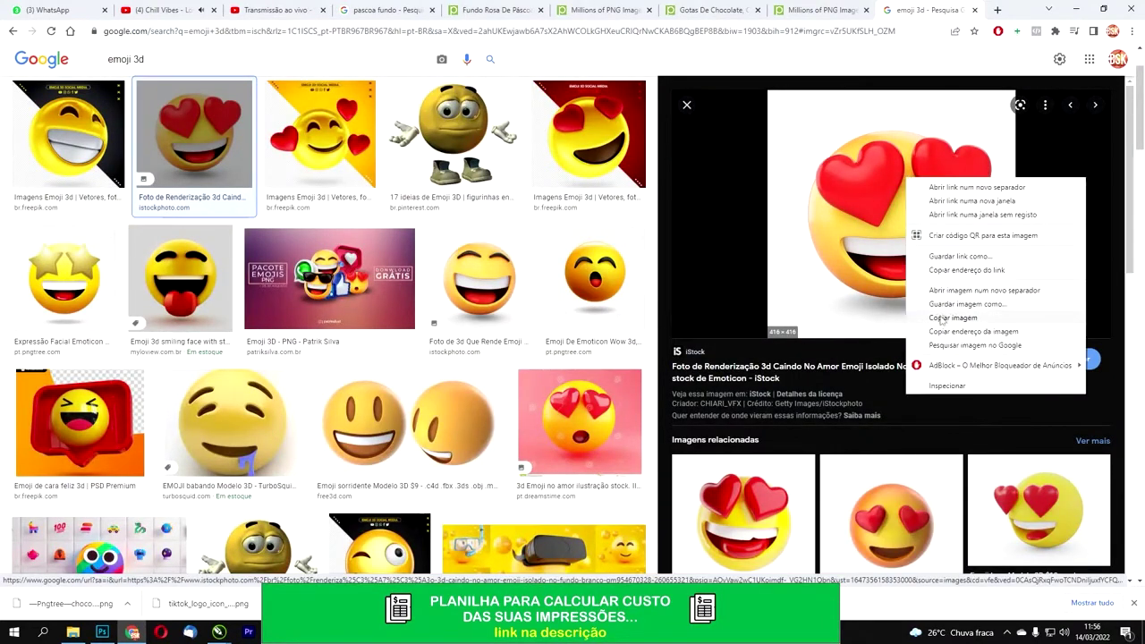
pyautogui.click(942, 319)
pyautogui.hotkey('alt', 'Tab')
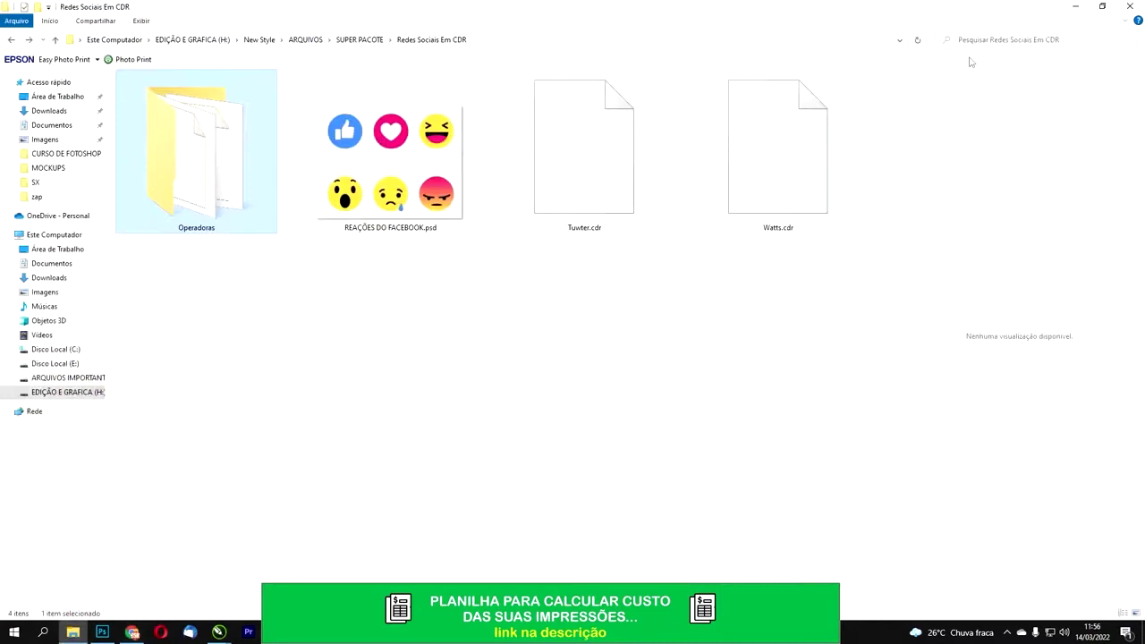
pyautogui.click(229, 633)
pyautogui.click(689, 580)
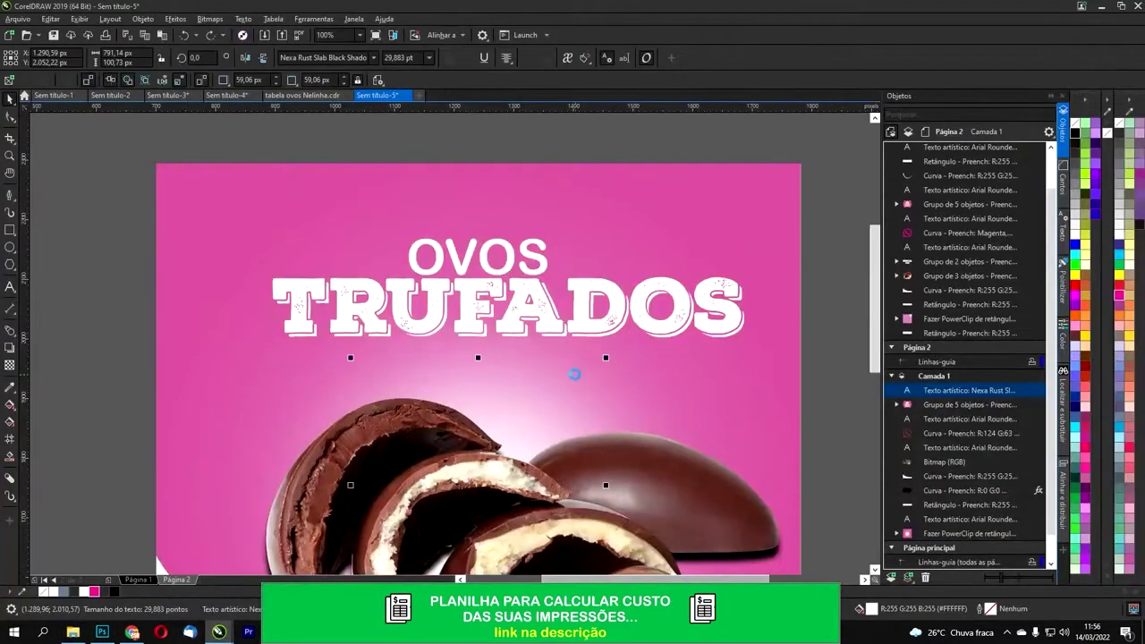
# Step: Paste the heart-eyed emoji image into page 2 and place it in the empty area beside the design
pyautogui.scroll(-2, 575, 375)
pyautogui.moveTo(571, 411); pyautogui.dragTo(456, 362)
pyautogui.moveTo(454, 360); pyautogui.dragTo(611, 314)
pyautogui.hotkey('shift', 'F2')
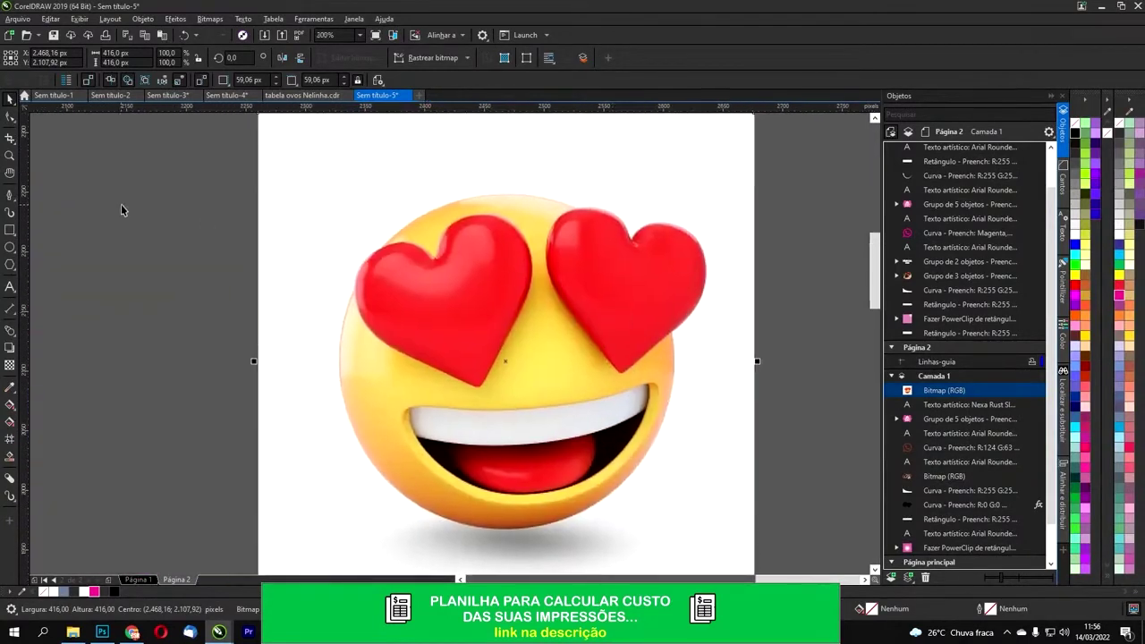
pyautogui.scroll(2, 508, 211)
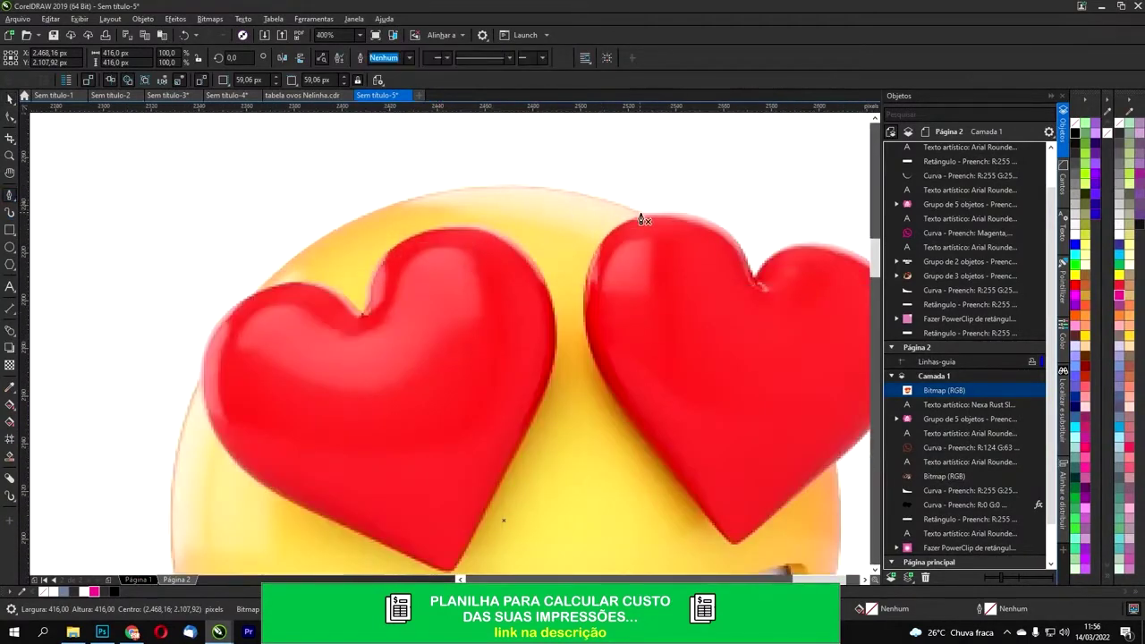
pyautogui.click(641, 214)
pyautogui.moveTo(258, 291); pyautogui.dragTo(108, 460)
pyautogui.press('Escape')
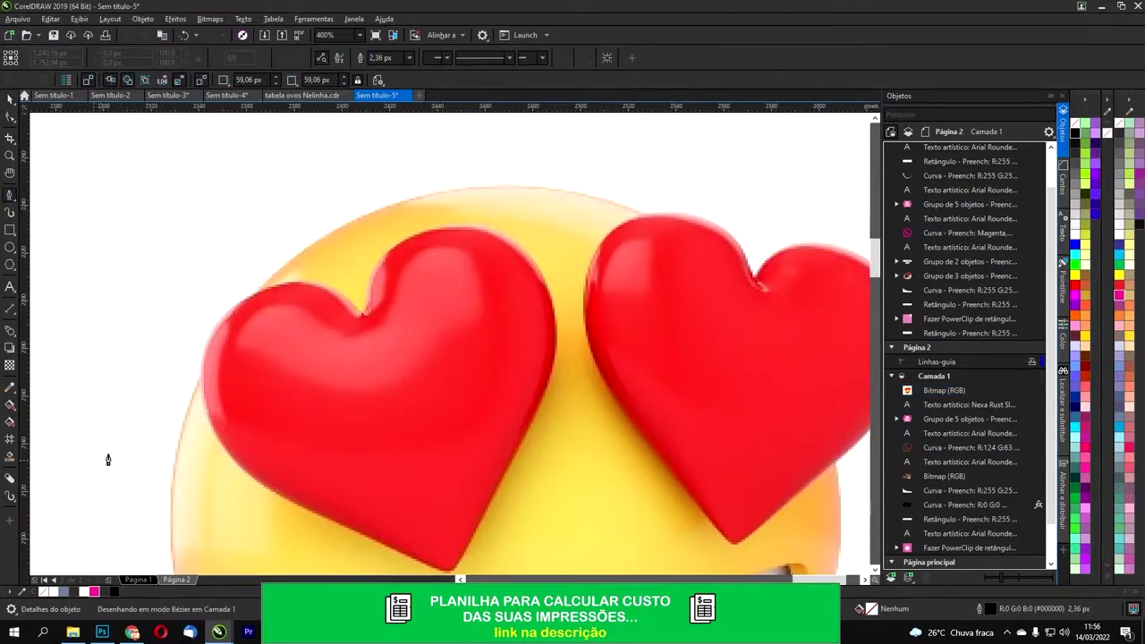
# Step: Trace the emoji's contour with Bézier curves down the left side, along the chin and up to the right heart
pyautogui.click(203, 367)
pyautogui.moveTo(203, 380); pyautogui.dragTo(289, 205)
pyautogui.moveTo(260, 458); pyautogui.dragTo(325, 498)
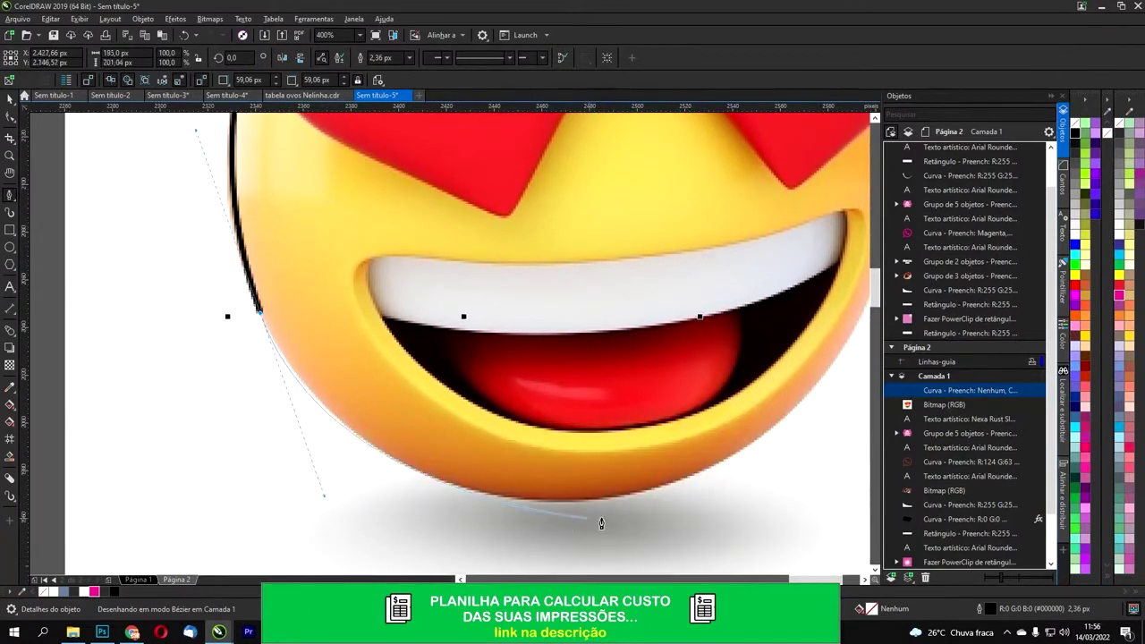
pyautogui.click(248, 319)
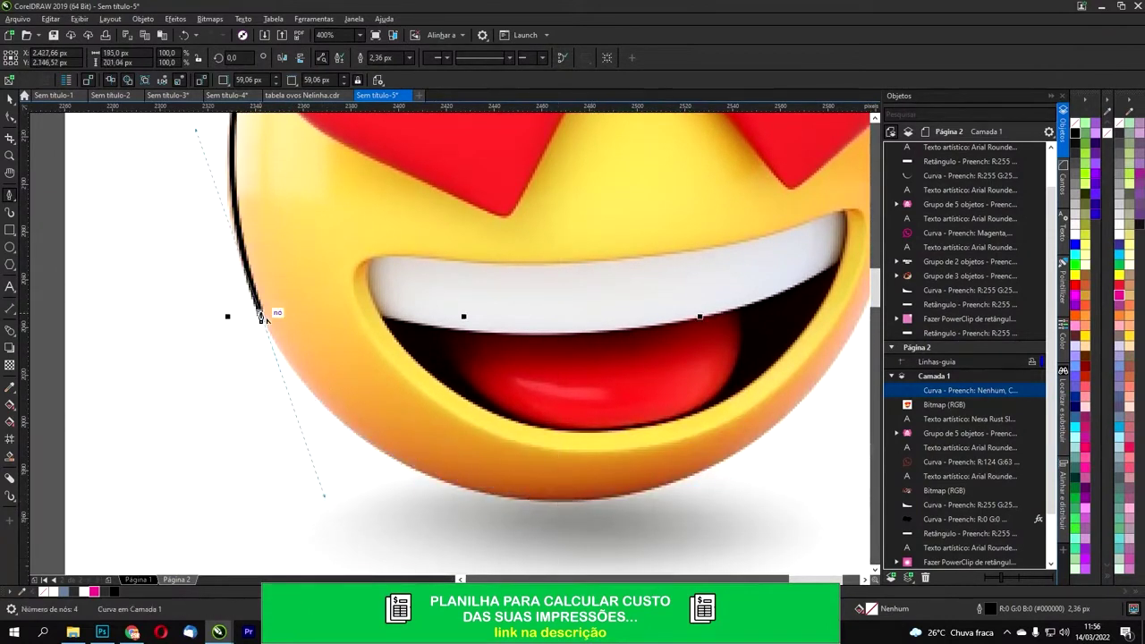
pyautogui.moveTo(613, 499); pyautogui.dragTo(781, 454)
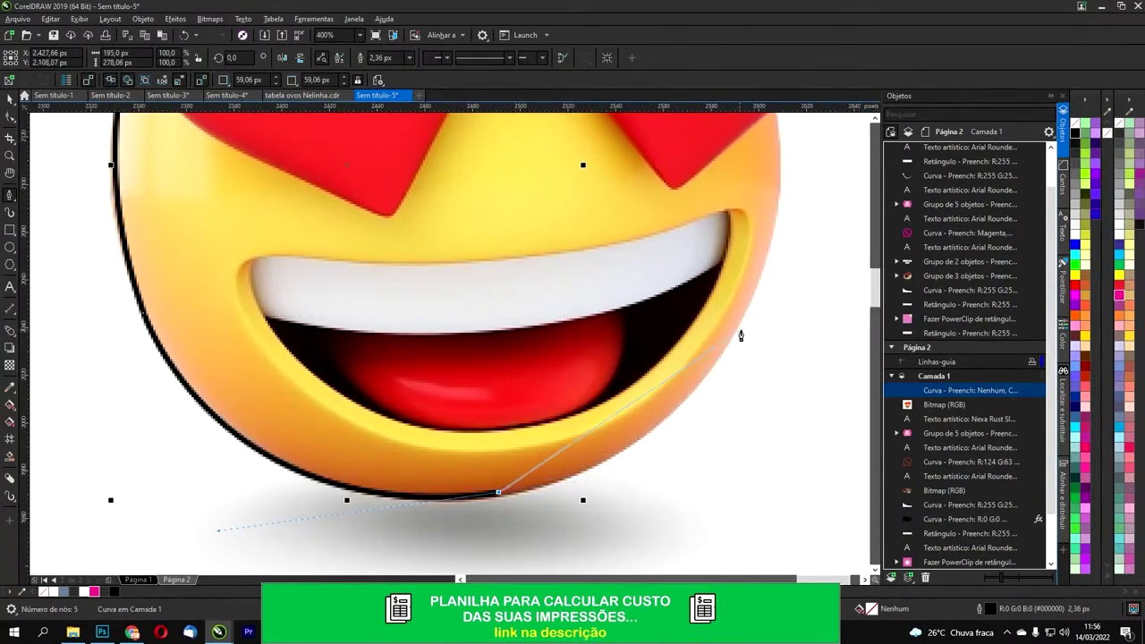
pyautogui.moveTo(785, 181); pyautogui.dragTo(768, 295)
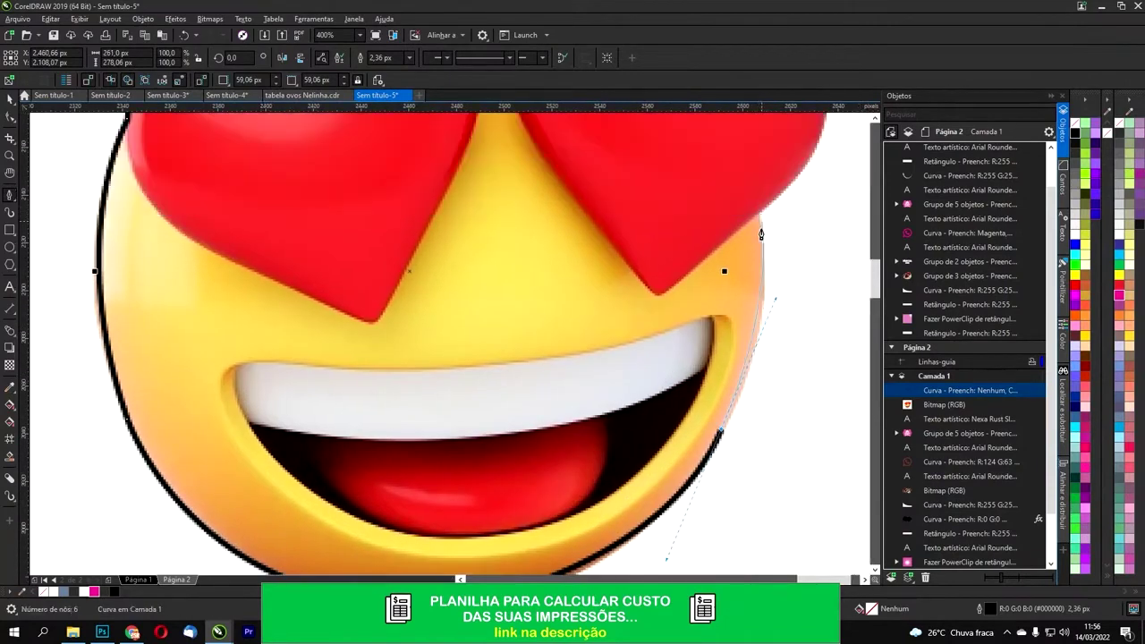
pyautogui.moveTo(759, 221); pyautogui.dragTo(731, 124)
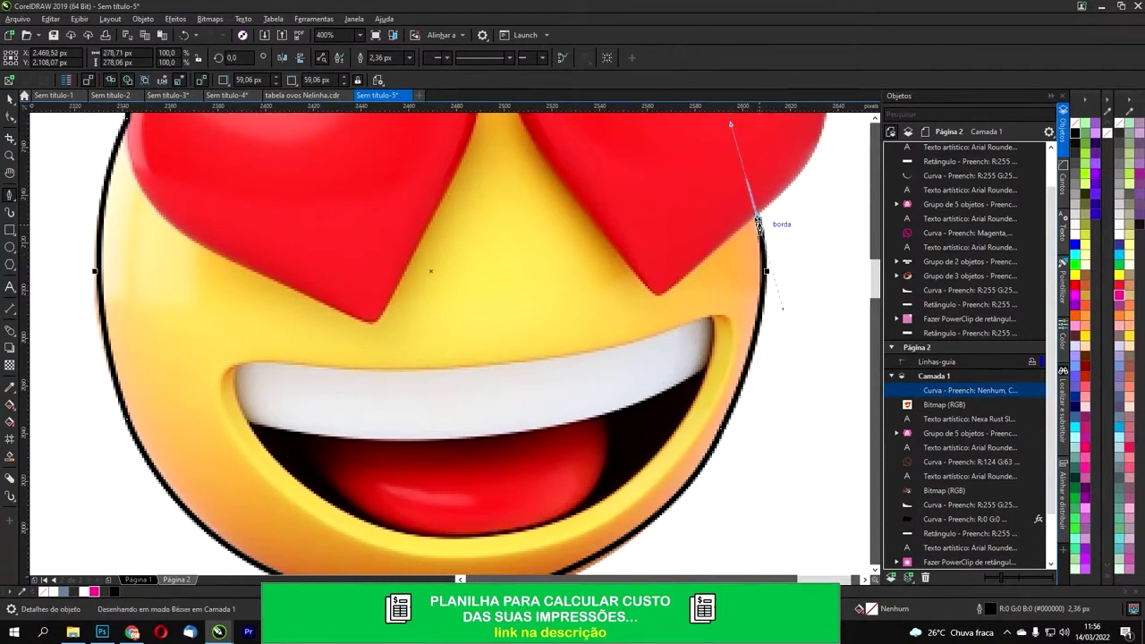
# Step: Continue the Bézier contour around the right heart eye and close it at the starting node on top
pyautogui.keyDown('alt'); pyautogui.click(758, 220); pyautogui.keyUp('alt')
pyautogui.moveTo(759, 222); pyautogui.dragTo(684, 387)
pyautogui.moveTo(748, 229); pyautogui.dragTo(744, 199)
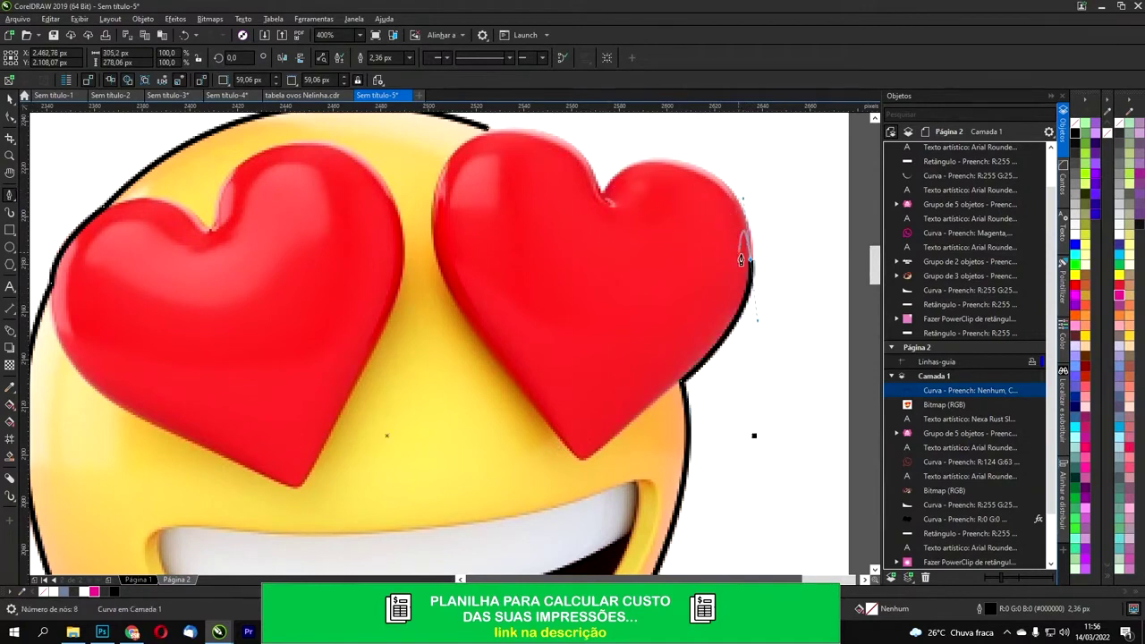
pyautogui.moveTo(612, 191); pyautogui.dragTo(471, 272)
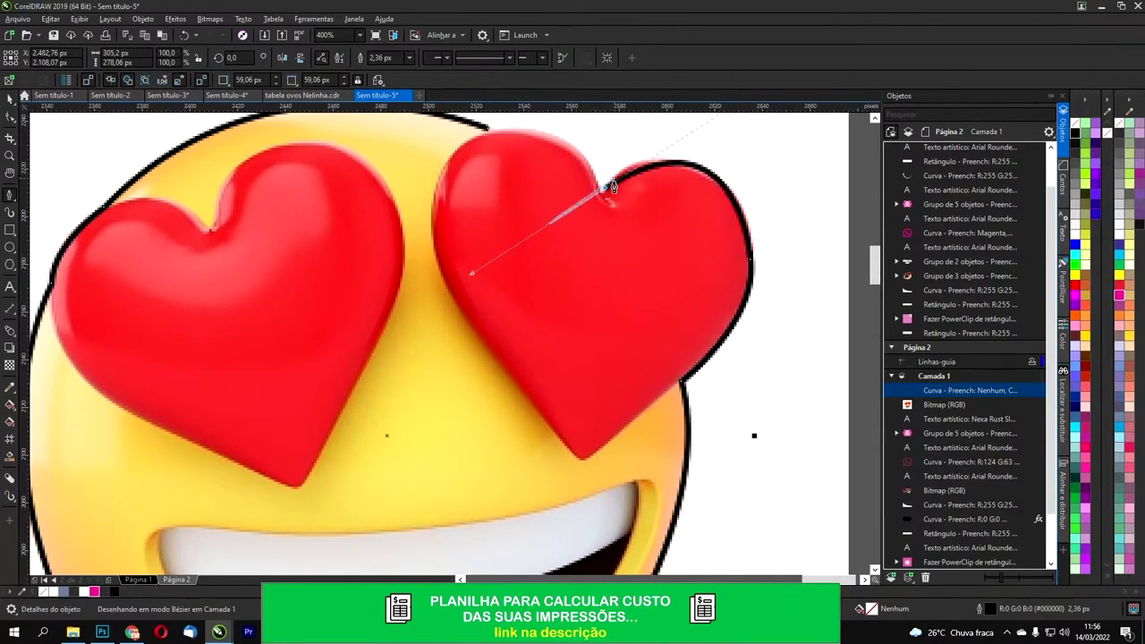
pyautogui.moveTo(563, 146); pyautogui.dragTo(597, 235)
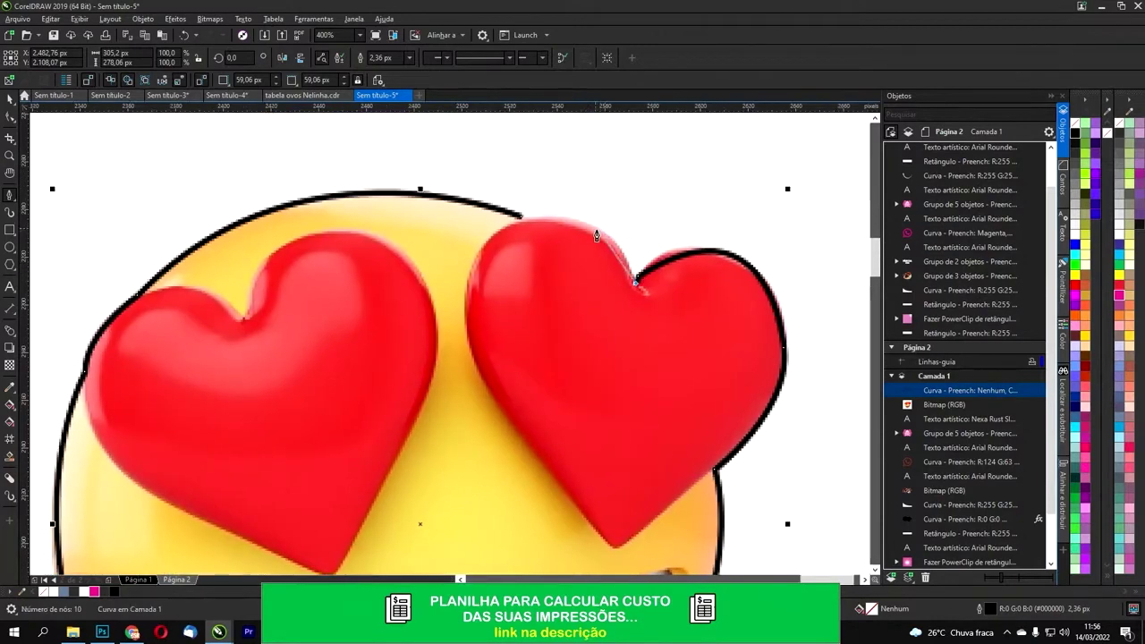
pyautogui.click(522, 219)
pyautogui.moveTo(528, 219); pyautogui.dragTo(529, 217)
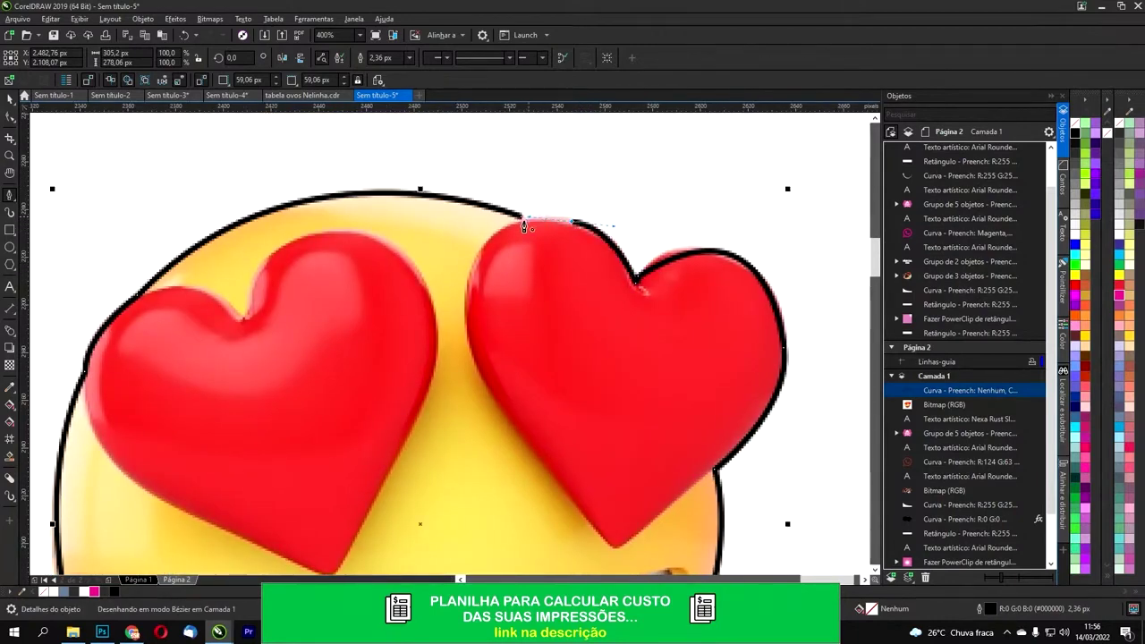
# Step: Intersect the closed contour with the emoji image to cut the emoji out of its white background
pyautogui.scroll(-2, 413, 248)
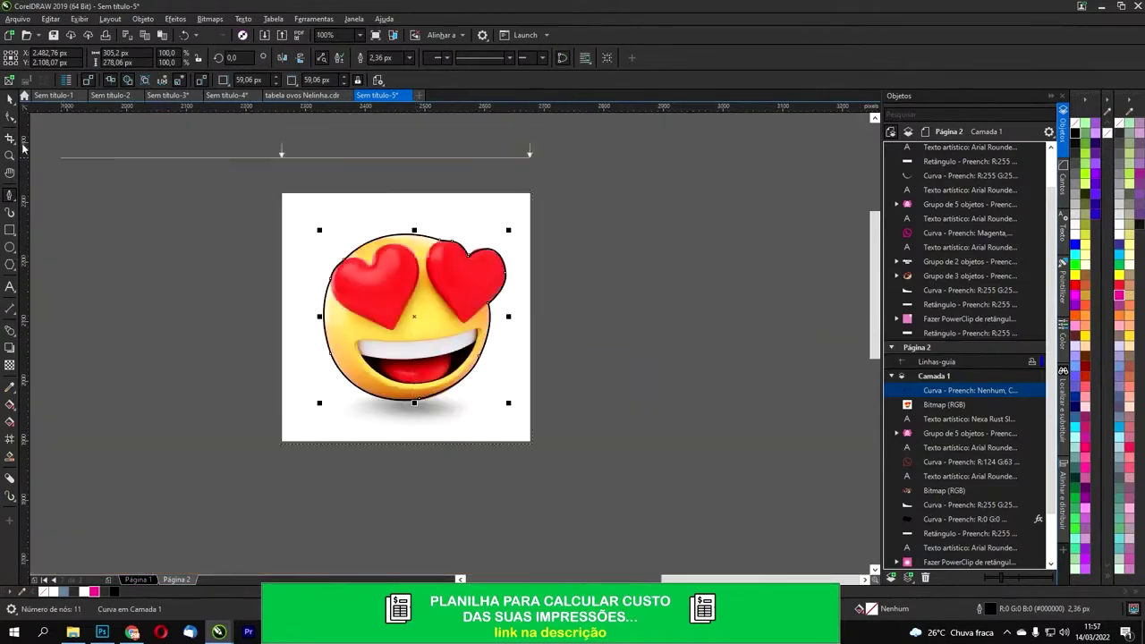
pyautogui.click(9, 100)
pyautogui.keyDown('shift'); pyautogui.click(370, 209); pyautogui.keyUp('shift')
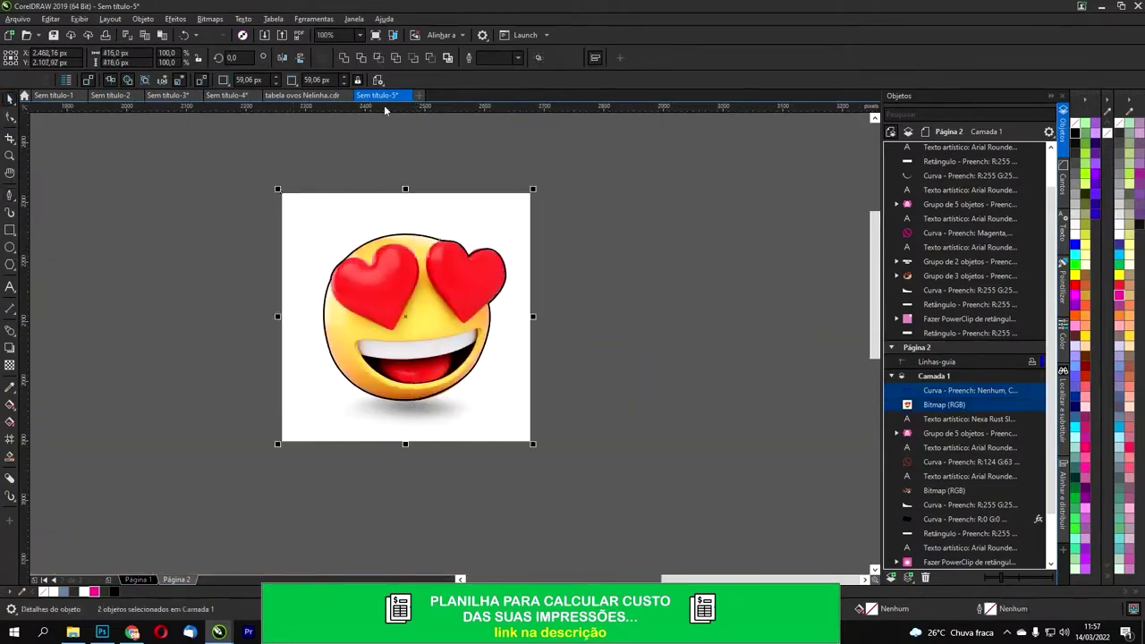
pyautogui.click(379, 58)
pyautogui.click(403, 166)
# Step: Move the original emoji image away from the cut-out and delete both the contour line and that original
pyautogui.moveTo(406, 214); pyautogui.dragTo(619, 216)
pyautogui.click(374, 287)
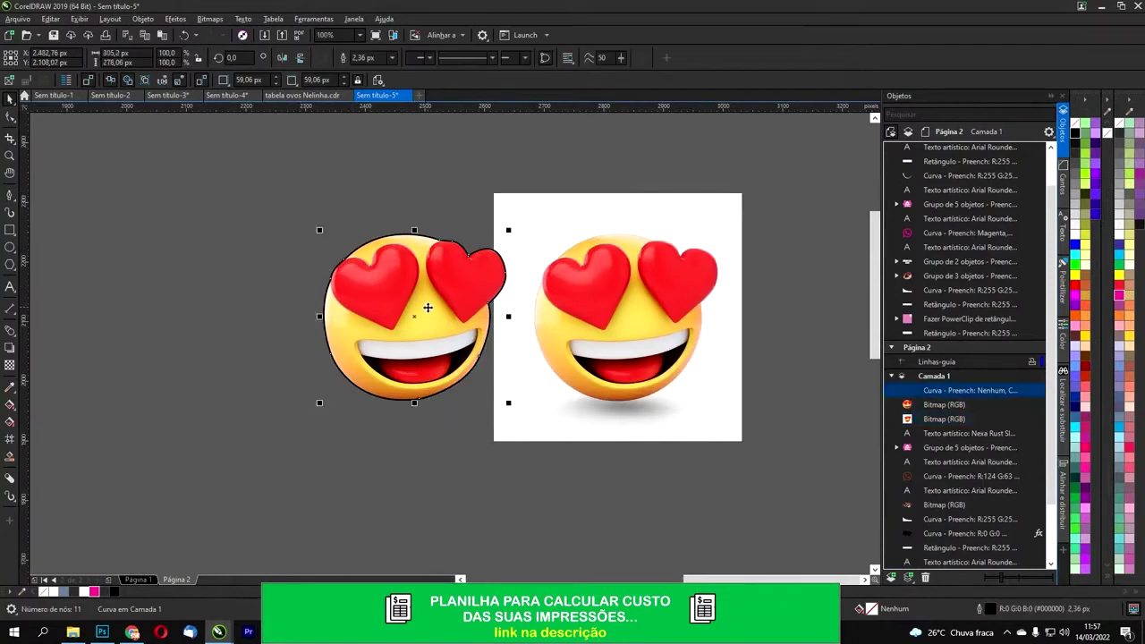
pyautogui.press('Delete')
pyautogui.click(452, 300)
pyautogui.scroll(-1, 460, 298)
pyautogui.click(520, 288)
pyautogui.press('Delete')
# Step: Move the cut-out emoji onto the design beside the chocolate eggs and scale it down to about 85%
pyautogui.moveTo(453, 326); pyautogui.dragTo(362, 469)
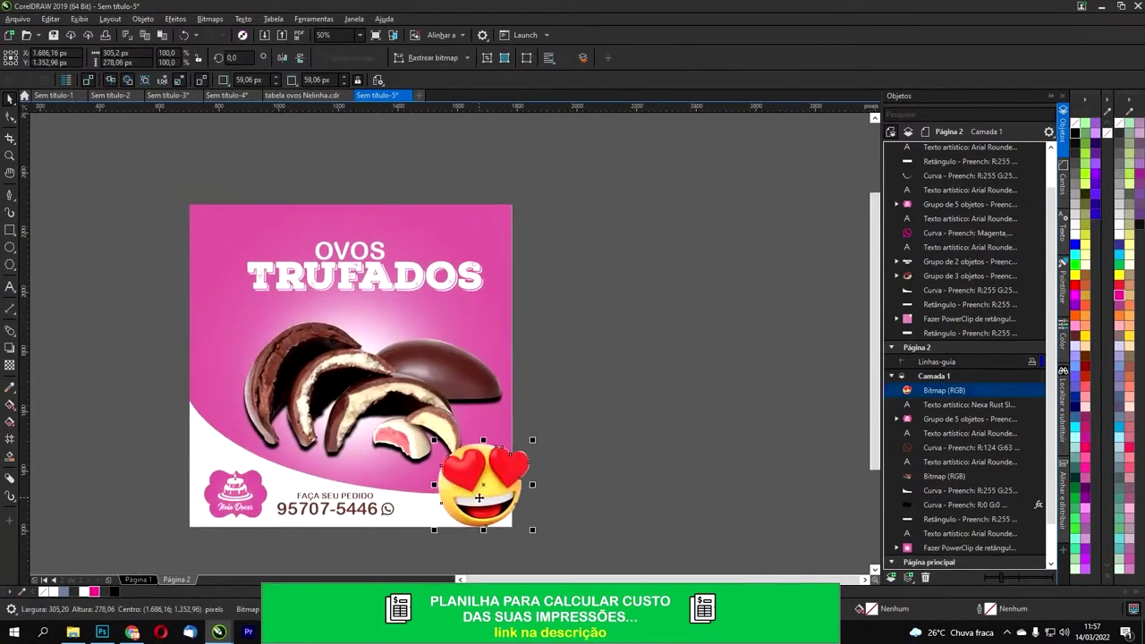
pyautogui.moveTo(483, 485); pyautogui.dragTo(260, 336)
pyautogui.moveTo(303, 279); pyautogui.dragTo(288, 291)
pyautogui.moveTo(249, 329)
pyautogui.mouseDown()
pyautogui.moveTo(237, 323)
pyautogui.moveTo(241, 343)
pyautogui.mouseUp()
pyautogui.scroll(1, 185, 353)
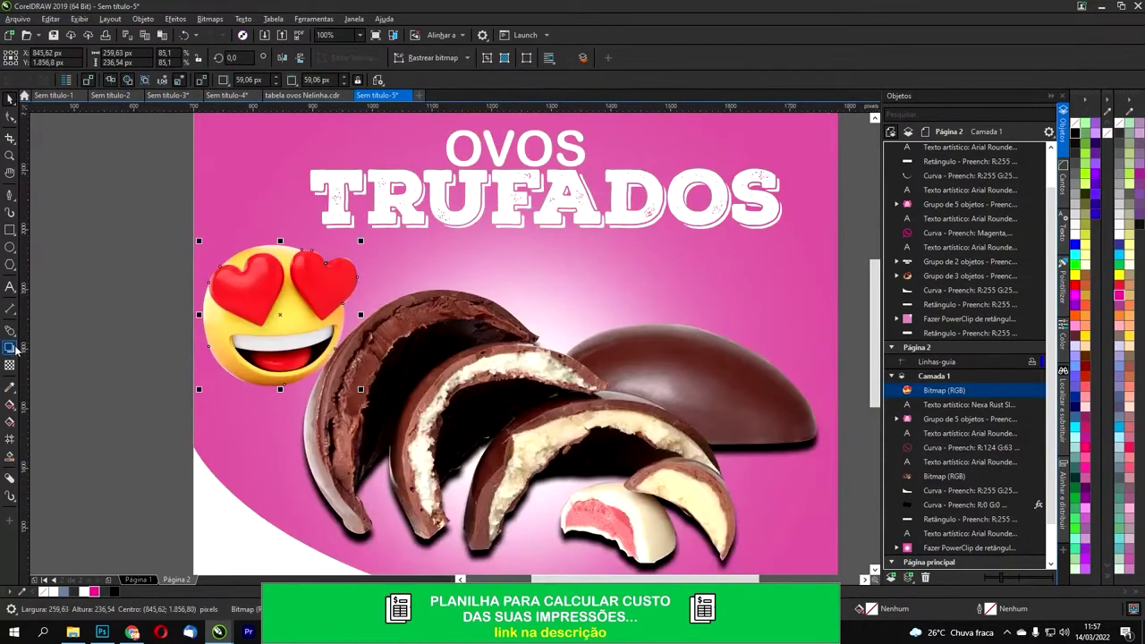
# Step: Move the emoji into the lower right corner of the page, next to the phone number and flush with the page edge
pyautogui.scroll(-2, 326, 337)
pyautogui.moveTo(302, 353); pyautogui.dragTo(551, 504)
pyautogui.click(660, 479)
pyautogui.scroll(-1, 608, 444)
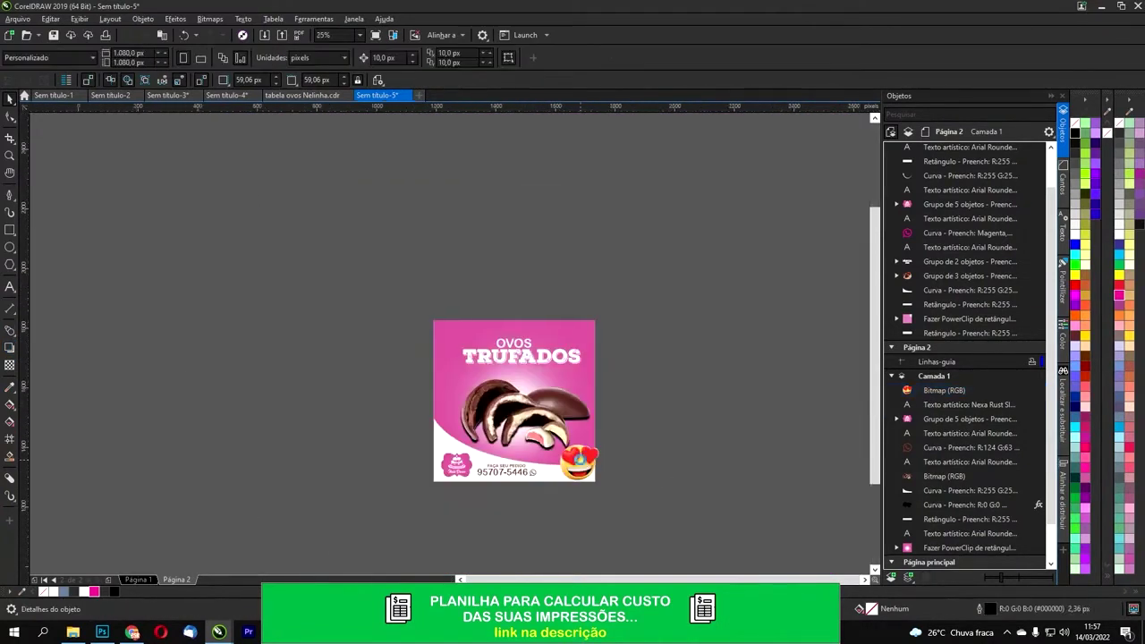
pyautogui.scroll(1, 582, 459)
pyautogui.click(575, 466)
pyautogui.click(635, 411)
pyautogui.scroll(-1, 635, 411)
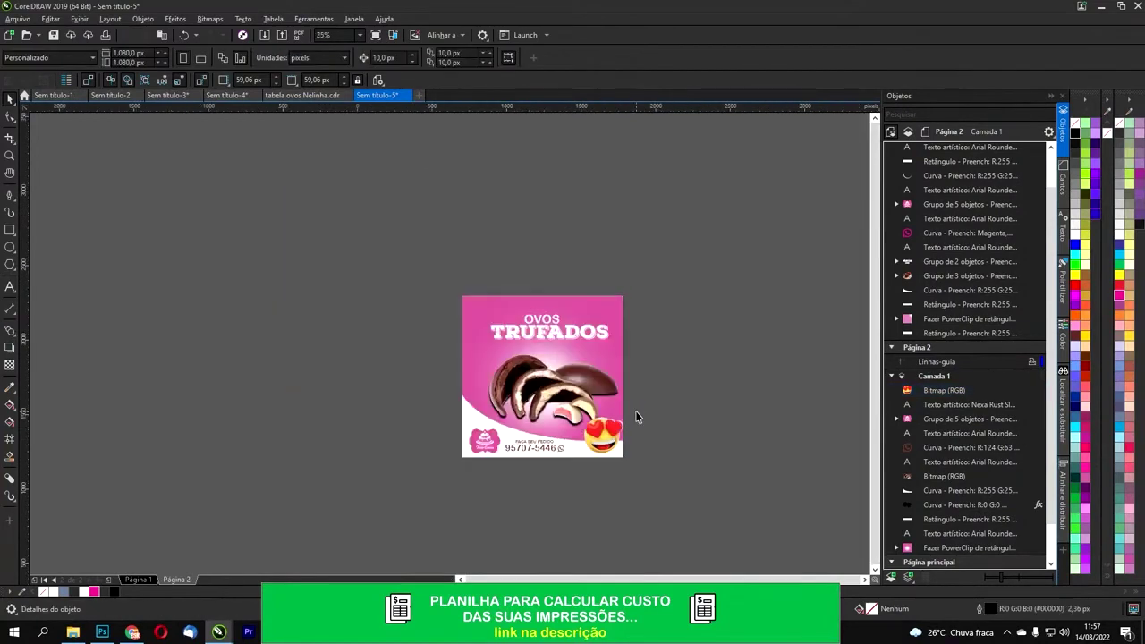
pyautogui.scroll(1, 621, 414)
# Step: Add a black drop shadow across the emoji from its left edge toward the right, with opacity 50 and feathering 15
pyautogui.click(599, 464)
pyautogui.scroll(2, 622, 486)
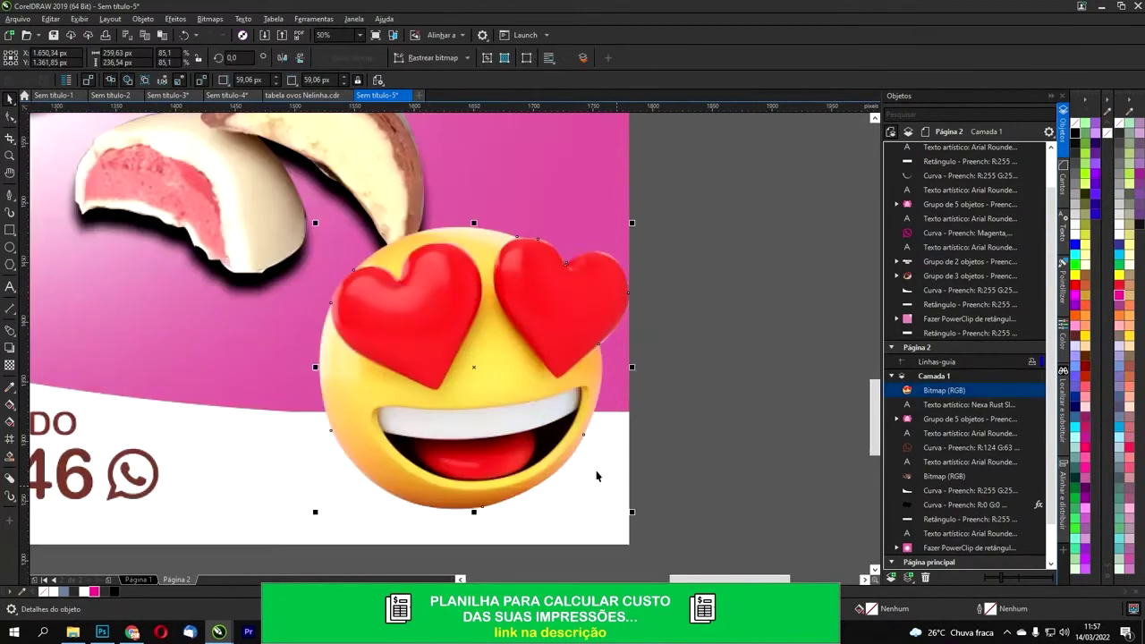
pyautogui.click(14, 337)
pyautogui.click(13, 340)
pyautogui.click(10, 349)
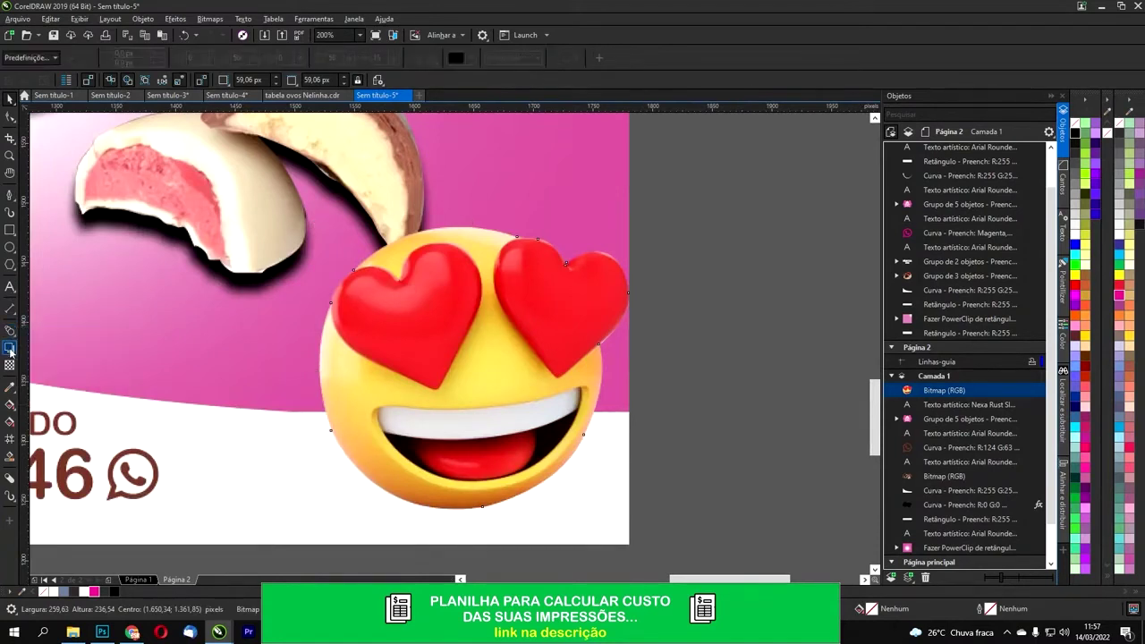
pyautogui.moveTo(320, 368); pyautogui.dragTo(615, 381)
pyautogui.scroll(-2, 643, 371)
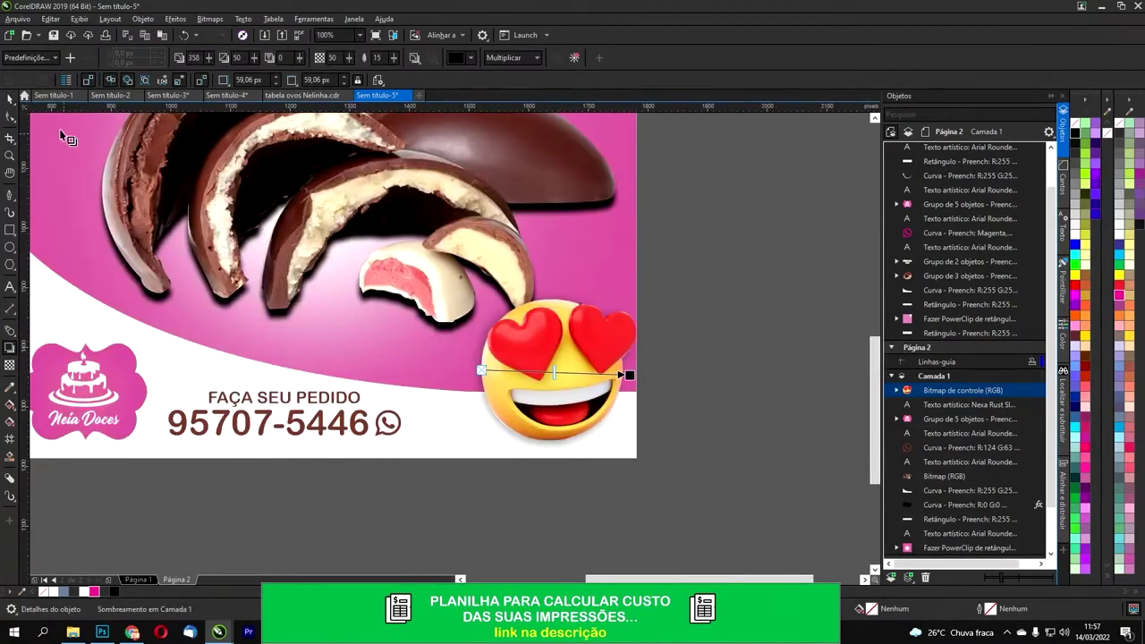
pyautogui.click(10, 99)
pyautogui.click(757, 236)
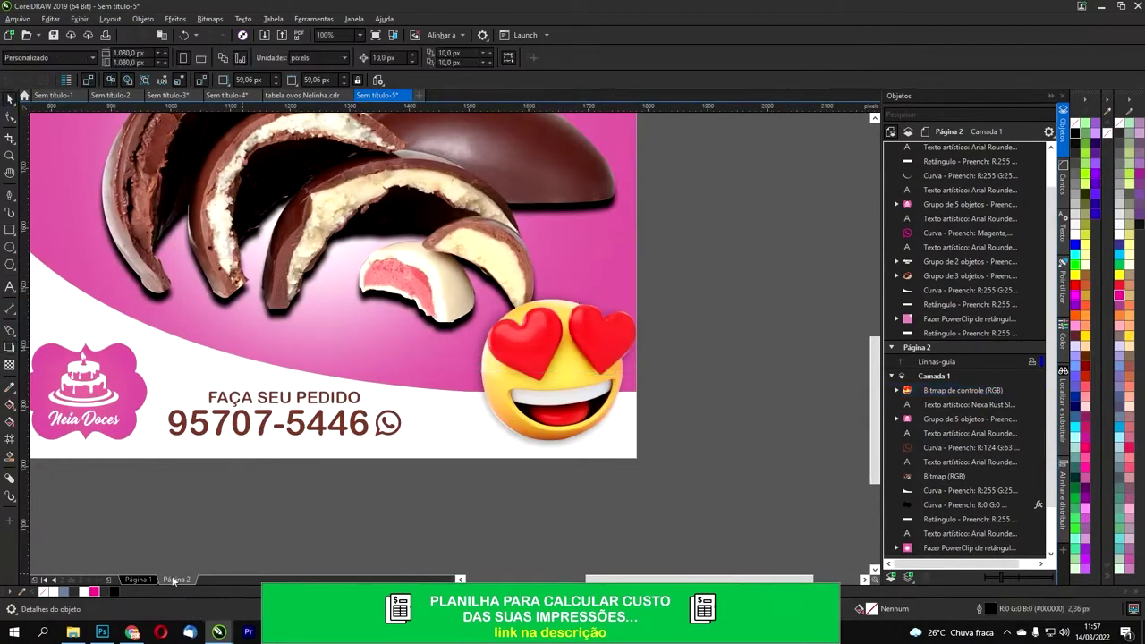
pyautogui.scroll(-3, 425, 280)
pyautogui.scroll(3, 429, 332)
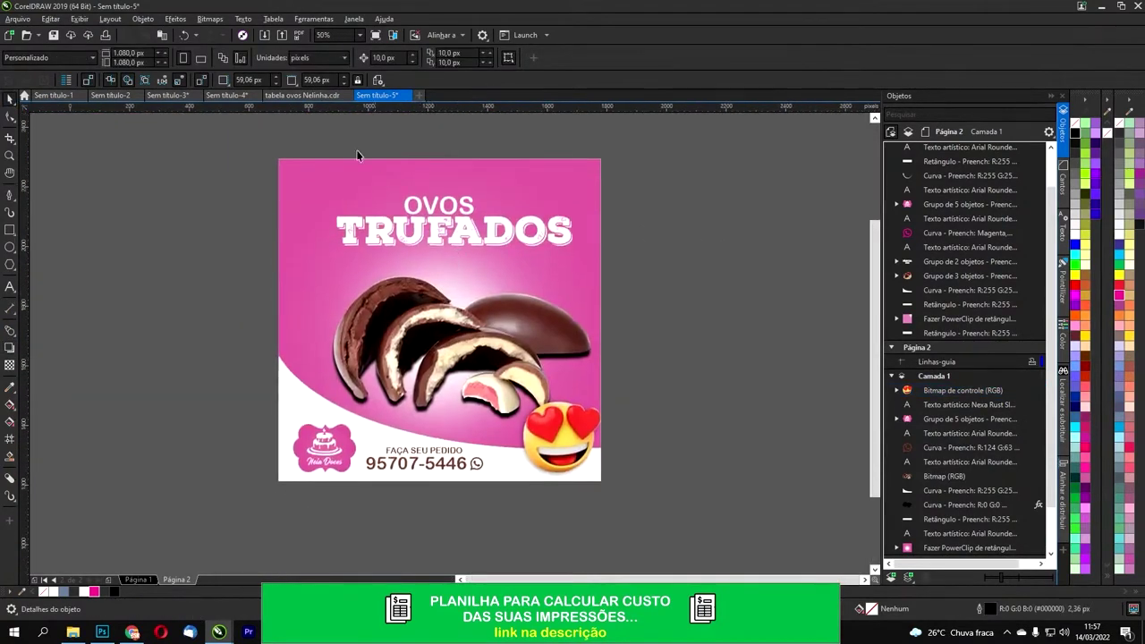
# Step: Switch to WhatsApp Web in the browser, check which contact number the client asked for, and return to CorelDRAW
pyautogui.click(133, 632)
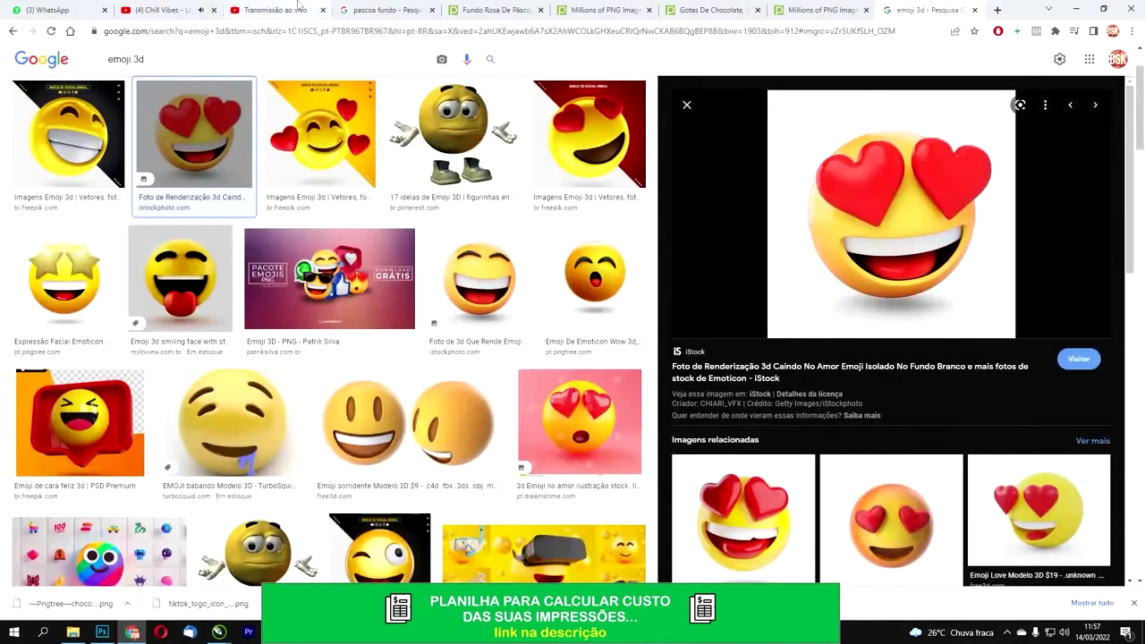
pyautogui.click(49, 9)
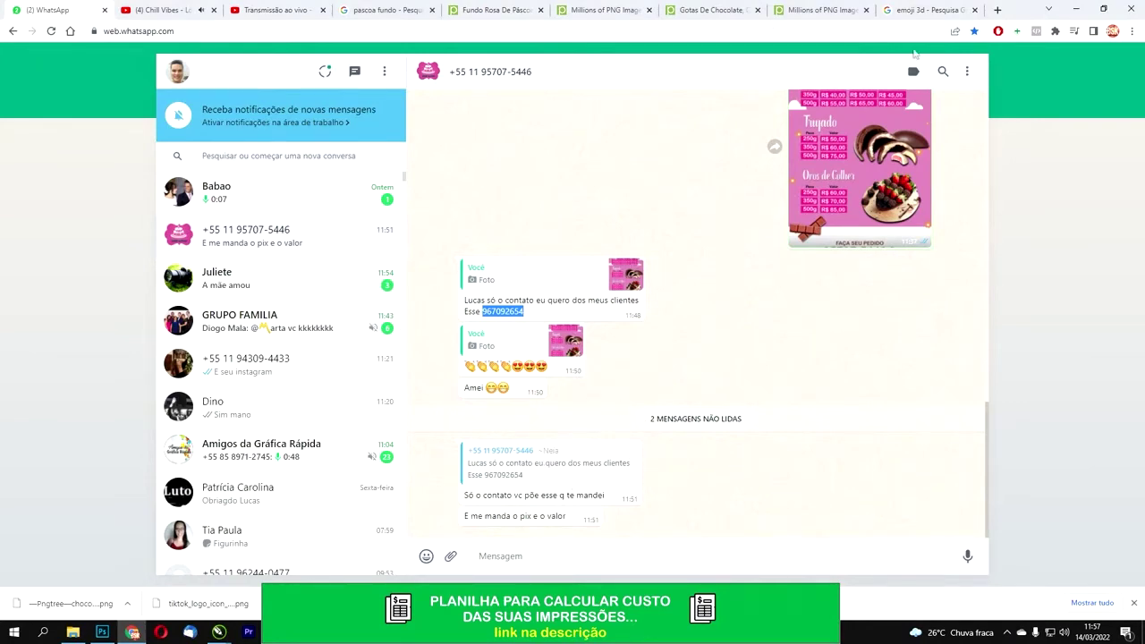
pyautogui.click(922, 12)
pyautogui.click(1073, 7)
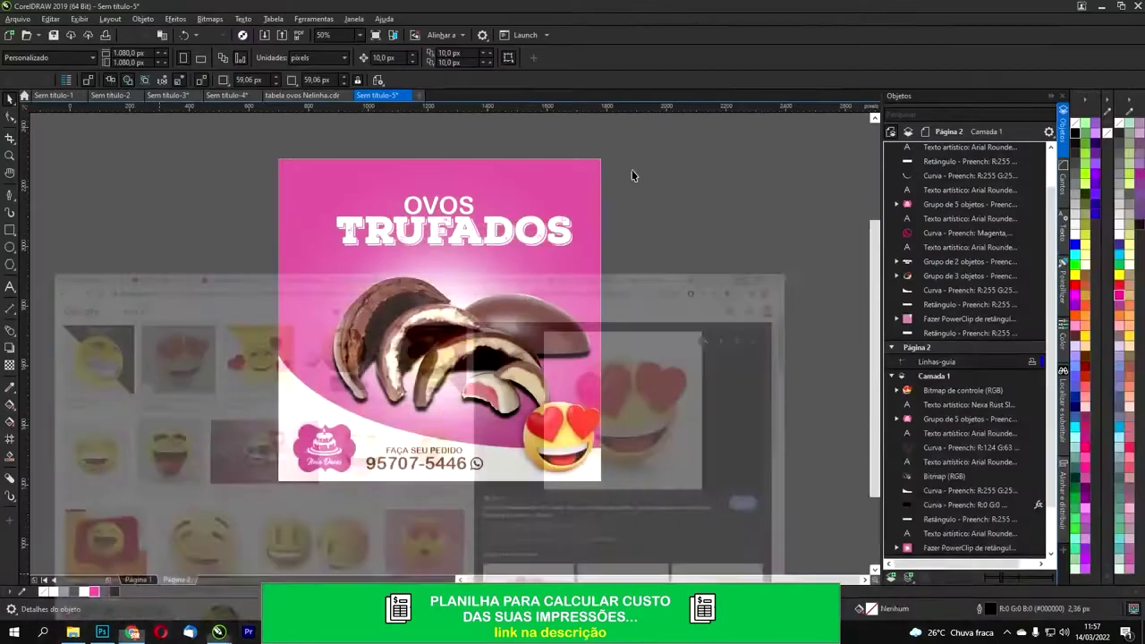
# Step: Copy the contact phone number below FAÇA SEU PEDIDO in the tabela ovos Nelinha.cdr document
pyautogui.click(303, 95)
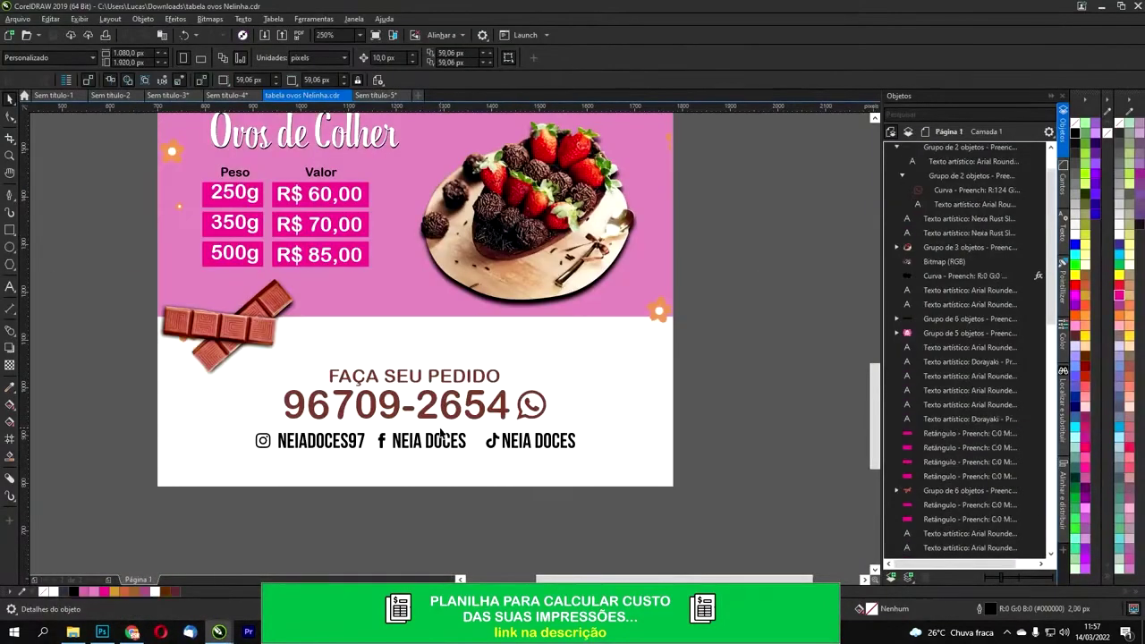
pyautogui.click(363, 97)
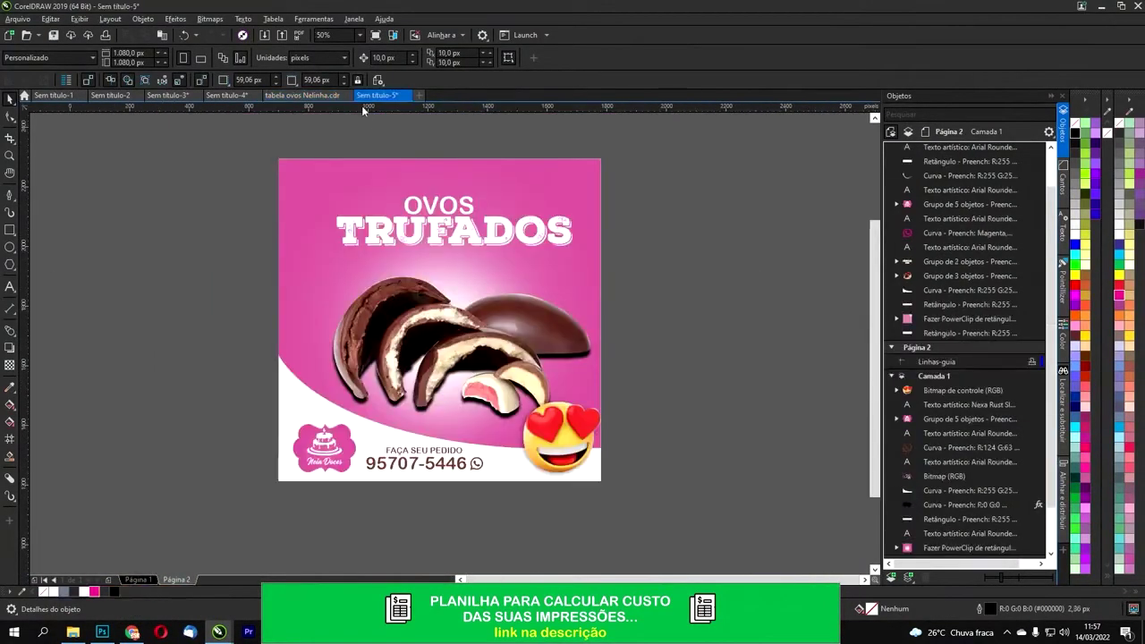
pyautogui.click(334, 96)
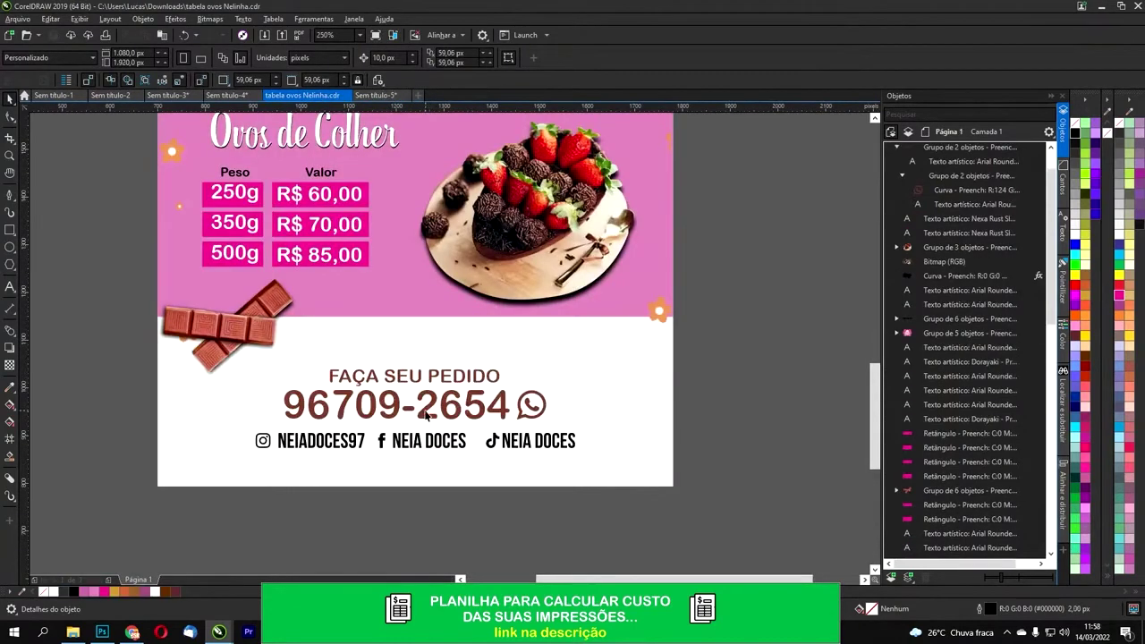
pyautogui.click(426, 414)
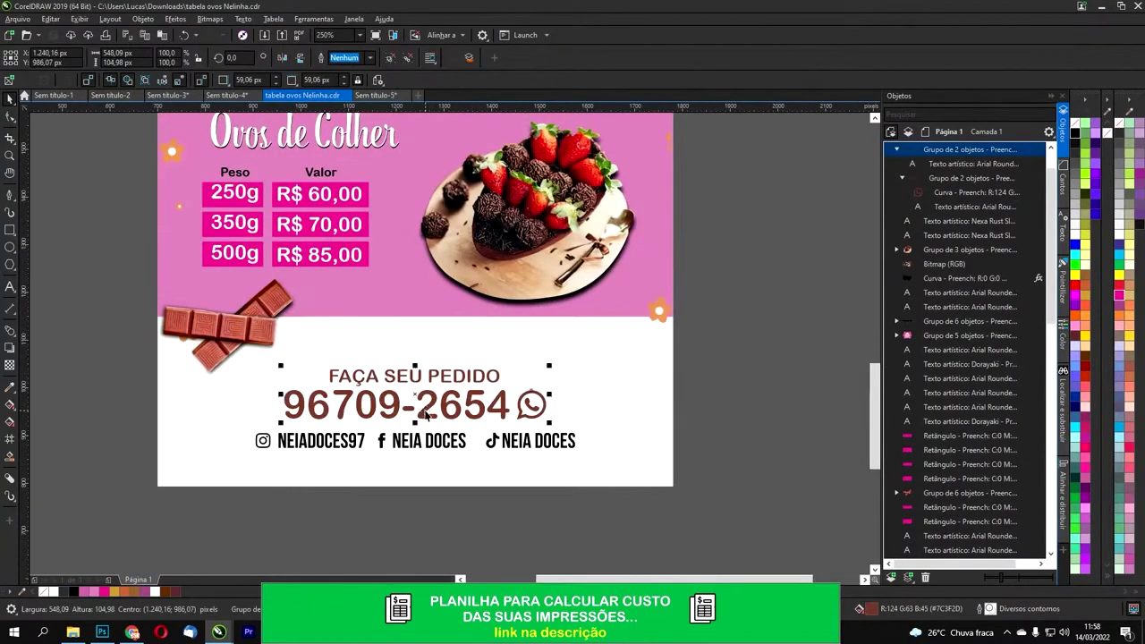
pyautogui.click(9, 287)
pyautogui.moveTo(284, 404); pyautogui.dragTo(514, 404)
pyautogui.hotkey('ctrl', 'c')
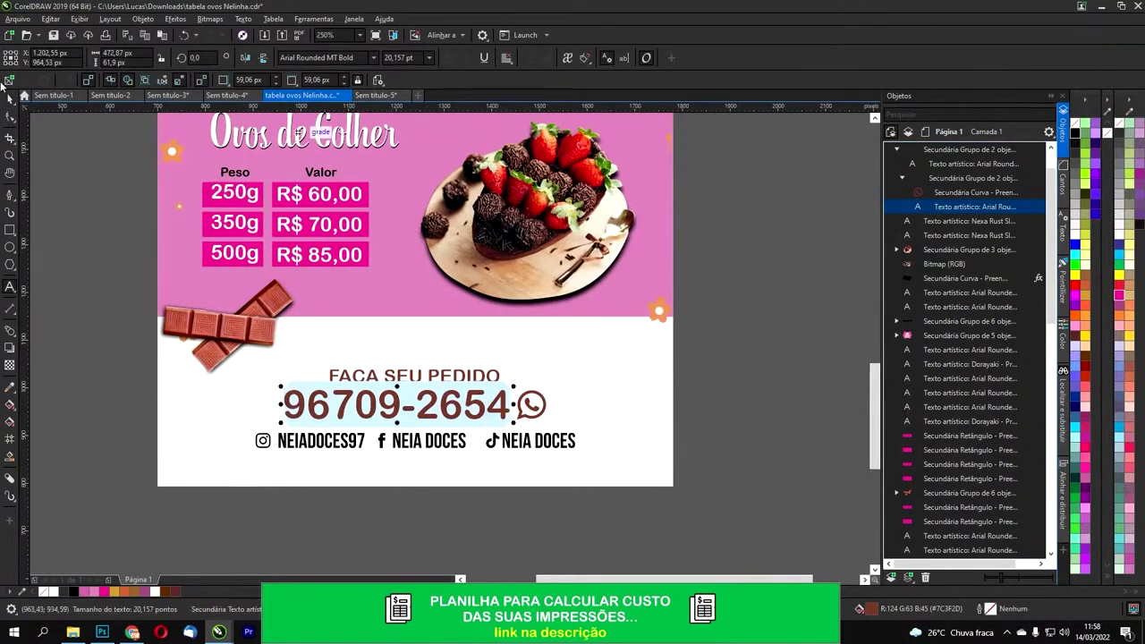
# Step: Replace the phone number on the PÁSCOA 2022 page of Sem título-5 with the copied contact number
pyautogui.click(376, 94)
pyautogui.click(177, 580)
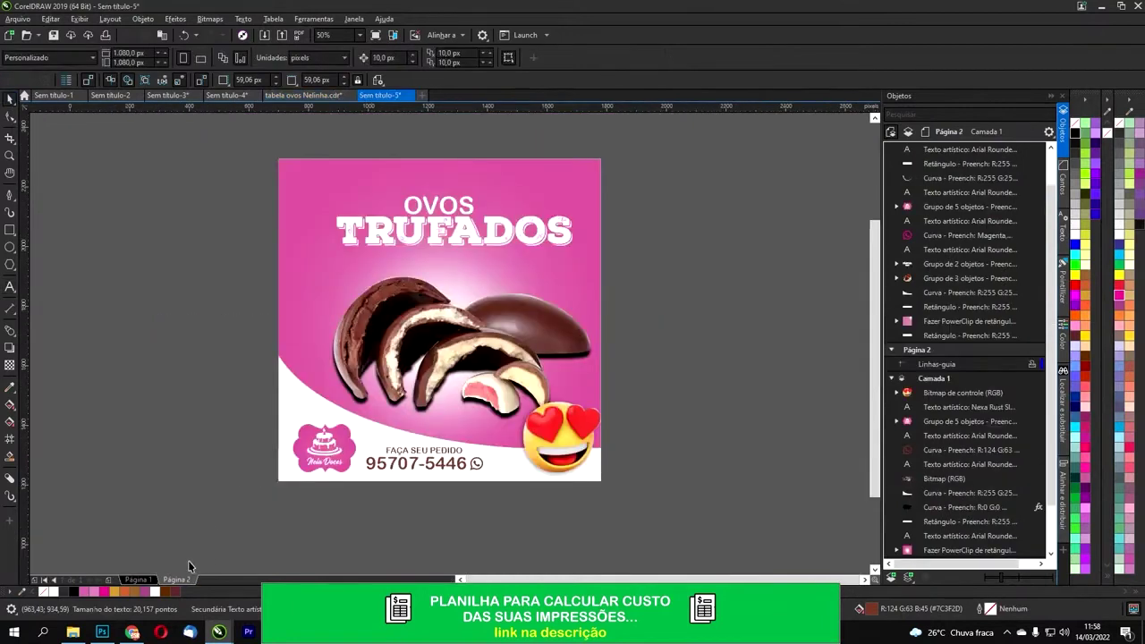
pyautogui.press('pageup')
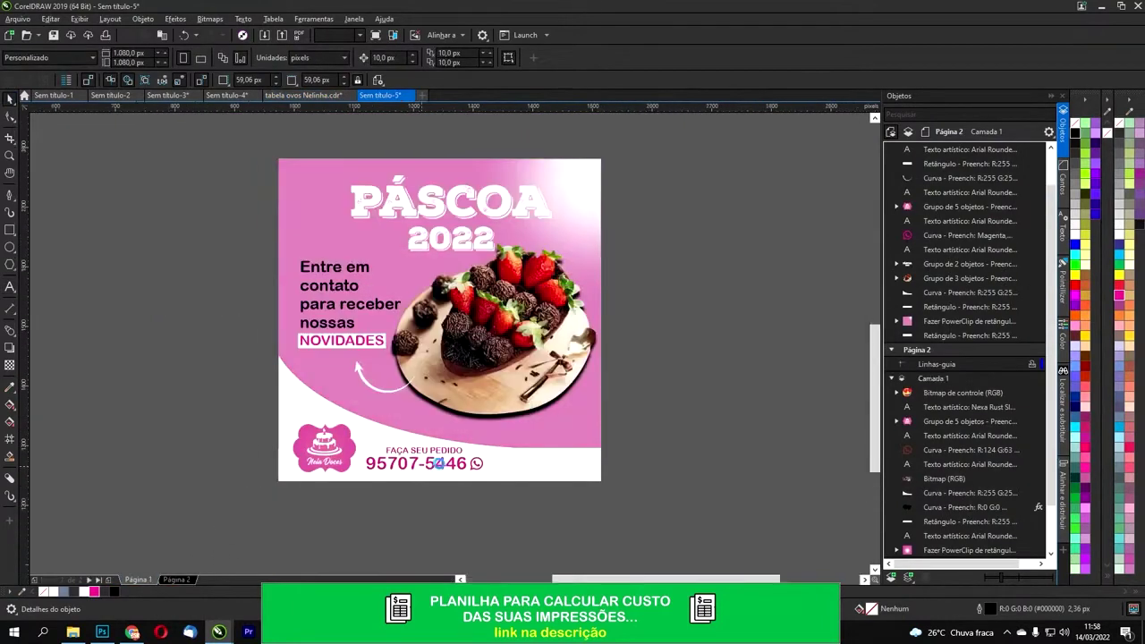
pyautogui.scroll(2, 425, 473)
pyautogui.doubleClick(446, 461)
pyautogui.hotkey('ctrl', 'a')
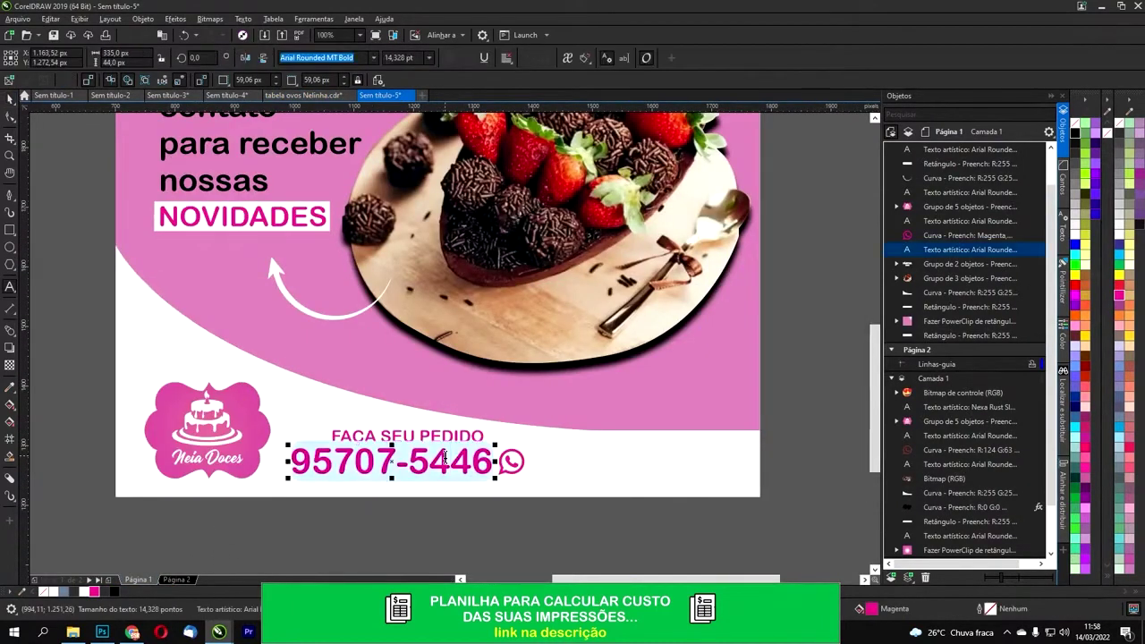
pyautogui.hotkey('ctrl', 'v')
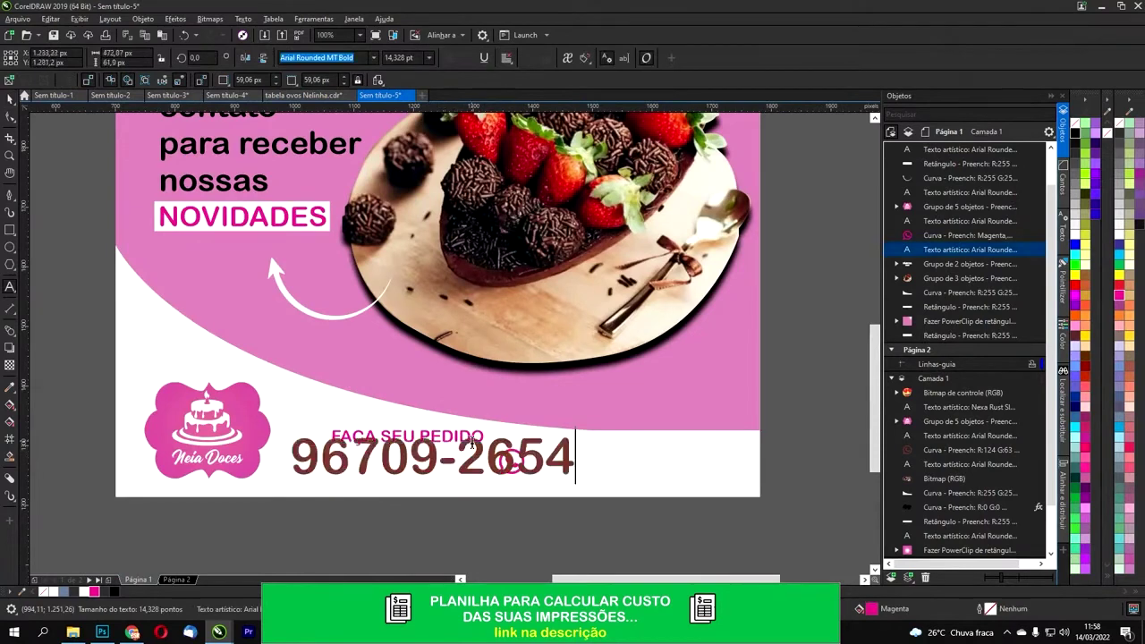
# Step: Scale the new phone number down to about 336 × 44 px to fit before the WhatsApp icon and fill it magenta
pyautogui.click(8, 99)
pyautogui.scroll(2, 431, 427)
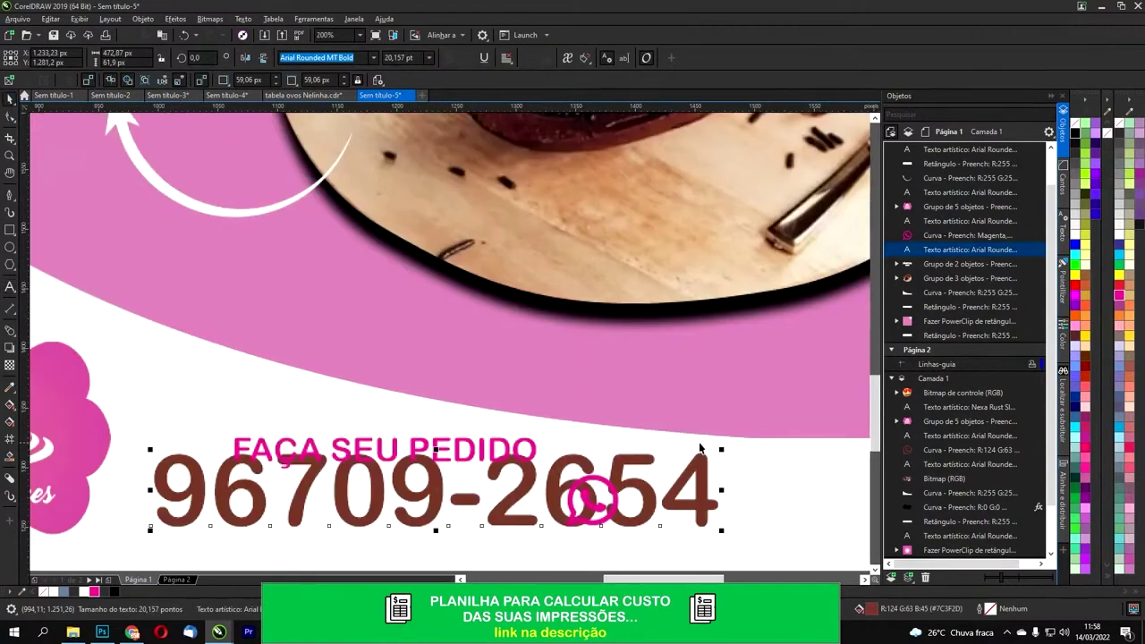
pyautogui.moveTo(721, 450); pyautogui.dragTo(542, 434)
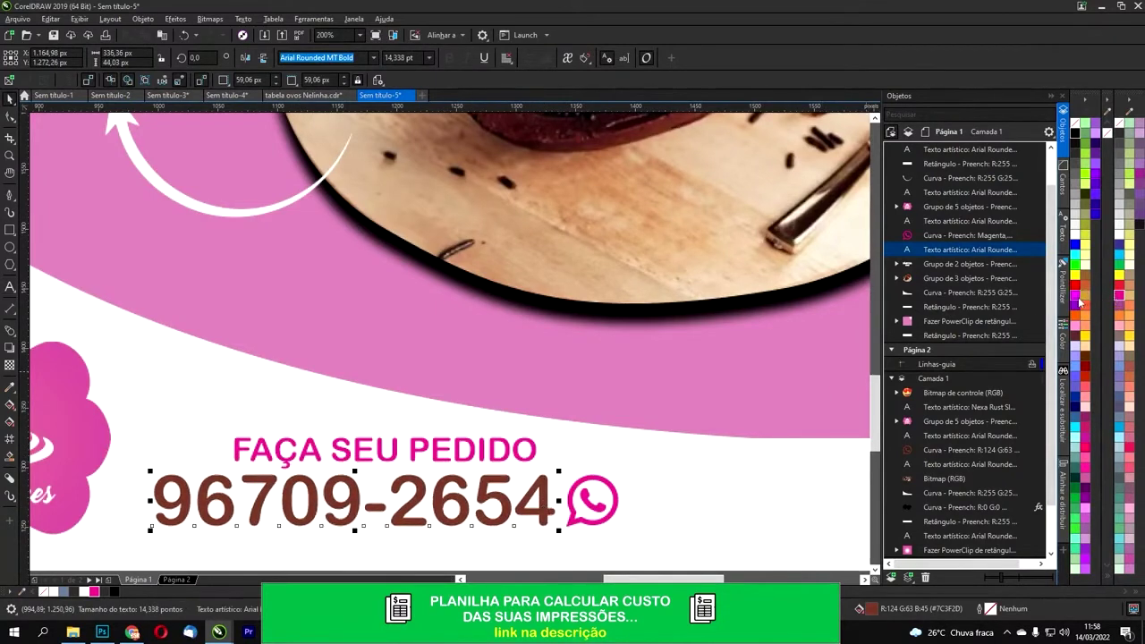
pyautogui.click(1120, 297)
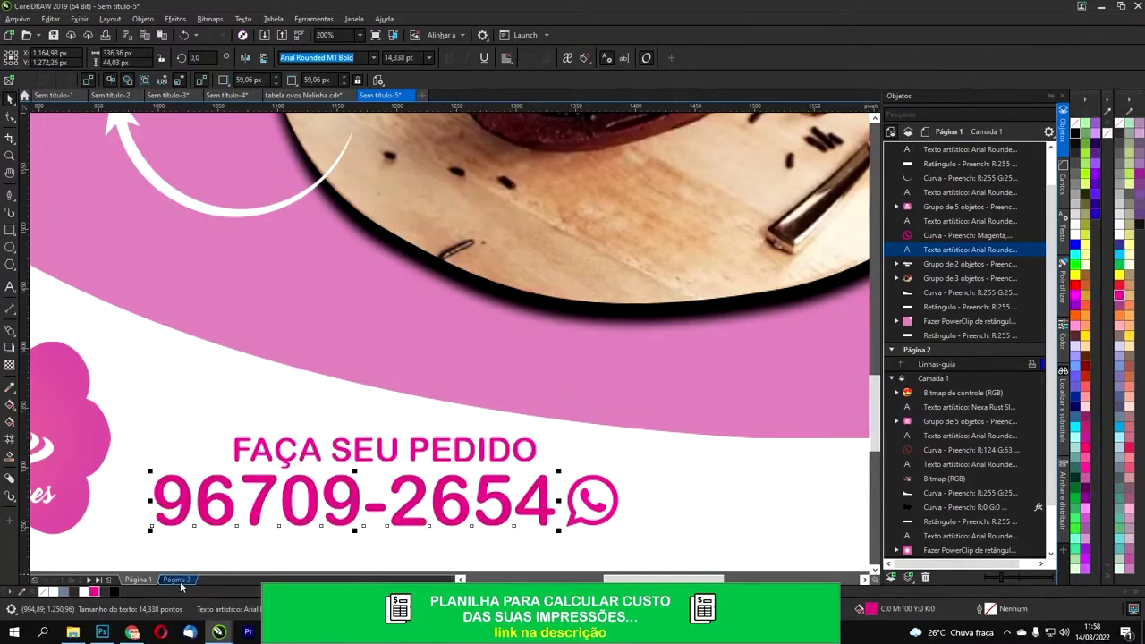
# Step: Delete the old phone number from the OVOS TRUFADOS page
pyautogui.click(176, 580)
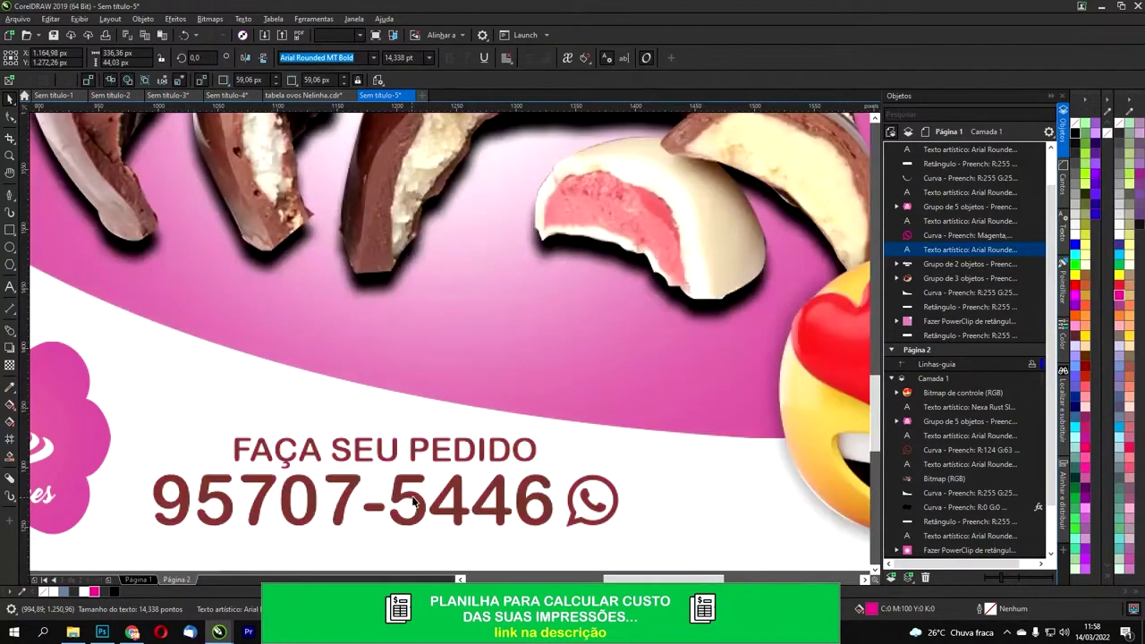
pyautogui.click(252, 512)
pyautogui.press('Delete')
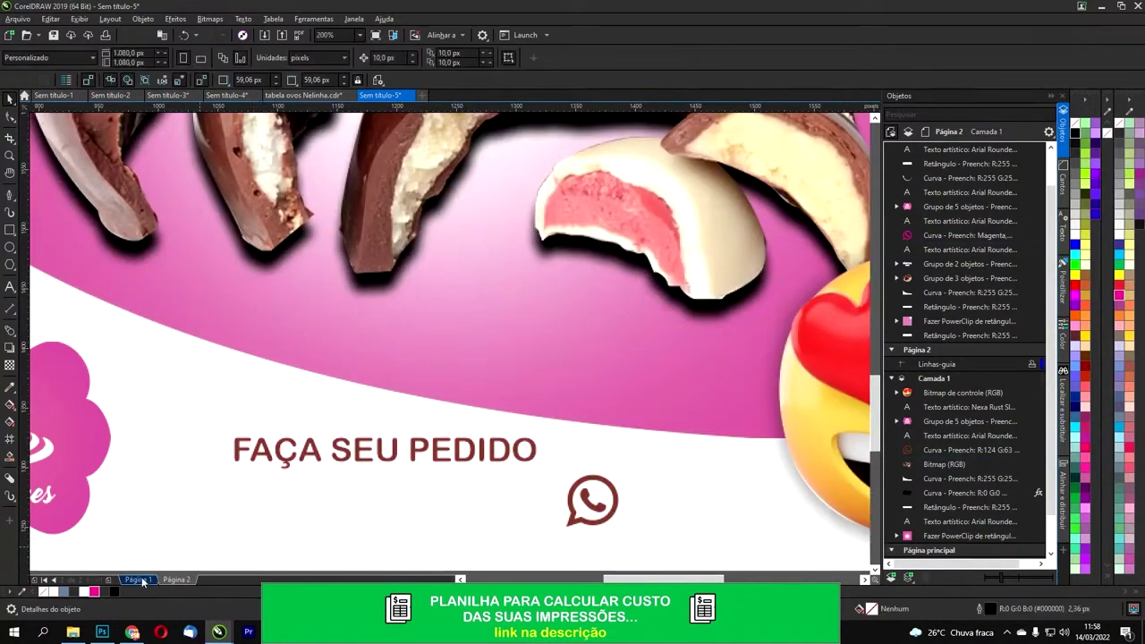
# Step: Shift FAÇA SEU PEDIDO roughly central over the phone number on the PÁSCOA 2022 page, and copy both texts with the WhatsApp icon
pyautogui.click(137, 580)
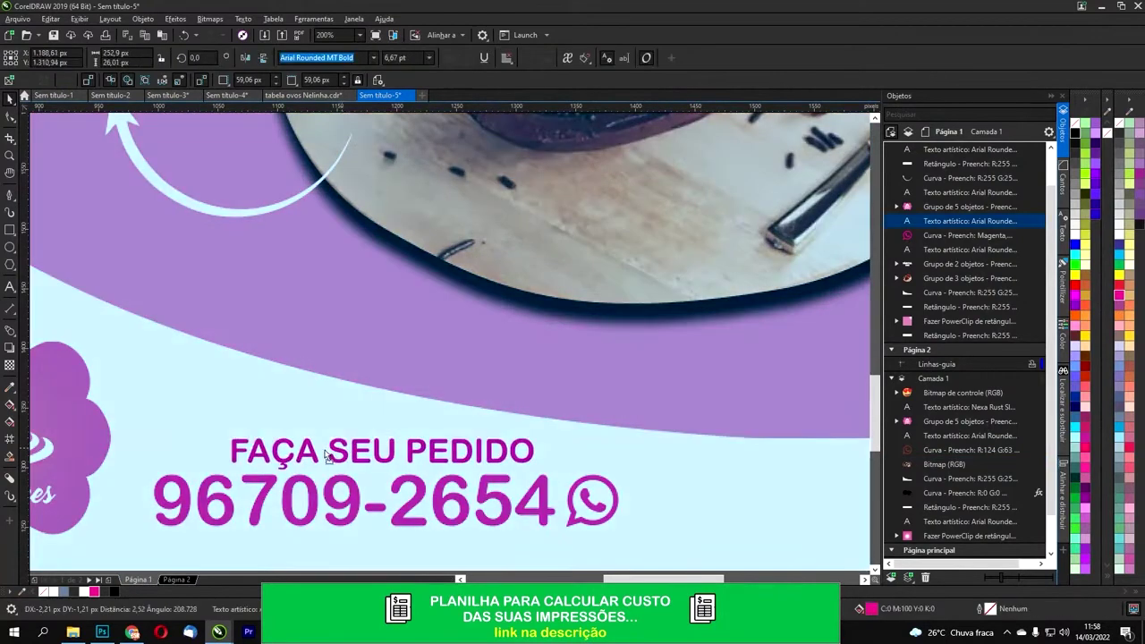
pyautogui.moveTo(347, 452); pyautogui.dragTo(306, 453)
pyautogui.keyDown('shift'); pyautogui.click(417, 495); pyautogui.keyUp('shift')
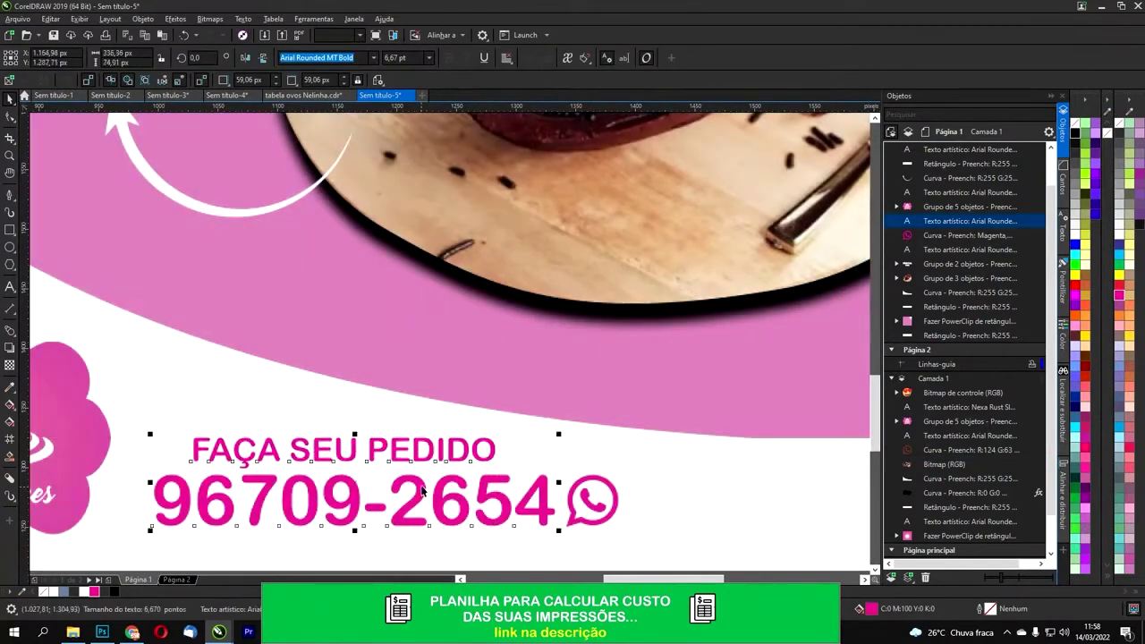
pyautogui.keyDown('shift'); pyautogui.click(596, 479); pyautogui.keyUp('shift')
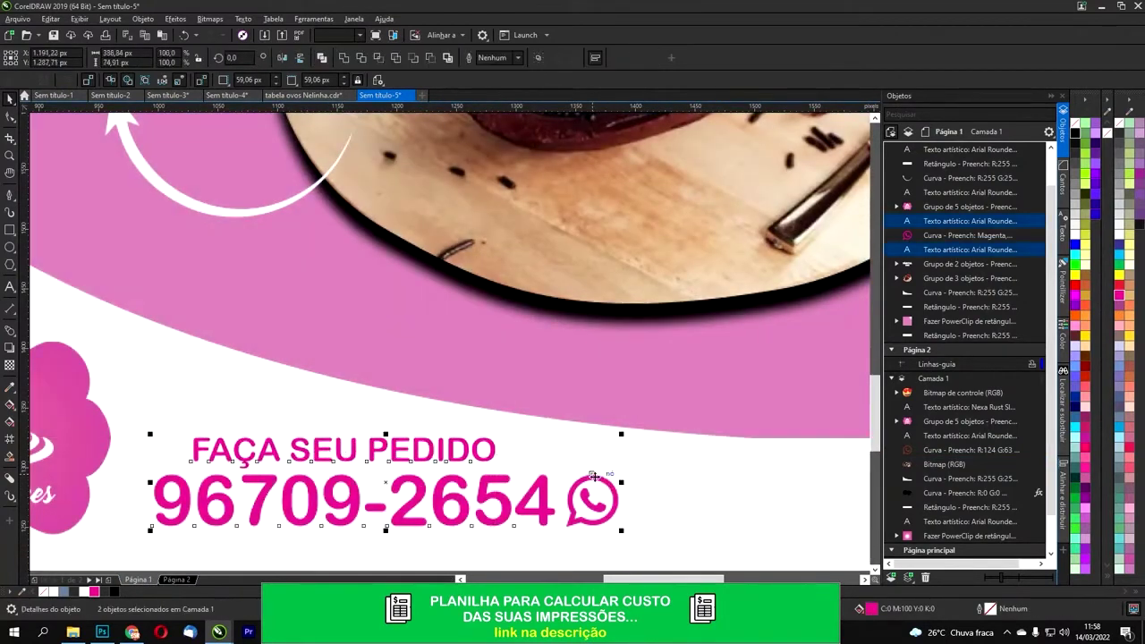
# Step: Replace the brown FAÇA SEU PEDIDO heading and WhatsApp icon on the OVOS TRUFADOS page with the copied magenta contact block
pyautogui.click(175, 580)
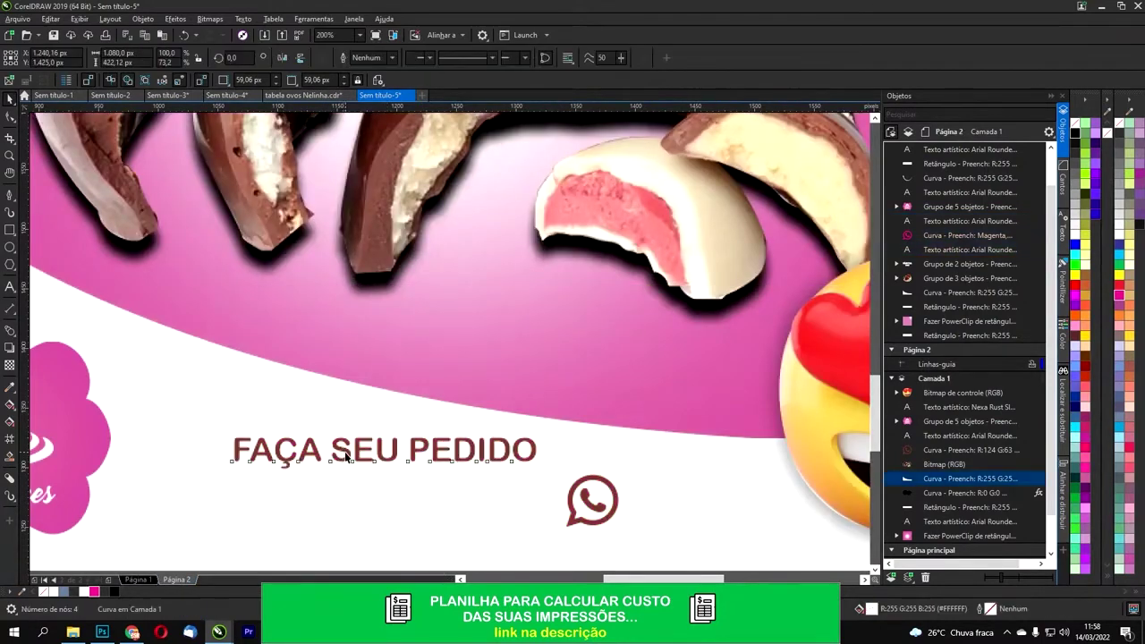
pyautogui.click(345, 454)
pyautogui.press('Delete')
pyautogui.click(594, 498)
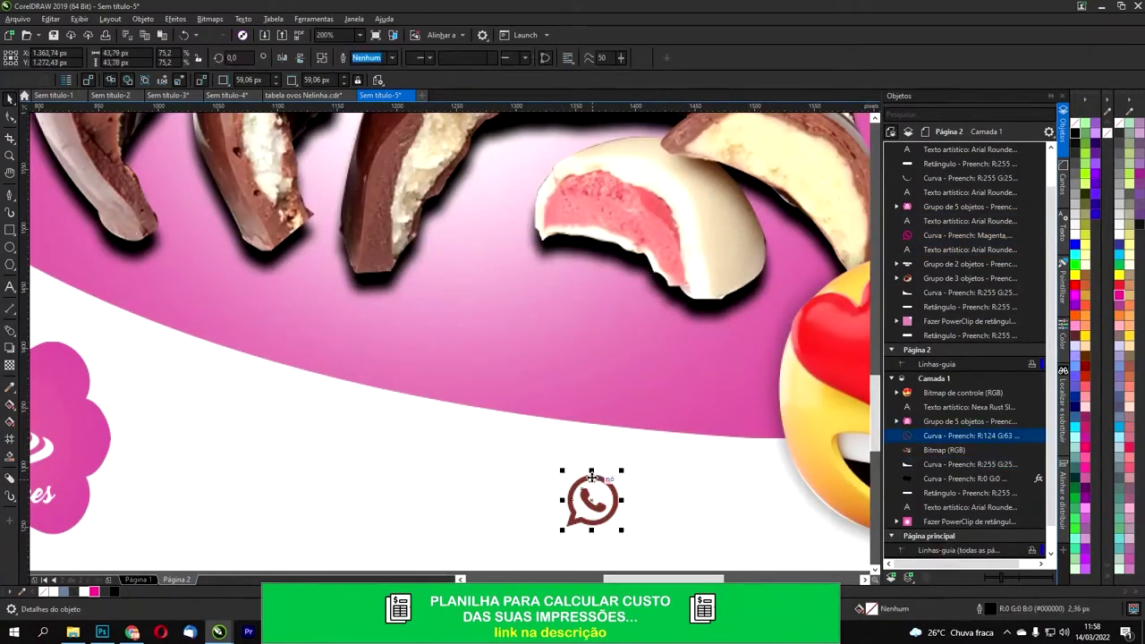
pyautogui.press('Delete')
pyautogui.hotkey('ctrl', 'v')
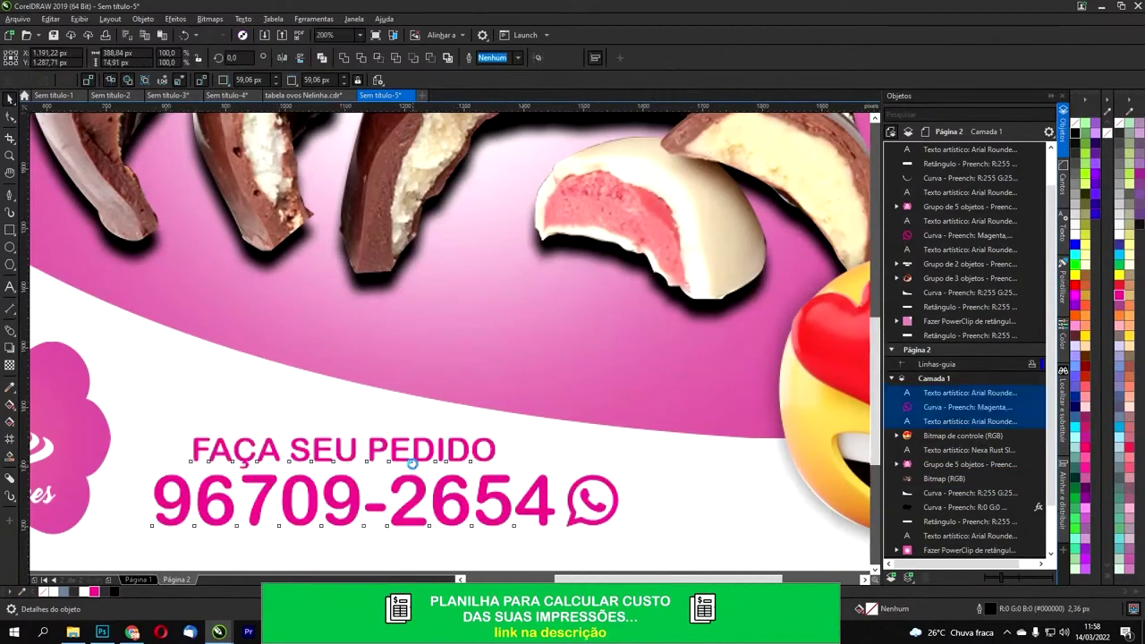
pyautogui.scroll(-5, 568, 468)
pyautogui.scroll(3, 418, 477)
pyautogui.scroll(-3, 418, 477)
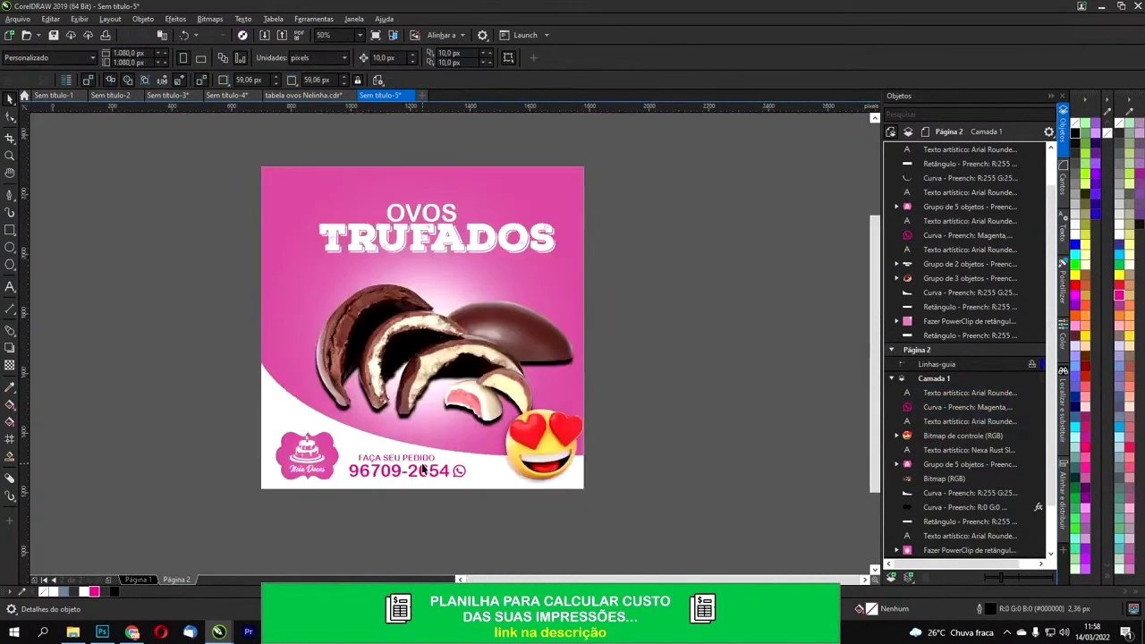
pyautogui.scroll(1, 681, 414)
pyautogui.click(532, 215)
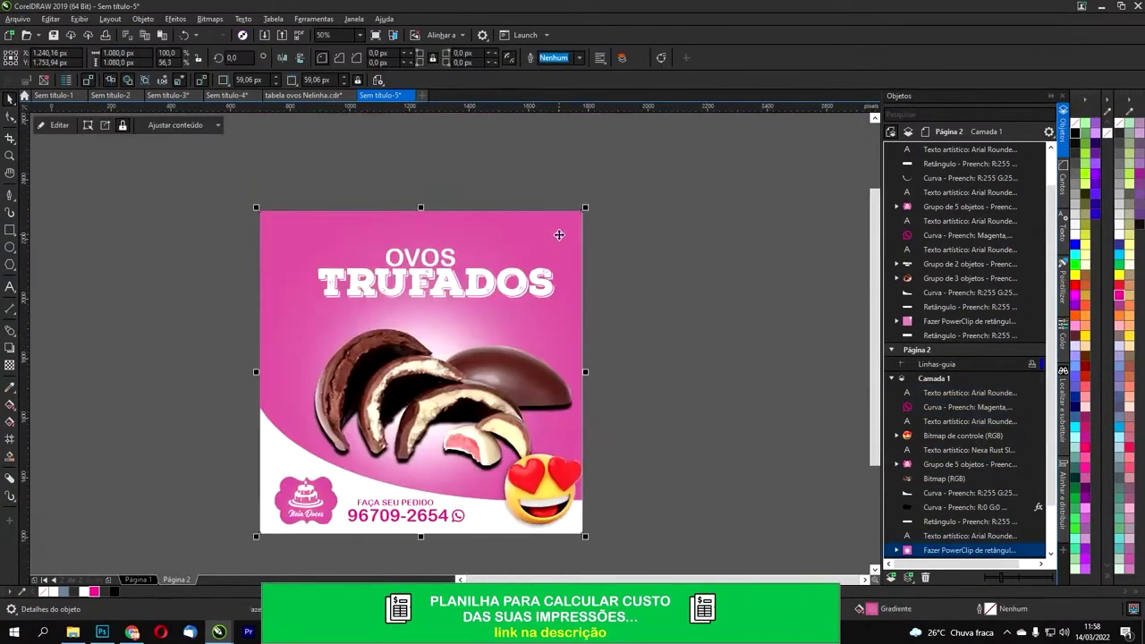
pyautogui.click(177, 19)
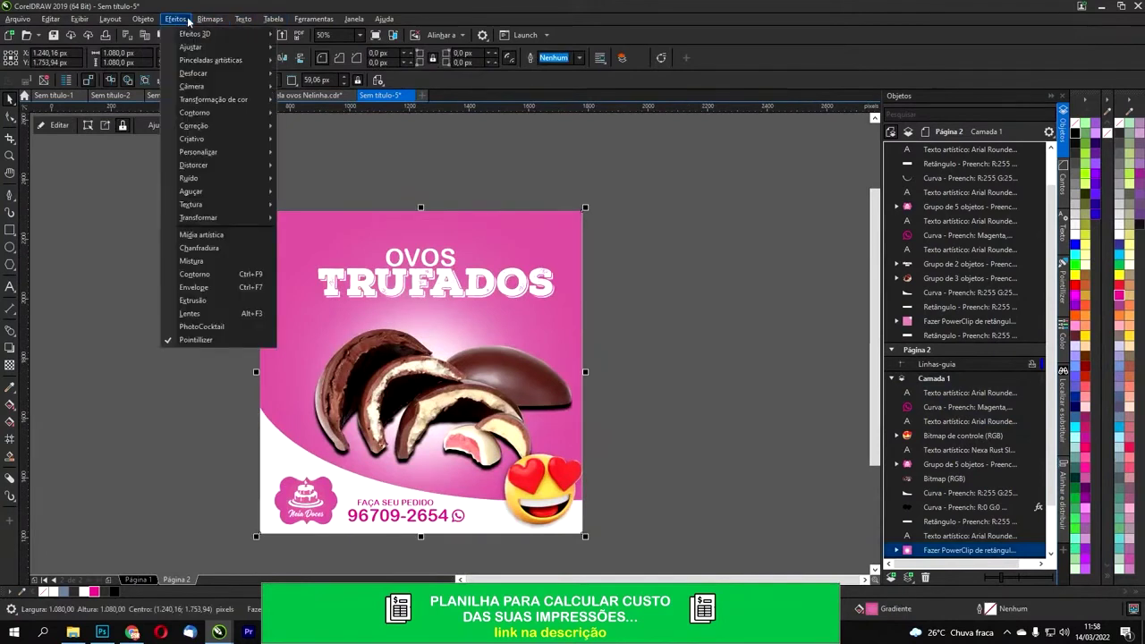
pyautogui.moveTo(239, 172)
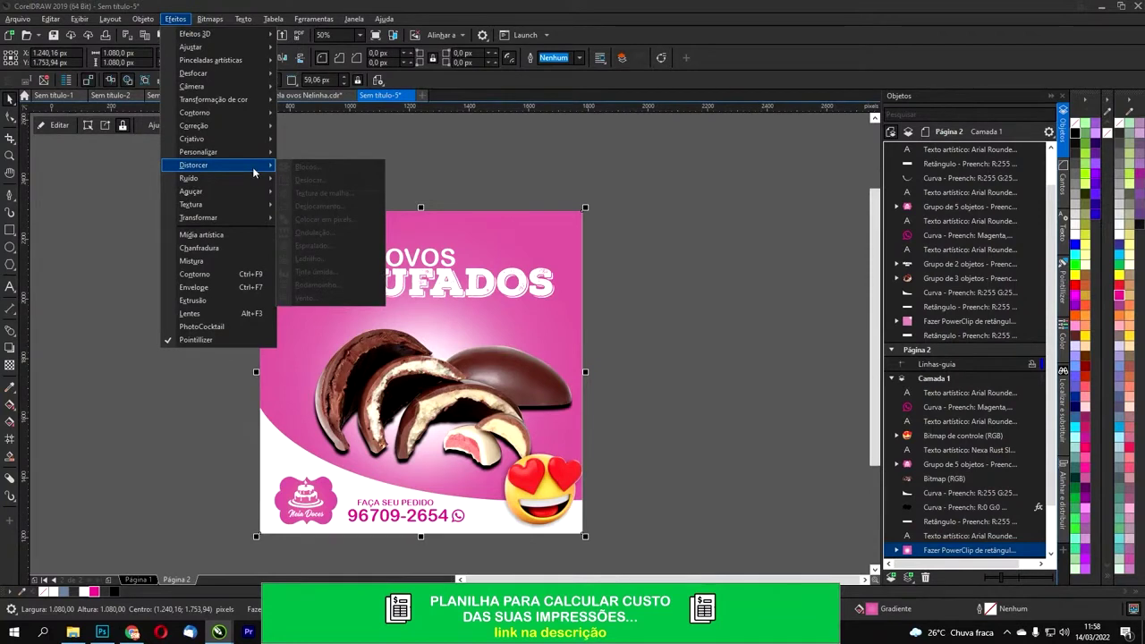
pyautogui.moveTo(247, 204)
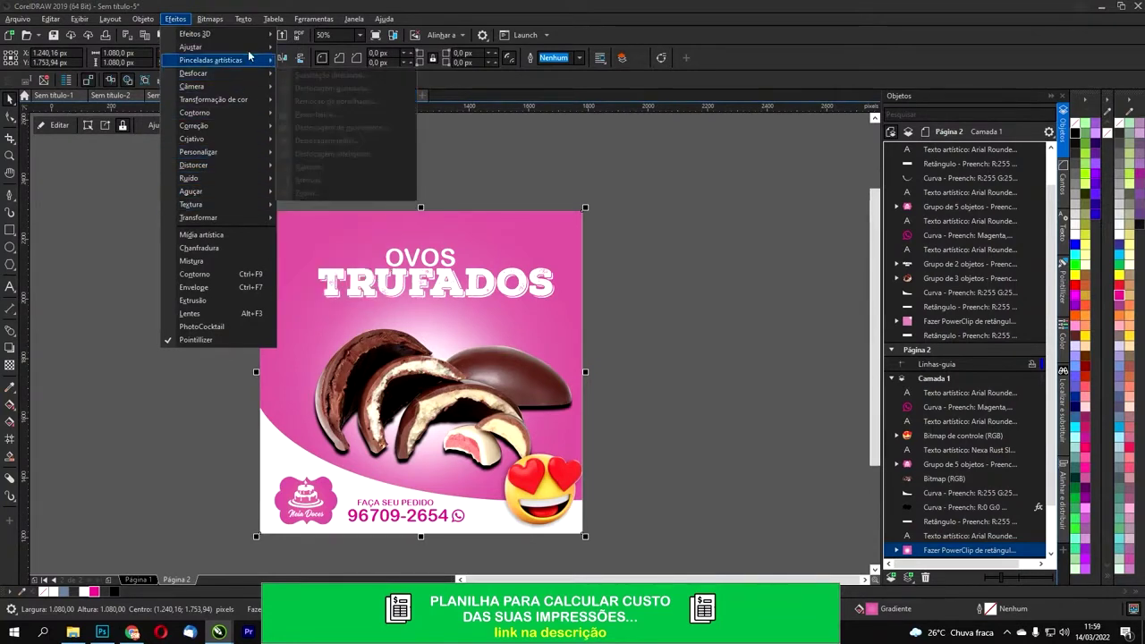
pyautogui.moveTo(248, 54)
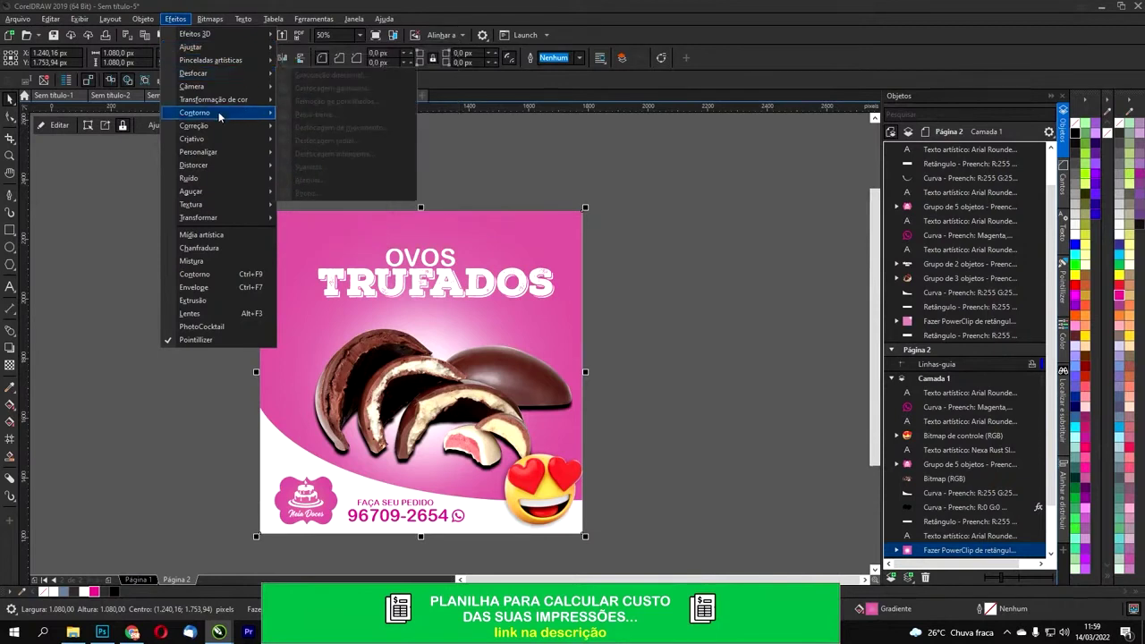
pyautogui.moveTo(219, 115)
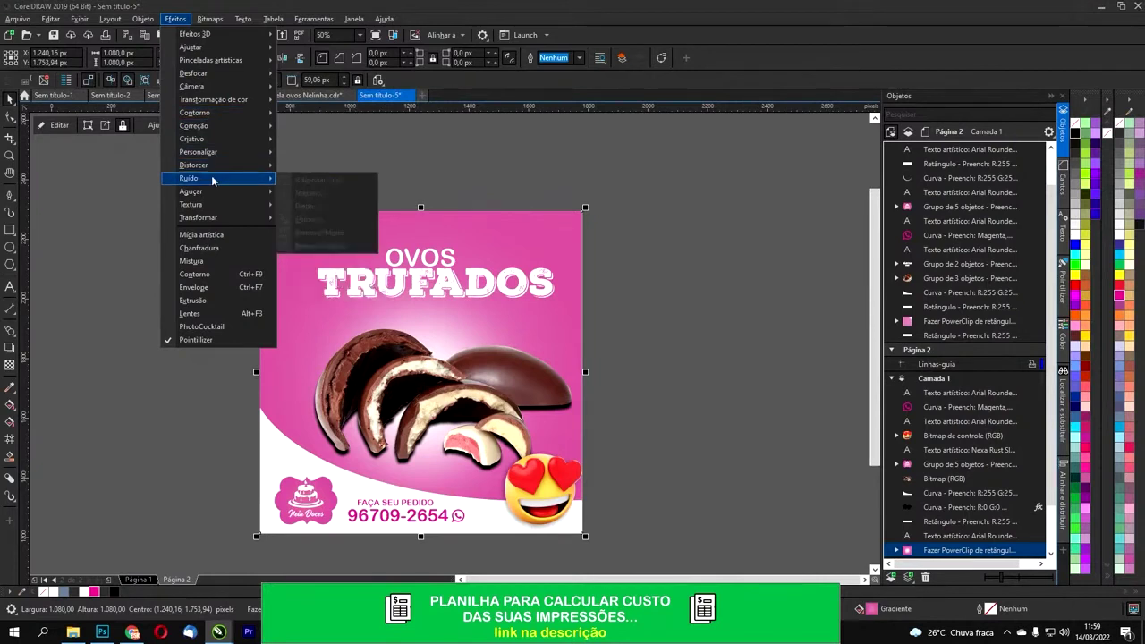
pyautogui.click(470, 133)
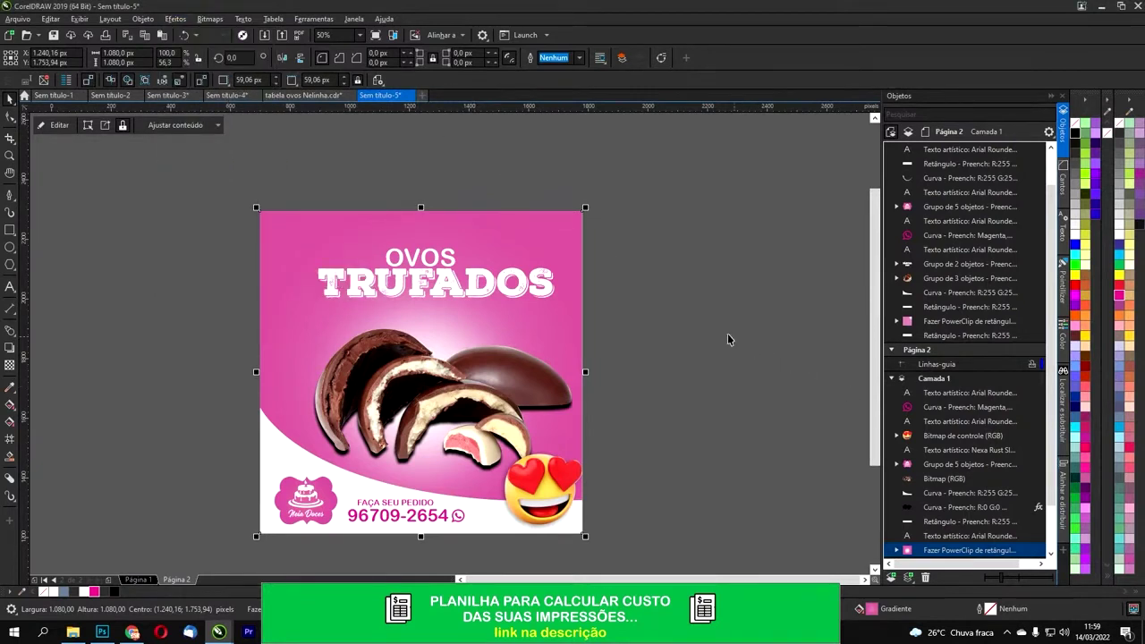
pyautogui.doubleClick(268, 222)
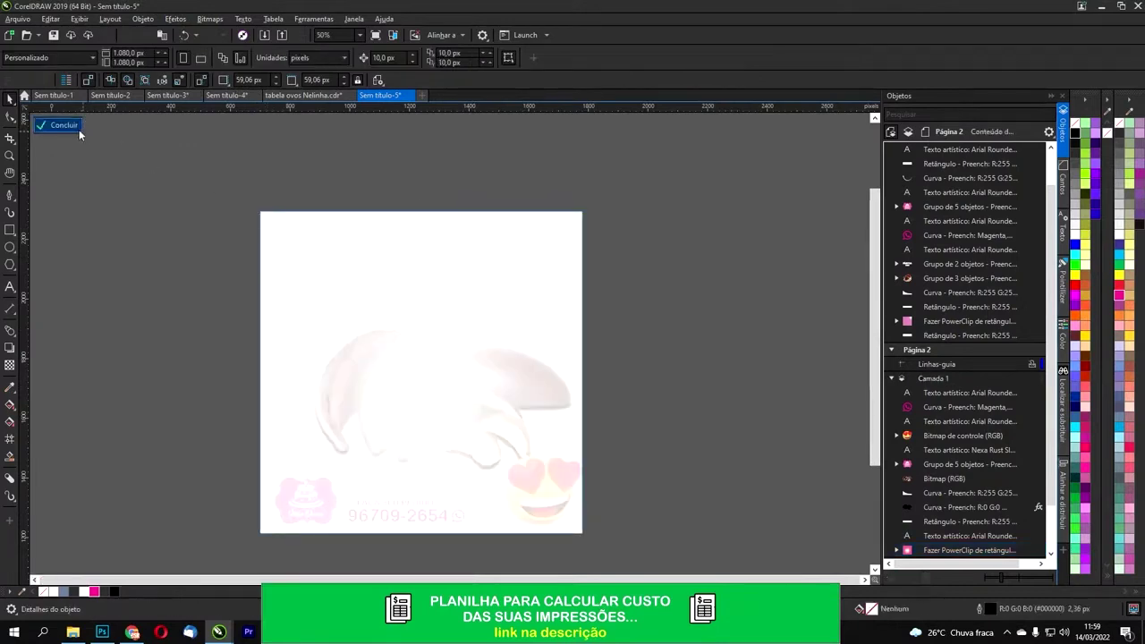
pyautogui.click(79, 129)
# Step: Review the PÁSCOA 2022 and OVOS TRUFADOS pages in turn, checking the overall layout of both covers
pyautogui.scroll(-2, 61, 264)
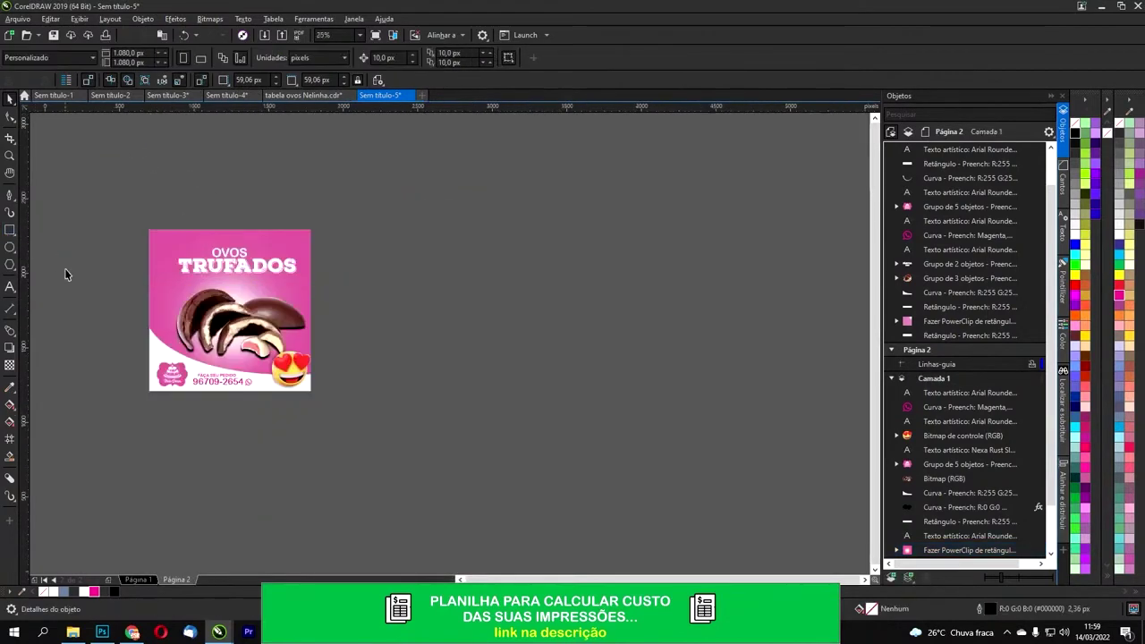
pyautogui.click(137, 580)
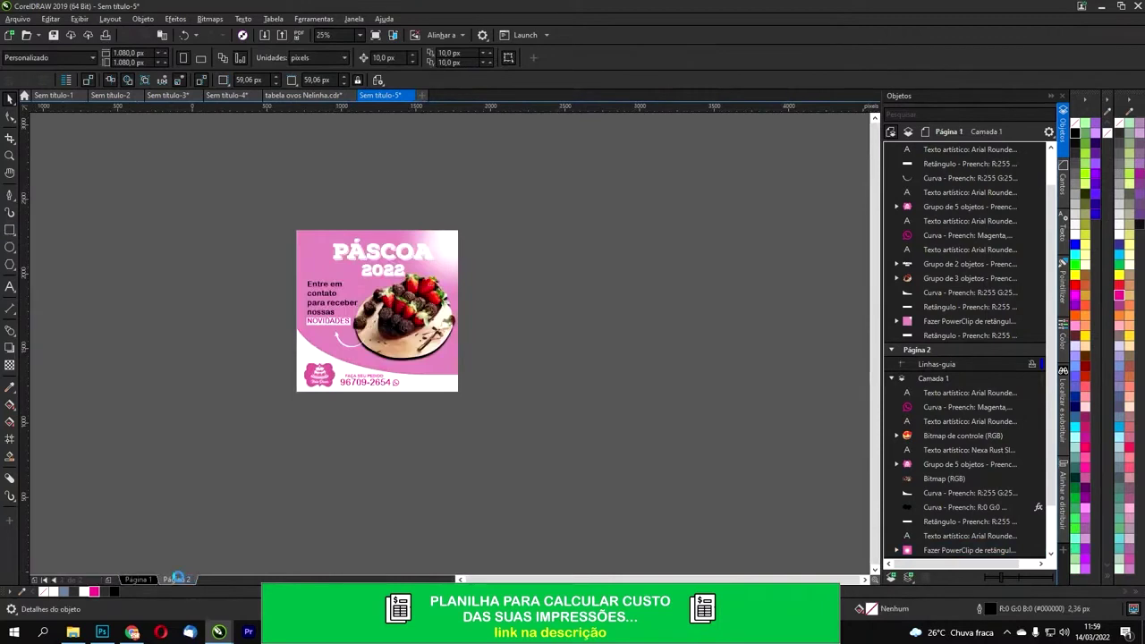
pyautogui.click(177, 580)
pyautogui.click(137, 580)
pyautogui.scroll(2, 319, 311)
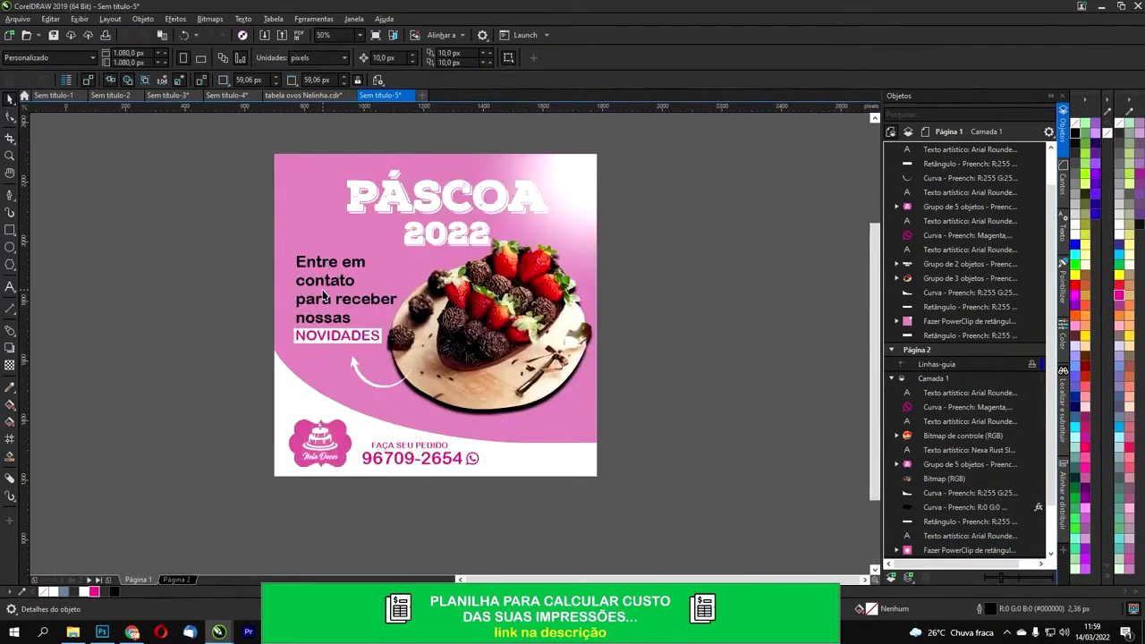
# Step: Try magenta and black fills on the PÁSCOA 2022 title group
pyautogui.scroll(2, 317, 286)
pyautogui.scroll(-2, 326, 295)
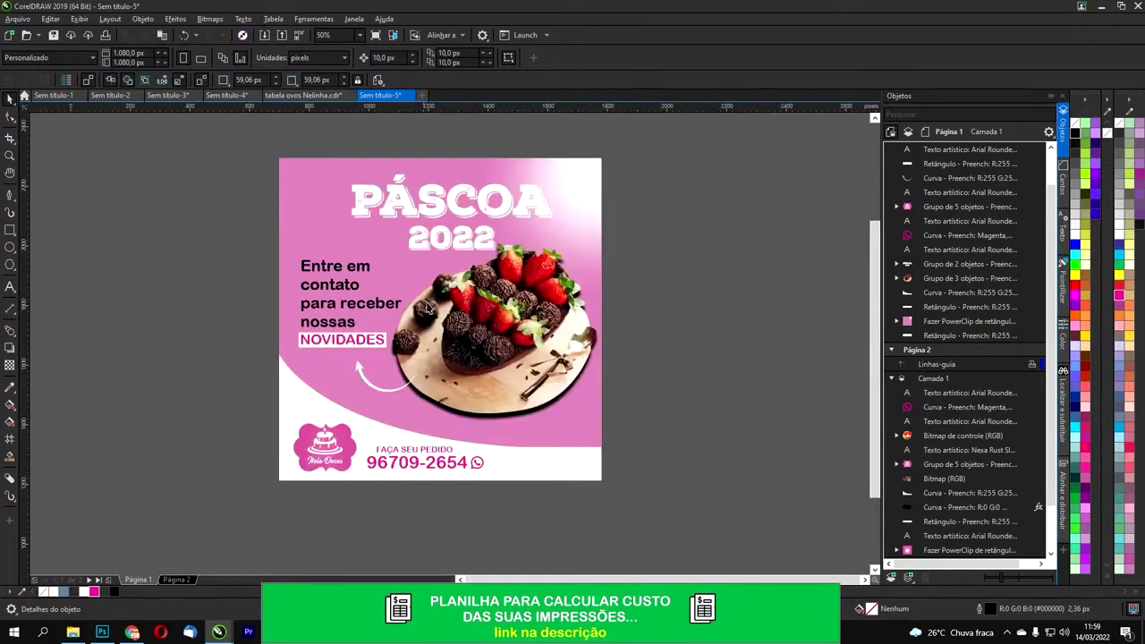
pyautogui.click(491, 193)
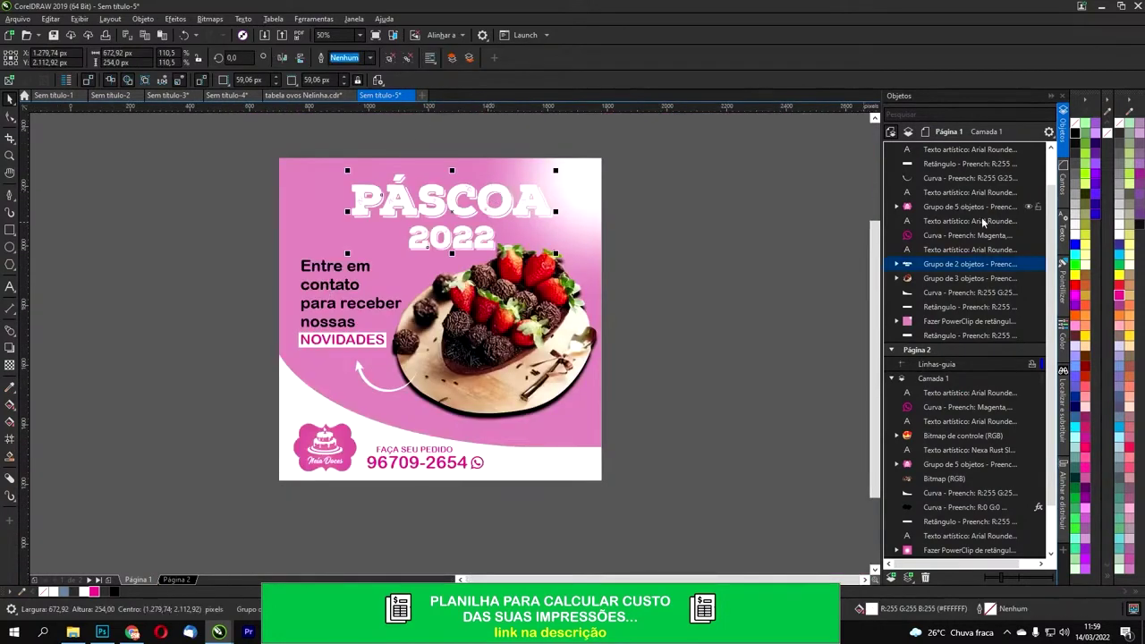
pyautogui.click(1120, 298)
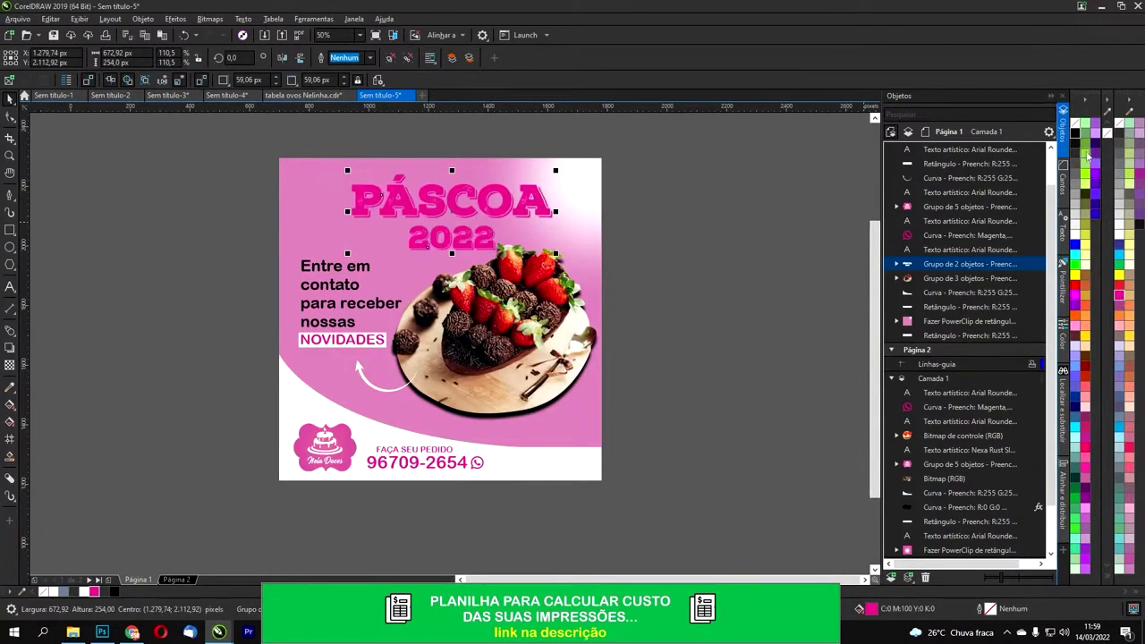
pyautogui.click(1076, 132)
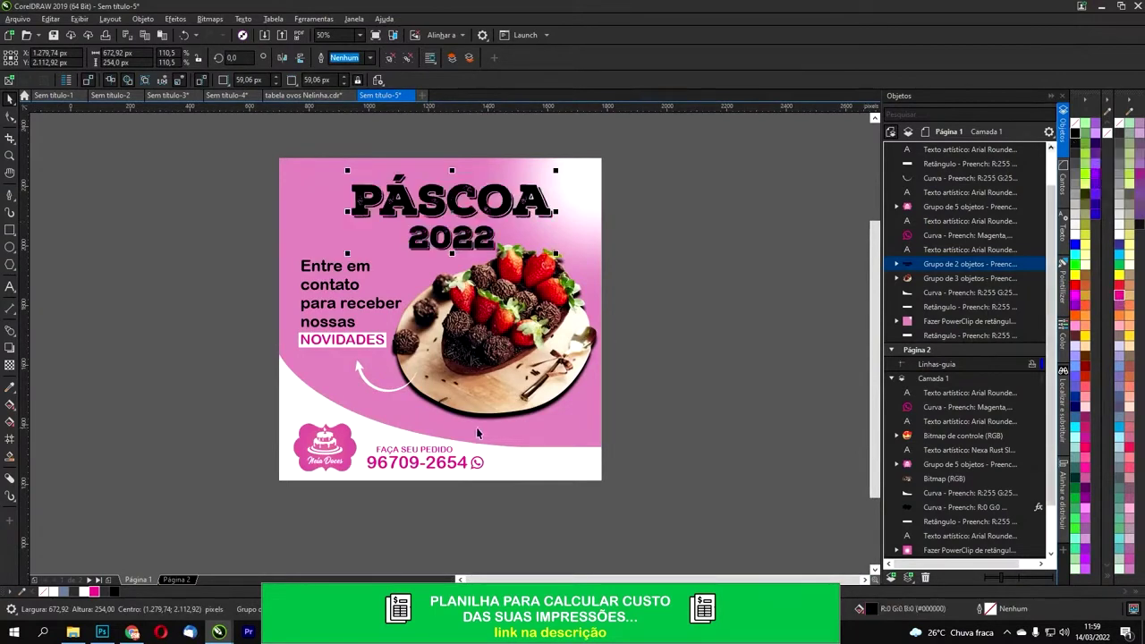
# Step: Fill both PÁSCOA and 2022 in the title with the eyedropper's stored dark brown (#4C2422), and deselect everything
pyautogui.click(11, 408)
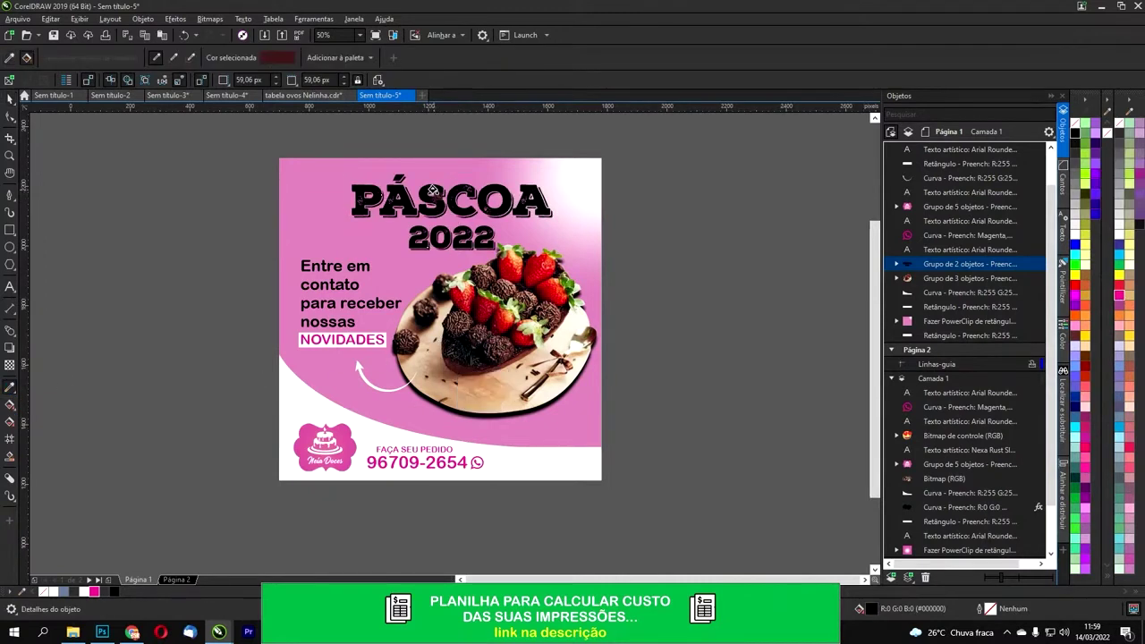
pyautogui.click(432, 191)
pyautogui.click(440, 236)
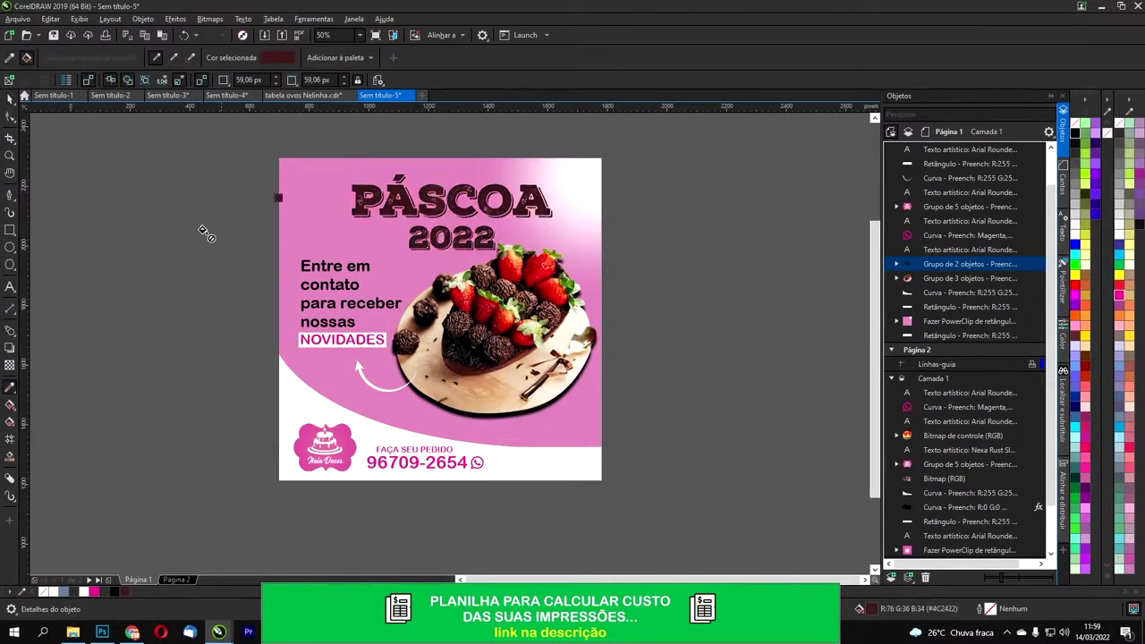
pyautogui.click(10, 100)
pyautogui.click(169, 193)
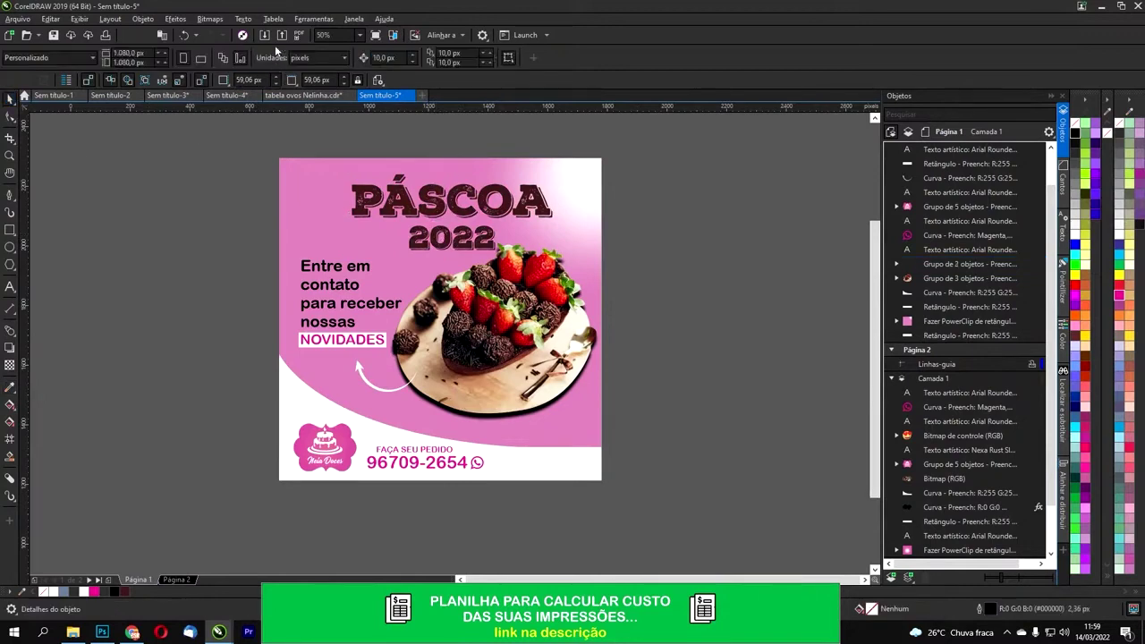
# Step: Export the PÁSCOA 2022 page to Downloads as a 1080 × 1080 px PNG named ARTE2
pyautogui.hotkey('ctrl', 'e')
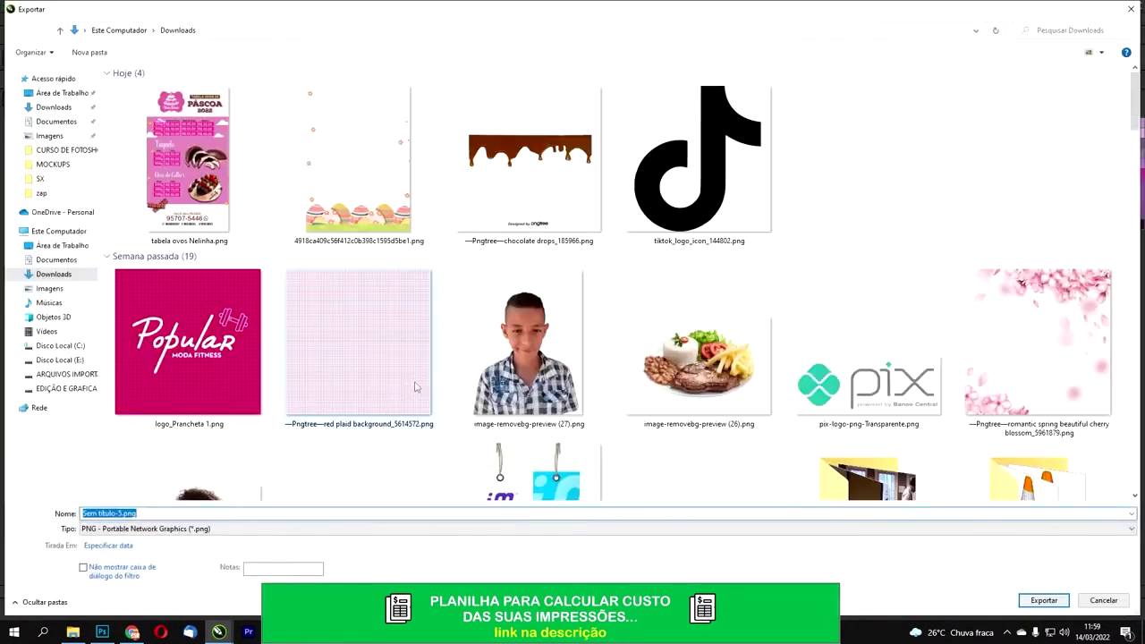
pyautogui.write('ARTE')
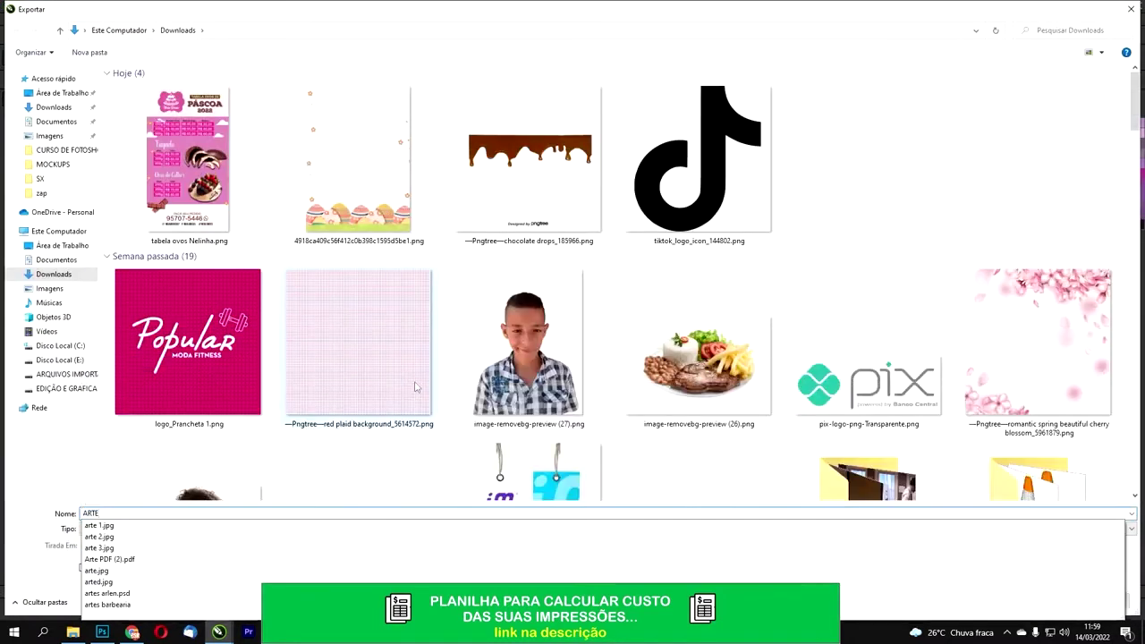
pyautogui.press('Return')
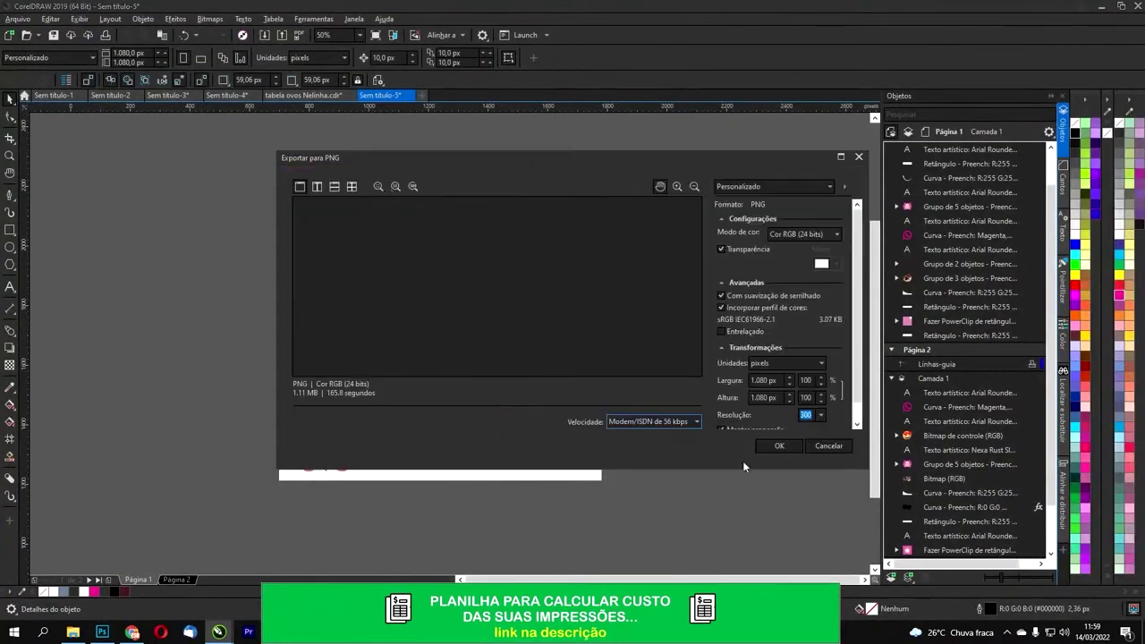
pyautogui.click(778, 446)
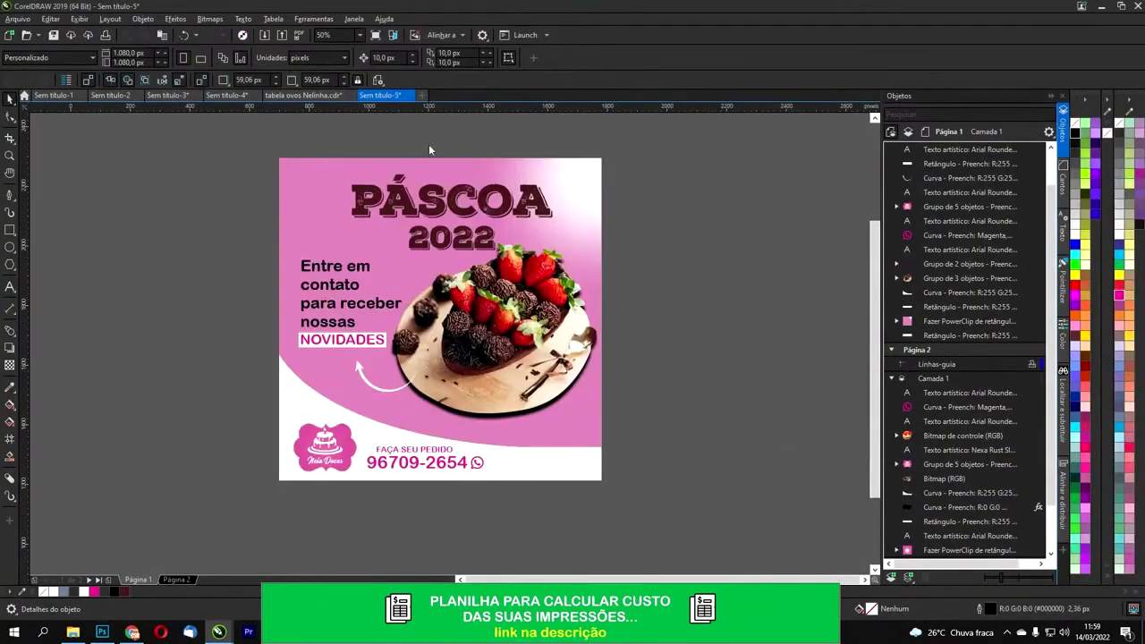
# Step: Export the OVOS TRUFADOS page as a PNG named ARTE 3
pyautogui.click(176, 580)
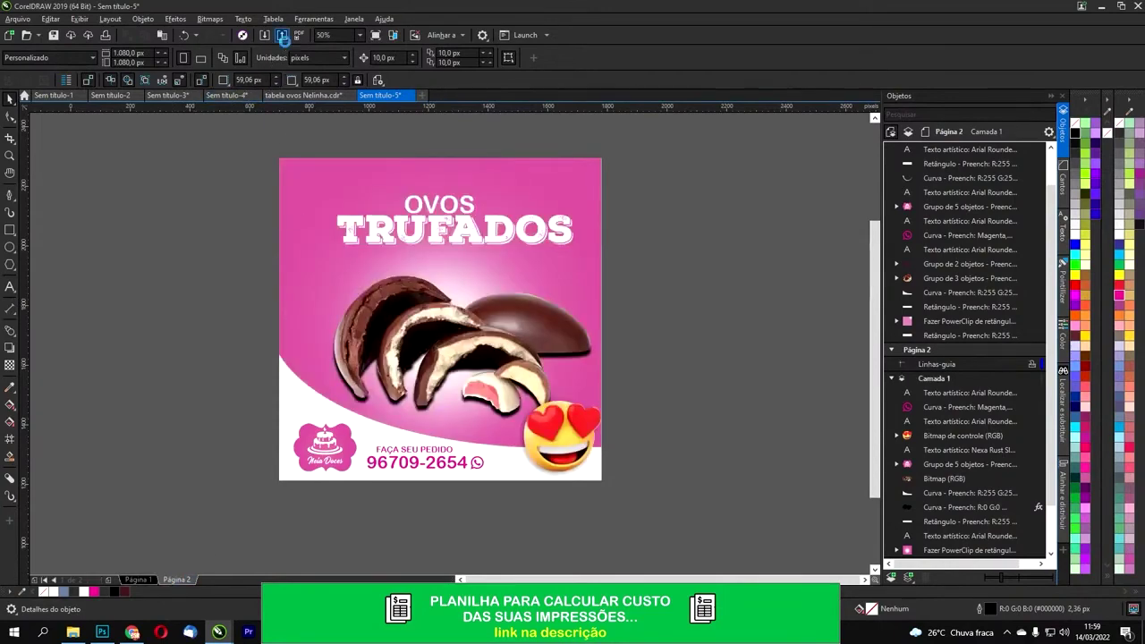
pyautogui.click(282, 36)
pyautogui.write('ARTE ')
pyautogui.write('3')
pyautogui.press('Return')
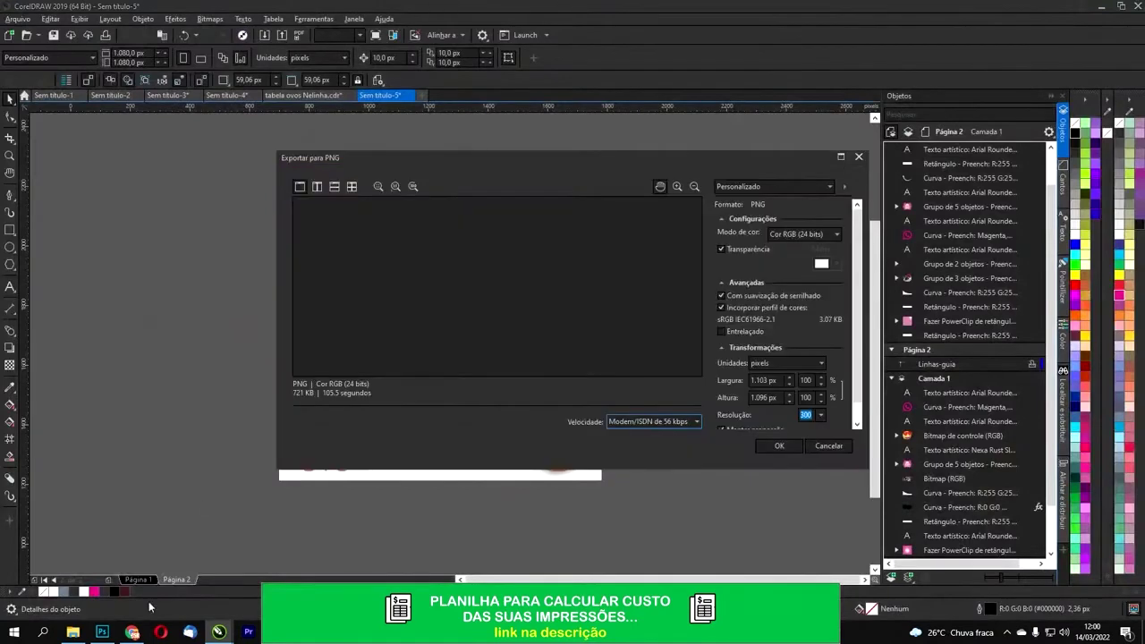
pyautogui.click(775, 447)
# Step: Examine the outlines of the emoji, background and chocolate egg image against the page edges with the Shape tool
pyautogui.scroll(-3, 608, 395)
pyautogui.scroll(1, 608, 394)
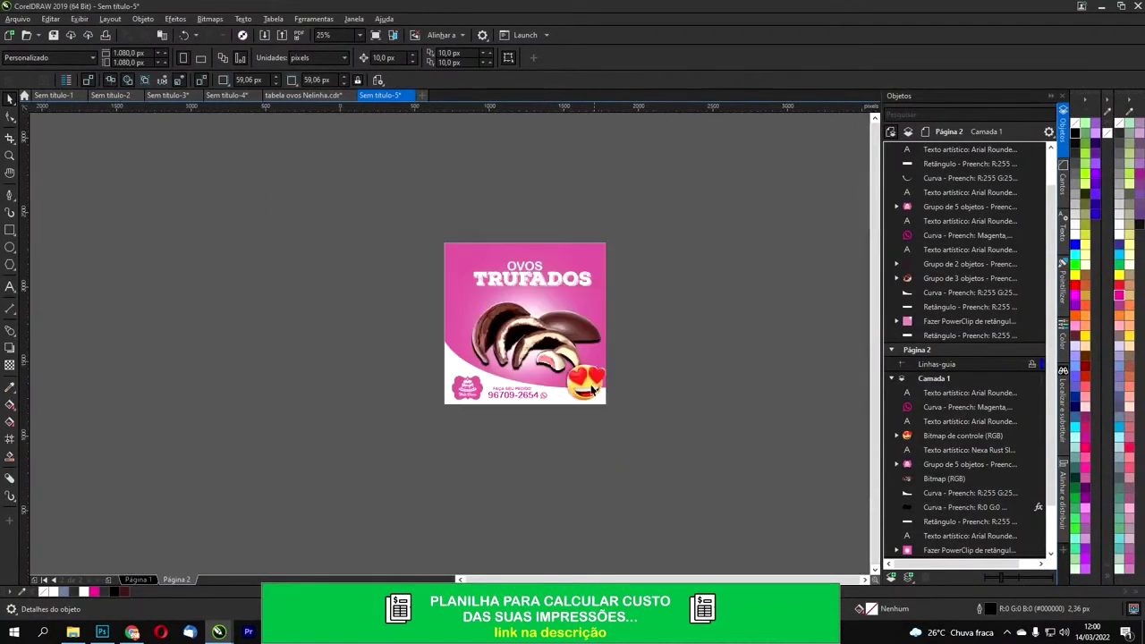
pyautogui.click(591, 387)
pyautogui.scroll(2, 599, 383)
pyautogui.click(9, 119)
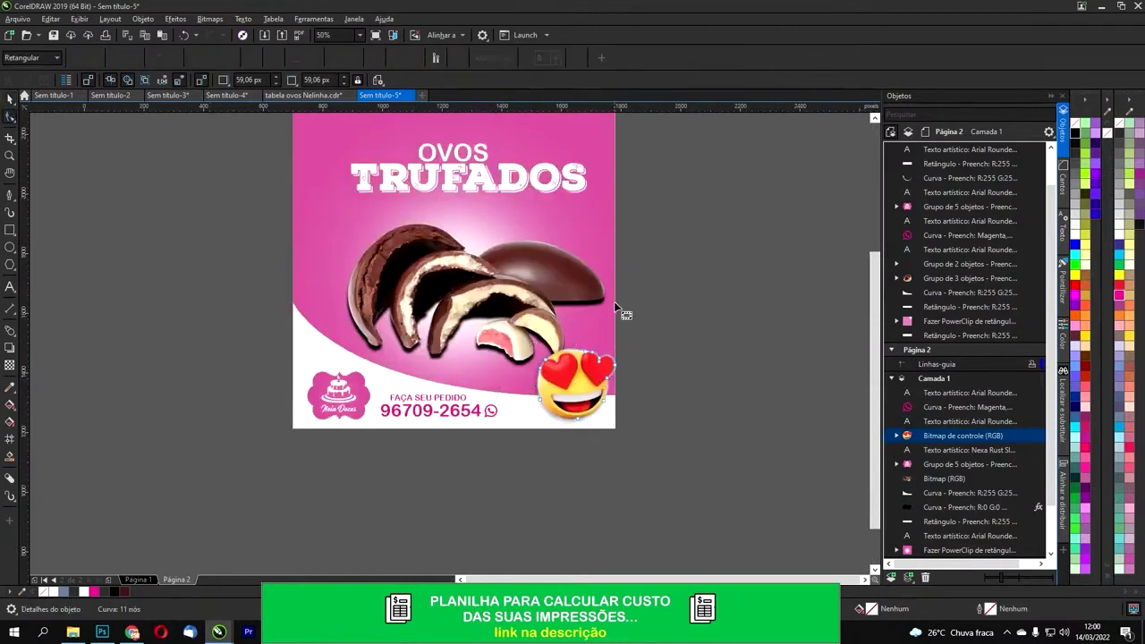
pyautogui.click(615, 331)
pyautogui.click(596, 410)
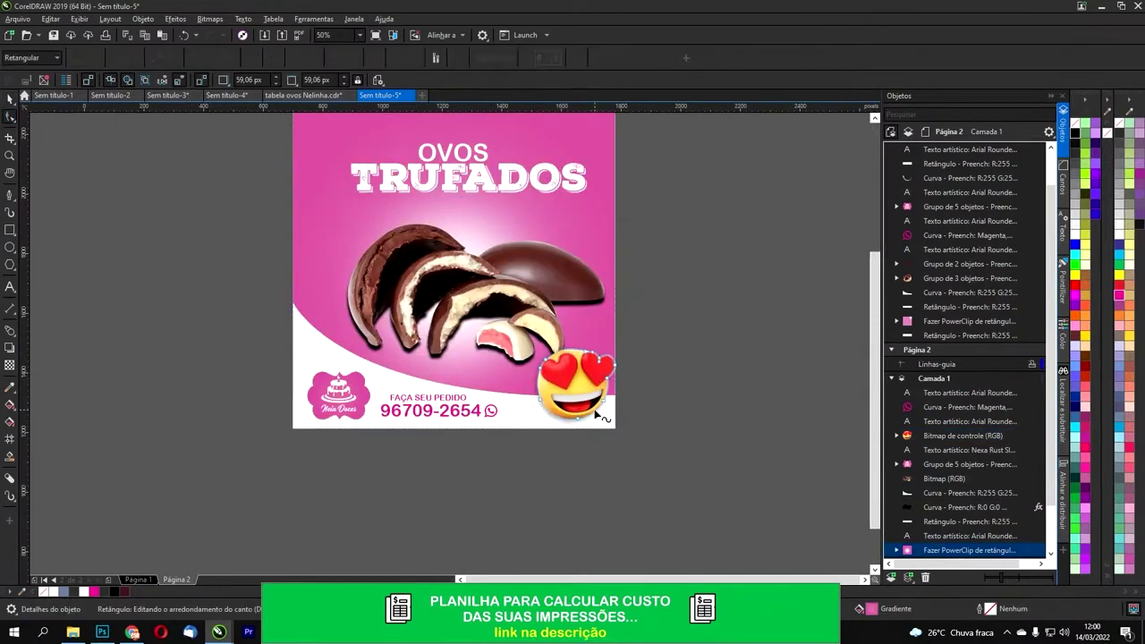
pyautogui.click(582, 292)
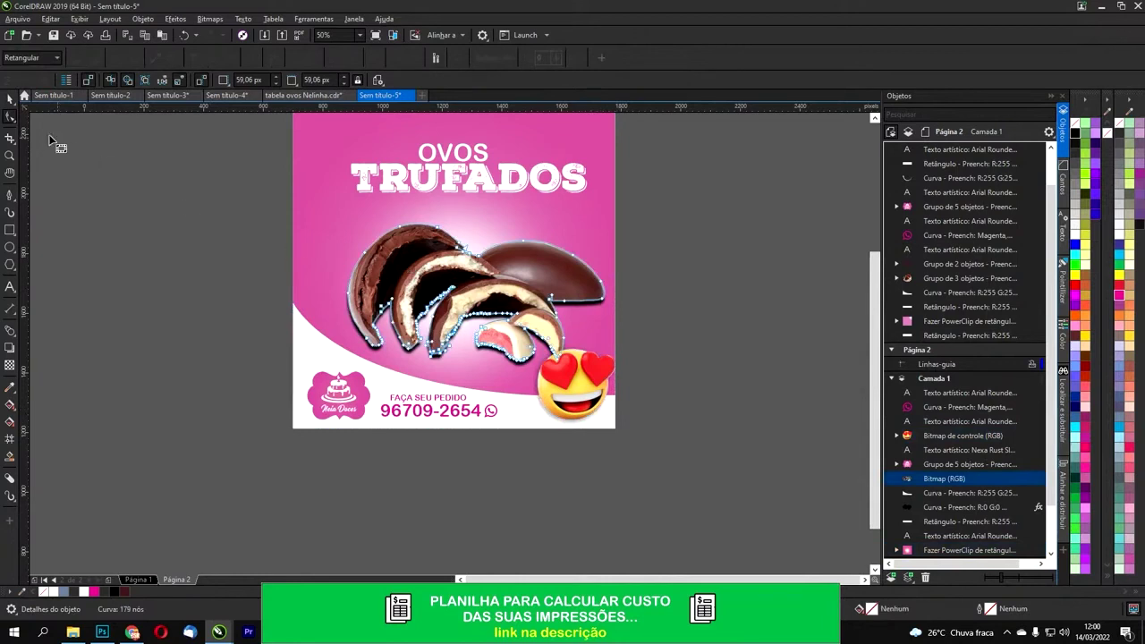
pyautogui.click(9, 99)
pyautogui.click(122, 193)
# Step: Try to crop the OVOS TRUFADOS artwork to the page boundary, and undo the crop
pyautogui.click(10, 140)
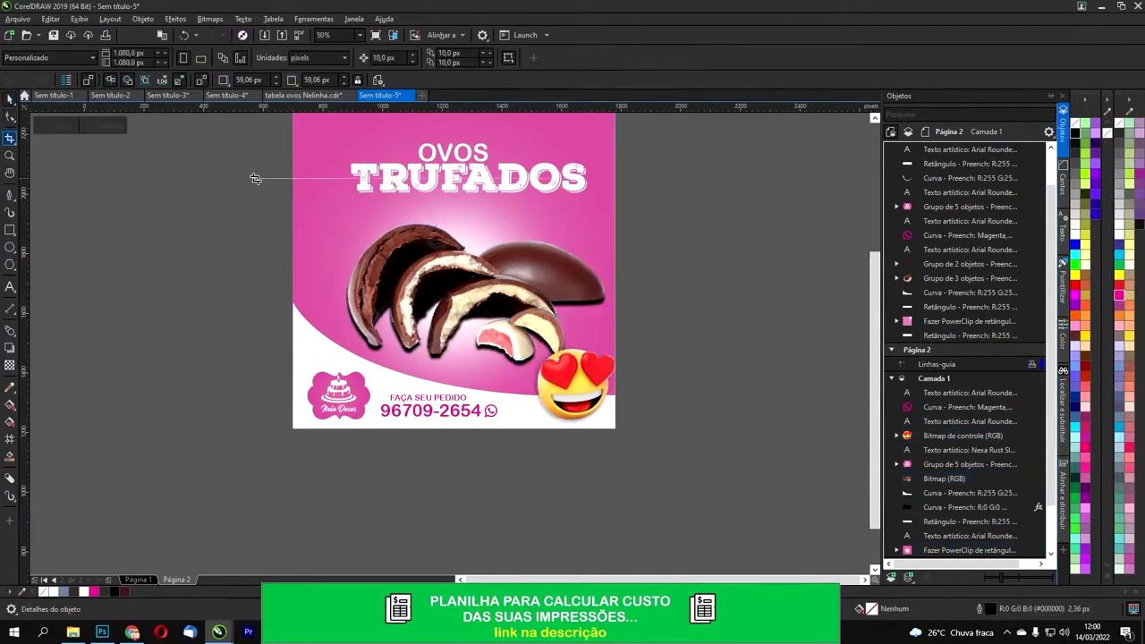
pyautogui.scroll(2, 255, 179)
pyautogui.moveTo(286, 196); pyautogui.dragTo(609, 516)
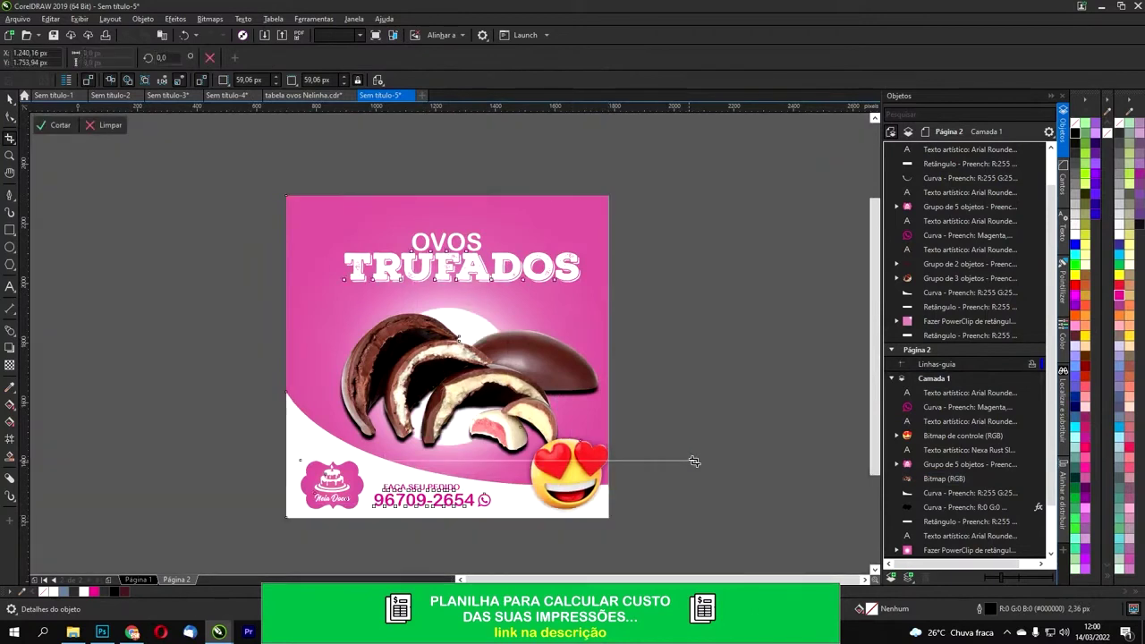
pyautogui.hotkey('ctrl', 'z')
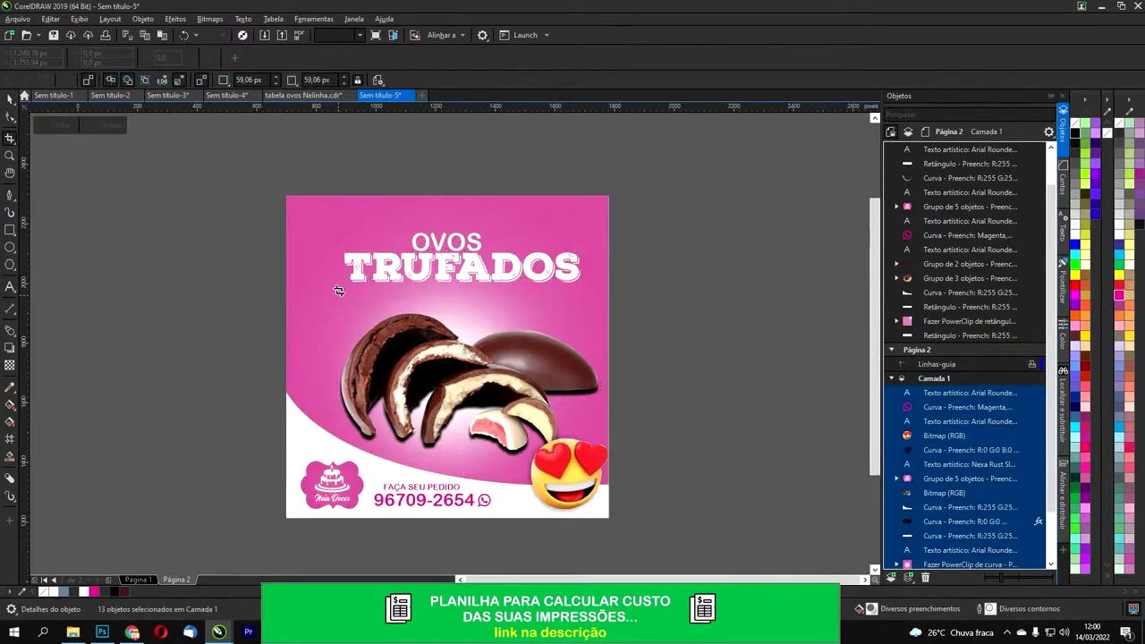
# Step: Group all the OVOS TRUFADOS artwork and move the group off the page, about 1850 px to the right
pyautogui.scroll(-1, 269, 217)
pyautogui.moveTo(250, 186); pyautogui.dragTo(589, 446)
pyautogui.moveTo(185, 162); pyautogui.dragTo(620, 472)
pyautogui.hotkey('ctrl', 'g')
pyautogui.moveTo(373, 349); pyautogui.dragTo(646, 350)
# Step: Create a page-sized rectangle and place the OVOS TRUFADOS group inside it as a PowerClip
pyautogui.doubleClick(10, 231)
pyautogui.click(10, 98)
pyautogui.rightClick(618, 246)
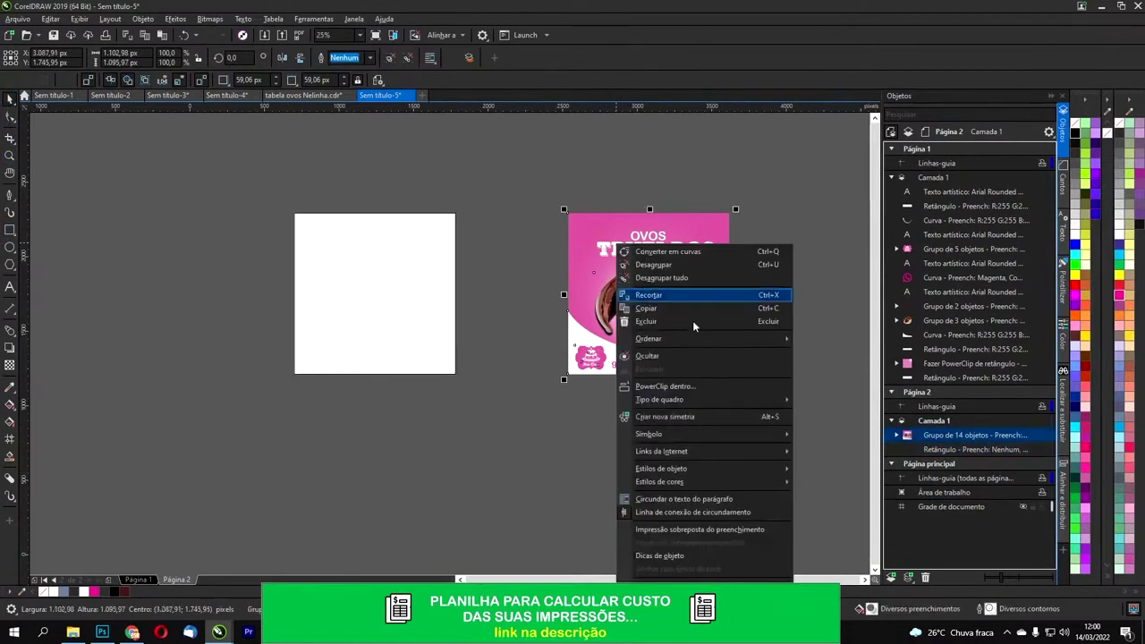
pyautogui.click(665, 386)
pyautogui.click(410, 281)
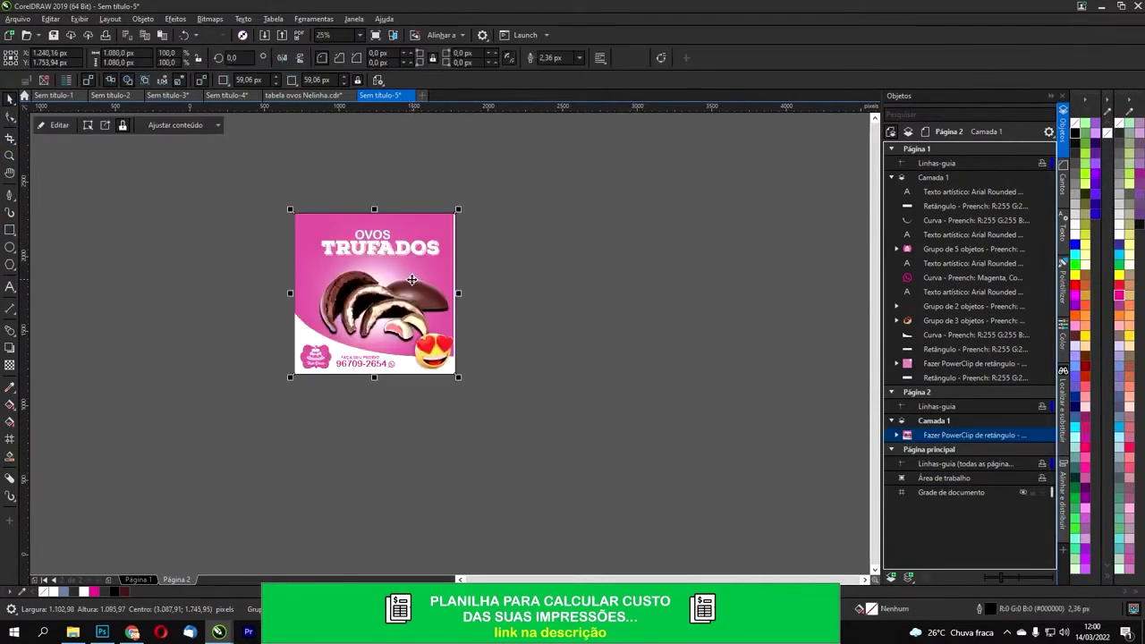
# Step: Shift the artwork about 12 px to the right within the PowerClip frame, and remove the frame's outline
pyautogui.scroll(1, 443, 294)
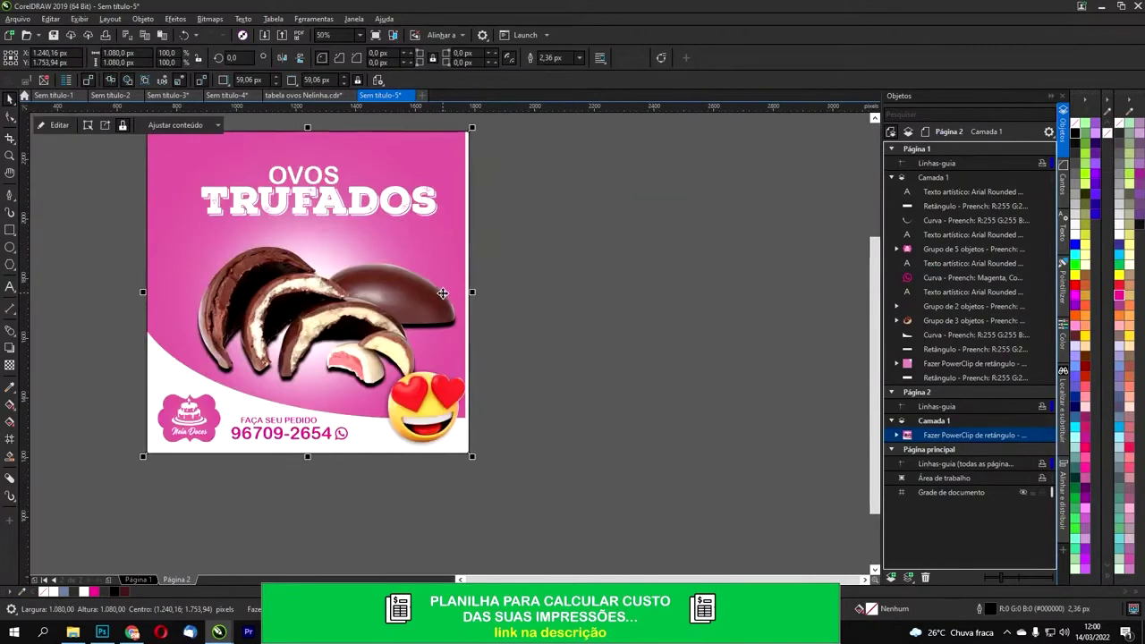
pyautogui.click(87, 125)
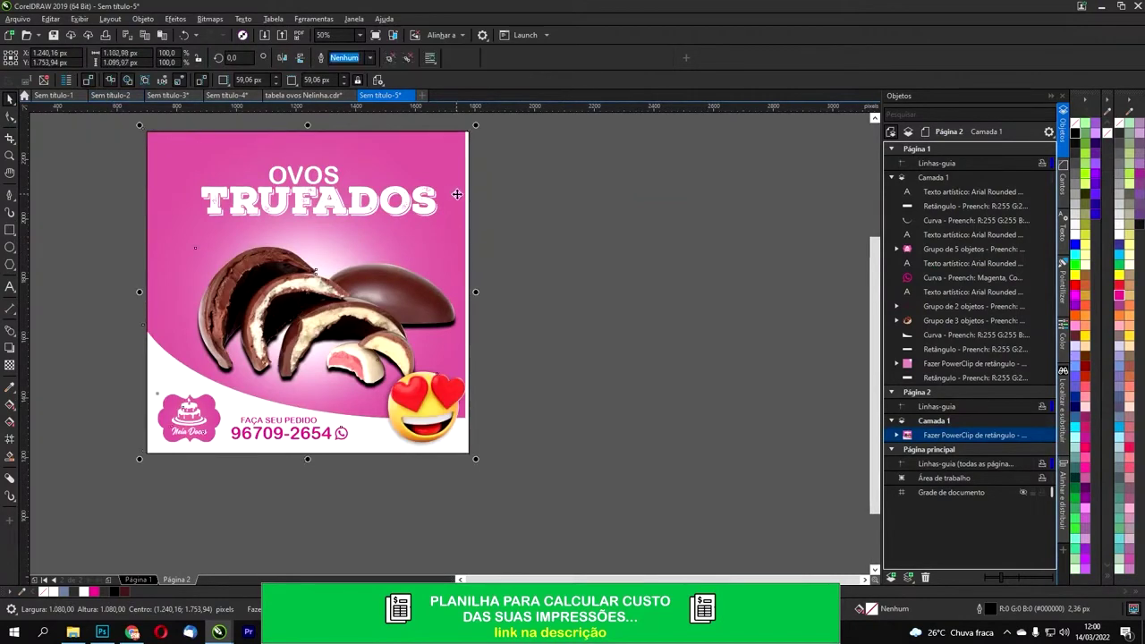
pyautogui.scroll(1, 458, 194)
pyautogui.moveTo(459, 237); pyautogui.dragTo(466, 235)
pyautogui.scroll(-1, 466, 235)
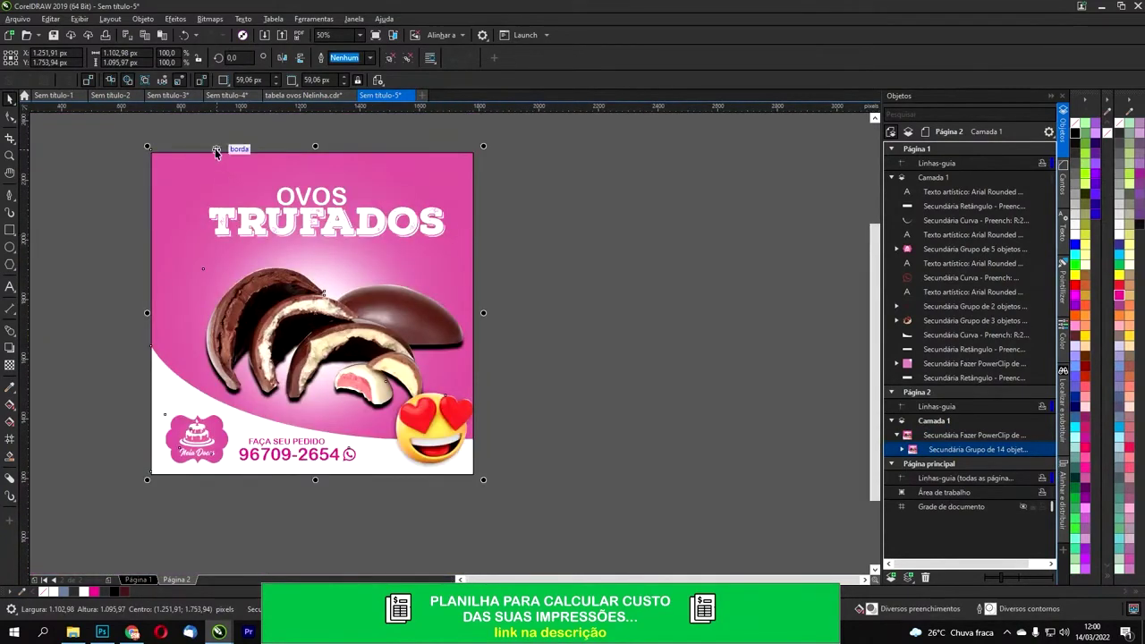
pyautogui.click(322, 182)
pyautogui.scroll(-1, 325, 178)
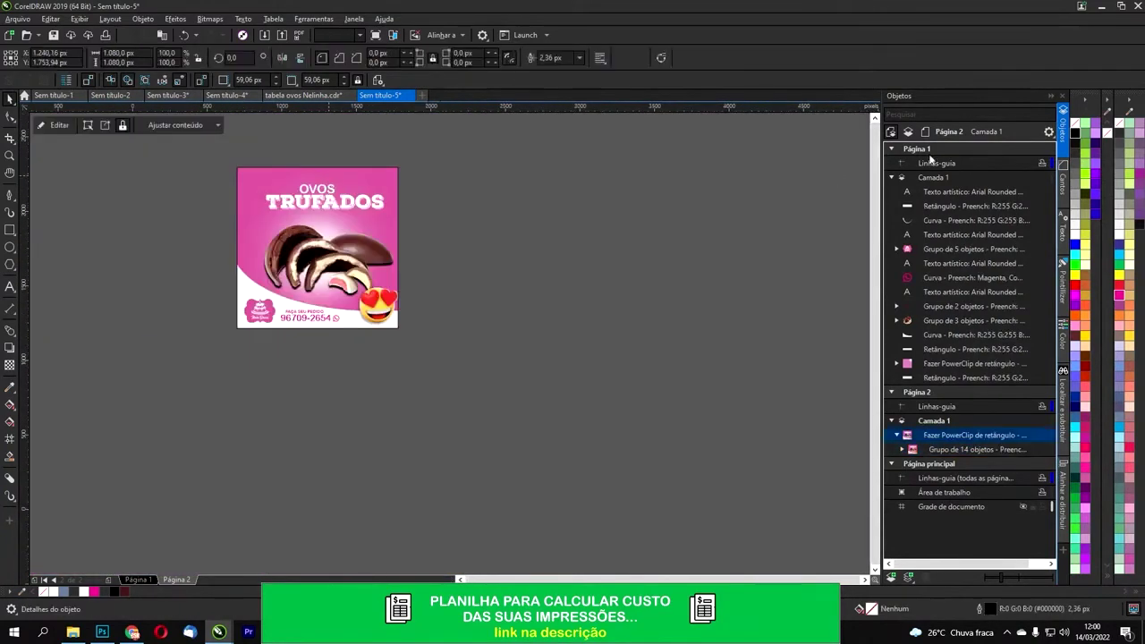
pyautogui.click(462, 179)
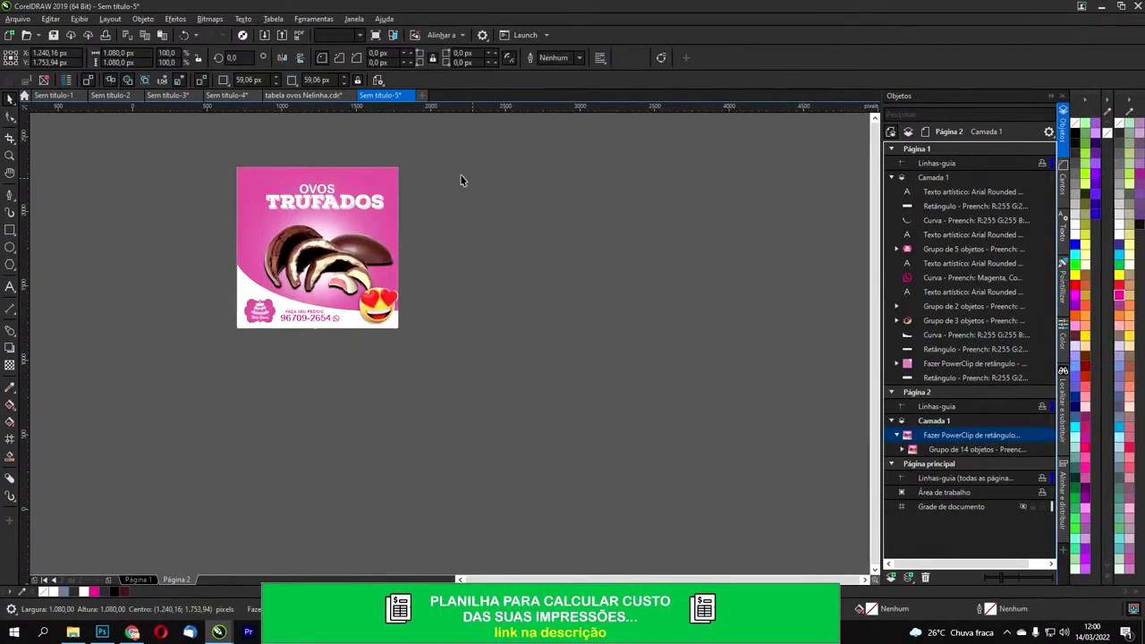
# Step: Export the OVOS TRUFADOS page as a 1080 × 1080 px PNG, replacing the existing ARTE 3.png in Downloads
pyautogui.scroll(1, 288, 168)
pyautogui.click(281, 35)
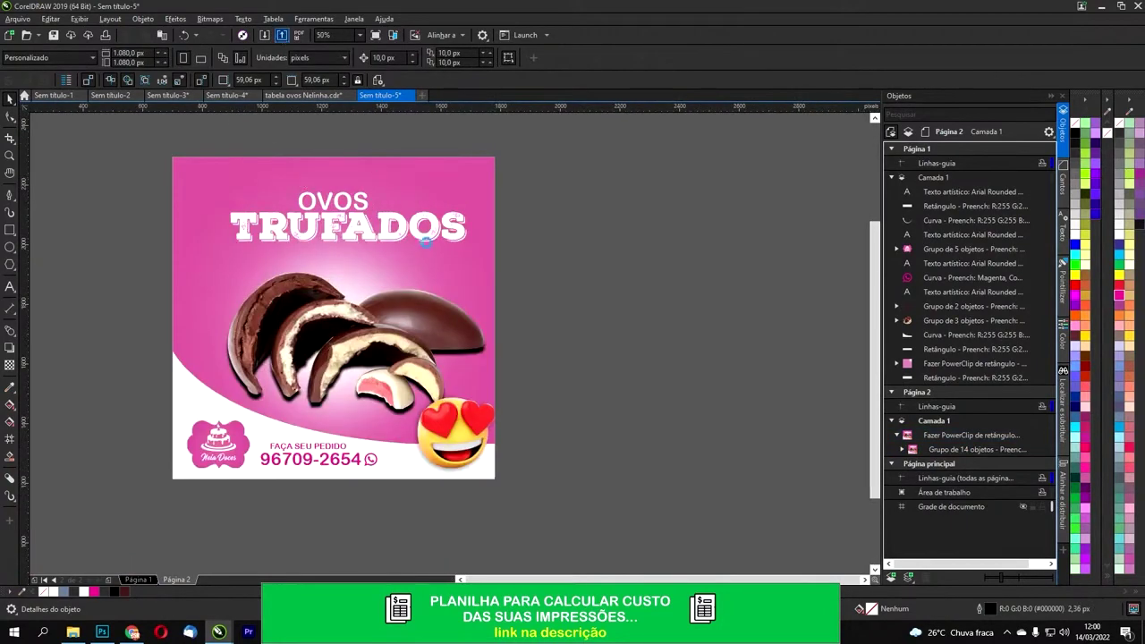
pyautogui.write('ARTE')
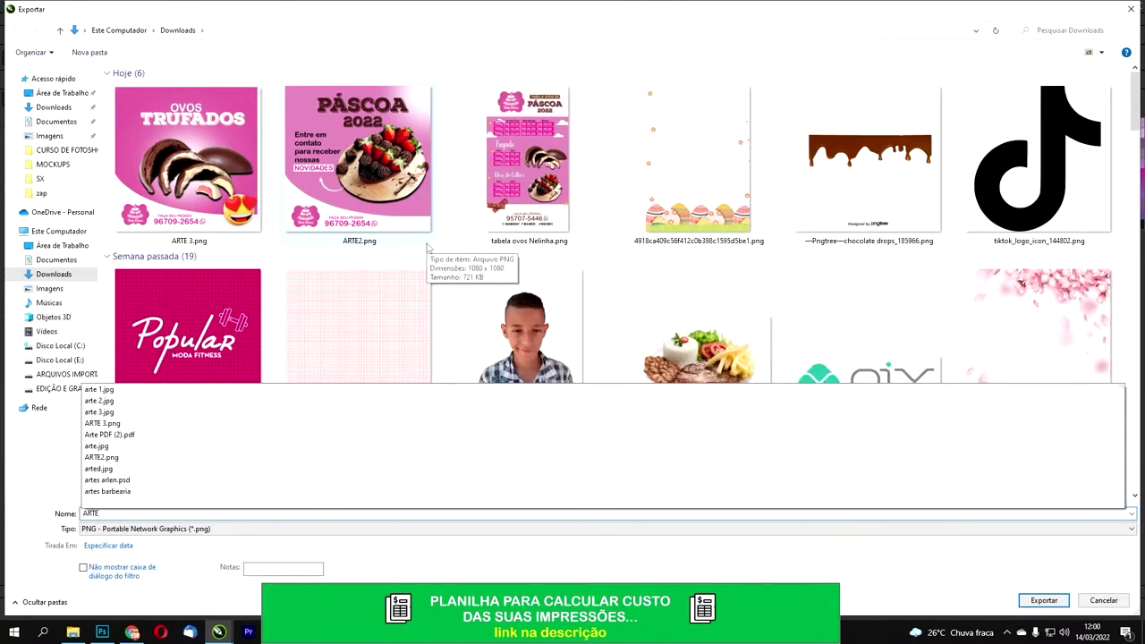
pyautogui.click(177, 132)
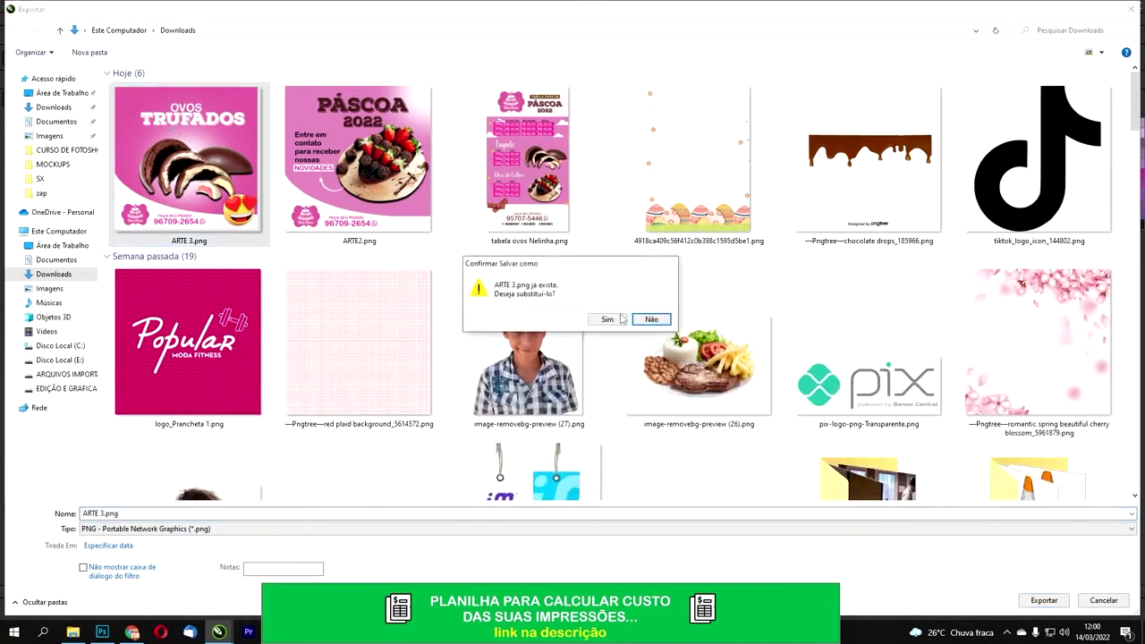
pyautogui.click(612, 320)
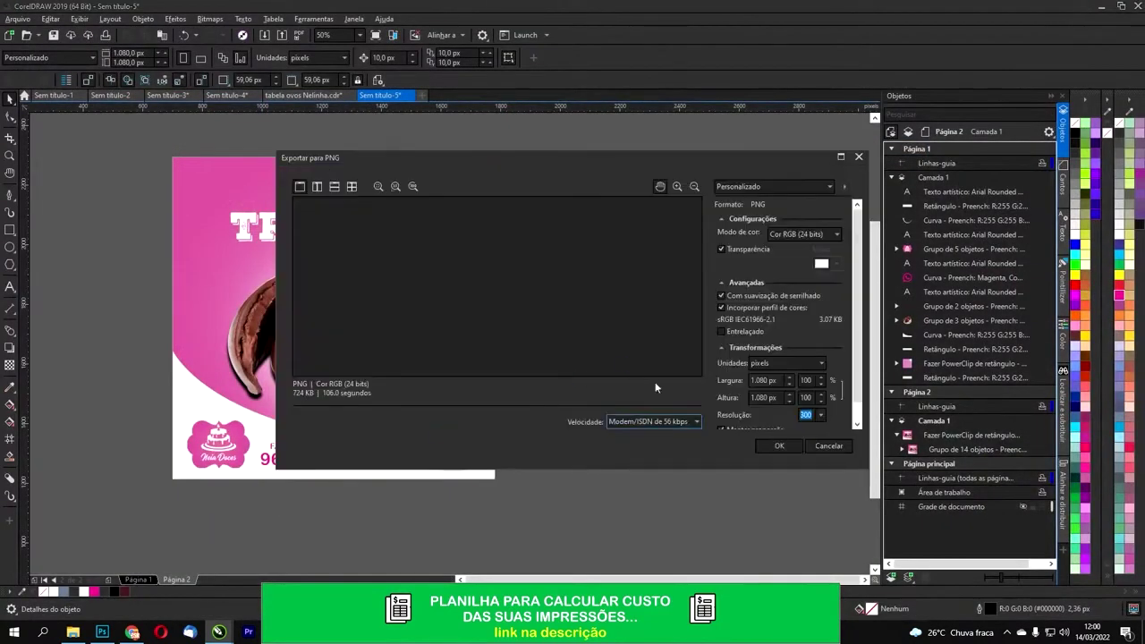
pyautogui.click(779, 447)
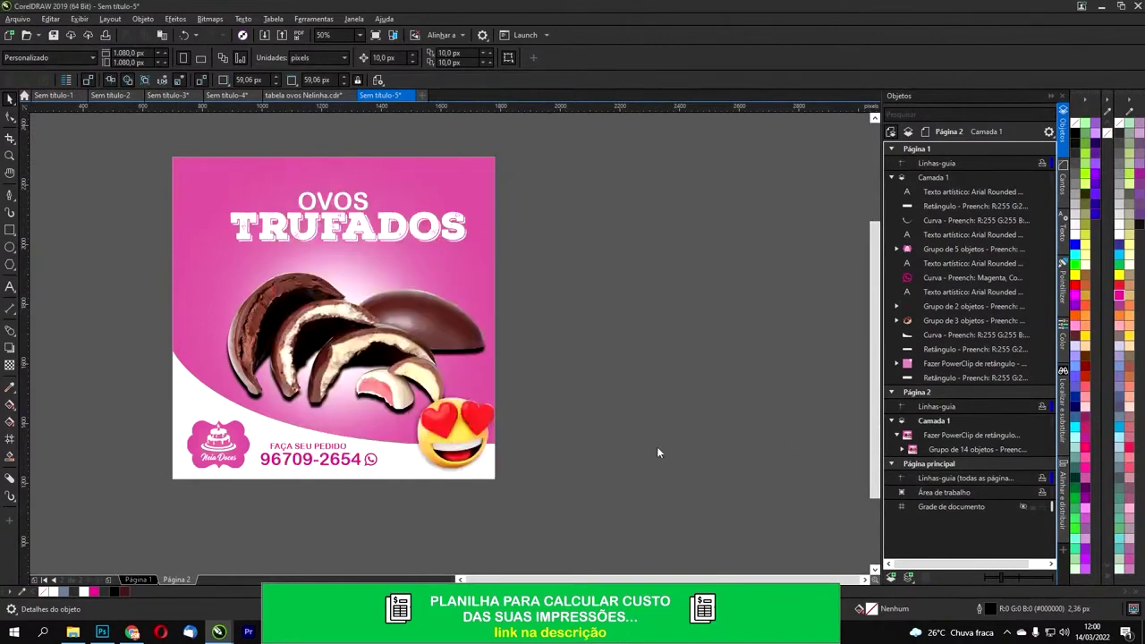
# Step: Return to the PÁSCOA 2022 page for a last look and switch to Chrome
pyautogui.click(139, 580)
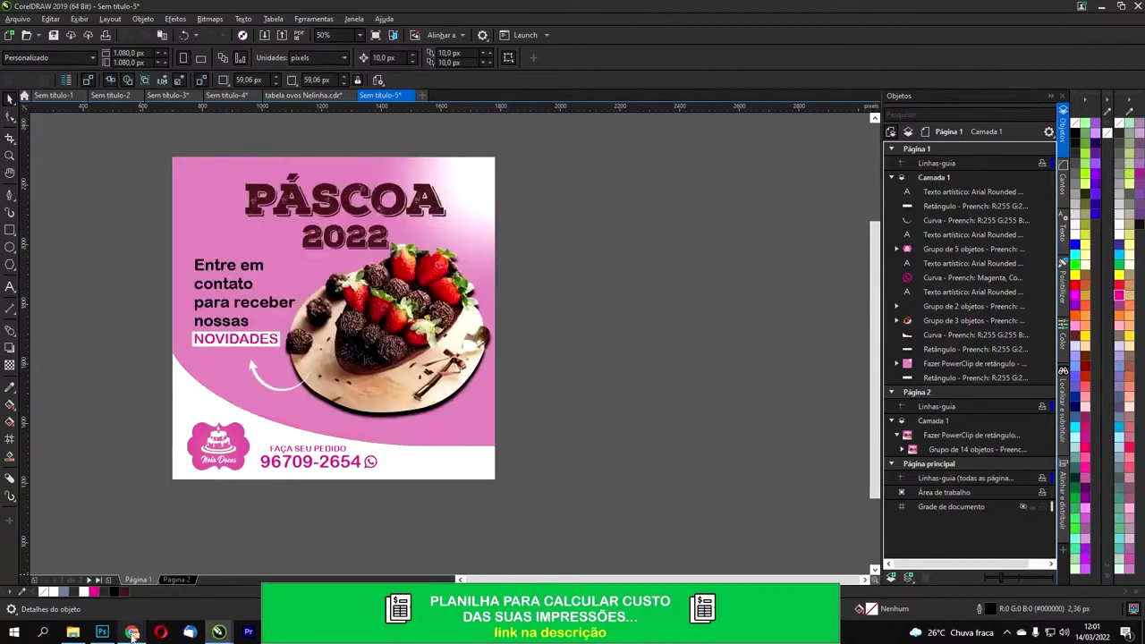
pyautogui.click(132, 632)
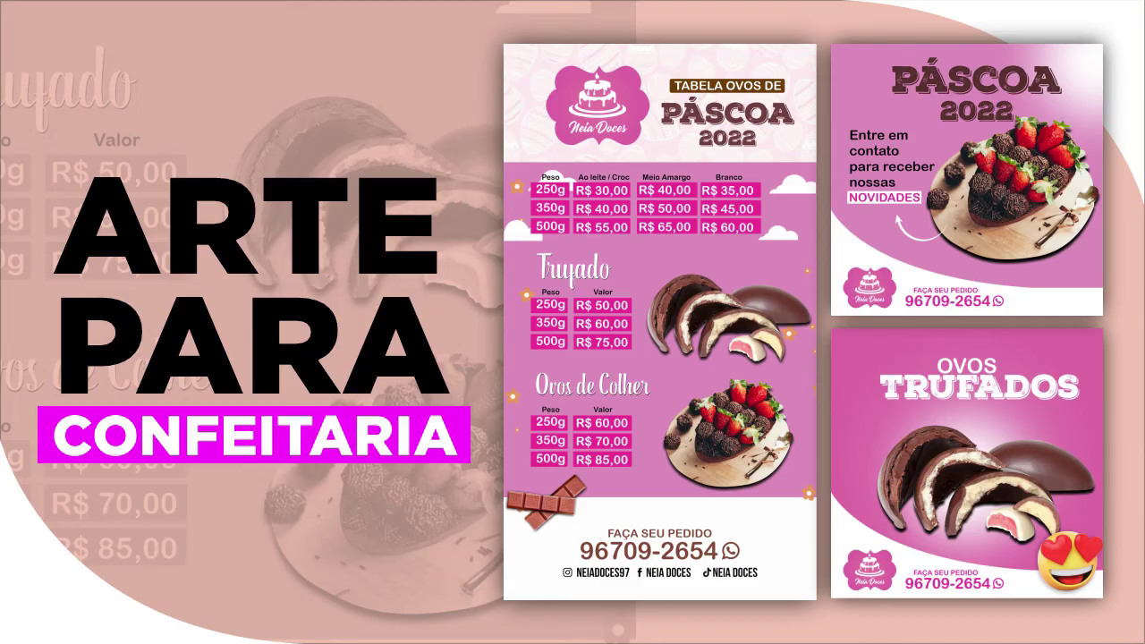